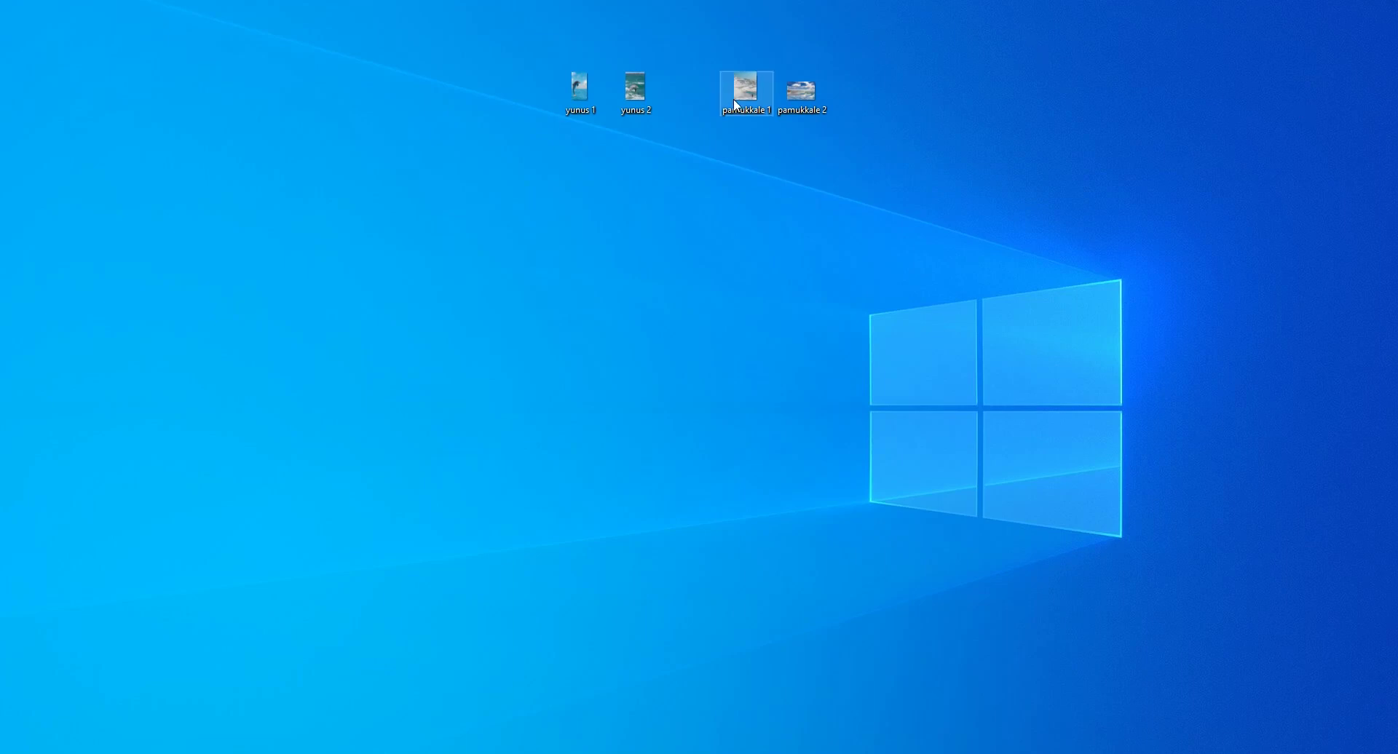
Step: Open pamukkale 1.jpg in Photoshop and duplicate its Background layer
drag(636, 315, 454, 380)
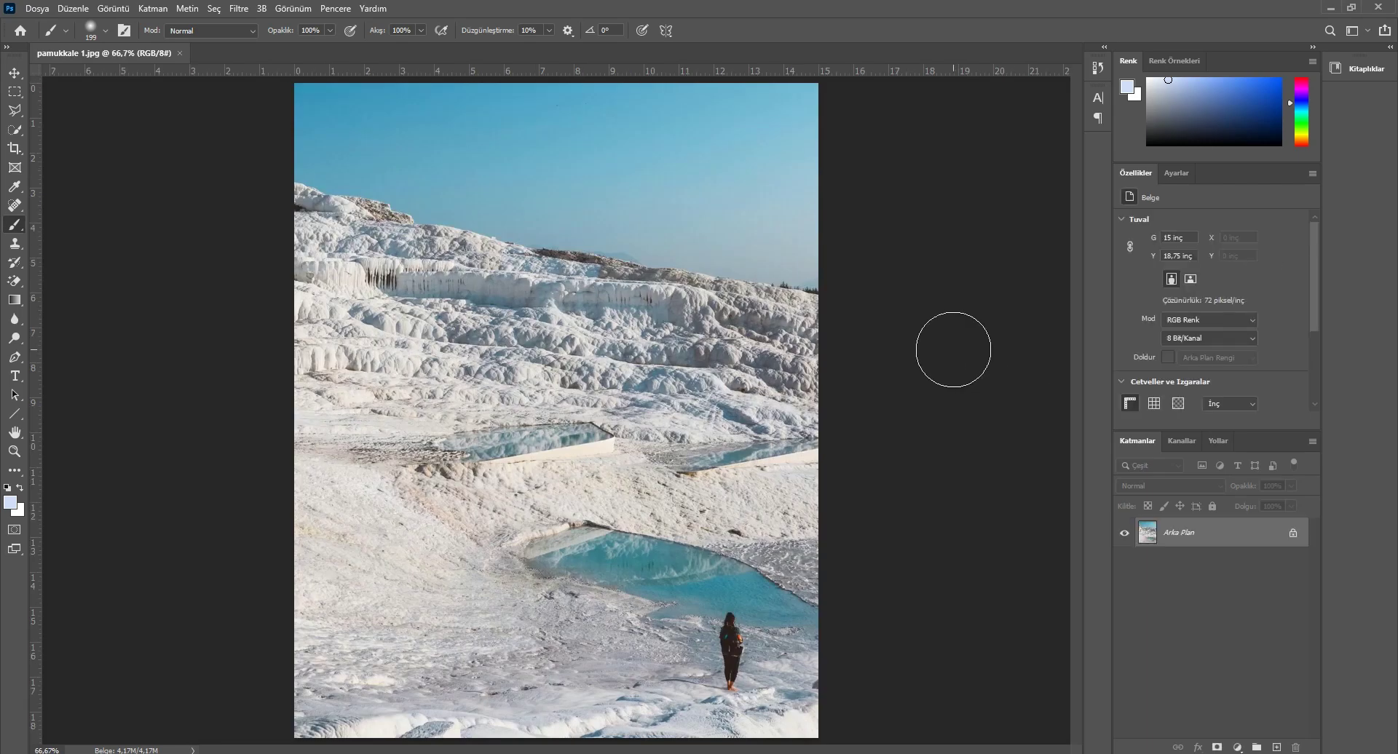
drag(1231, 533, 1276, 747)
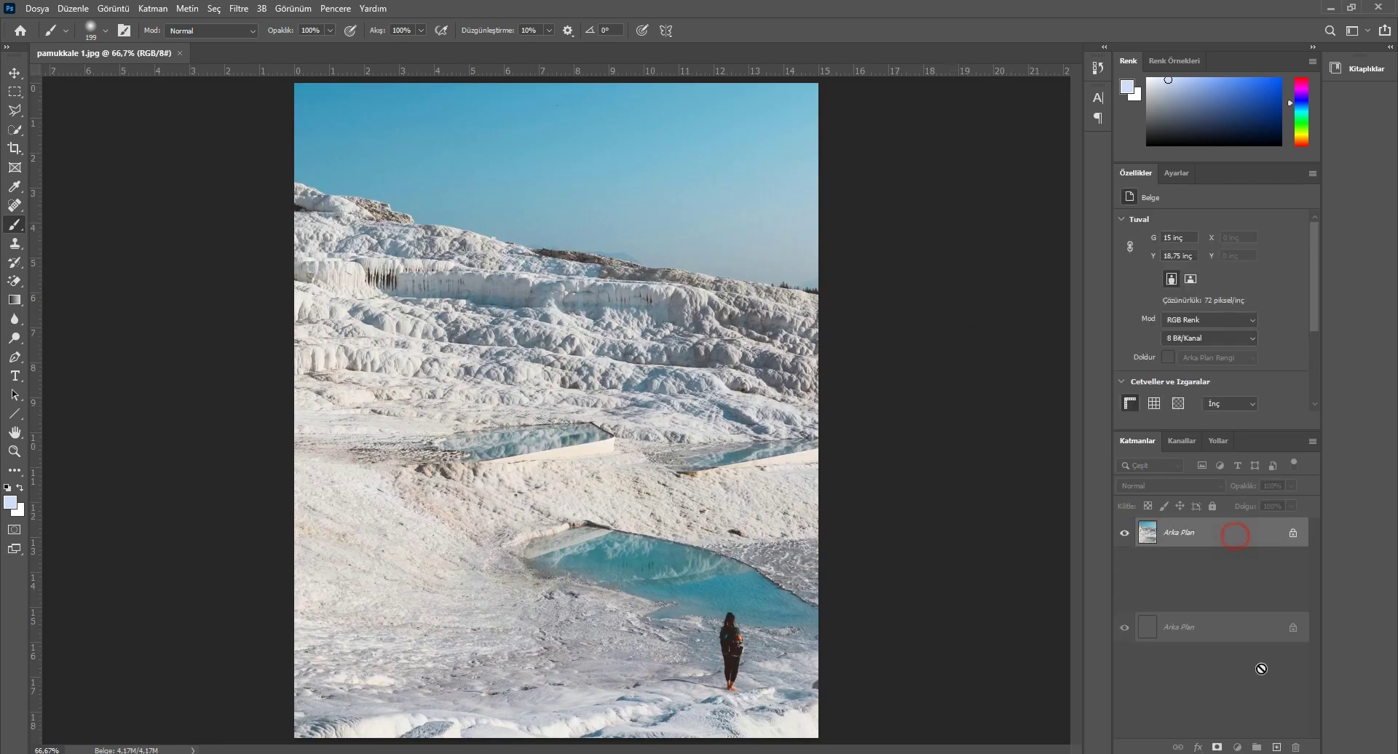
Step: Hide the original background, touch up a pinkish patch, and polygonal-lasso the standing person
click(1122, 565)
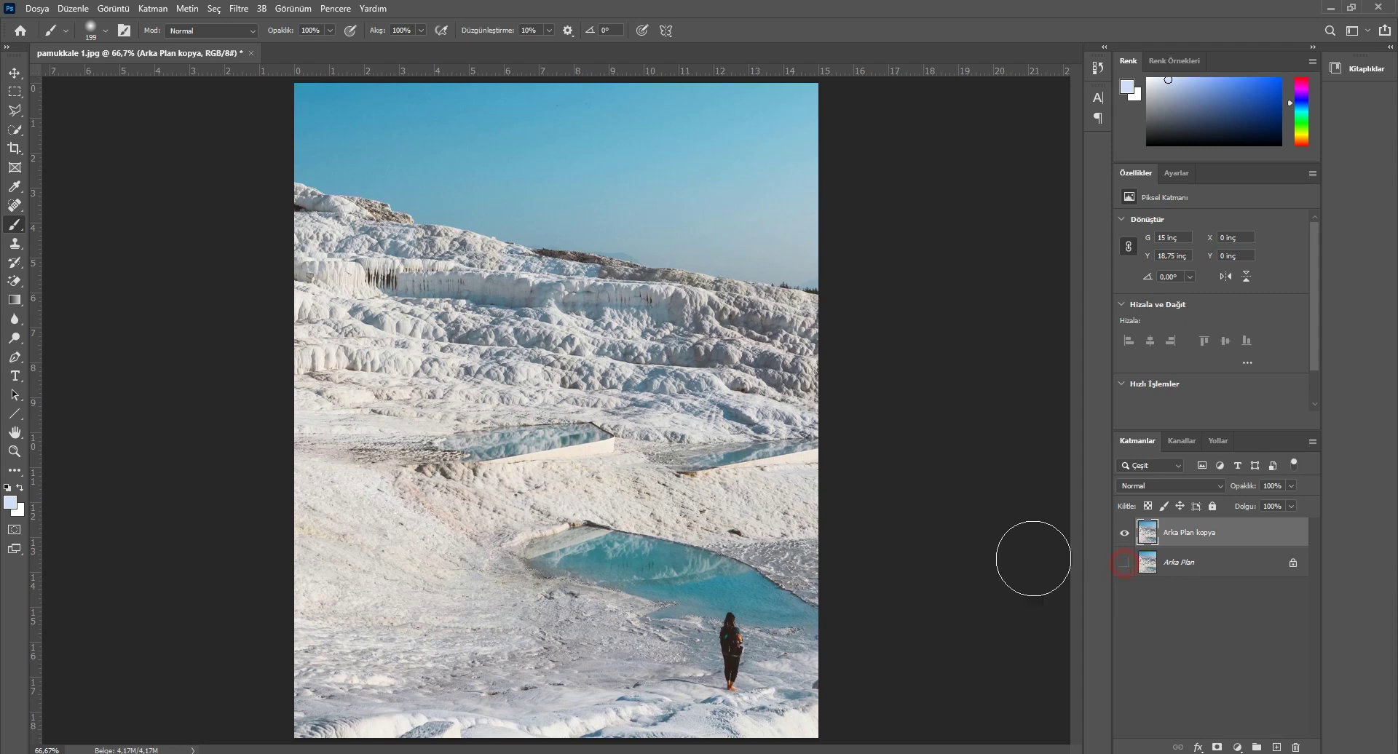
drag(447, 488, 415, 473)
click(13, 111)
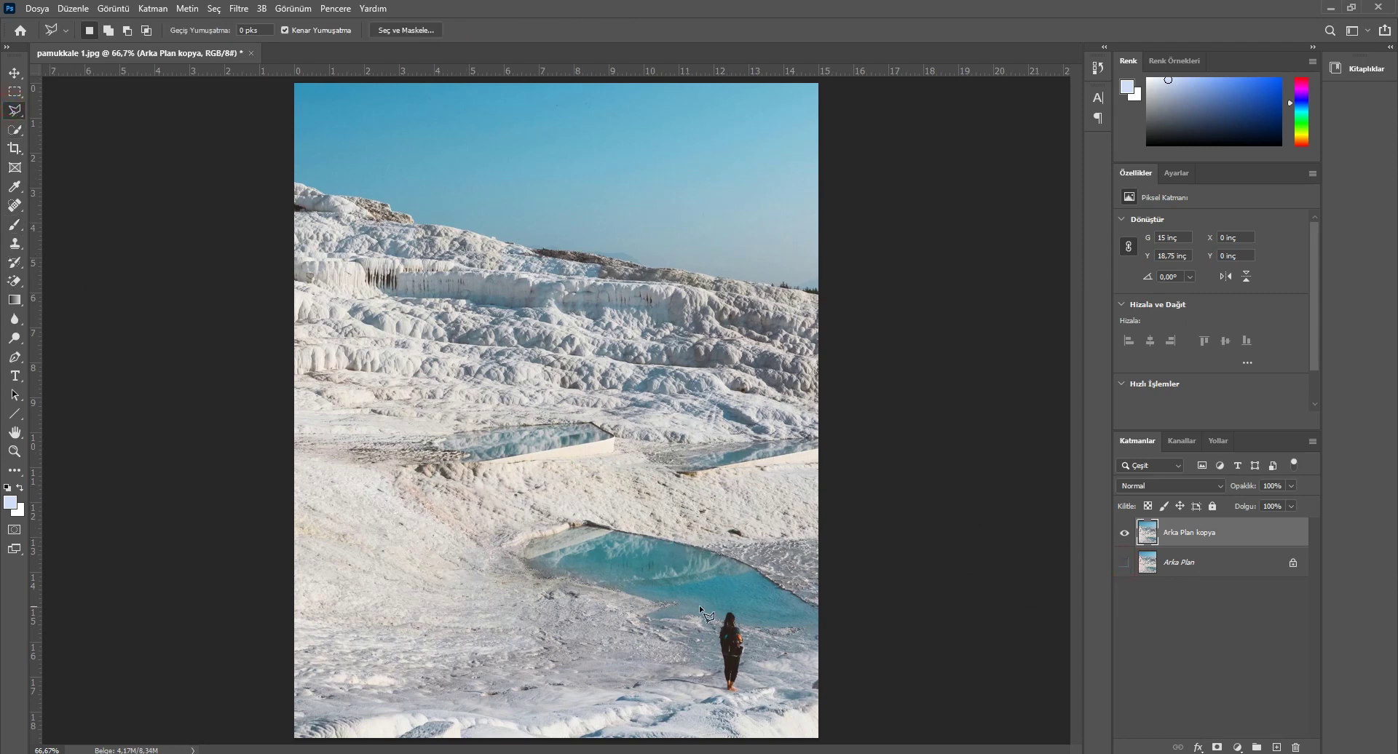
click(725, 603)
click(714, 640)
click(723, 696)
click(750, 639)
click(737, 603)
Step: Content-Aware Fill the person away, deselect, and drag the pamukkale 2 photo into the document
right_click(728, 628)
click(757, 527)
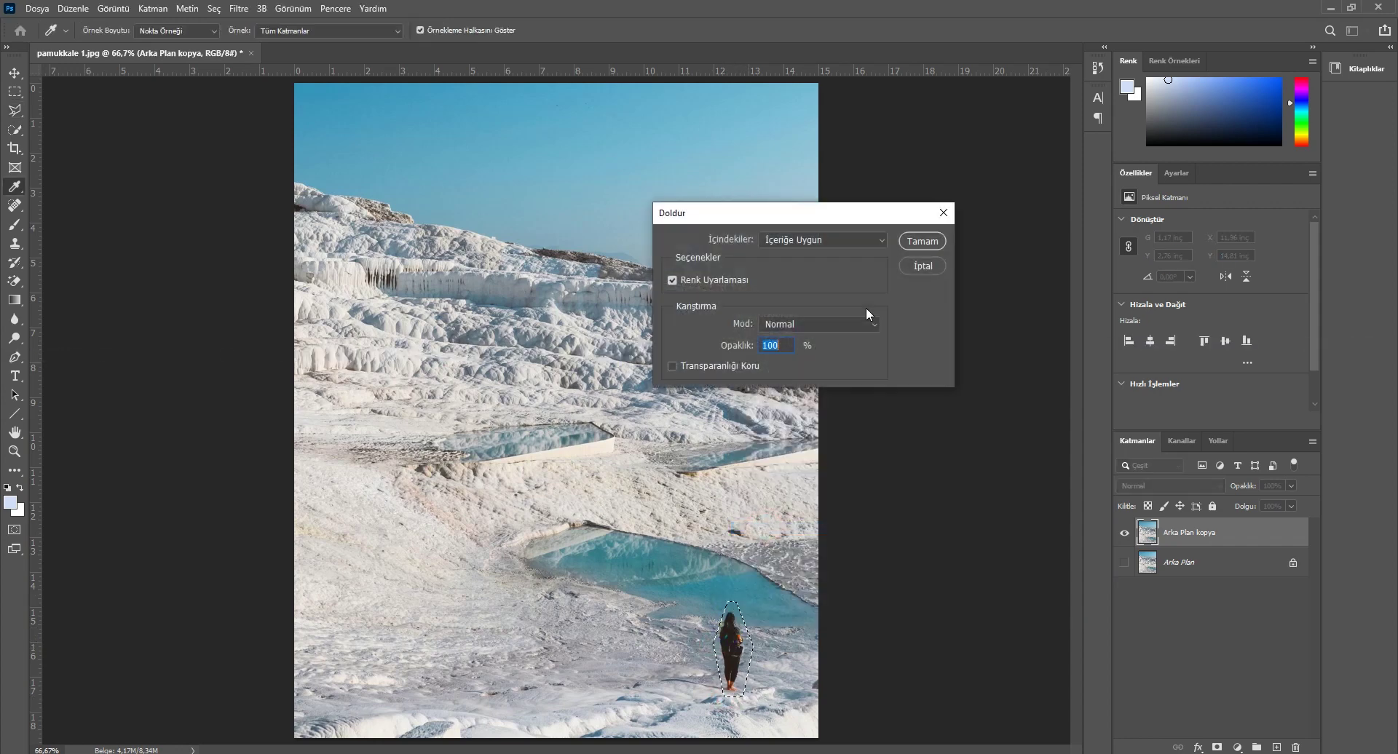
click(911, 243)
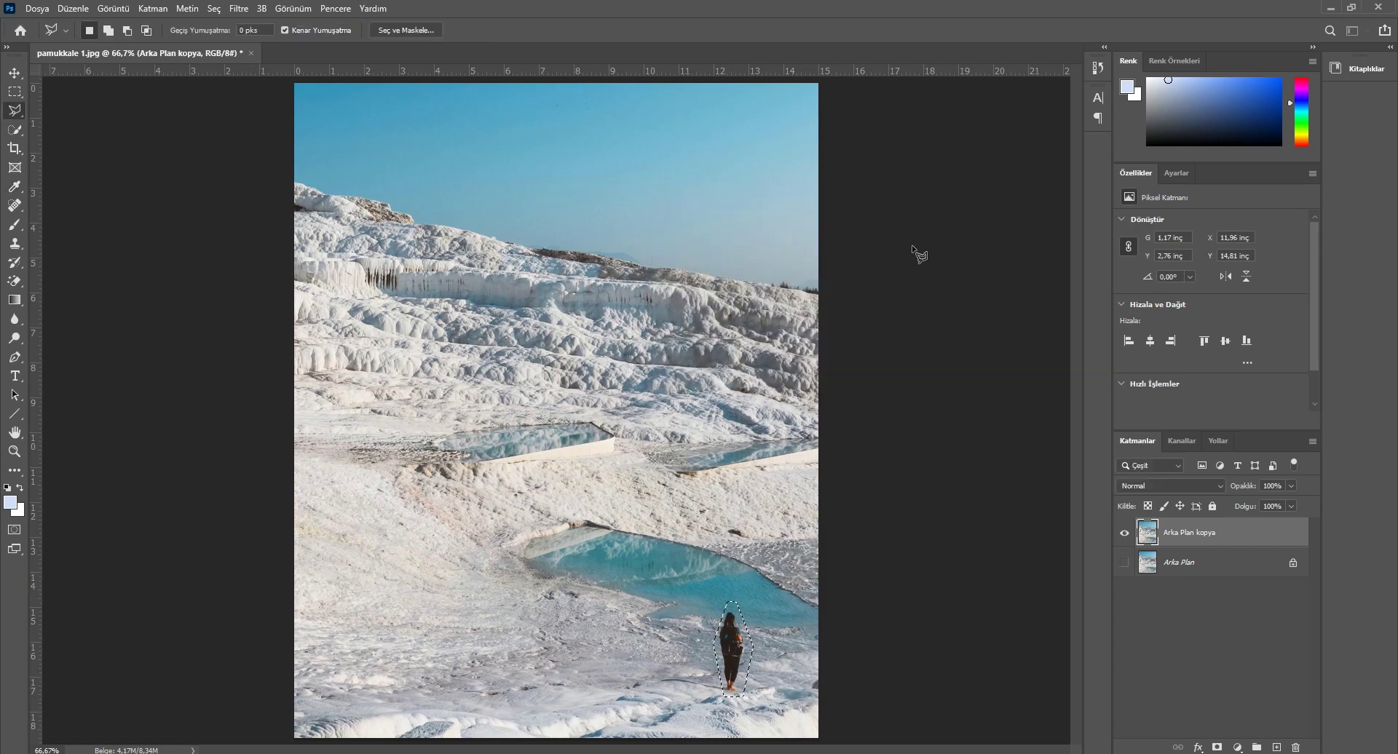
key(ctrl+d)
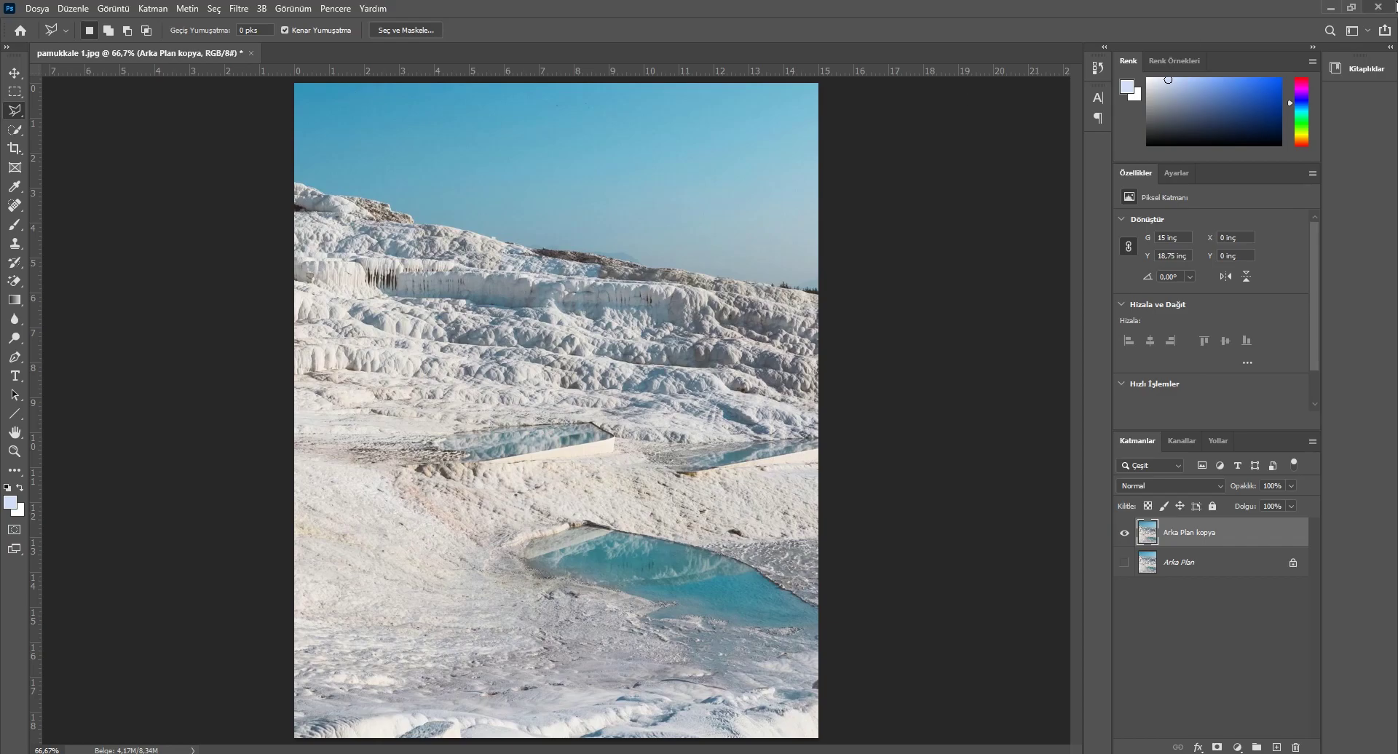
click(1330, 7)
drag(800, 99, 549, 399)
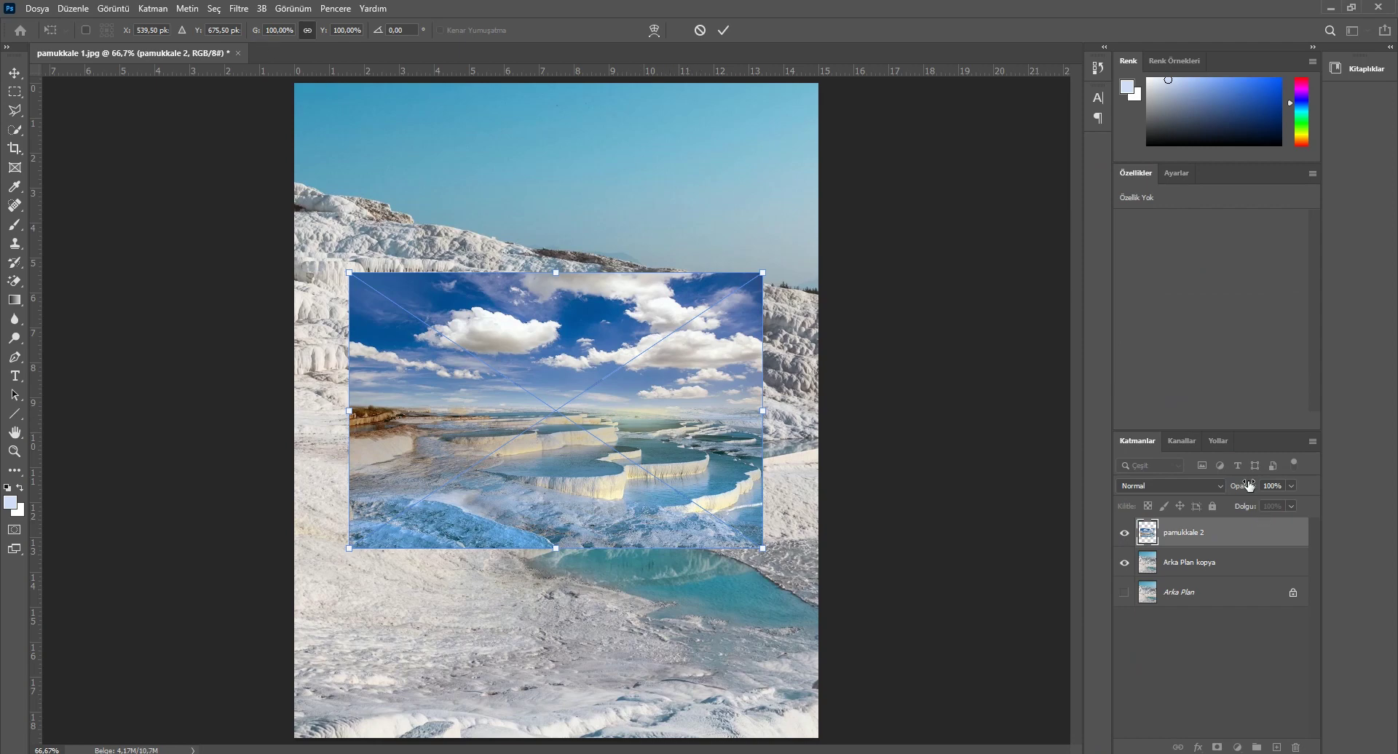
Step: Scale the placed pamukkale 2 photo to 145% and position it over the pool area
drag(1246, 490, 1230, 488)
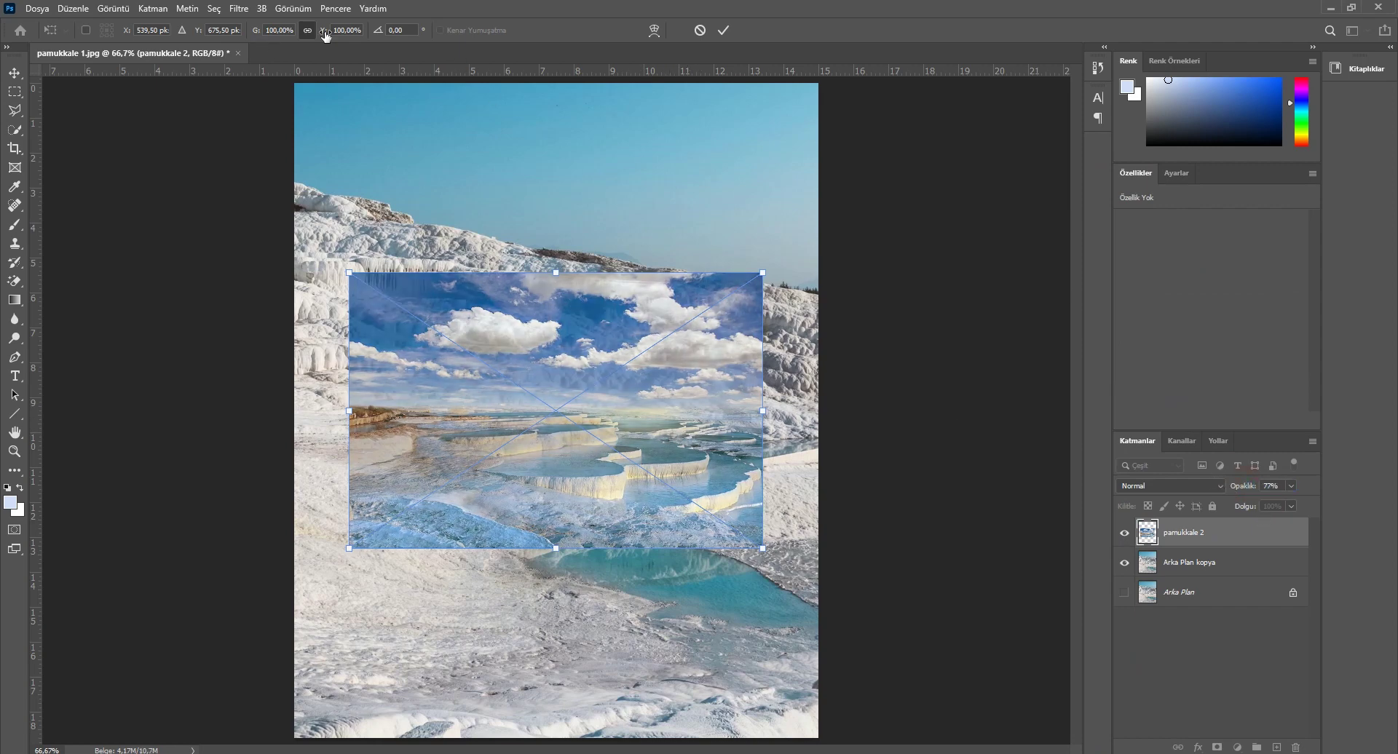
drag(251, 30, 284, 31)
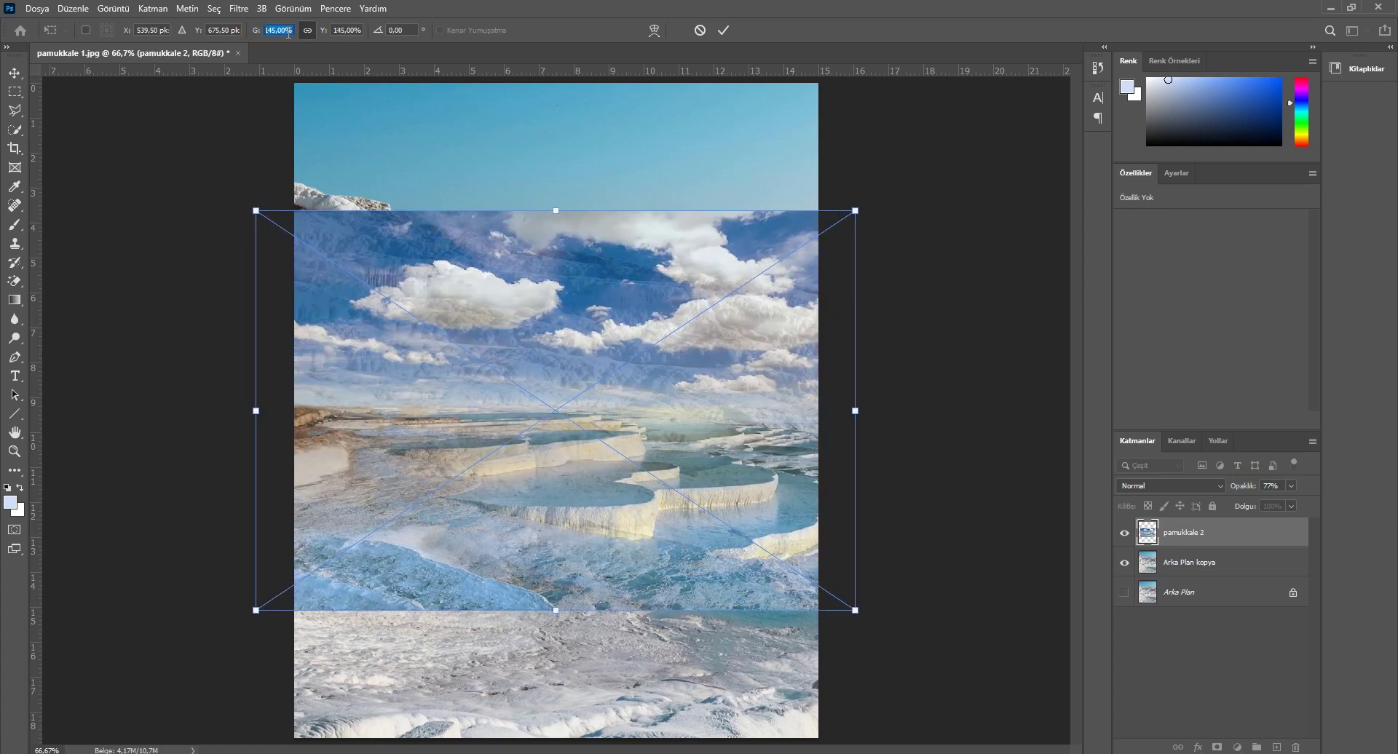
drag(615, 420, 653, 517)
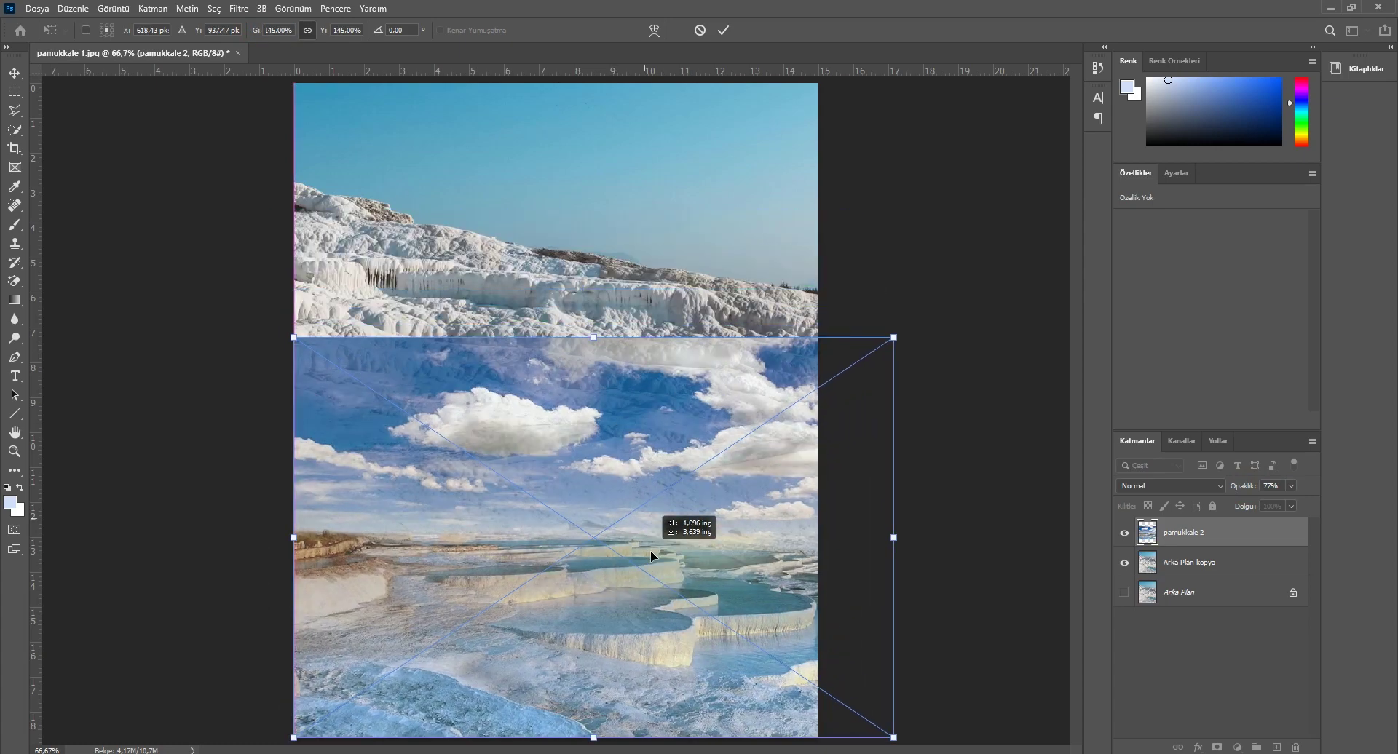
mouse_move(652, 519)
mouse_down()
mouse_move(653, 456)
mouse_move(622, 487)
mouse_up()
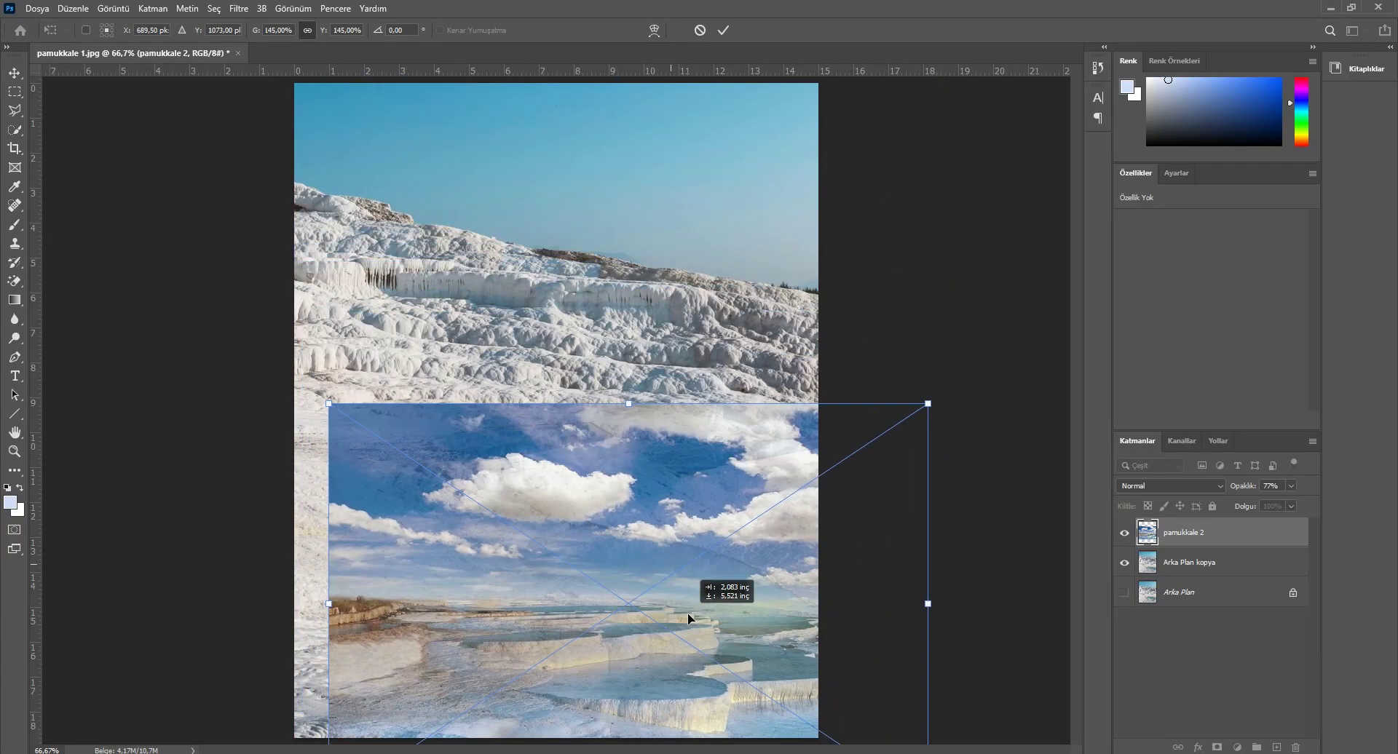
drag(622, 488, 583, 375)
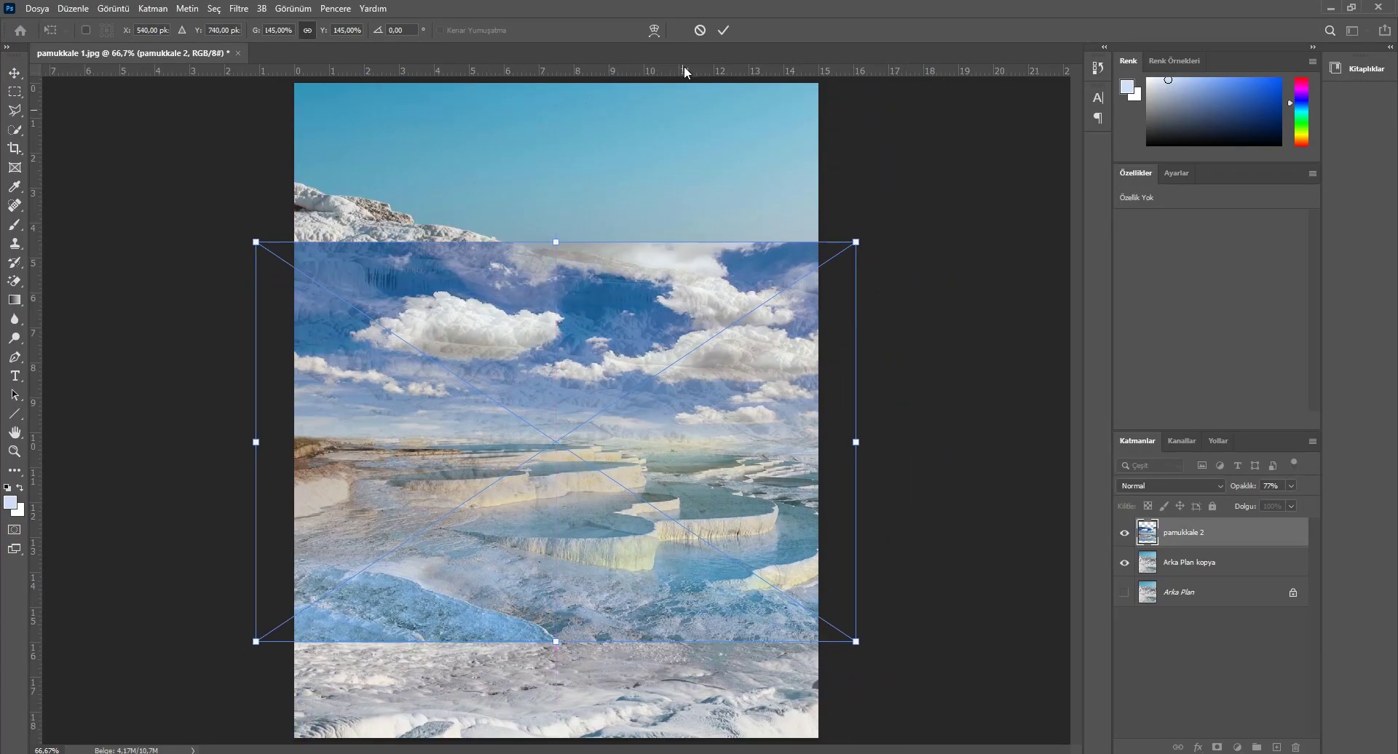
click(720, 33)
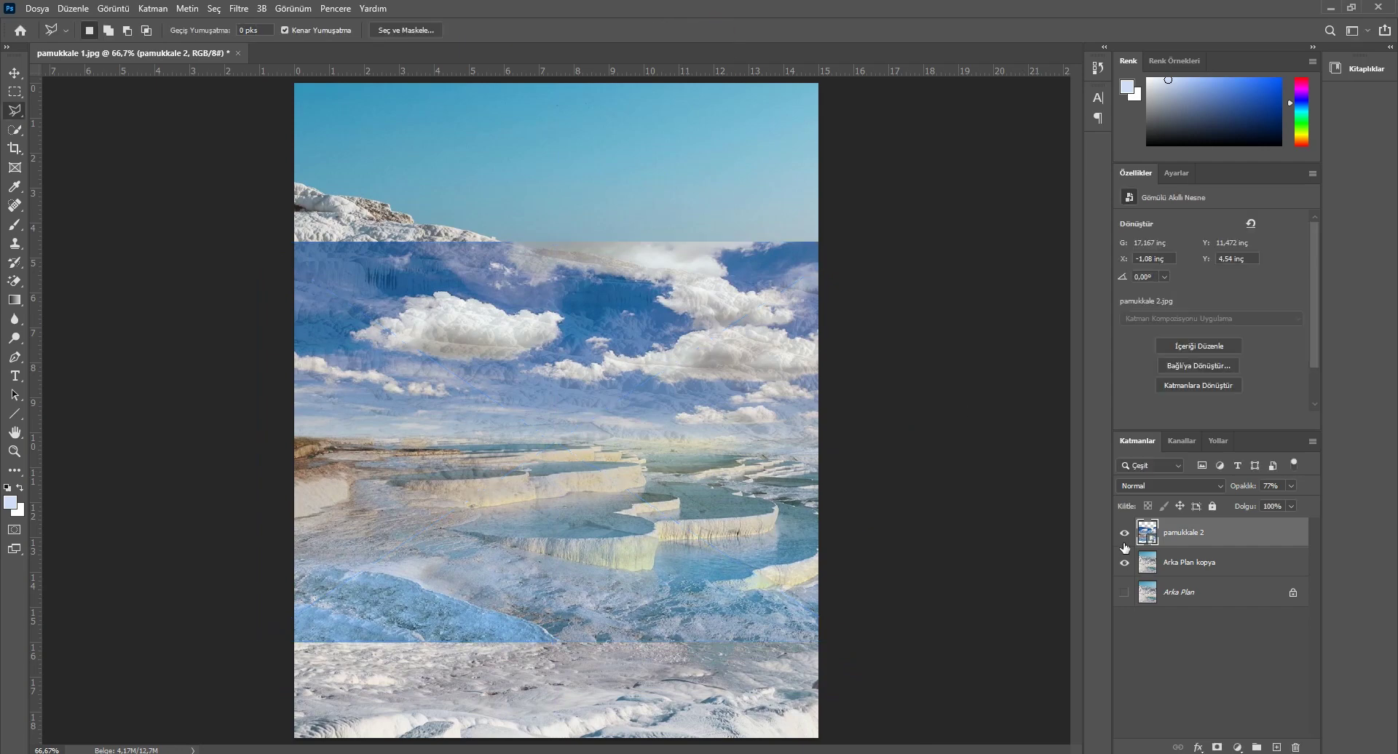
Step: Set the pamukkale 2 layer opacity to 39%
drag(1221, 488, 1193, 488)
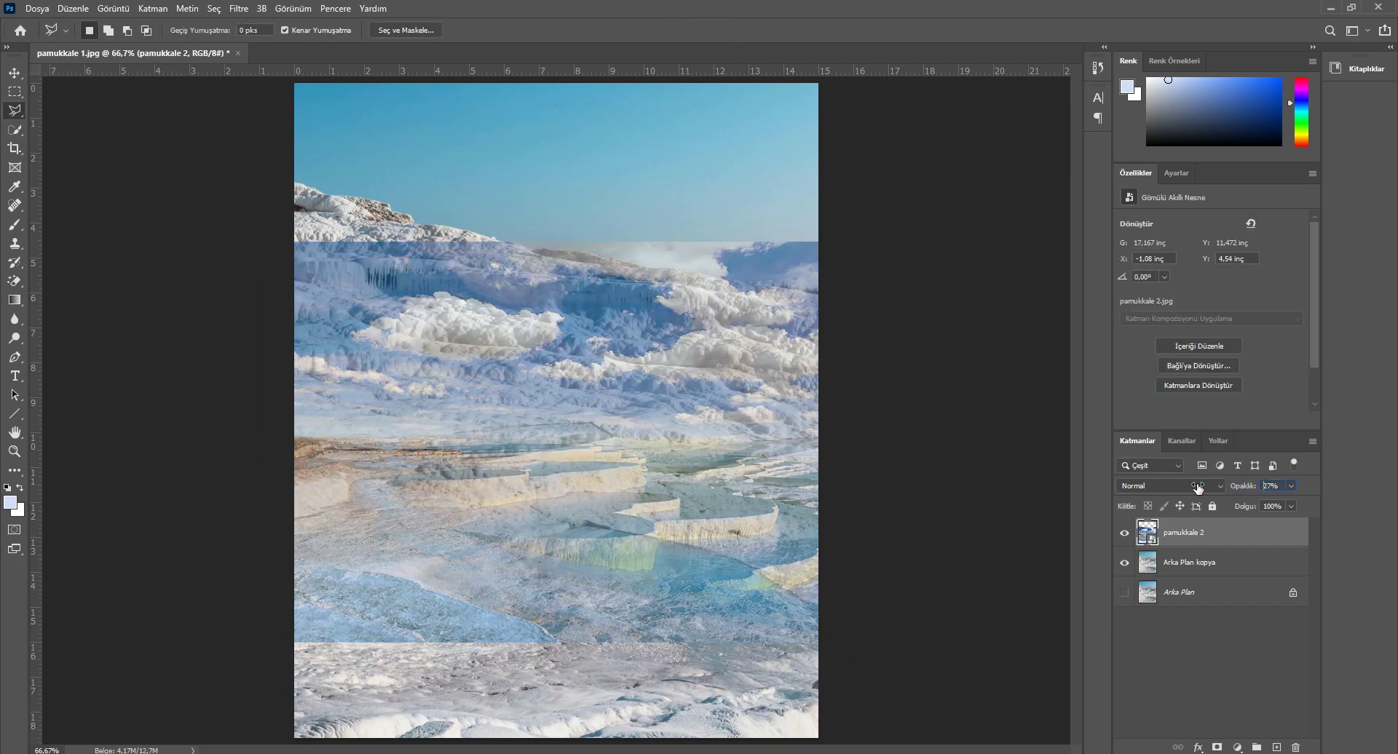
drag(1200, 488, 1208, 488)
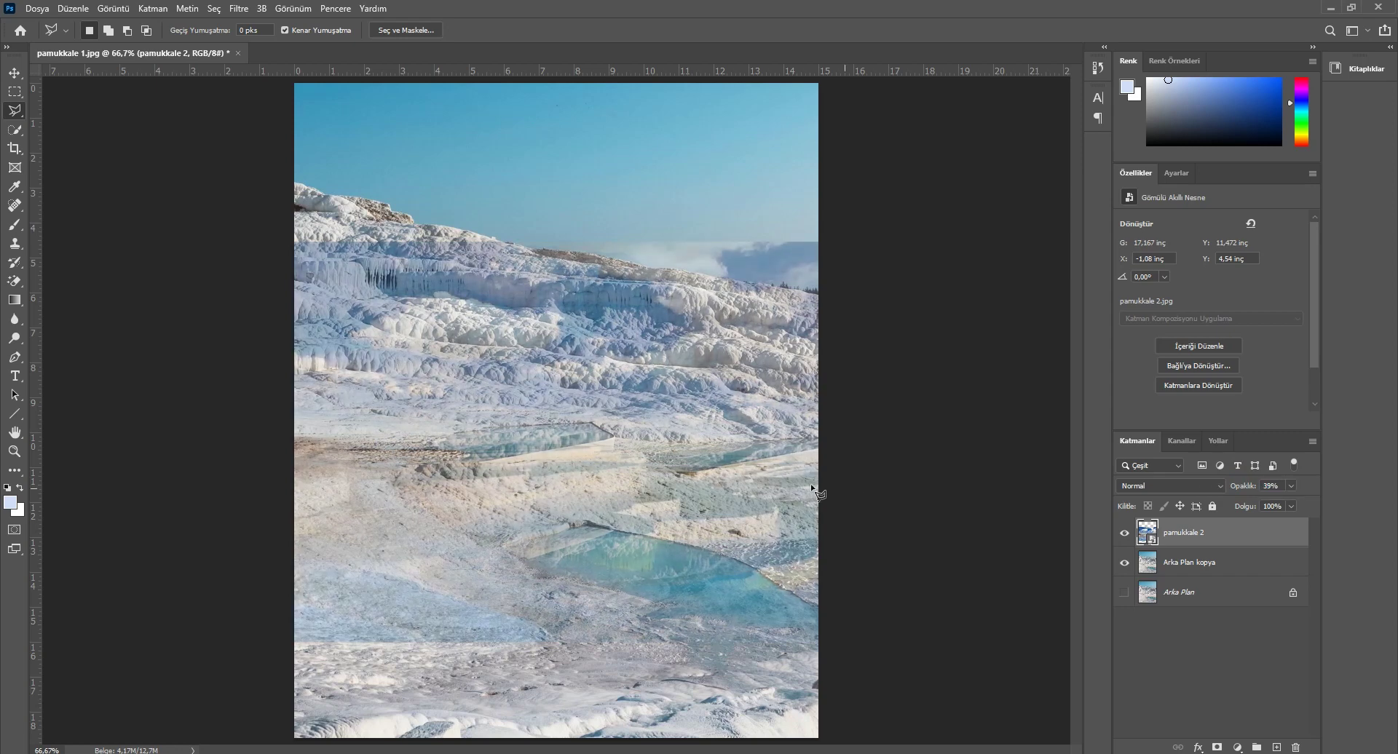
click(11, 76)
Step: Shift pamukkale 2 upward and free-transform it to about 191%
drag(689, 470, 676, 441)
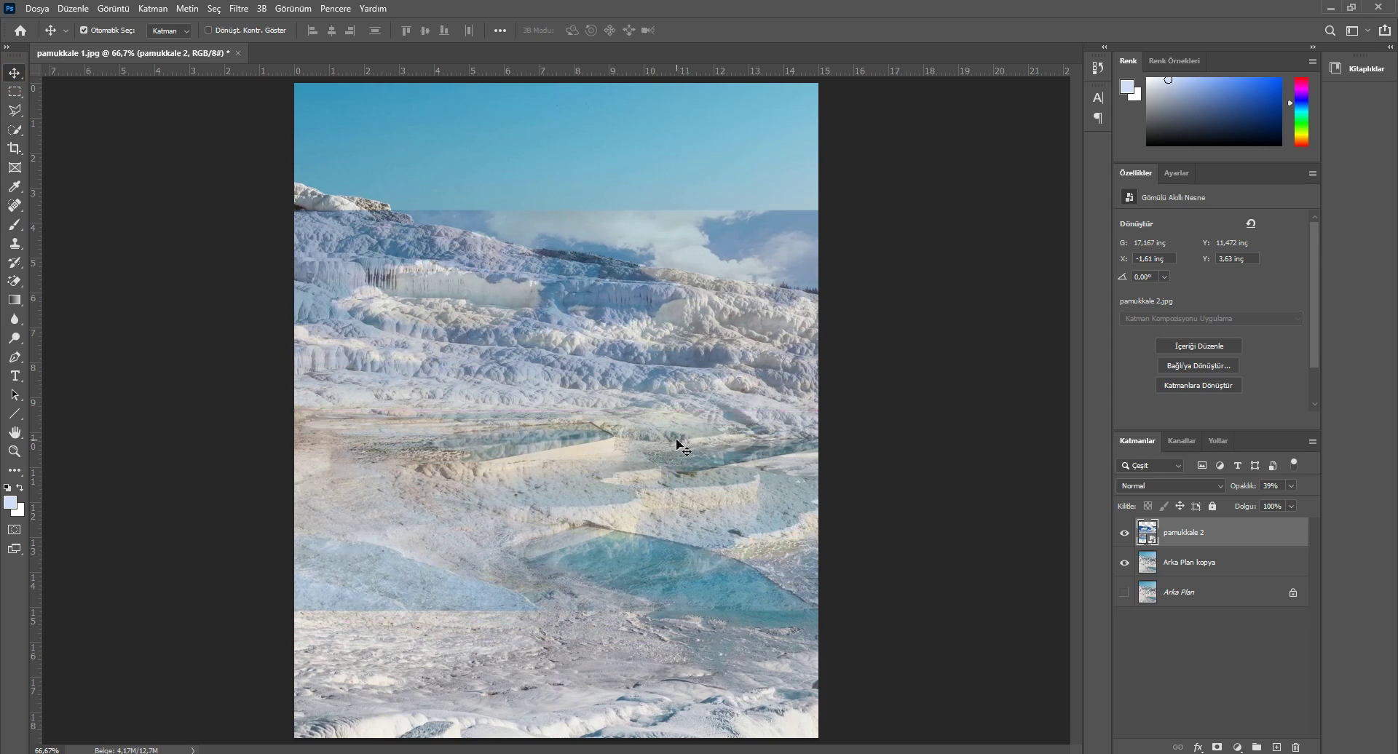
key(ctrl+t)
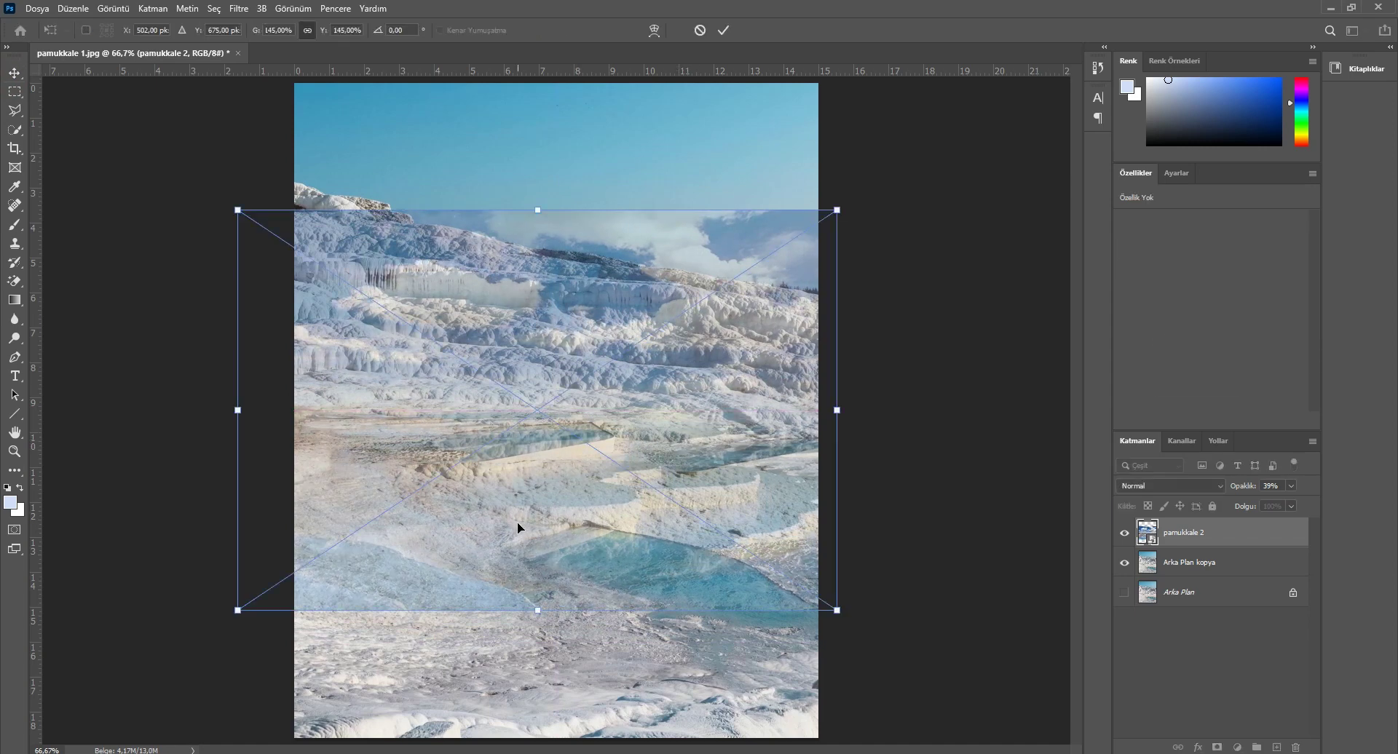
drag(539, 611, 554, 738)
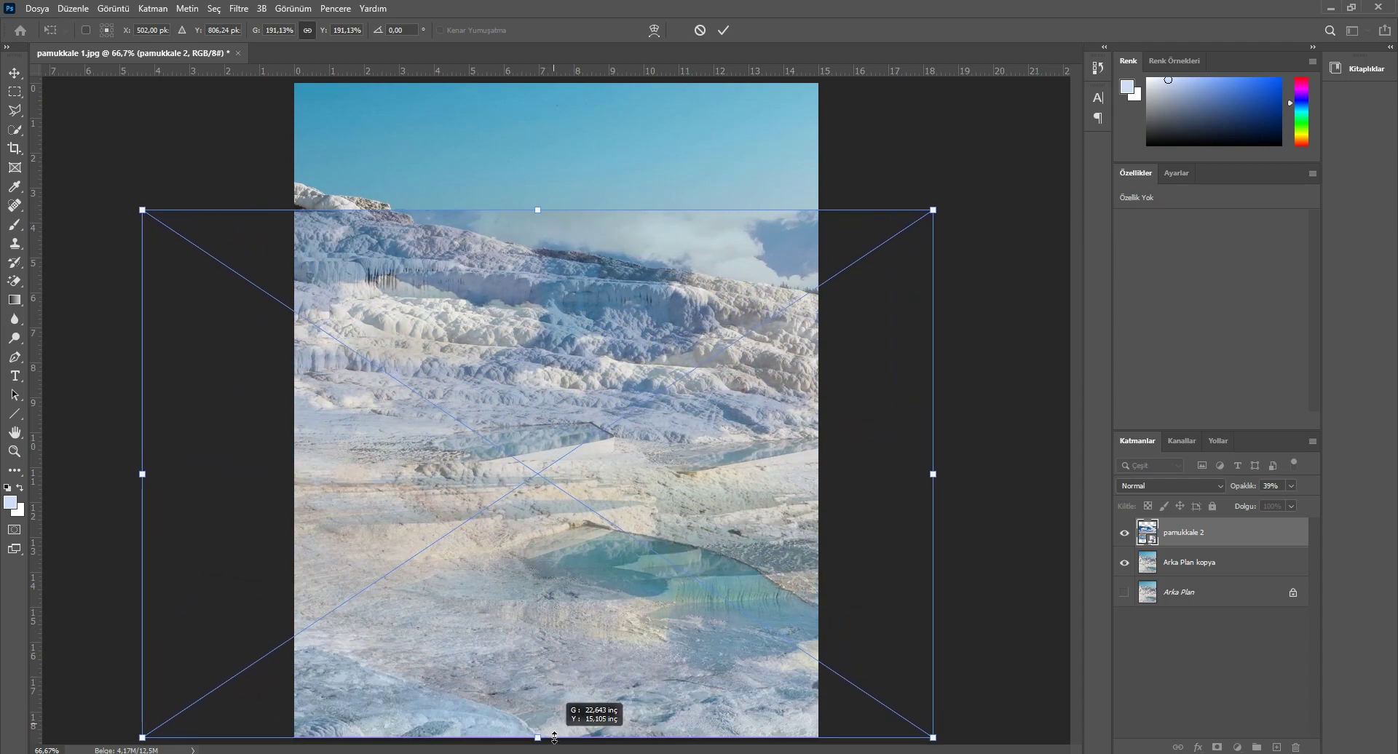
drag(740, 445, 739, 450)
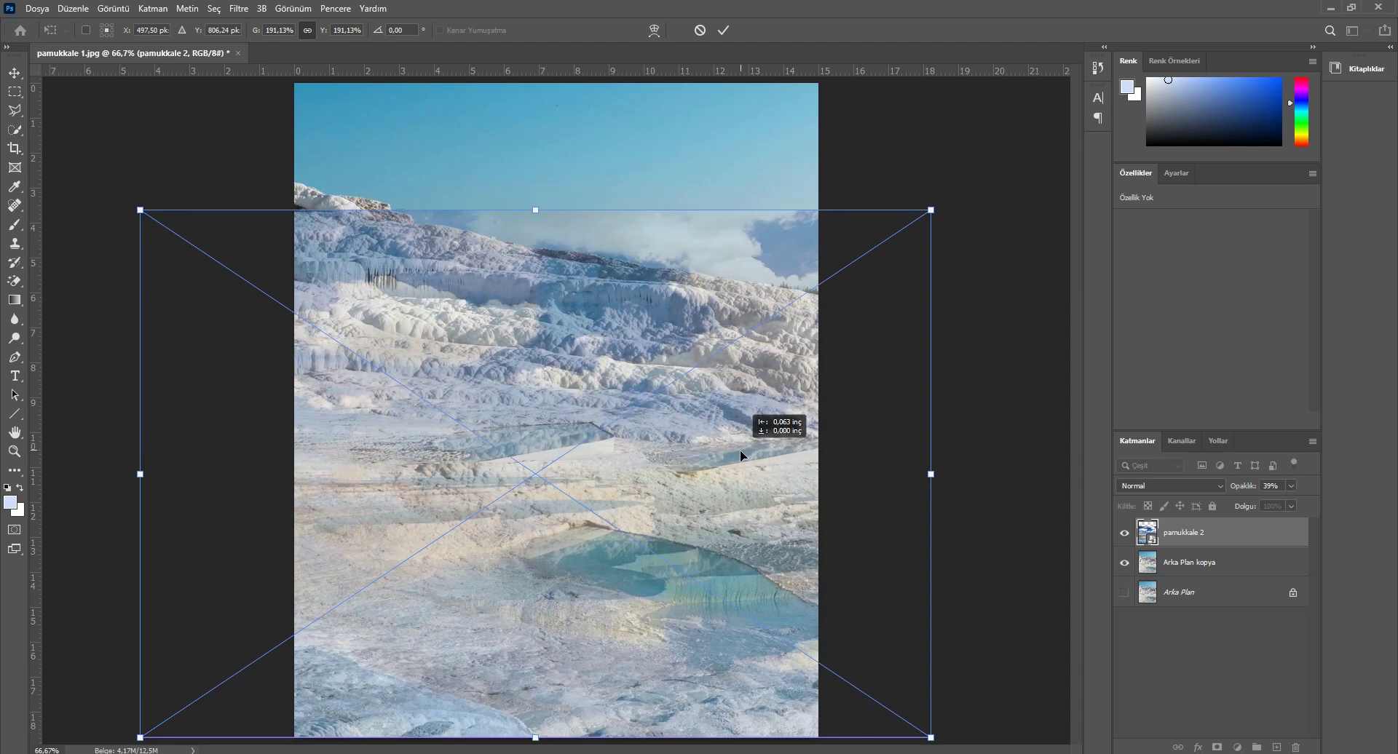
drag(740, 450, 740, 450)
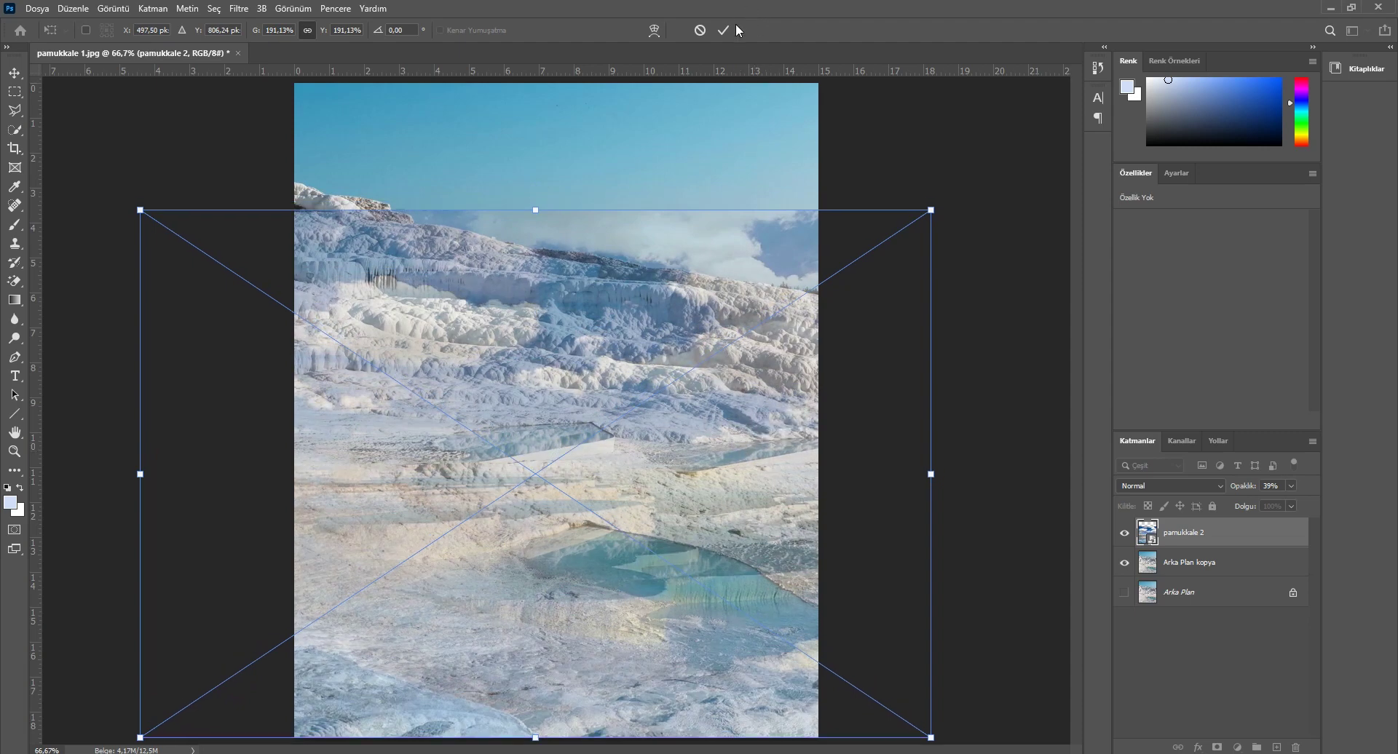
click(727, 31)
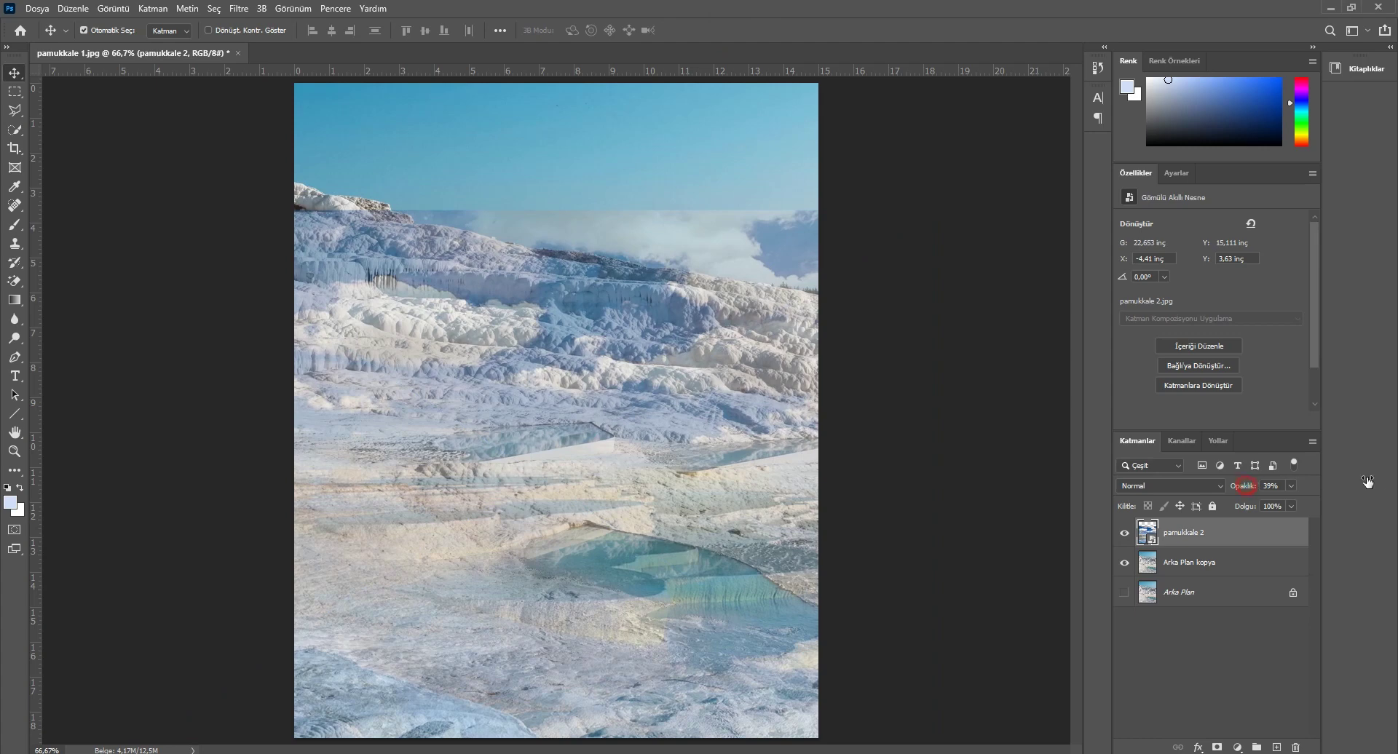
Step: Return pamukkale 2 to 100% opacity and add a layer mask to it
drag(1325, 482, 1388, 482)
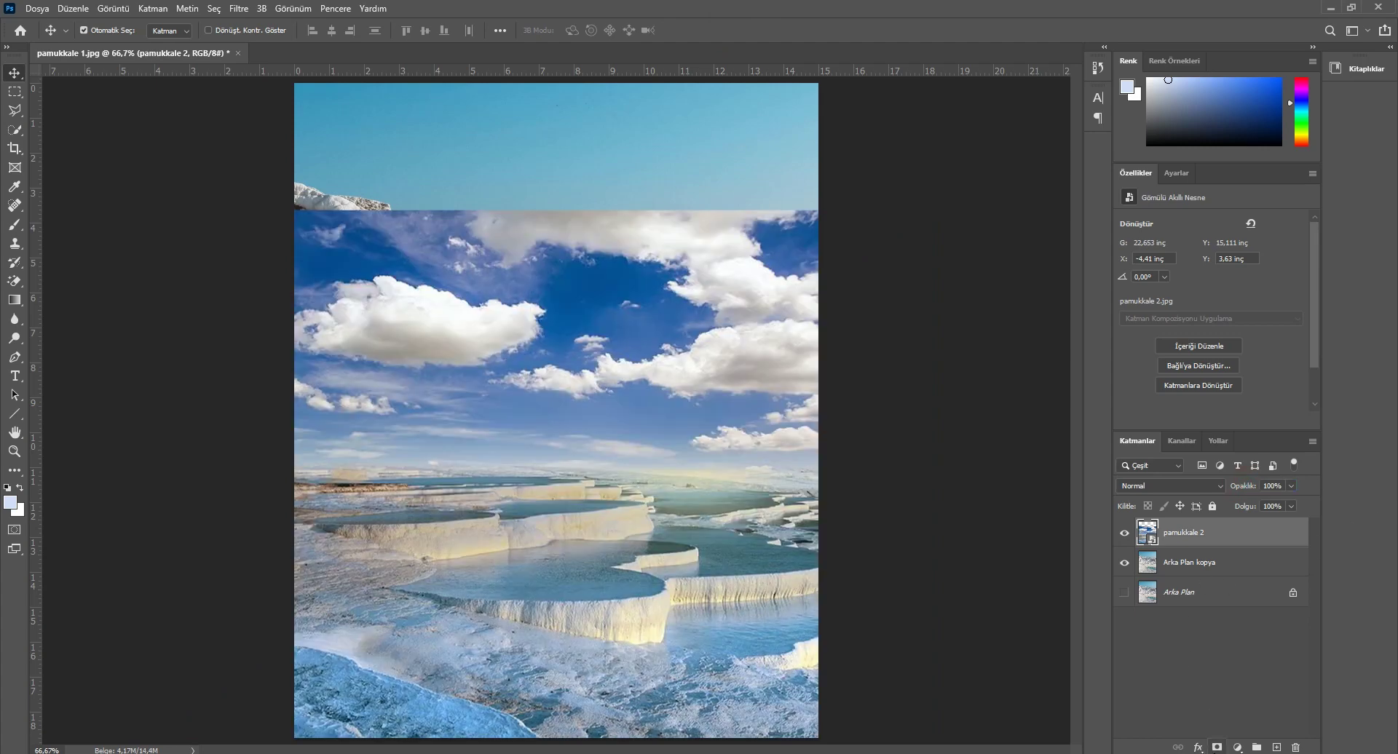
click(1216, 747)
click(14, 224)
Step: Mask out the sky band, then rotate pamukkale 2 about -2.5° and scale it to 106%
mouse_move(297, 223)
mouse_down()
mouse_move(995, 218)
mouse_move(231, 258)
mouse_move(685, 349)
mouse_move(274, 374)
mouse_move(466, 415)
mouse_move(325, 427)
mouse_move(335, 452)
mouse_move(785, 402)
mouse_move(677, 458)
mouse_move(849, 437)
mouse_move(831, 425)
mouse_move(861, 325)
mouse_up()
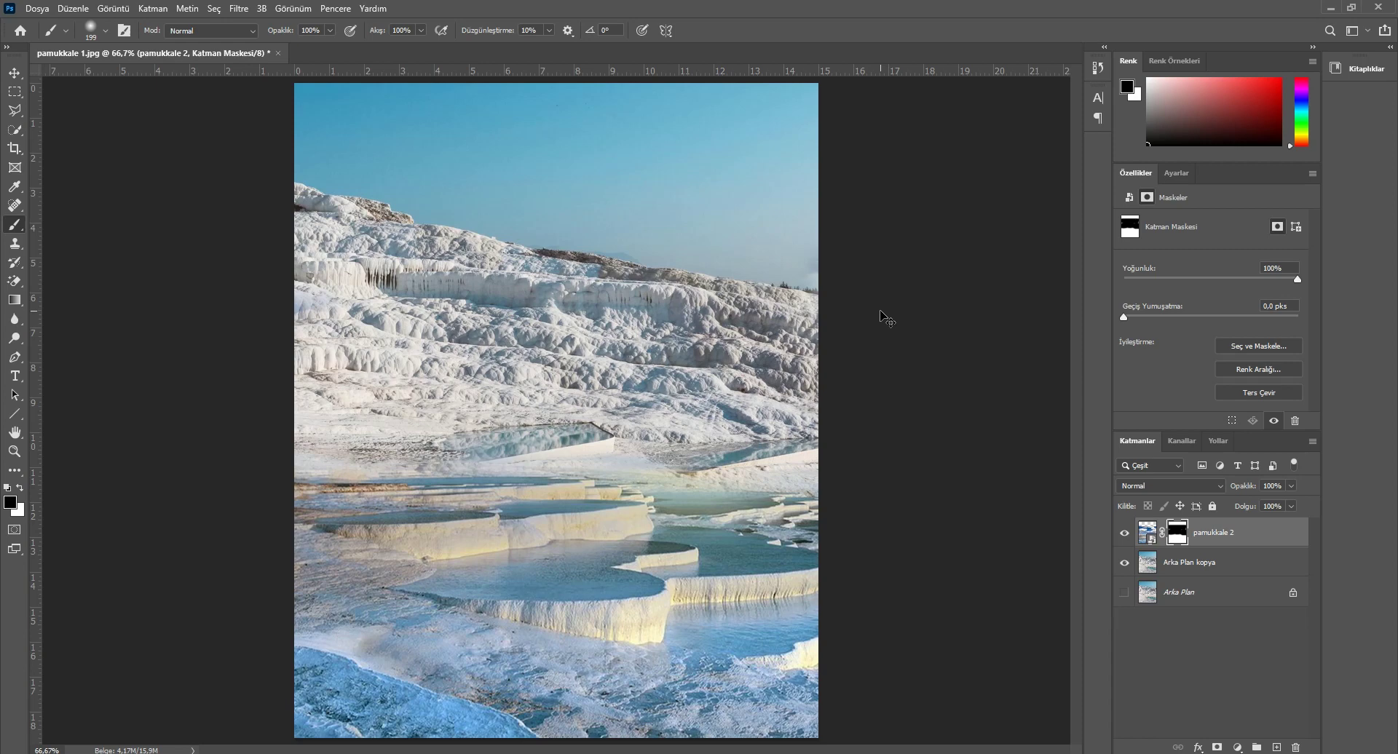
key(ctrl+t)
drag(985, 261, 977, 280)
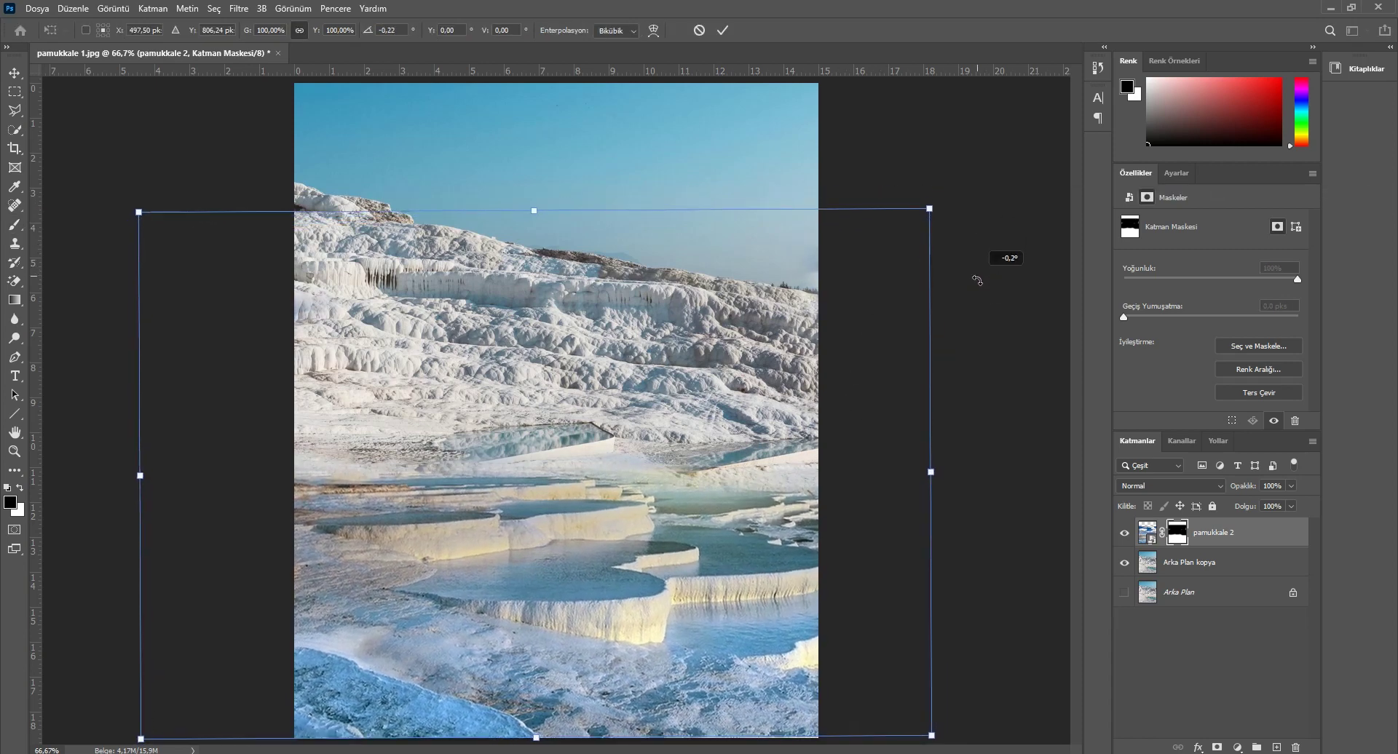
drag(931, 211, 969, 167)
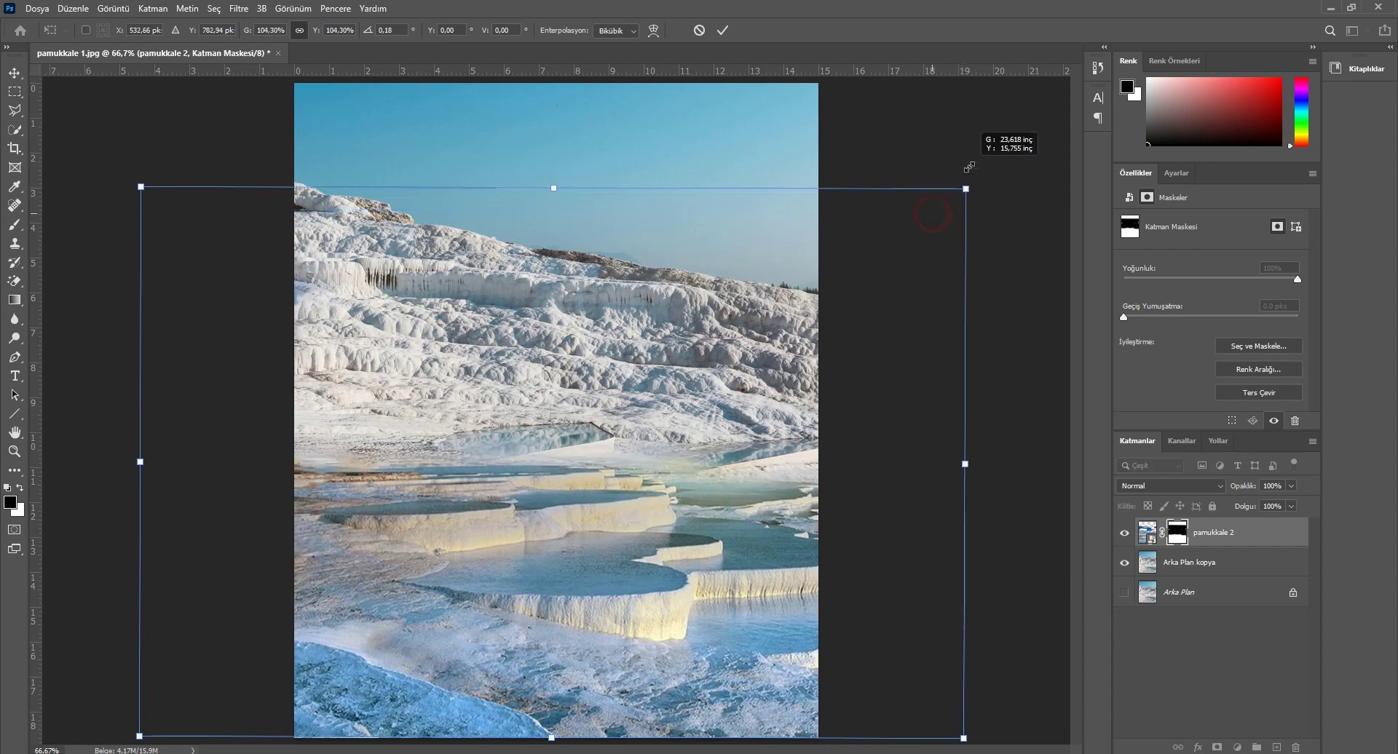
drag(946, 227, 909, 122)
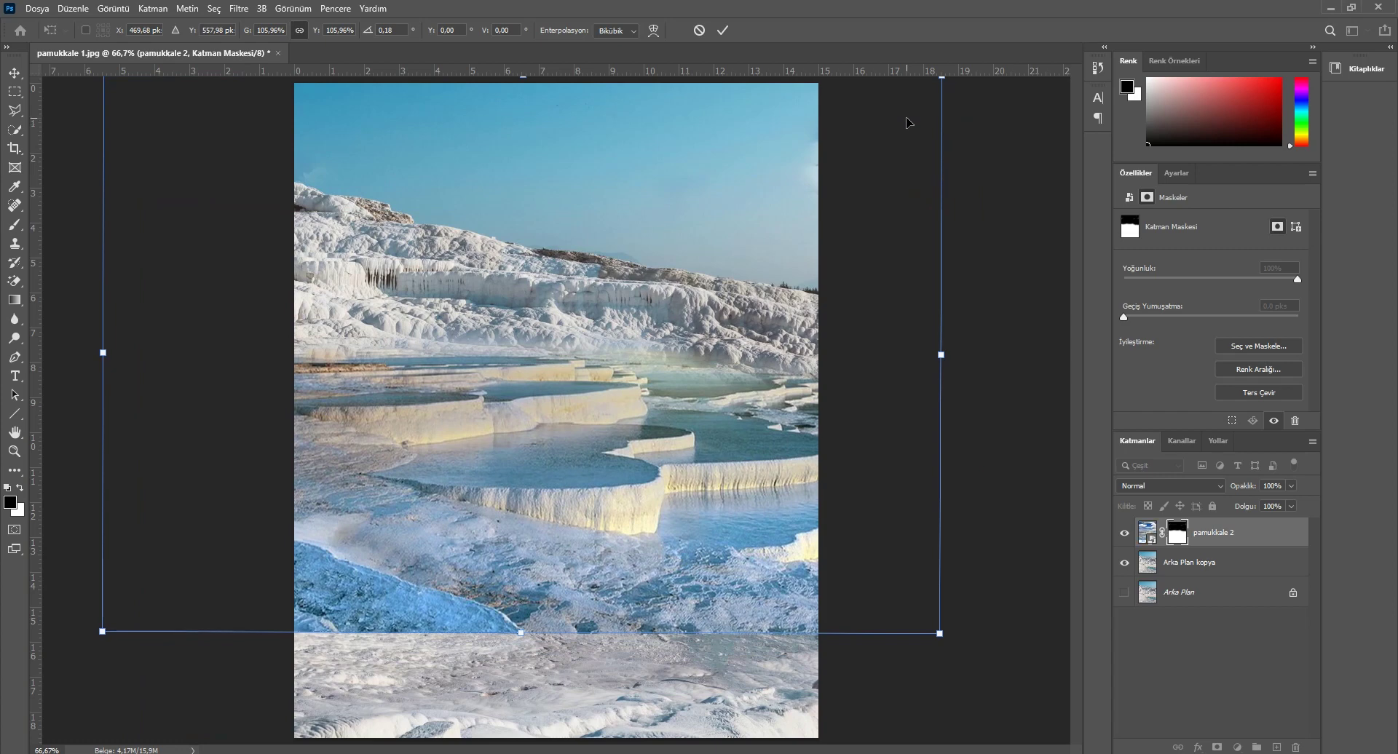
click(721, 32)
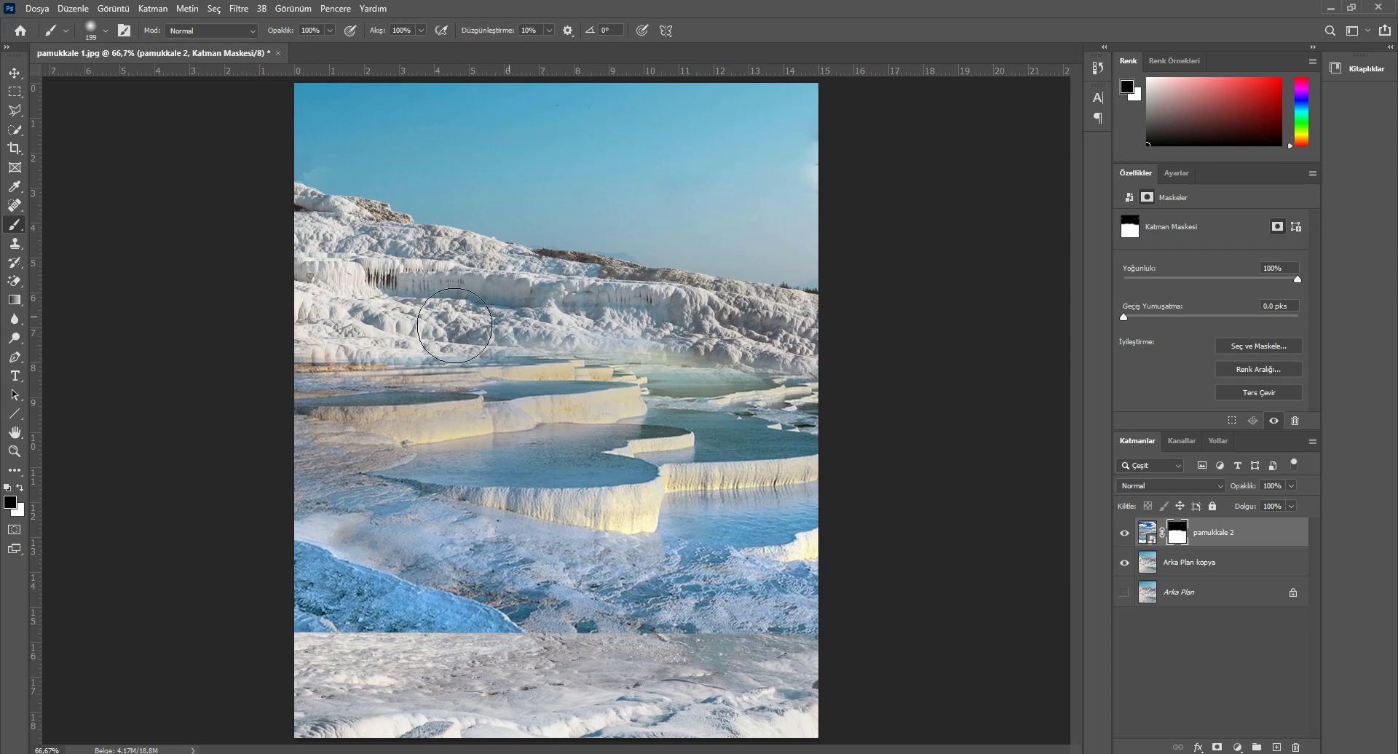
Step: Paint black on the mask to blend the rock/pool boundary and the left and lower-left seams
drag(543, 322, 730, 353)
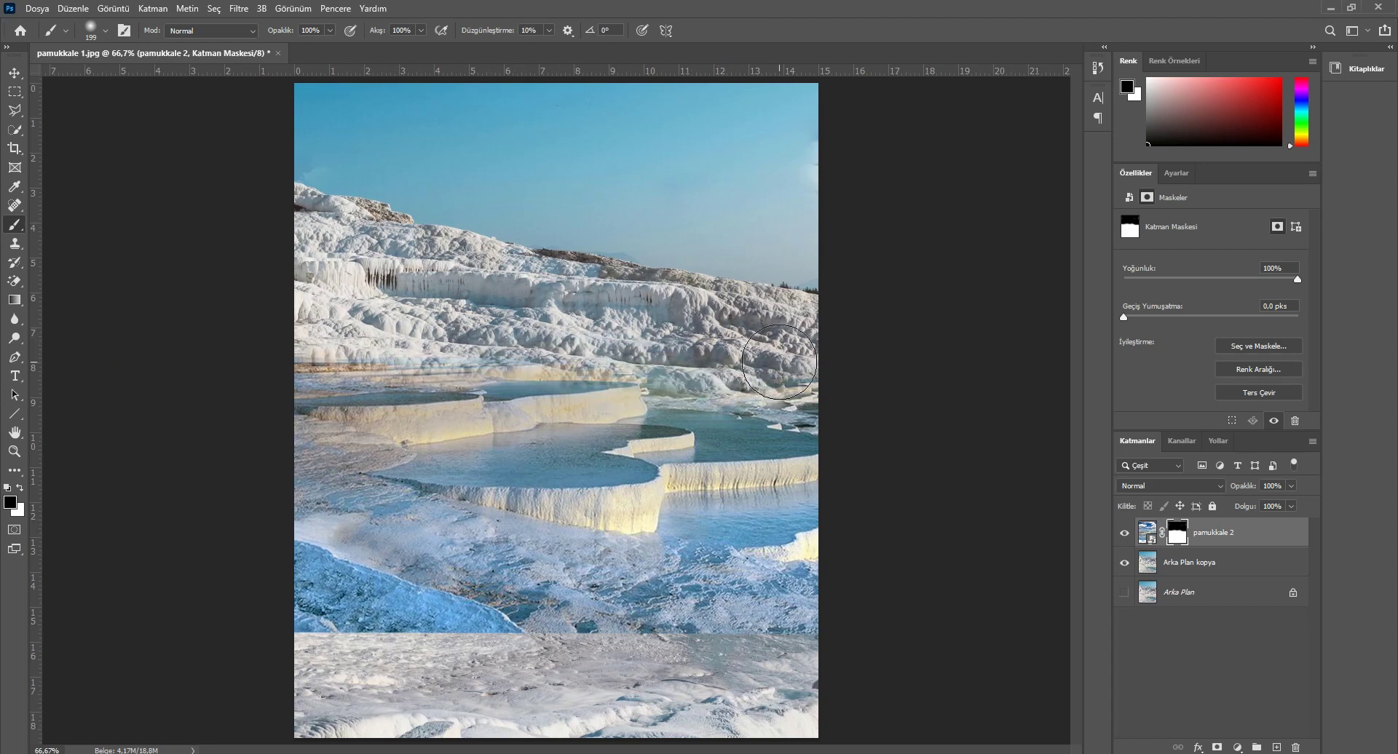
drag(719, 299, 276, 336)
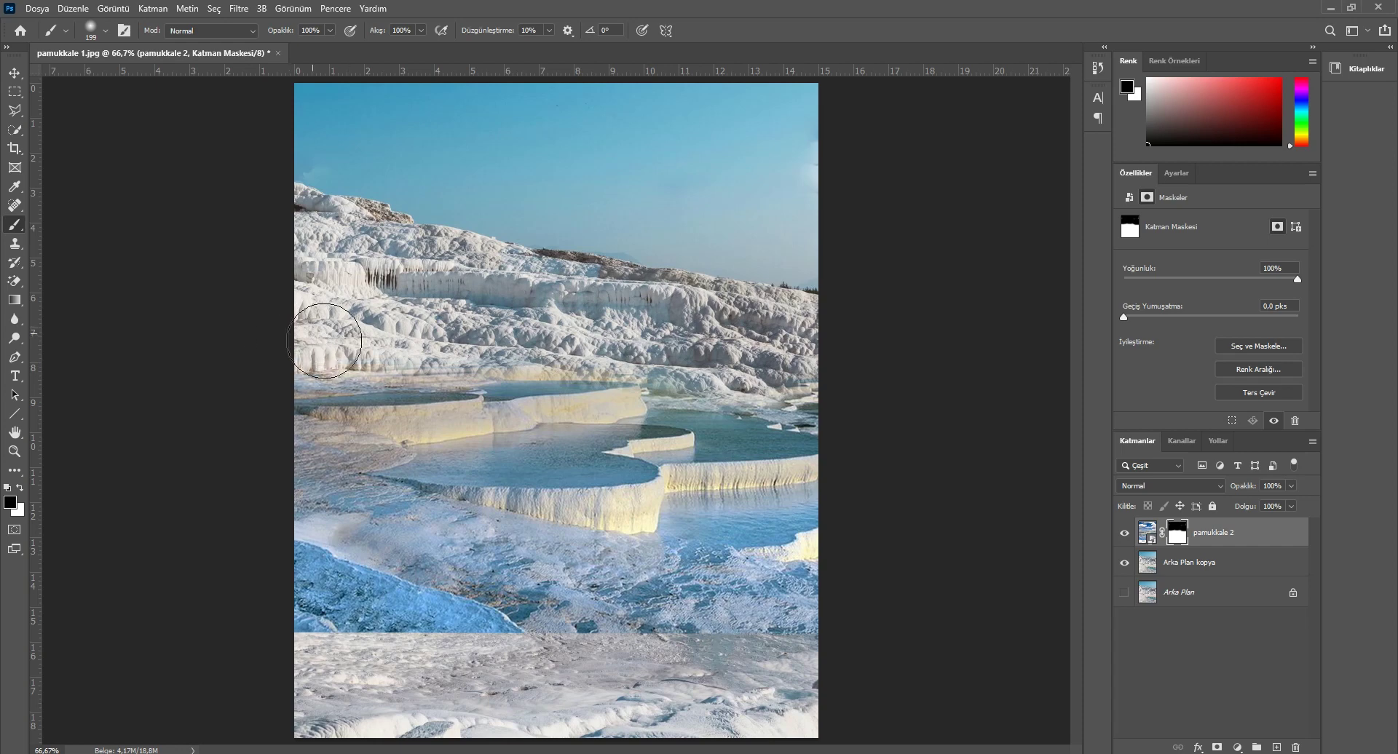
mouse_move(328, 637)
mouse_down()
mouse_move(764, 633)
mouse_move(818, 623)
mouse_move(836, 599)
mouse_move(597, 609)
mouse_move(771, 590)
mouse_move(452, 587)
mouse_move(483, 580)
mouse_move(179, 562)
mouse_move(452, 552)
mouse_move(372, 651)
mouse_up()
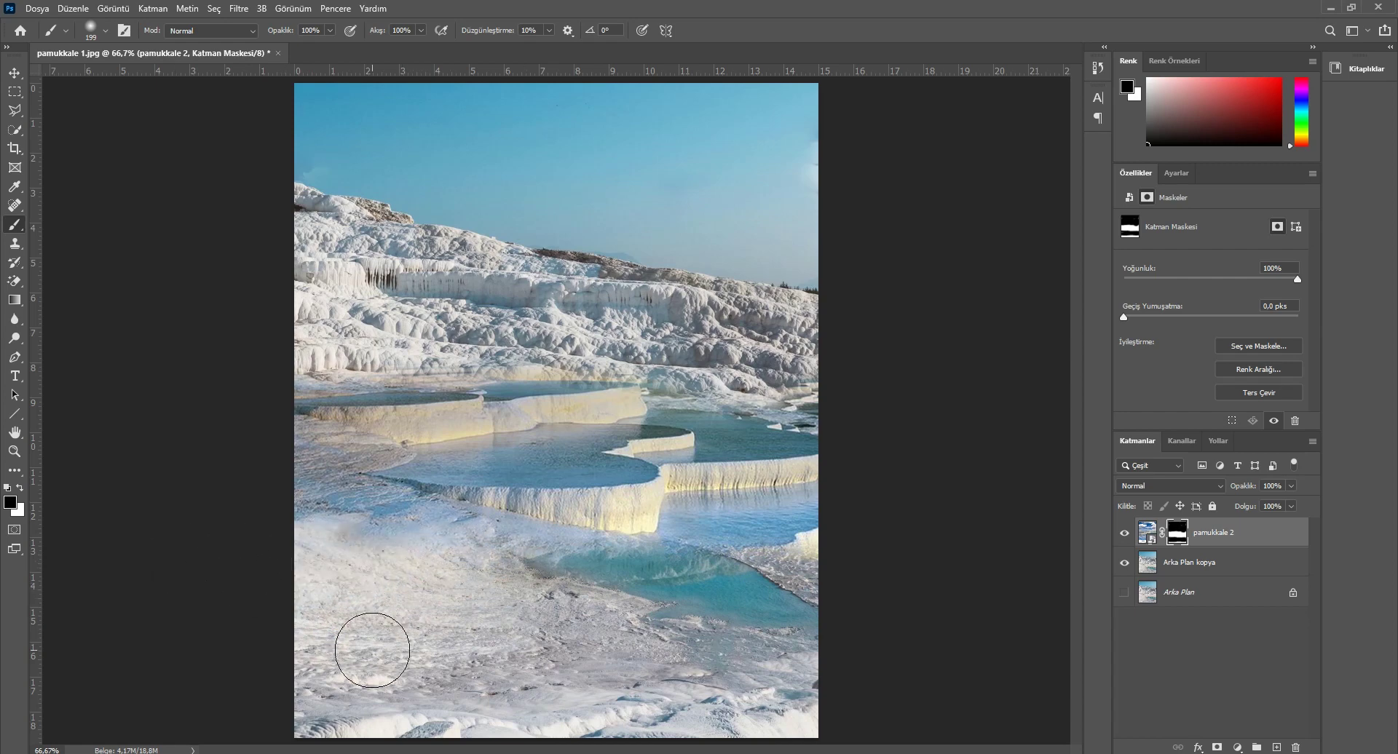
Step: Enlarge the pamukkale 2 layer to 107.12% with Free Transform
click(15, 72)
key(ctrl+t)
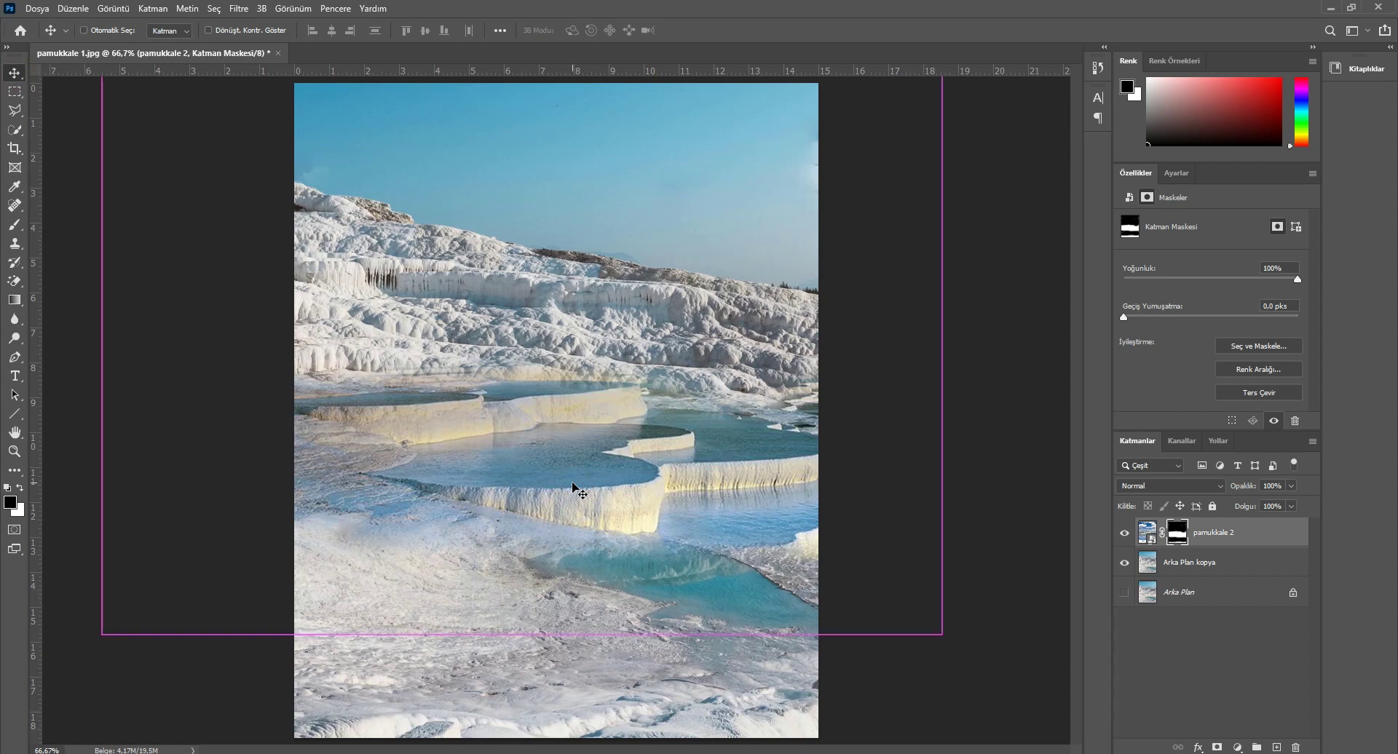
drag(522, 635, 522, 675)
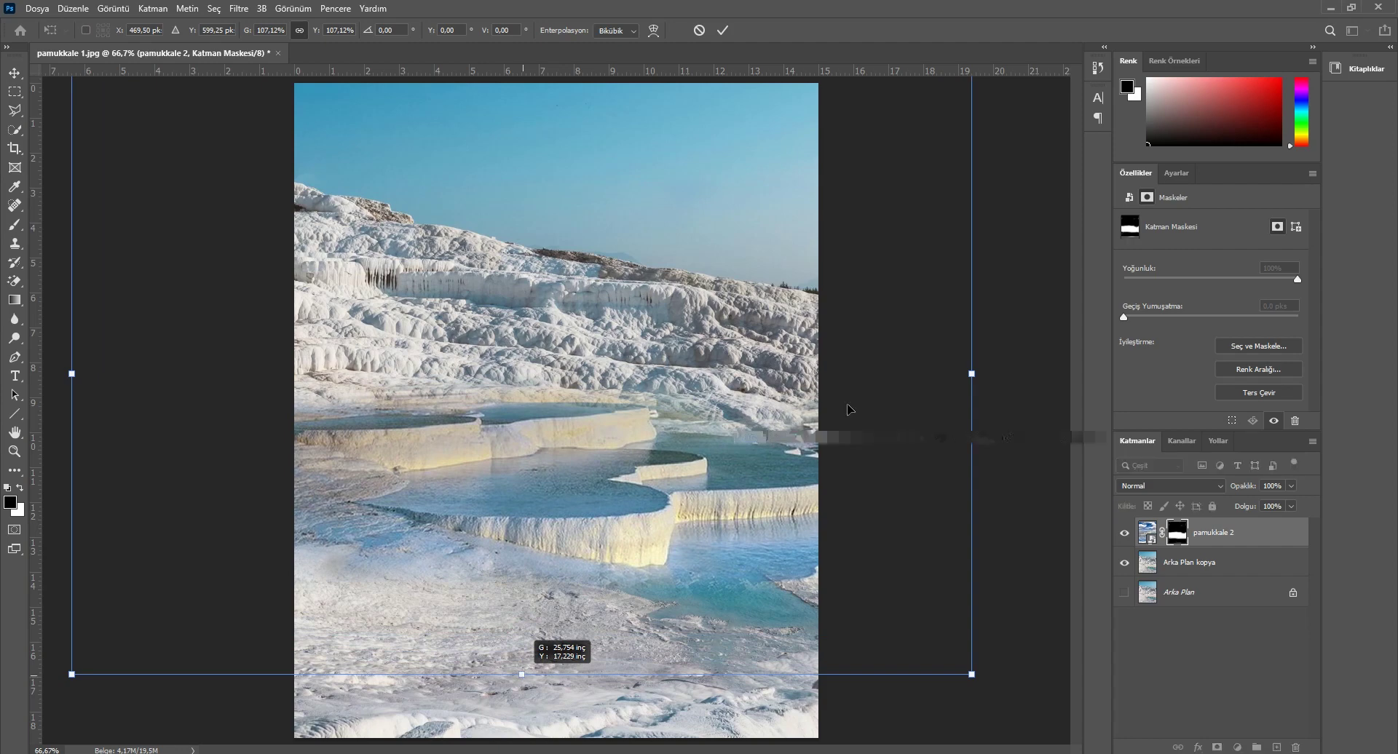
click(723, 29)
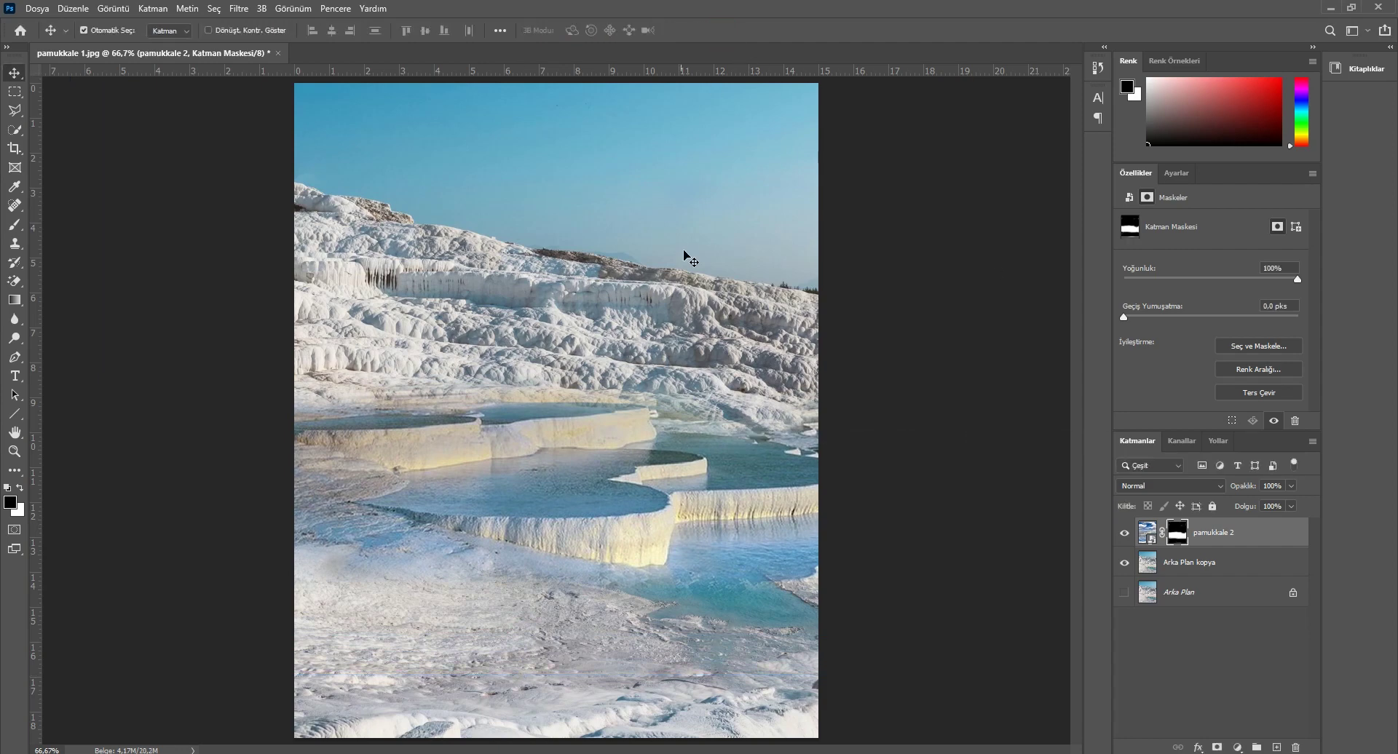
Step: Paint white on the mask to reveal the lower water and the upper terrace edge
key(b)
key(x)
mouse_move(648, 602)
mouse_down()
mouse_move(407, 531)
mouse_move(633, 581)
mouse_move(303, 506)
mouse_up()
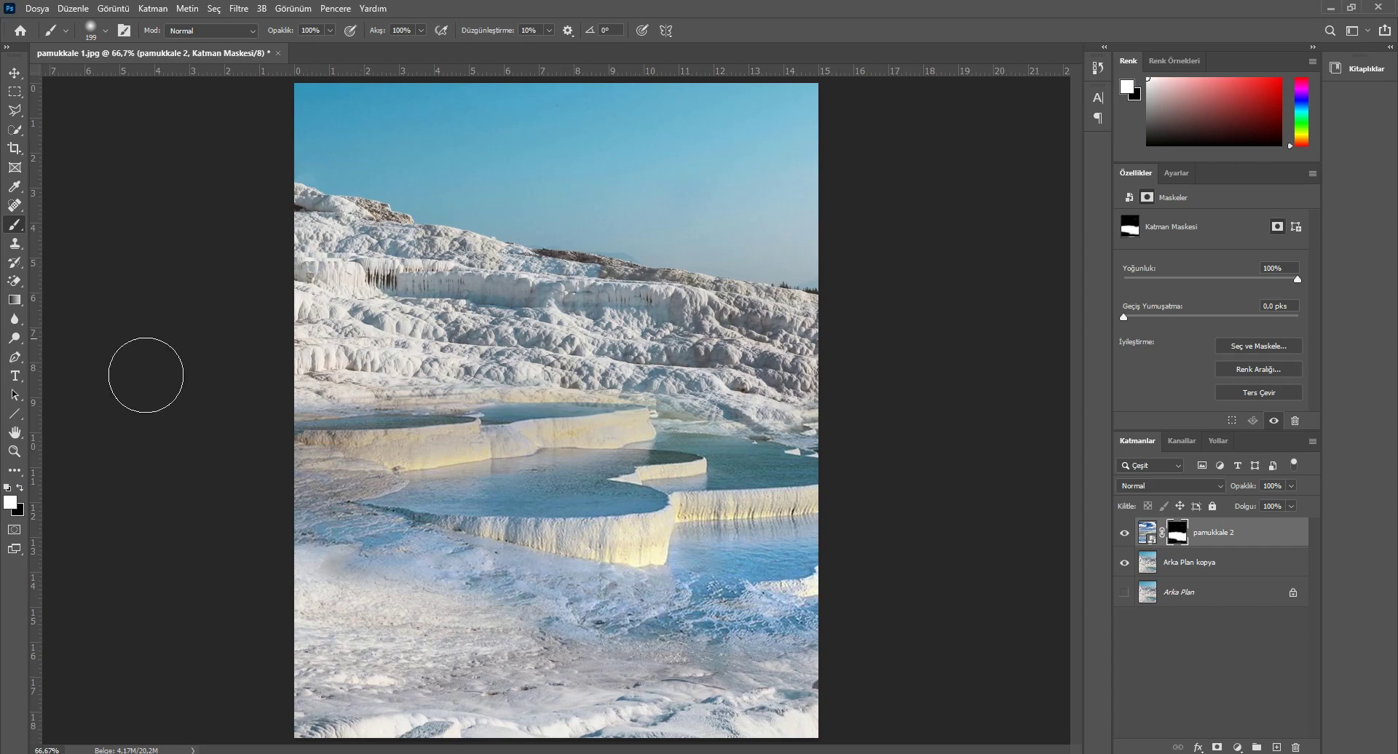
drag(306, 397, 641, 408)
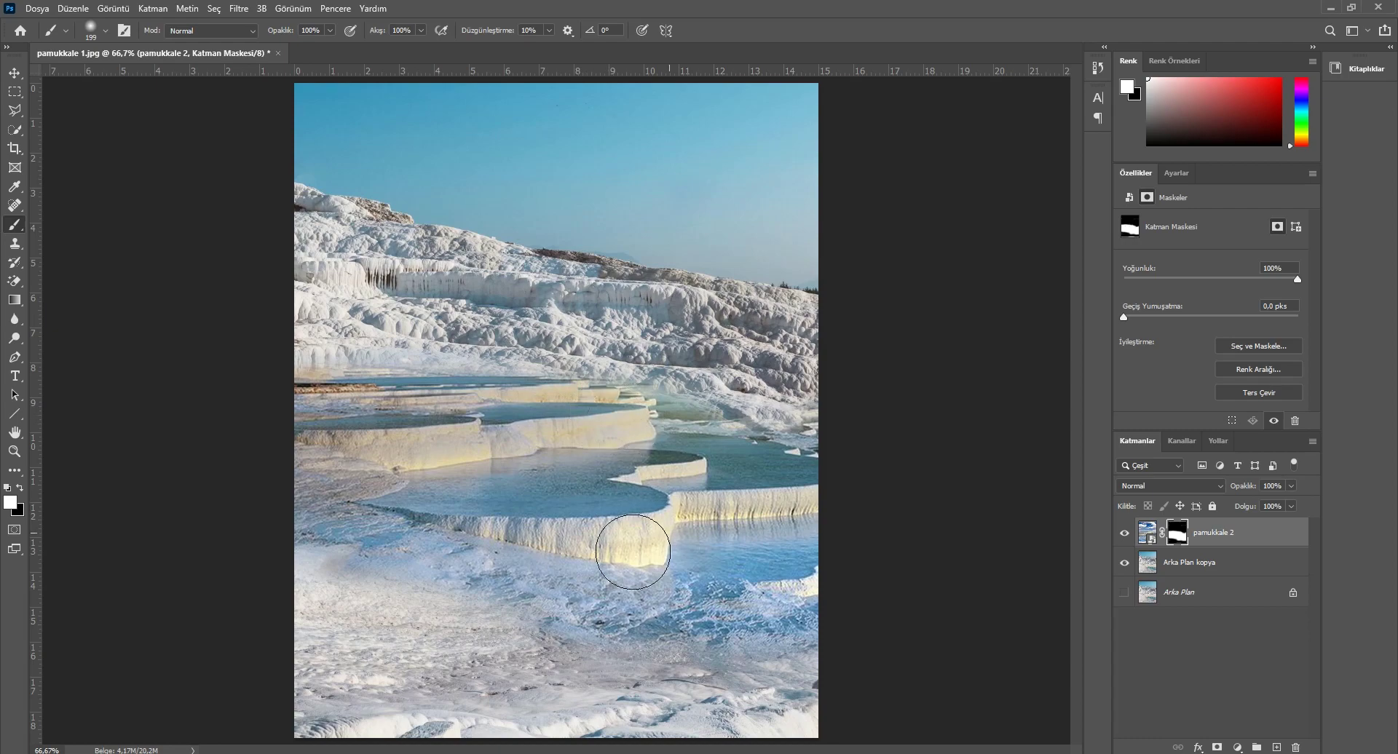
alt+scroll(537, 396, up, 5)
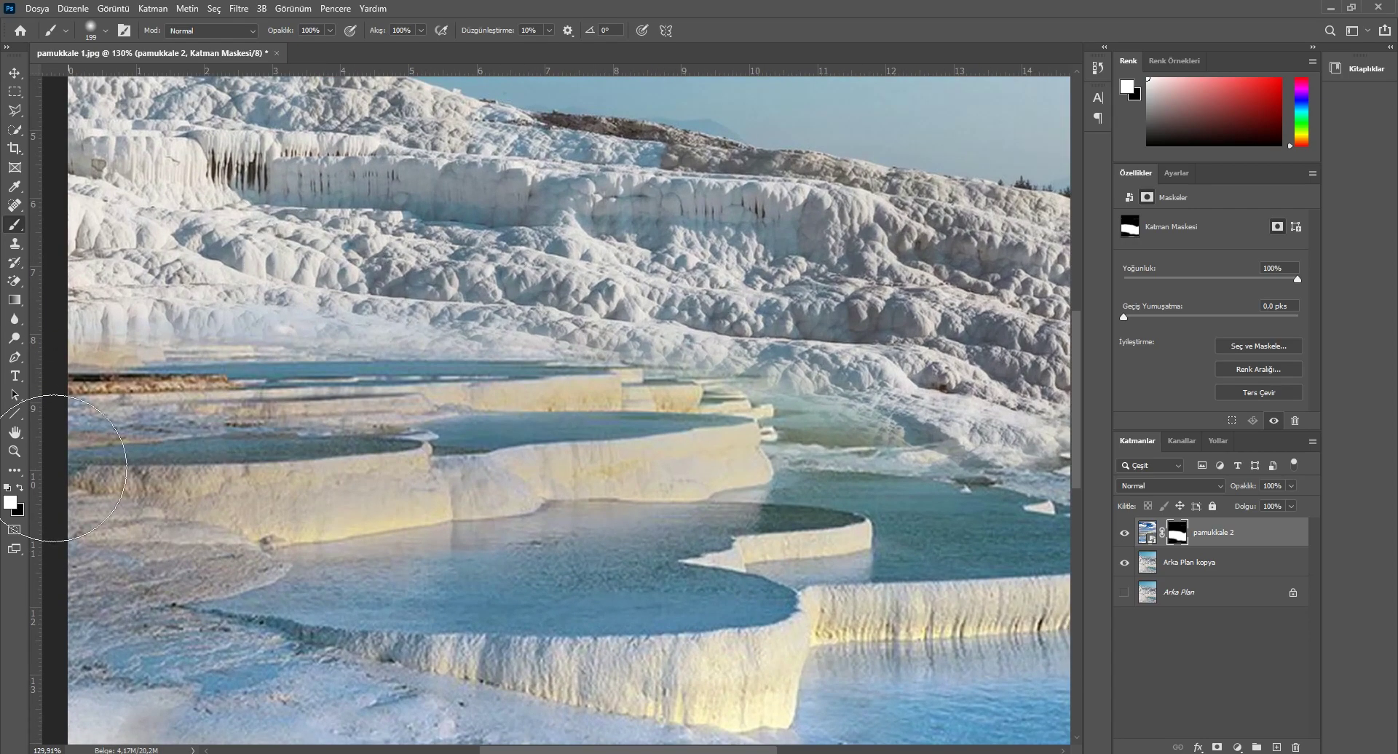
Step: Use a 51 px black brush to mask out the hazy band along the travertine/water seam
click(20, 487)
click(92, 32)
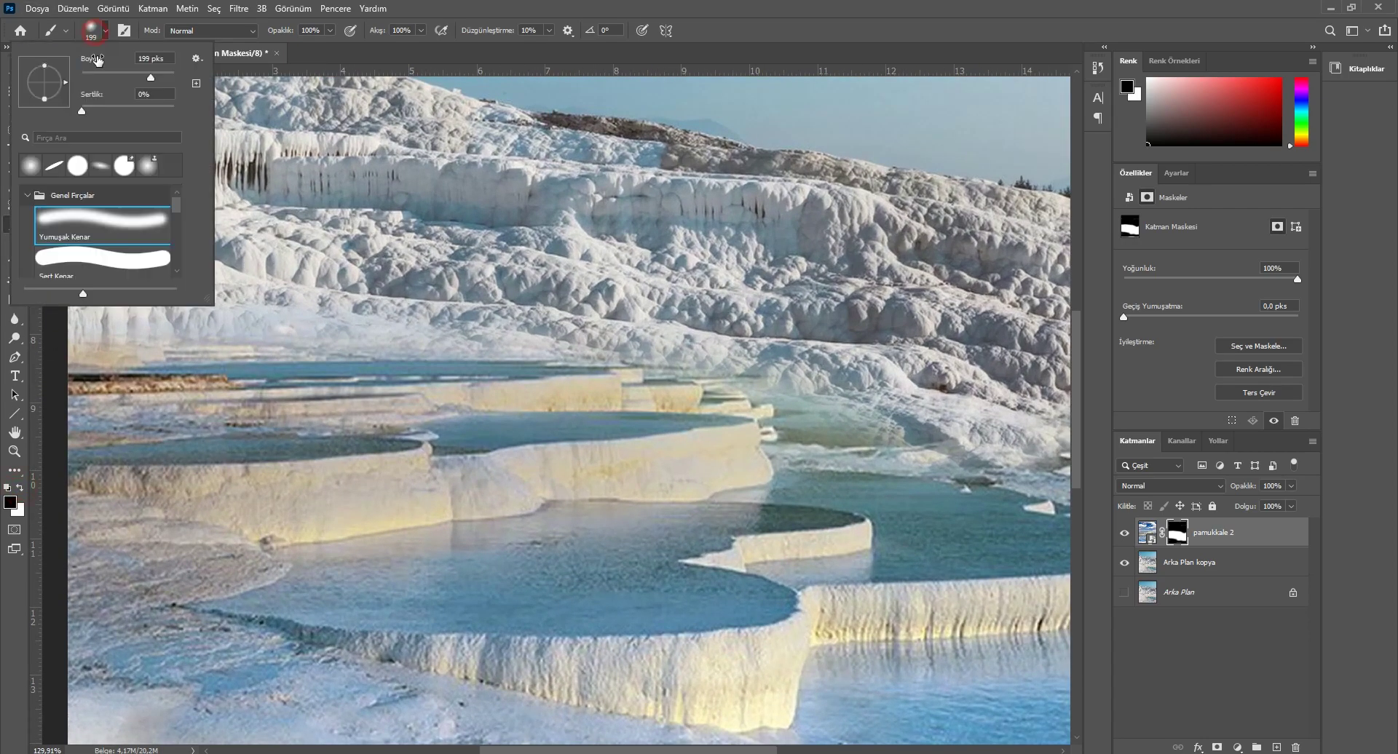
click(106, 78)
key(Return)
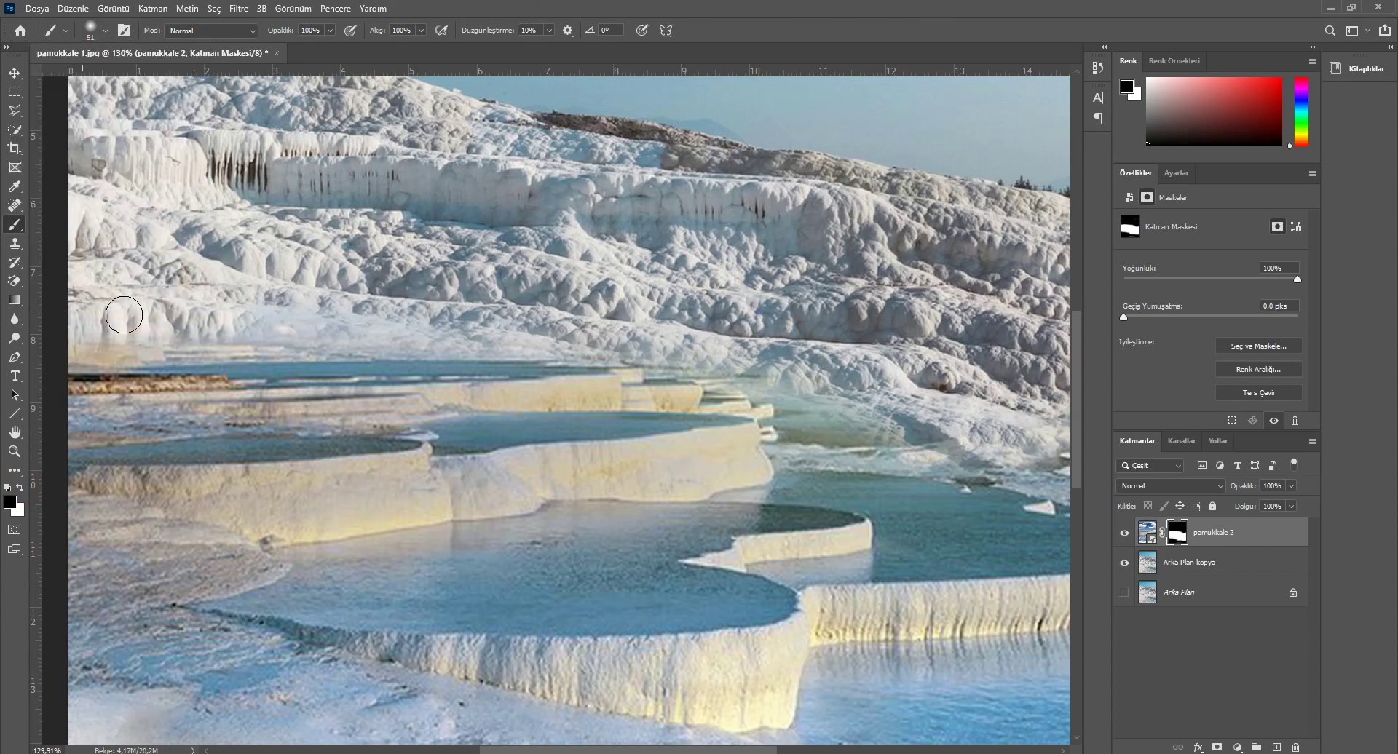
mouse_move(153, 323)
mouse_down()
mouse_move(560, 327)
mouse_move(821, 371)
mouse_up()
Step: Reveal bluish water behind the upper terraces, then hide a thin strip along the terrace edge
click(19, 488)
mouse_move(718, 396)
mouse_down()
mouse_move(908, 417)
mouse_move(827, 409)
mouse_up()
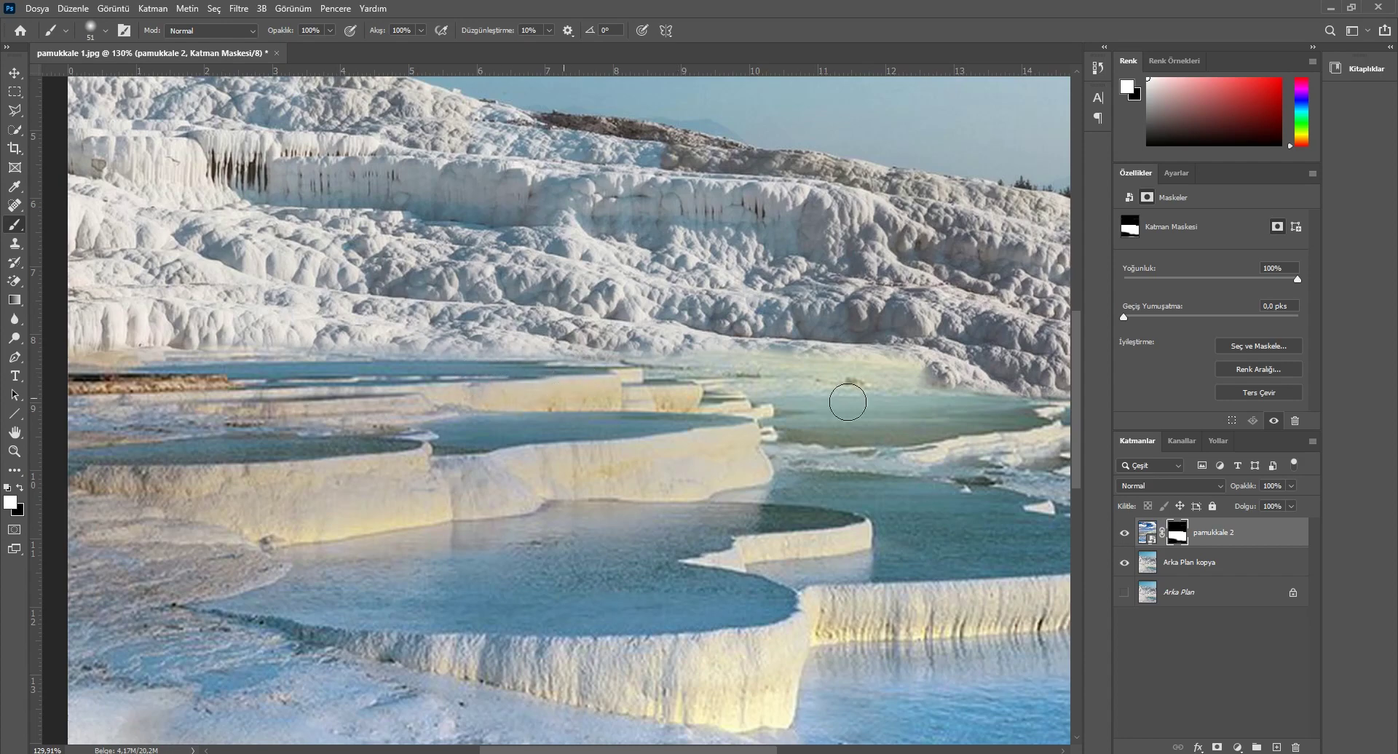
click(20, 489)
mouse_move(725, 349)
mouse_down()
mouse_move(849, 336)
mouse_move(920, 353)
mouse_up()
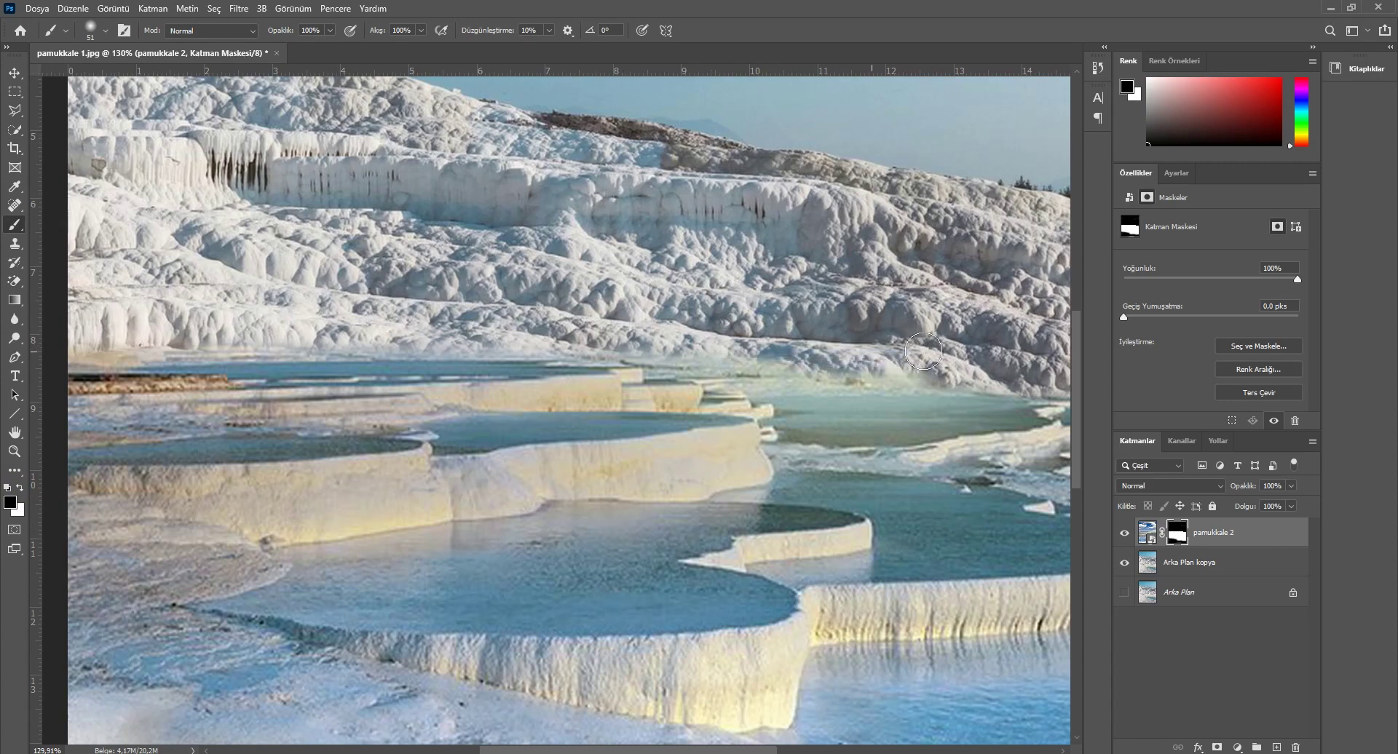
drag(732, 342, 928, 354)
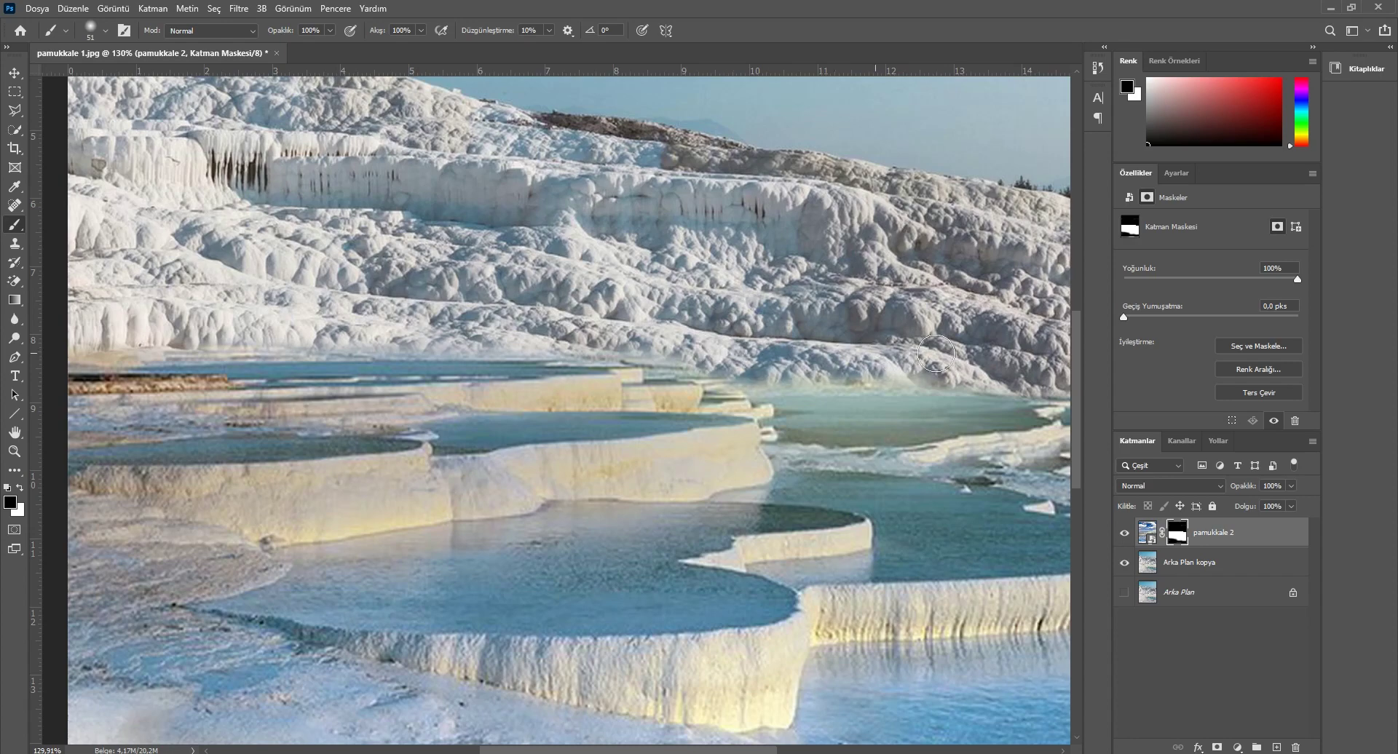
scroll(1031, 347, down, 2)
scroll(1027, 364, down, 3)
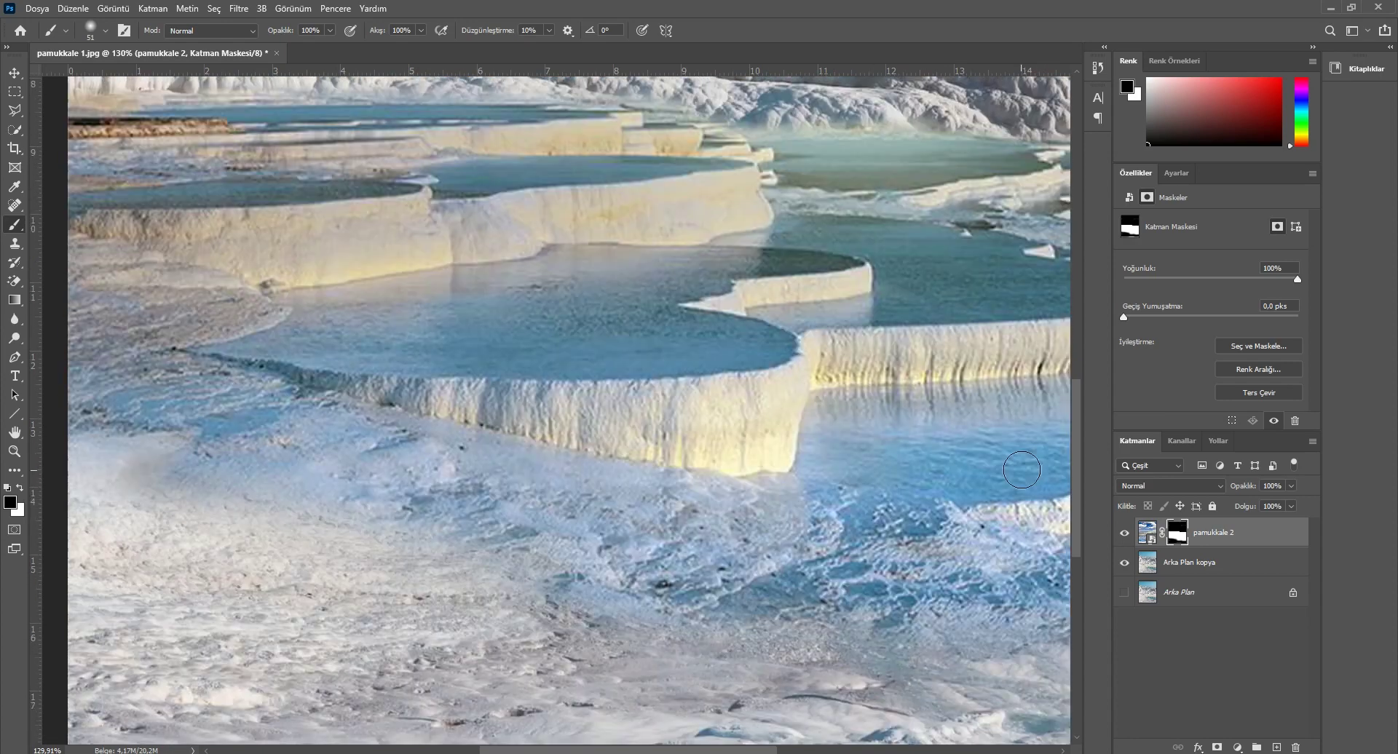
key(ctrl+0)
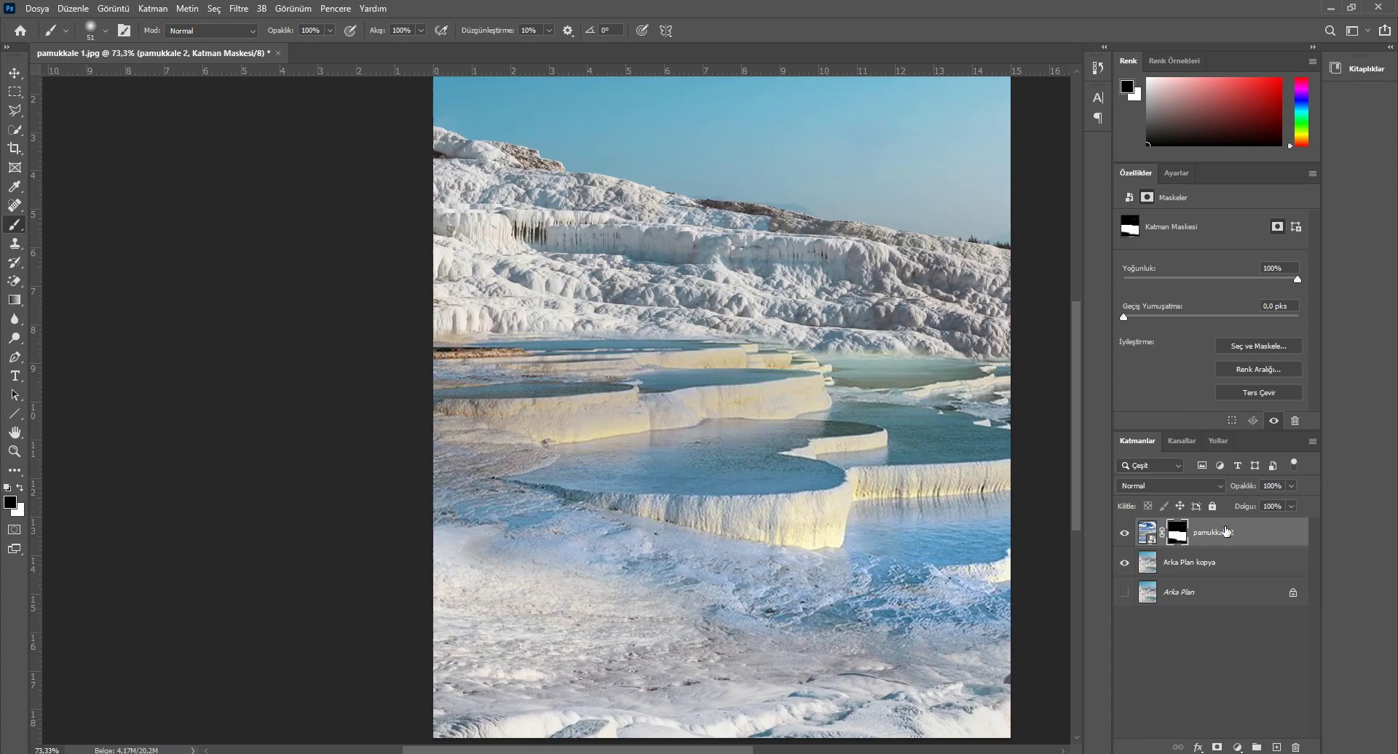
click(1148, 533)
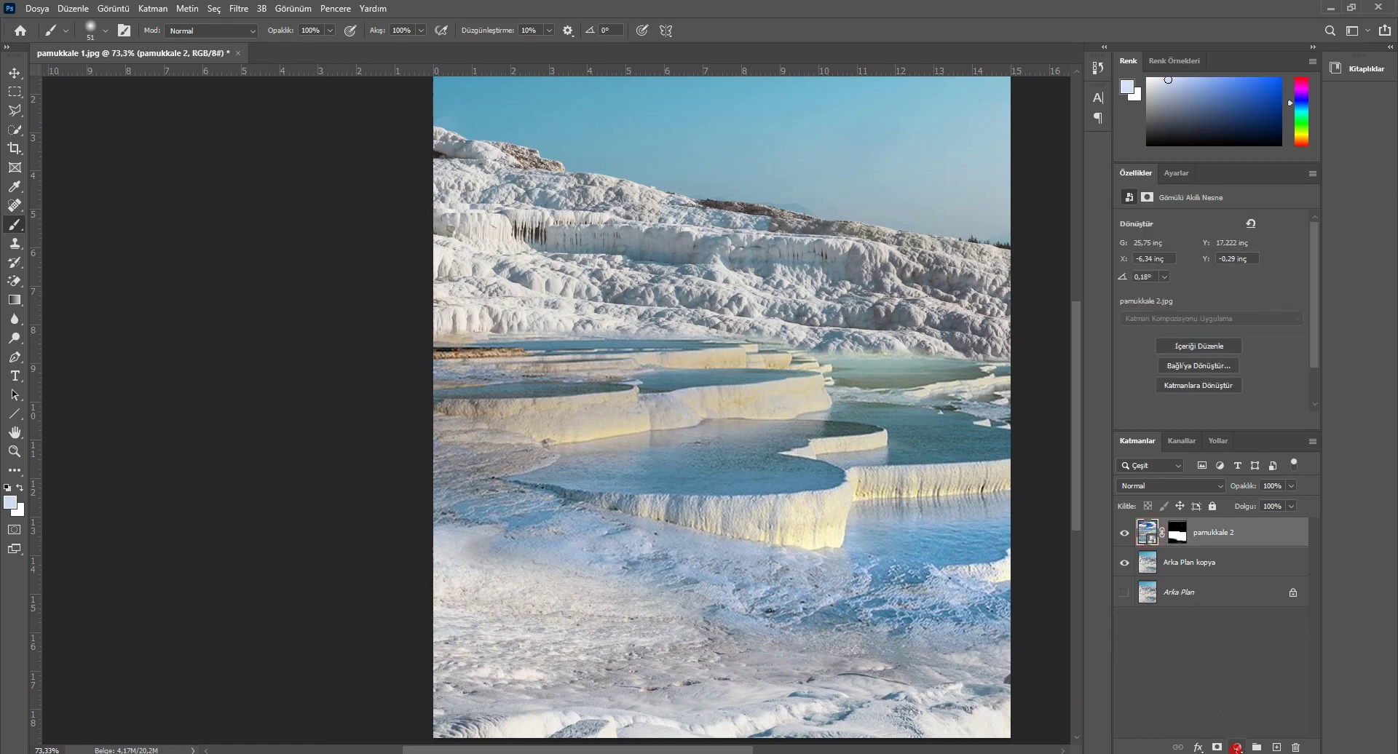
Step: Add a Hue/Saturation layer clipped to pamukkale 2 with hue -4 and saturation -33
click(1236, 747)
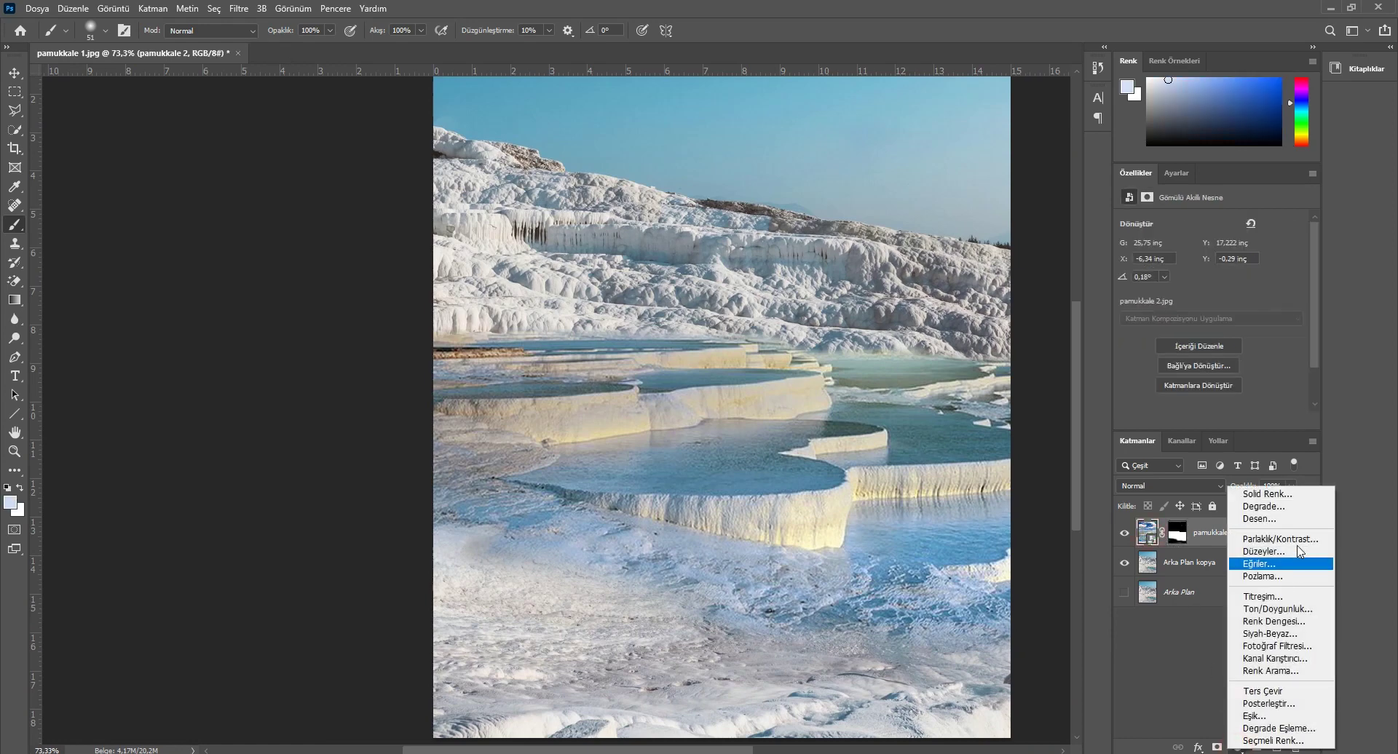
click(1286, 611)
click(1209, 421)
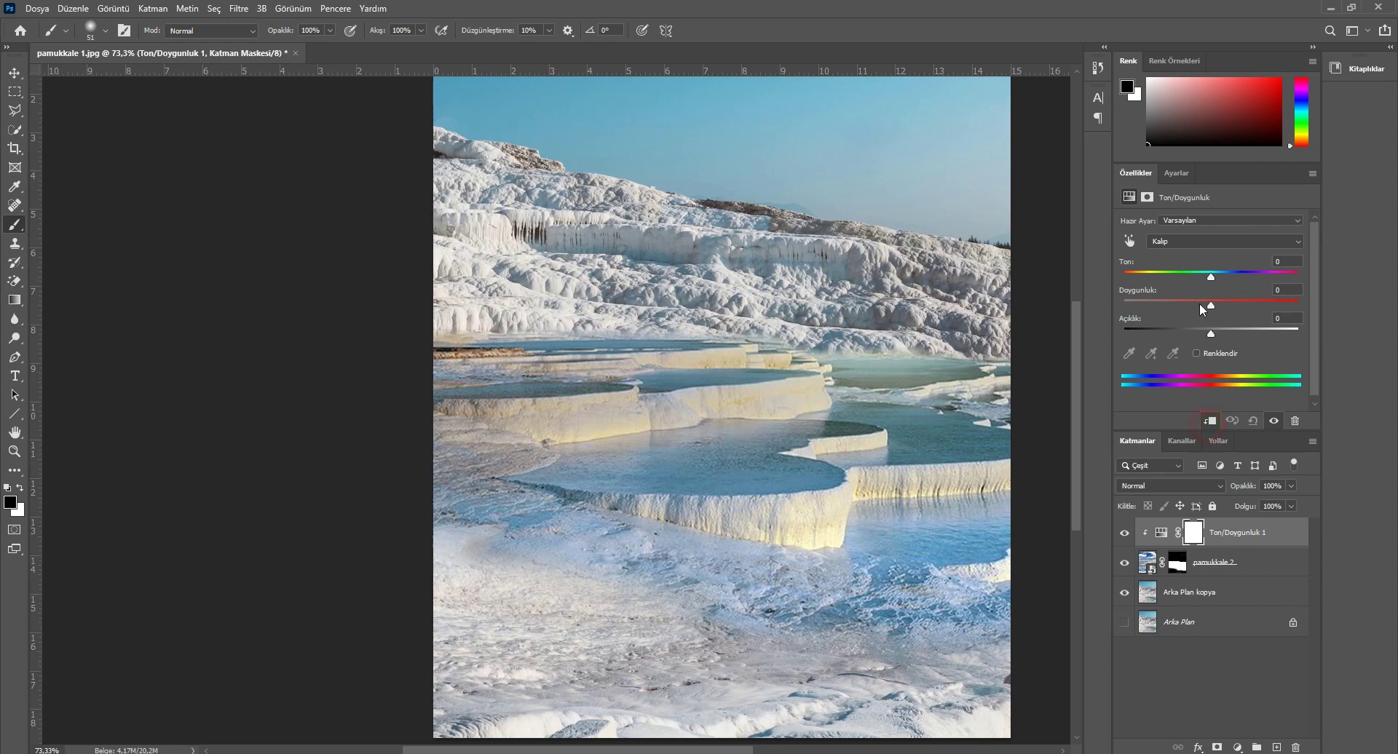
drag(1210, 276, 1195, 279)
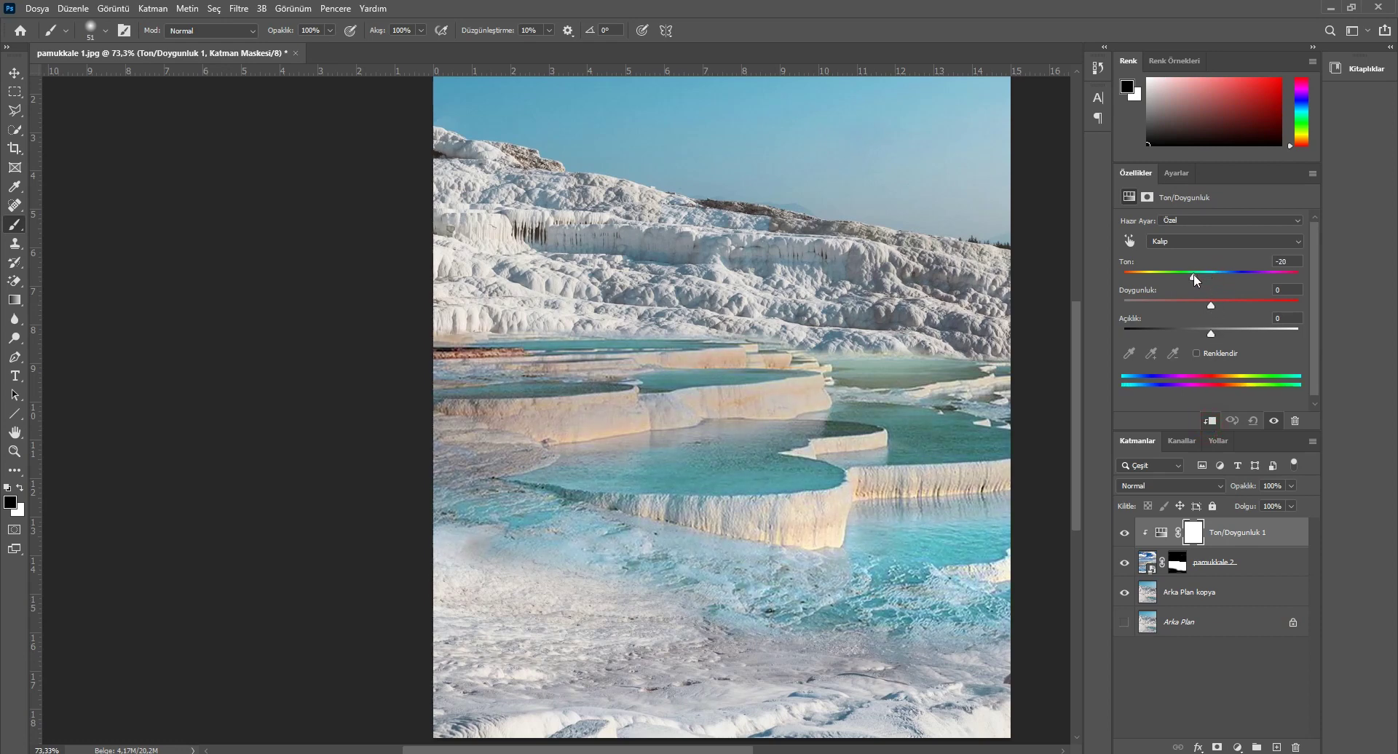
drag(1204, 278, 1211, 278)
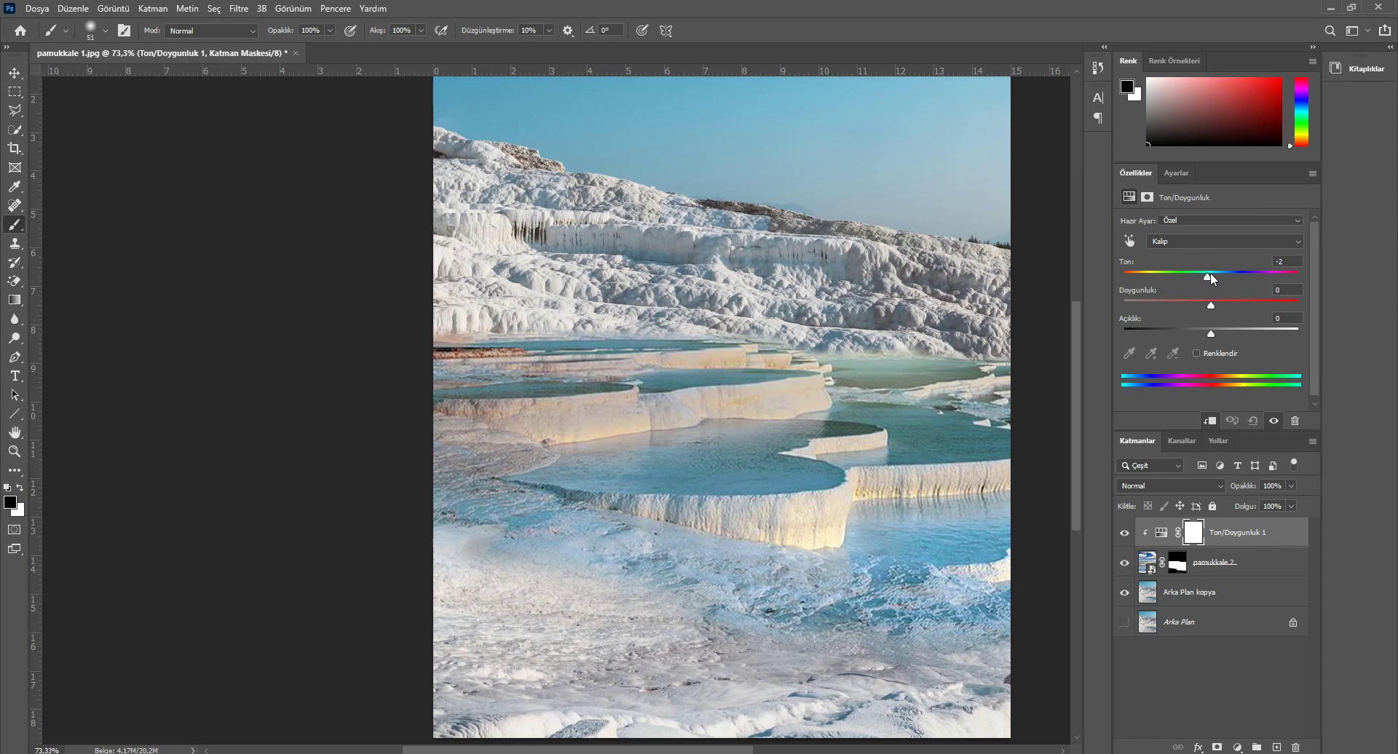
drag(1175, 306, 1165, 306)
Step: Nudge pamukkale 2 slightly down and set the Hue/Saturation lightness to +19
click(15, 73)
drag(658, 408, 658, 422)
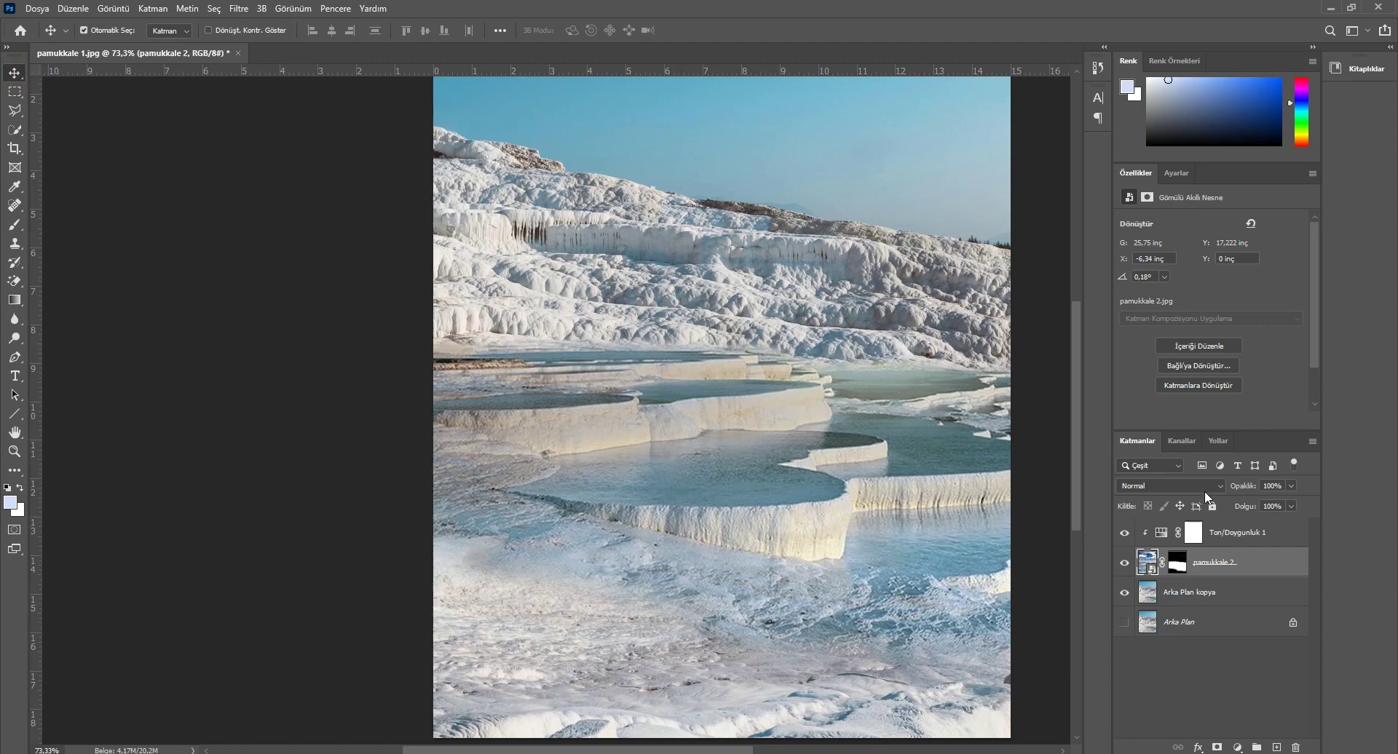
click(1159, 532)
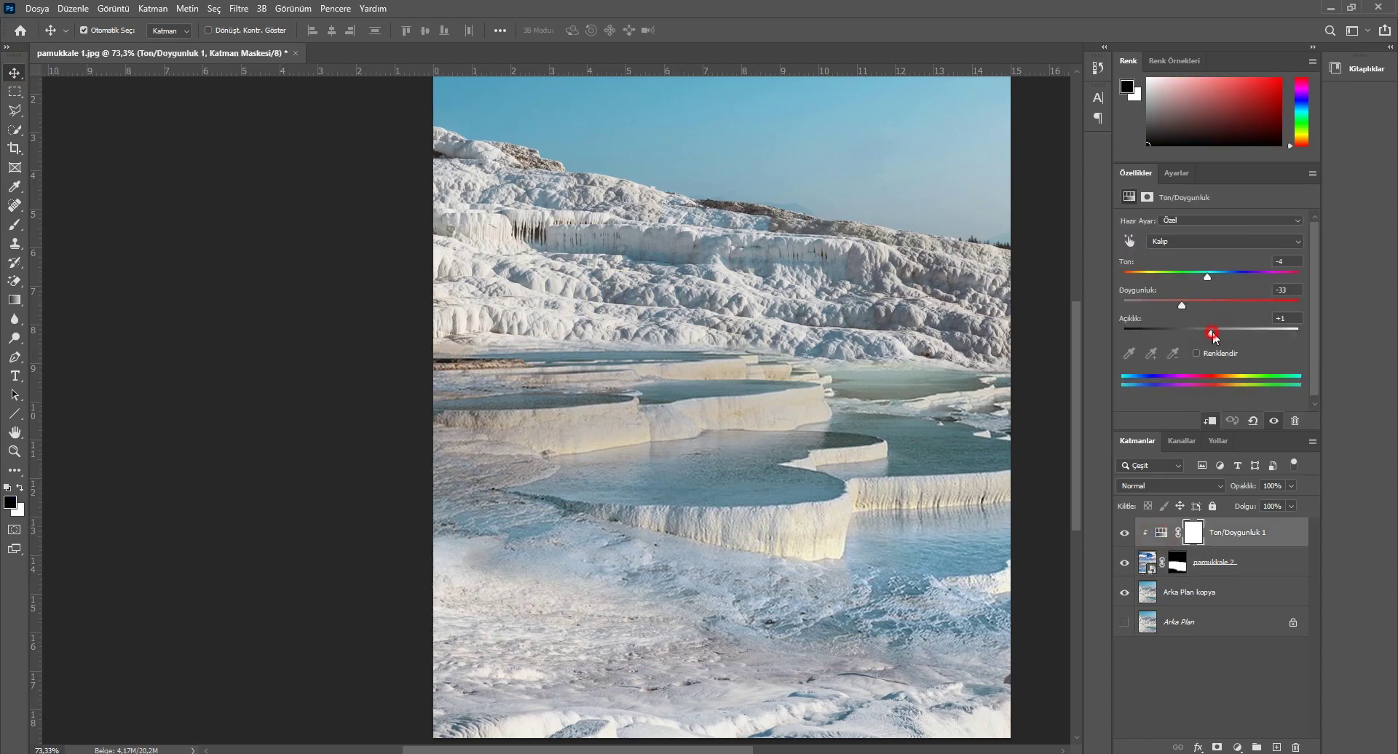
drag(1213, 334, 1225, 334)
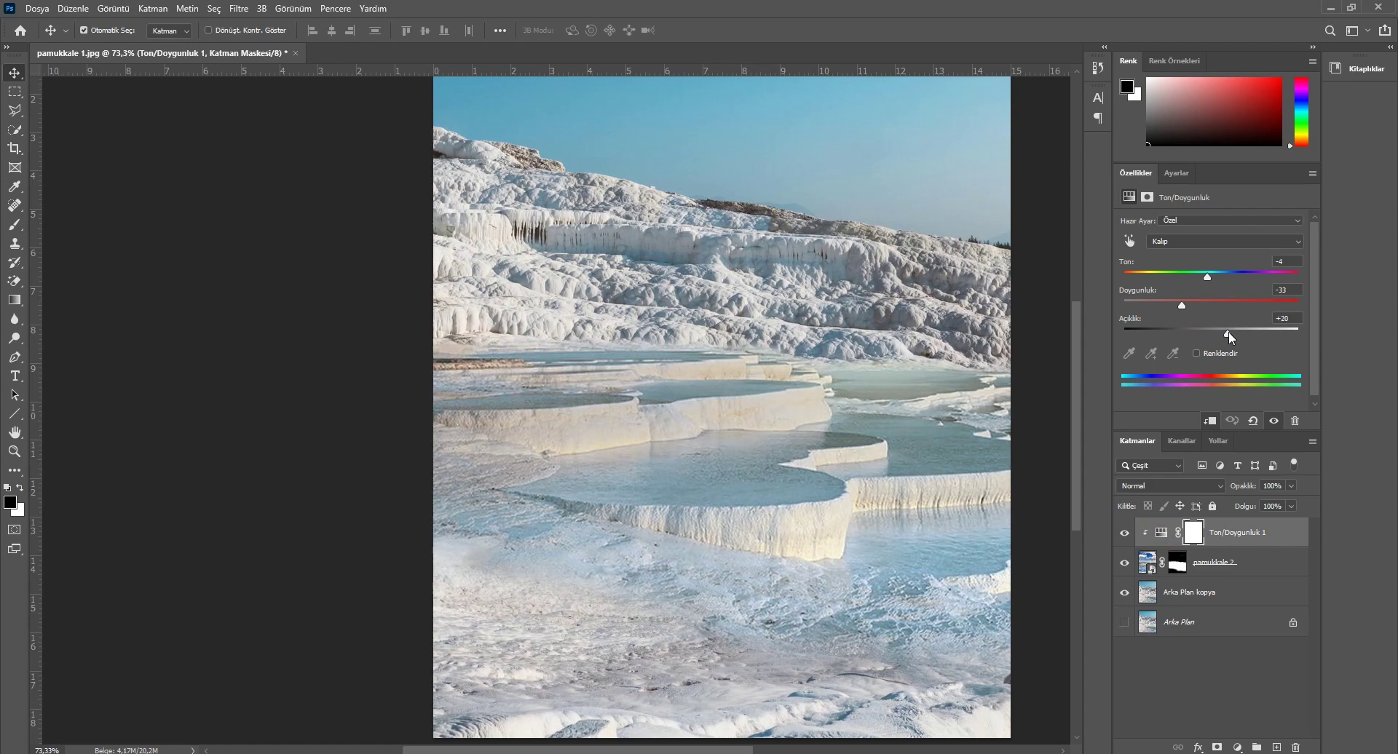
drag(1231, 330, 1228, 332)
click(1238, 748)
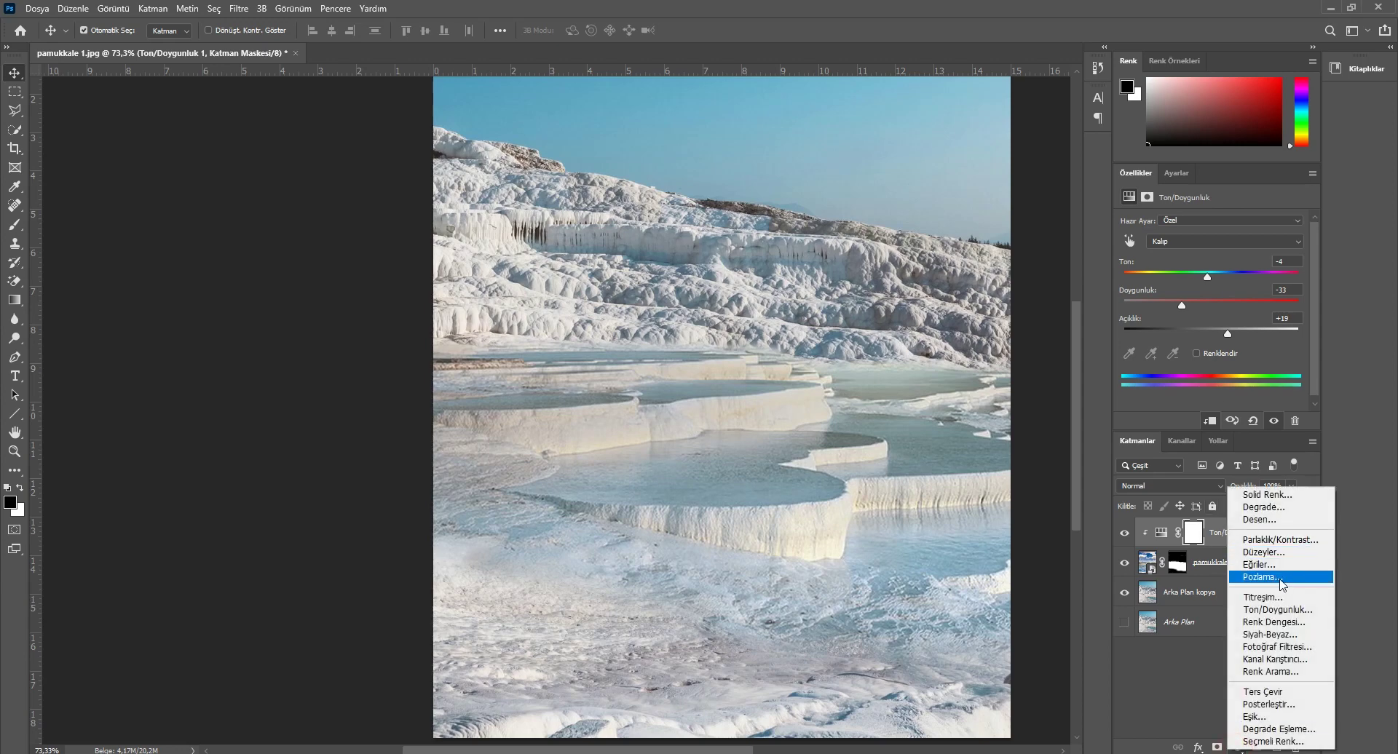
Step: Add a clipped Levels layer over the water with black point 27 and midtones 1.22
click(1267, 552)
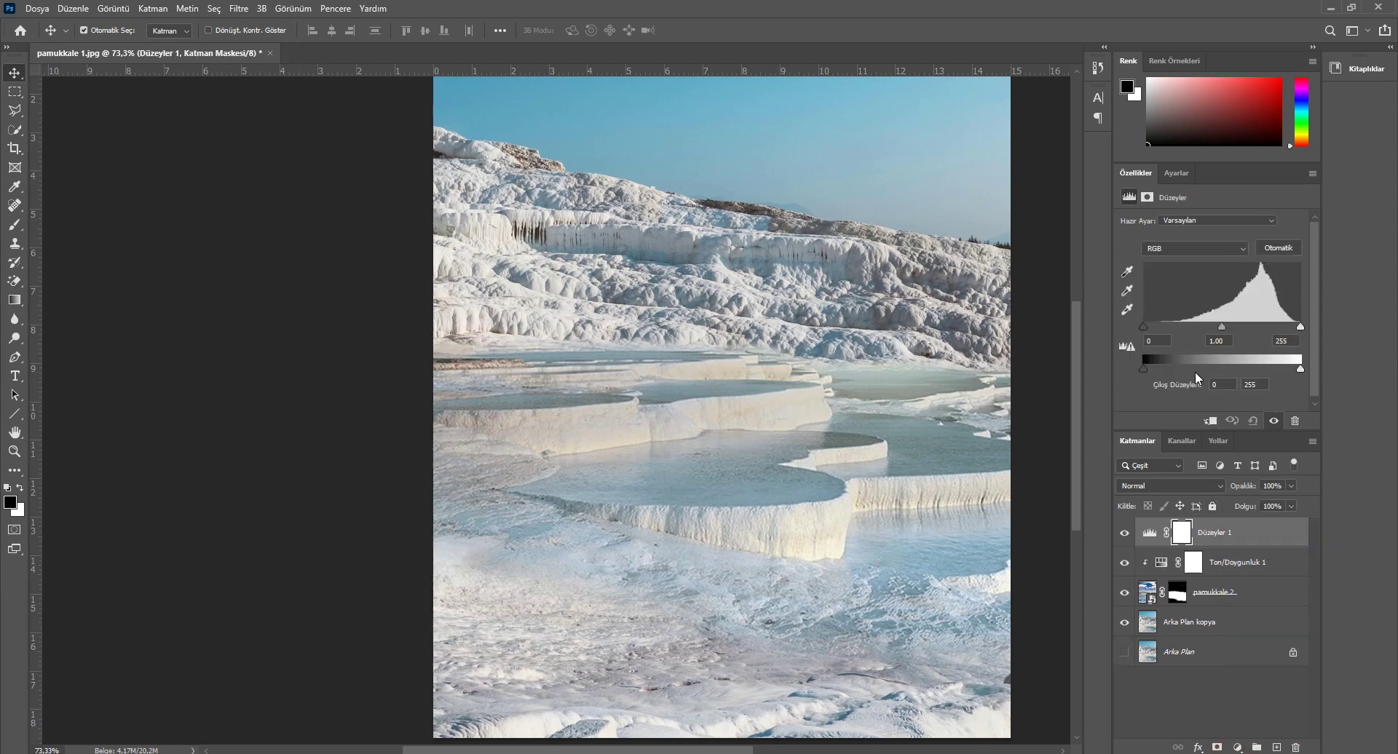
click(1209, 421)
drag(1222, 327, 1206, 329)
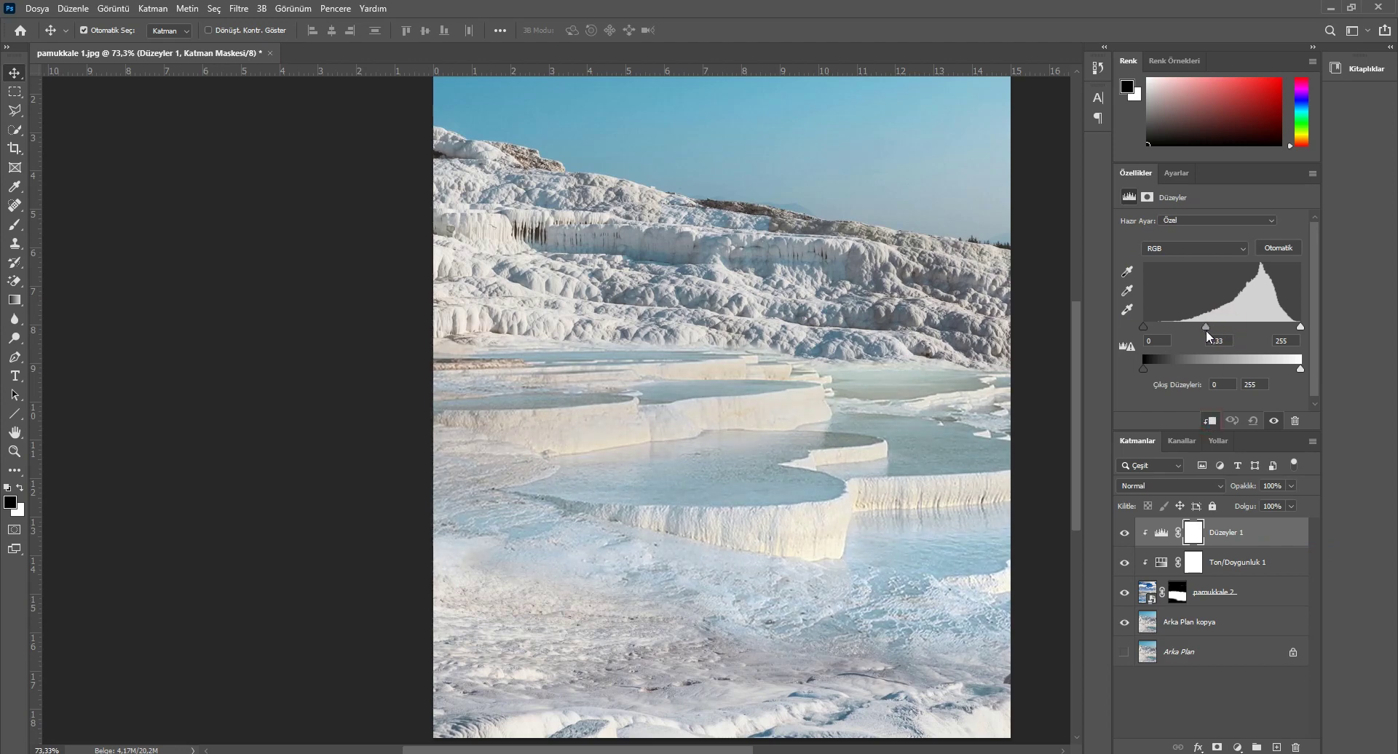
drag(1212, 330, 1214, 329)
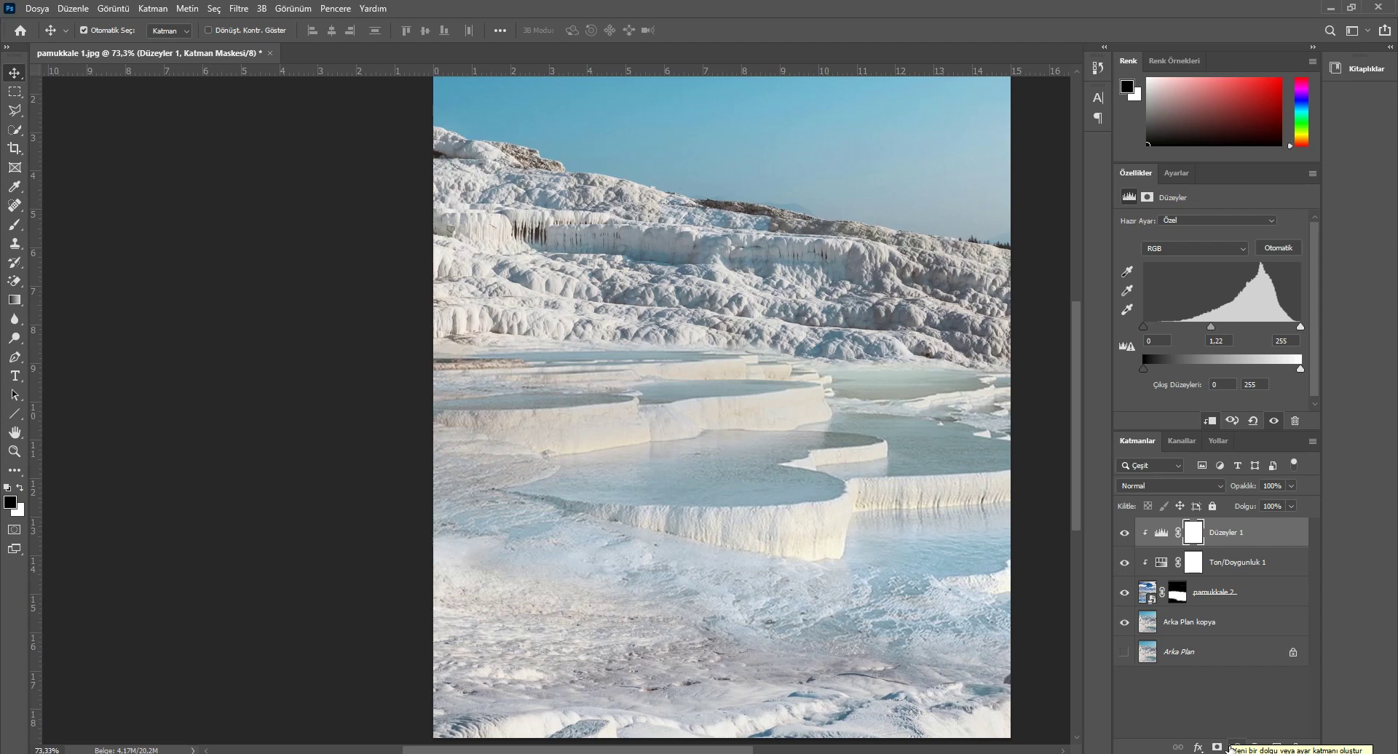
drag(1143, 326, 1154, 326)
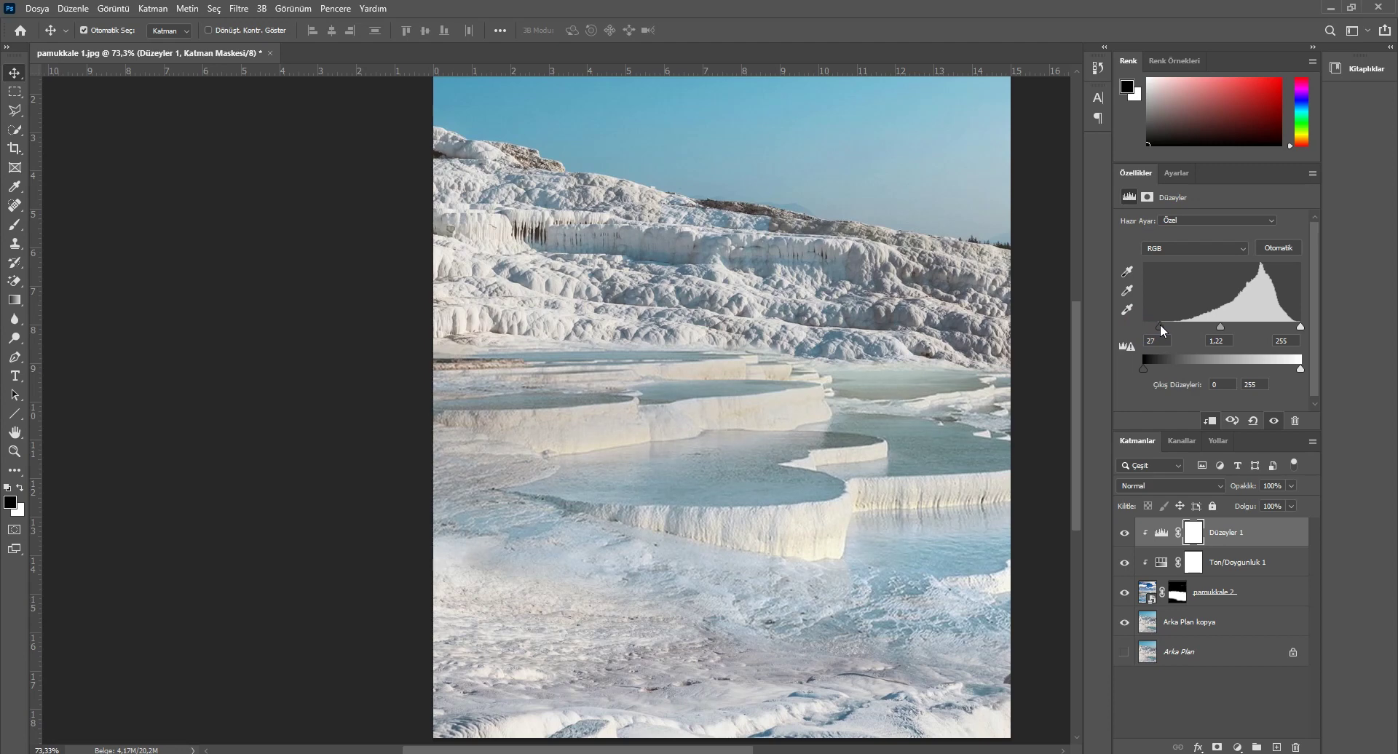
Step: Target the pamukkale 2 mask with a 10%-opacity brush, zoomed on the right-side pools
click(1179, 593)
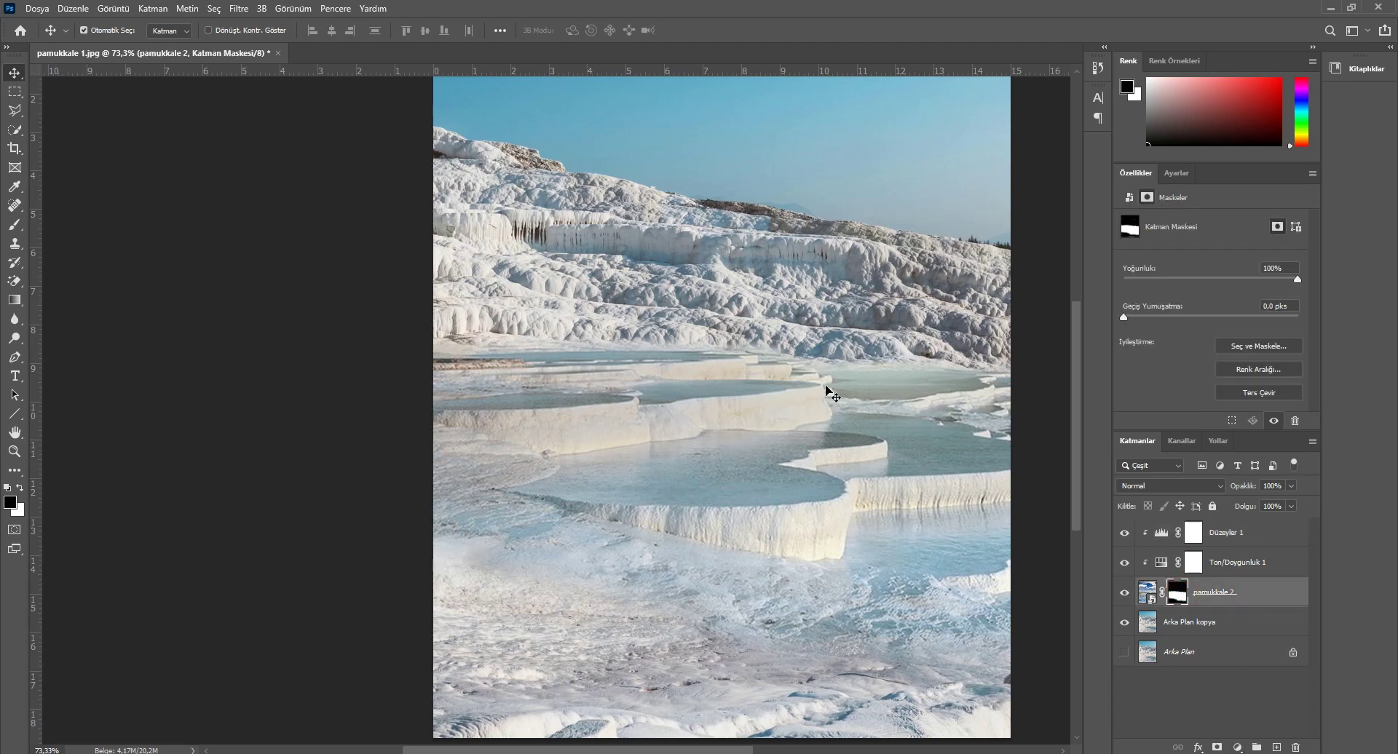
click(14, 224)
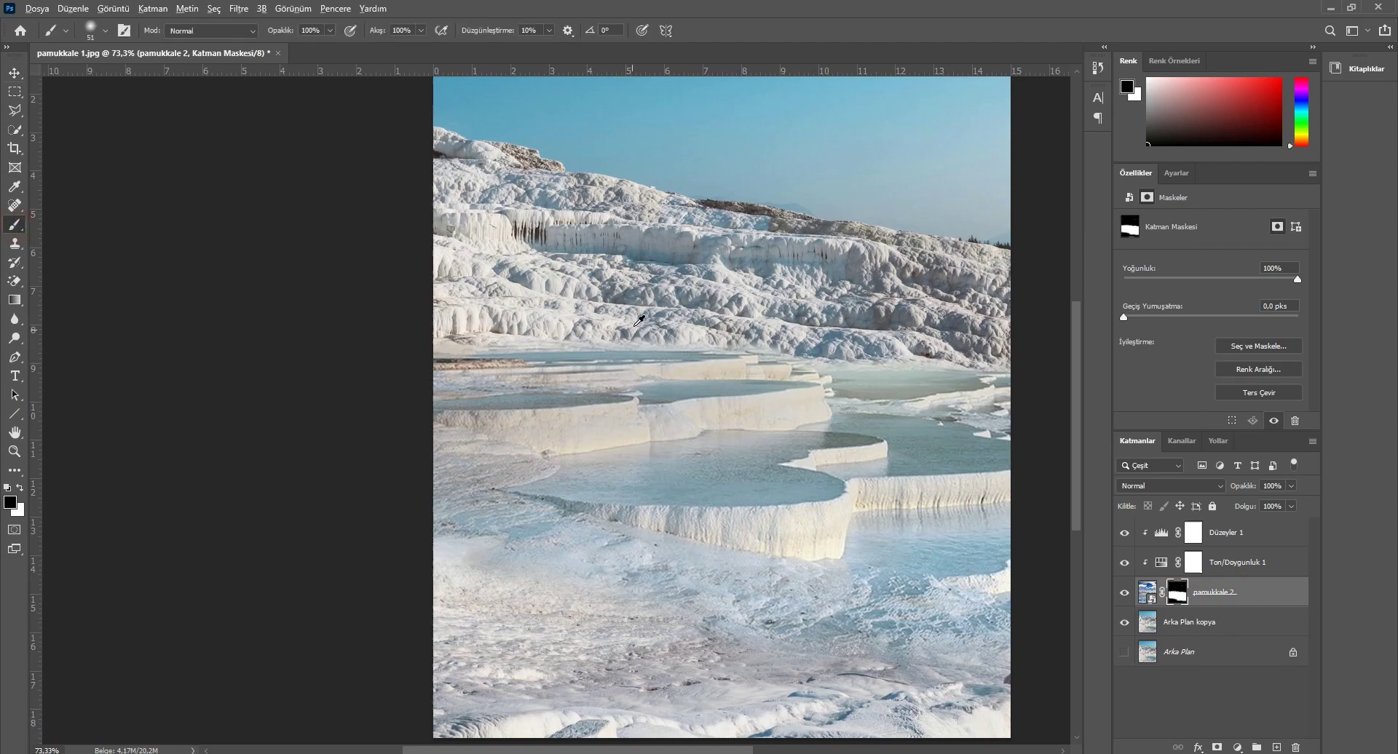
scroll(637, 332, up, 3)
click(491, 334)
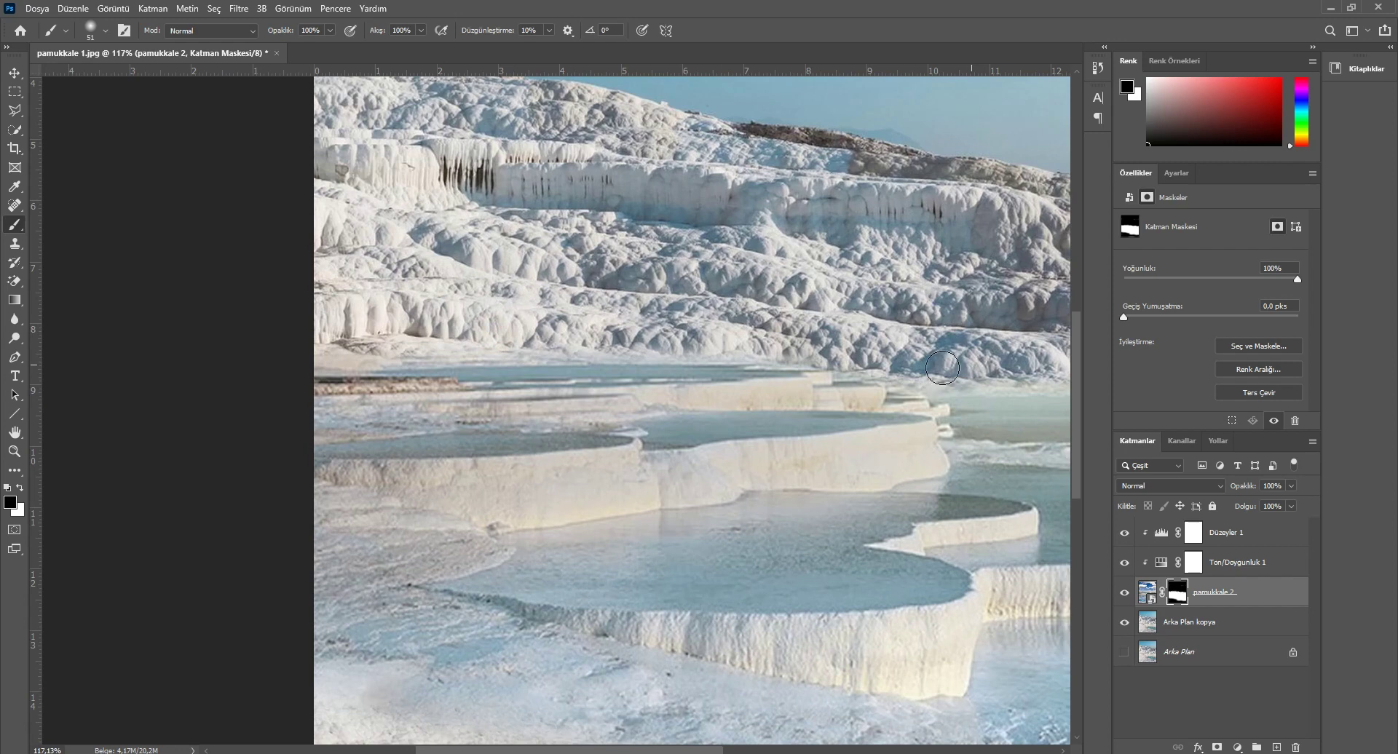
drag(928, 346, 681, 364)
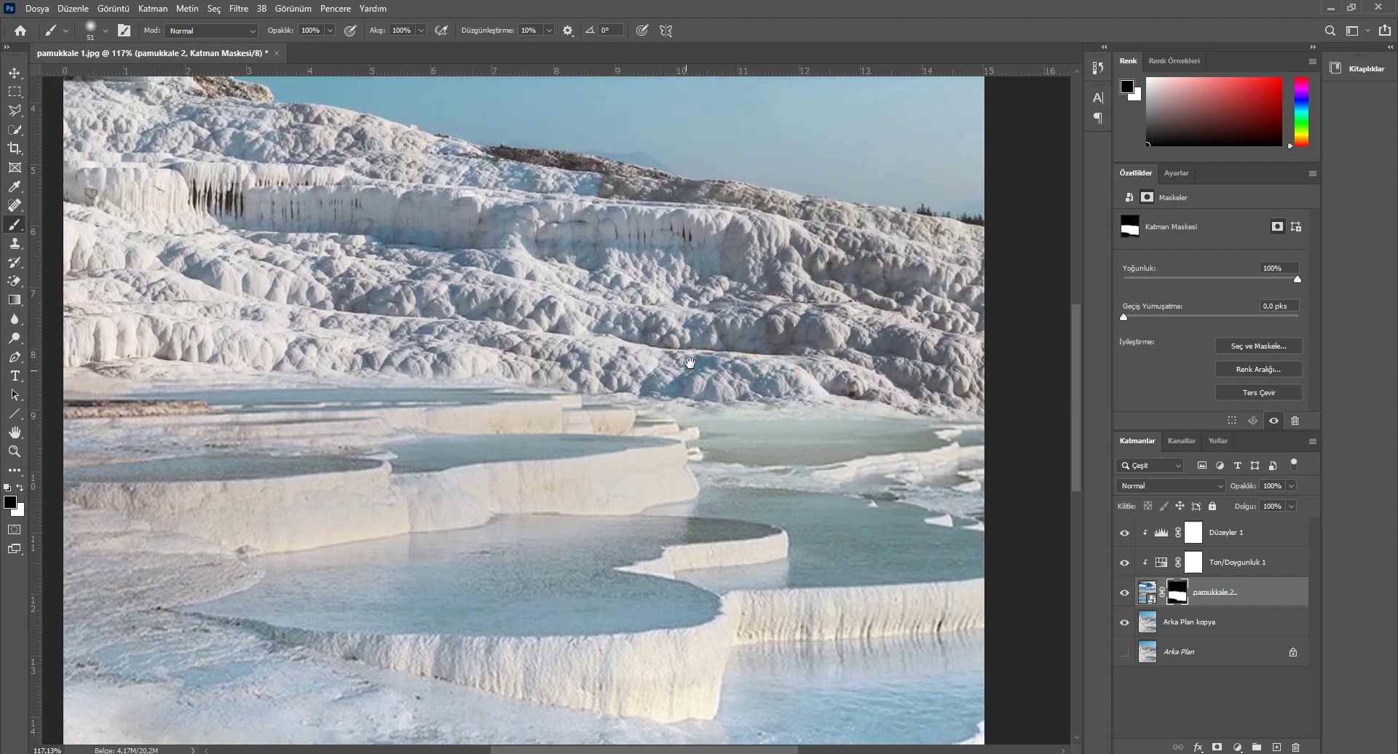
drag(281, 32, 225, 35)
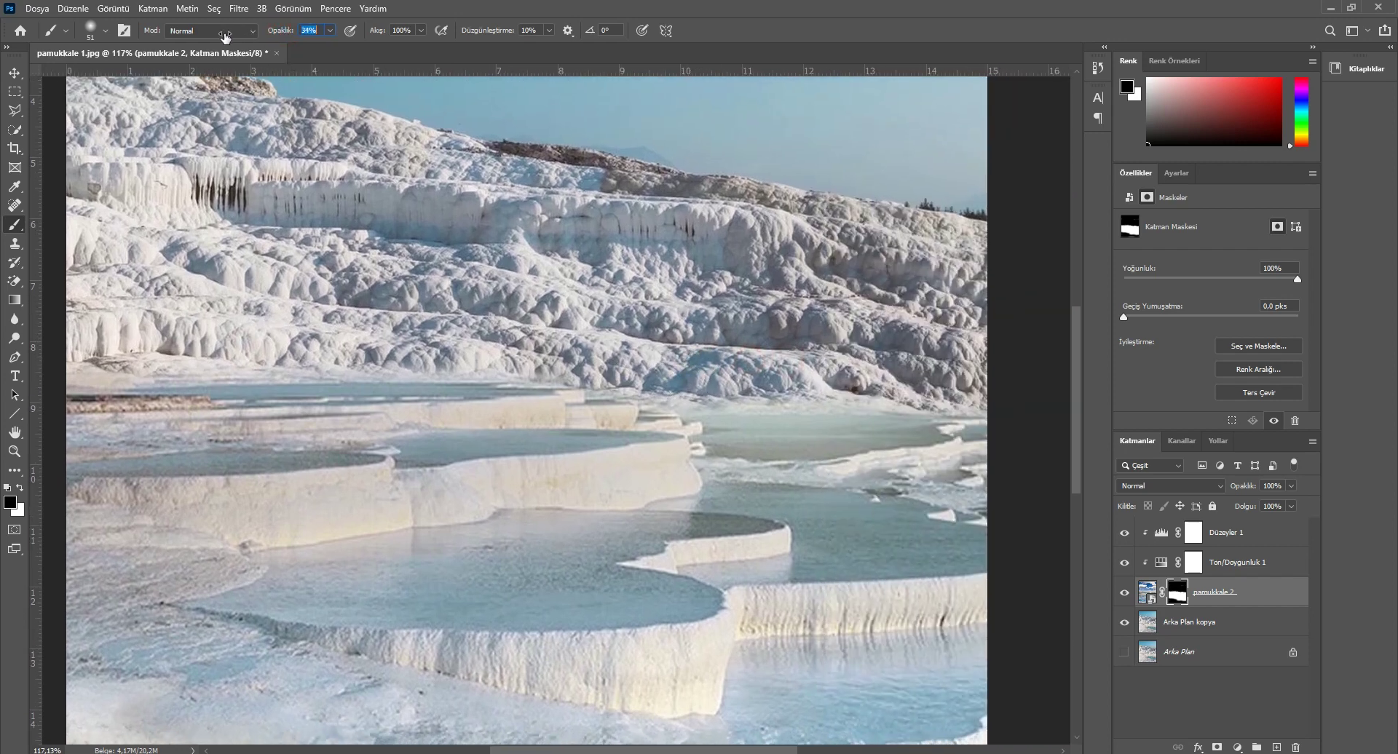
Step: Softly paint black, then white, on the mask to blend the pool waterline
drag(809, 392, 794, 397)
click(737, 391)
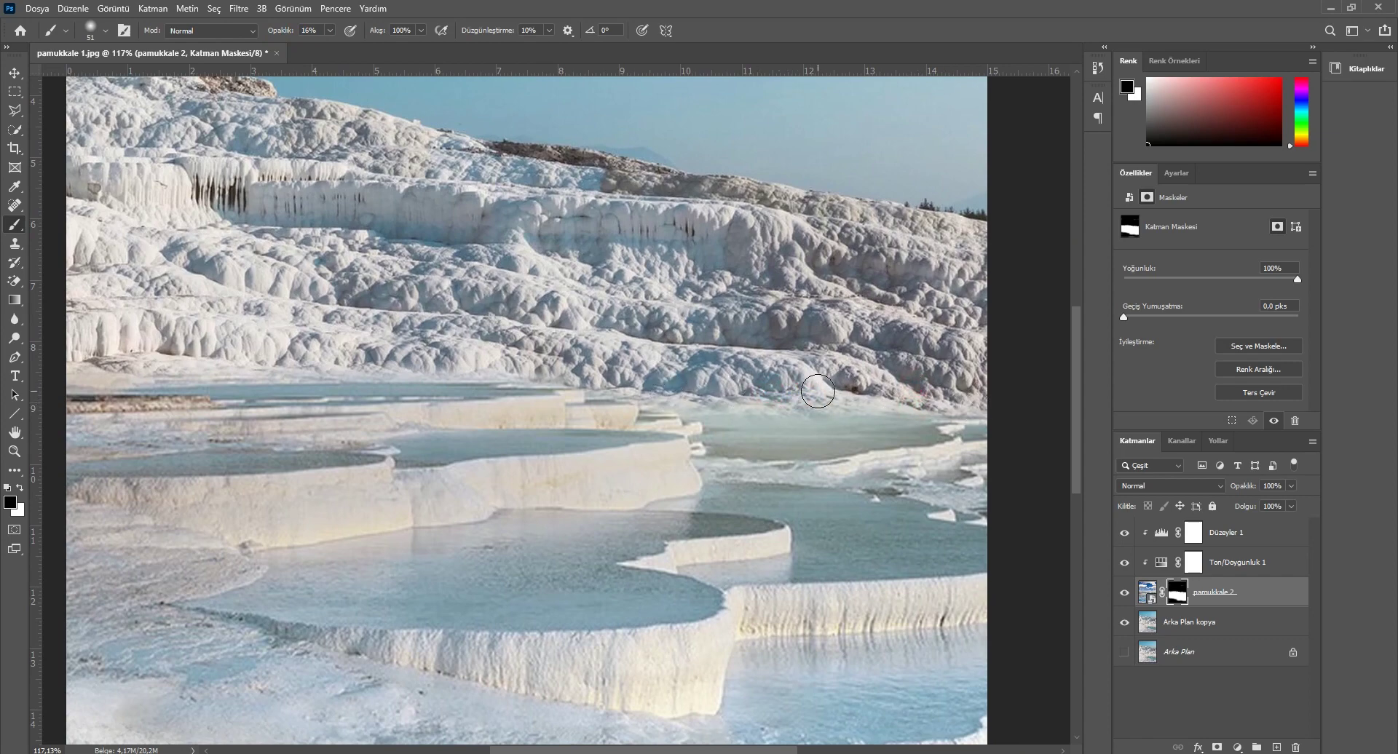
click(18, 486)
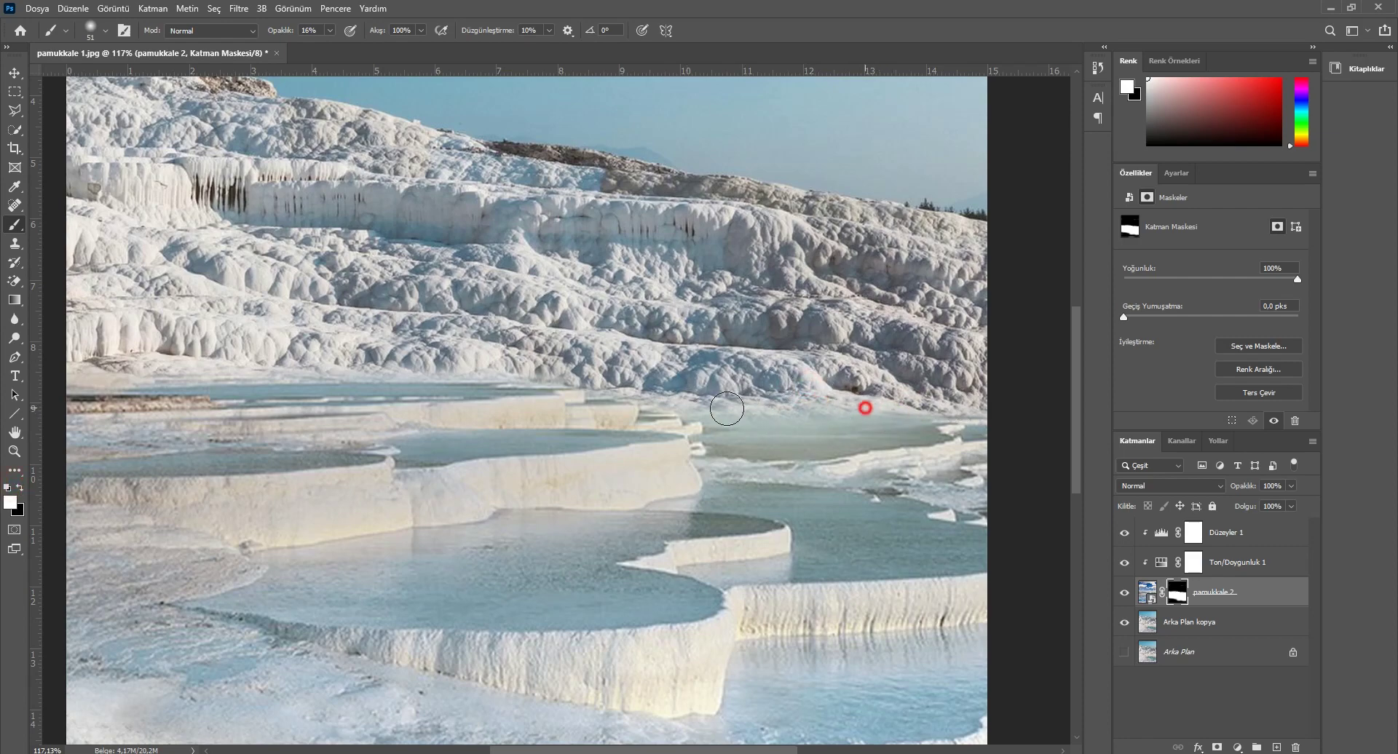
mouse_move(768, 411)
mouse_down()
mouse_move(722, 415)
mouse_move(999, 415)
mouse_move(619, 409)
mouse_move(729, 408)
mouse_up()
scroll(728, 408, down, 1)
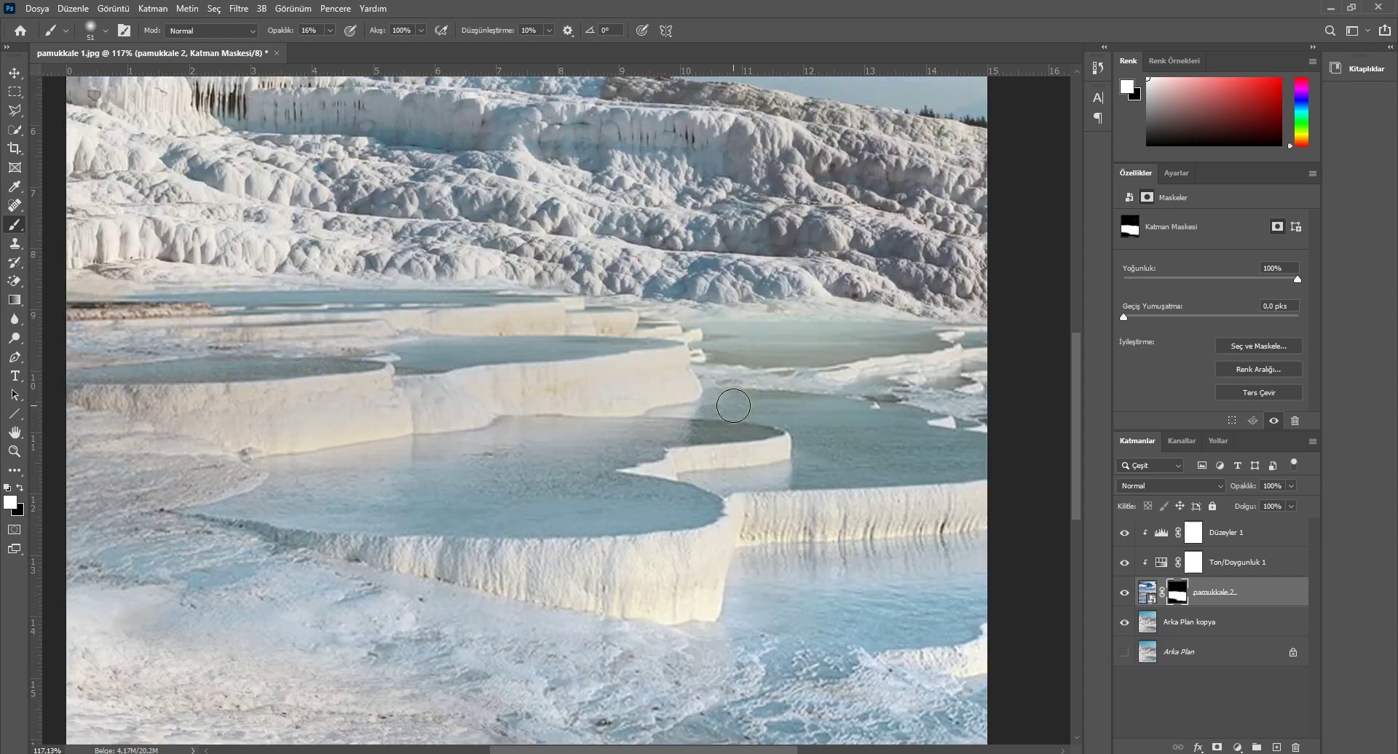
scroll(746, 418, down, 1)
scroll(746, 418, down, 1)
scroll(721, 550, down, 1)
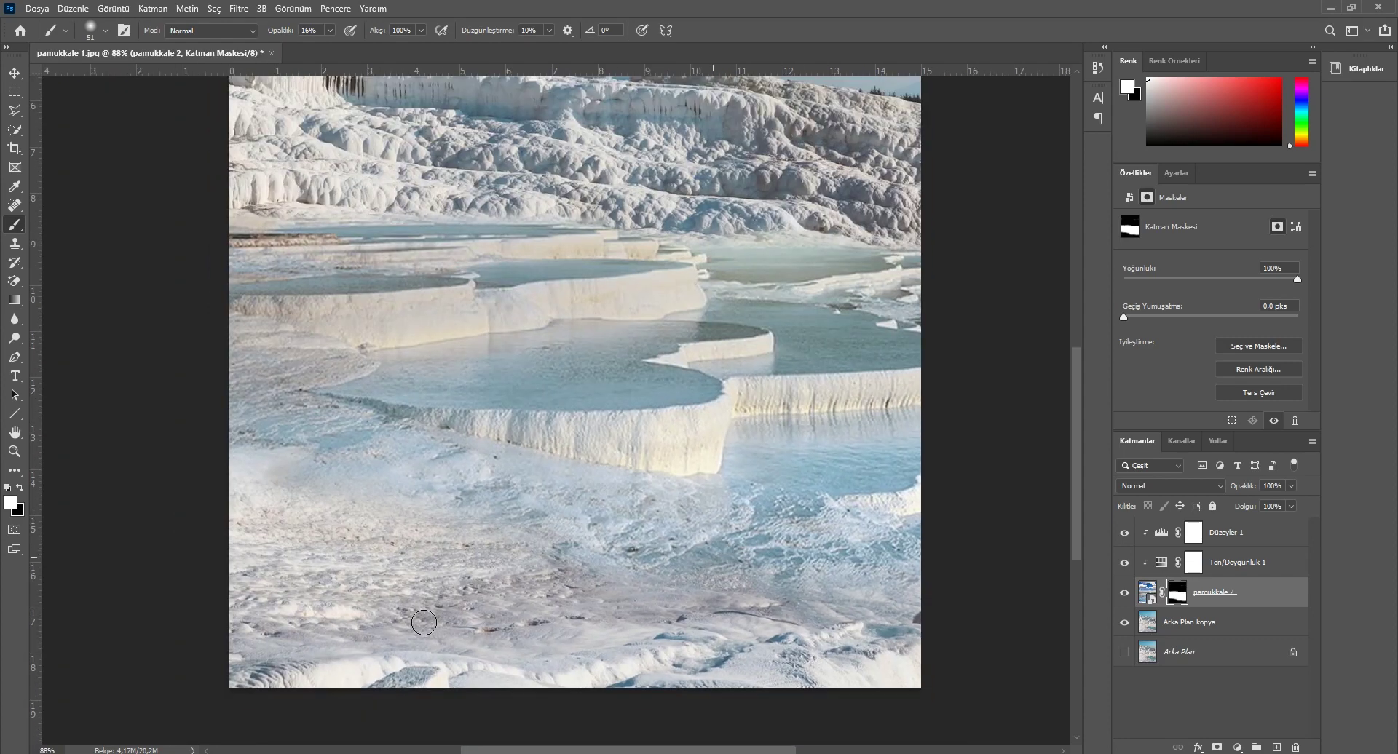
click(91, 31)
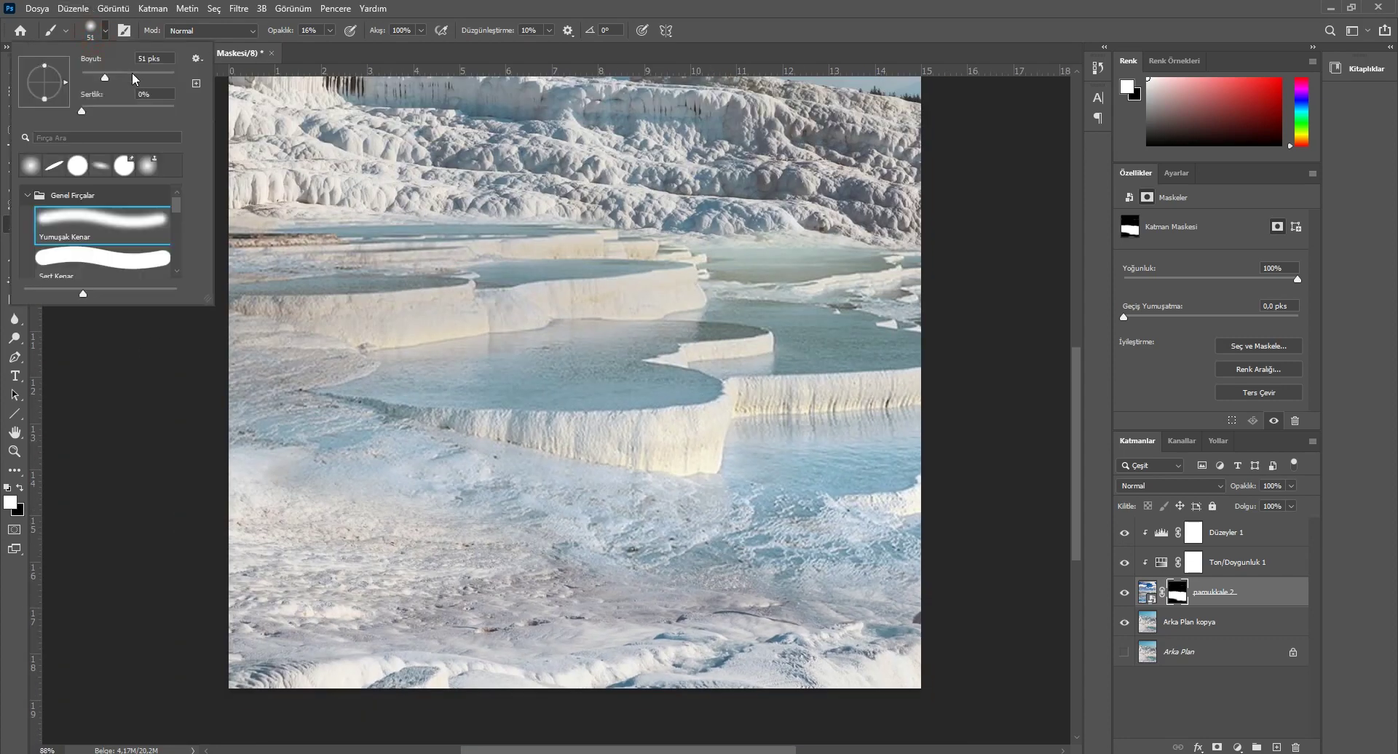
Step: Set a 117 px black brush and paint the mask across the lower foreground
key(Return)
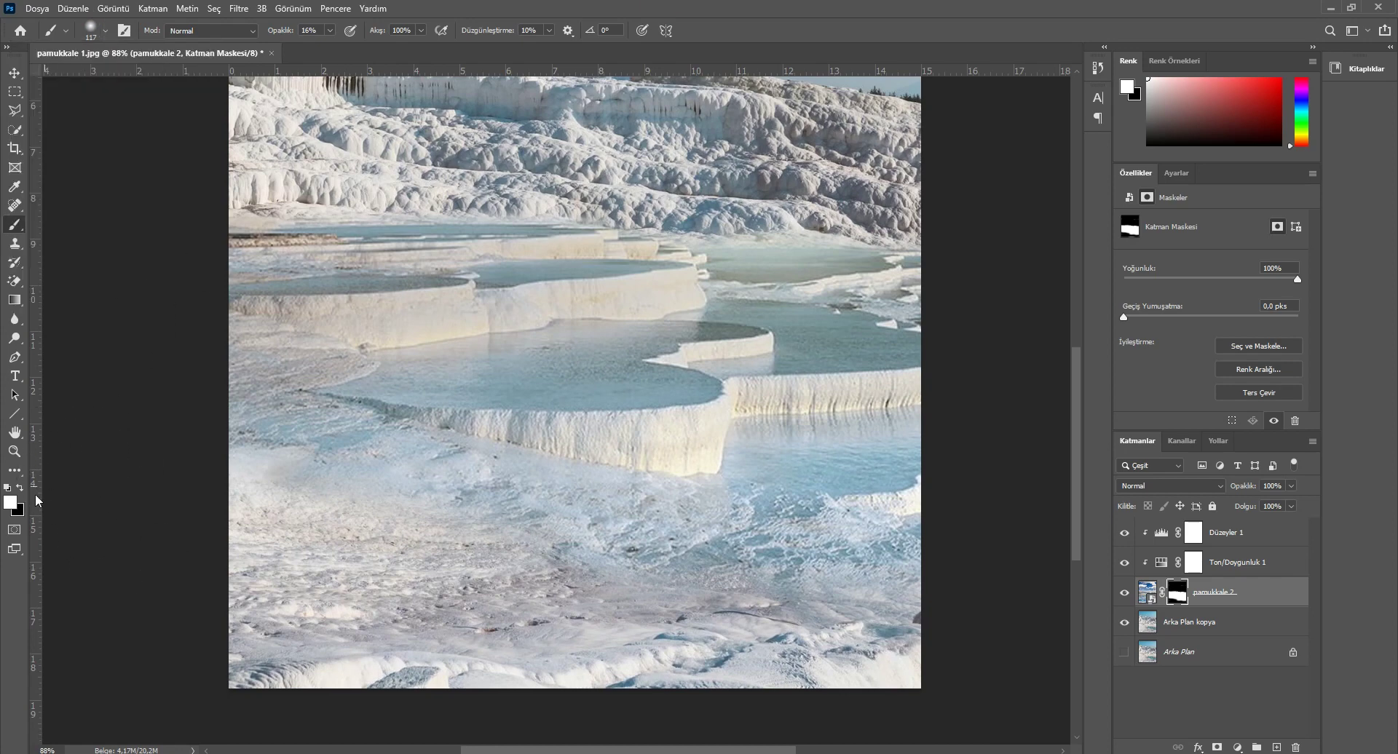
click(22, 488)
click(522, 557)
mouse_move(475, 514)
mouse_down()
mouse_move(468, 500)
mouse_move(265, 461)
mouse_move(379, 474)
mouse_up()
mouse_move(593, 581)
mouse_down()
mouse_move(930, 592)
mouse_move(665, 583)
mouse_move(881, 571)
mouse_move(915, 602)
mouse_move(687, 619)
mouse_move(874, 570)
mouse_move(627, 549)
mouse_move(785, 566)
mouse_move(420, 560)
mouse_move(556, 548)
mouse_move(537, 530)
mouse_move(648, 555)
mouse_move(556, 507)
mouse_move(268, 453)
mouse_move(353, 447)
mouse_move(250, 406)
mouse_move(461, 474)
mouse_up()
scroll(648, 555, up, 3)
mouse_move(390, 446)
mouse_down()
mouse_move(163, 430)
mouse_move(758, 515)
mouse_move(905, 570)
mouse_move(501, 576)
mouse_up()
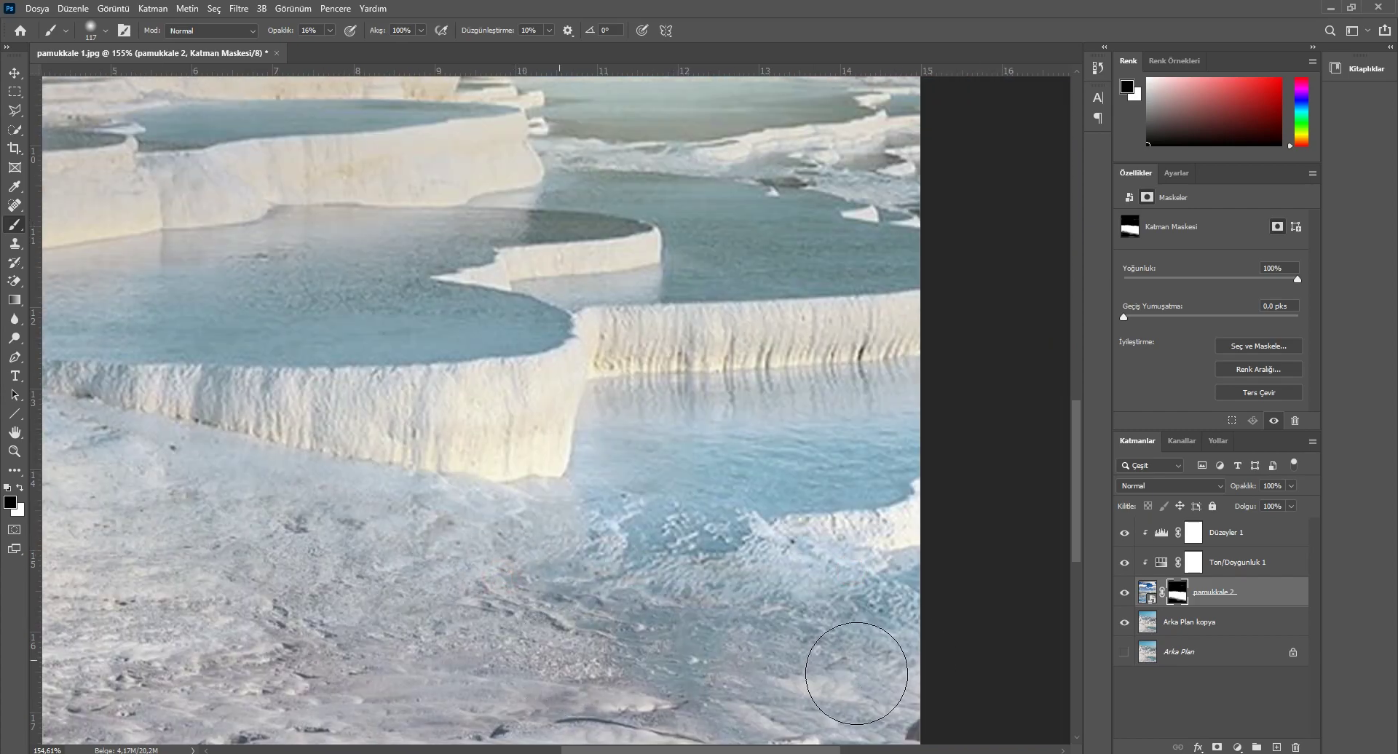
Step: Blend the mask along the right-hand pool edge into the rock texture
scroll(844, 666, down, 1)
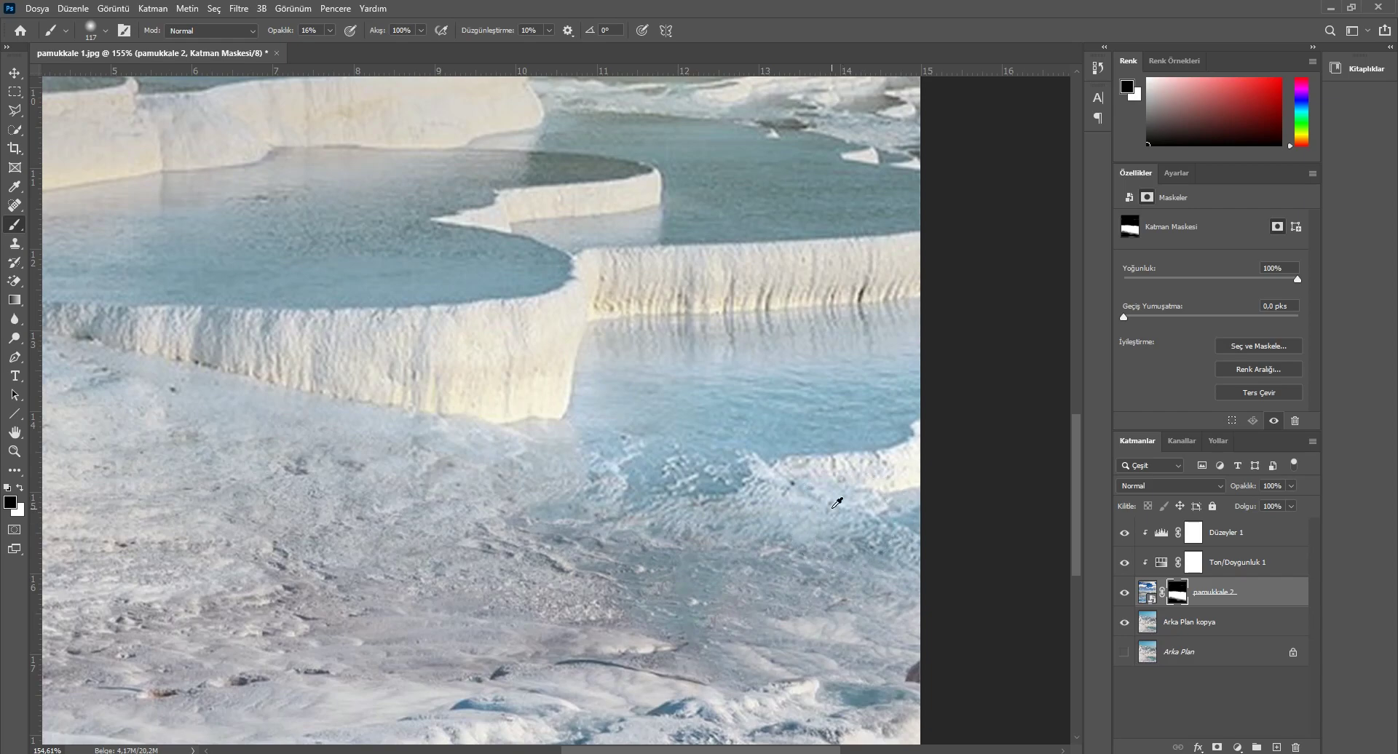
alt+scroll(836, 501, down, 3)
alt+scroll(836, 503, down, 1)
alt+scroll(836, 502, up, 2)
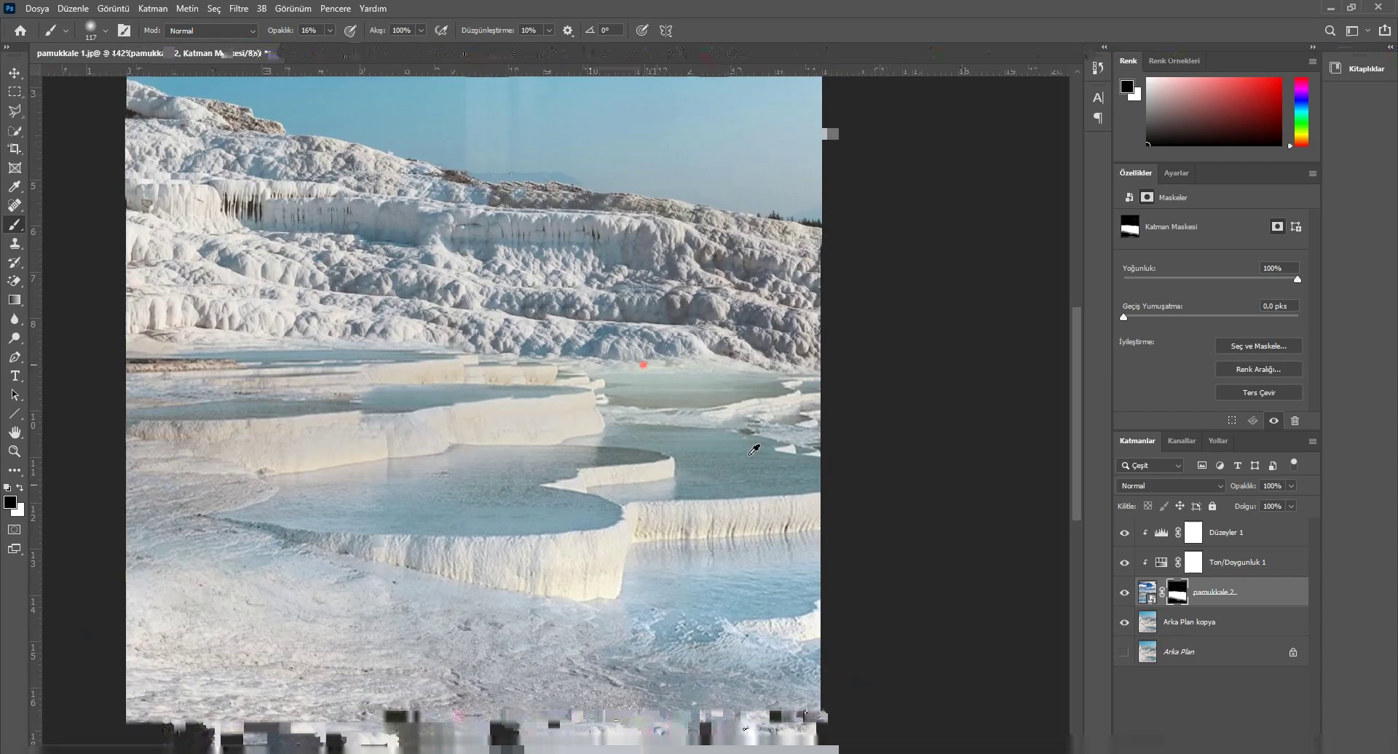
alt+scroll(641, 367, up, 2)
mouse_move(614, 406)
mouse_down()
mouse_move(574, 415)
mouse_move(744, 435)
mouse_up()
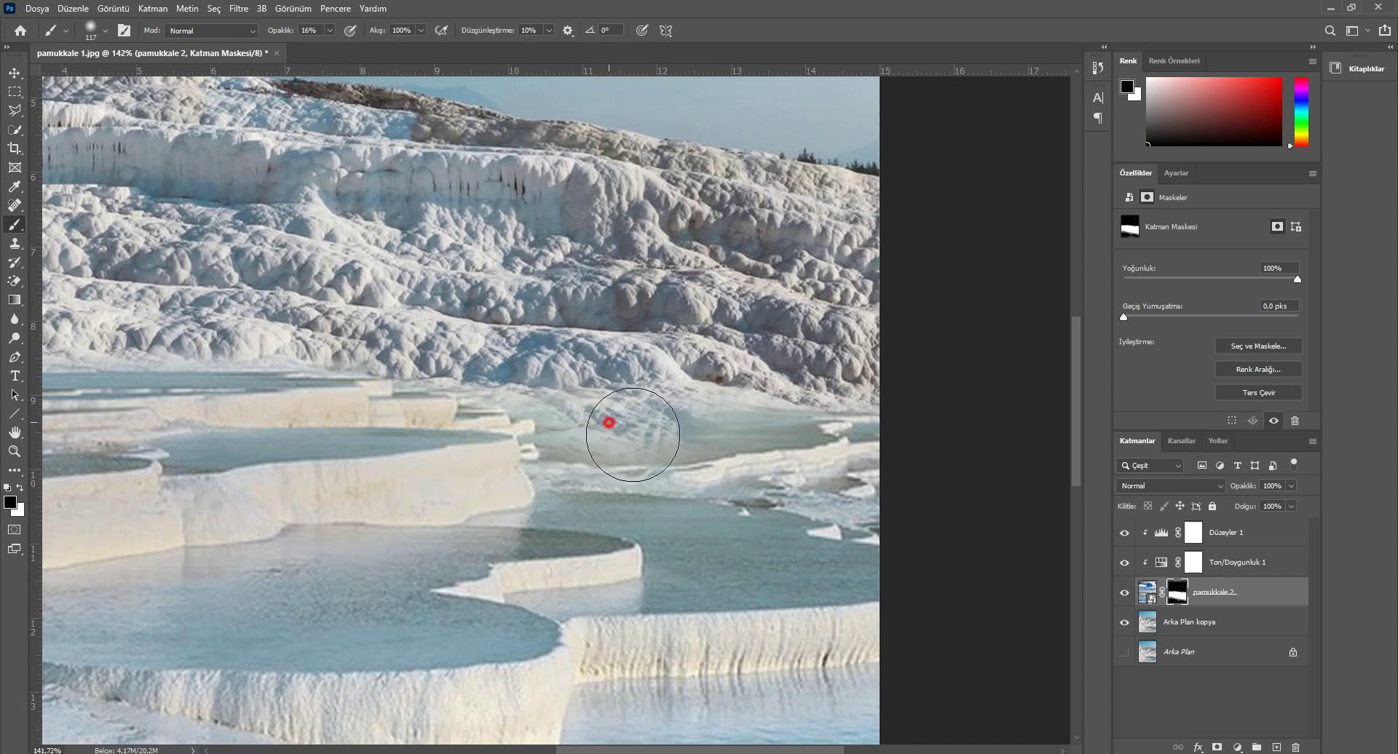
mouse_move(847, 445)
mouse_down()
mouse_move(590, 426)
mouse_move(846, 469)
mouse_up()
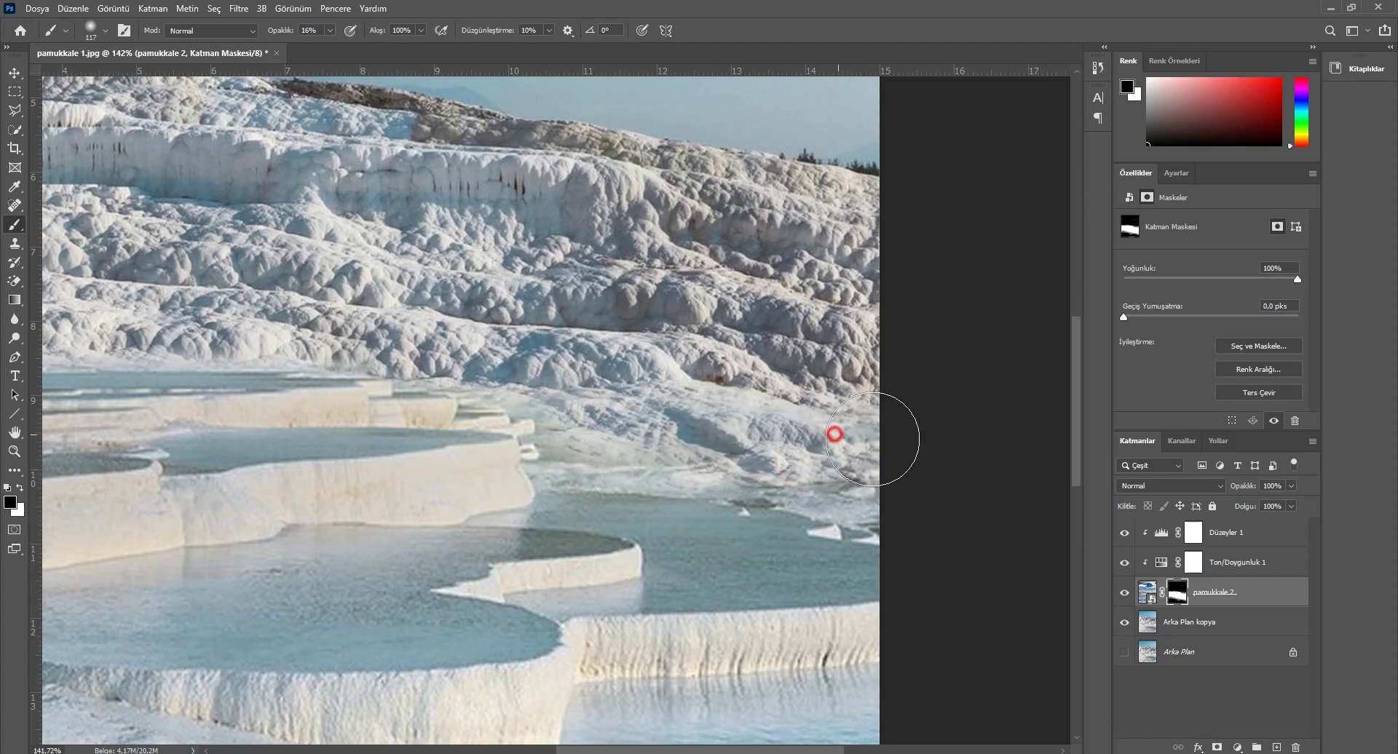
scroll(861, 429, down, 3)
scroll(864, 428, down, 1)
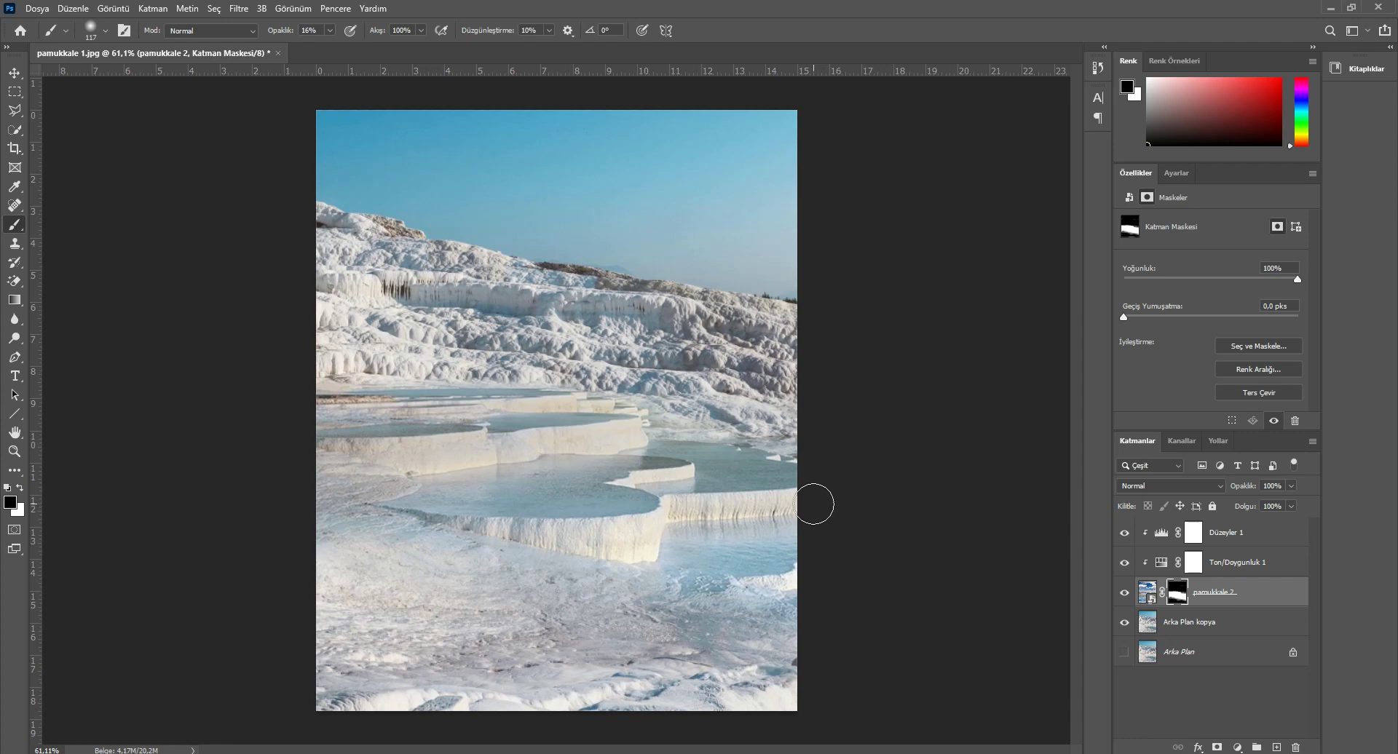
click(1189, 624)
Step: Add a Hue/Saturation layer above Arka Plan kopya at saturation +18, toggling it to compare
click(1237, 747)
click(1286, 612)
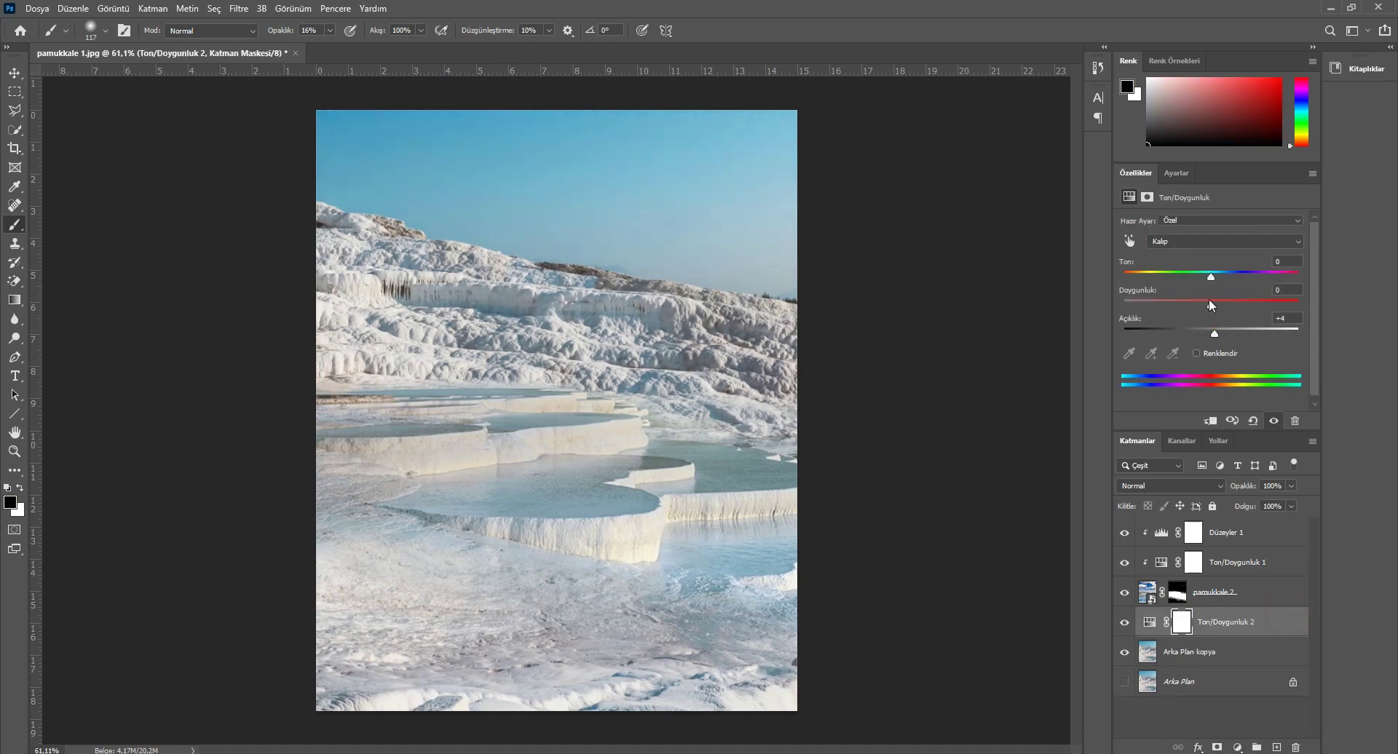
drag(1183, 303, 1229, 303)
drag(1229, 304, 1226, 304)
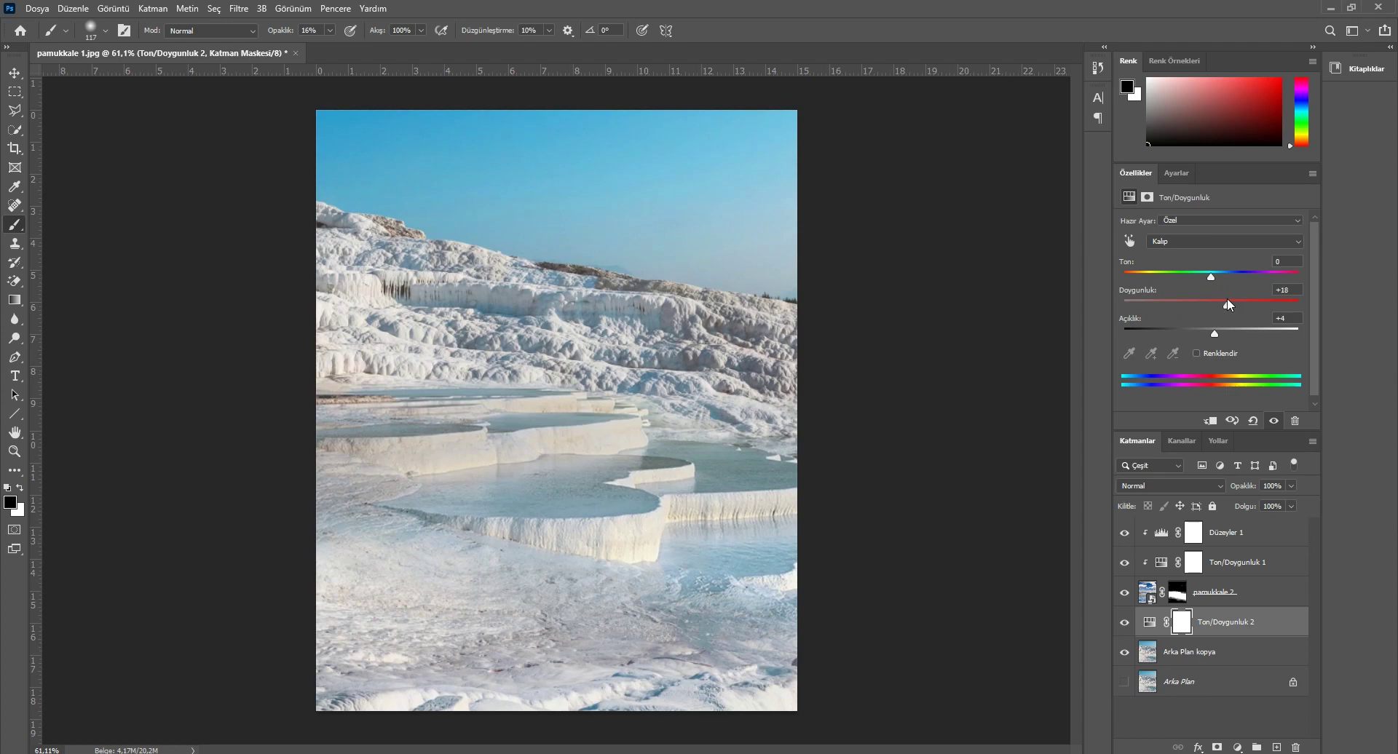
click(1124, 623)
click(1125, 624)
click(1126, 624)
Step: Drag the yunus 1 photo from the desktop into Photoshop as a new document
click(1271, 542)
click(1330, 7)
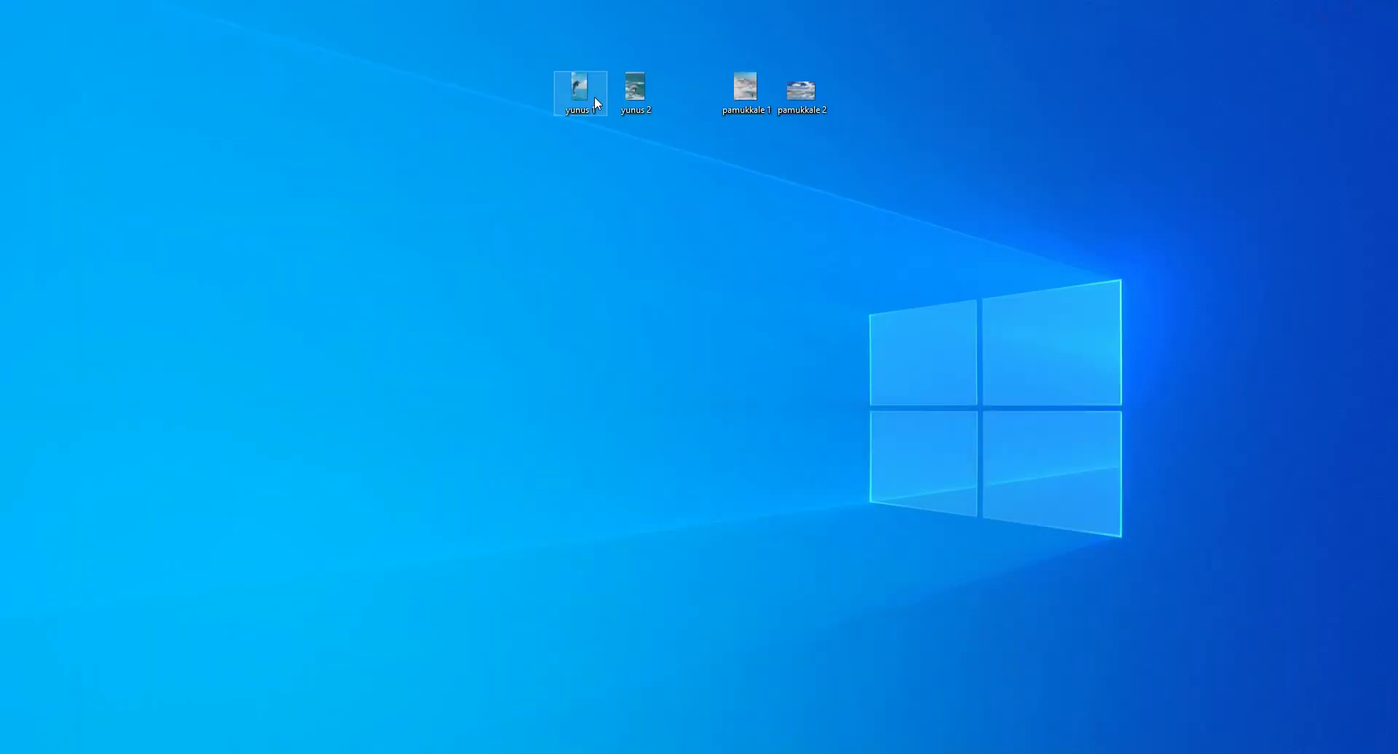
drag(576, 96, 604, 442)
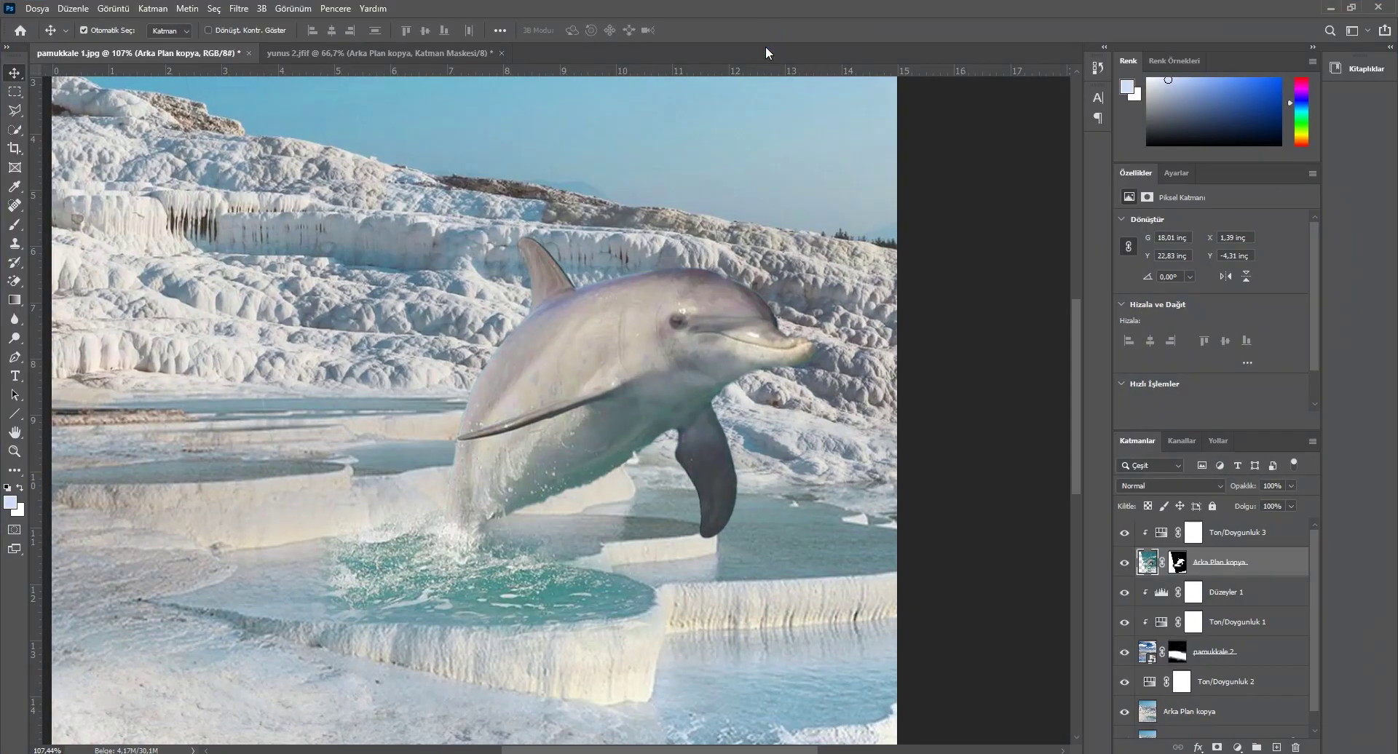
drag(604, 442, 766, 52)
Step: Select the dolphin with Select Subject and output it as a new layer with layer mask
click(14, 130)
click(450, 35)
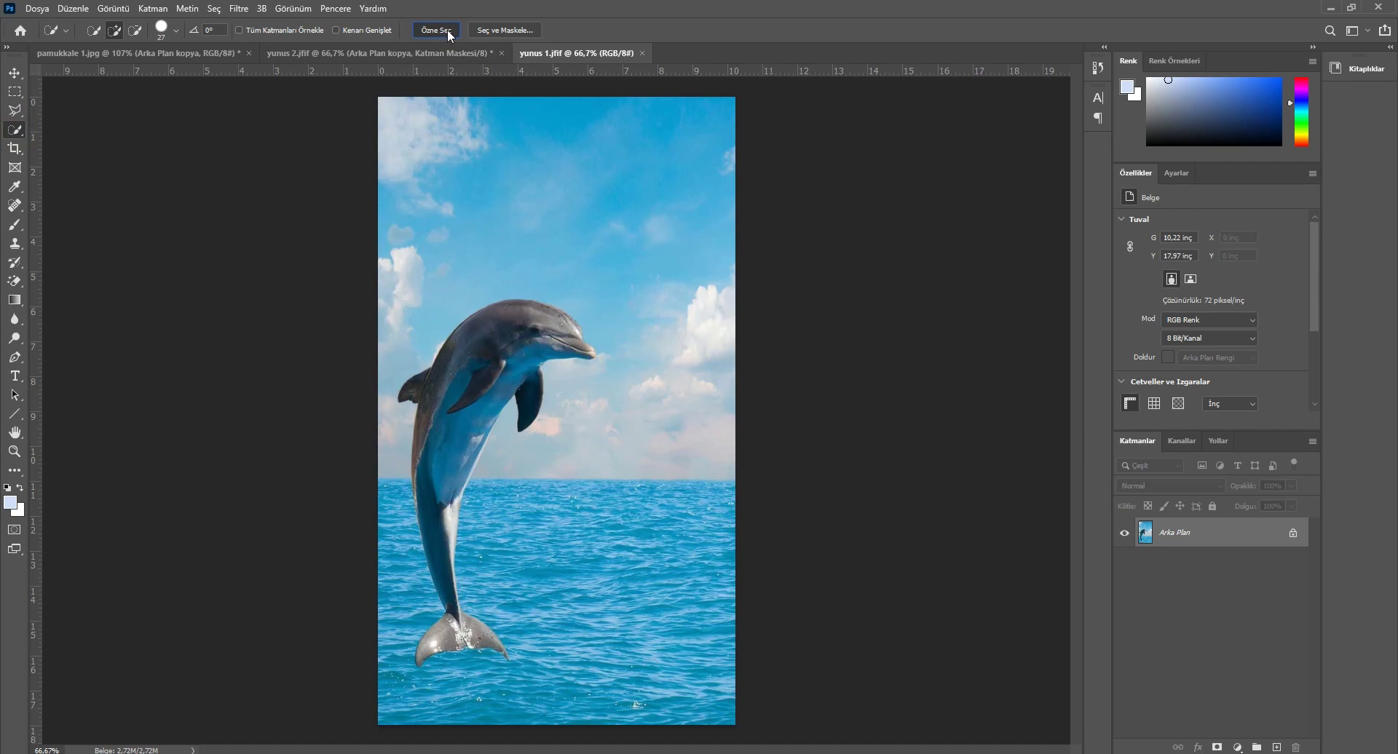
click(516, 32)
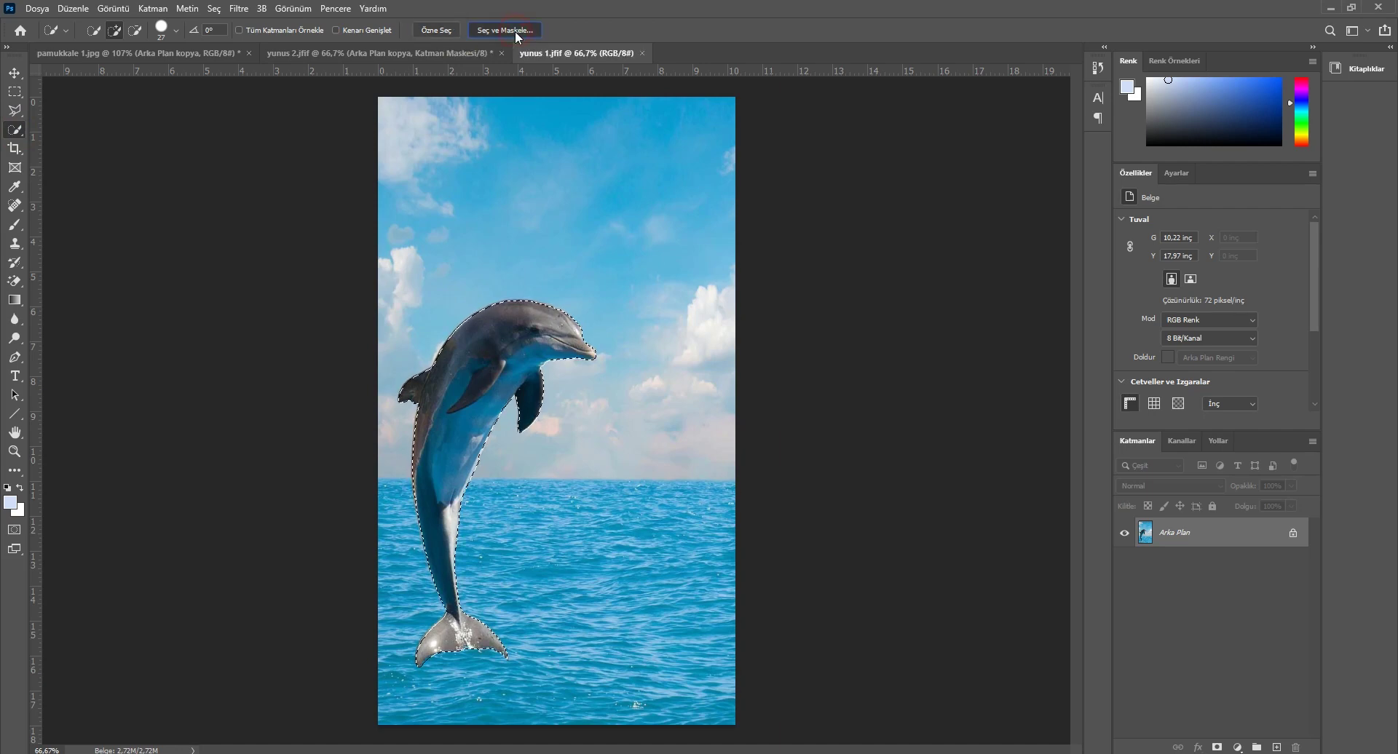
click(1282, 677)
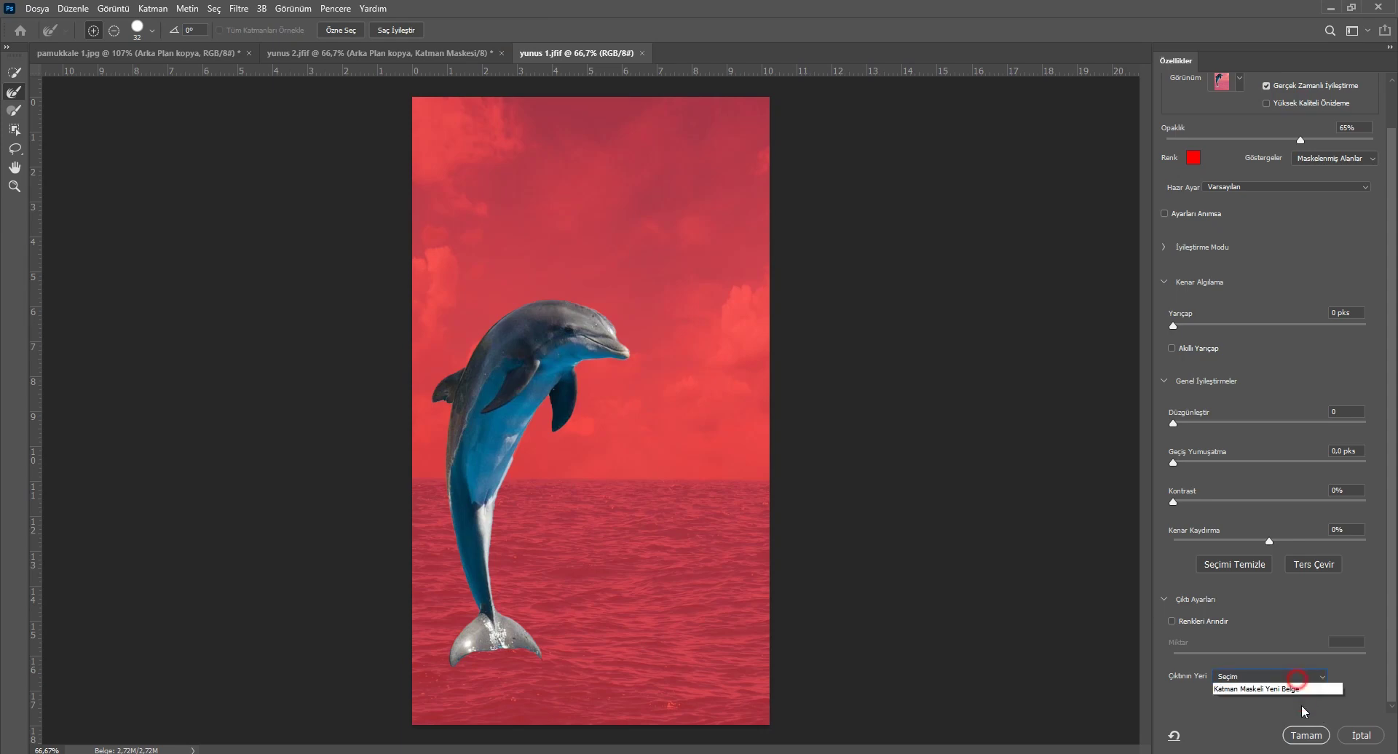
click(1267, 717)
click(1305, 736)
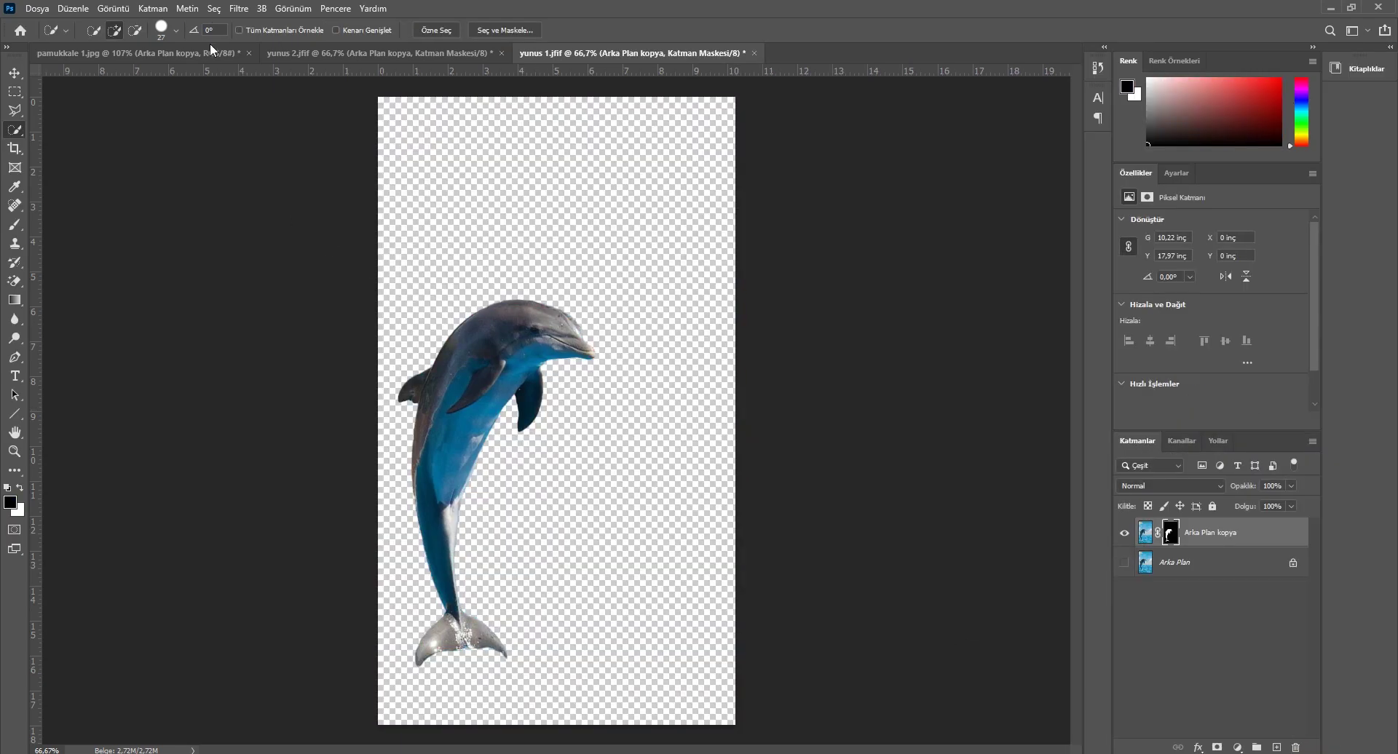
click(220, 56)
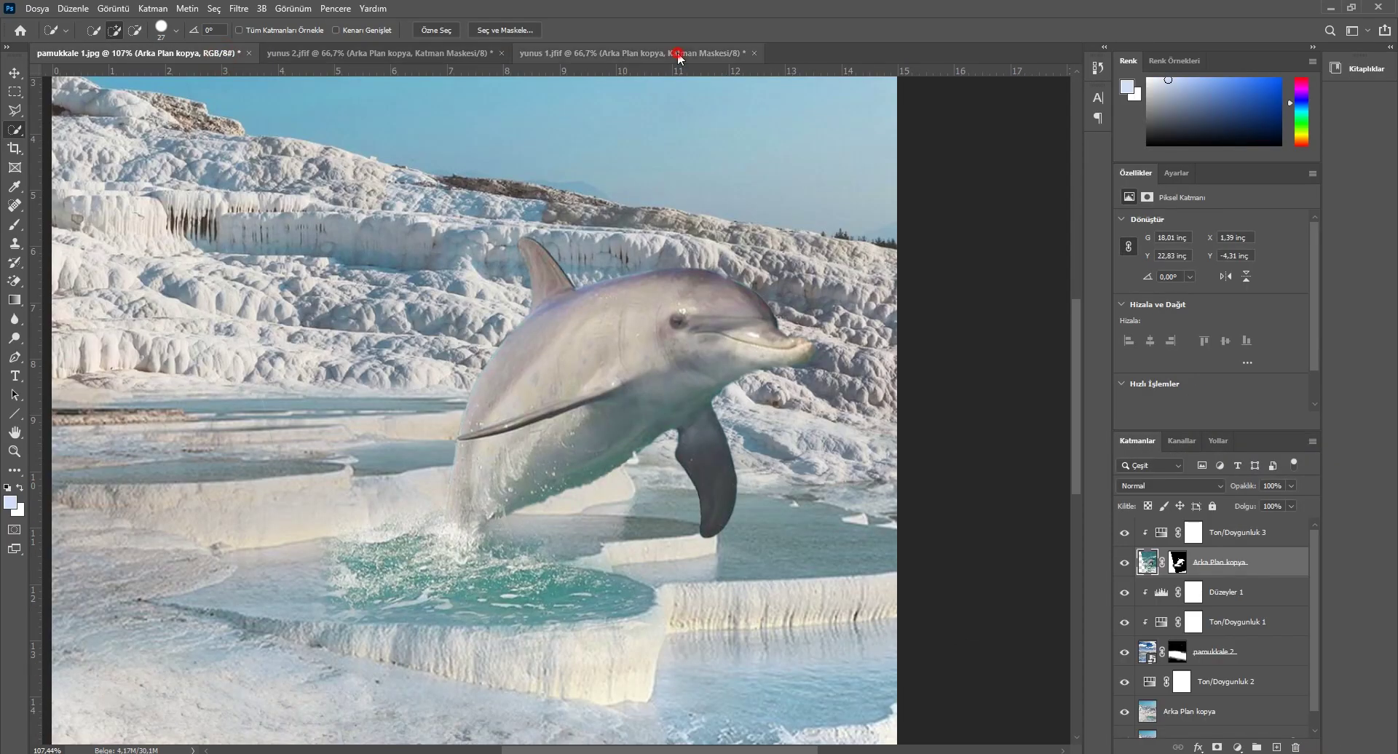
click(671, 53)
click(14, 72)
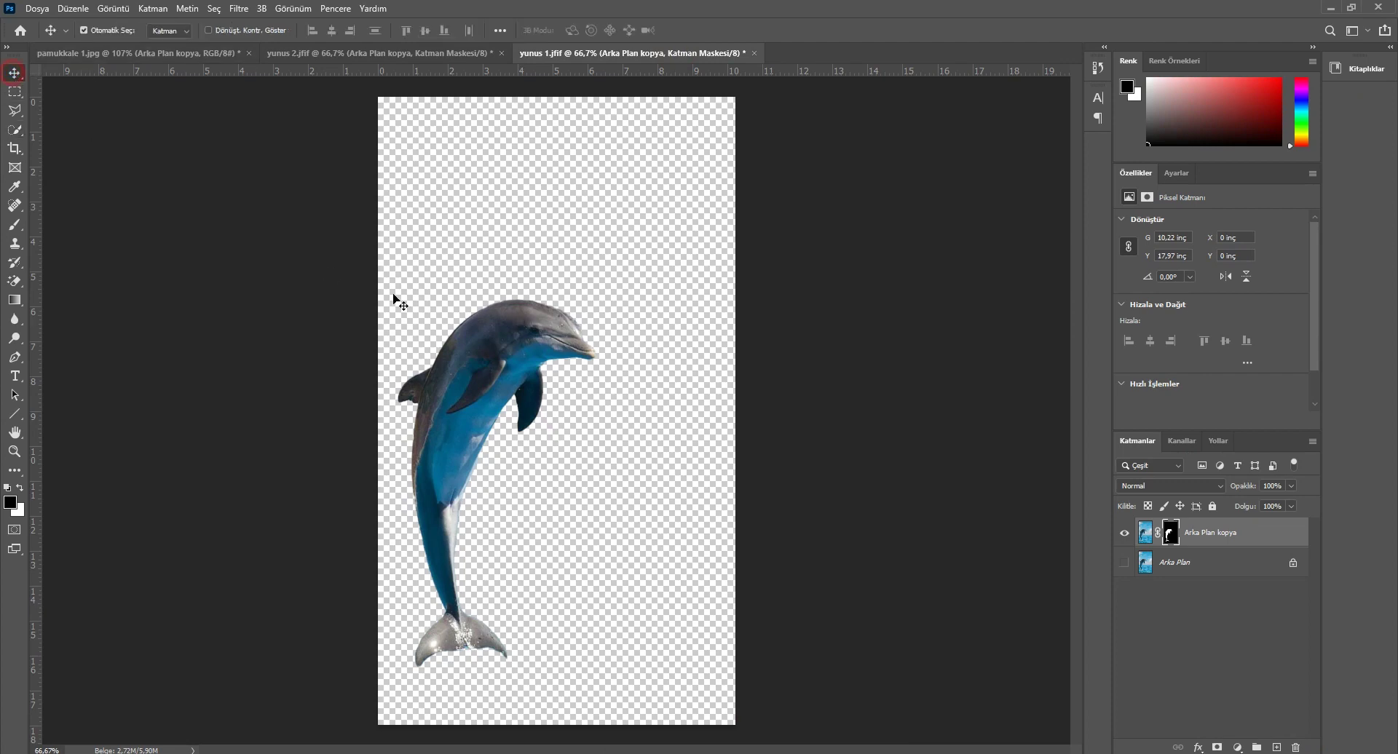
Step: Drag the blue yunus 1 dolphin into the pamukkale 1 composite, undoing a duplicate drop
drag(502, 364, 176, 59)
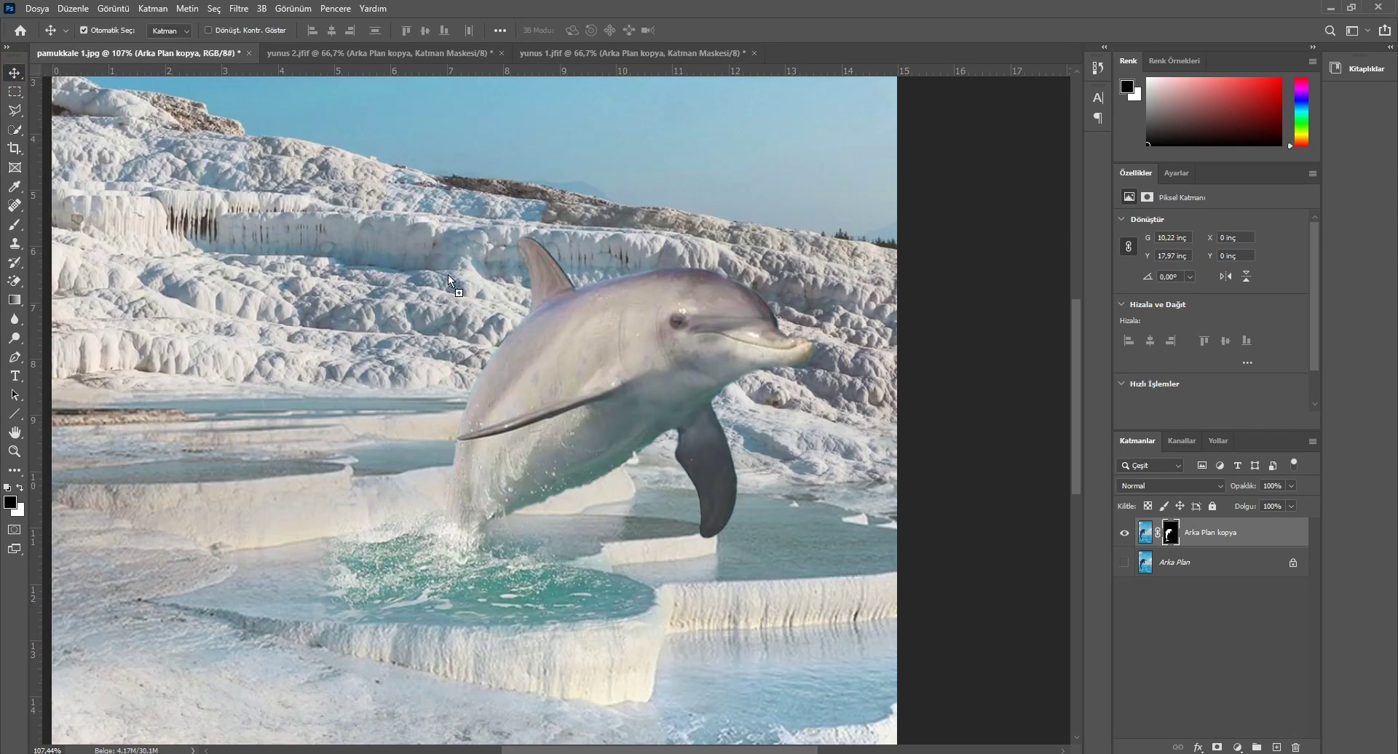
drag(447, 274, 448, 275)
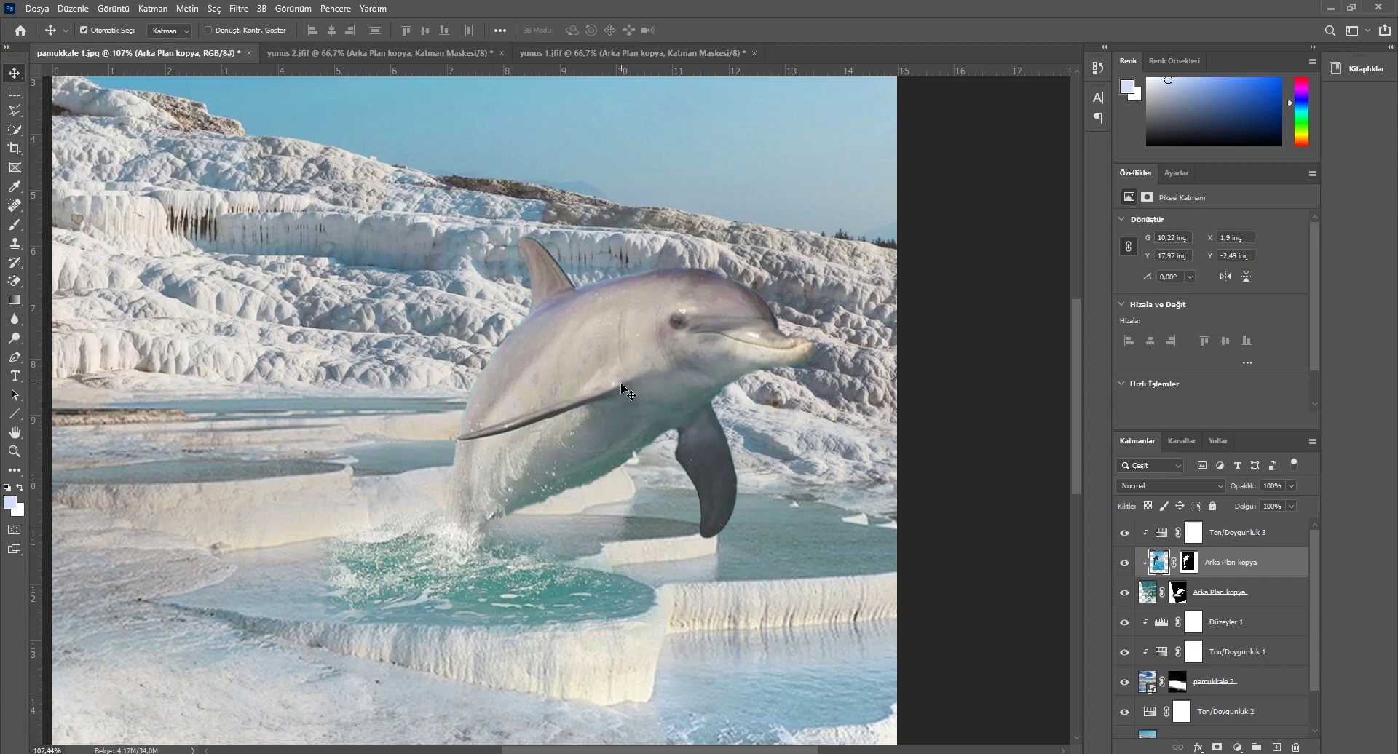
key(ctrl+z)
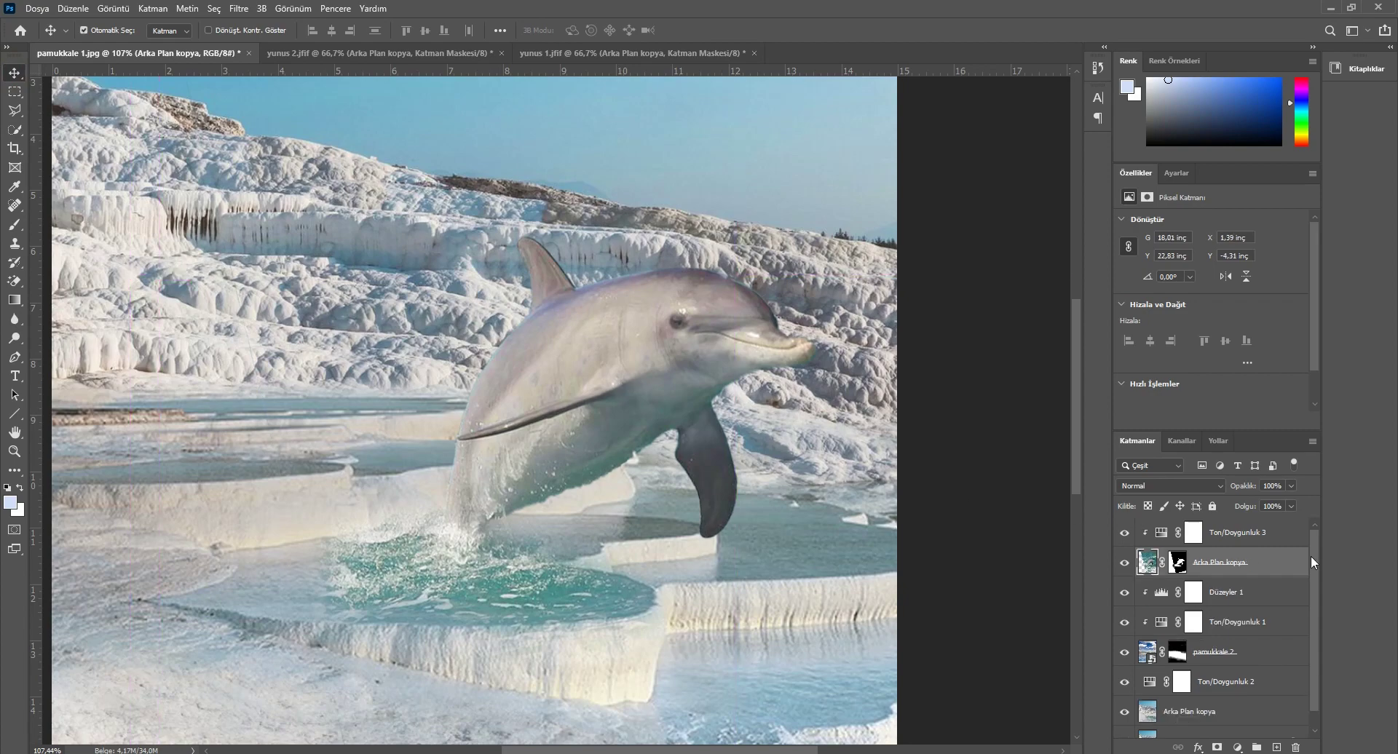
click(1273, 539)
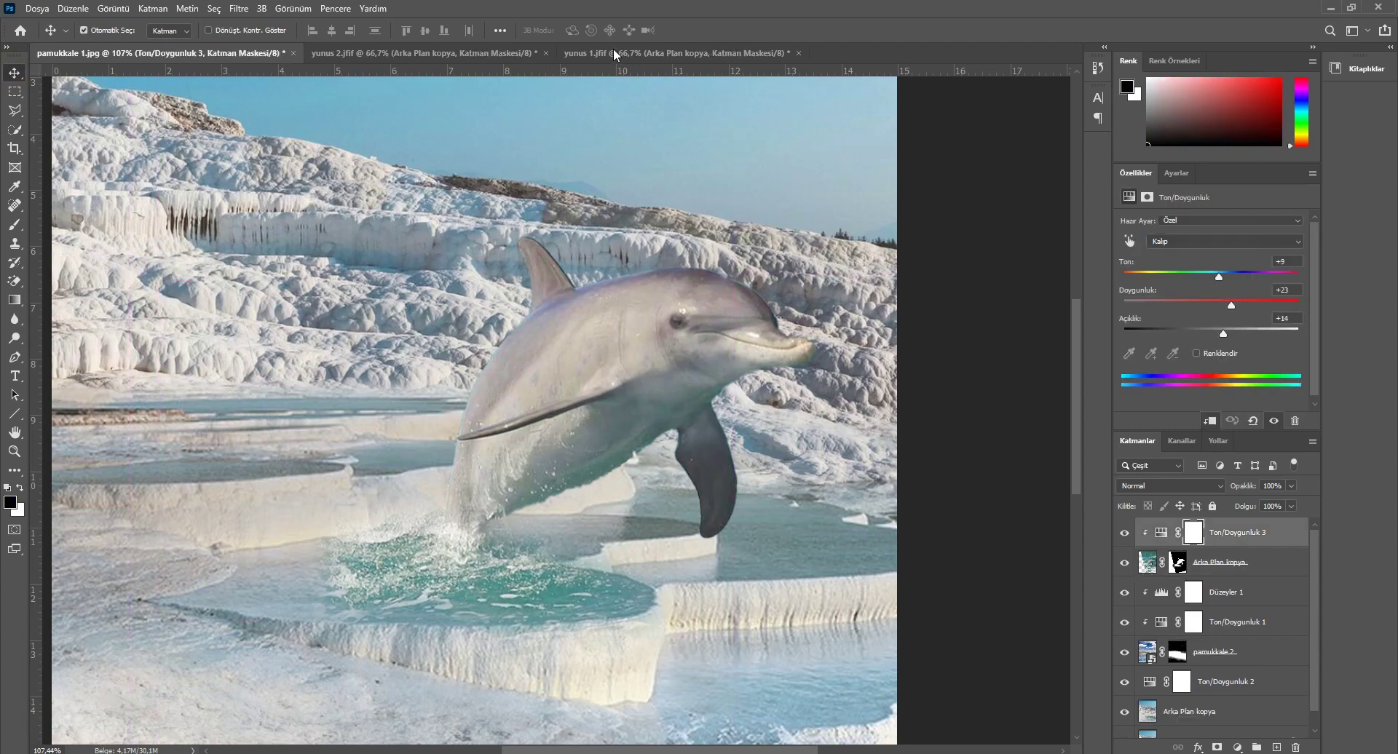
click(615, 54)
drag(524, 378, 401, 243)
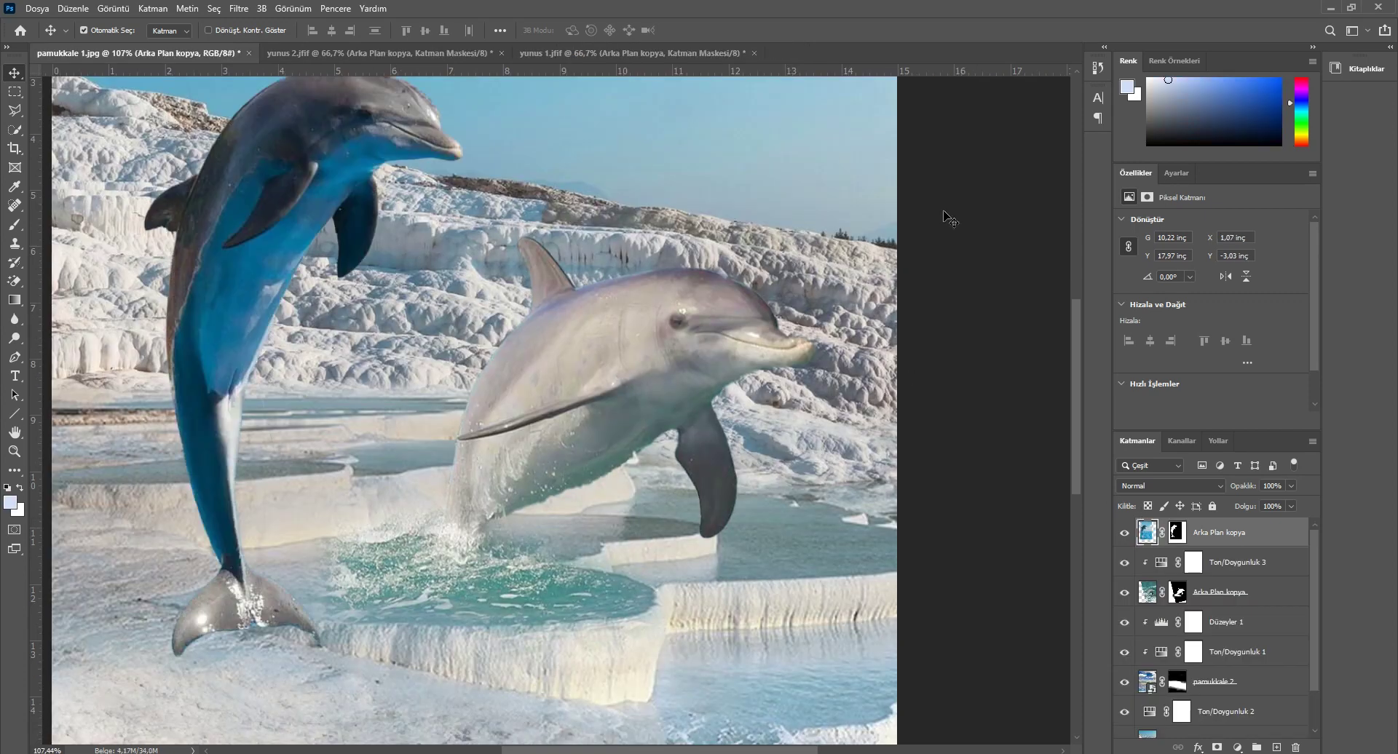
Step: Hide Ton/Doygunluk 3 and the grey dolphin, then position the blue dolphin over the pool
click(1126, 564)
click(1125, 592)
key(ctrl+0)
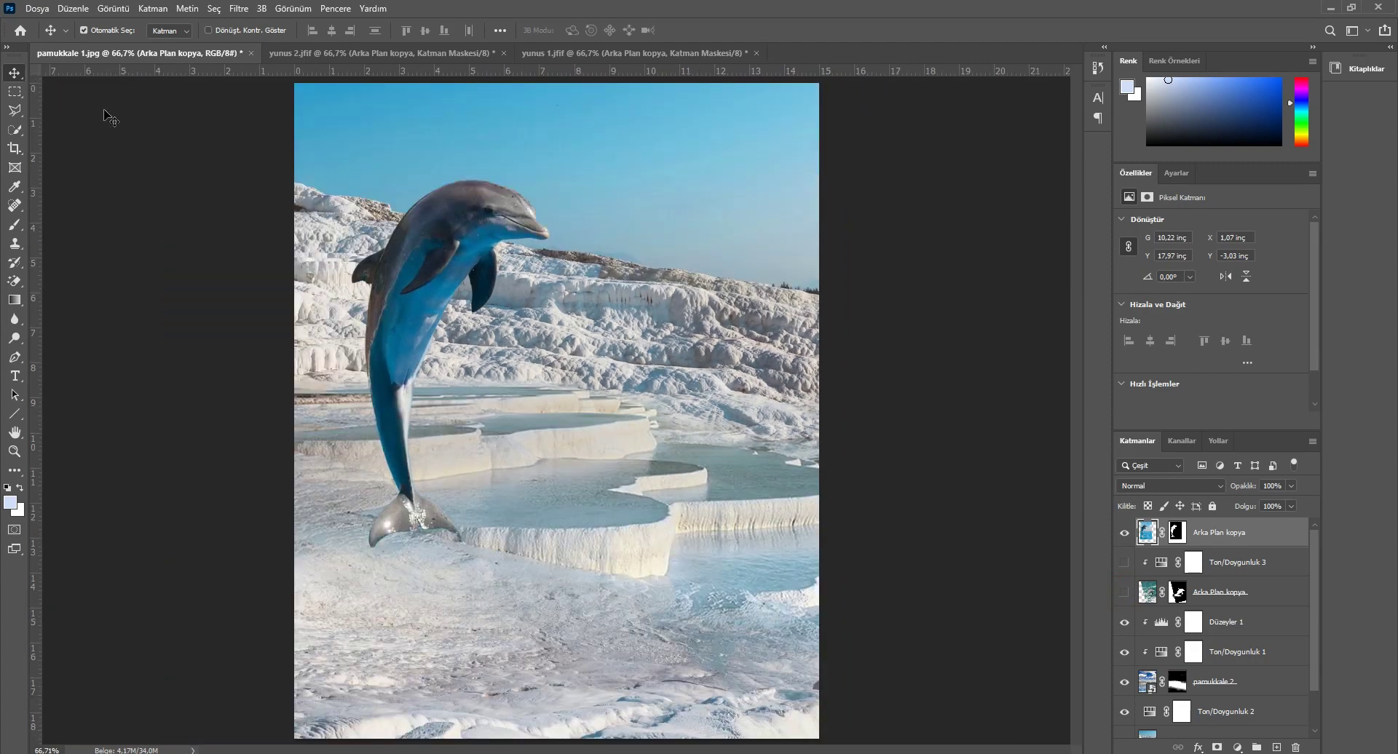
mouse_move(419, 235)
mouse_down()
mouse_move(555, 182)
mouse_move(544, 174)
mouse_up()
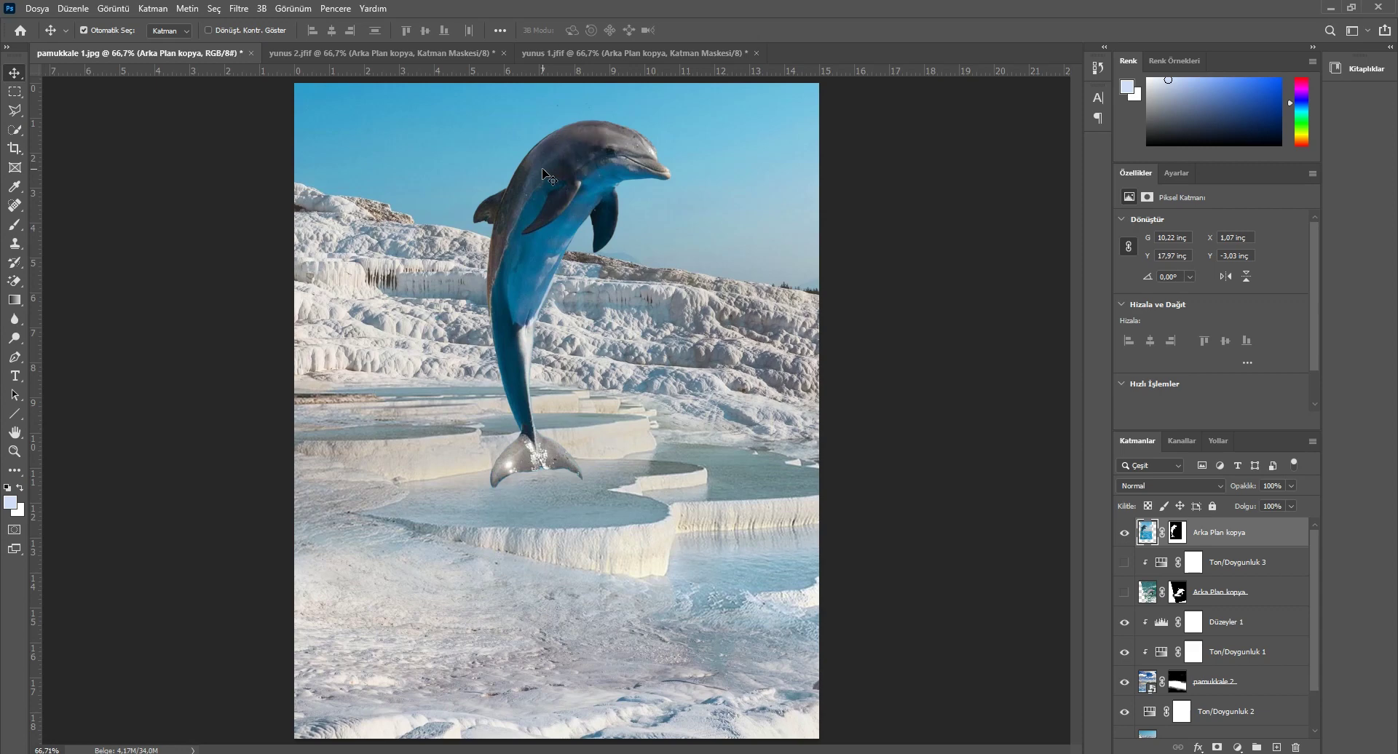
scroll(593, 255, down, 2)
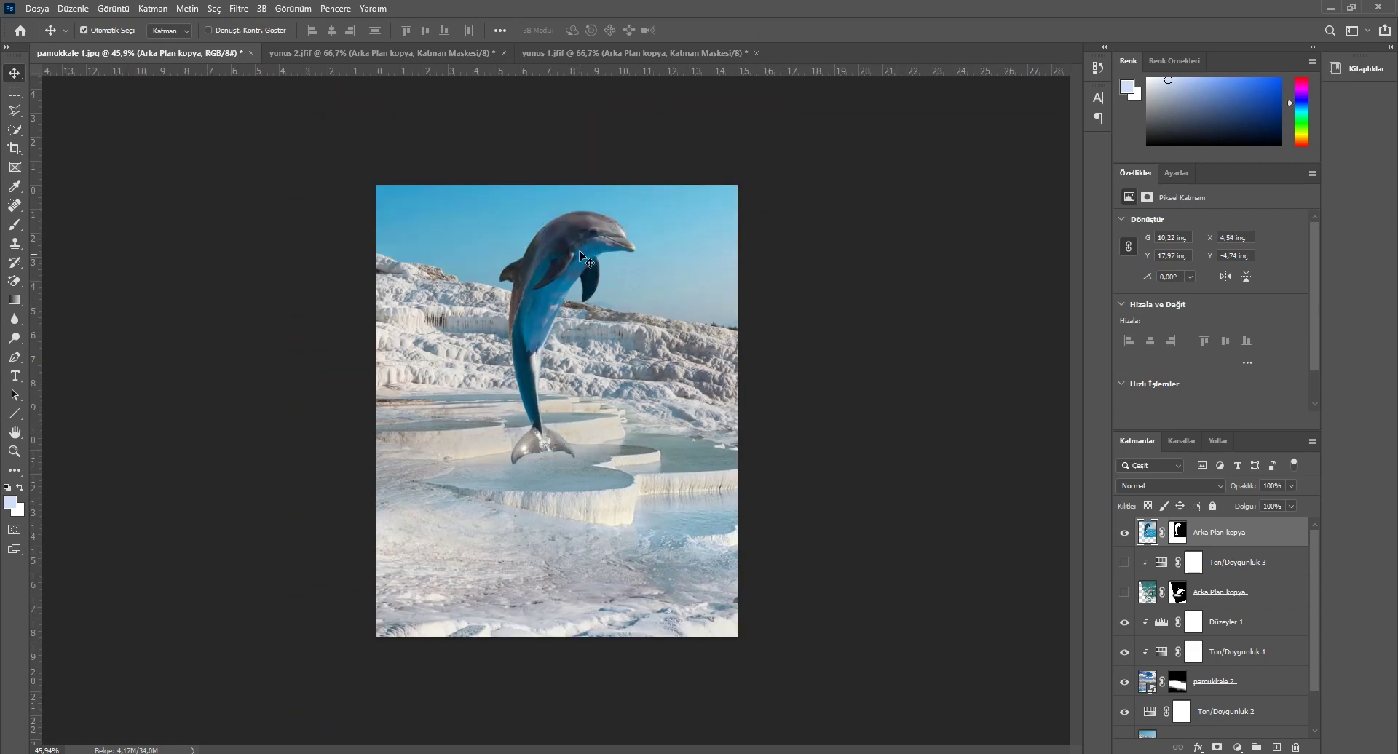
drag(583, 238, 592, 237)
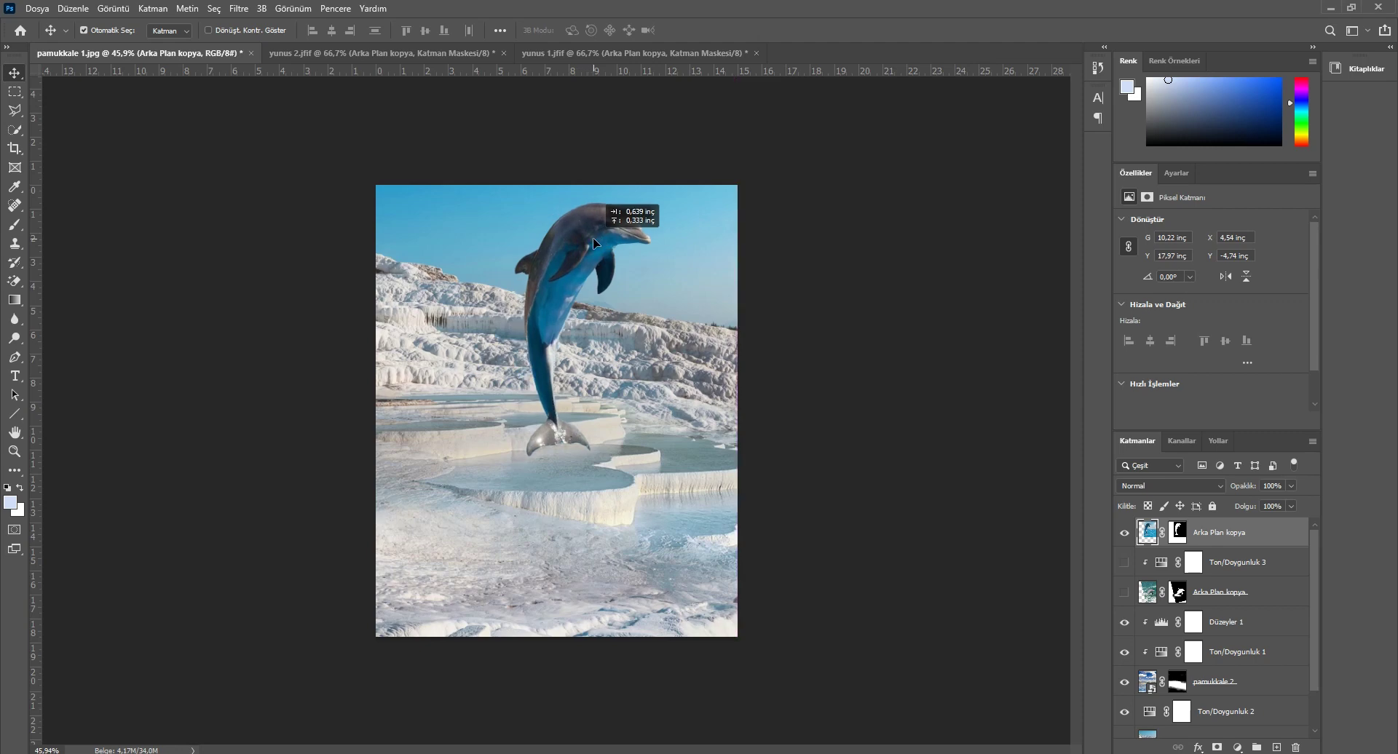
drag(593, 237, 591, 240)
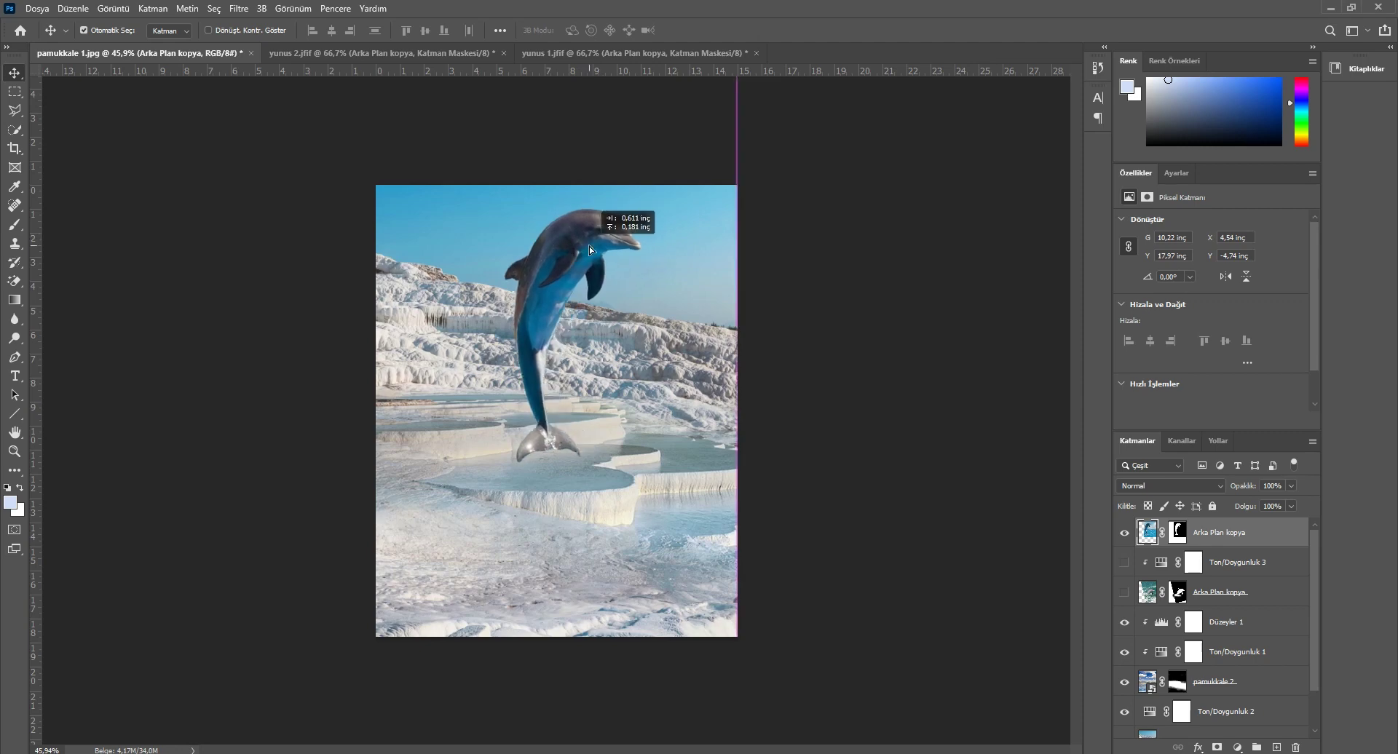
drag(592, 244, 587, 242)
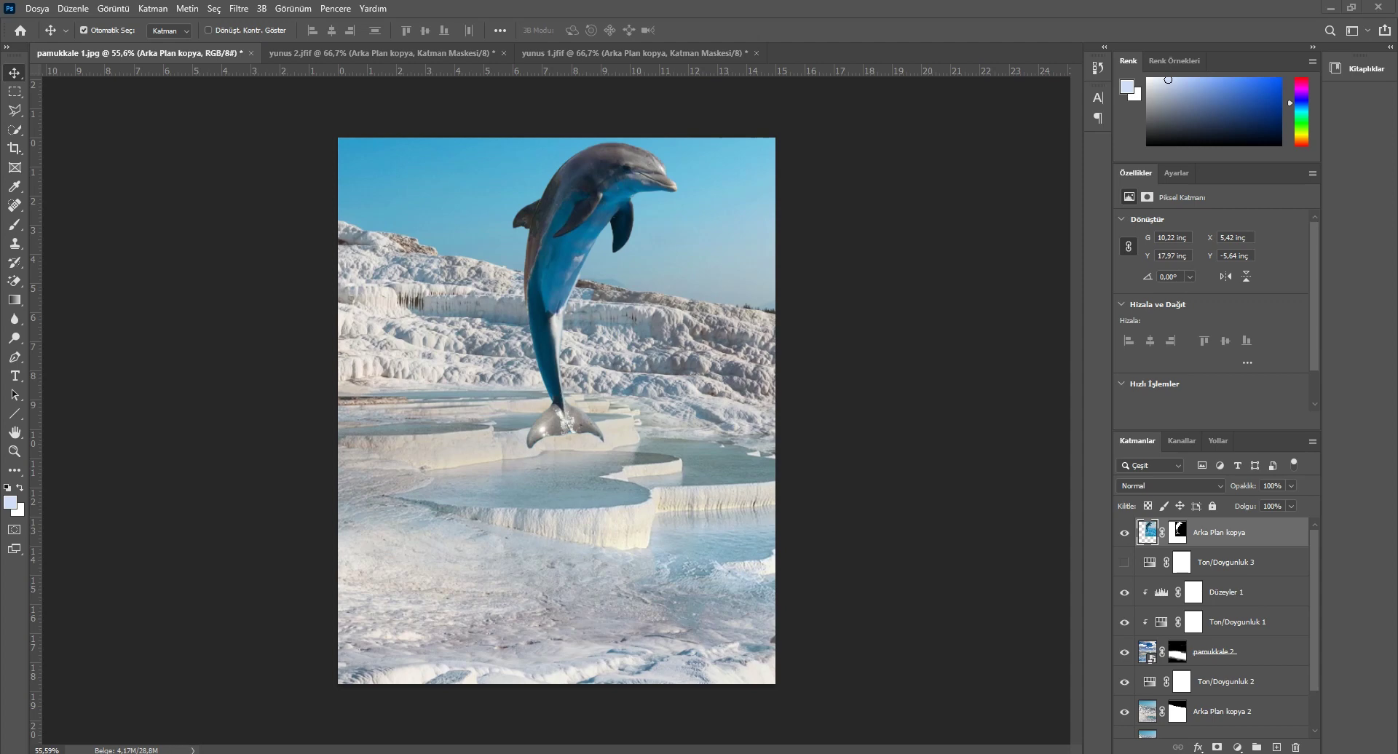
Step: Bring yunuslar-6.jpg into pamukkale 1 as a new layer at low opacity
drag(1035, 146, 851, 48)
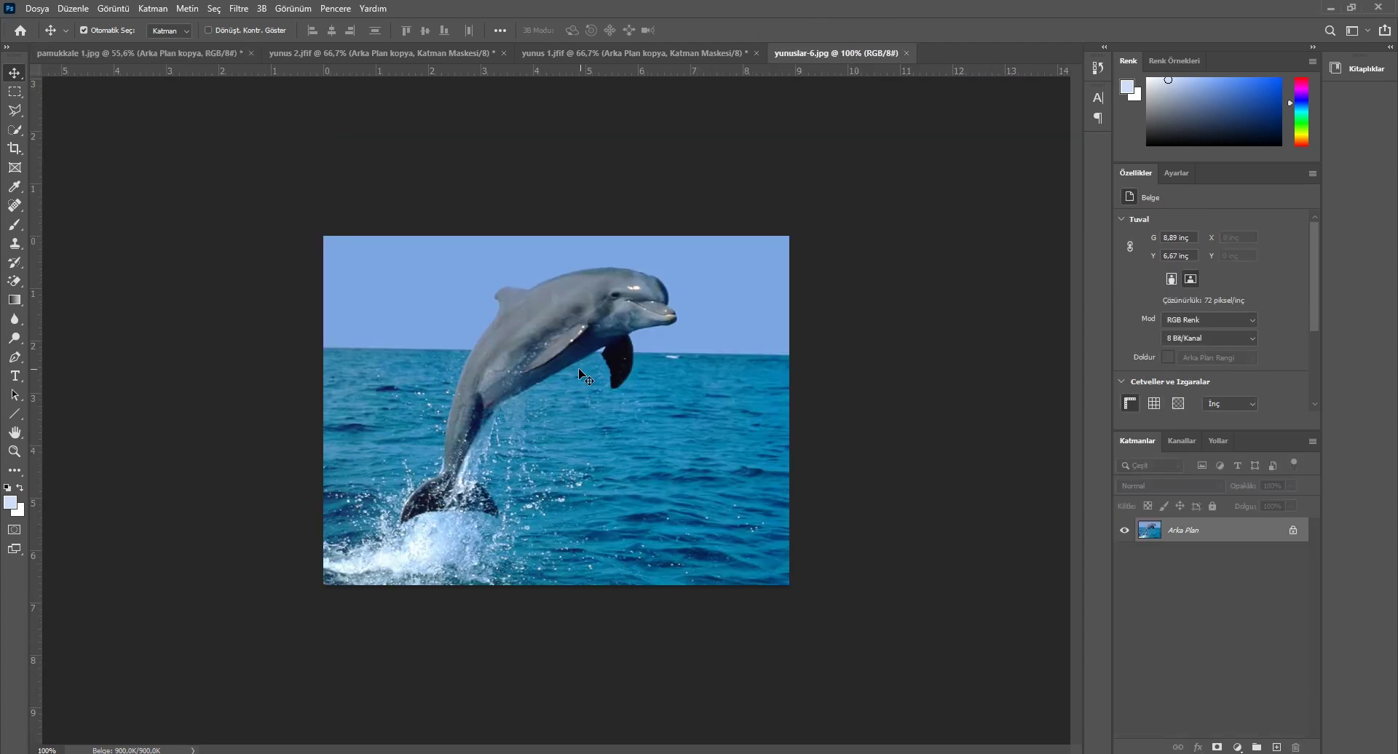
mouse_move(583, 375)
mouse_down()
mouse_move(444, 386)
mouse_move(581, 428)
mouse_up()
drag(1252, 493, 1197, 487)
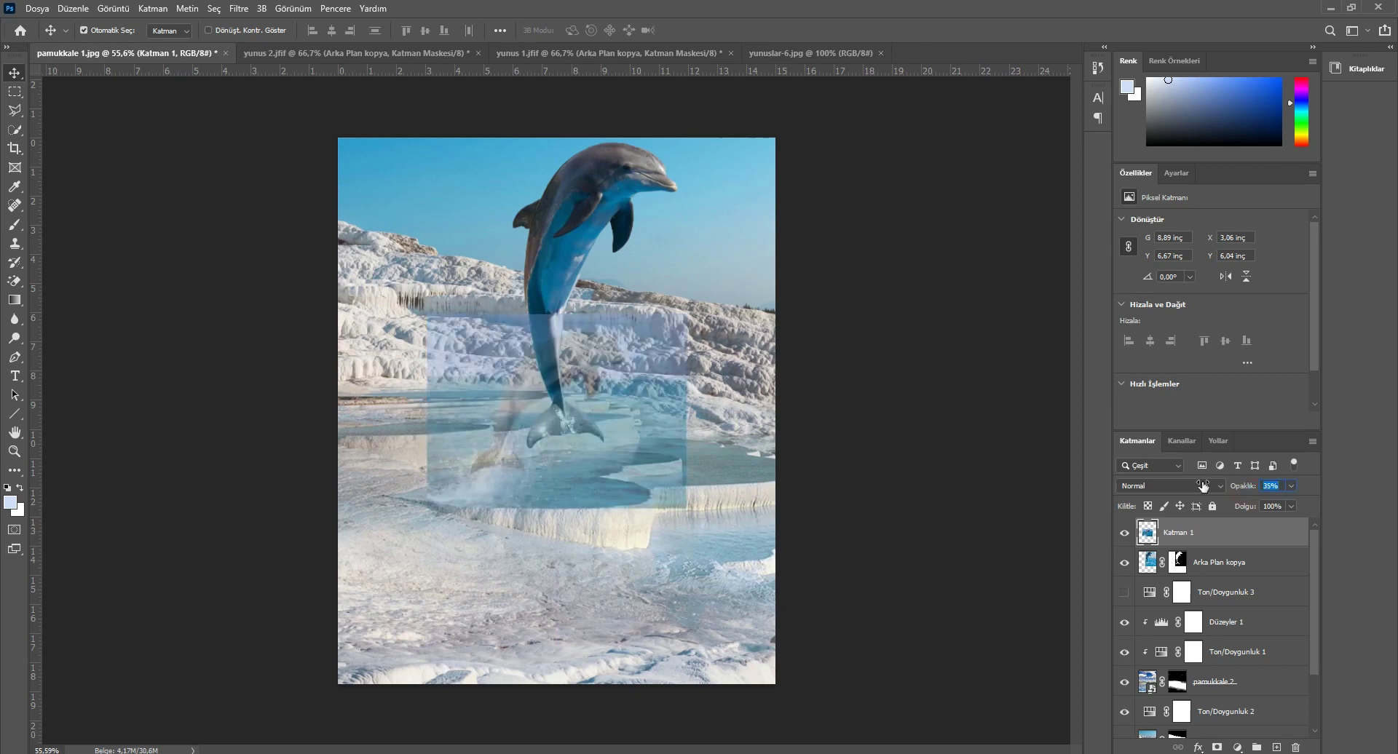
Step: Free-transform the sea photo to enlarge it over the middle of the composite
key(ctrl+t)
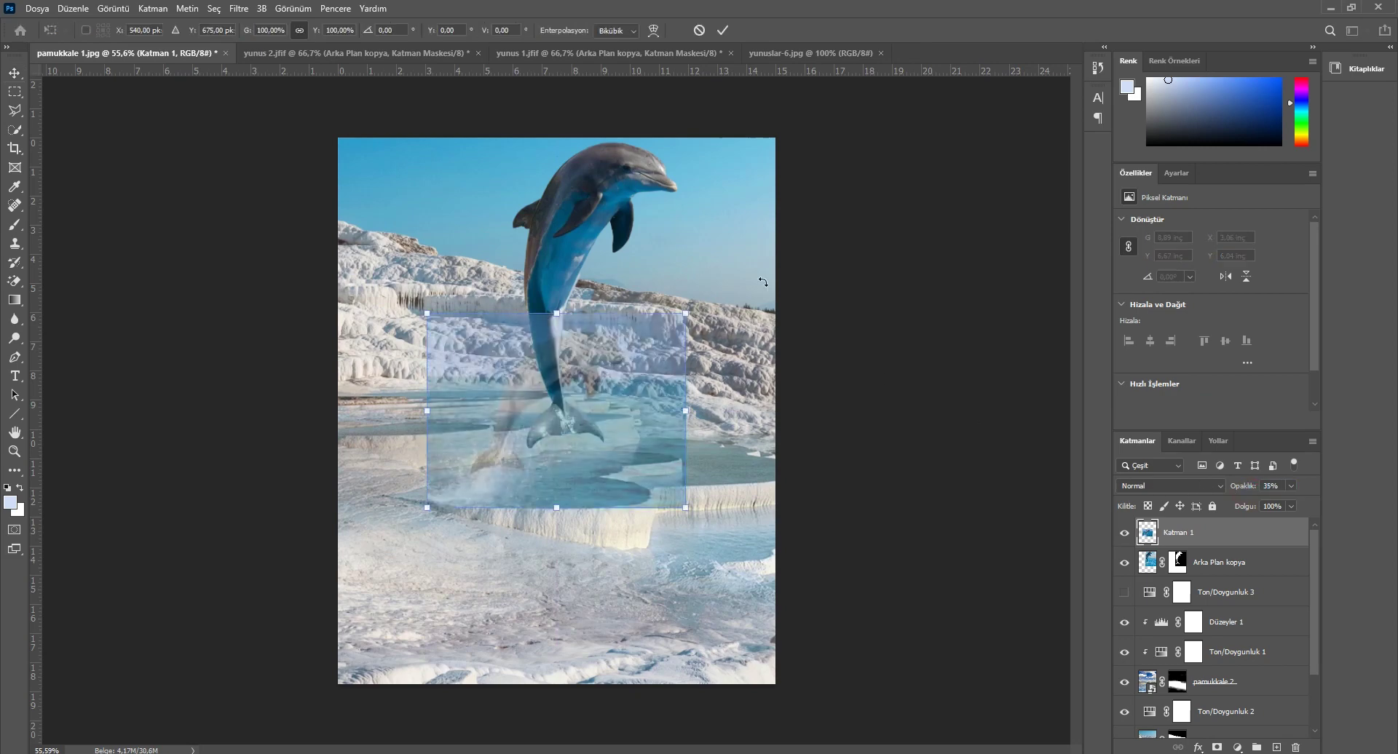
drag(685, 313, 870, 178)
drag(771, 366, 809, 374)
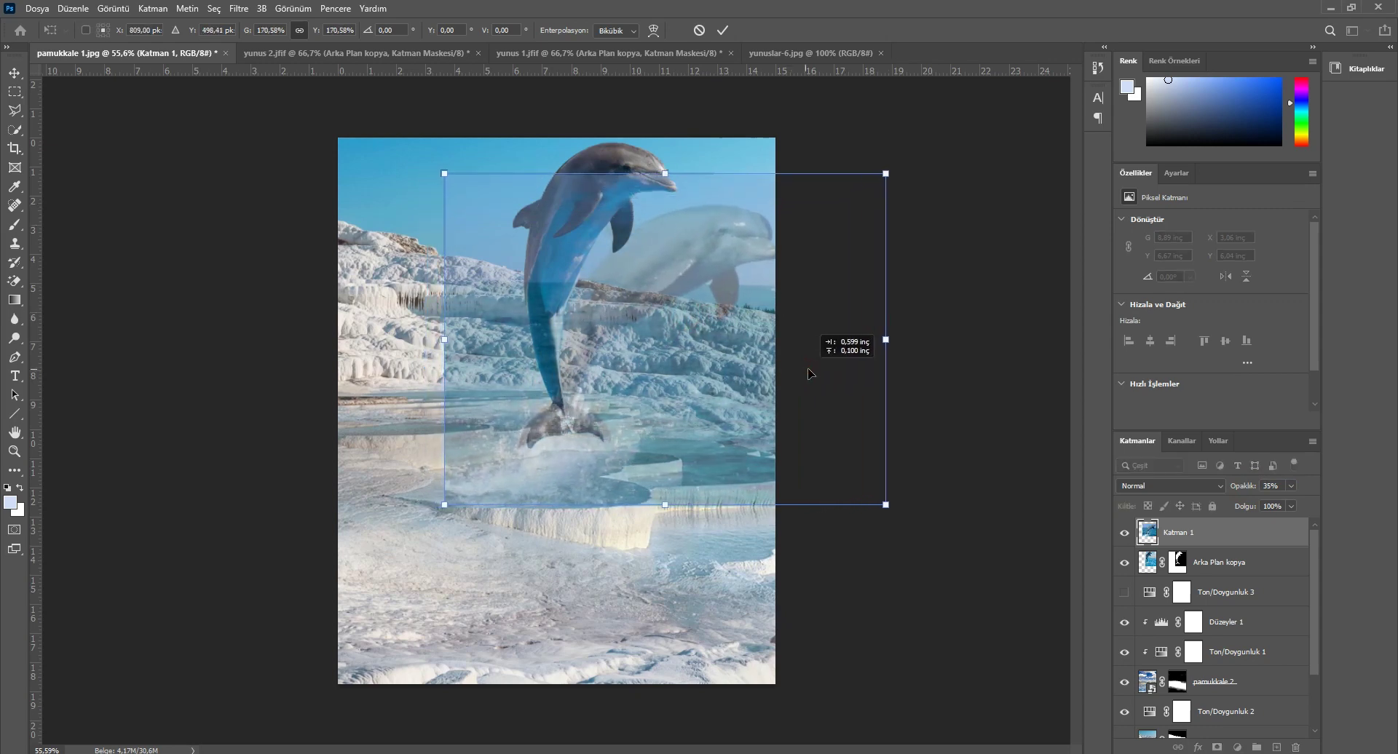
drag(442, 174, 463, 181)
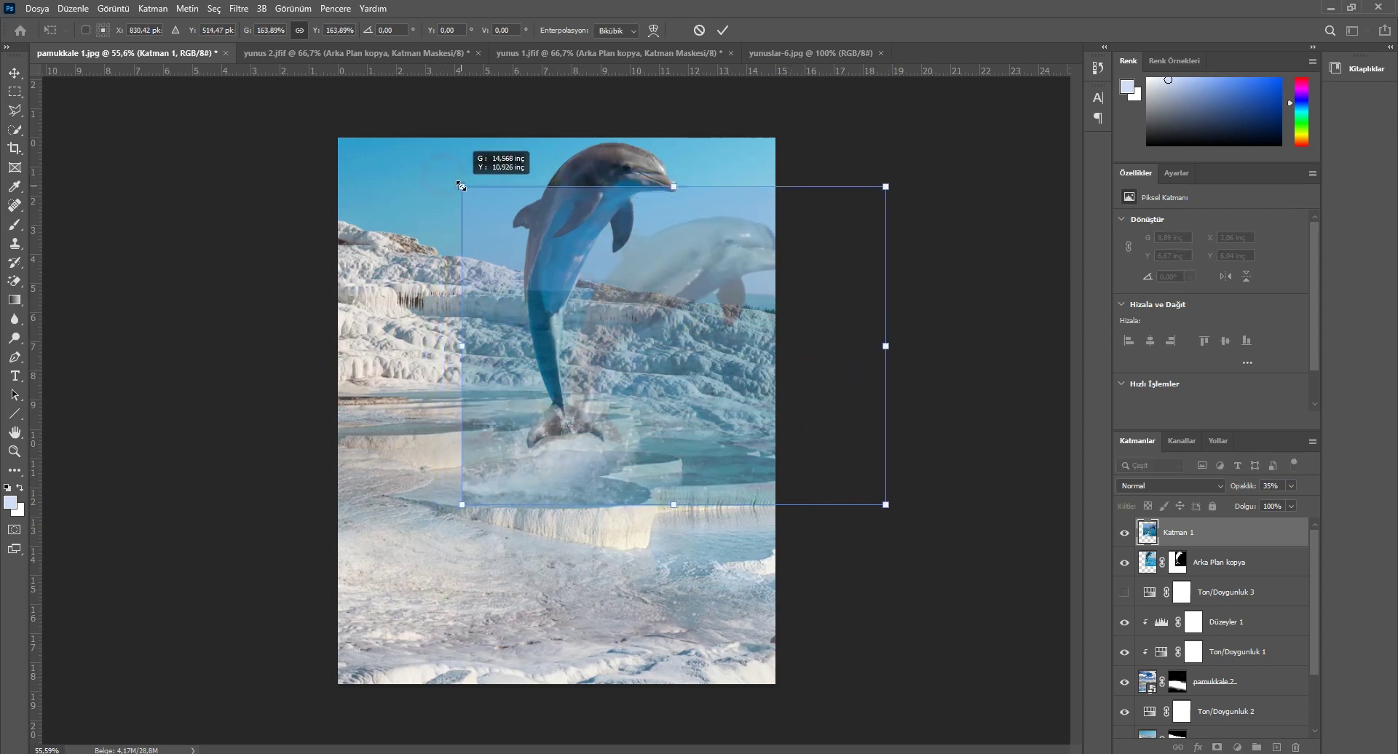
drag(731, 338, 720, 342)
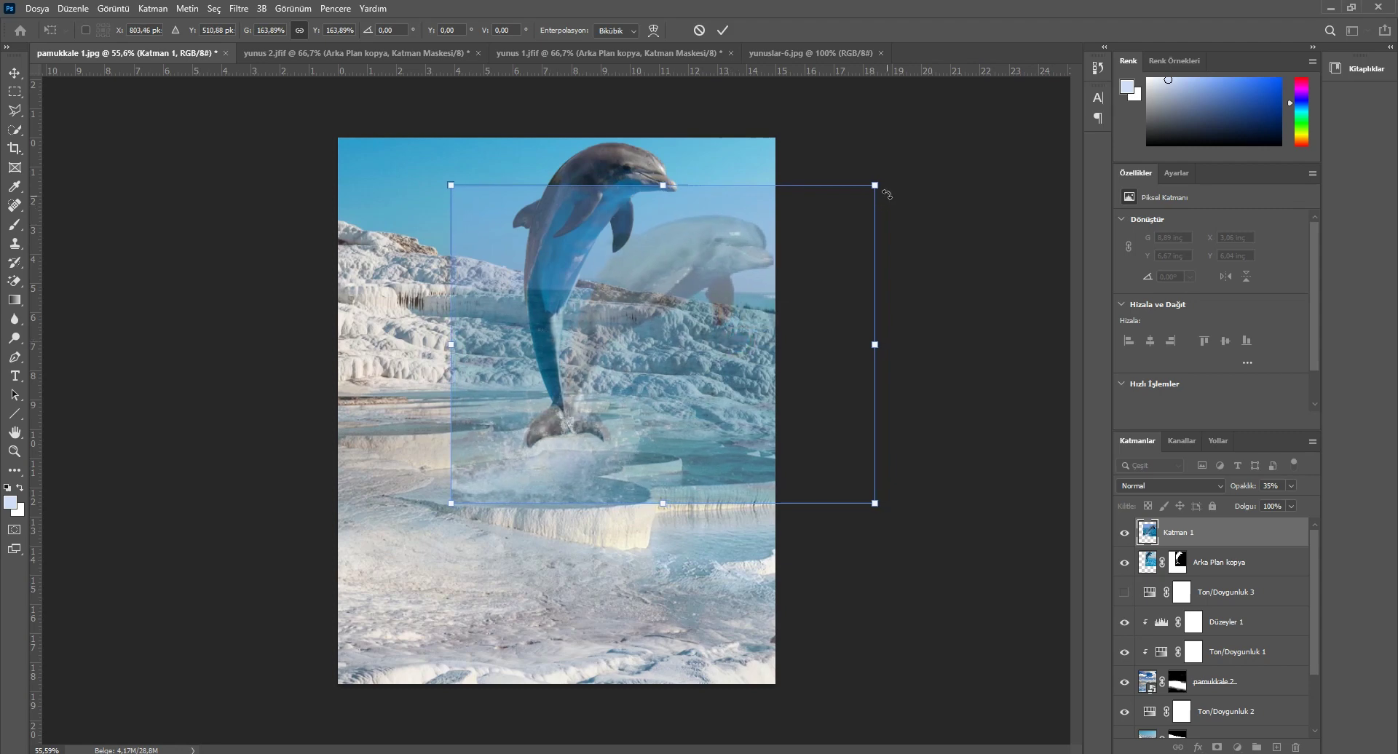
drag(874, 185, 843, 211)
drag(753, 318, 763, 311)
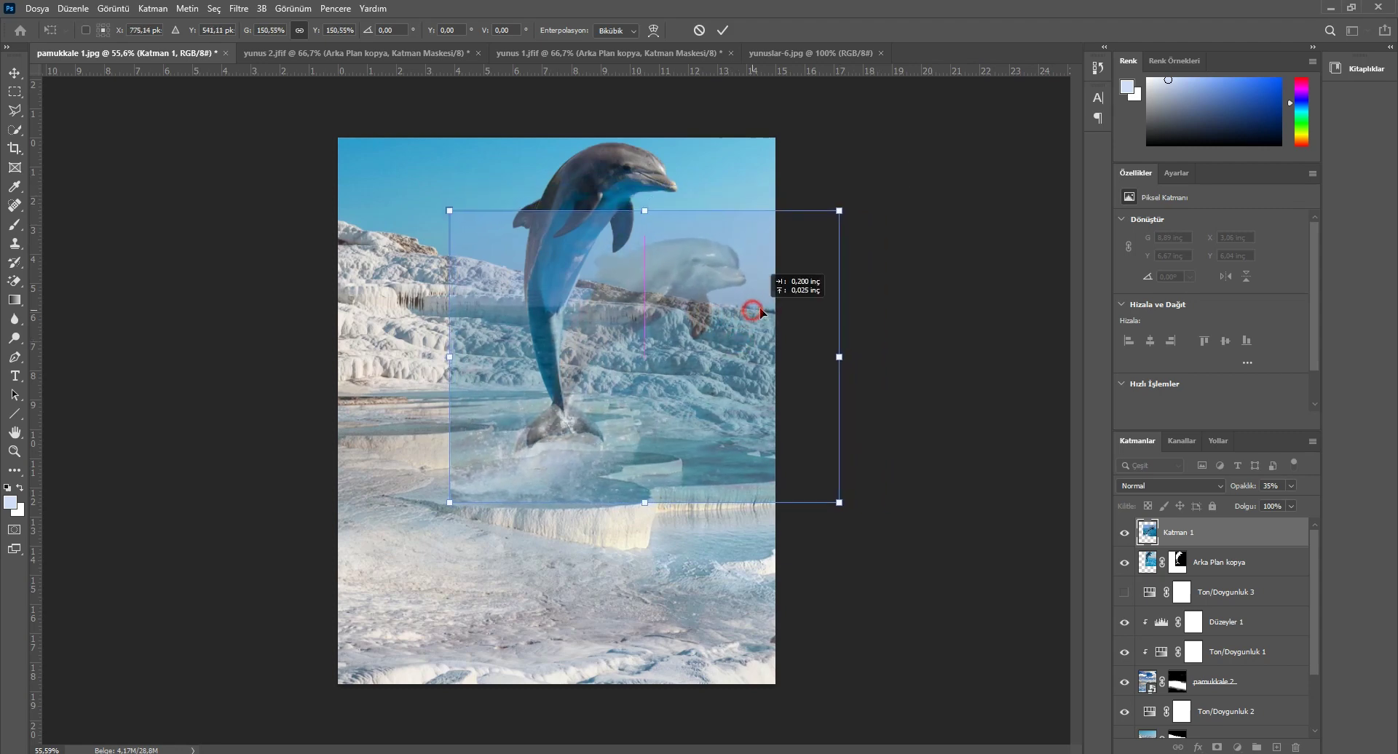
drag(763, 312, 761, 308)
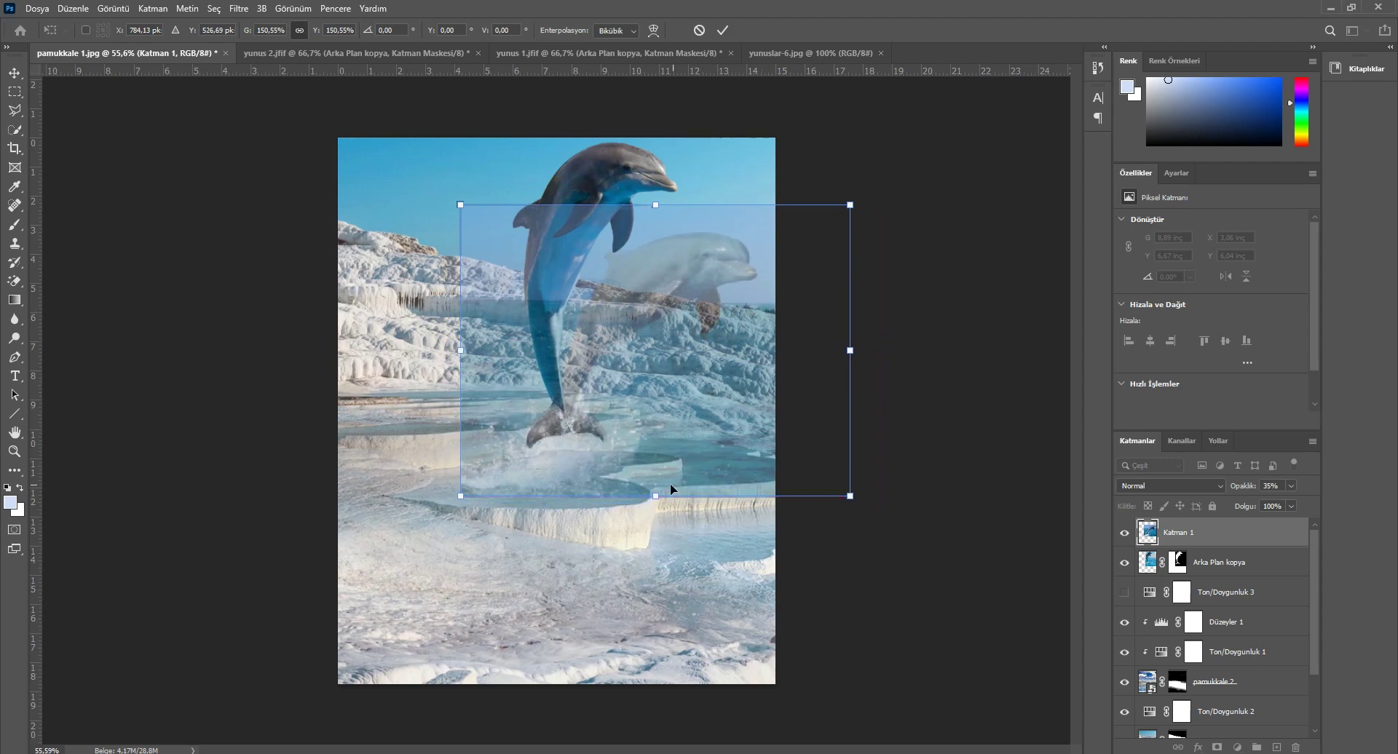
drag(654, 498, 655, 512)
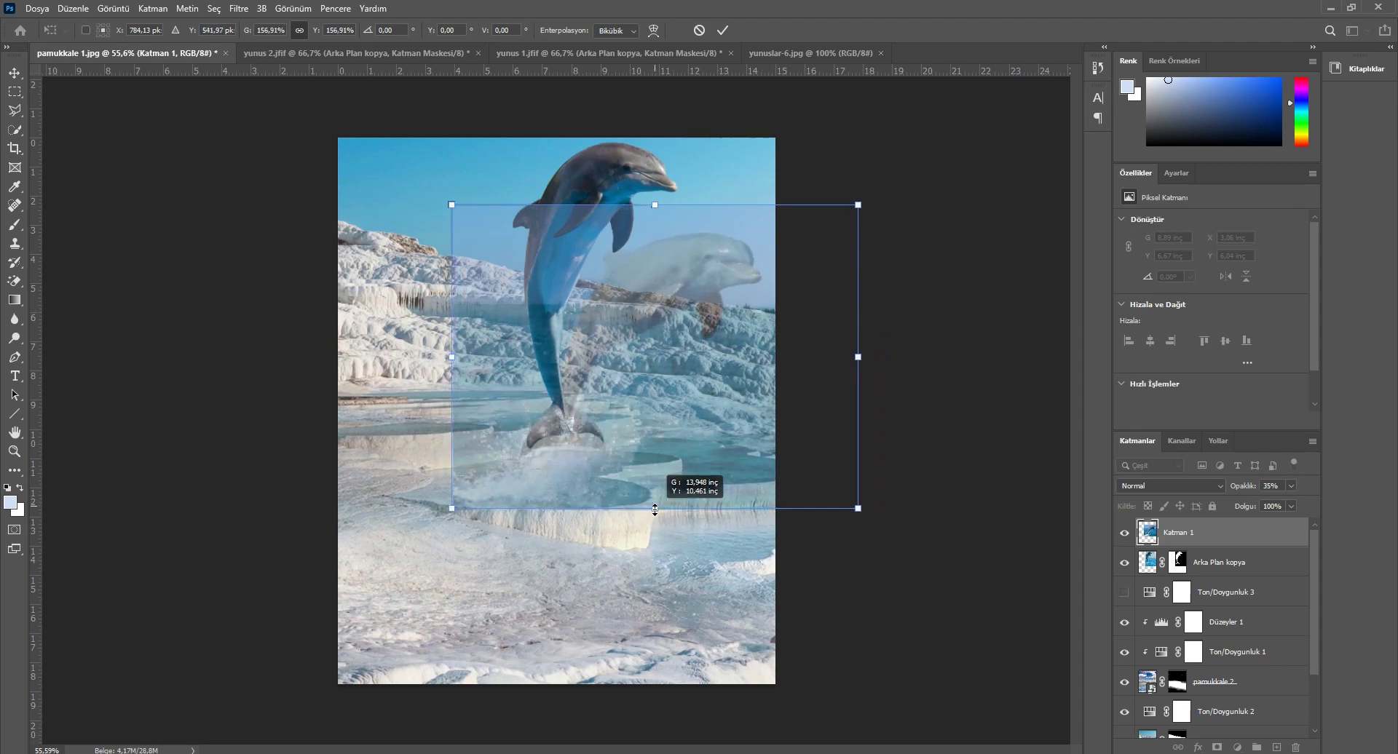
drag(654, 511, 655, 512)
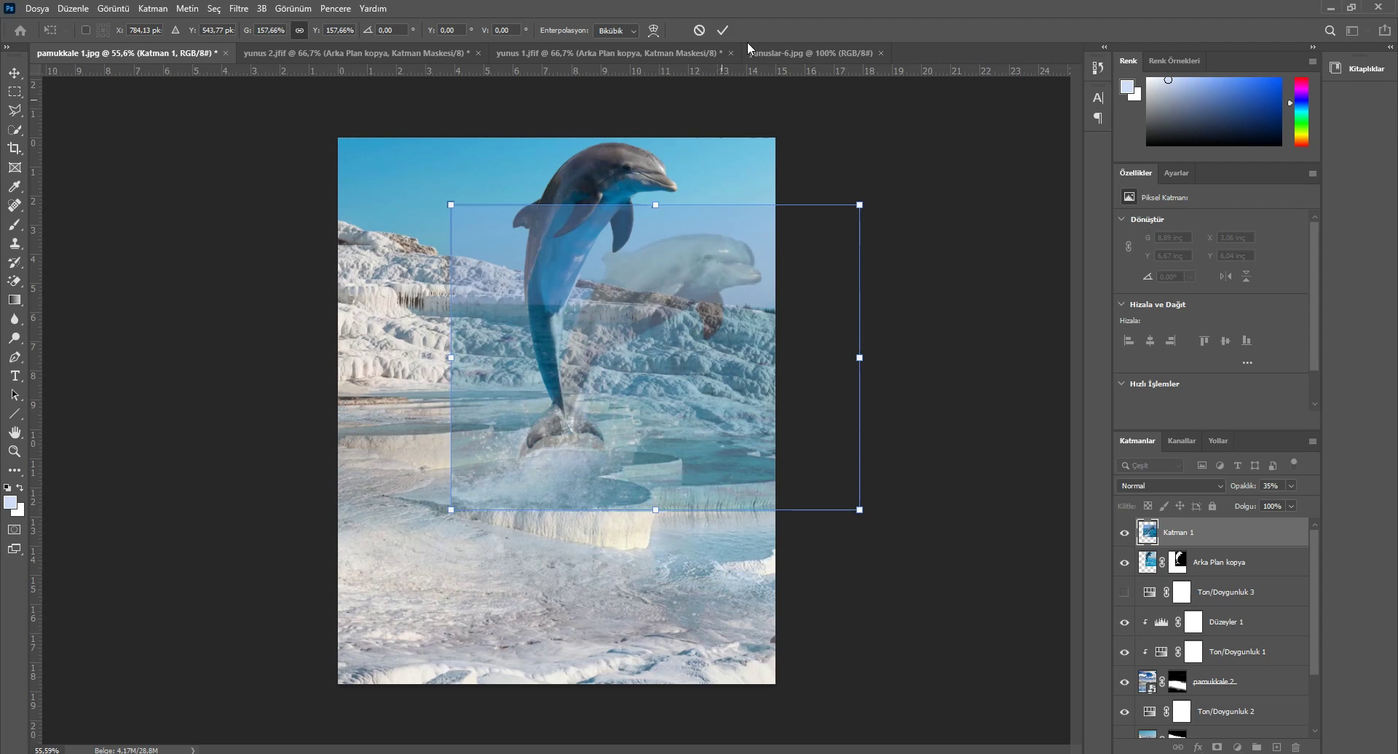
click(725, 32)
Step: Restore the sea layer to 100% opacity and add a layer mask
click(1243, 486)
text(100)
key(Return)
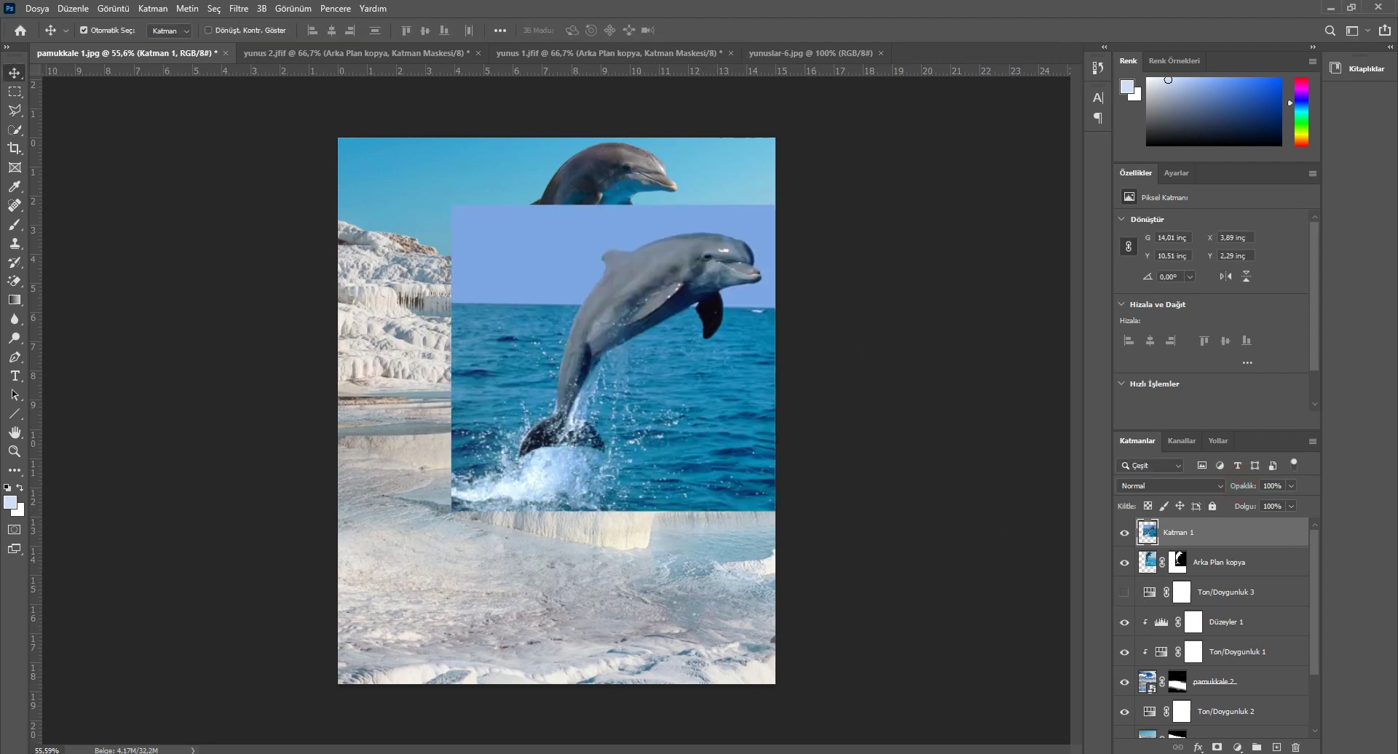
click(1217, 747)
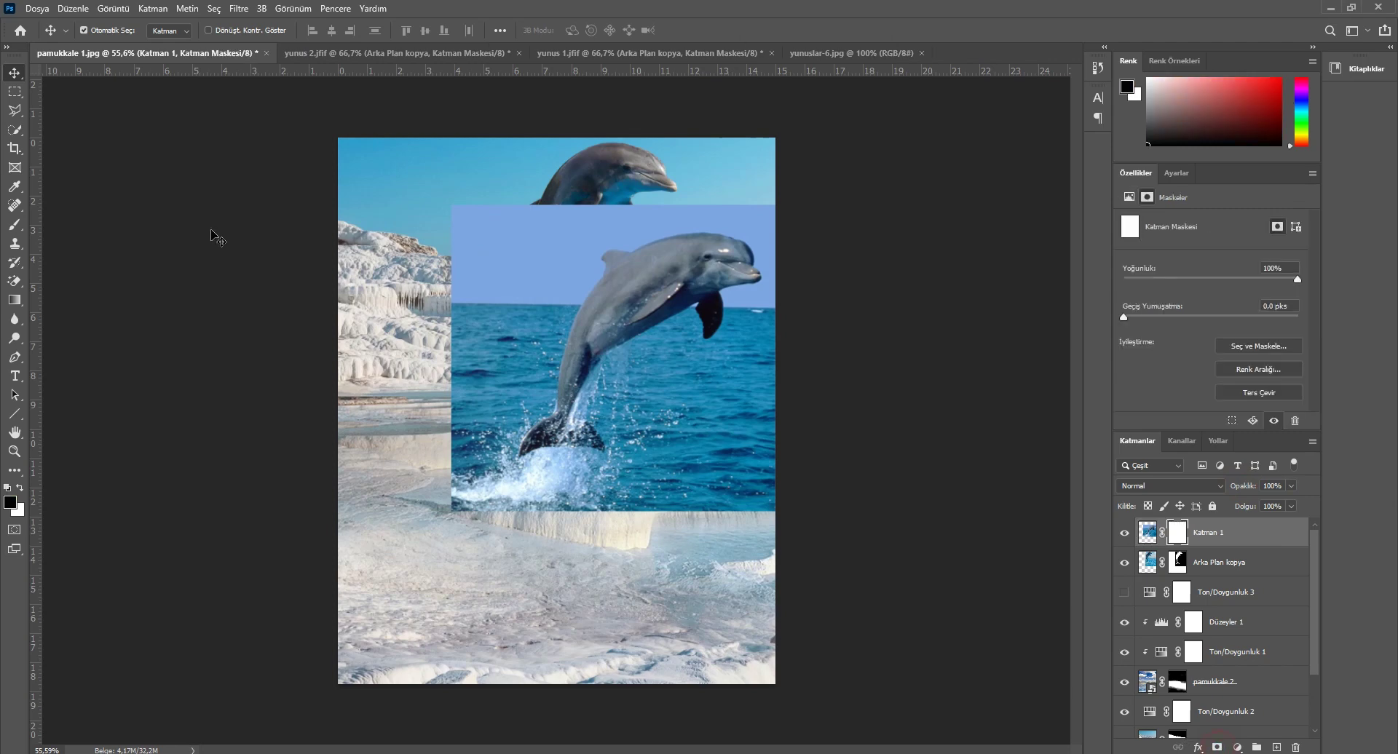
Step: Paint black on Katman 1's mask with a slightly larger brush to reveal the dolphin
click(15, 225)
drag(468, 211, 677, 211)
click(282, 30)
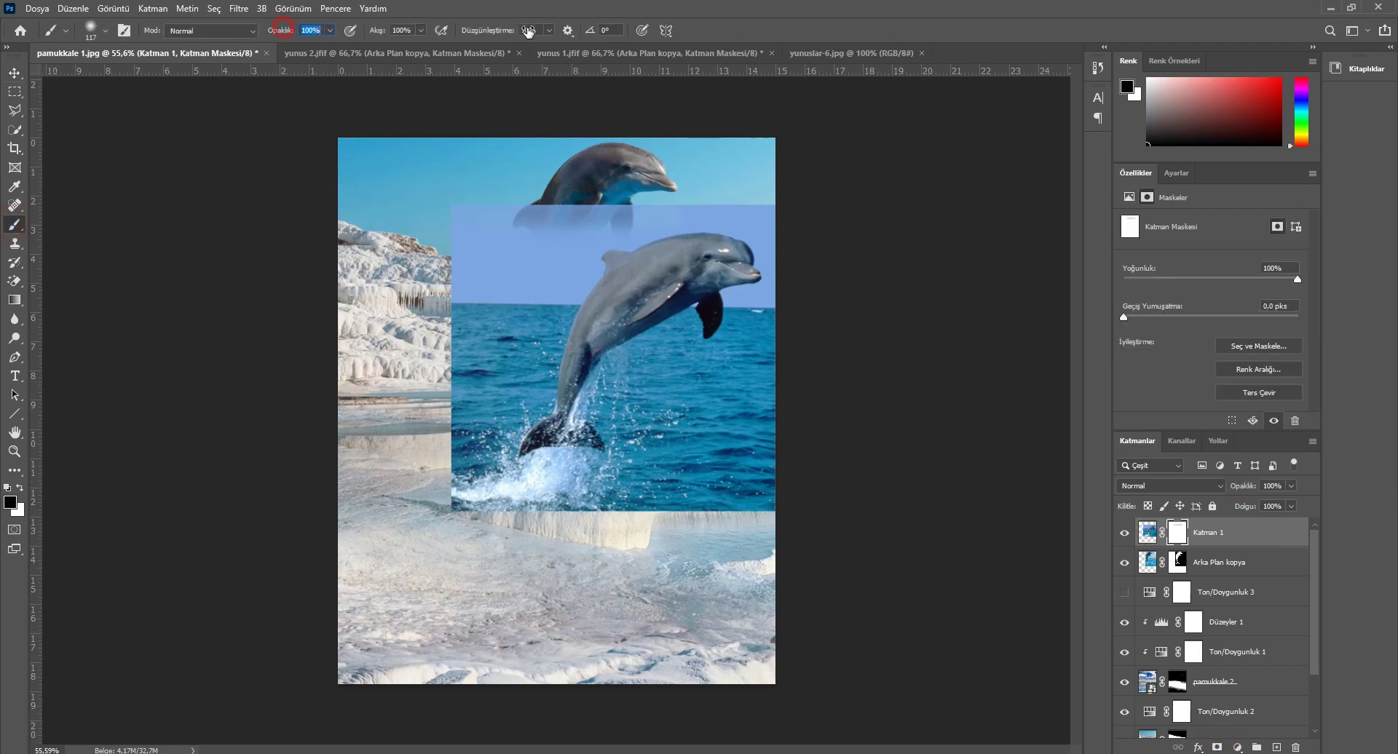
click(103, 30)
drag(150, 77, 151, 77)
mouse_move(430, 196)
mouse_down()
mouse_move(874, 228)
mouse_move(880, 250)
mouse_move(434, 261)
mouse_move(812, 282)
mouse_move(489, 288)
mouse_move(486, 312)
mouse_move(593, 331)
mouse_move(666, 385)
mouse_move(770, 393)
mouse_move(749, 444)
mouse_move(684, 474)
mouse_move(680, 515)
mouse_move(615, 537)
mouse_move(653, 536)
mouse_move(586, 537)
mouse_move(496, 566)
mouse_up()
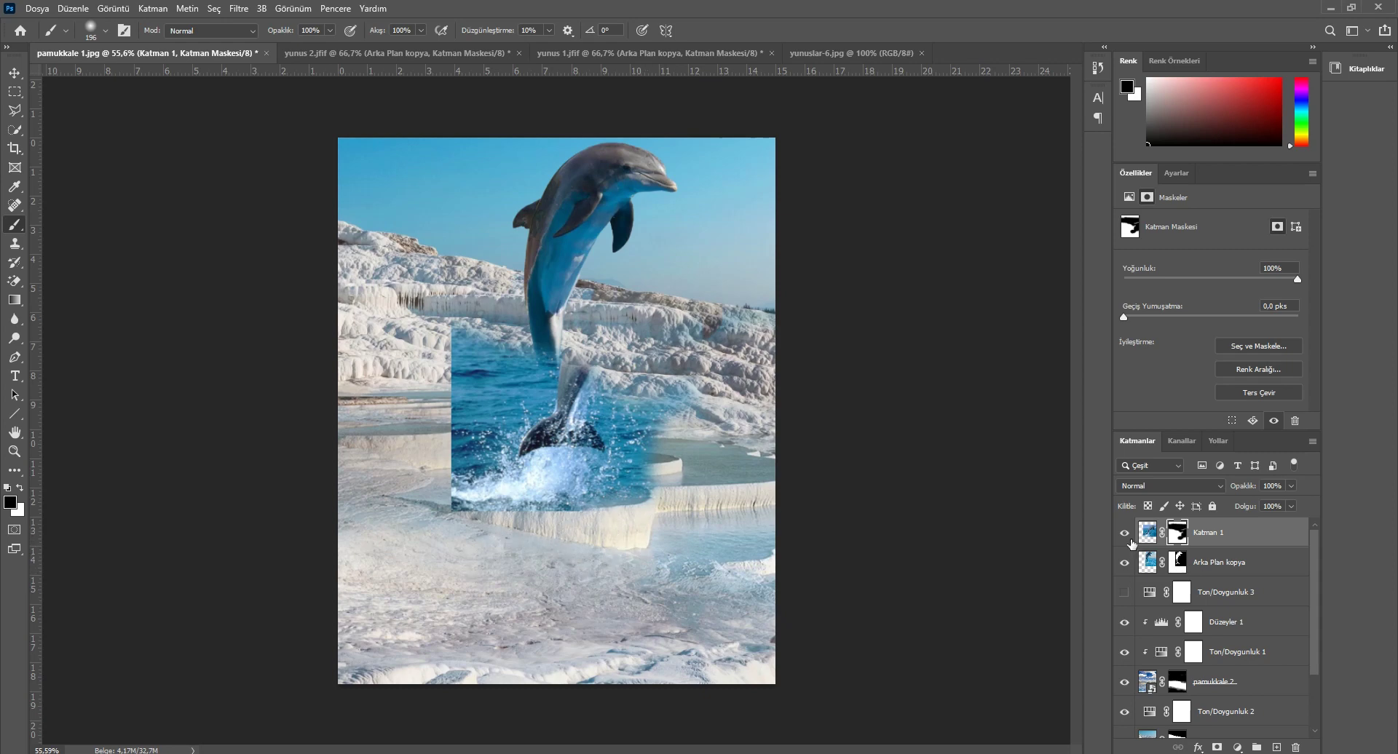
Step: Hide the Katman 1 sea layer and the pamukkale 2 layer
click(1125, 535)
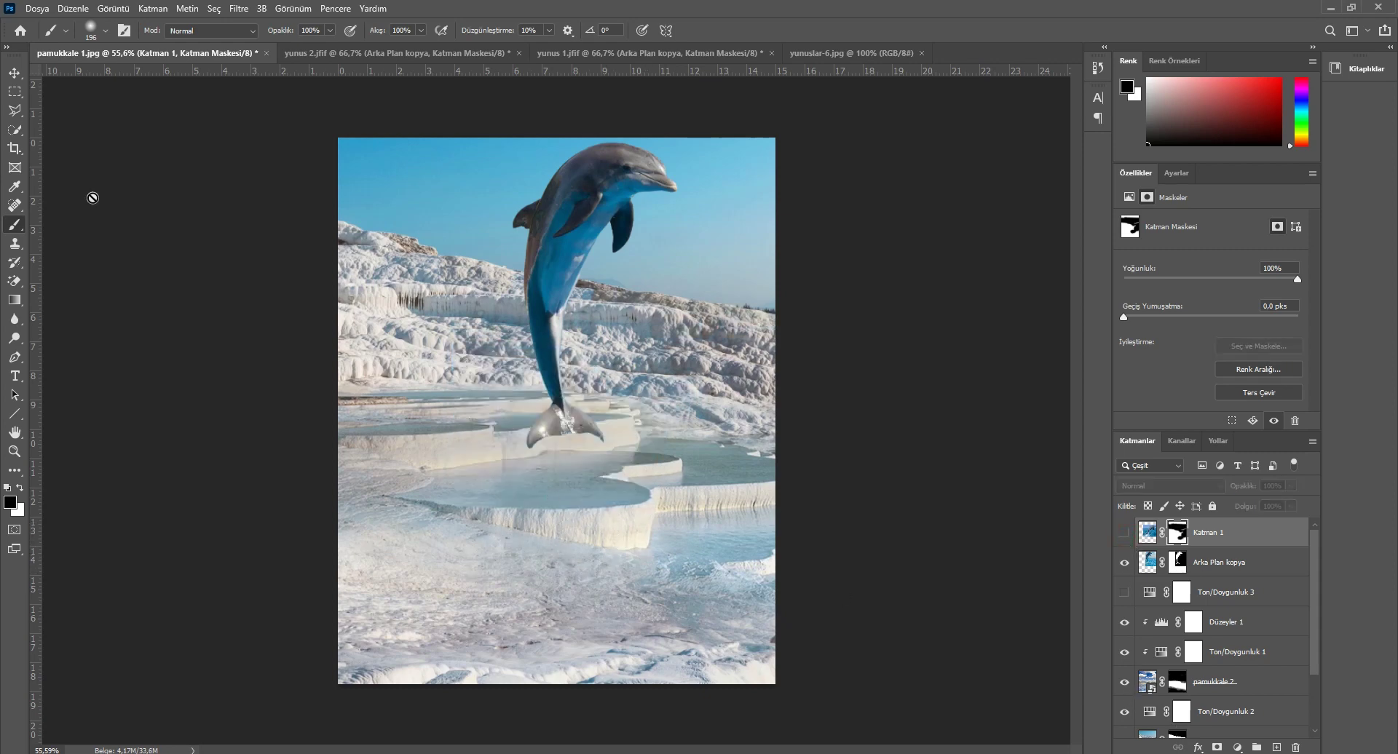
click(15, 73)
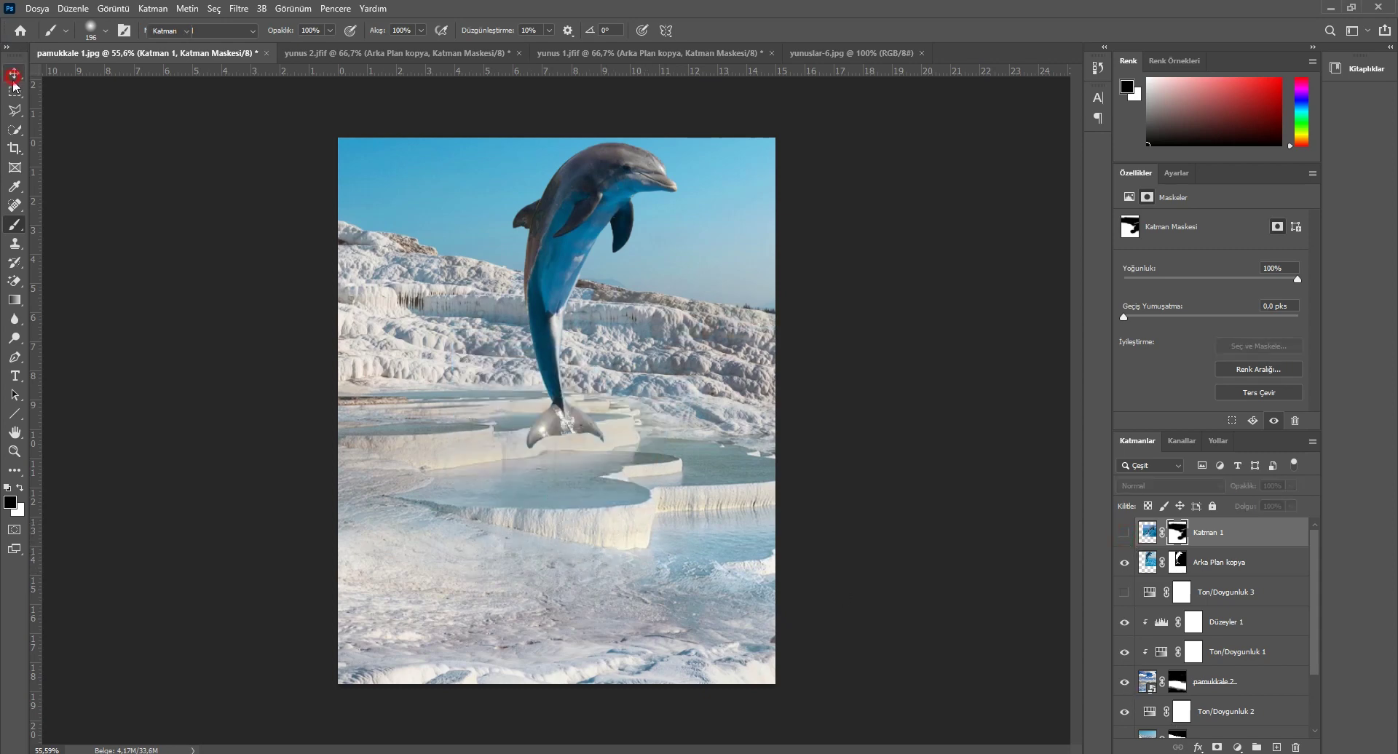
click(579, 502)
click(1125, 682)
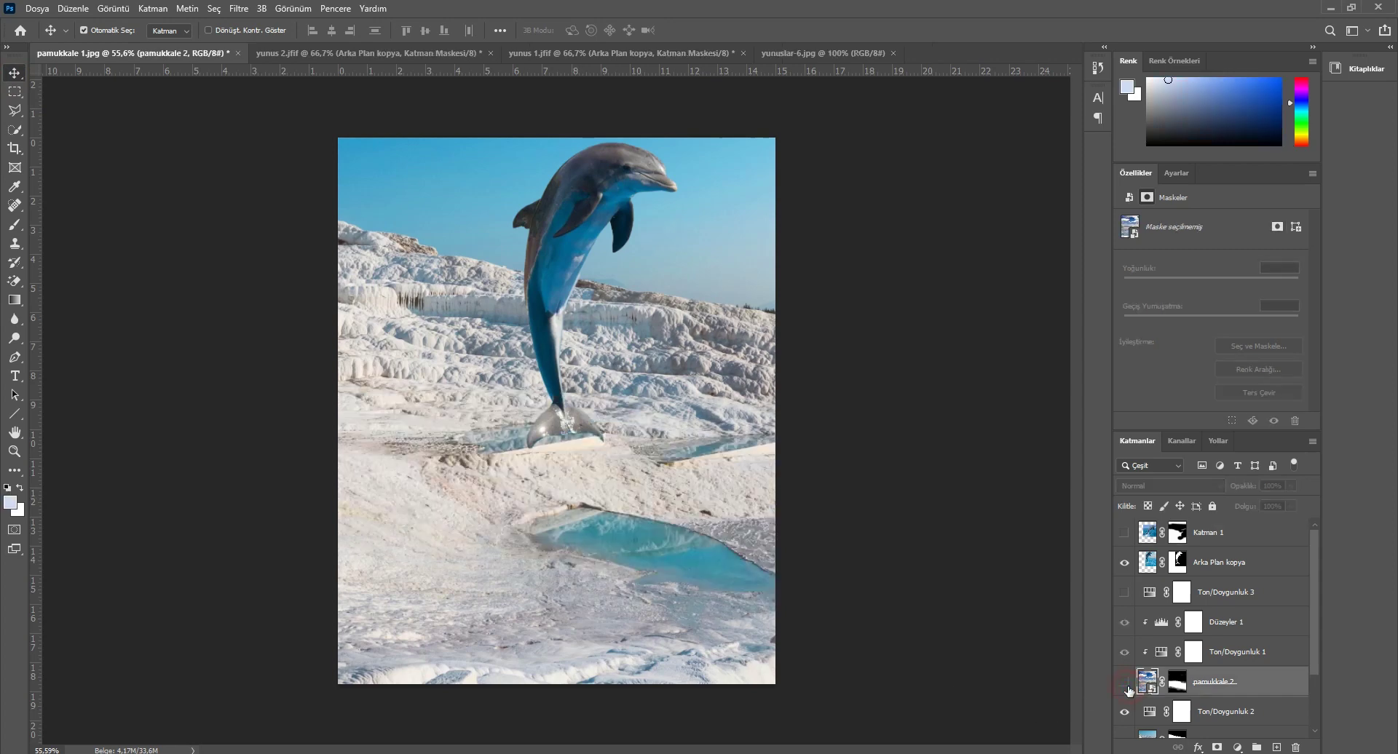
Step: Show pamukkale 2 again and quick-select its lower terrace foreground
click(1125, 684)
click(1149, 683)
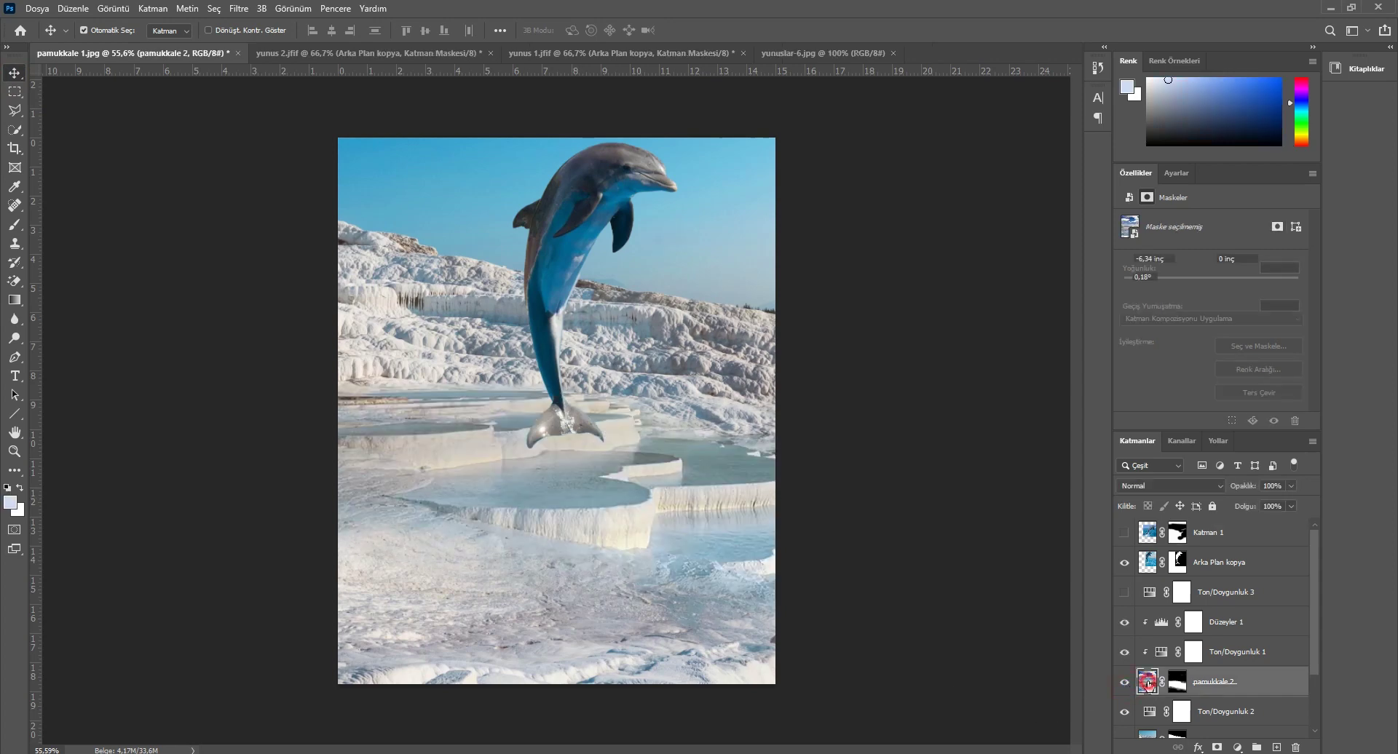
click(16, 131)
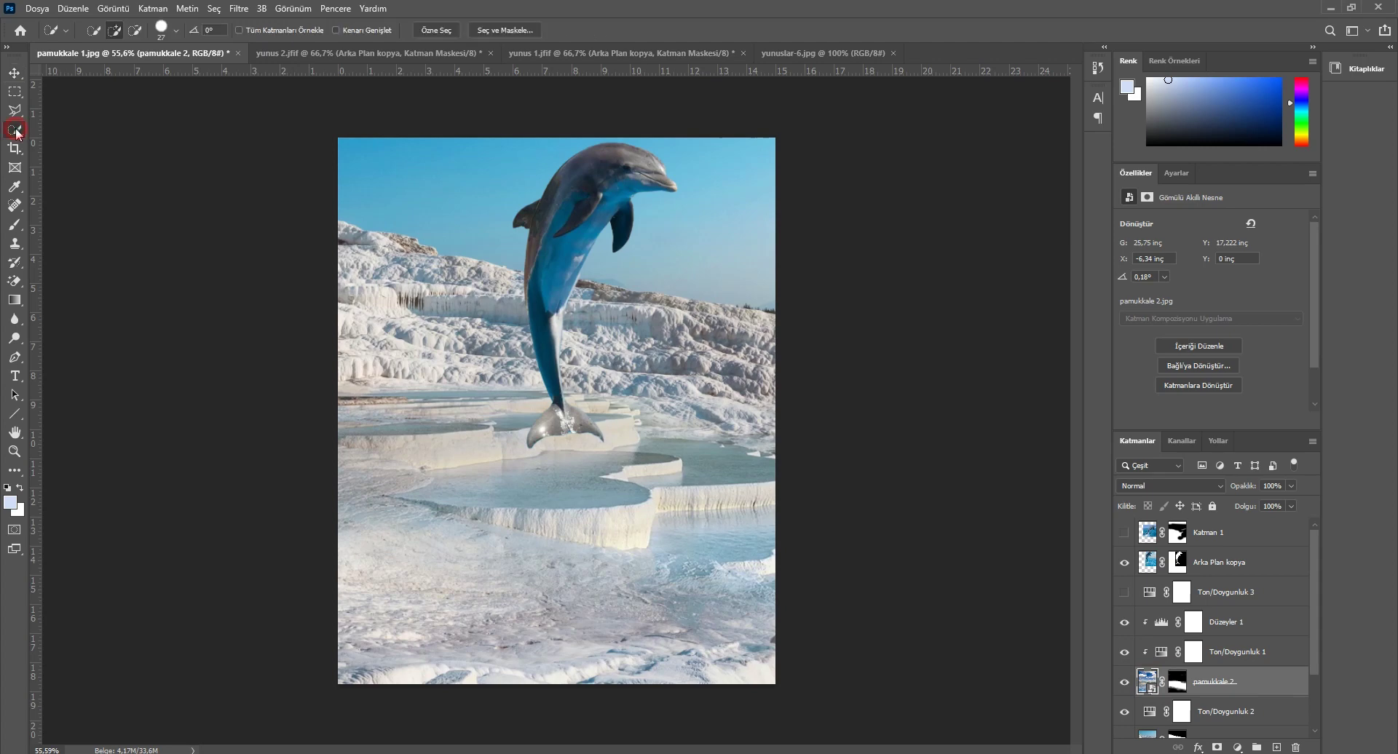
mouse_move(504, 519)
mouse_down()
mouse_move(450, 512)
mouse_move(633, 520)
mouse_up()
drag(564, 533, 381, 514)
mouse_move(621, 573)
mouse_down()
mouse_move(670, 554)
mouse_move(720, 583)
mouse_move(589, 638)
mouse_up()
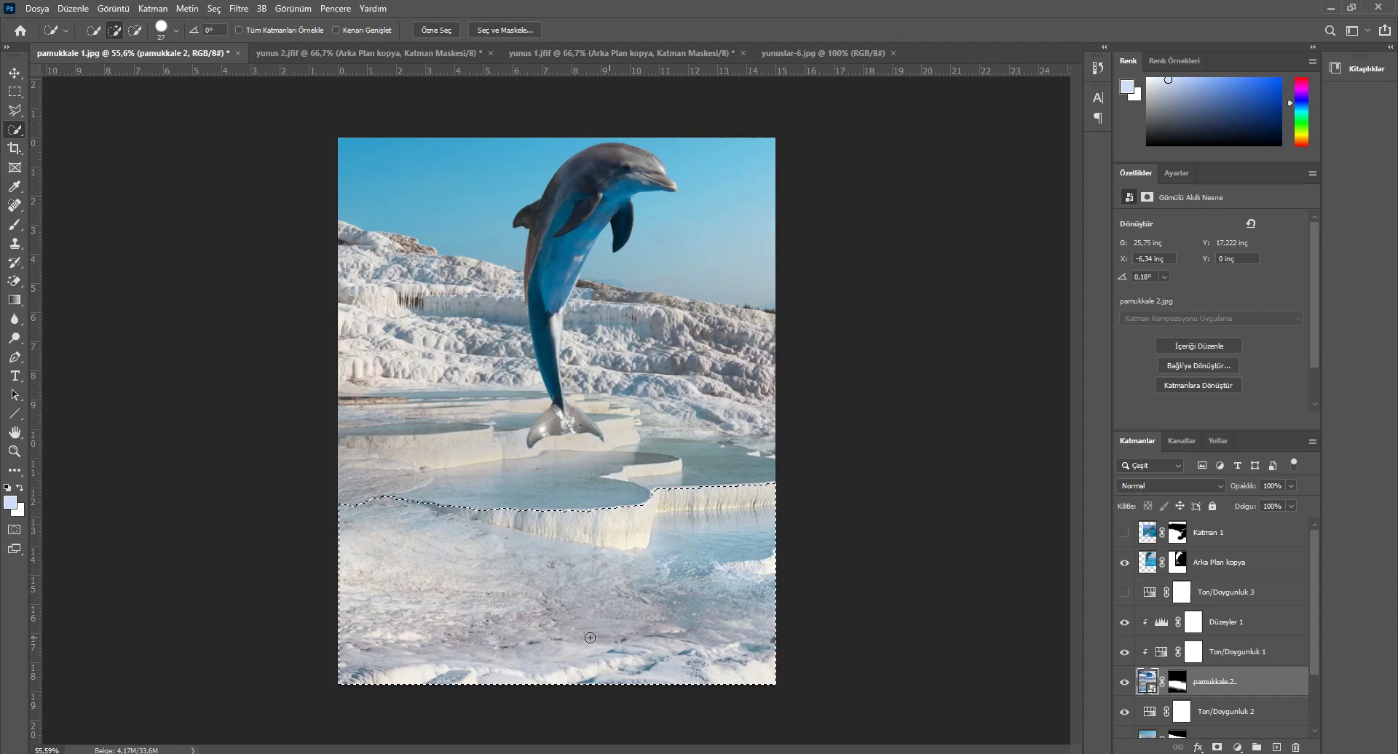
Step: Refine the selection in Select and Mask, outputting a new layer with layer mask
click(495, 30)
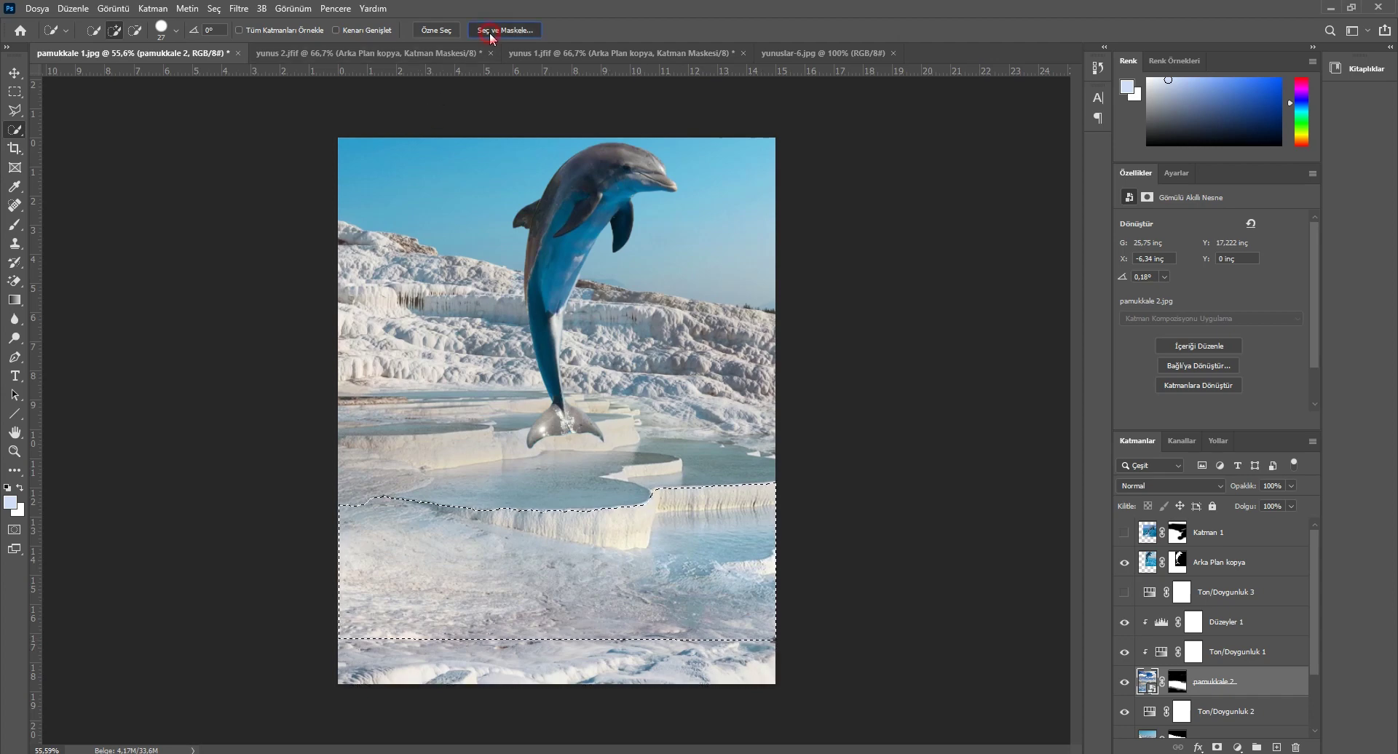
click(1272, 685)
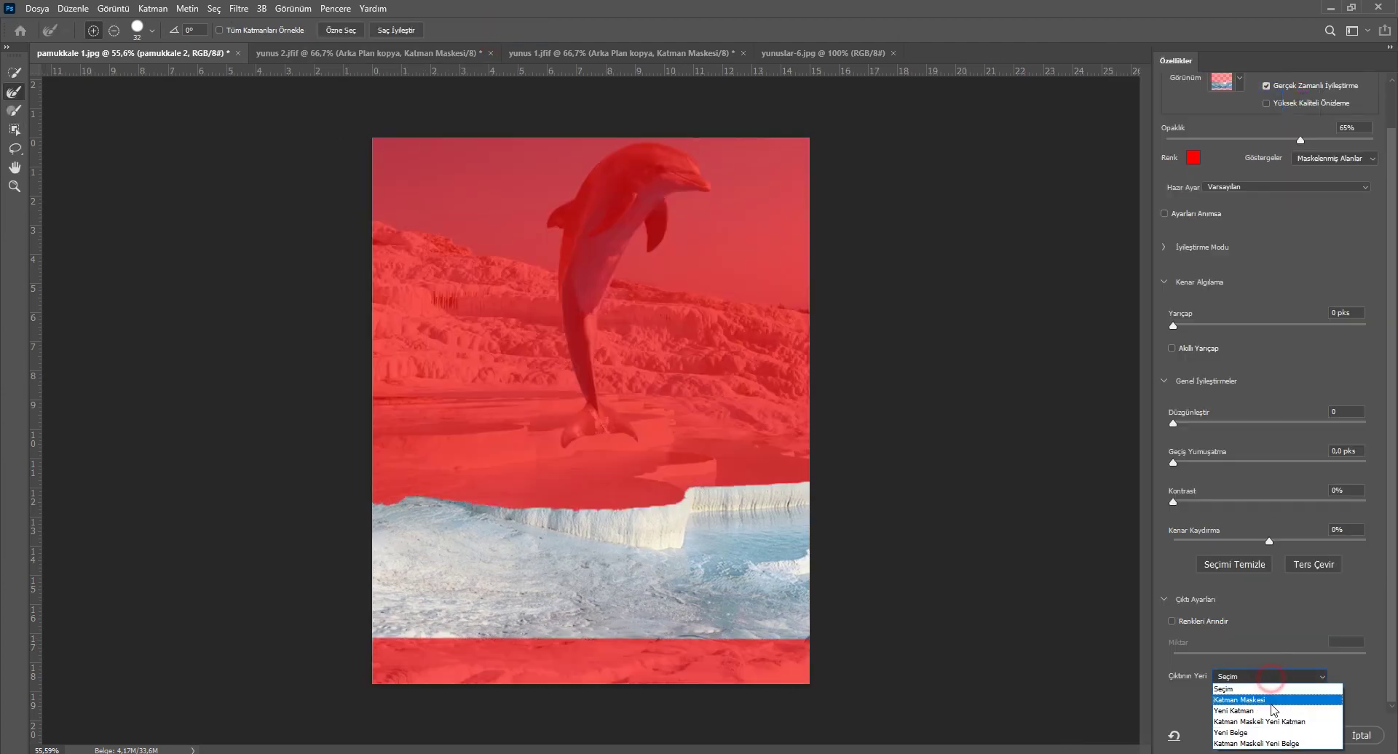
click(1273, 723)
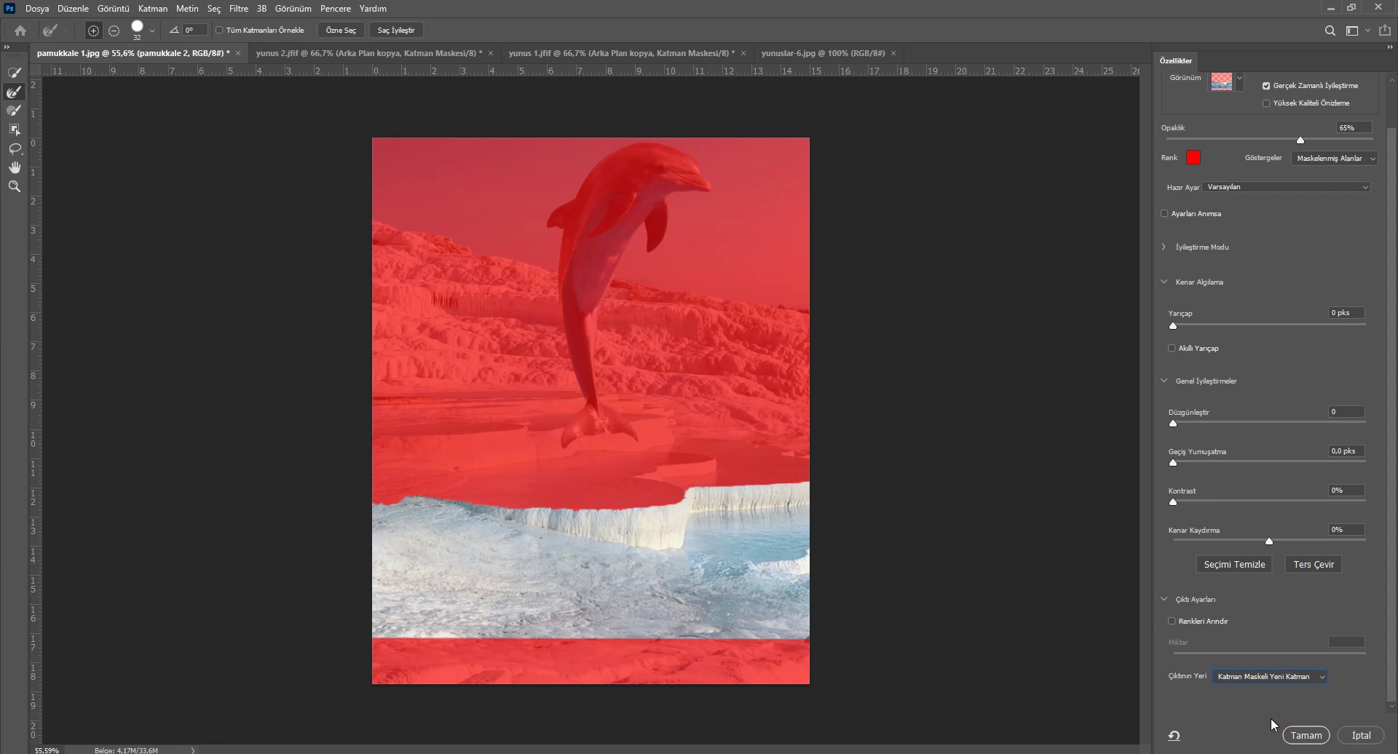
click(1306, 736)
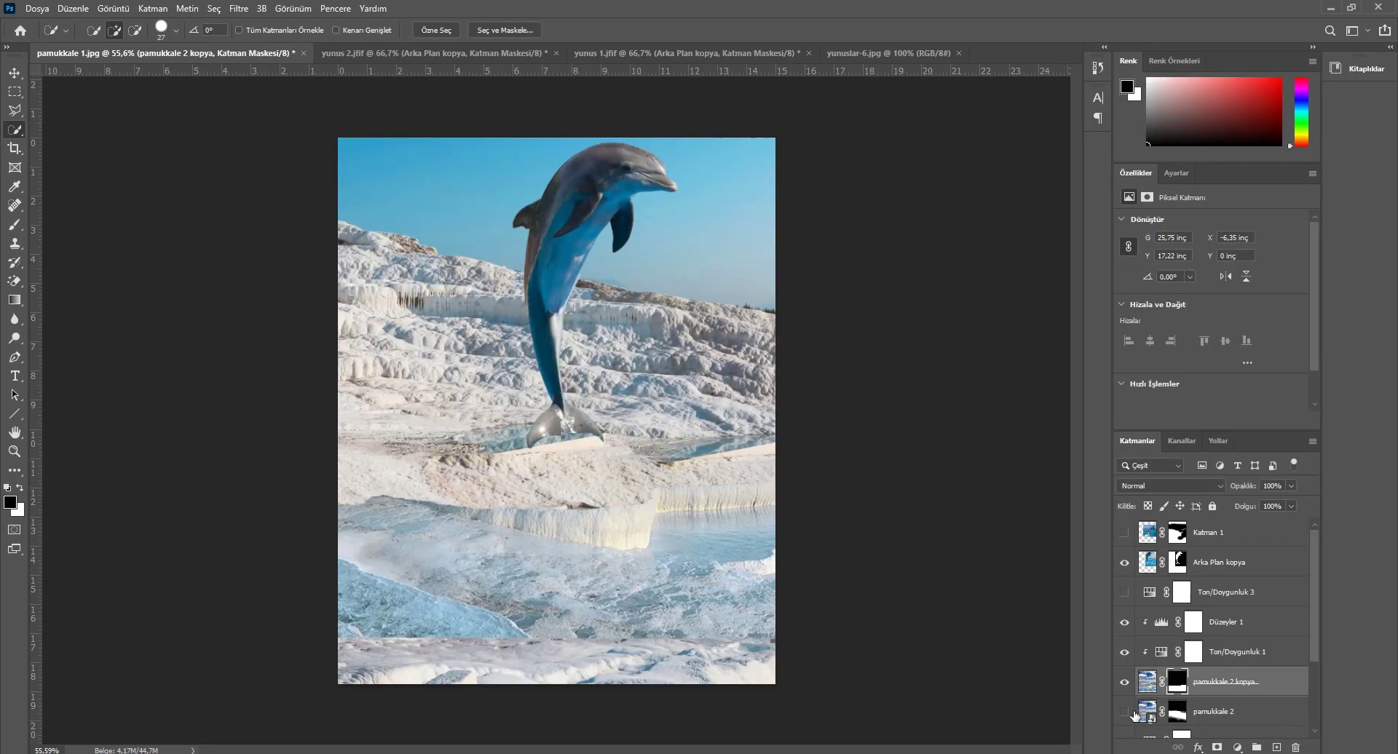
Step: Show pamukkale 2 and Katman 1, and move Katman 1 below pamukkale 2 kopya
click(1127, 712)
click(1125, 534)
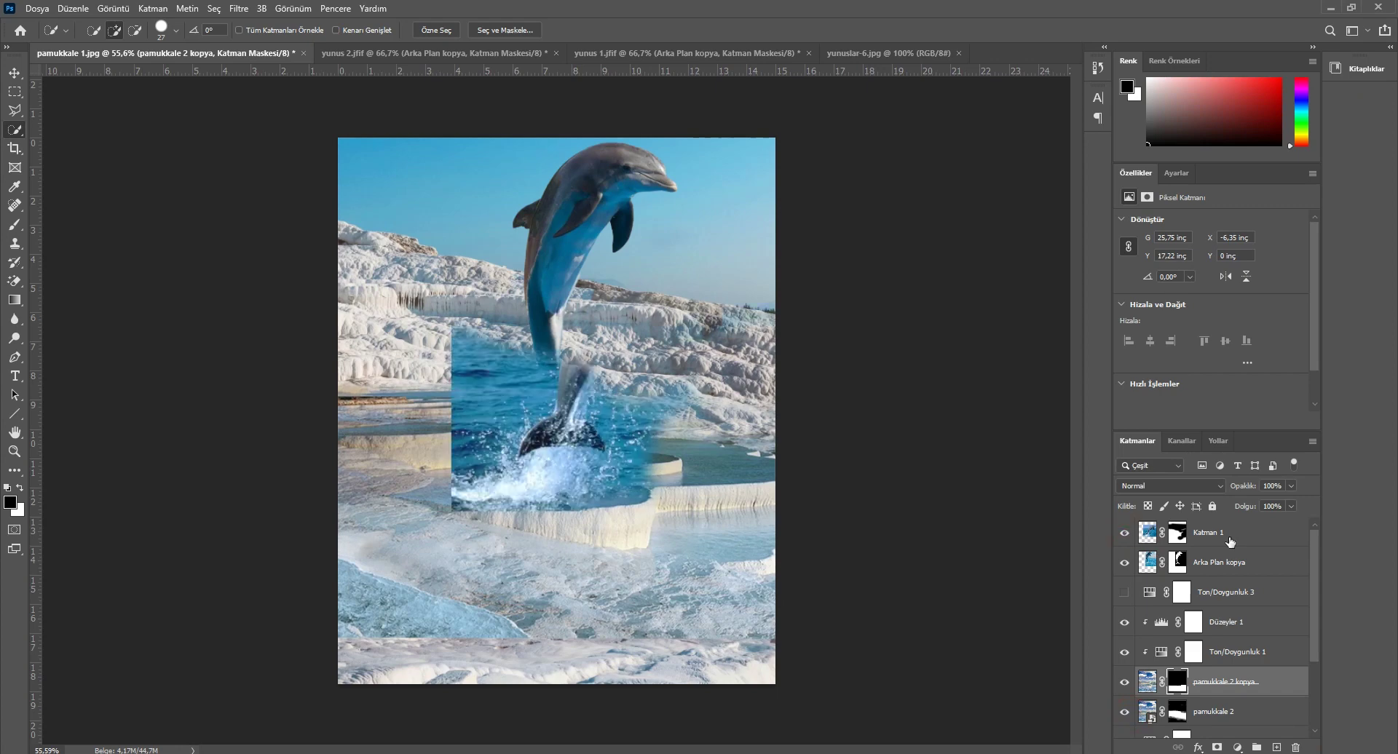
drag(1236, 552, 1235, 696)
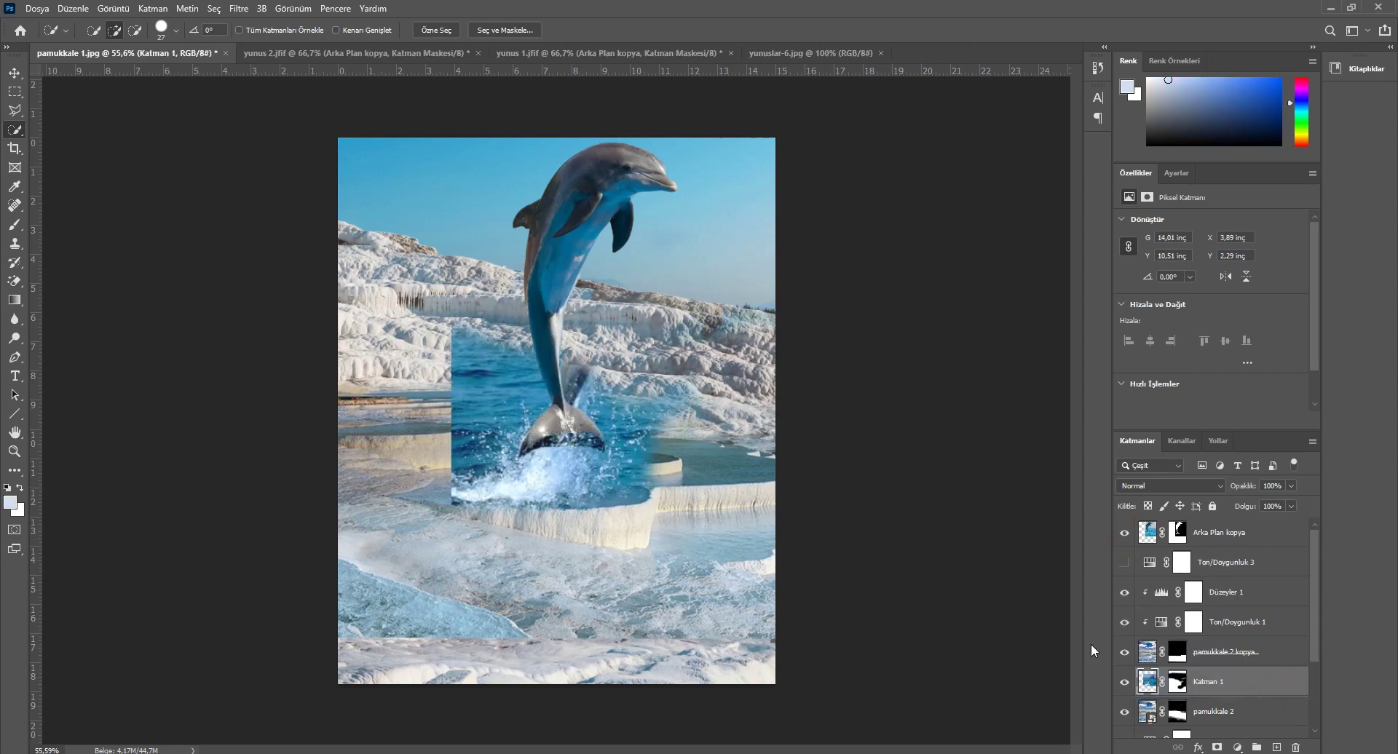
scroll(635, 452, up, 3)
scroll(635, 452, up, 2)
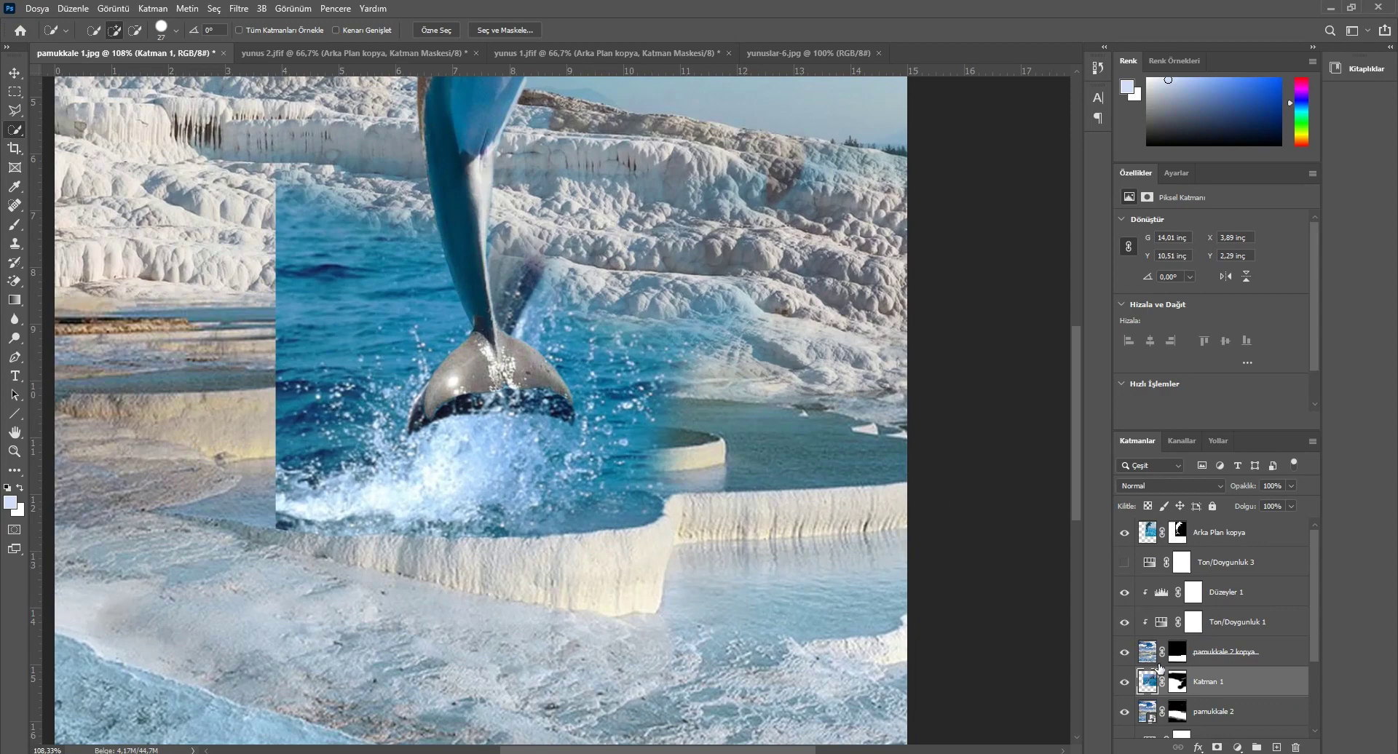
Step: Paint black on Katman 1's mask to hide the water above and beside the splash
click(1176, 682)
click(14, 223)
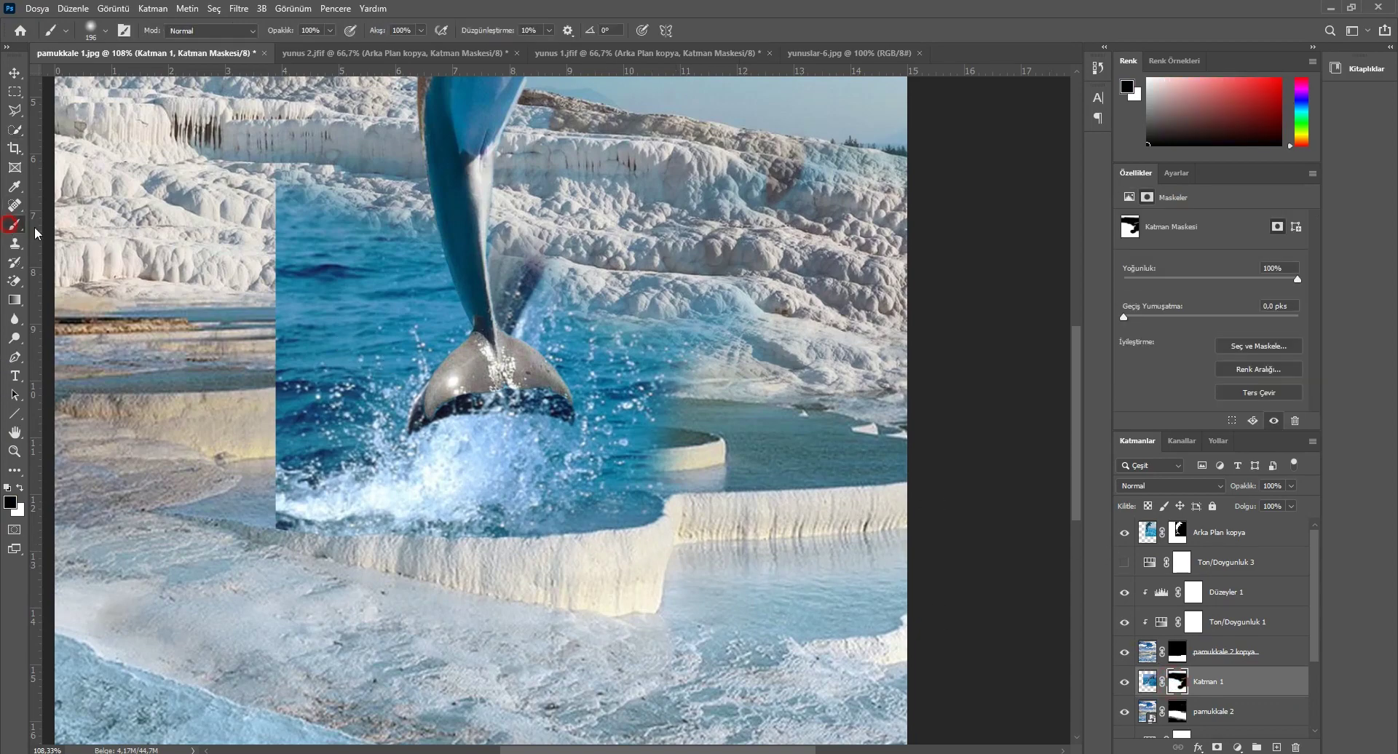
mouse_move(328, 241)
mouse_down()
mouse_move(344, 175)
mouse_move(506, 302)
mouse_up()
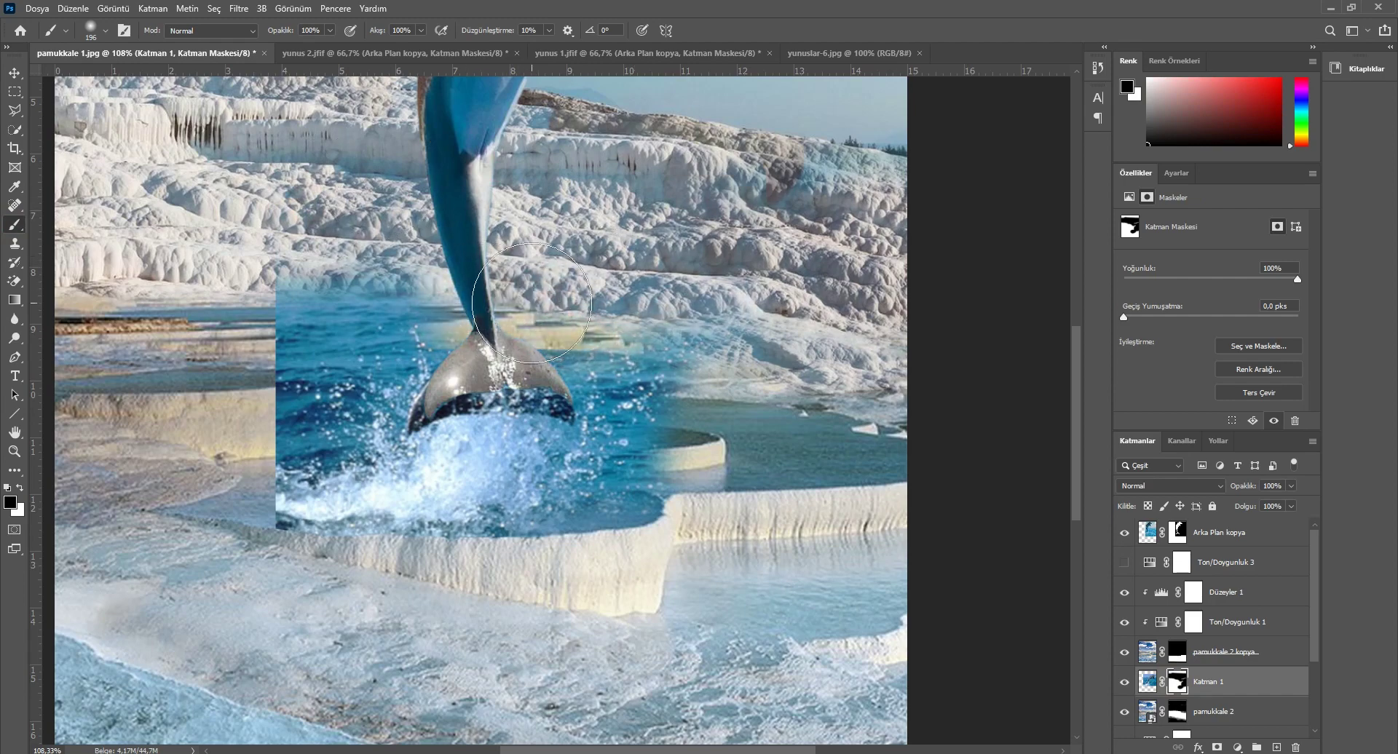
mouse_move(506, 302)
mouse_down()
mouse_move(640, 364)
mouse_move(755, 376)
mouse_move(692, 415)
mouse_move(589, 394)
mouse_move(728, 426)
mouse_move(690, 436)
mouse_move(699, 444)
mouse_move(575, 407)
mouse_move(415, 328)
mouse_move(424, 299)
mouse_move(320, 320)
mouse_move(335, 378)
mouse_move(305, 423)
mouse_move(382, 311)
mouse_move(379, 364)
mouse_move(306, 436)
mouse_move(214, 473)
mouse_move(233, 371)
mouse_move(305, 320)
mouse_move(343, 445)
mouse_move(214, 536)
mouse_move(382, 588)
mouse_move(469, 592)
mouse_move(546, 640)
mouse_move(514, 583)
mouse_up()
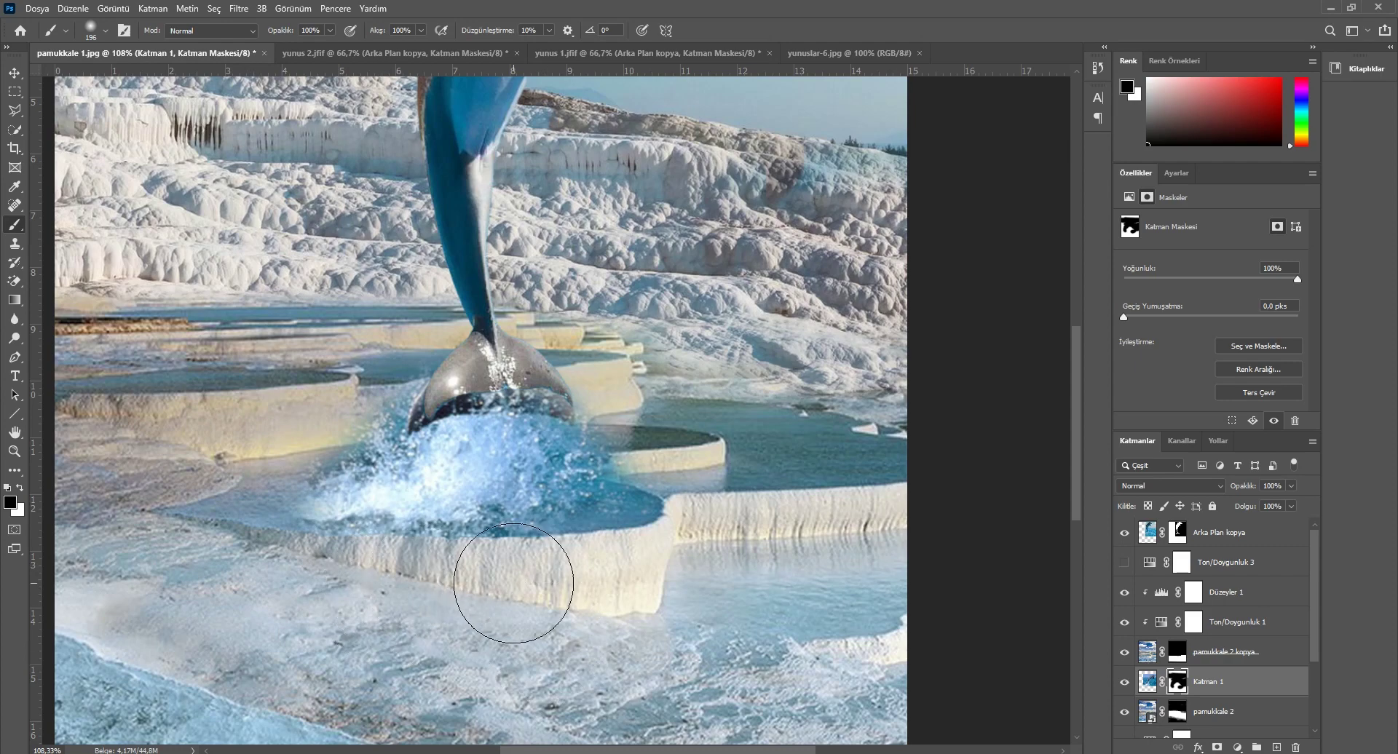
click(13, 75)
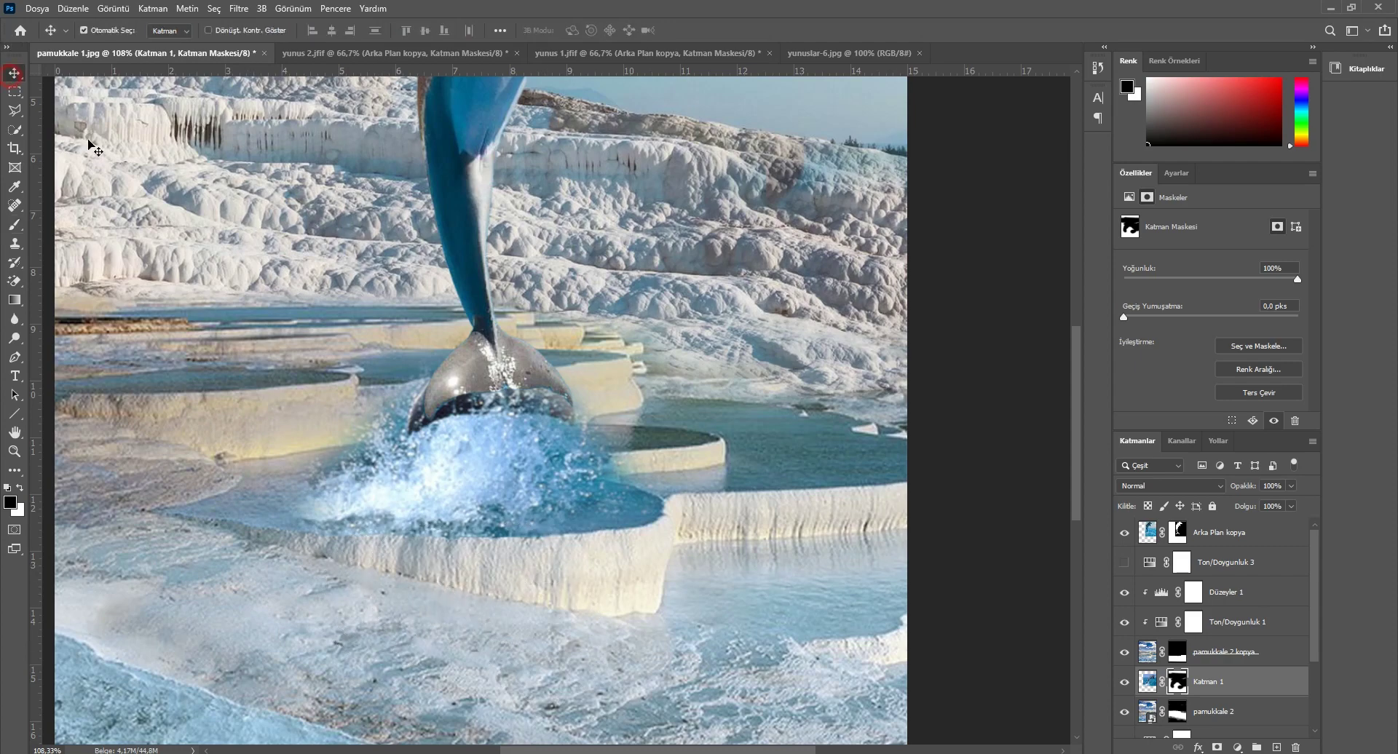
Step: Scale the splash layer to about 102.5% and nudge it under the dolphin's tail
key(ctrl+t)
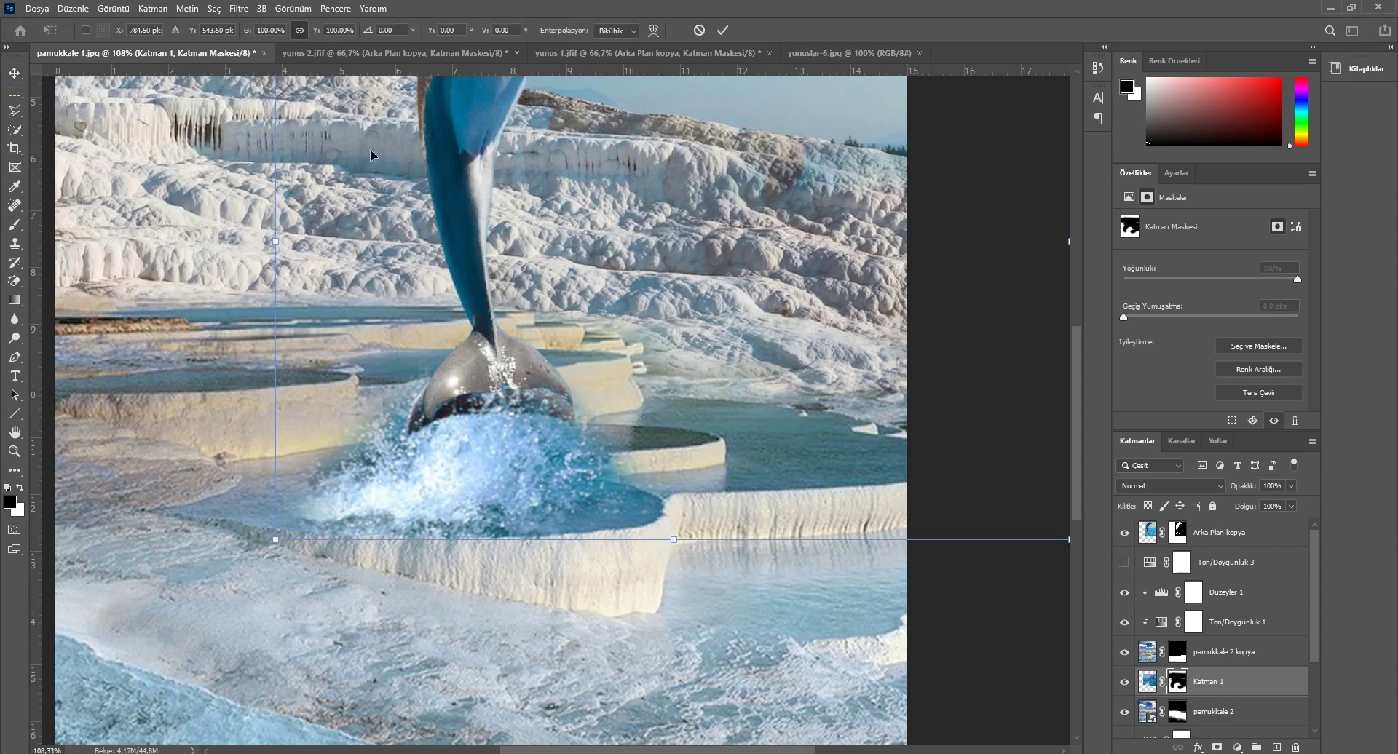
drag(247, 33, 251, 33)
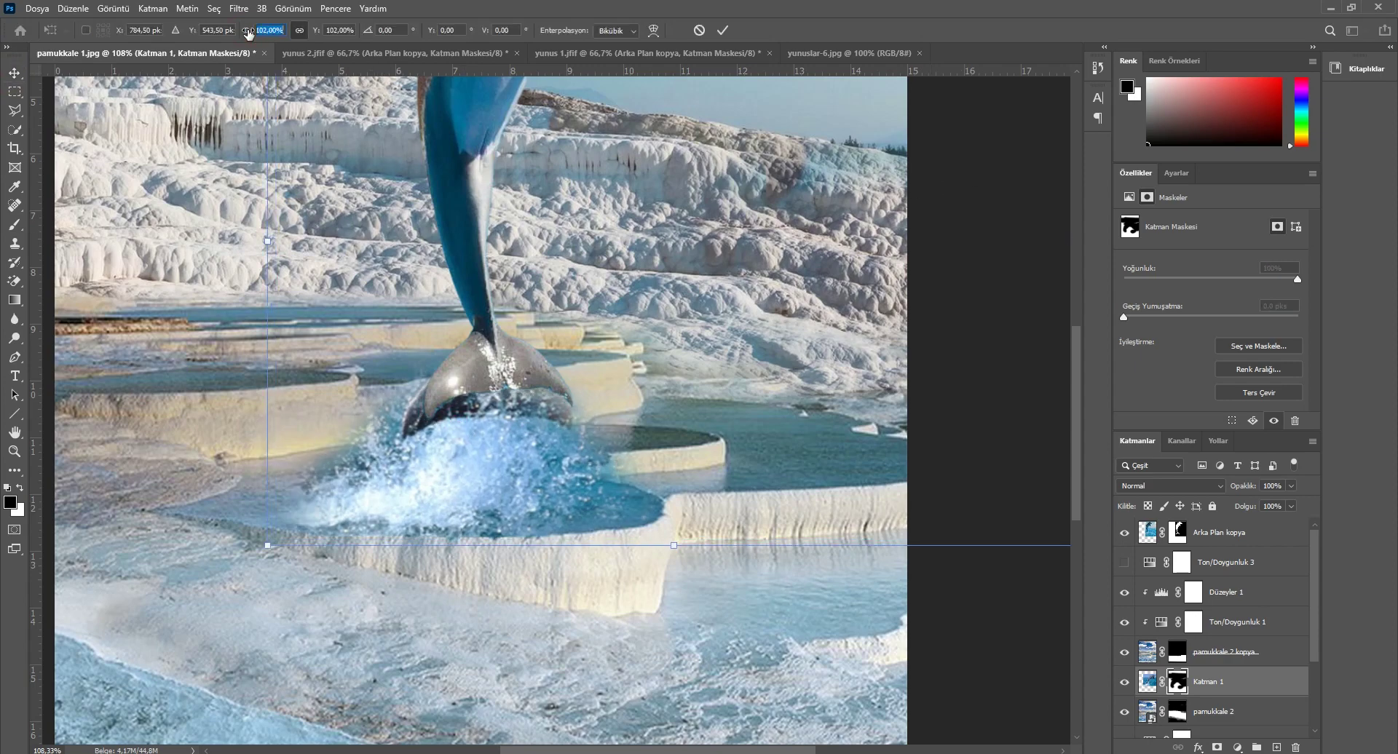
drag(582, 279, 594, 258)
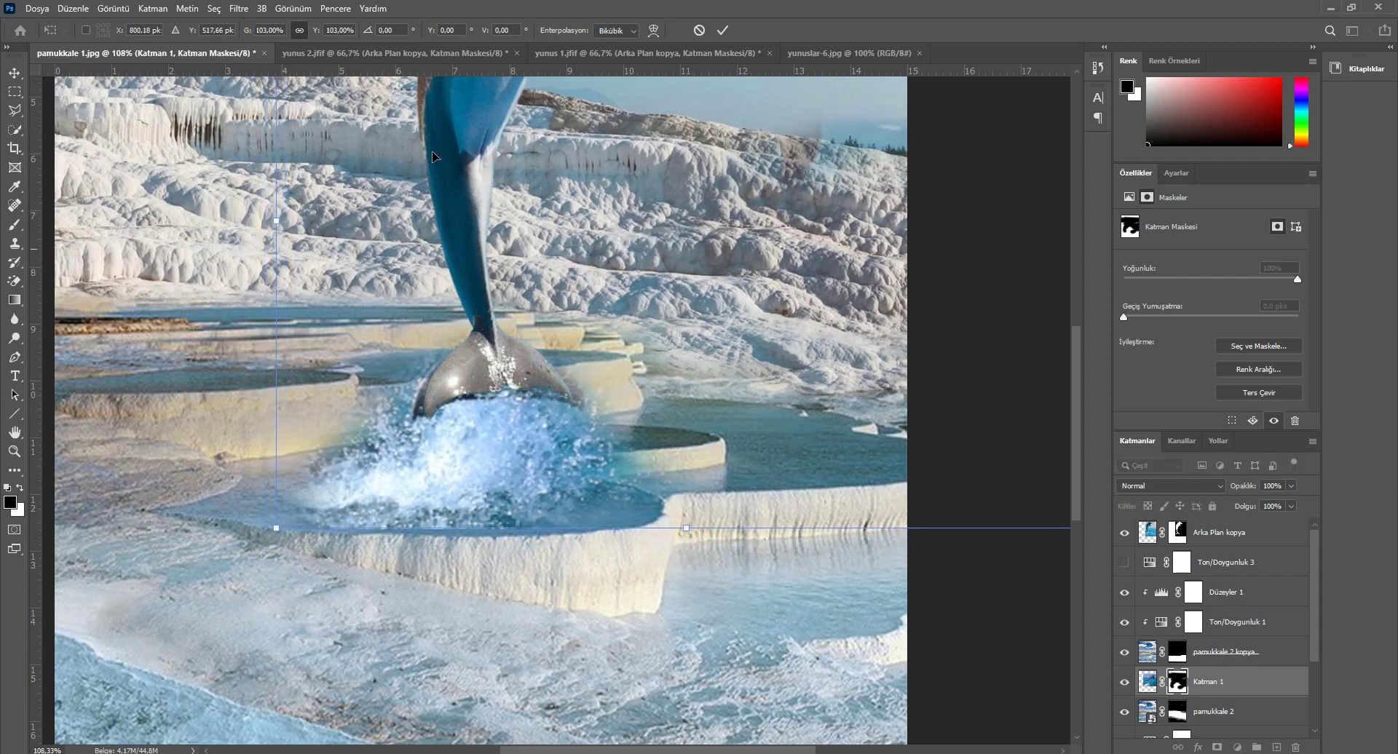
drag(246, 33, 239, 33)
drag(617, 330, 616, 334)
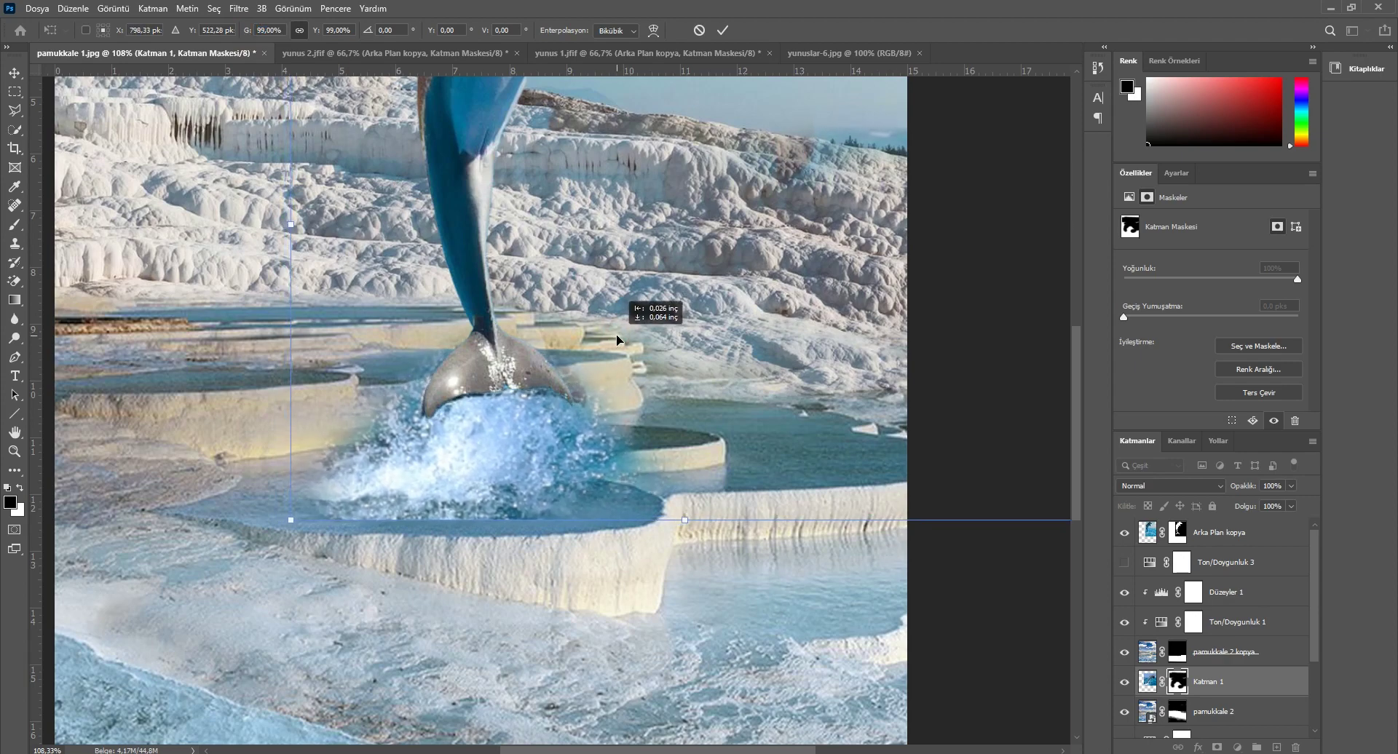
drag(685, 519, 698, 541)
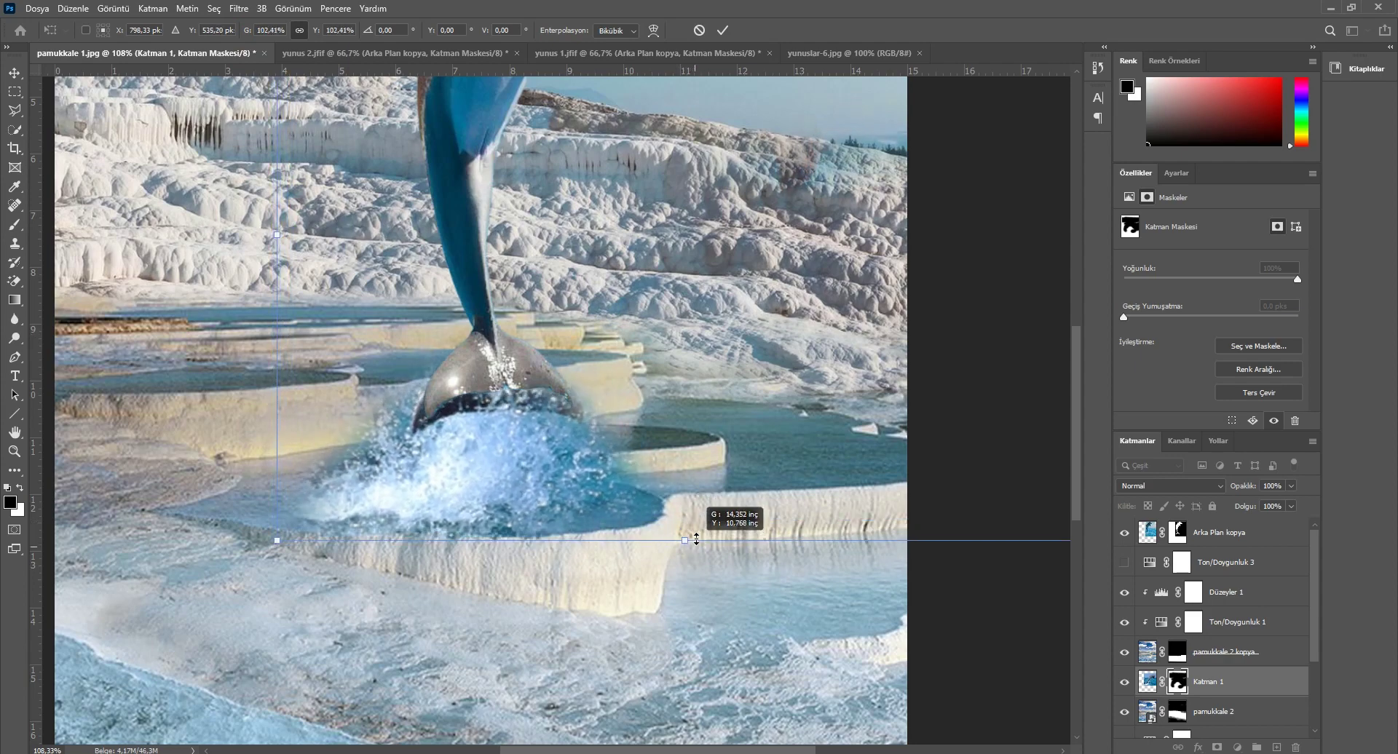
drag(693, 506, 697, 502)
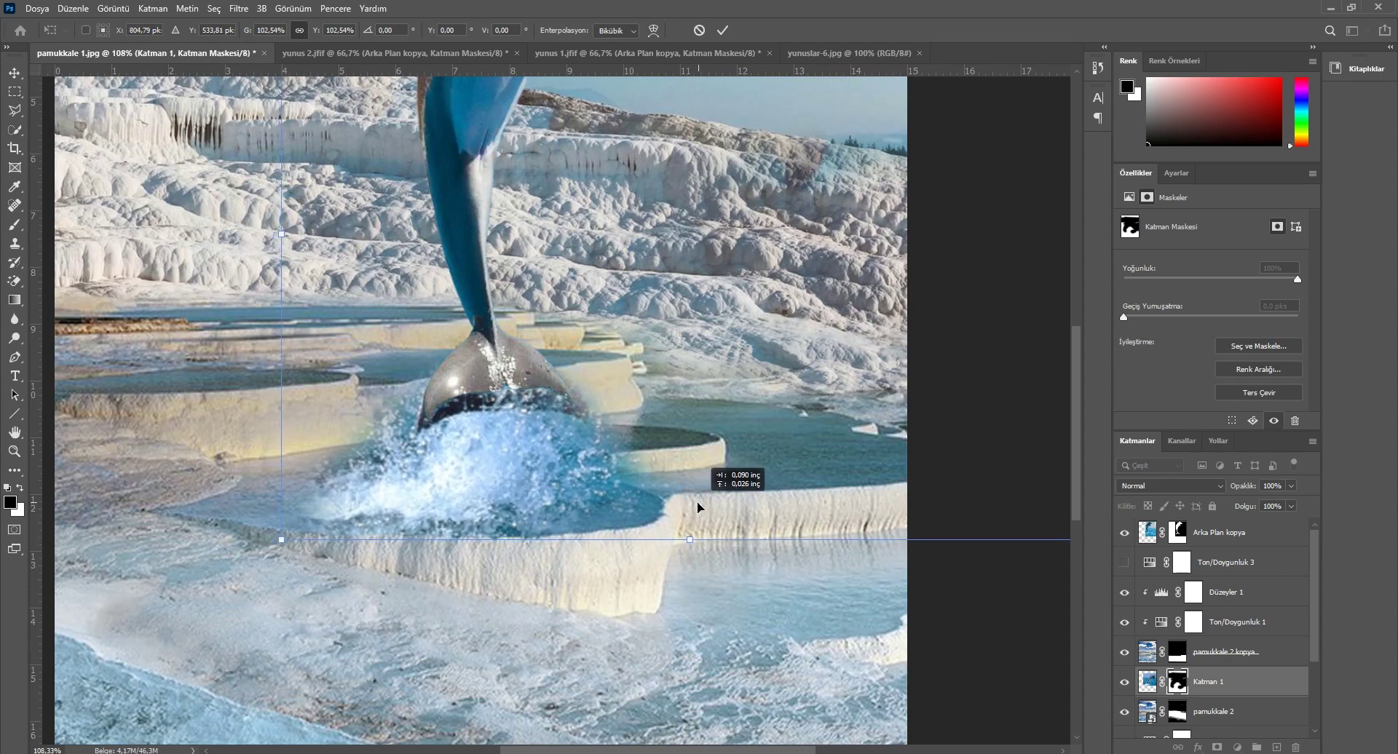
click(731, 33)
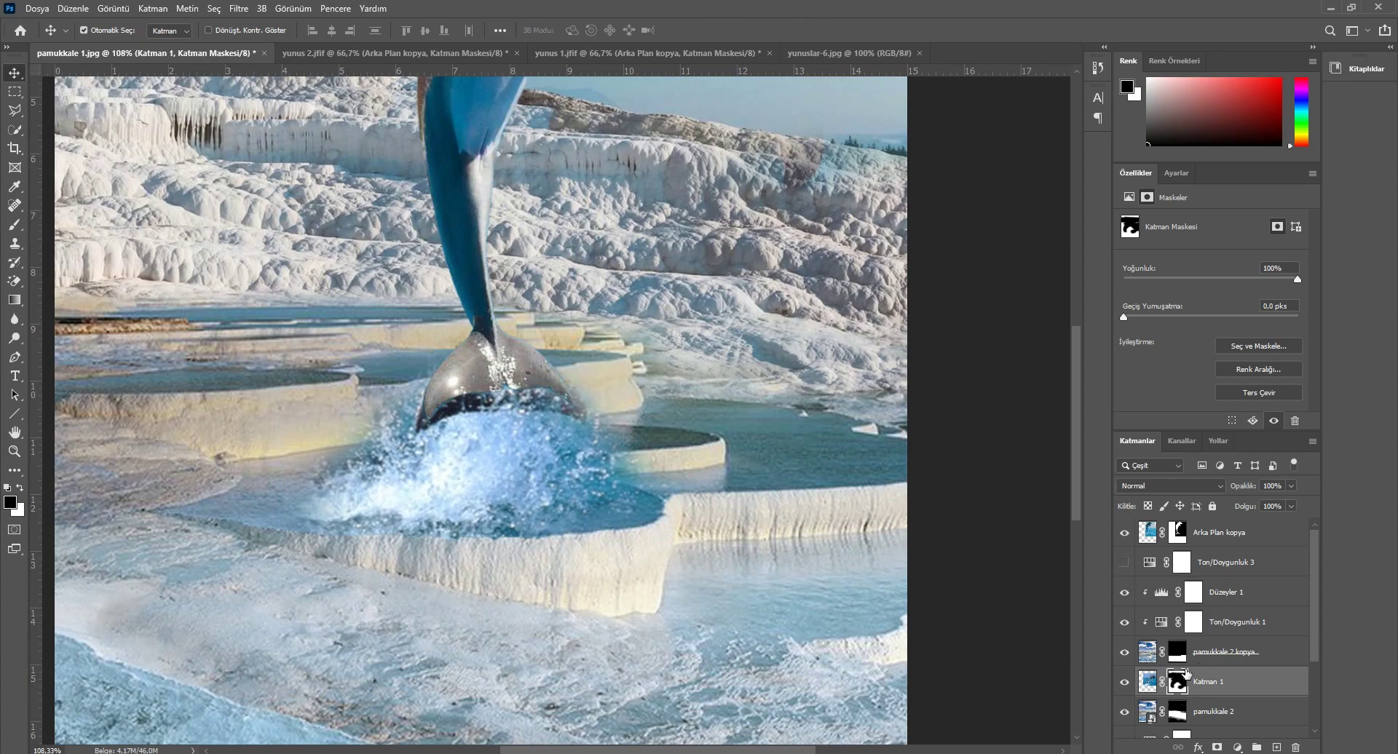
Step: Switch to a soft 80 px brush
click(15, 224)
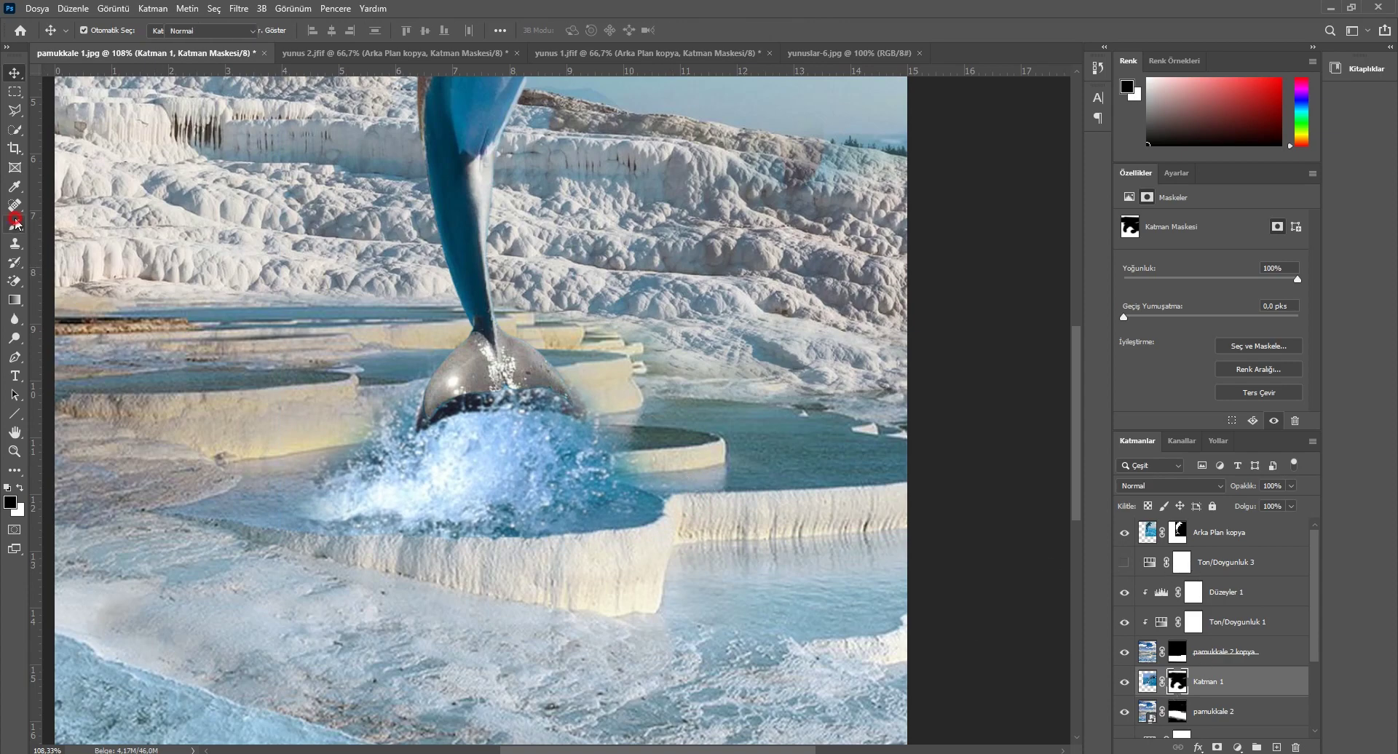
click(99, 31)
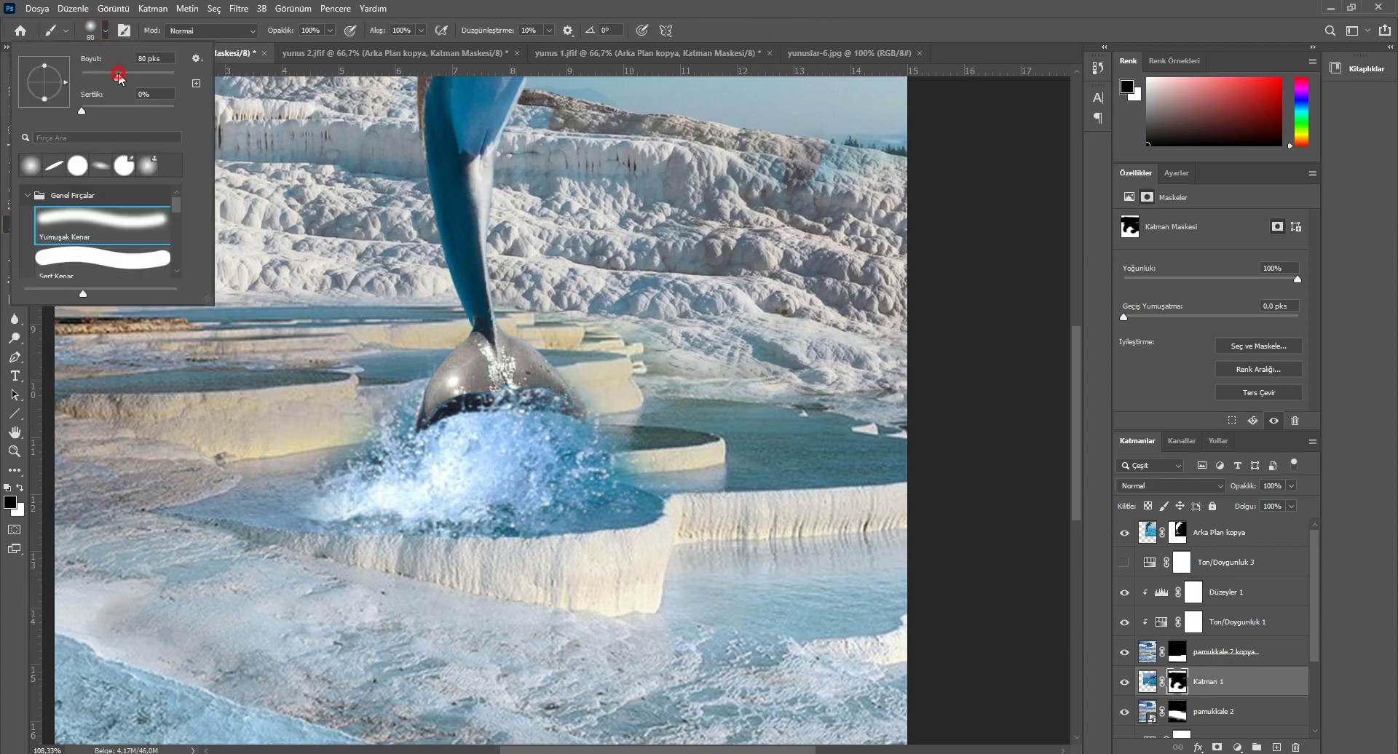
click(510, 342)
Step: Paint Katman 1's mask in black and white to soften the splash edges by the dolphin's tail
drag(600, 384, 680, 463)
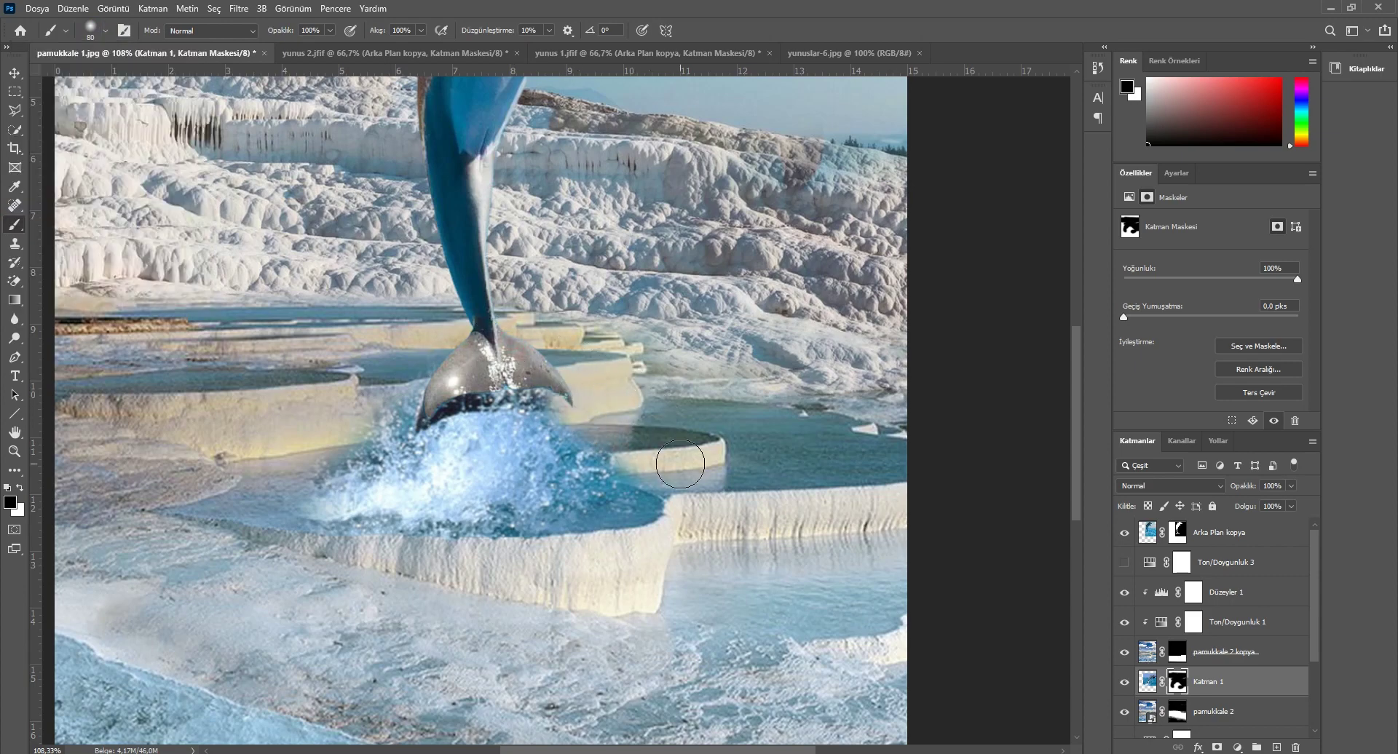
click(20, 487)
drag(507, 401, 586, 440)
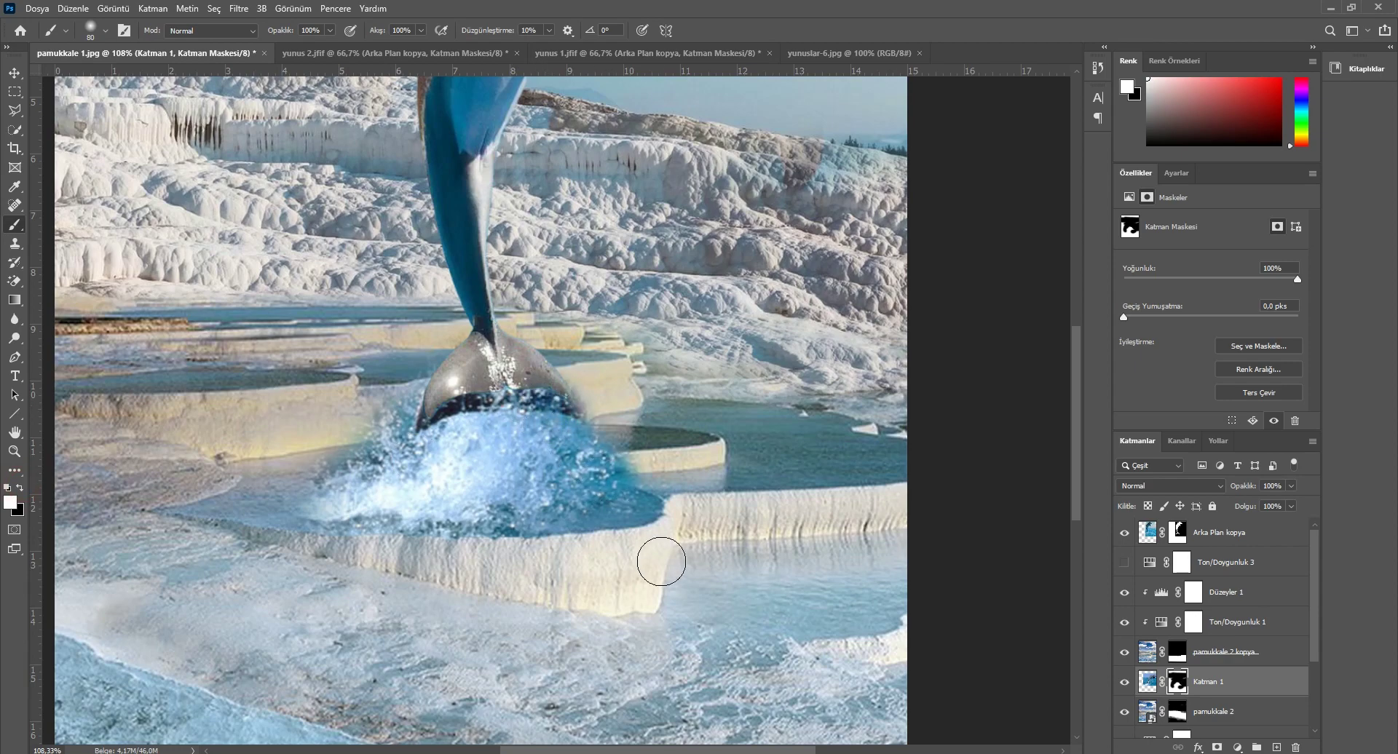
drag(315, 496, 245, 490)
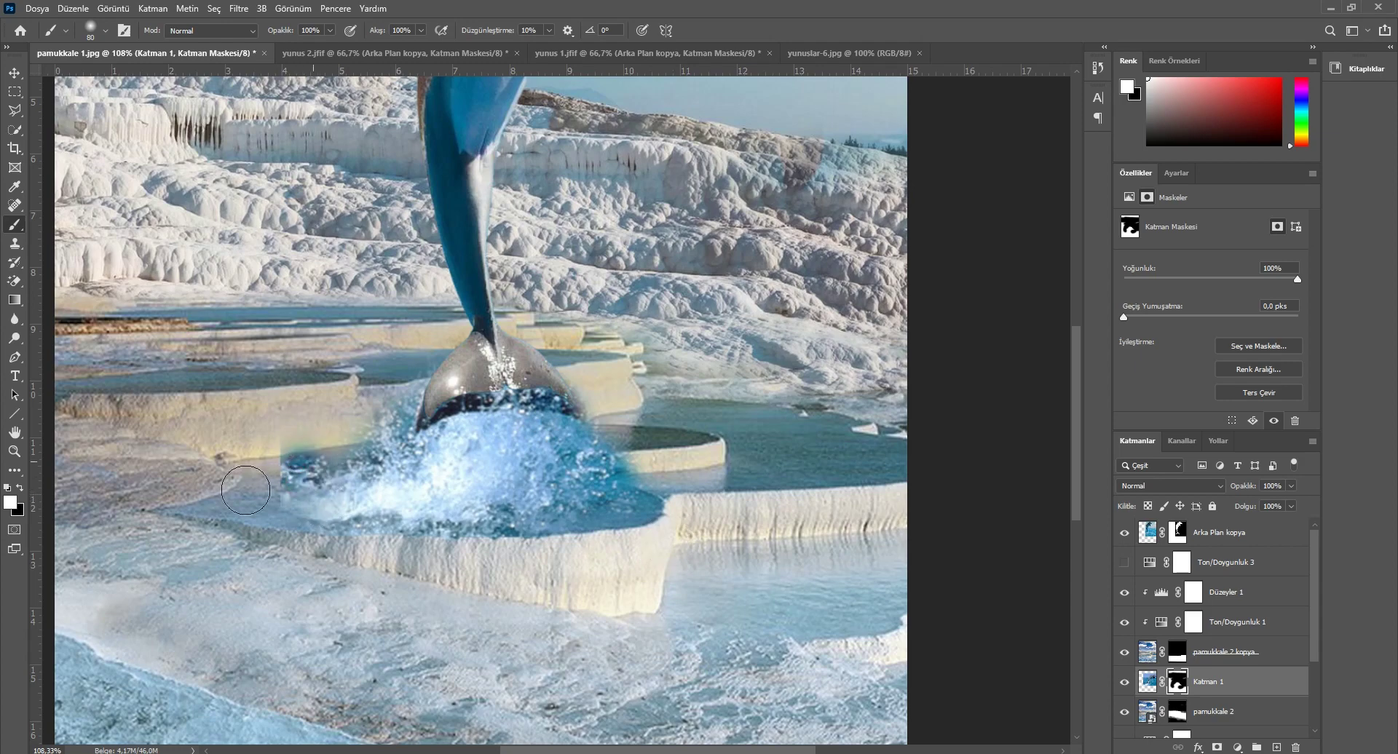
click(277, 500)
click(20, 488)
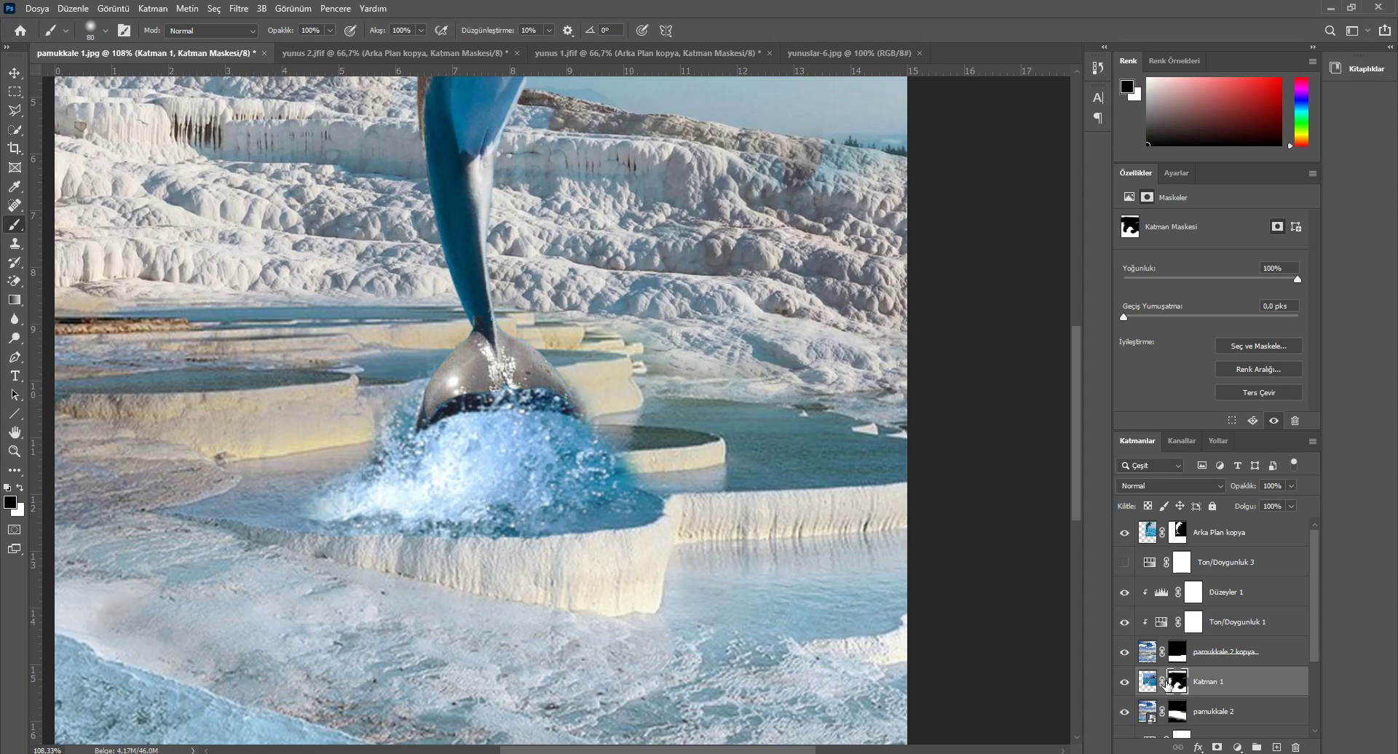
alt+click(912, 603)
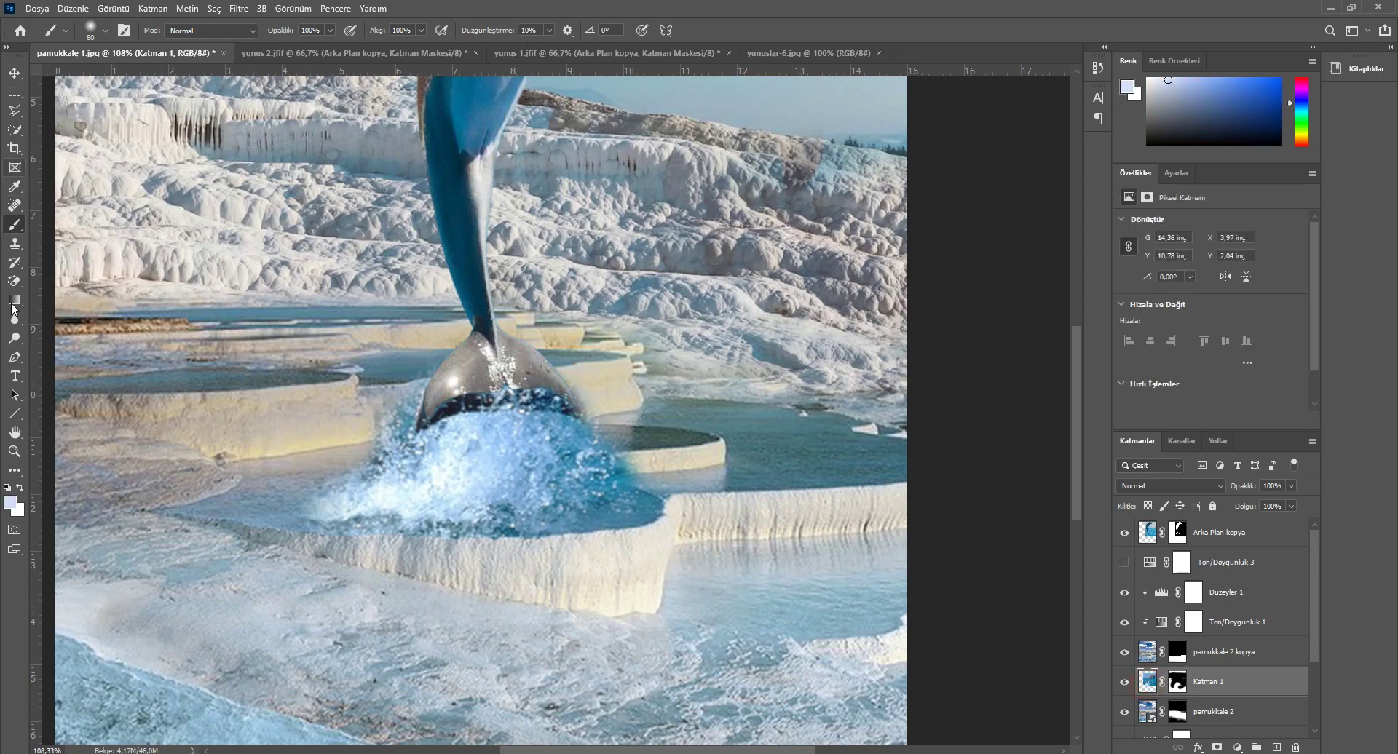
Step: Set the foreground colour to black, leaving the background colour unchanged
click(10, 502)
drag(755, 263, 476, 299)
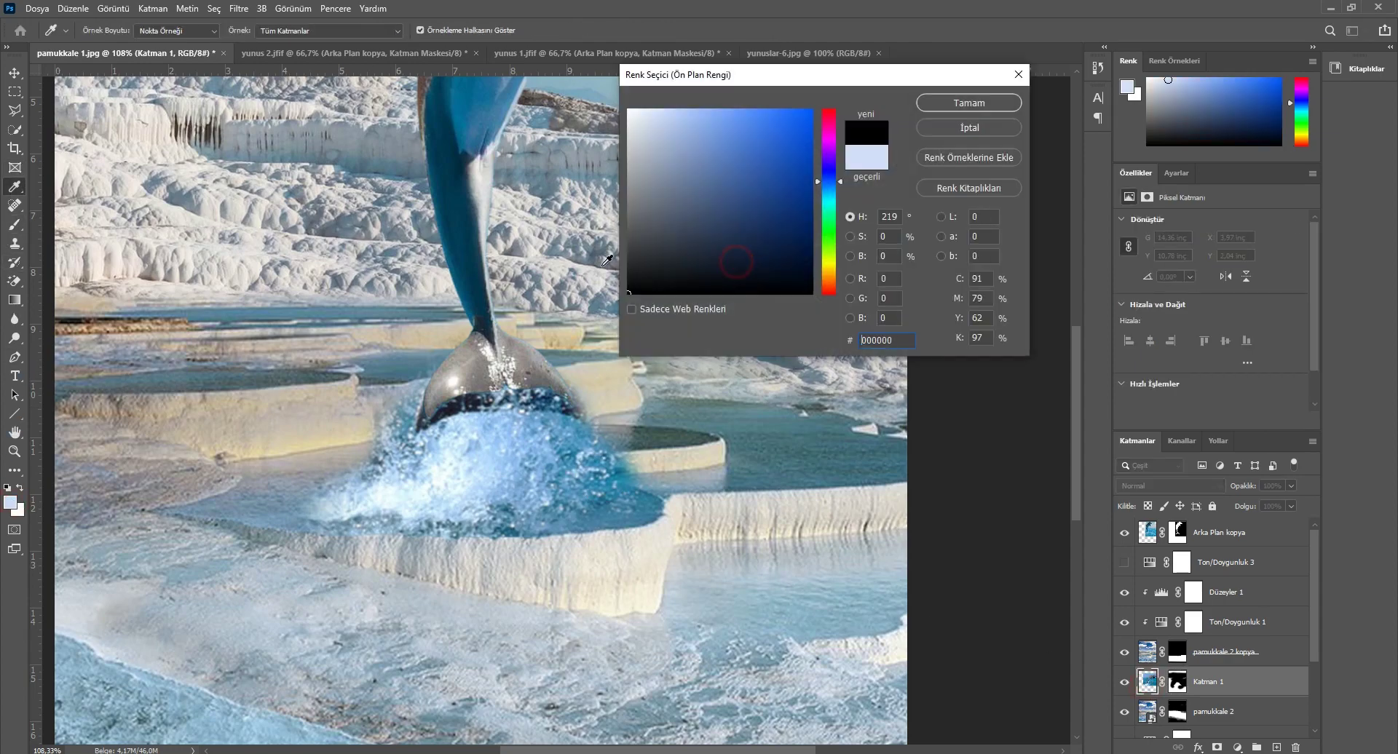
click(983, 104)
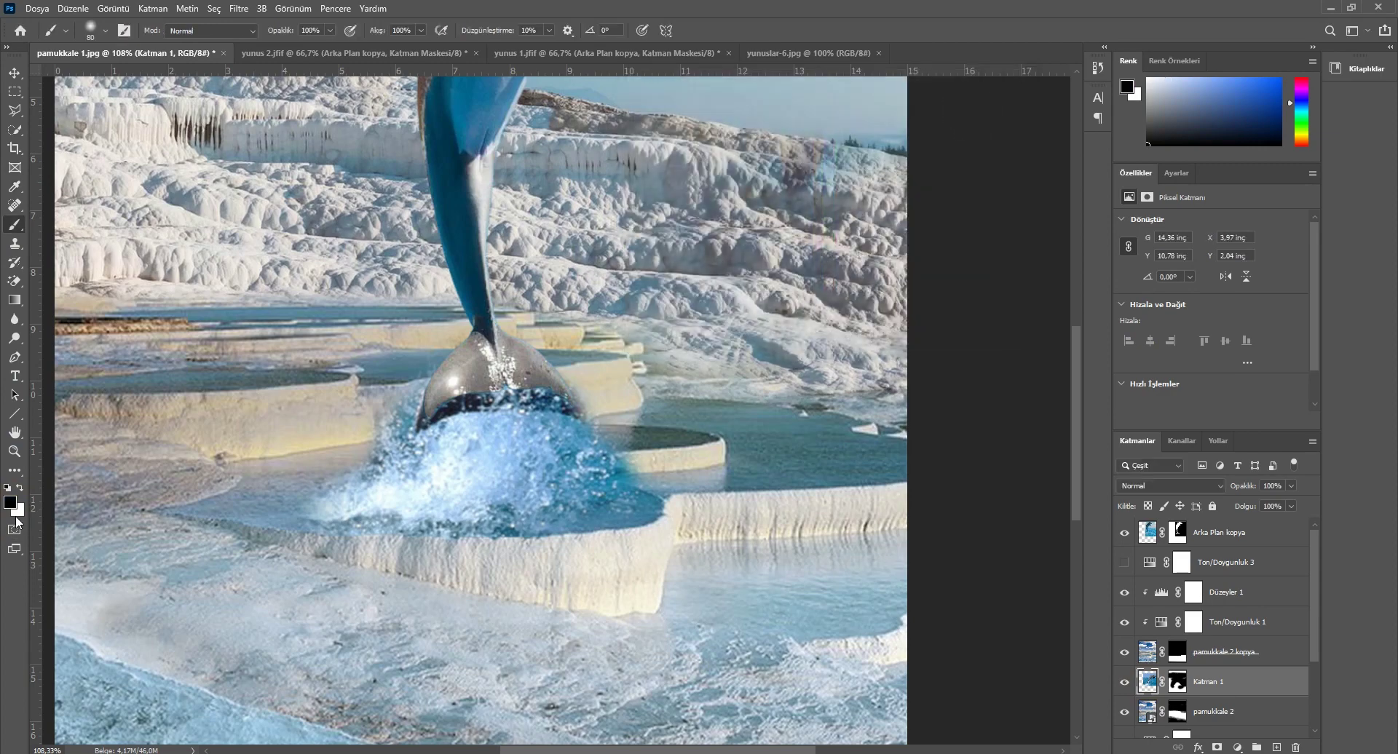
click(18, 512)
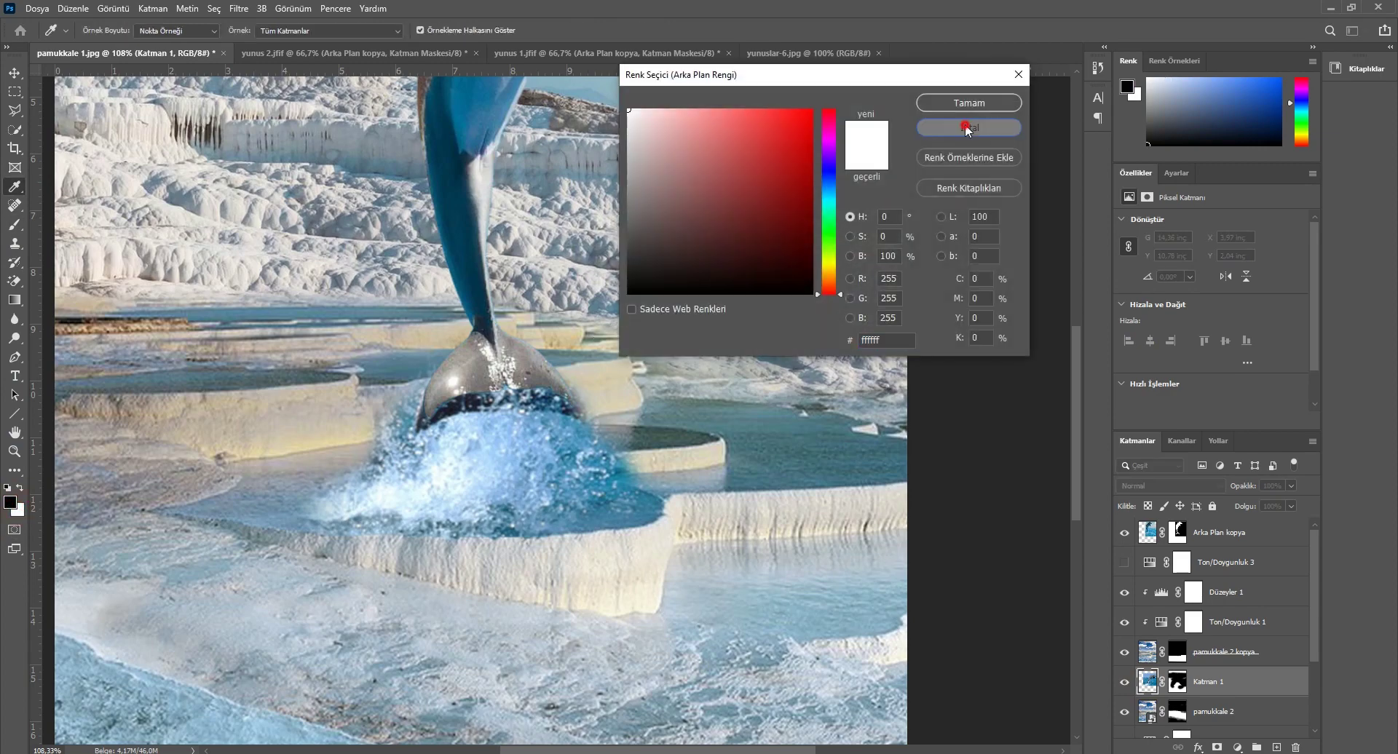
click(967, 129)
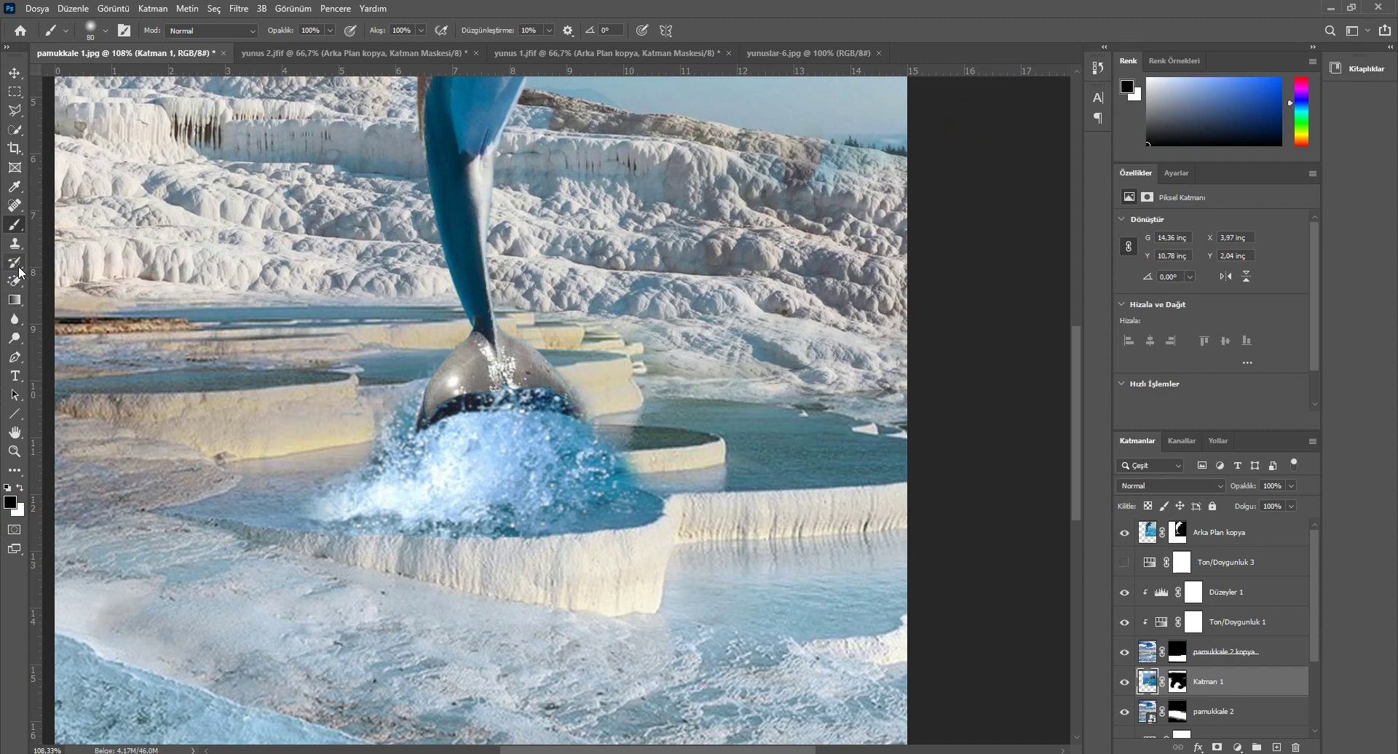
Step: Spot-heal the dark band and stroke just below the dolphin's tail
click(15, 205)
mouse_move(425, 410)
mouse_down()
mouse_move(426, 429)
mouse_move(477, 402)
mouse_move(474, 435)
mouse_move(541, 390)
mouse_move(562, 398)
mouse_move(497, 400)
mouse_up()
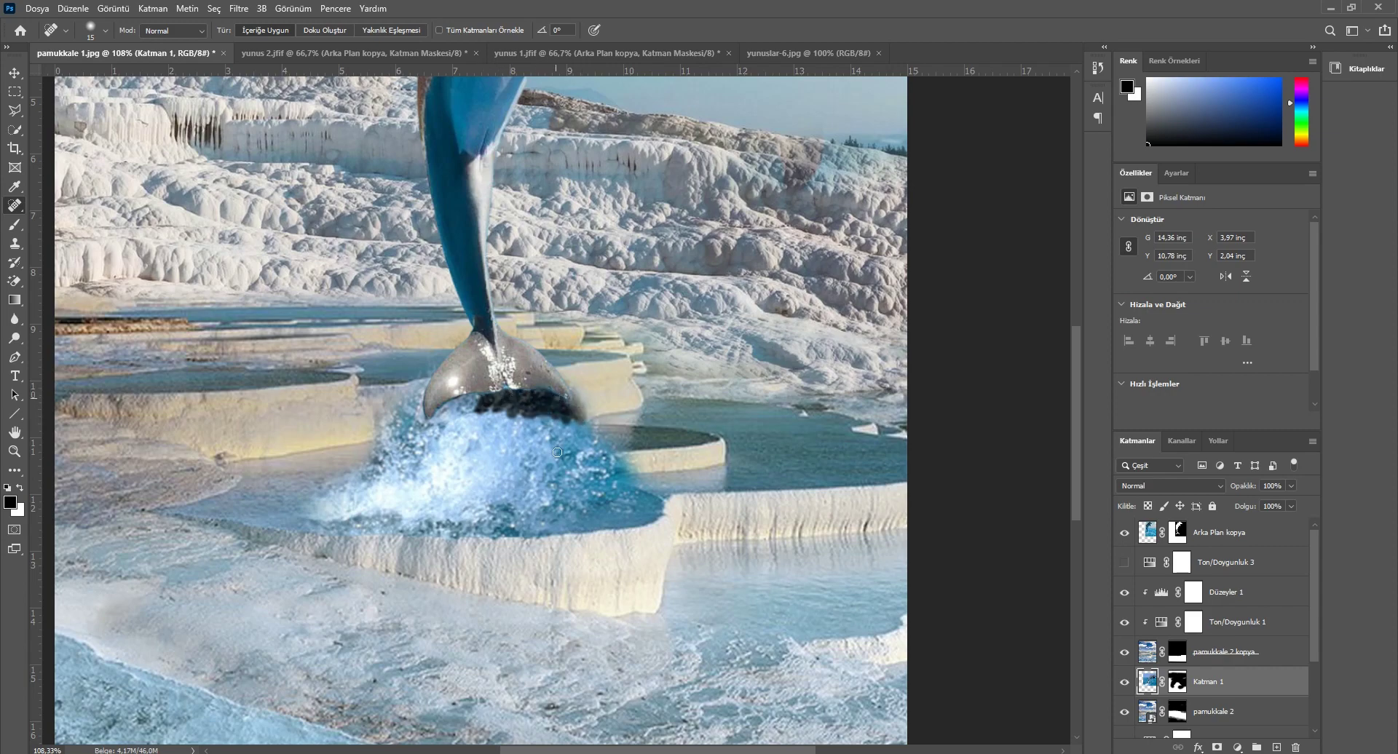
drag(557, 452, 556, 457)
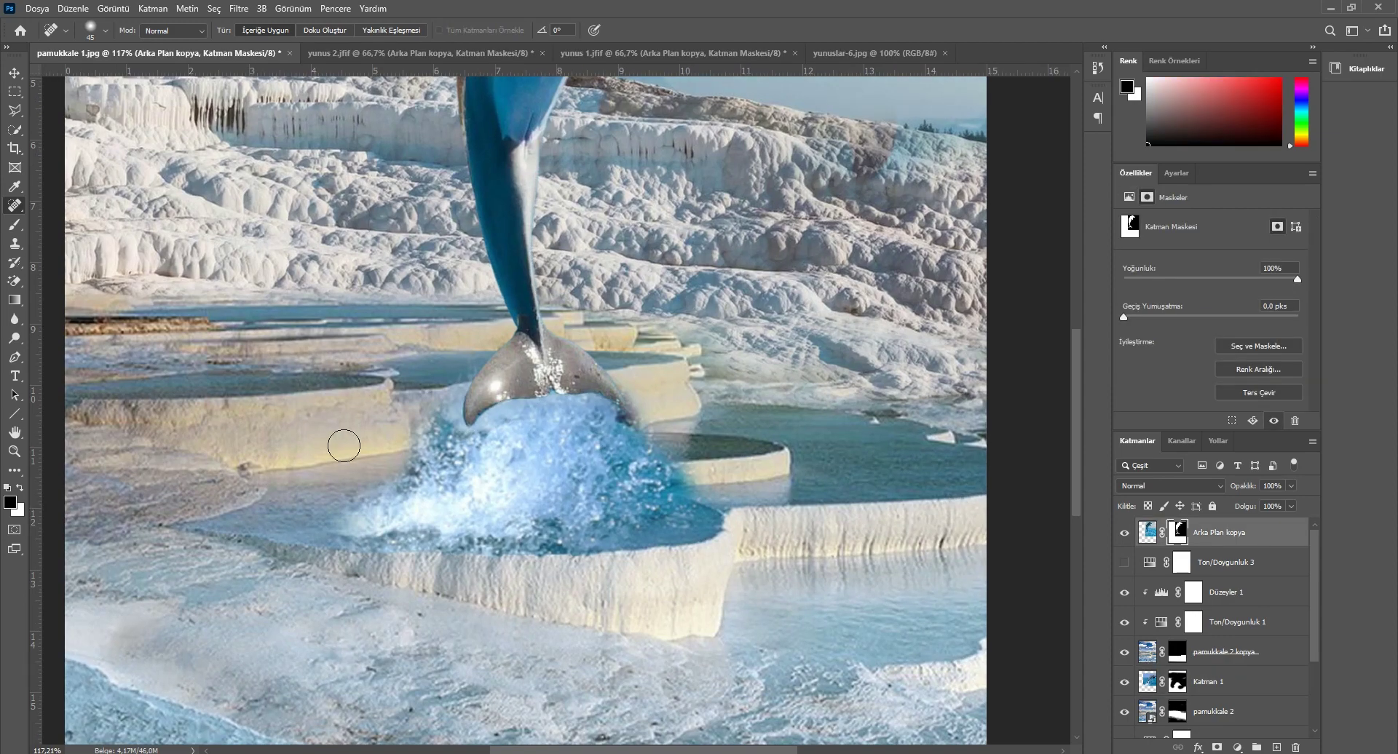
Step: Paint on the Arka Plan kopya mask to reveal more splash below the dolphin's tail
click(18, 227)
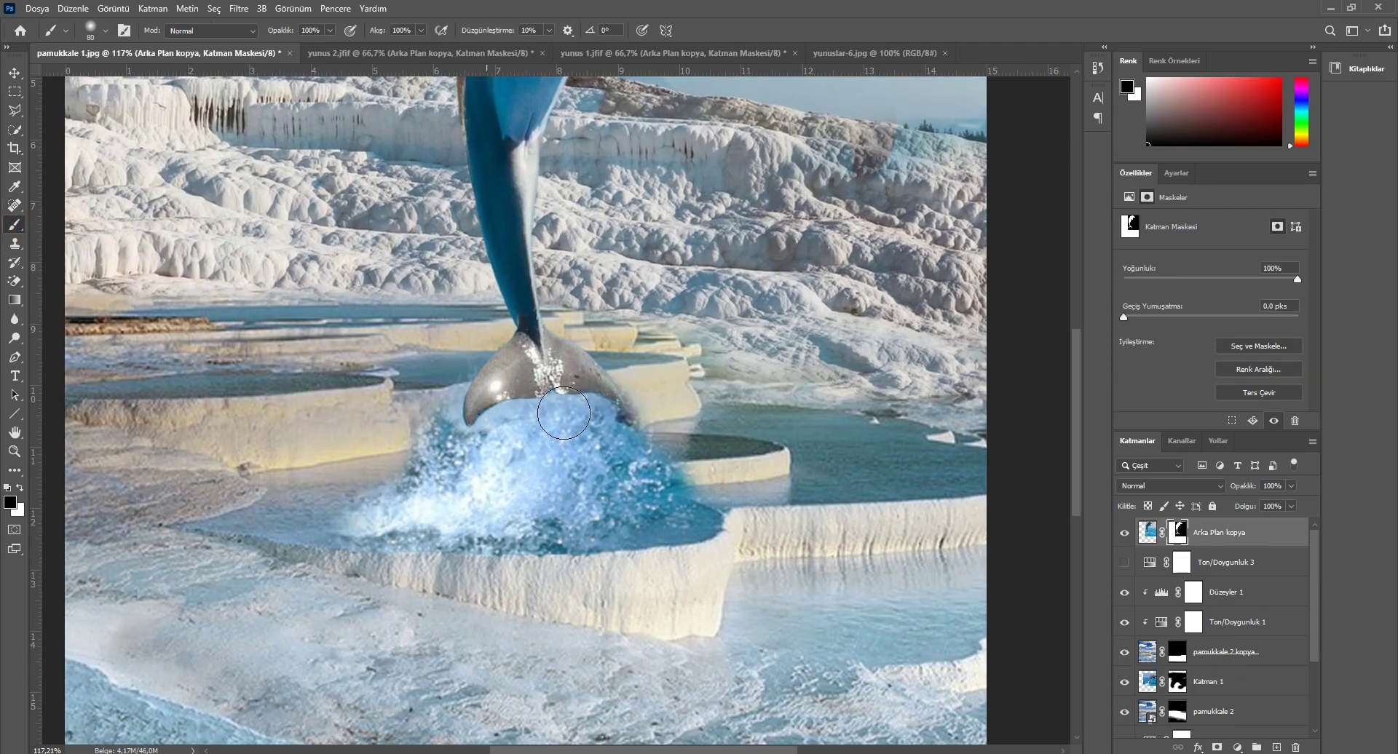
click(593, 416)
mouse_move(593, 415)
mouse_down()
mouse_move(493, 415)
mouse_move(565, 458)
mouse_up()
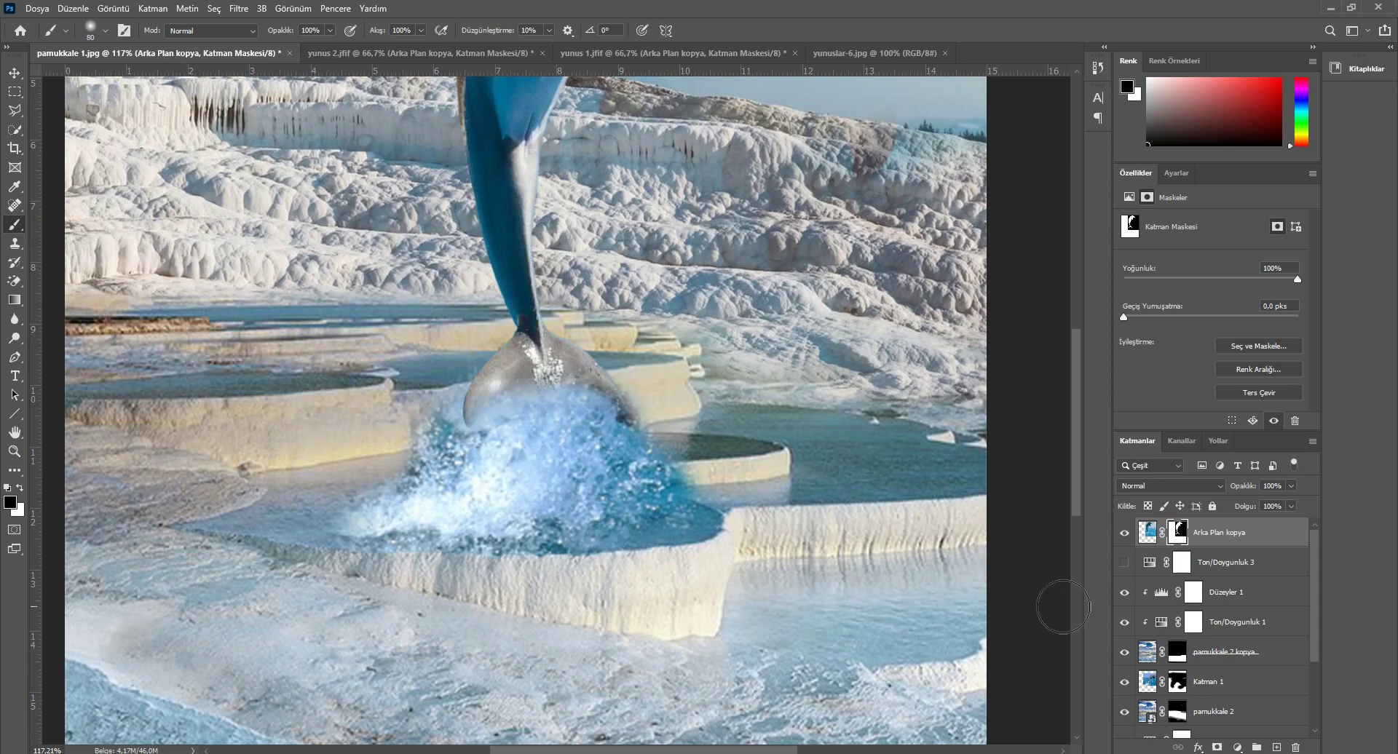
Step: Paint out stray spray on Katman 1's mask at the splash's left edge and beige ledge
click(1170, 683)
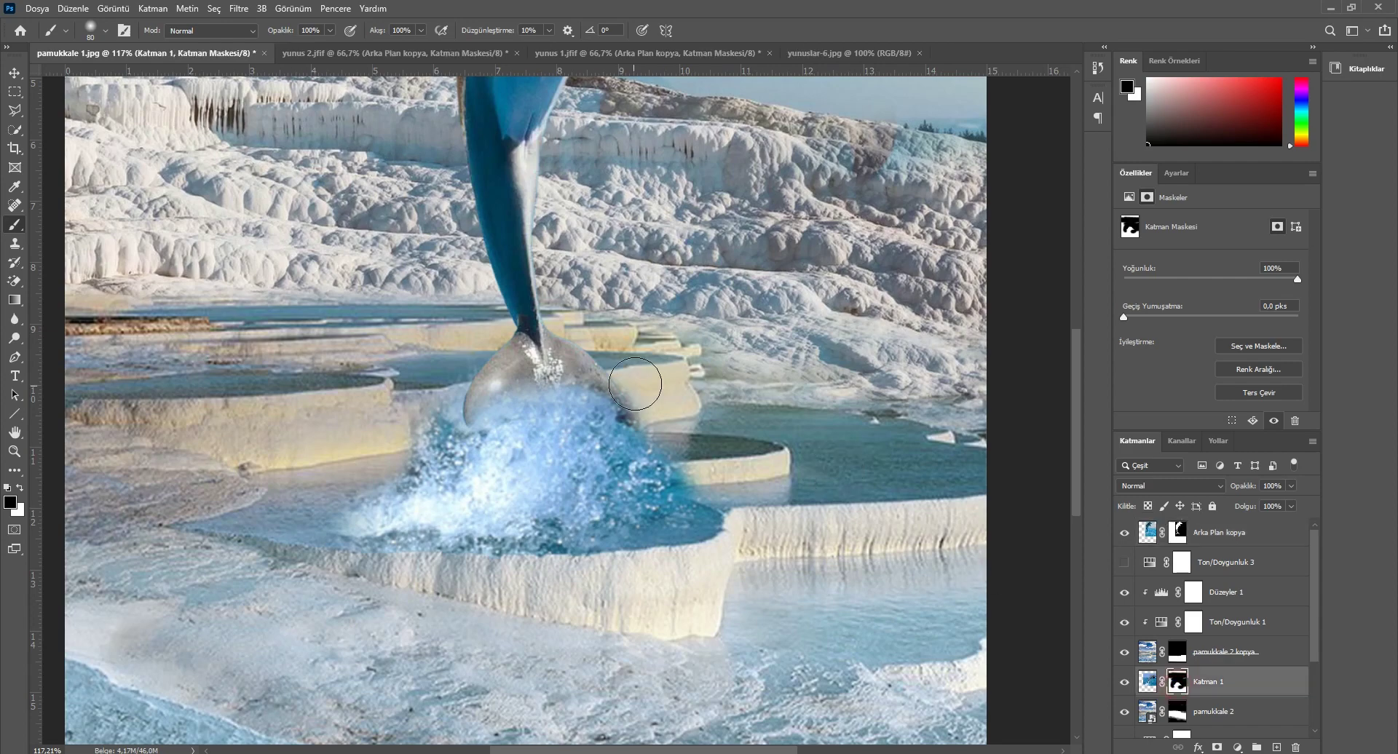
drag(624, 364, 681, 440)
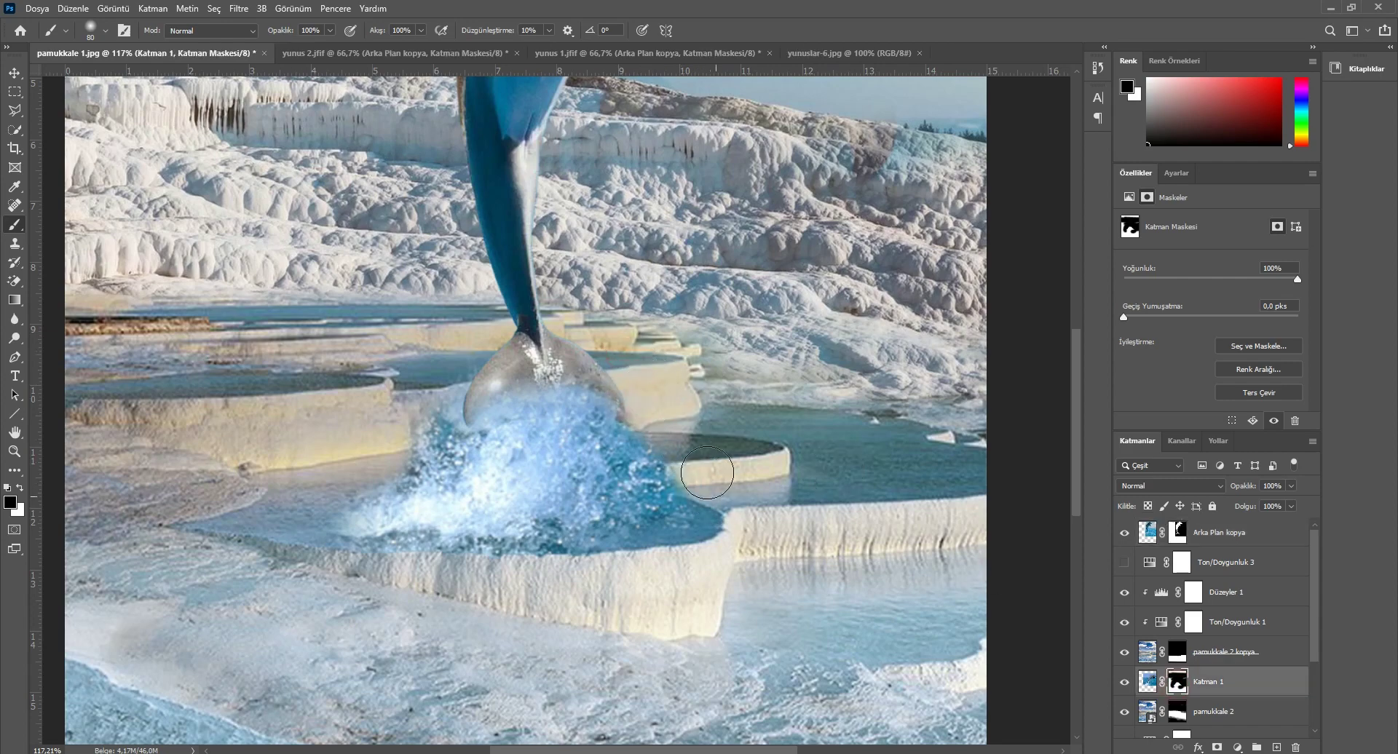
mouse_move(470, 467)
mouse_down()
mouse_move(412, 424)
mouse_move(308, 505)
mouse_up()
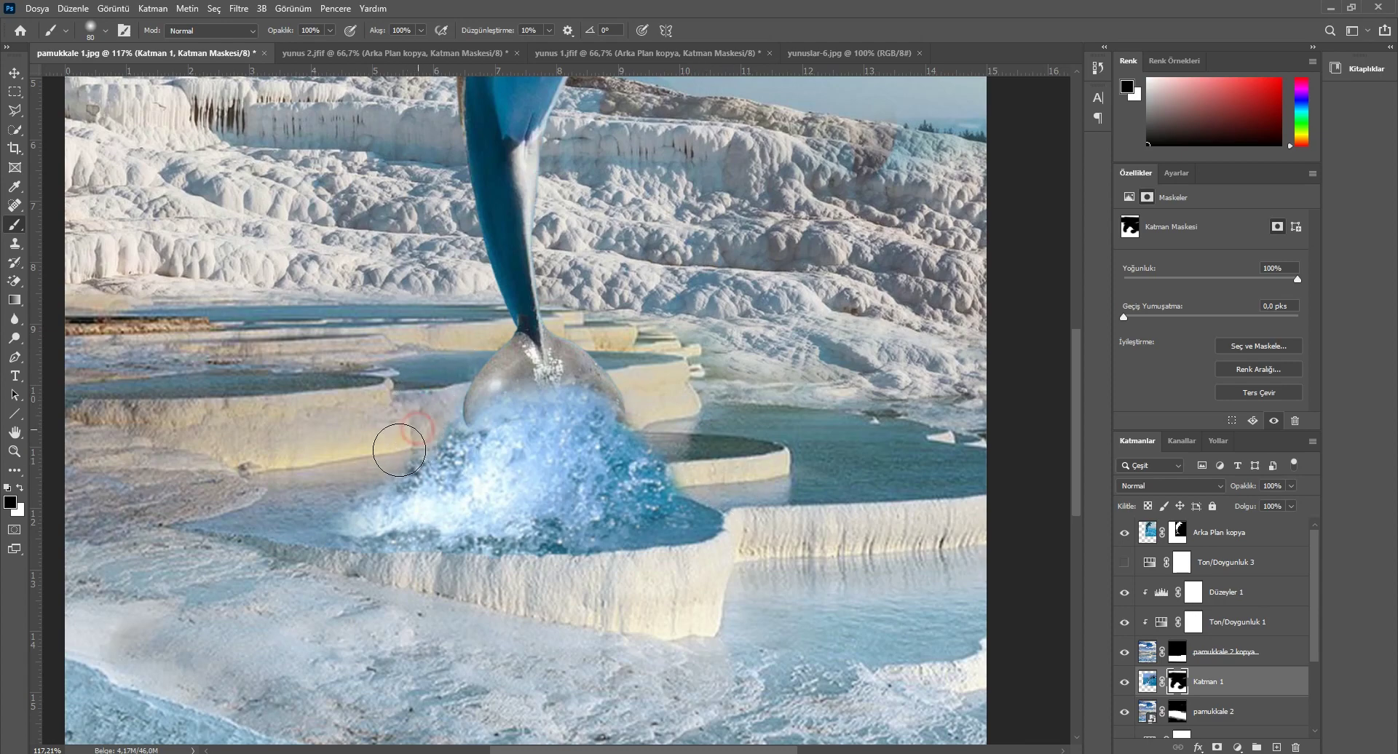
drag(369, 430, 382, 430)
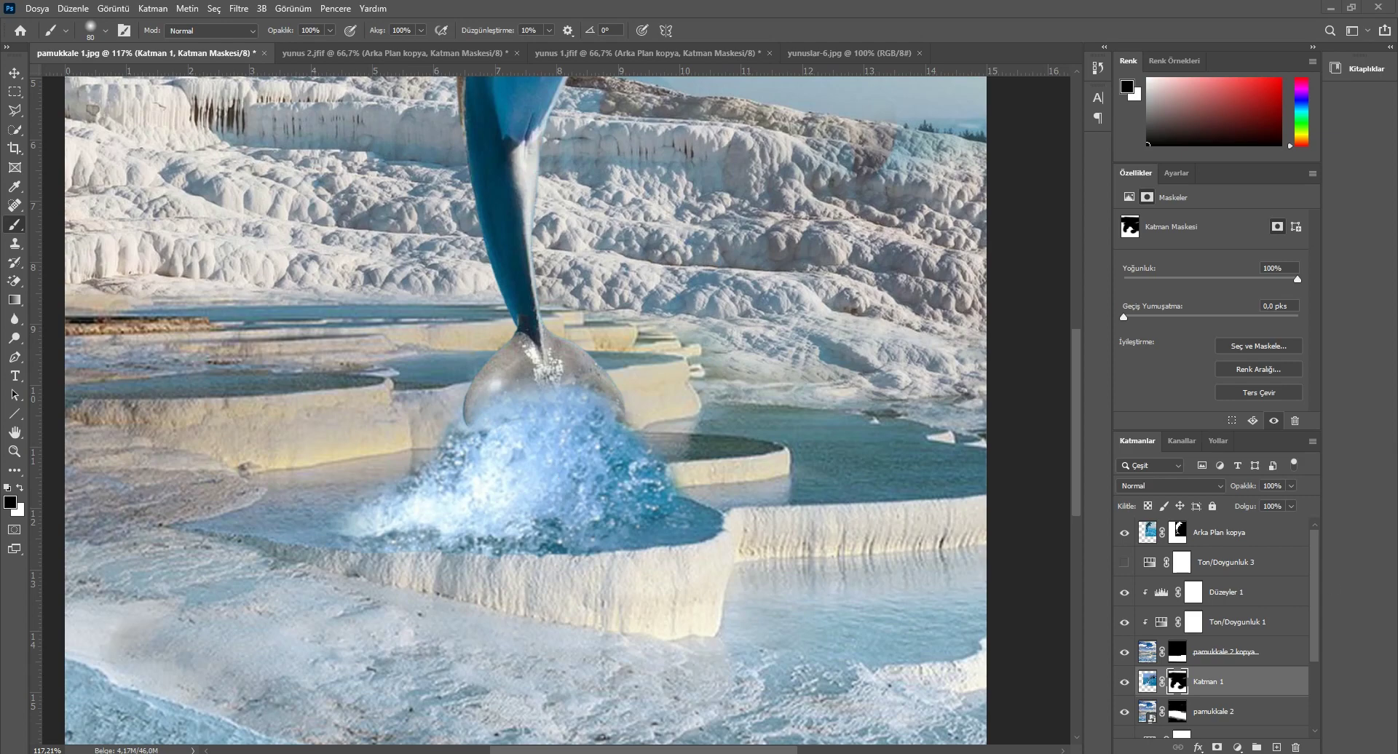
click(1149, 533)
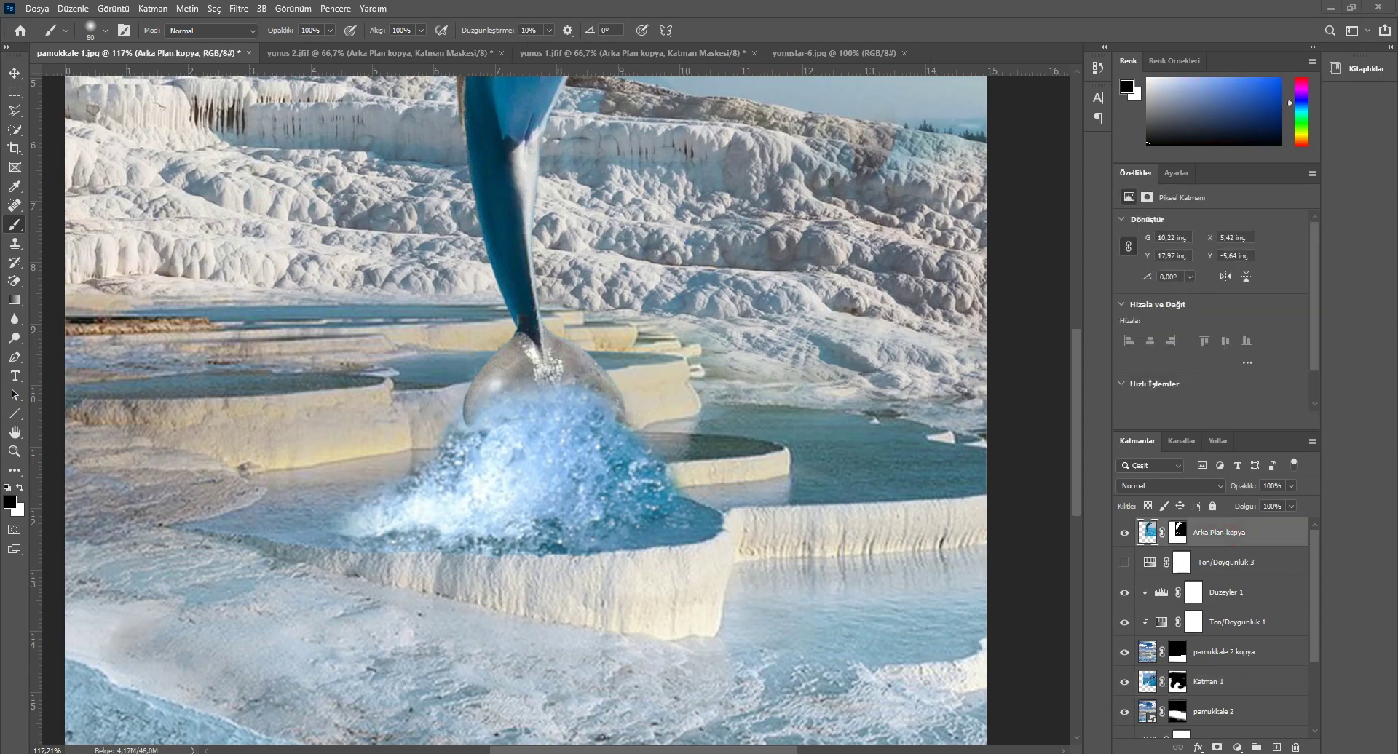
Step: Drag in a second splash image, scale it to about 53% and place it on the tail
drag(600, 443, 594, 442)
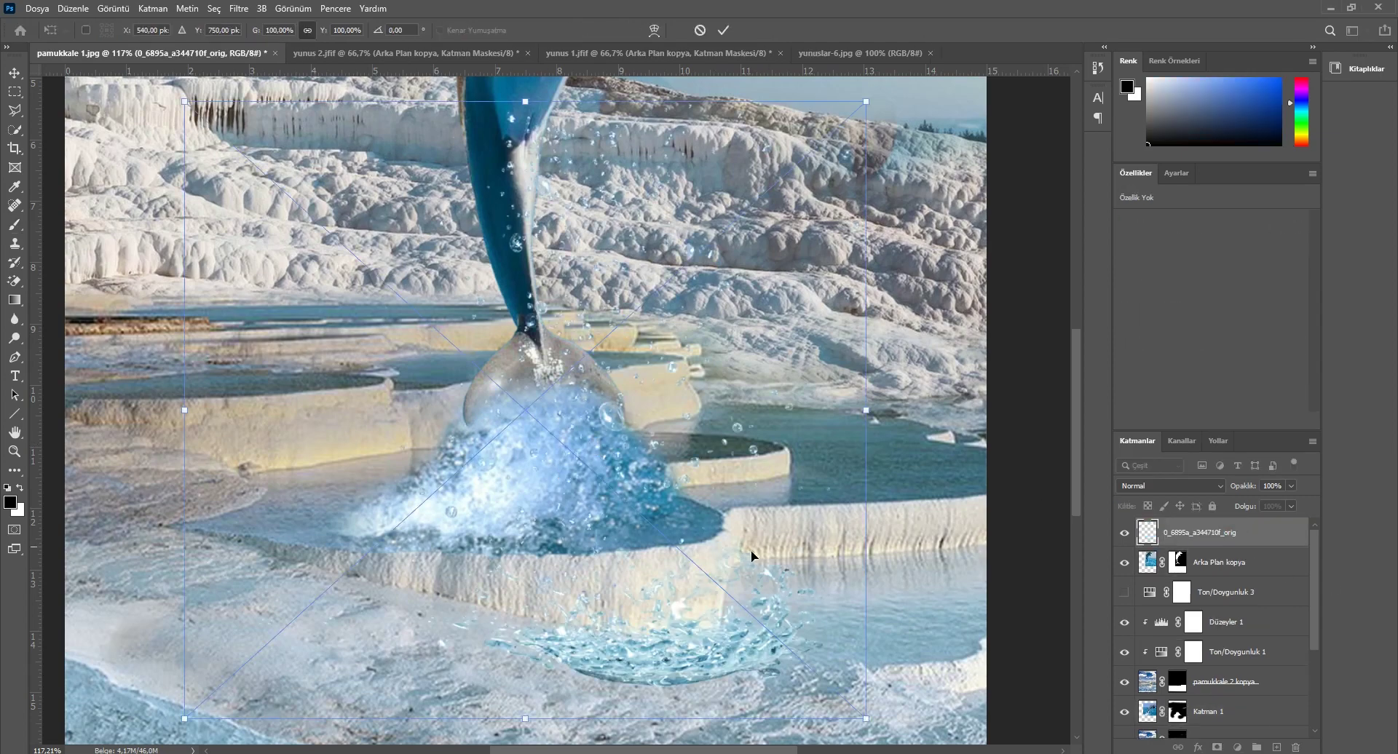
drag(184, 102, 410, 304)
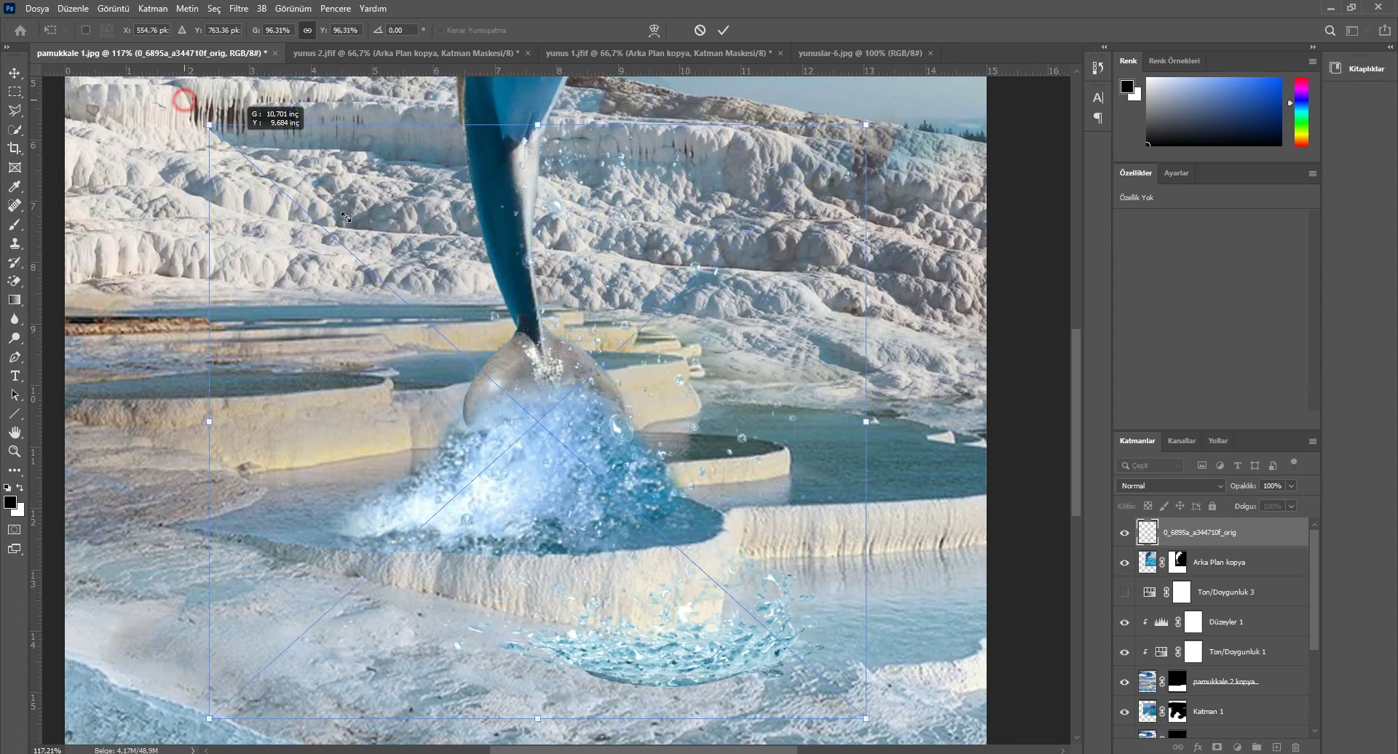
mouse_move(781, 483)
mouse_down()
mouse_move(610, 348)
mouse_move(570, 274)
mouse_up()
drag(228, 145, 289, 198)
mouse_move(631, 417)
mouse_down()
mouse_move(632, 394)
mouse_move(622, 421)
mouse_move(642, 485)
mouse_move(600, 289)
mouse_move(622, 347)
mouse_up()
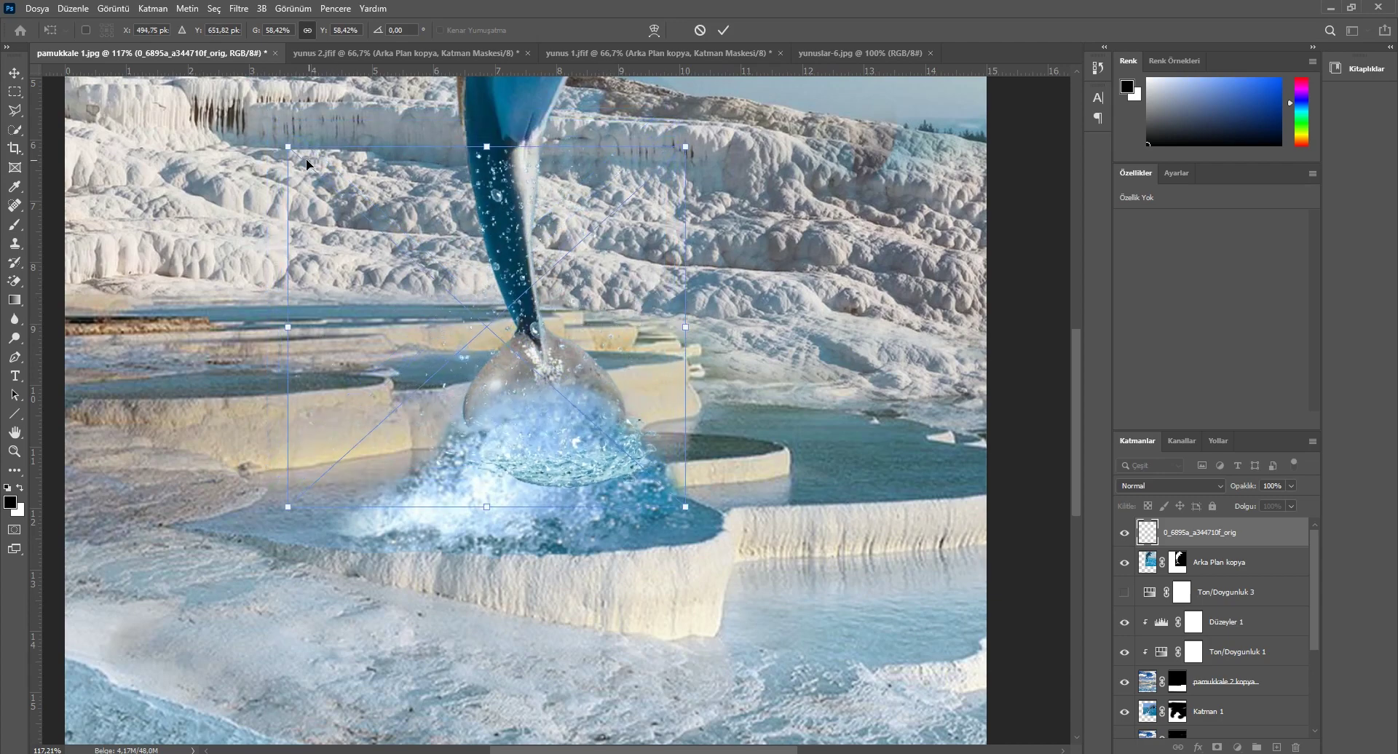
drag(284, 148, 324, 179)
drag(660, 257, 644, 259)
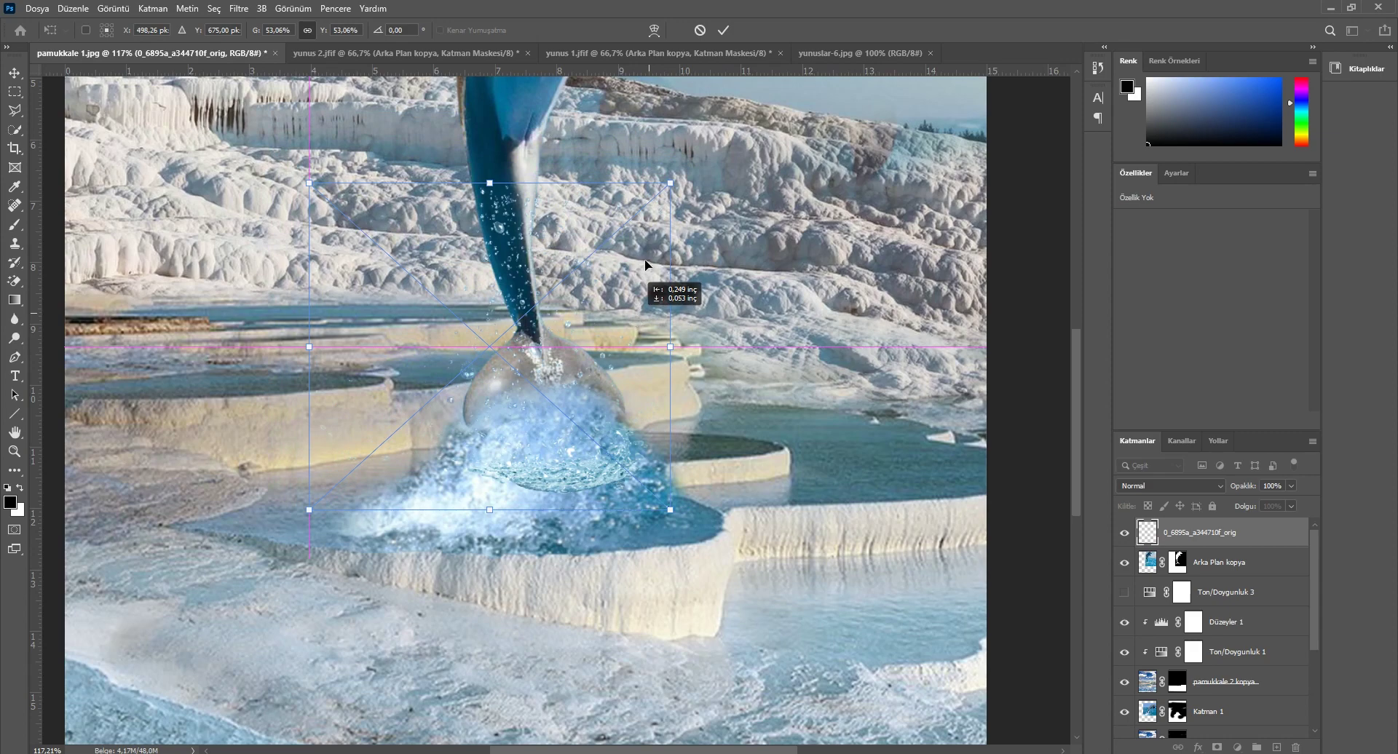
click(721, 31)
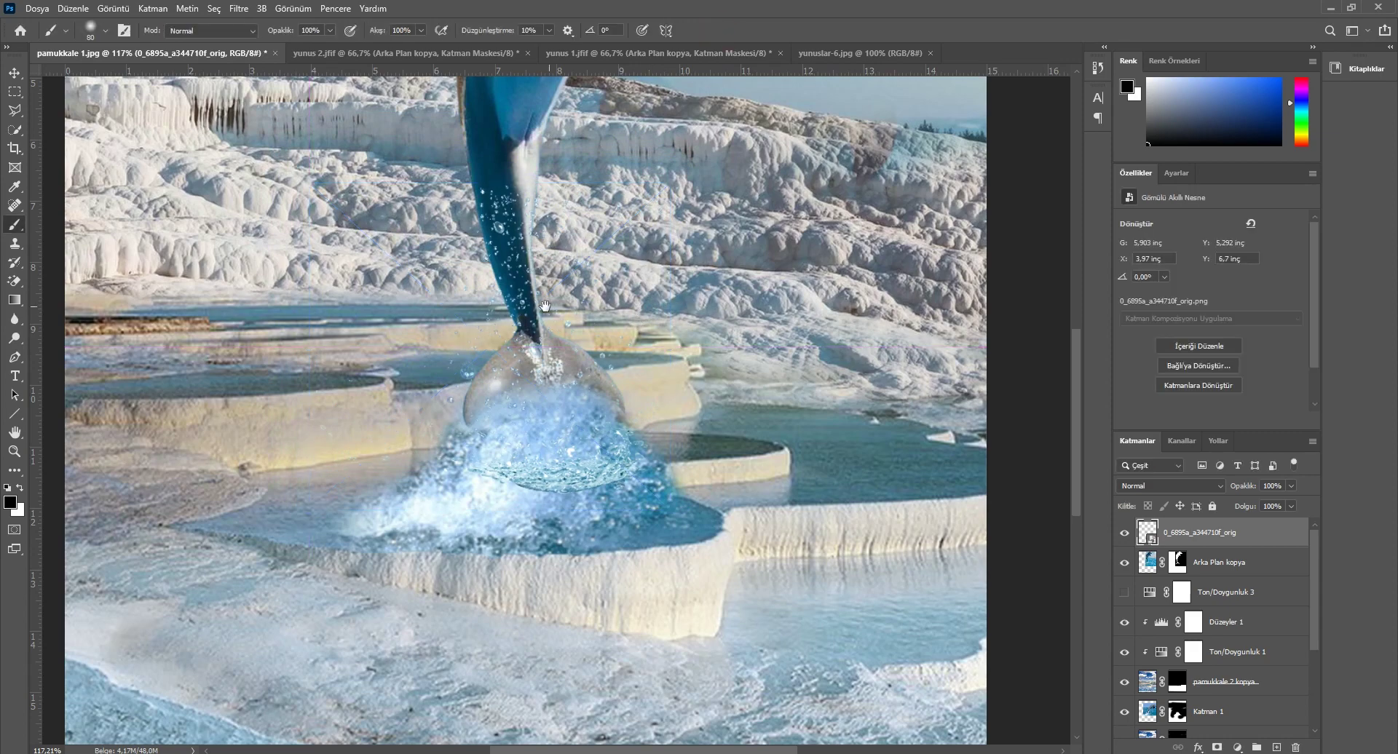
Step: Add a layer mask to the new splash and paint out its hard lower edge
scroll(545, 306, up, 2)
scroll(533, 333, up, 3)
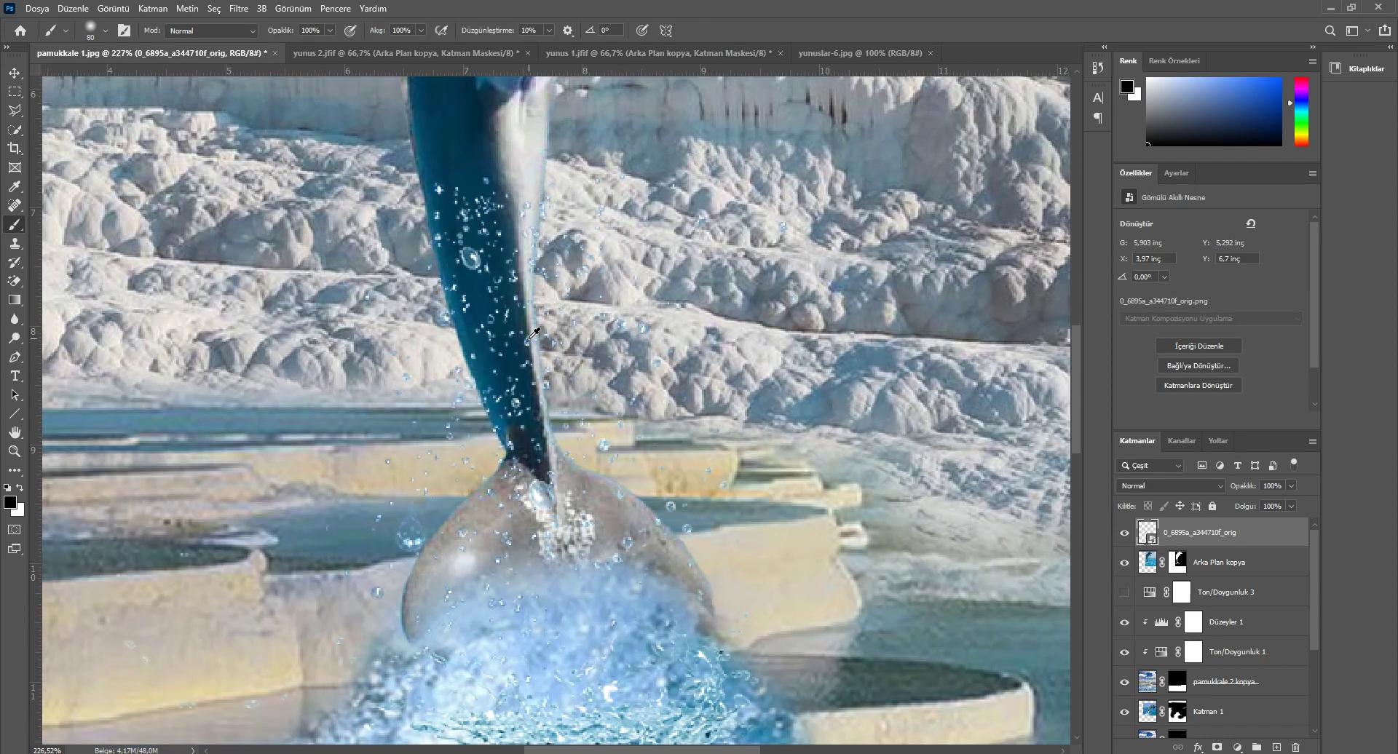
scroll(533, 333, down, 1)
scroll(534, 333, down, 1)
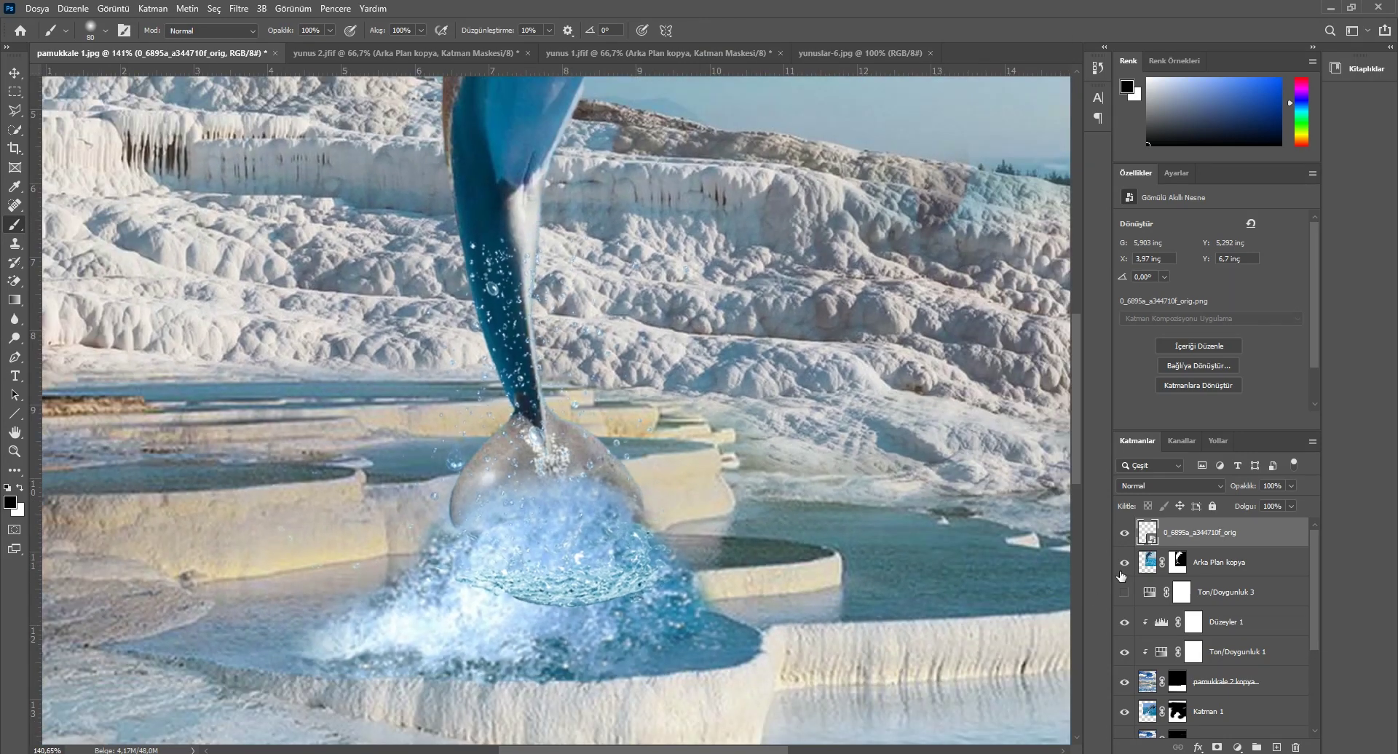
click(1216, 748)
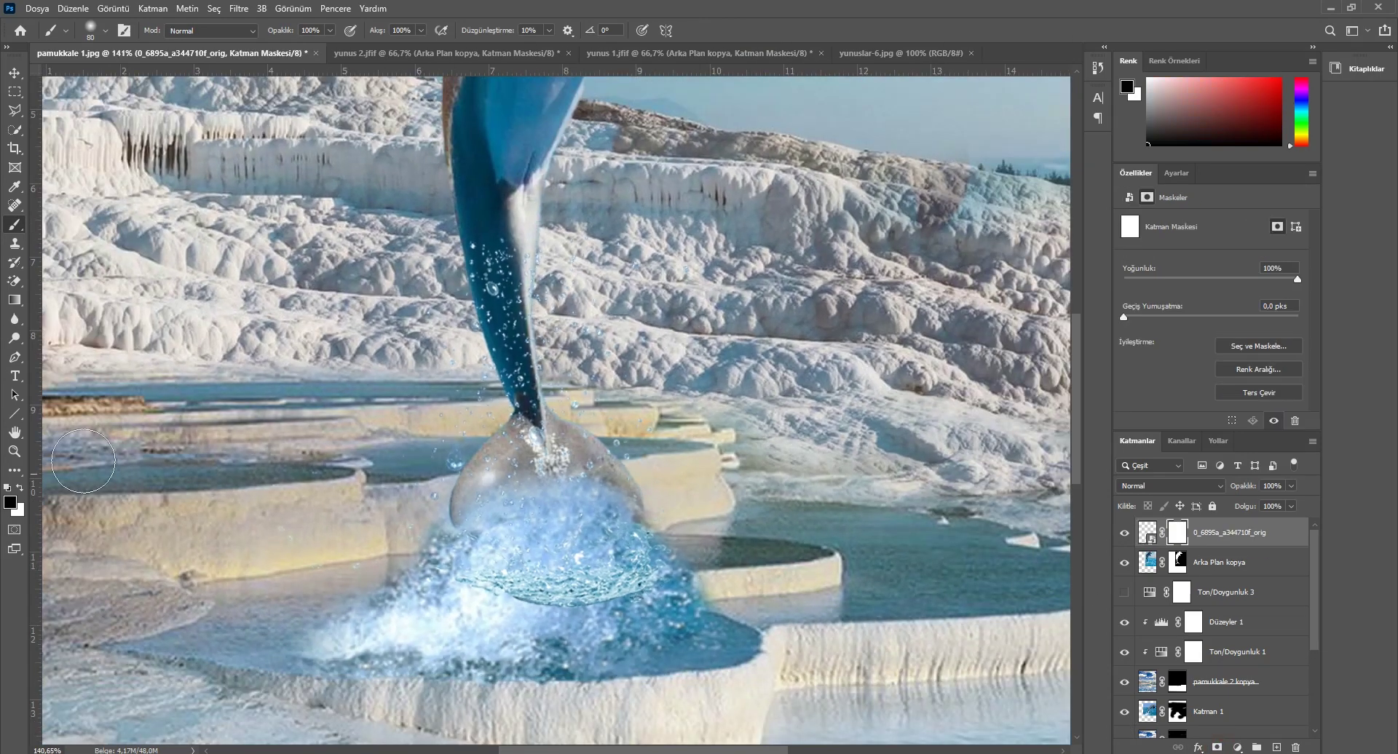
mouse_move(555, 566)
mouse_down()
mouse_move(524, 611)
mouse_move(478, 622)
mouse_up()
click(572, 619)
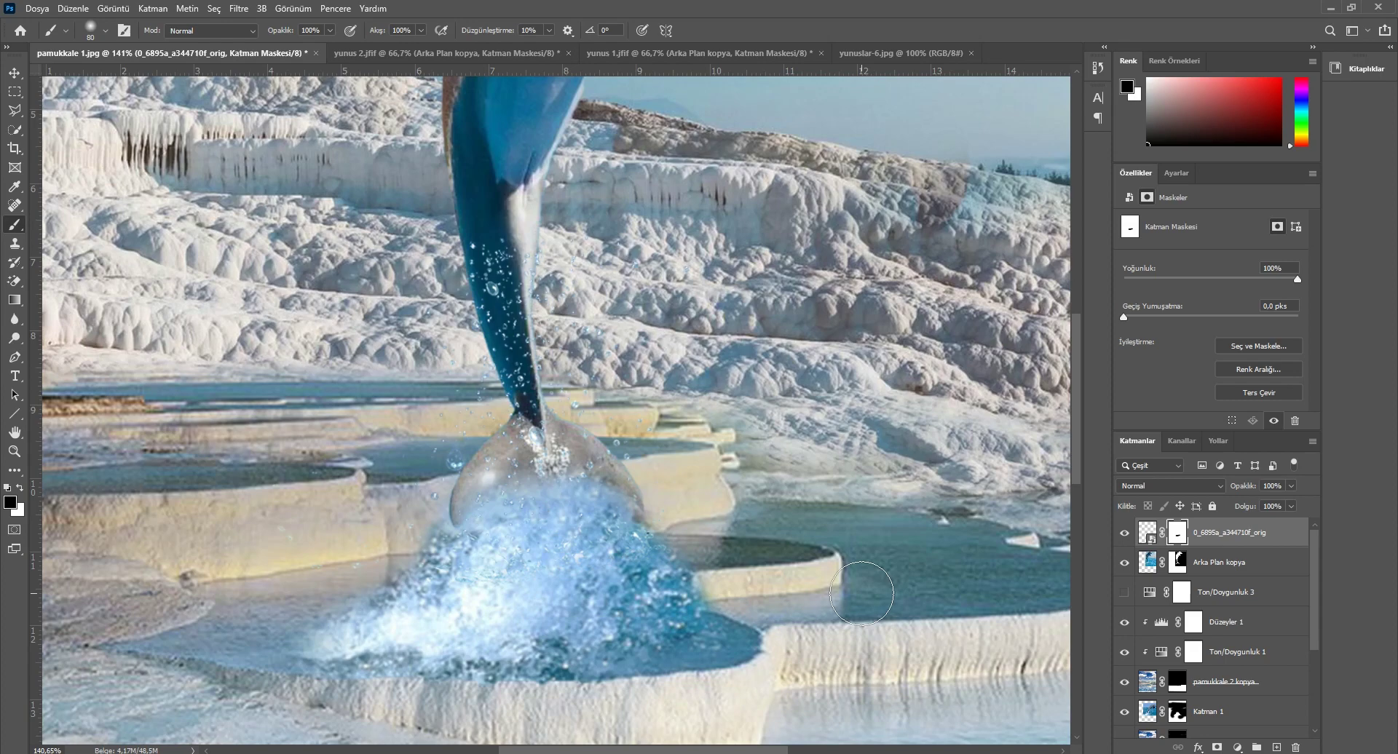
Step: Select the splash layer's image and add a Hue/Saturation adjustment above it
click(1149, 535)
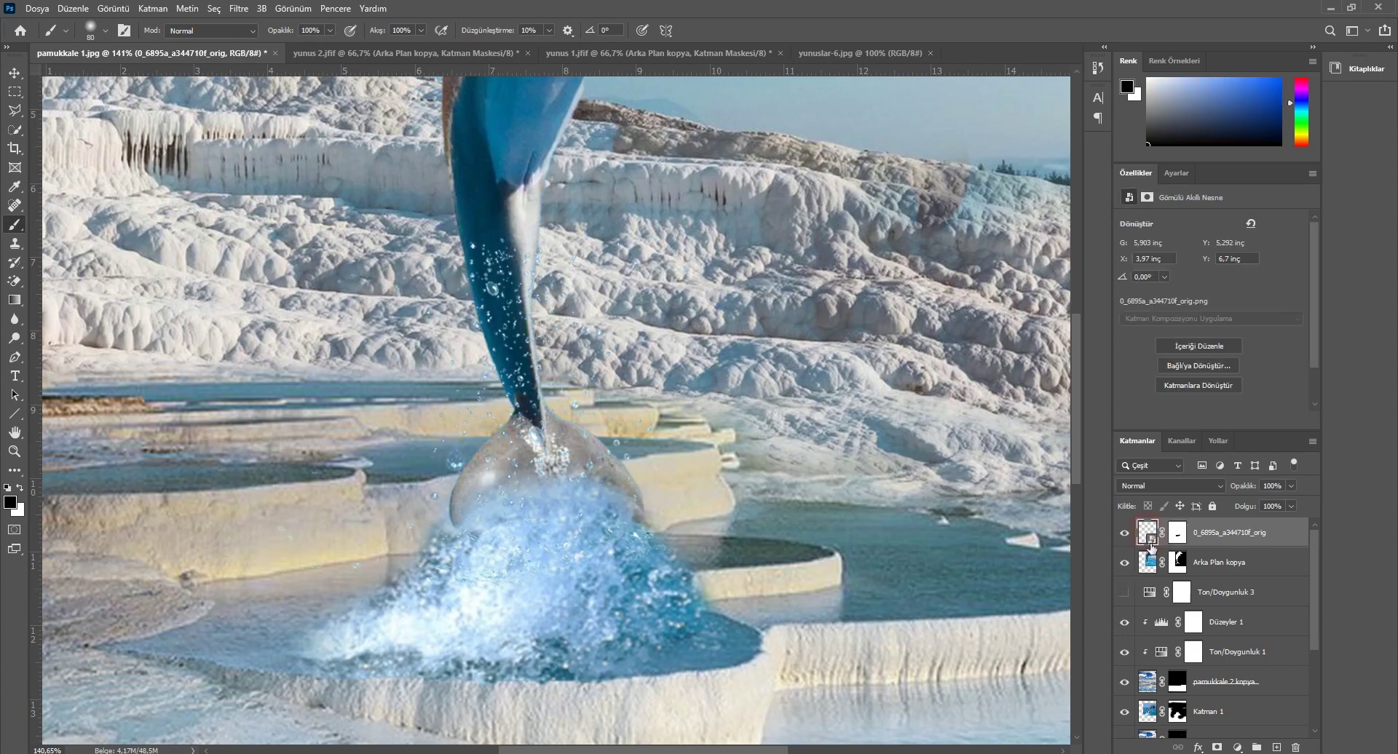
click(1236, 747)
click(1267, 592)
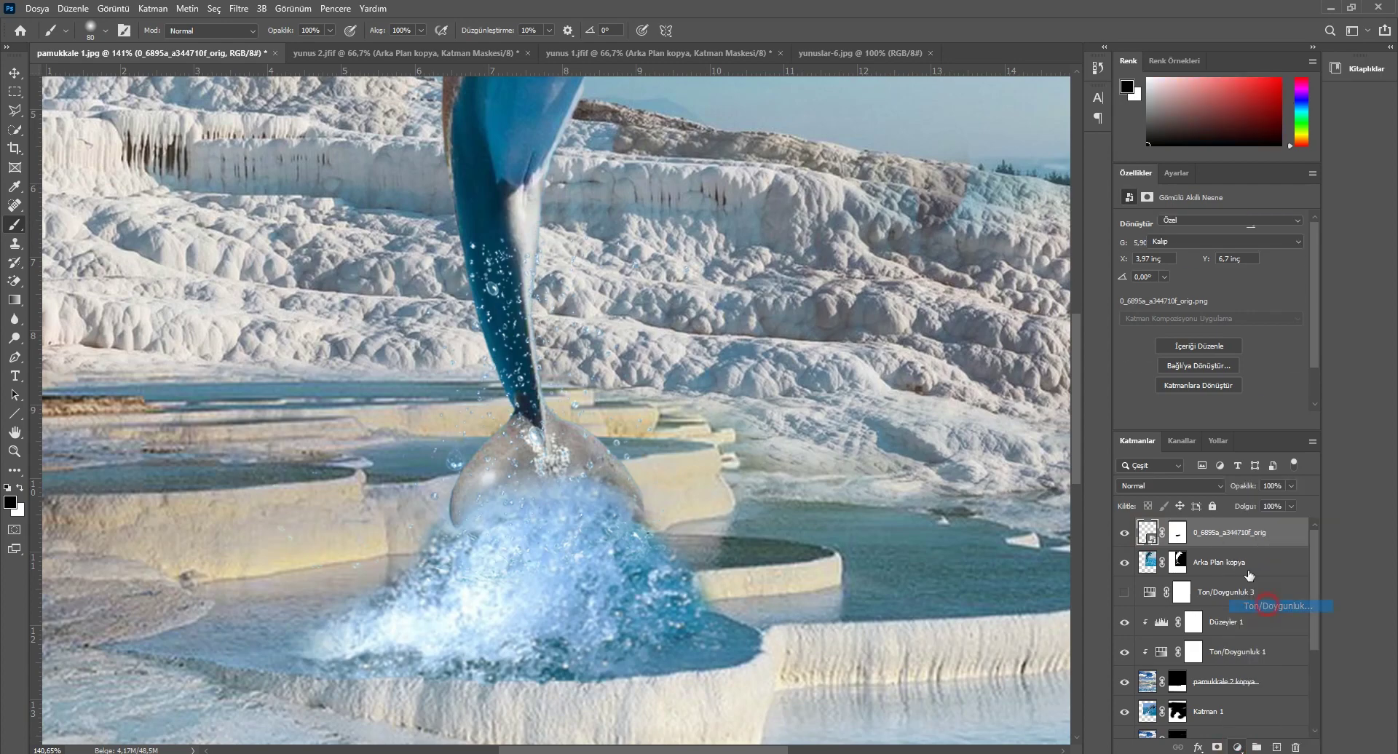
Step: Clip the Hue/Saturation adjustment to the splash with Saturation +41 and Hue +12
click(1210, 420)
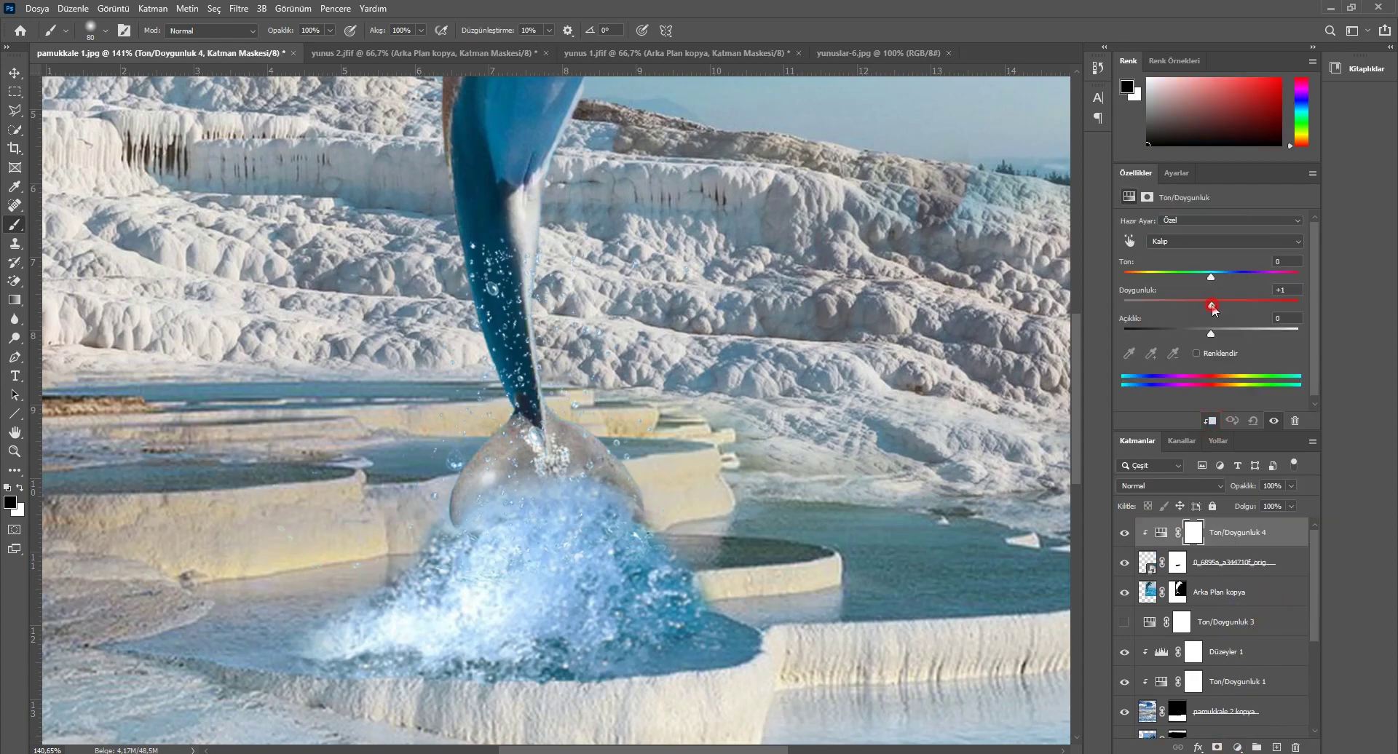
mouse_move(1223, 305)
mouse_down()
mouse_move(1143, 300)
mouse_move(1227, 304)
mouse_move(1196, 305)
mouse_move(1221, 303)
mouse_move(1191, 277)
mouse_move(1221, 277)
mouse_up()
click(1246, 302)
click(1220, 278)
Step: Touch up the splash layer's mask, then toggle the splash's visibility to compare
click(1179, 565)
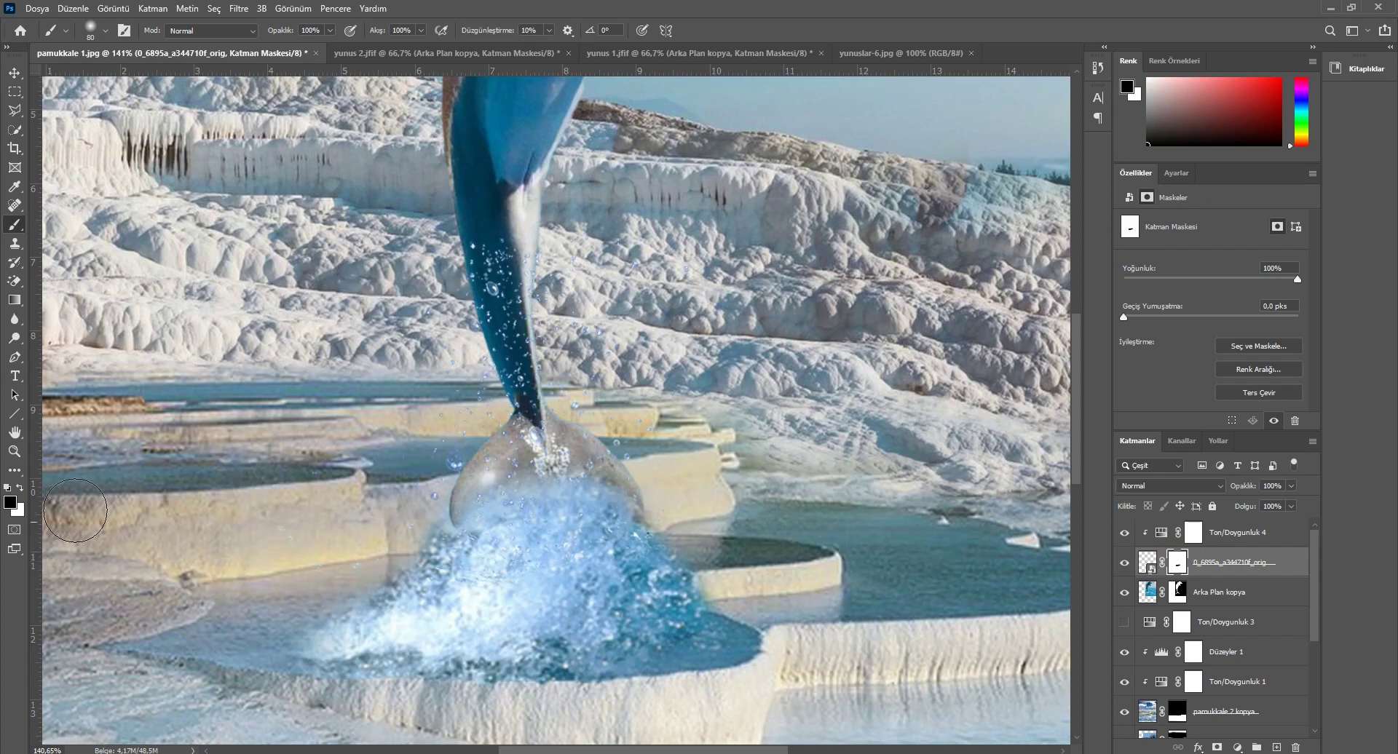
click(528, 547)
drag(529, 548, 597, 535)
scroll(598, 630, down, 5)
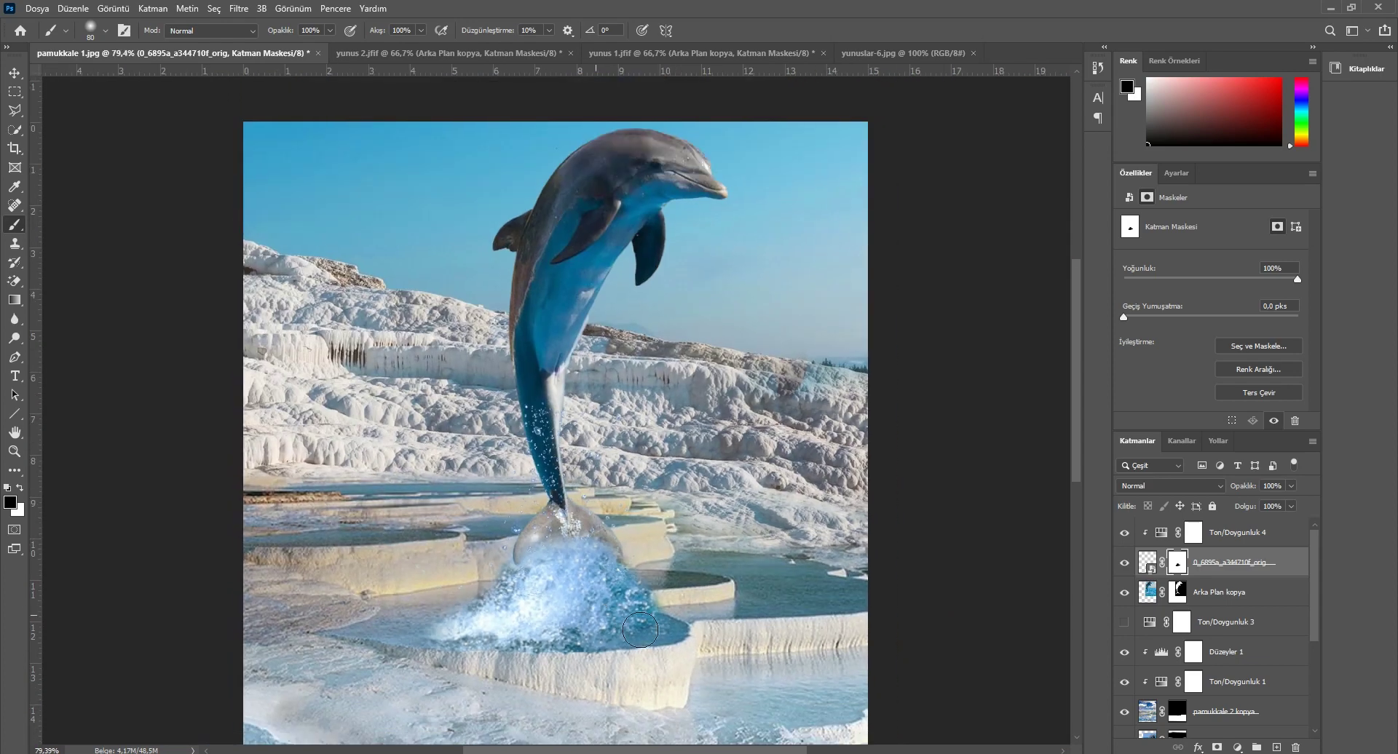
click(1147, 561)
click(1127, 563)
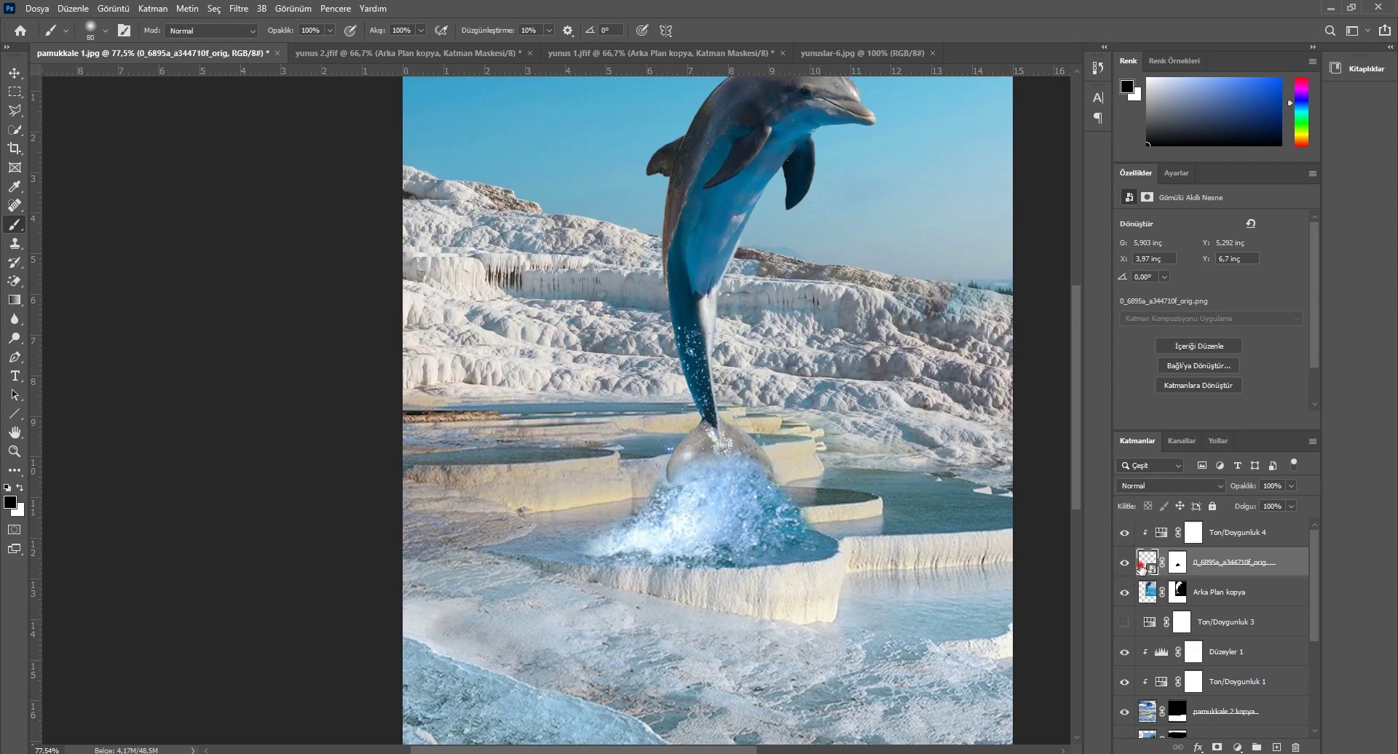
Step: Apply a 0,5-radius Gauss Bulanıklığı smart filter to the second splash
click(239, 8)
mouse_move(269, 194)
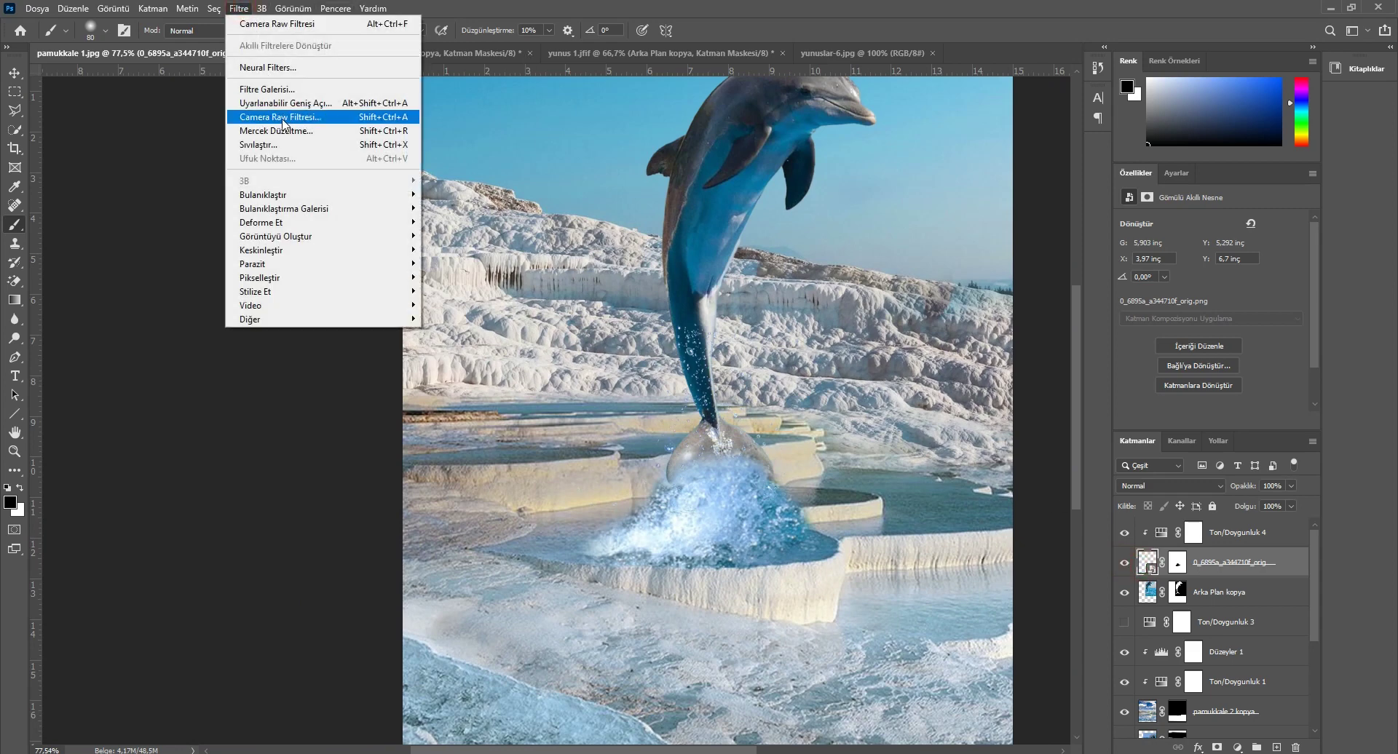
click(466, 235)
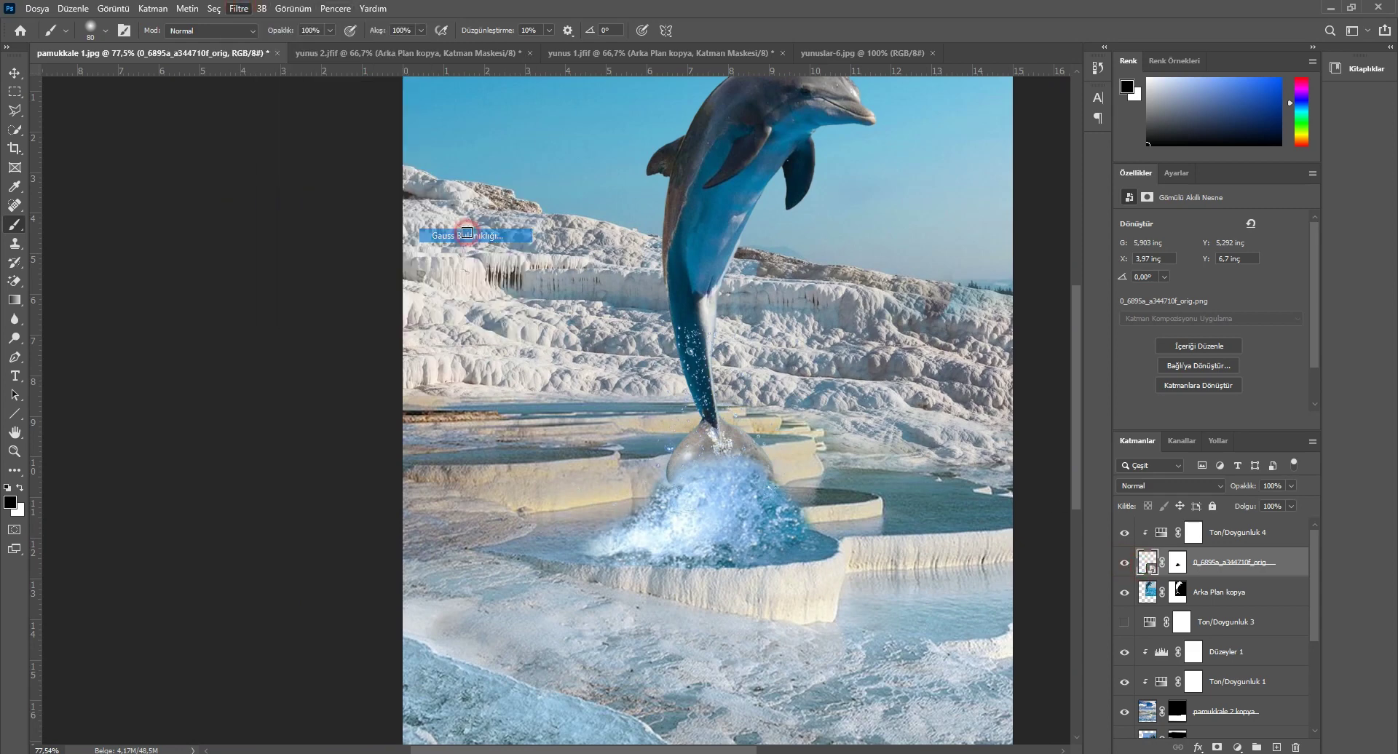
click(1006, 315)
key(b)
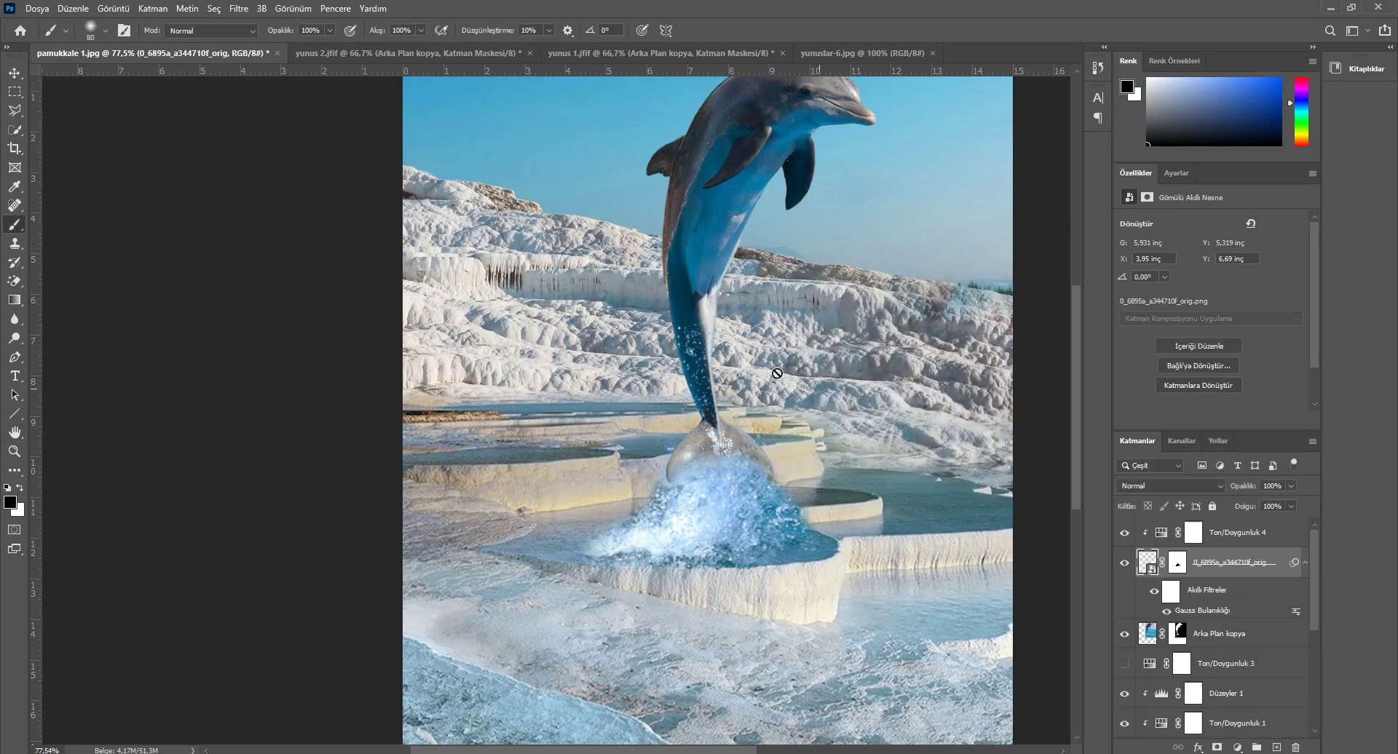
scroll(634, 262, up, 3)
scroll(889, 417, down, 1)
scroll(889, 417, down, 2)
scroll(889, 420, down, 2)
alt+scroll(885, 423, down, 2)
alt+scroll(885, 422, down, 1)
alt+scroll(845, 567, up, 3)
alt+scroll(846, 566, up, 1)
alt+scroll(845, 567, up, 1)
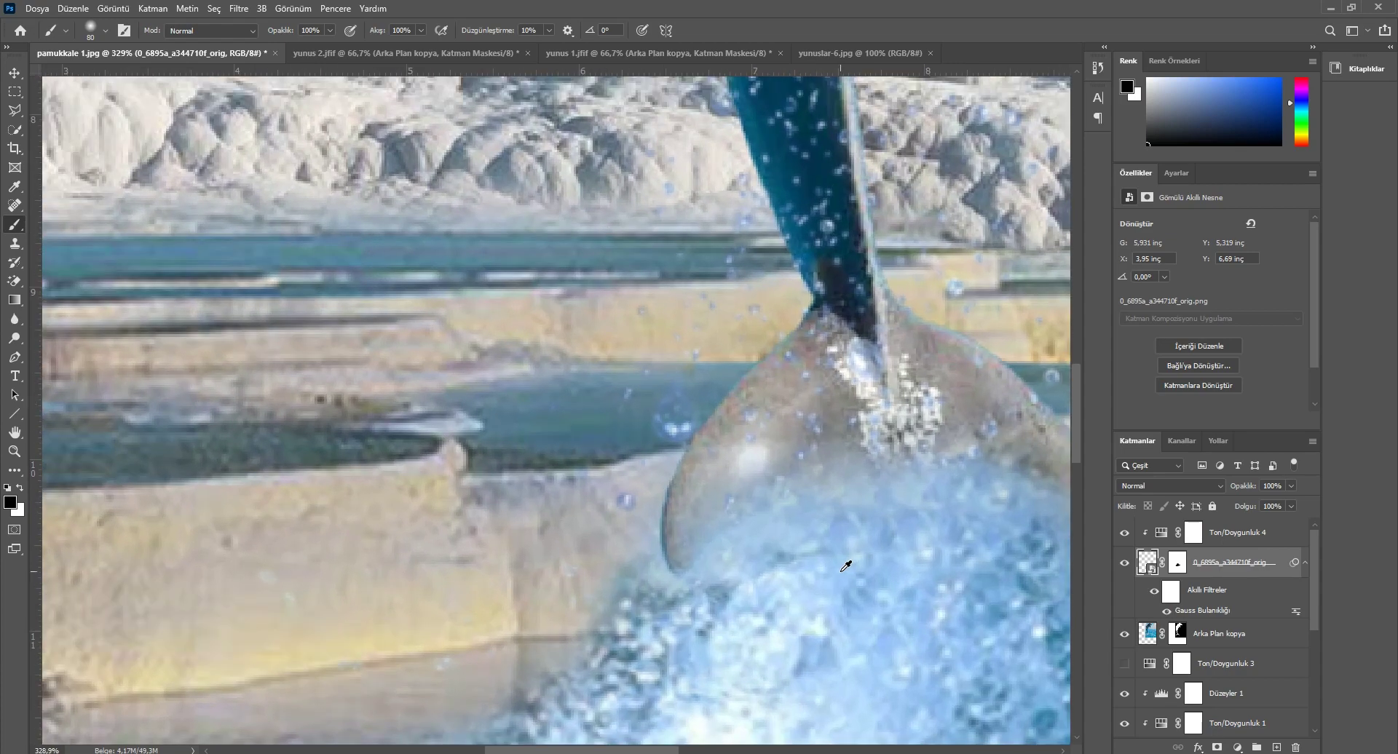
Step: Place another water-splash image, rotated onto the tail and enlarged to about 220%
drag(798, 439, 793, 441)
mouse_move(452, 254)
mouse_down()
mouse_move(317, 94)
mouse_move(568, 417)
mouse_move(744, 457)
mouse_up()
drag(954, 387, 1020, 476)
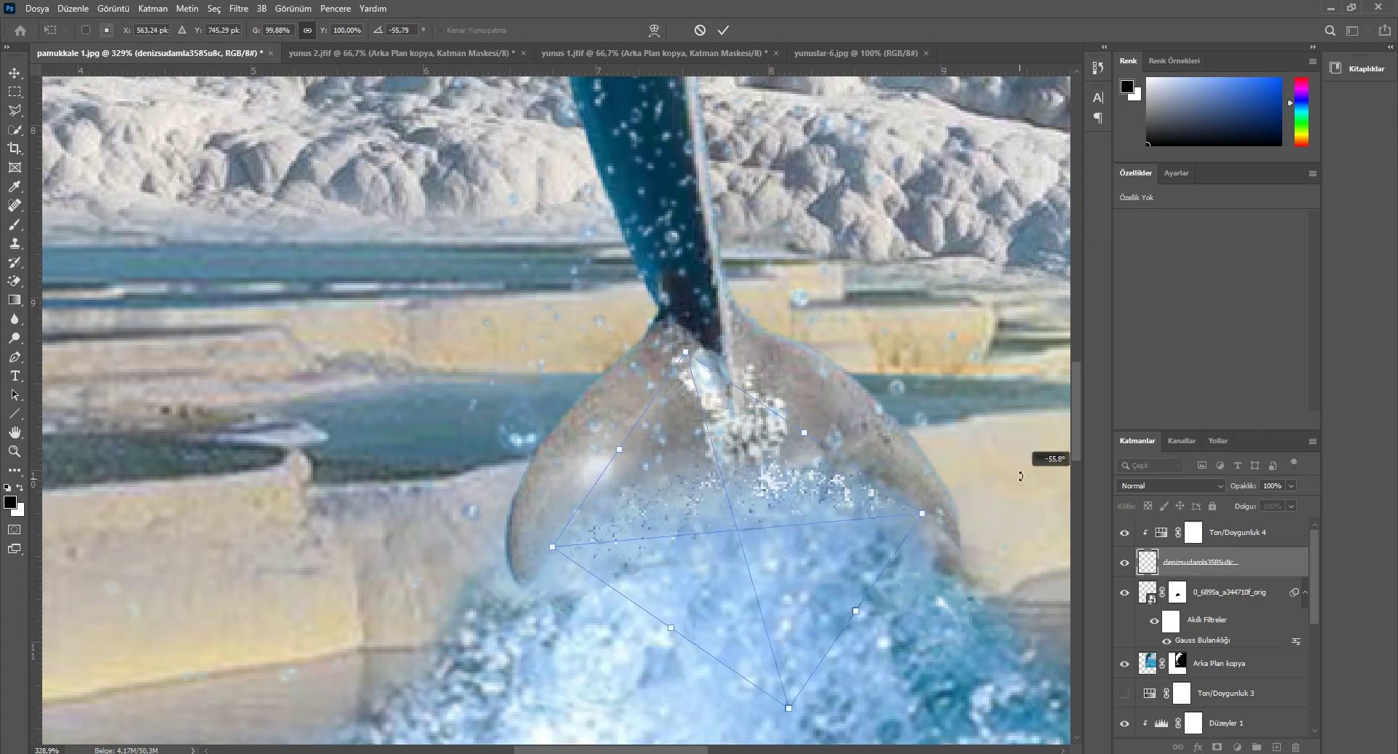
drag(255, 31, 335, 35)
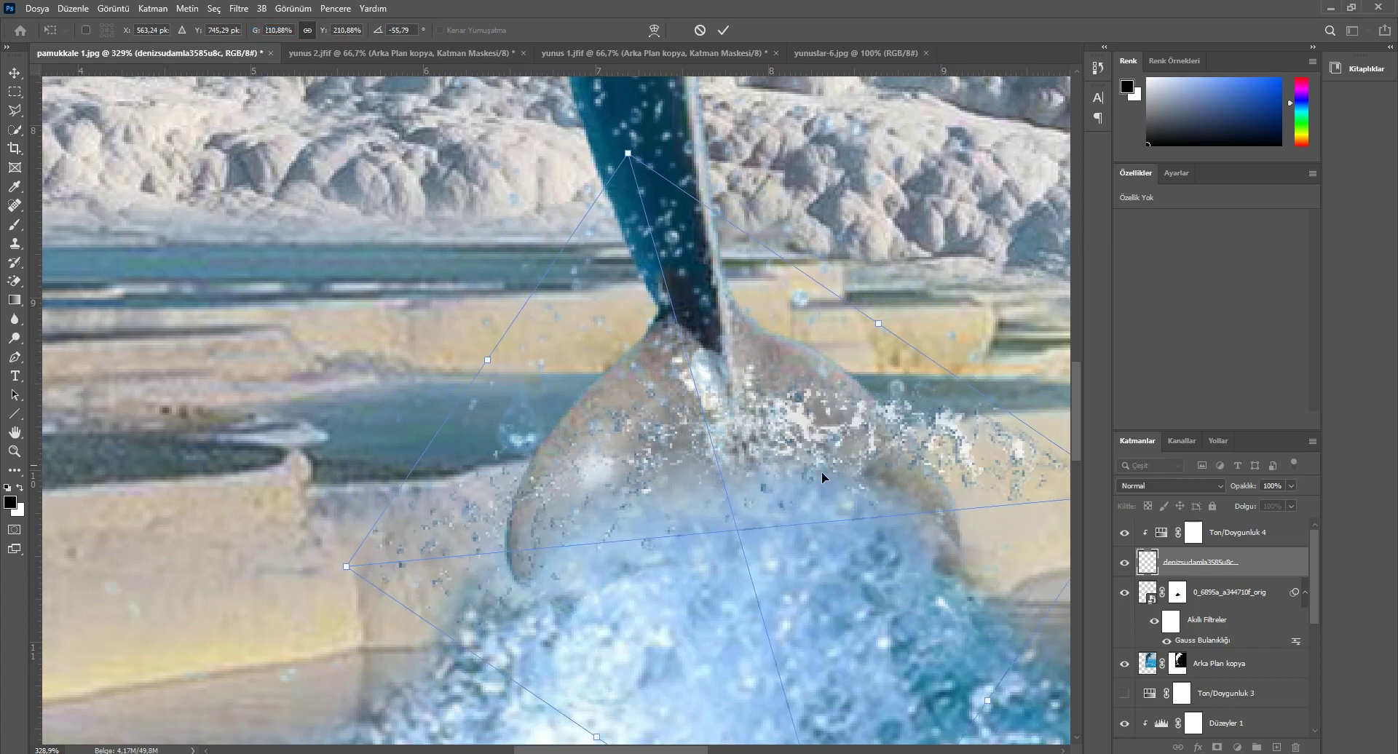
mouse_move(822, 475)
mouse_down()
mouse_move(798, 514)
mouse_move(811, 506)
mouse_up()
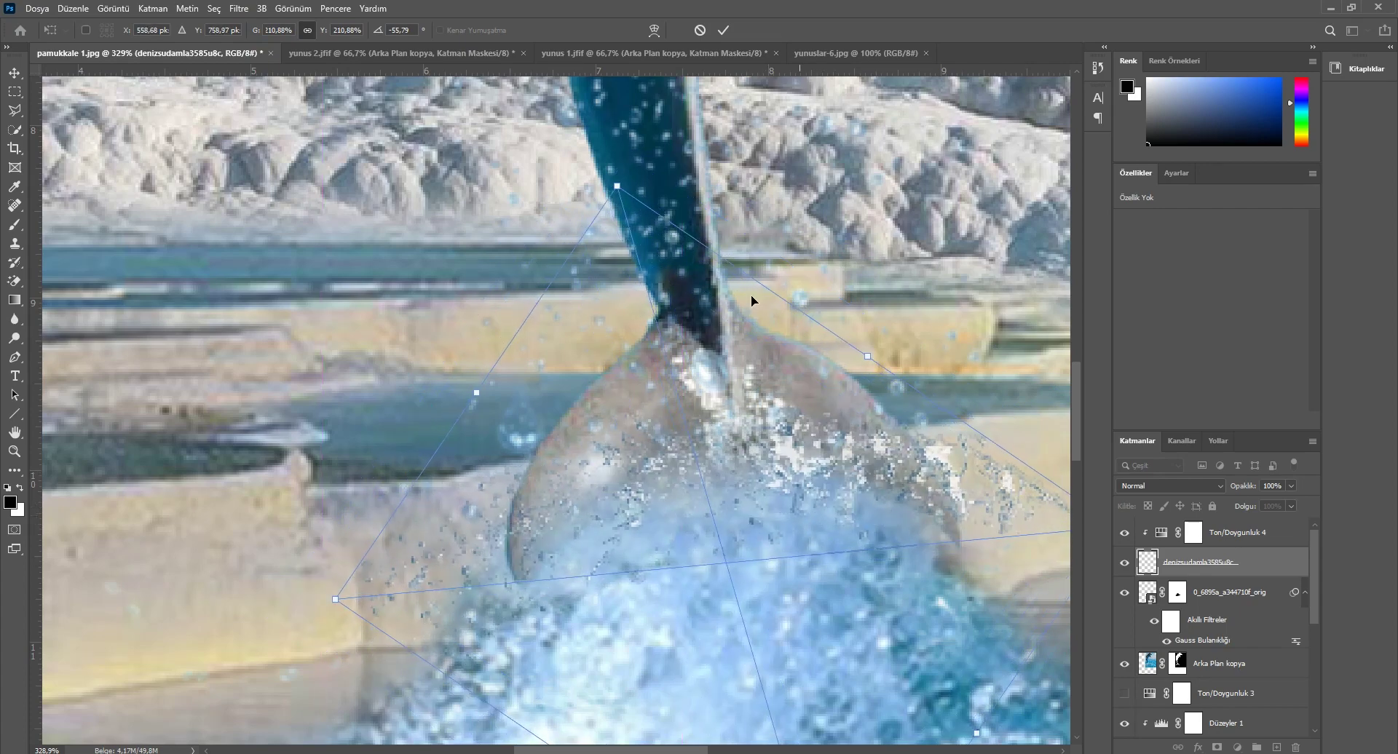
Step: Warp the splash, pulling its lower-left and right corners inward around the tail
click(654, 30)
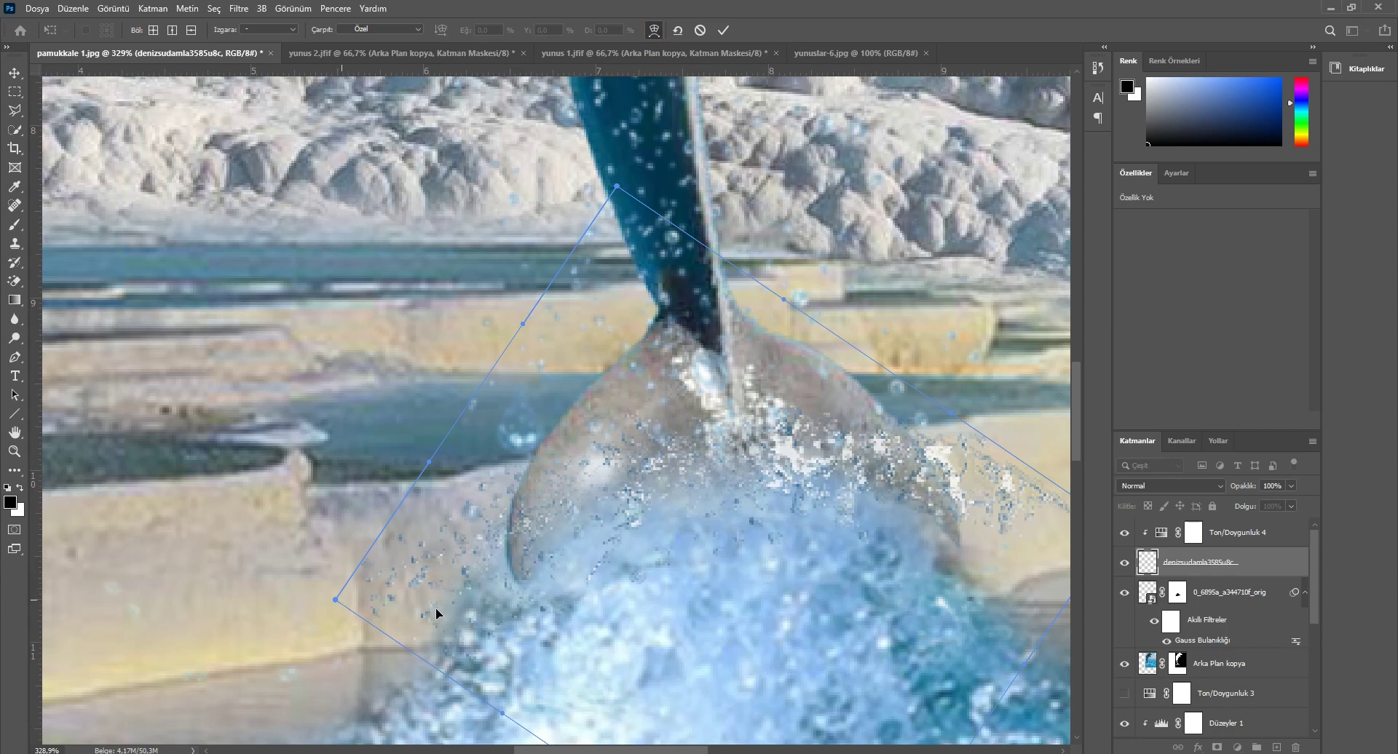
scroll(502, 629, down, 5)
click(398, 611)
drag(398, 612, 443, 624)
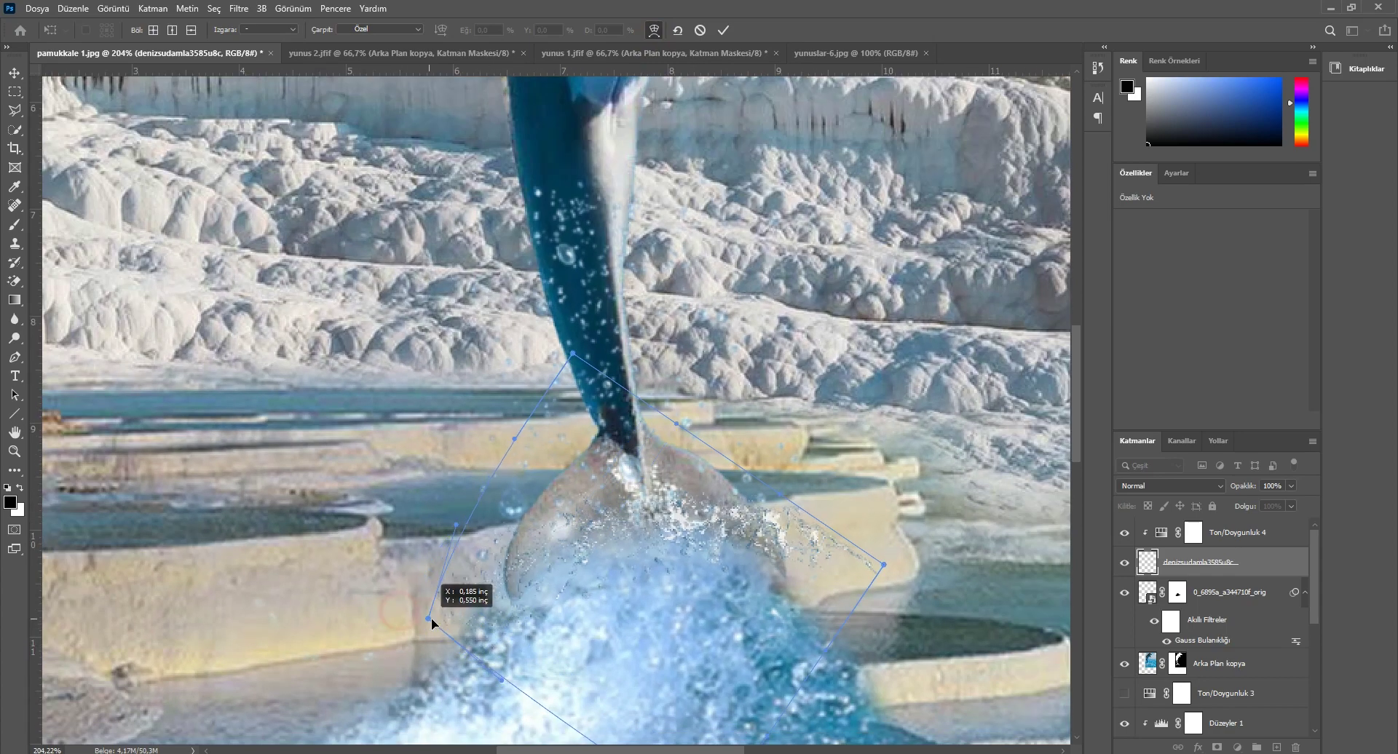
drag(884, 566, 814, 616)
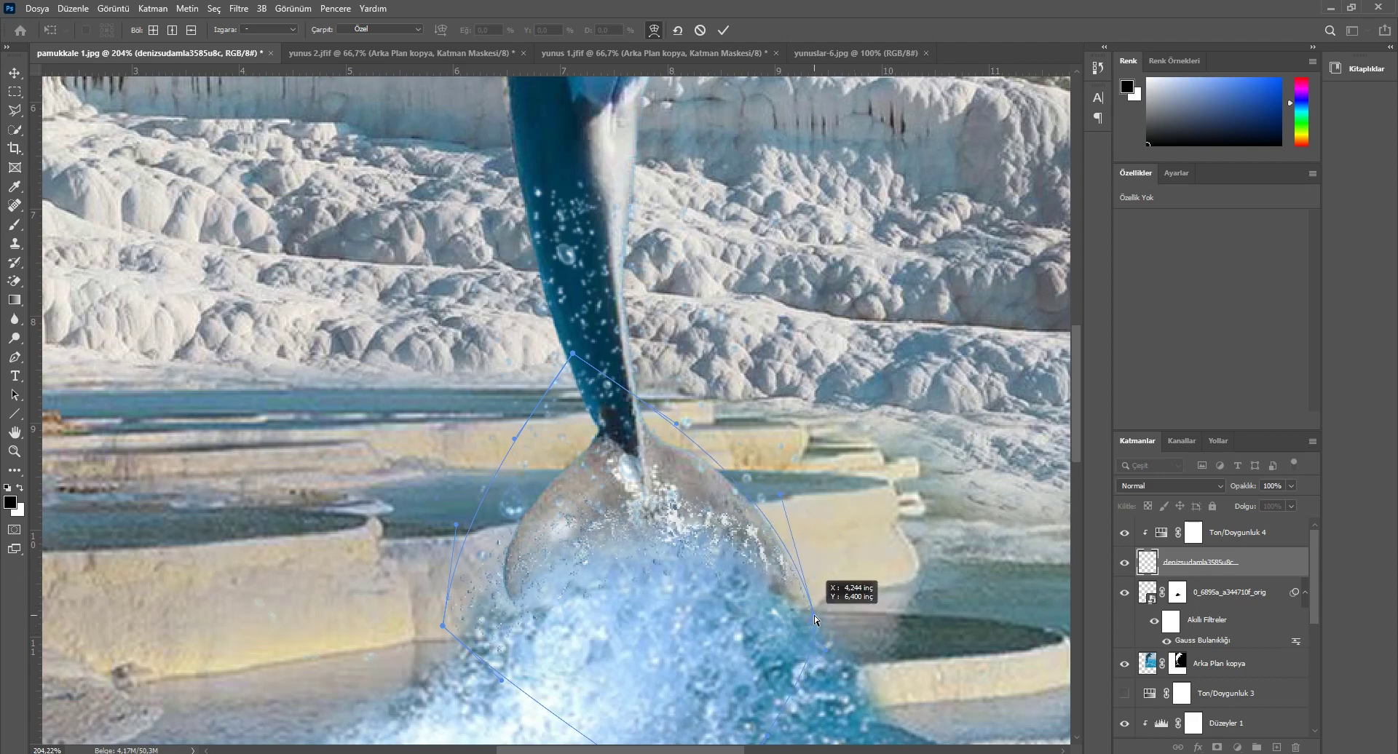
drag(815, 614, 812, 614)
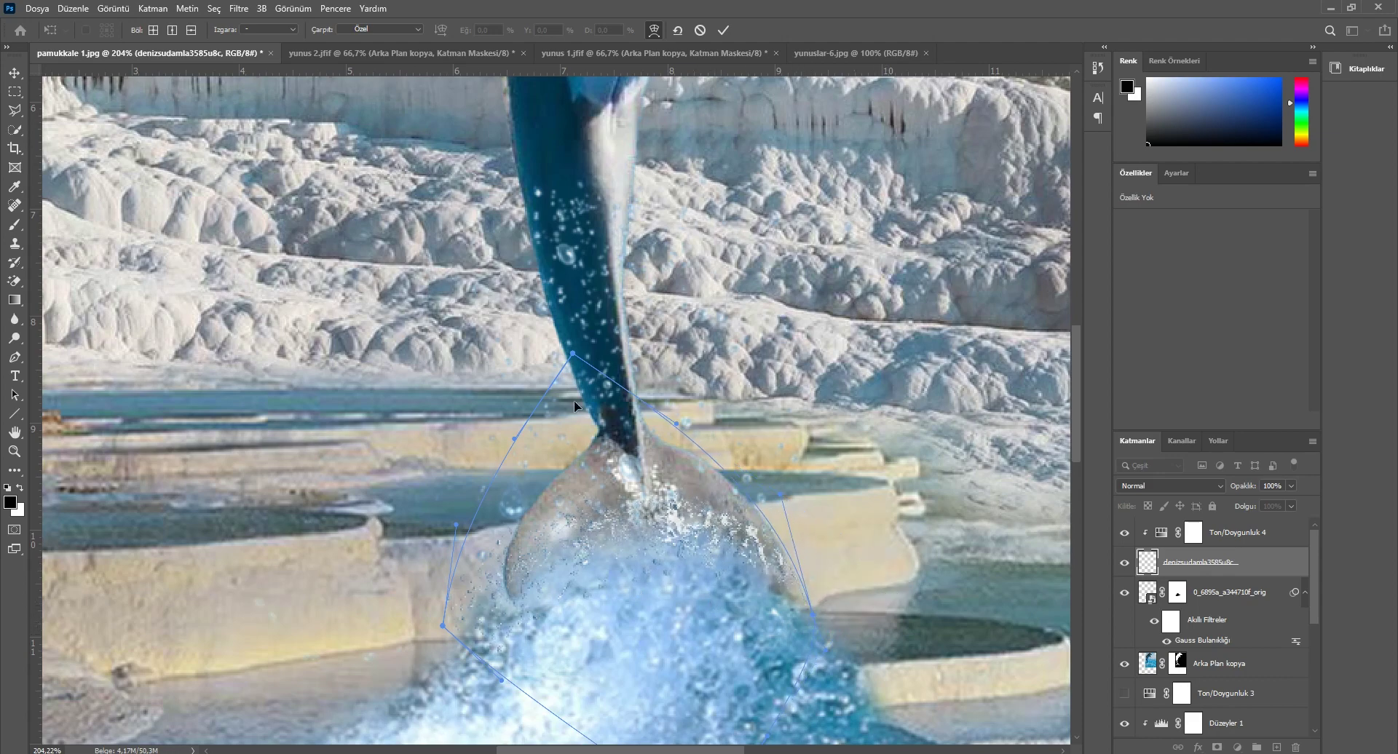
click(724, 32)
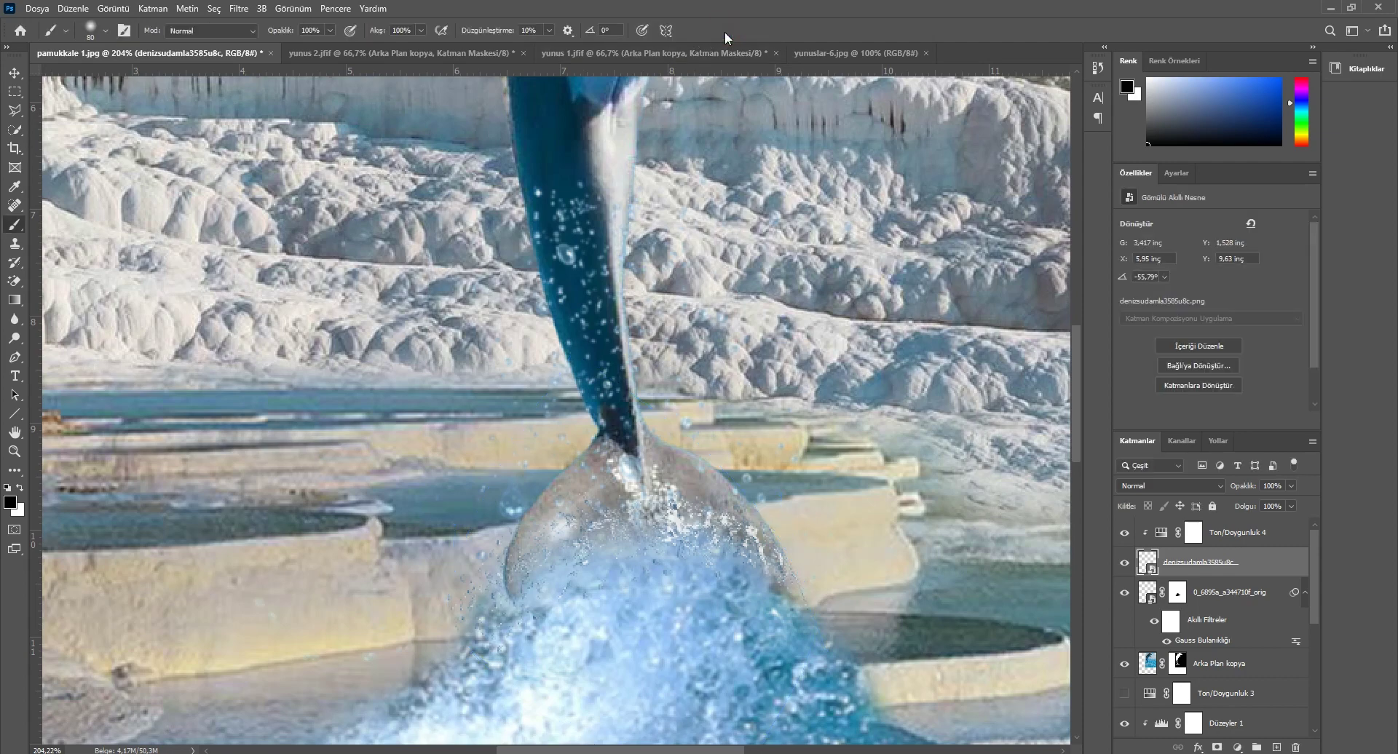
Step: Enlarge the splash slightly and warp its lower edges and upper-right curve around the tail
key(ctrl+t)
drag(260, 37, 284, 36)
drag(643, 548, 648, 563)
click(654, 30)
drag(847, 674, 704, 723)
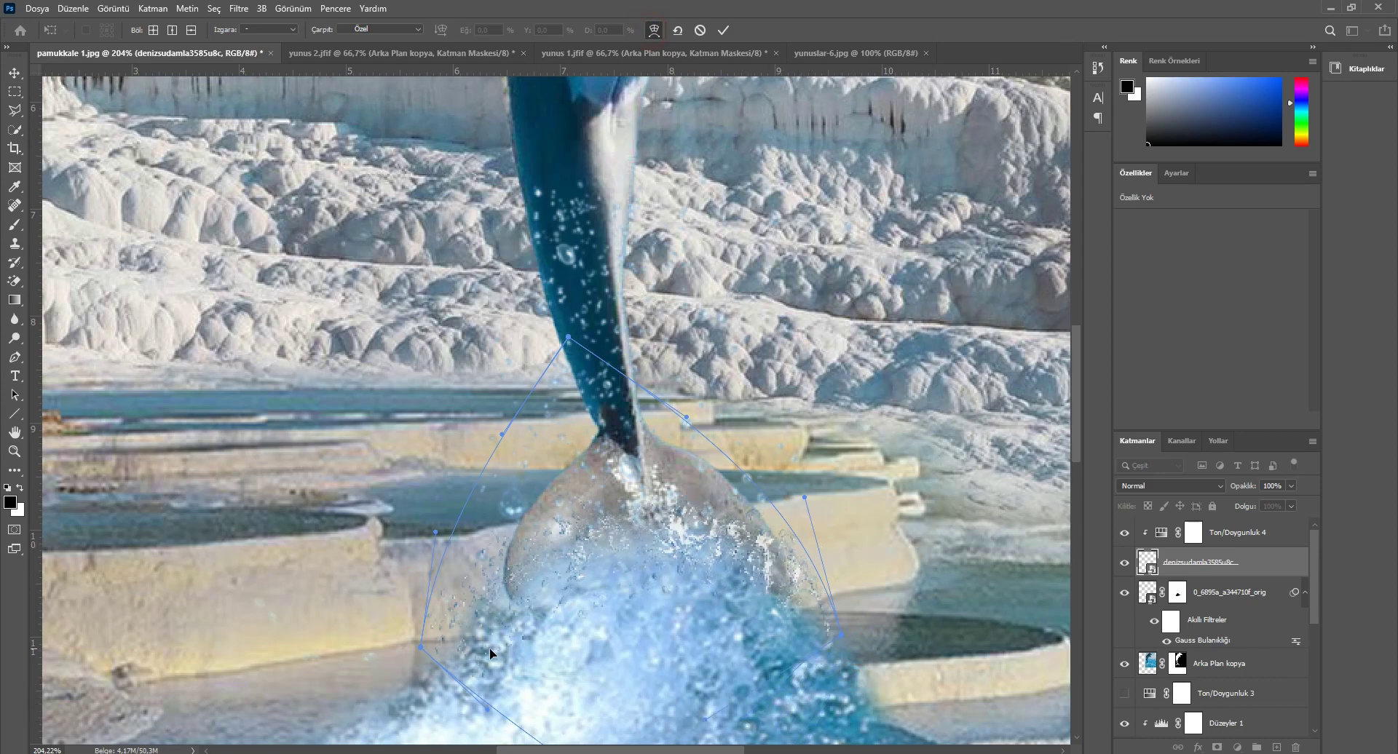
drag(433, 646, 449, 649)
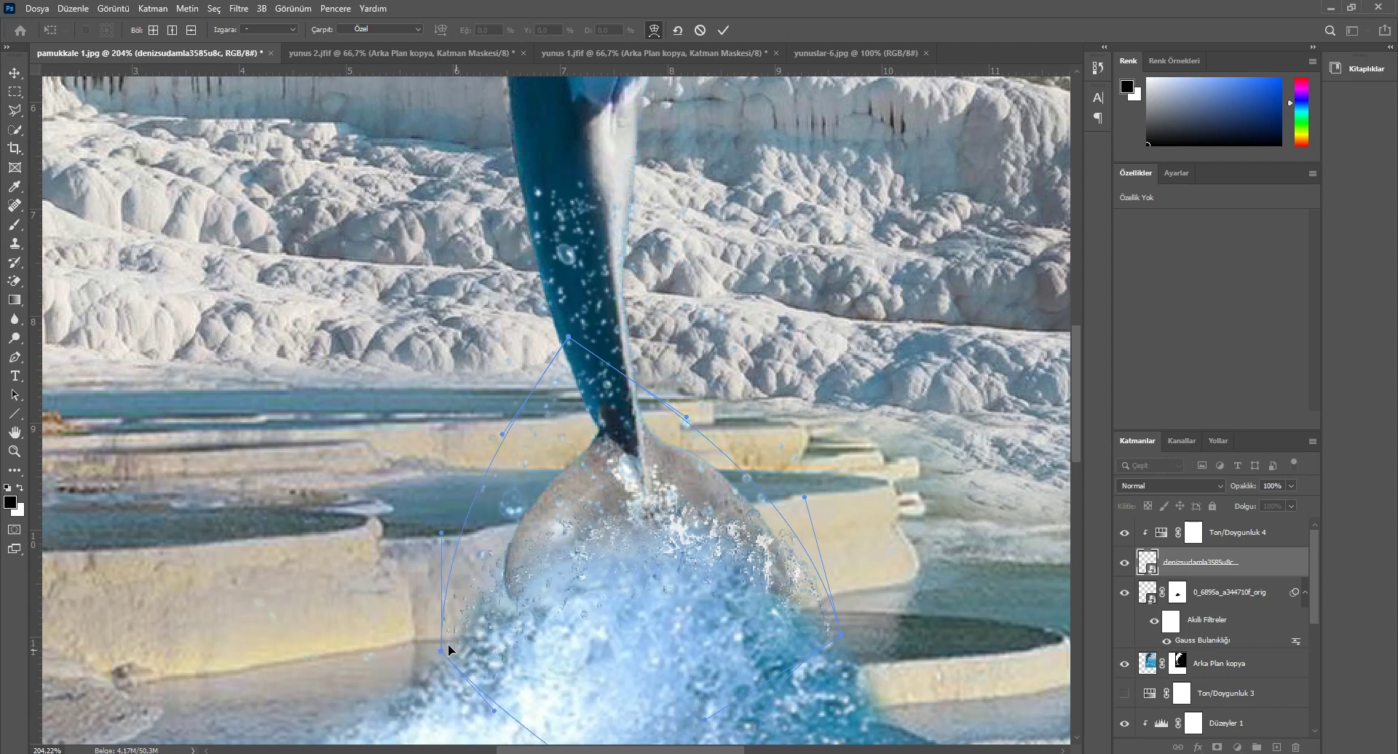
drag(660, 492, 634, 498)
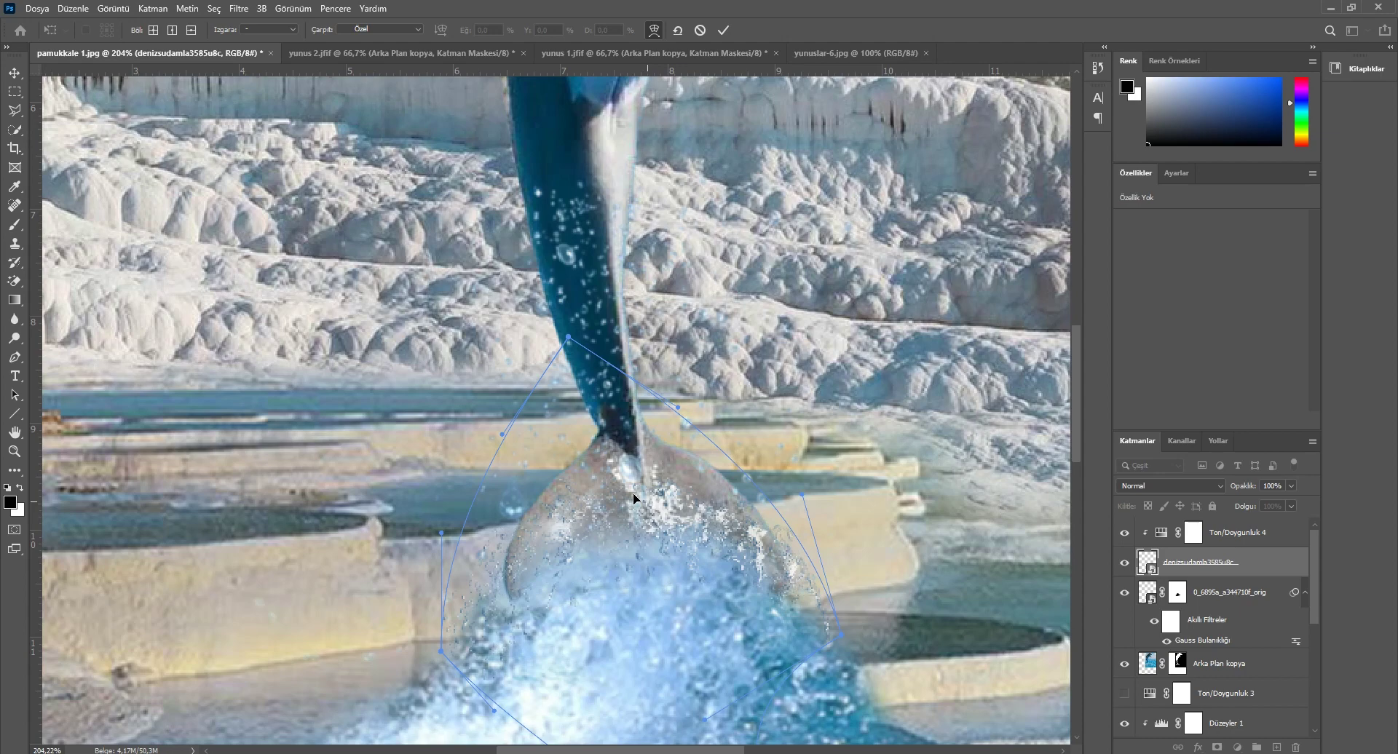
click(724, 31)
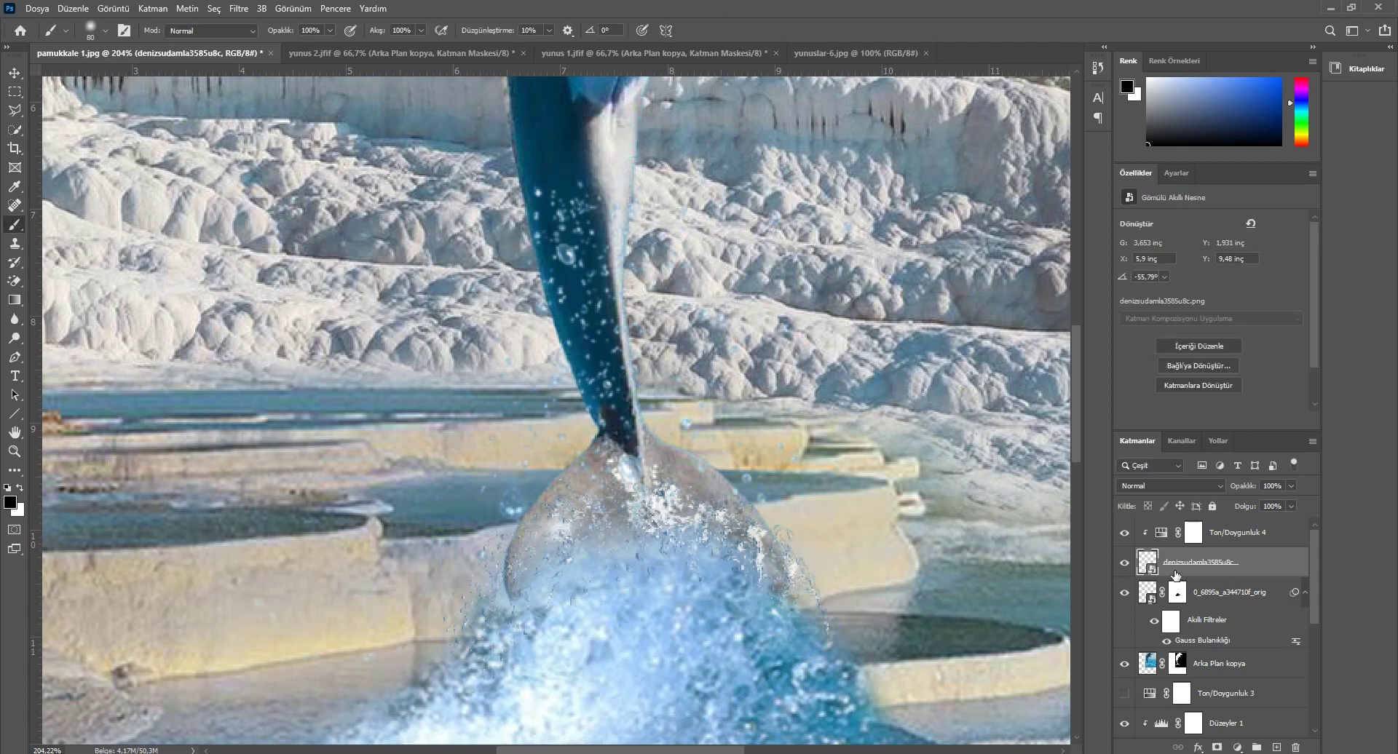
Step: Duplicate the Hue/Saturation adjustment and clip the copy to the dolphin layer
click(1125, 563)
click(1126, 596)
click(1248, 597)
drag(1234, 533, 1278, 745)
drag(1248, 542, 1197, 614)
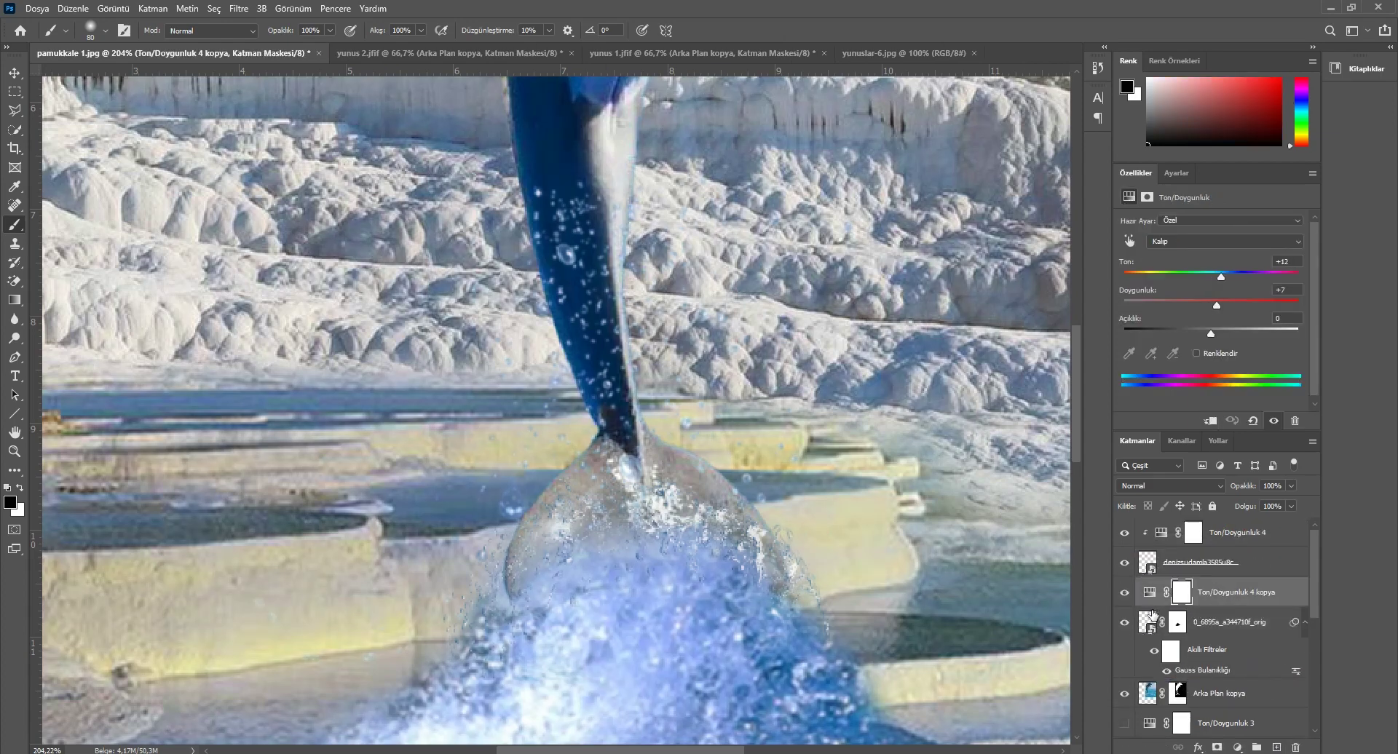
alt+click(1161, 605)
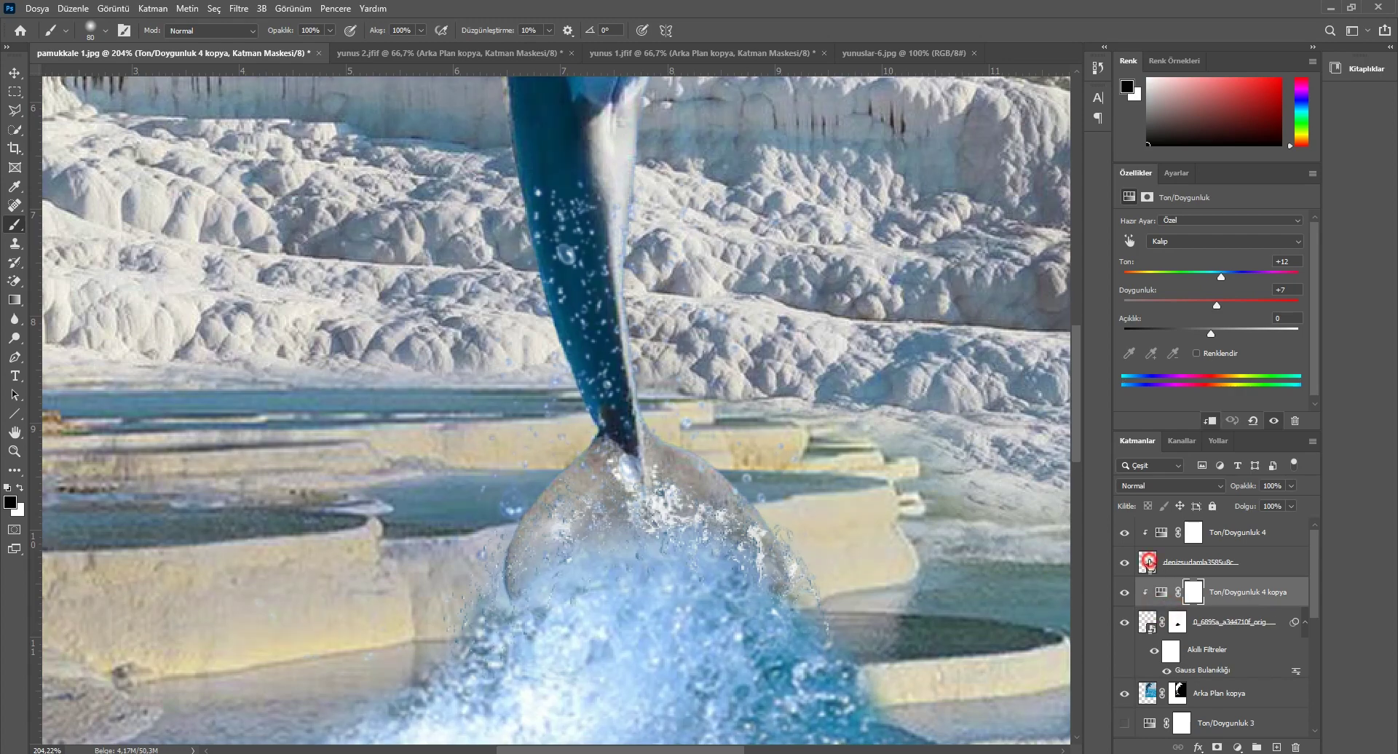
Step: Apply a 0.5-pixel Gaussian blur to the splash layer
click(1148, 561)
click(241, 9)
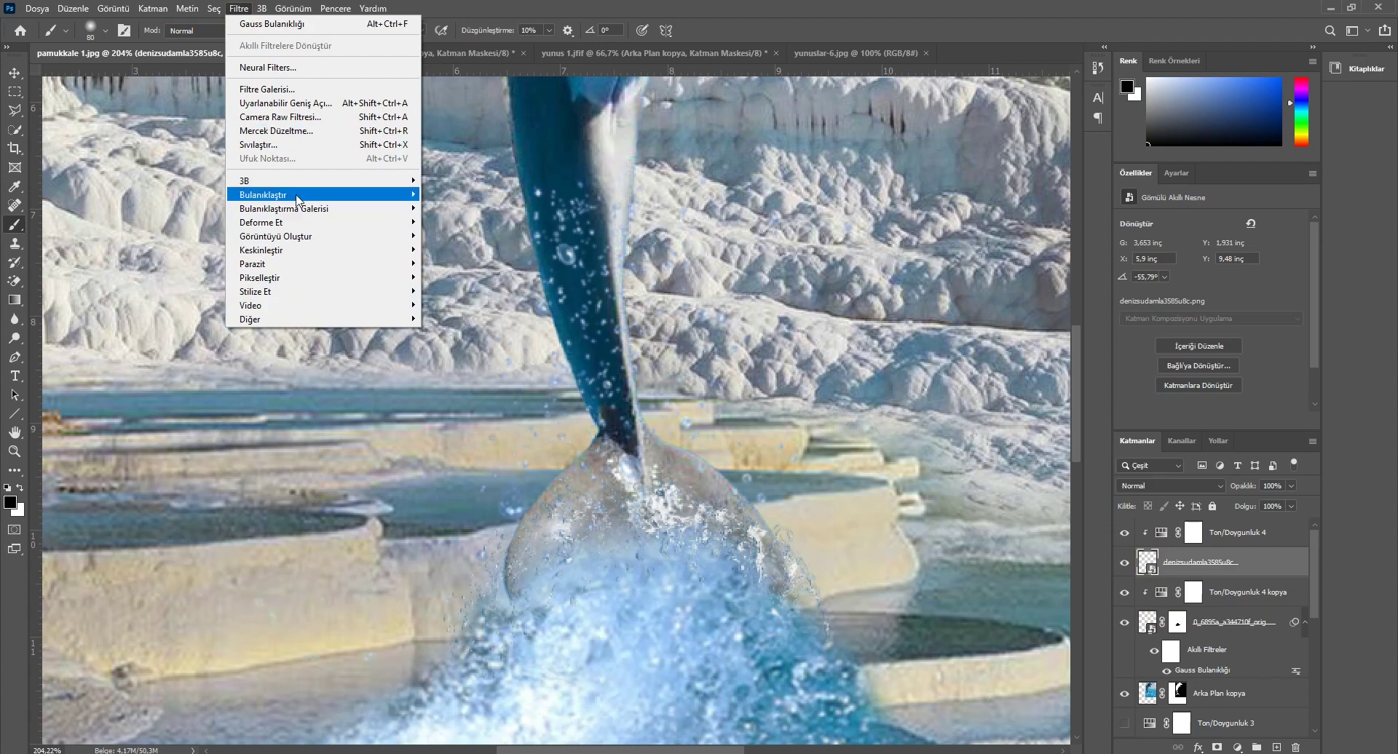
mouse_move(264, 194)
click(460, 234)
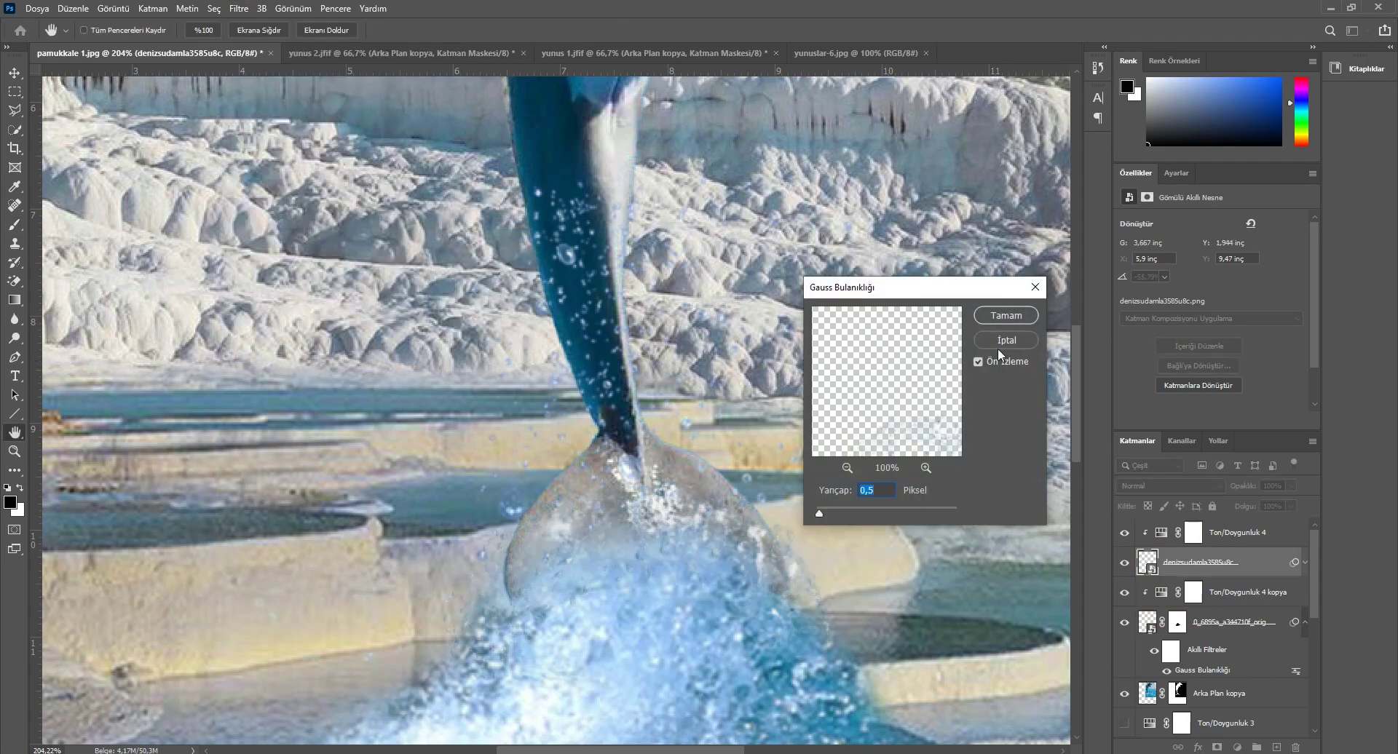
click(1016, 319)
scroll(838, 612, down, 2)
scroll(838, 611, down, 2)
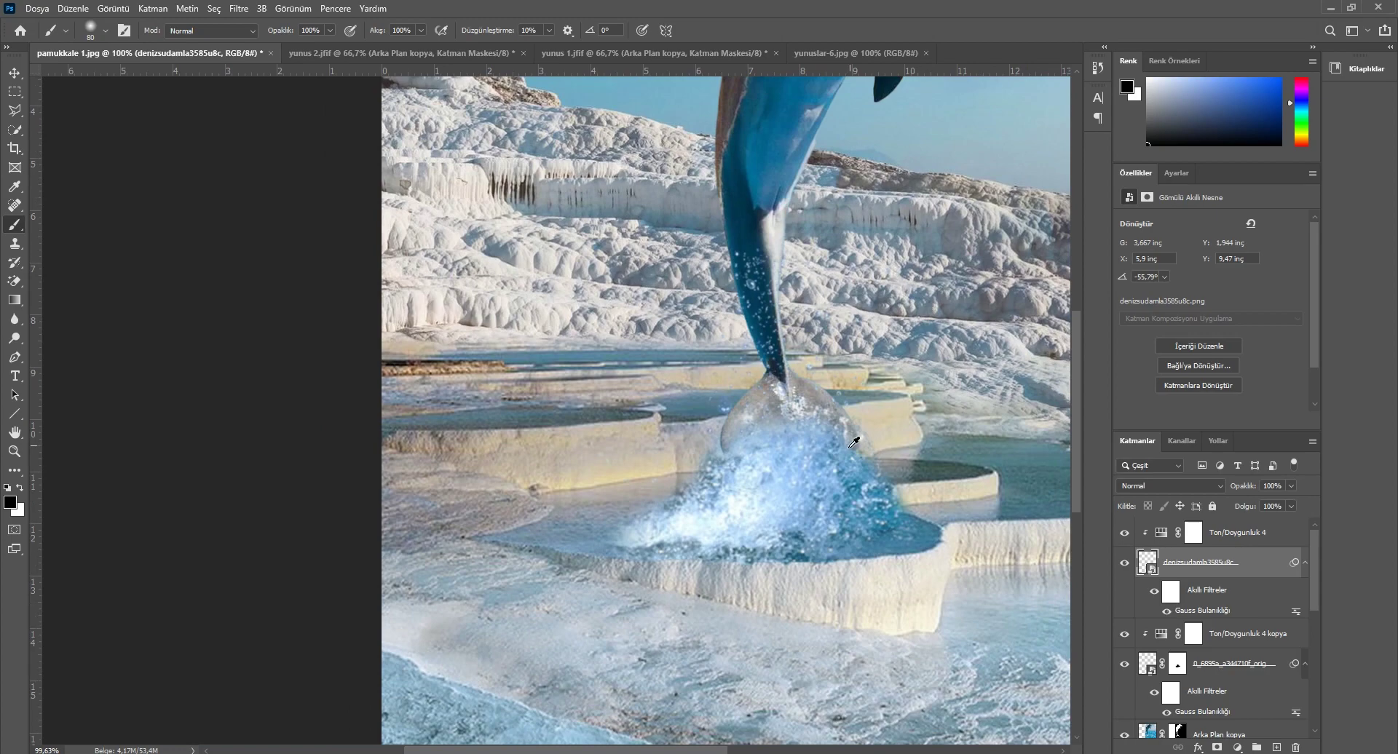
scroll(838, 612, down, 2)
scroll(838, 611, up, 1)
scroll(838, 612, up, 3)
scroll(830, 554, up, 2)
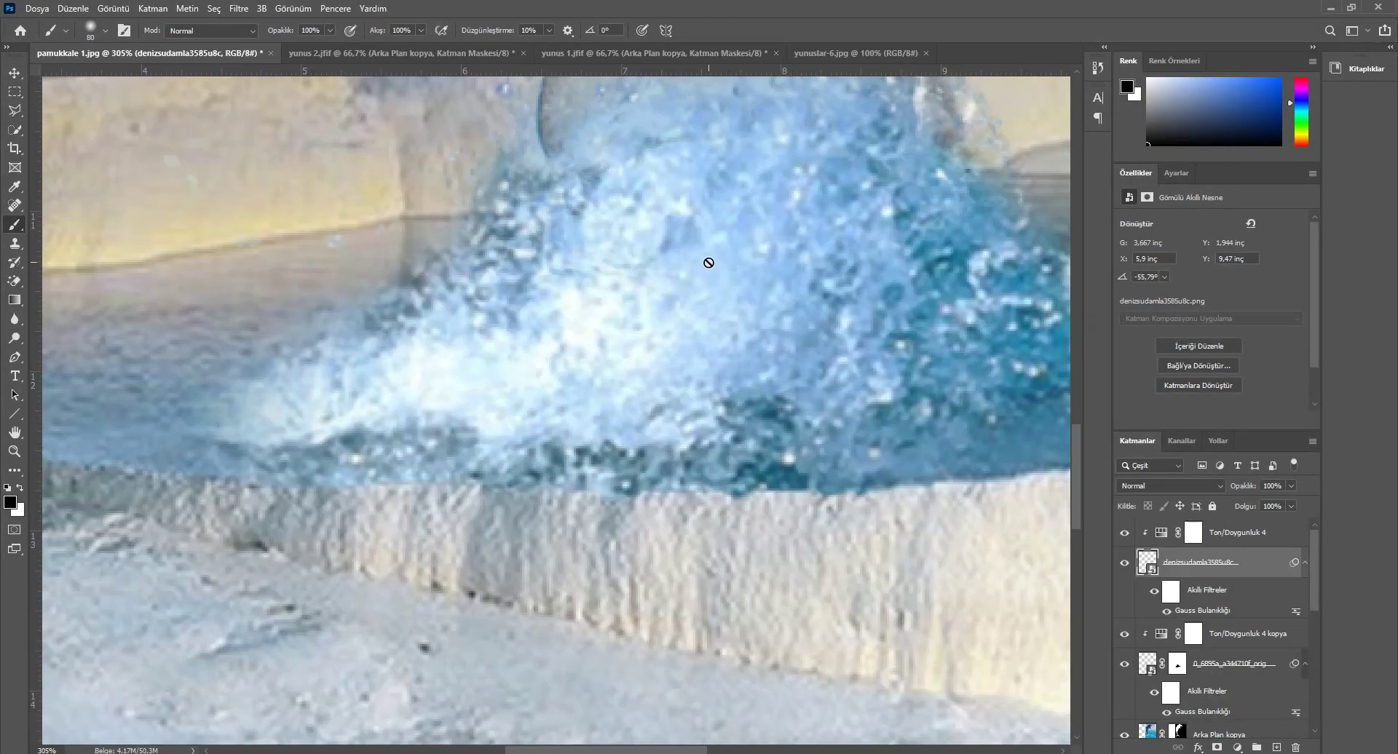
Step: Select a layer on the canvas with the Move tool and bring up the Navy dolphin photo
click(14, 73)
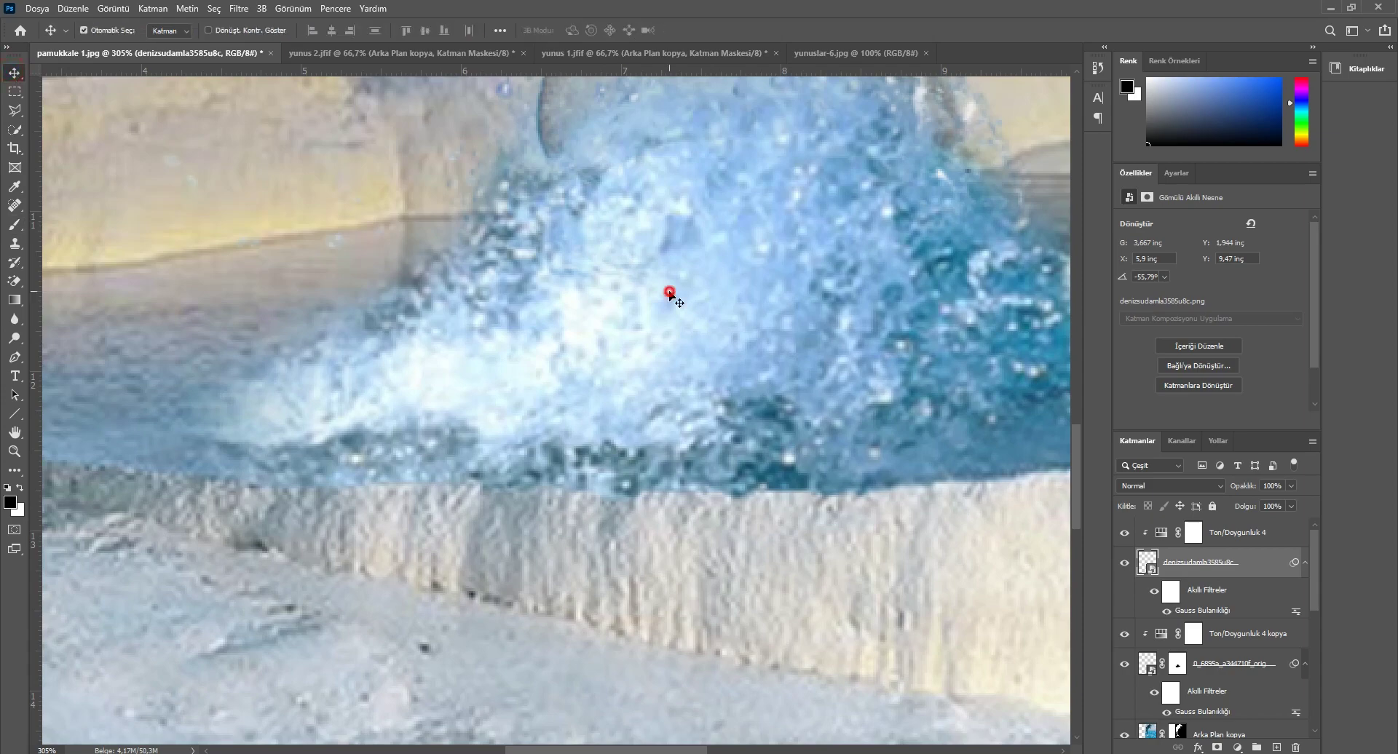
click(669, 295)
scroll(756, 336, down, 6)
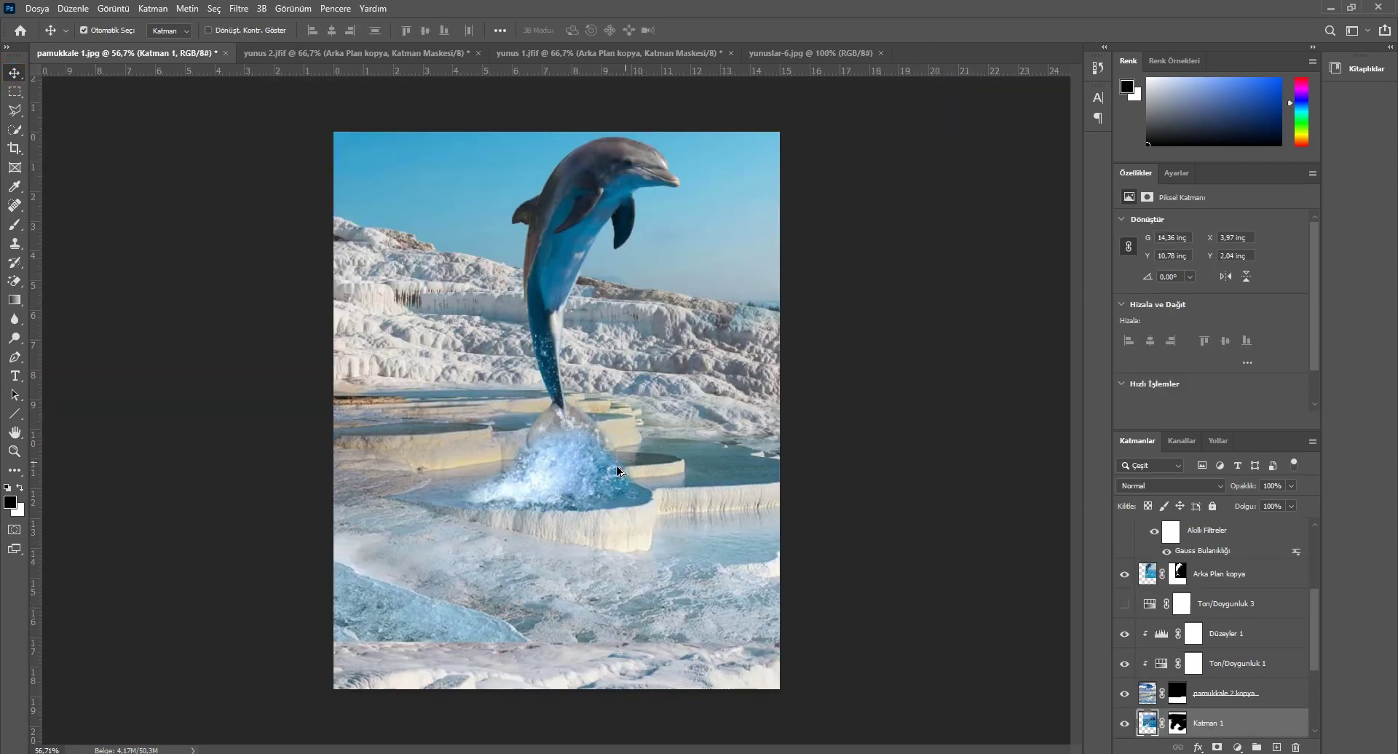
scroll(617, 471, down, 1)
scroll(562, 514, up, 3)
scroll(567, 480, up, 2)
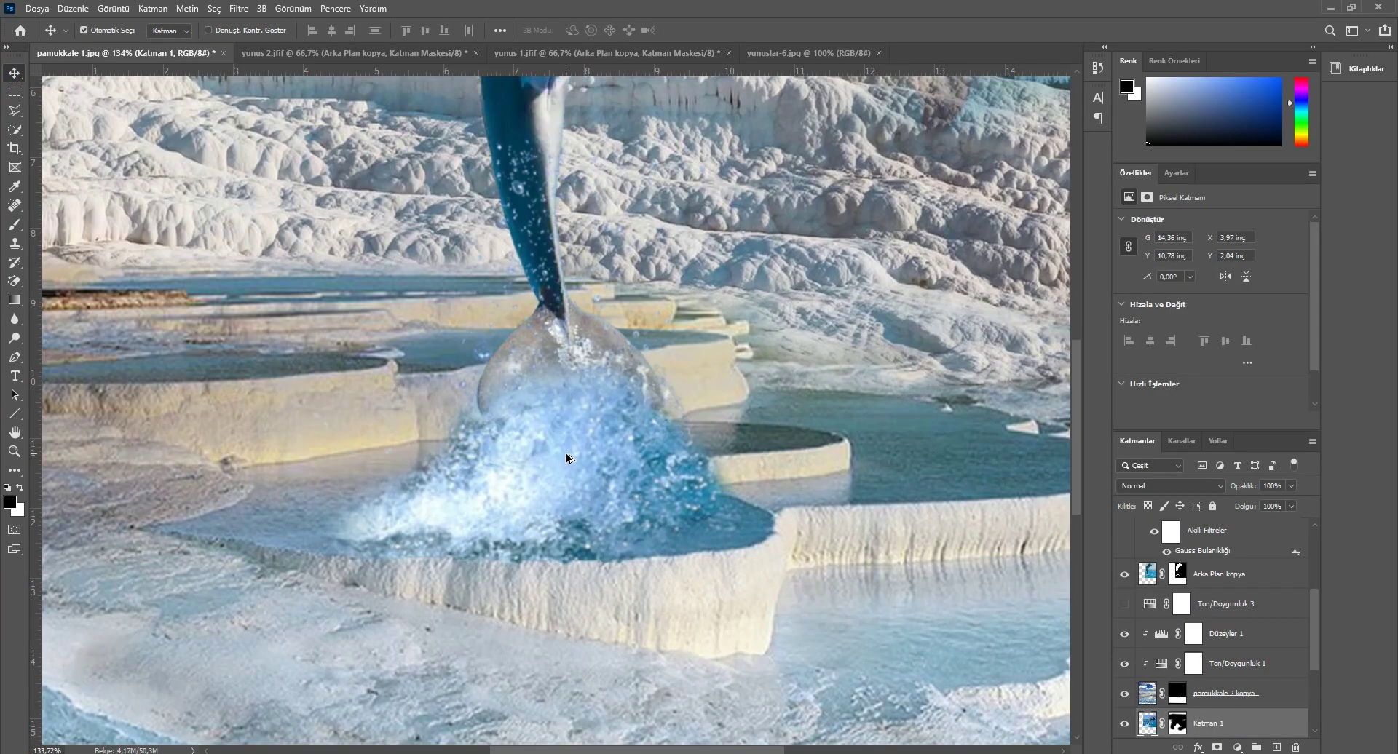
scroll(568, 452, down, 3)
scroll(569, 458, down, 1)
scroll(569, 458, down, 2)
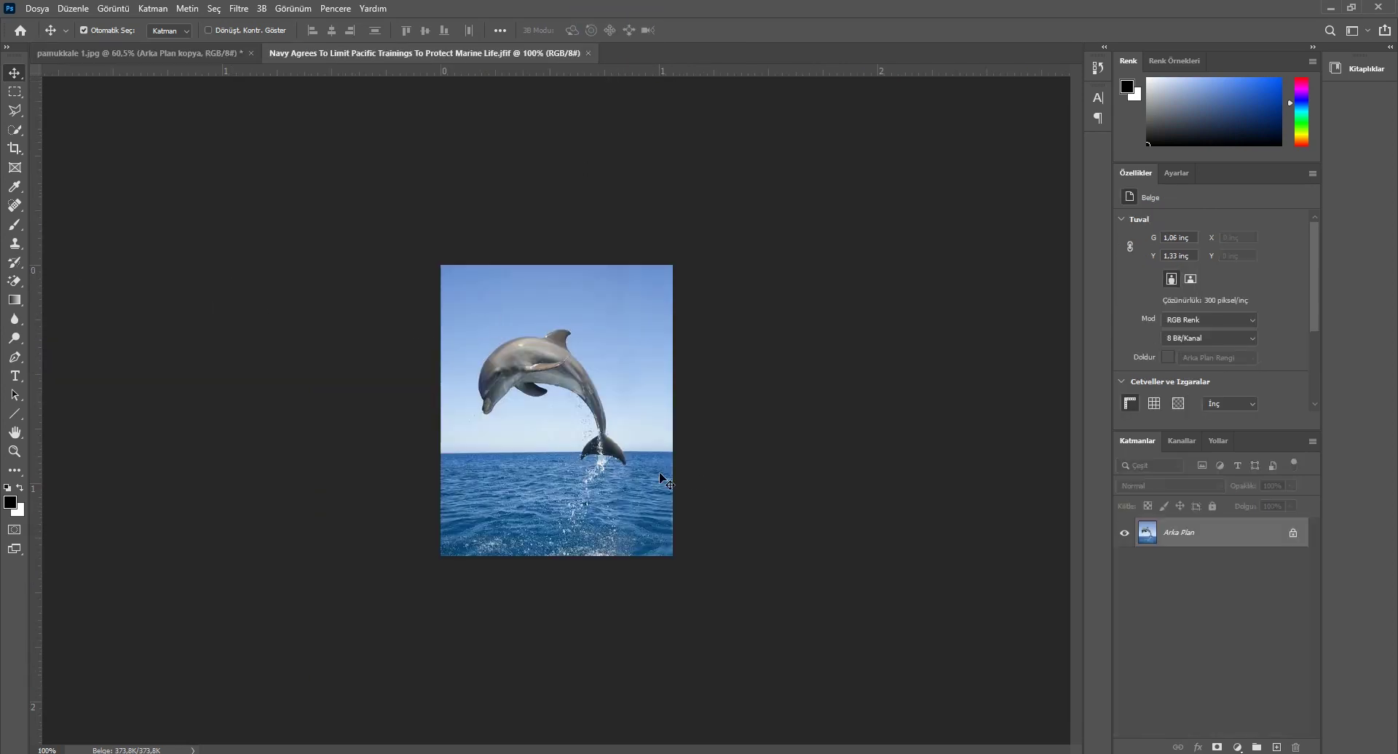
Step: Quick-select the sea water and tail splash below the horizon in the Navy photo
click(16, 131)
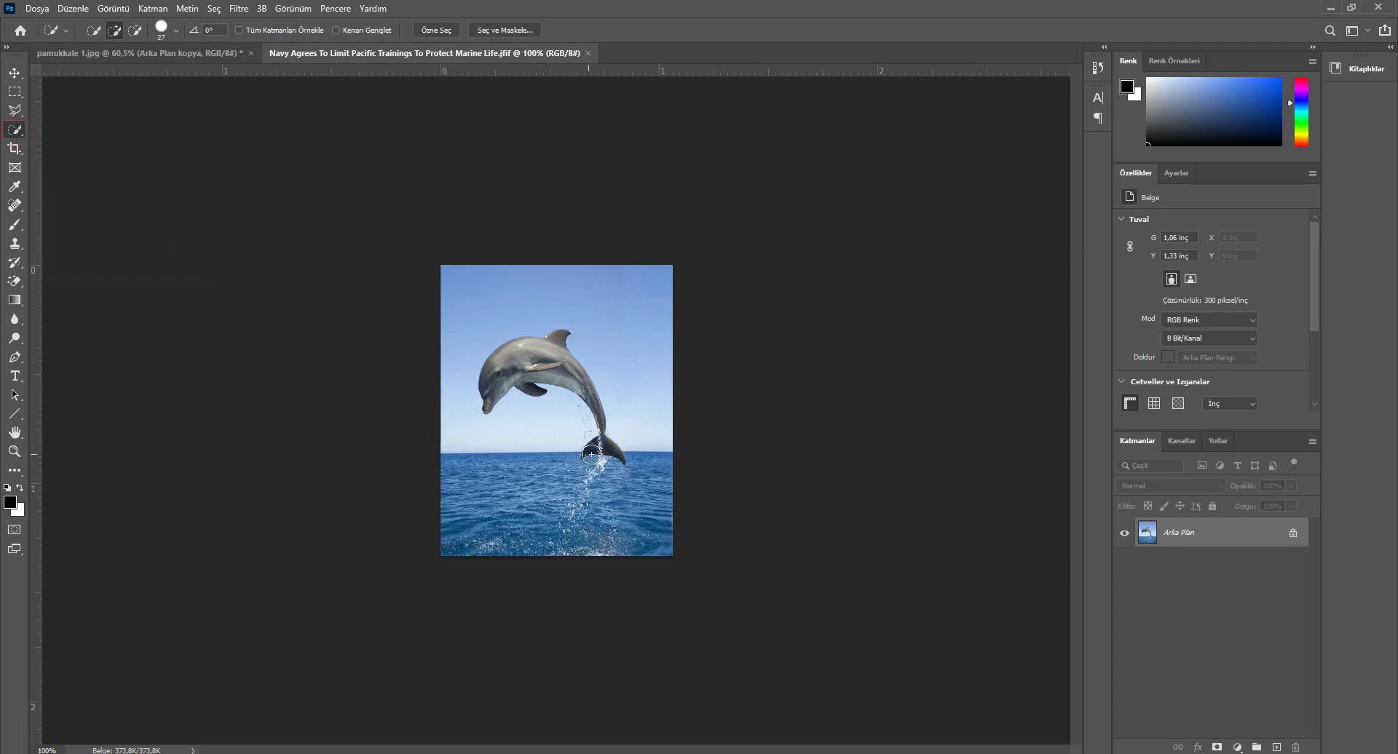
click(597, 453)
drag(591, 474, 567, 493)
drag(481, 501, 570, 536)
Step: Output the selection as Katman Maskeli Yeni Katman and drag it into pamukkale 1
click(504, 30)
click(1300, 677)
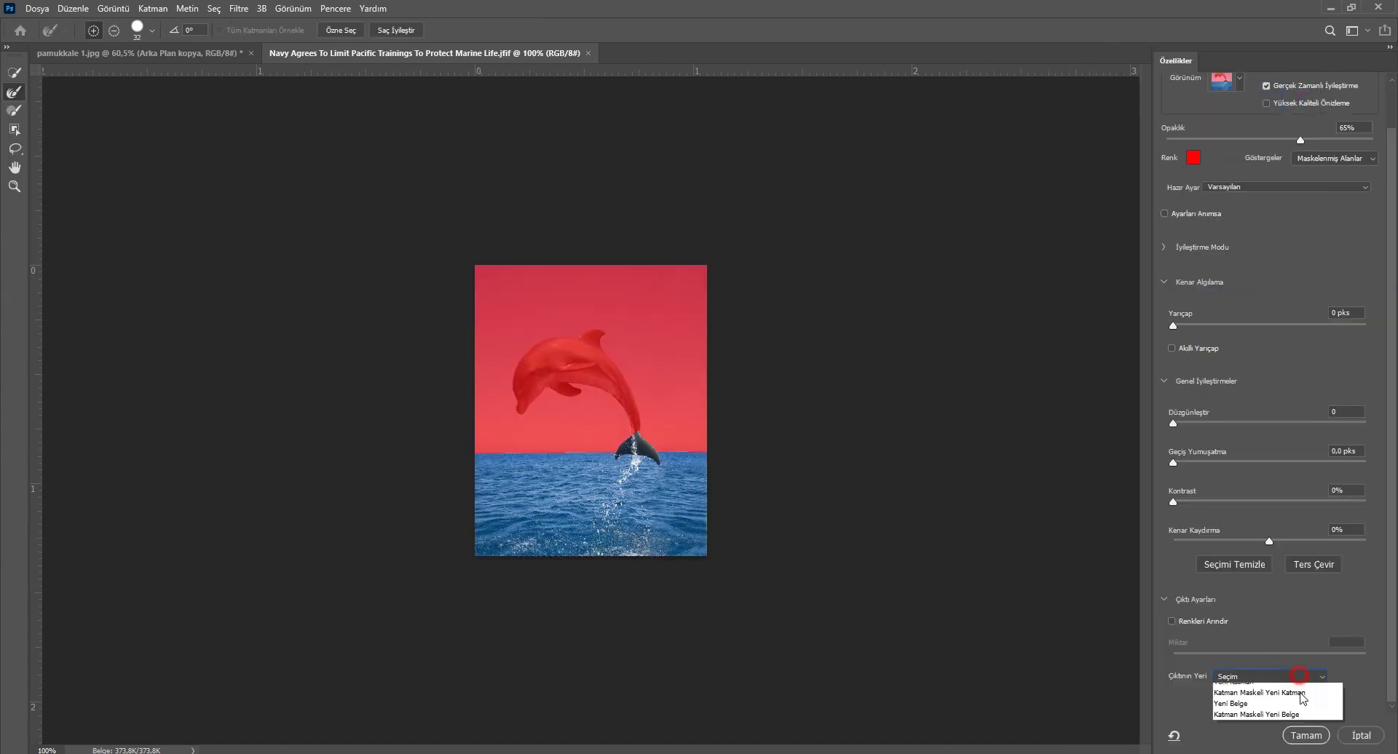
click(1267, 717)
click(1305, 736)
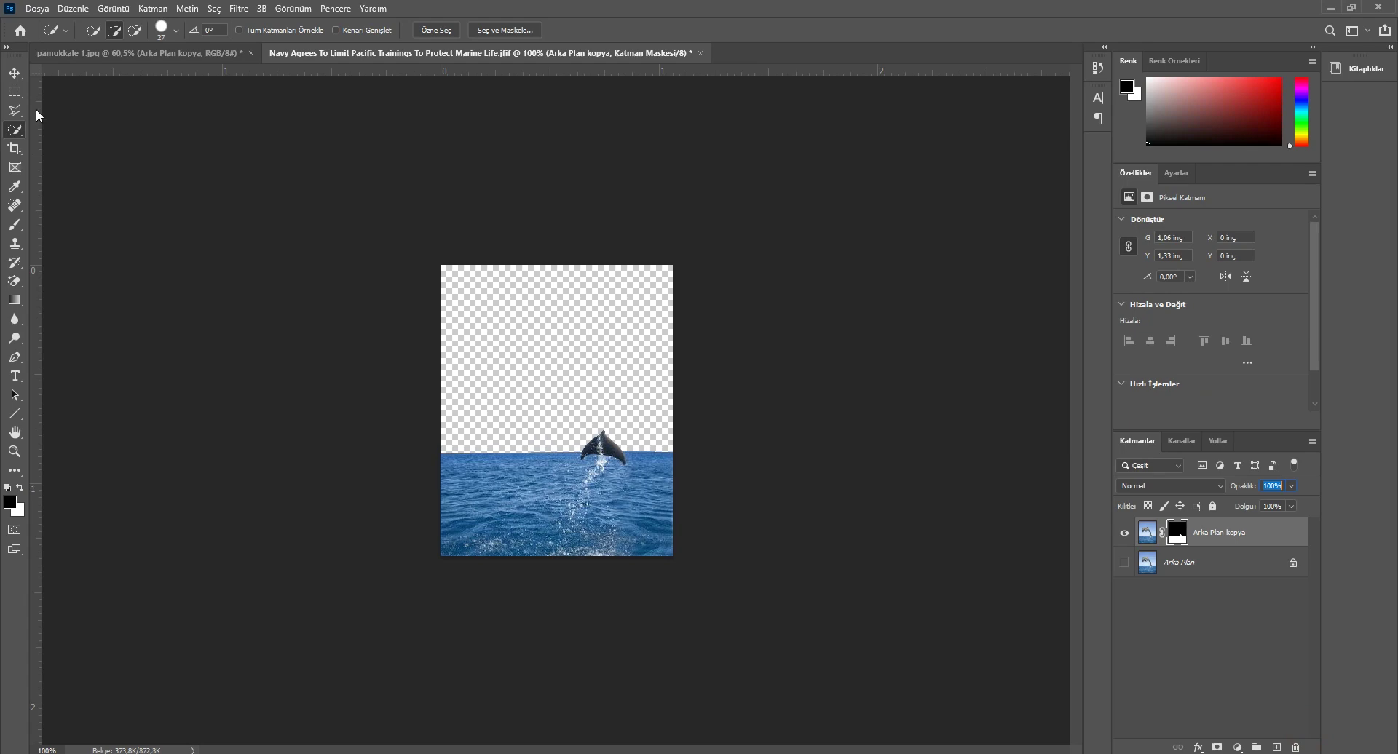
click(16, 73)
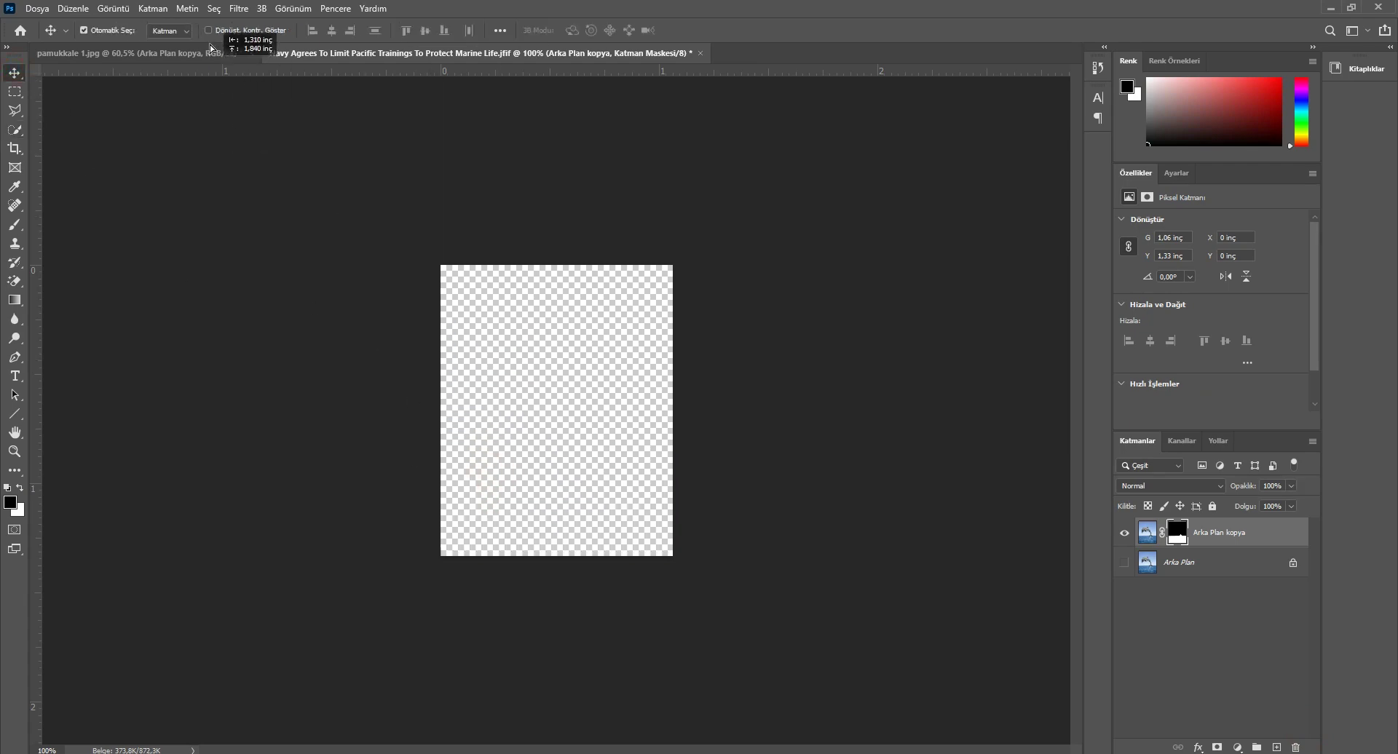
drag(210, 56, 426, 270)
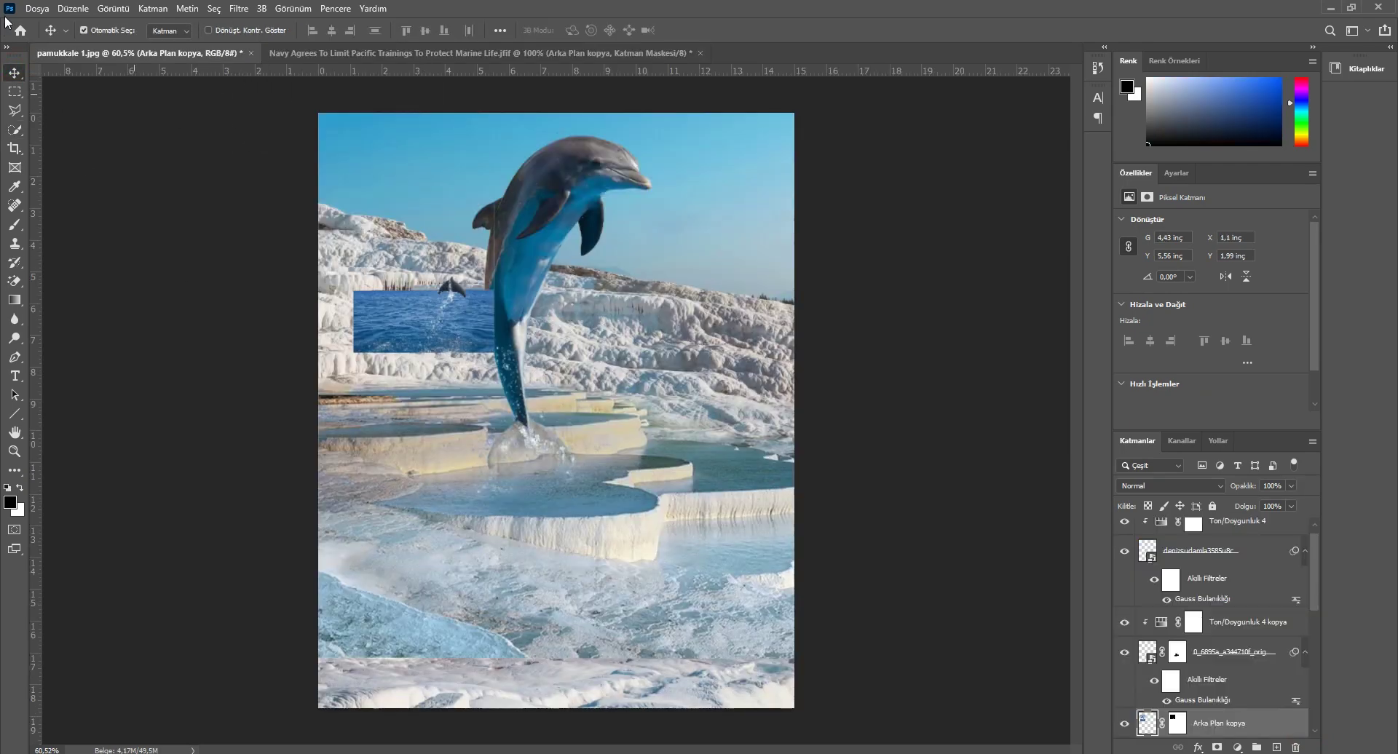
Step: Flip the sea-water layer horizontally and place it above Ton/Doygunluk 3 in the layer stack
click(72, 8)
mouse_move(86, 341)
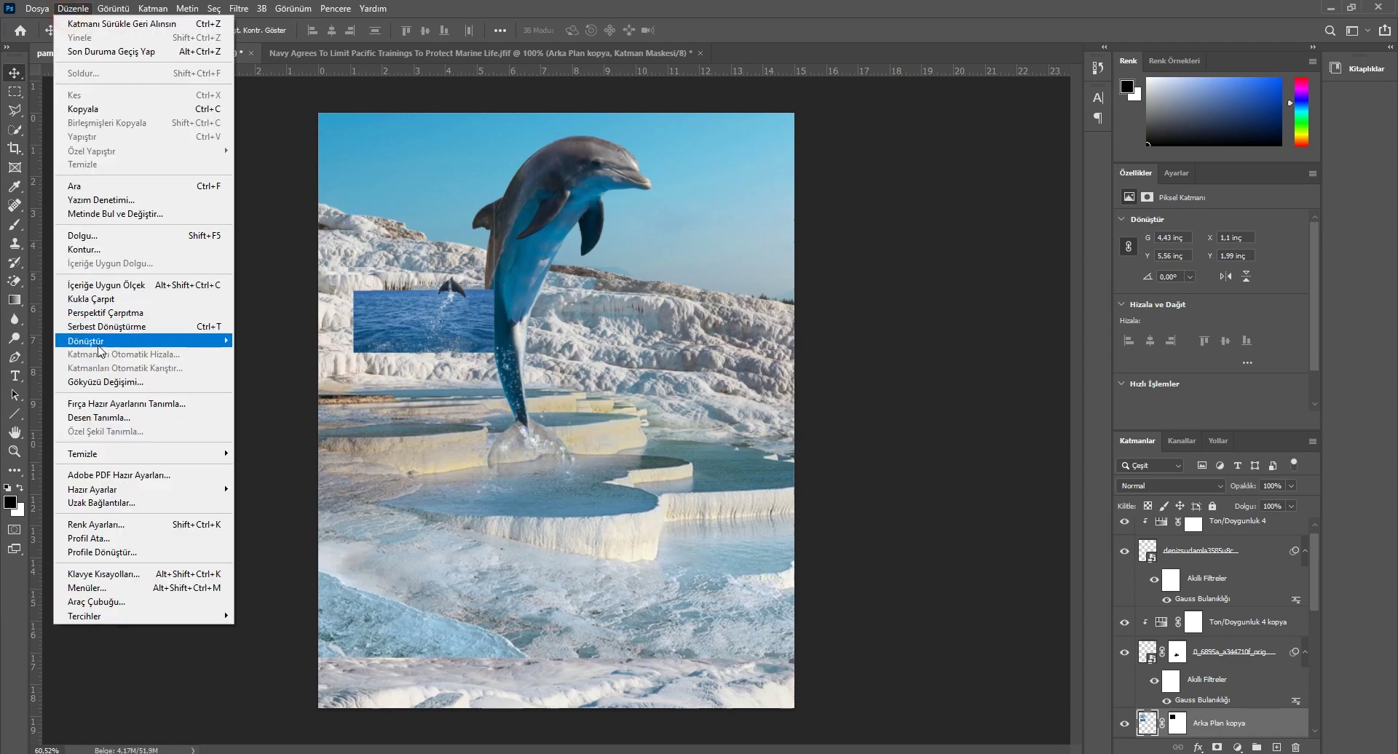
click(342, 566)
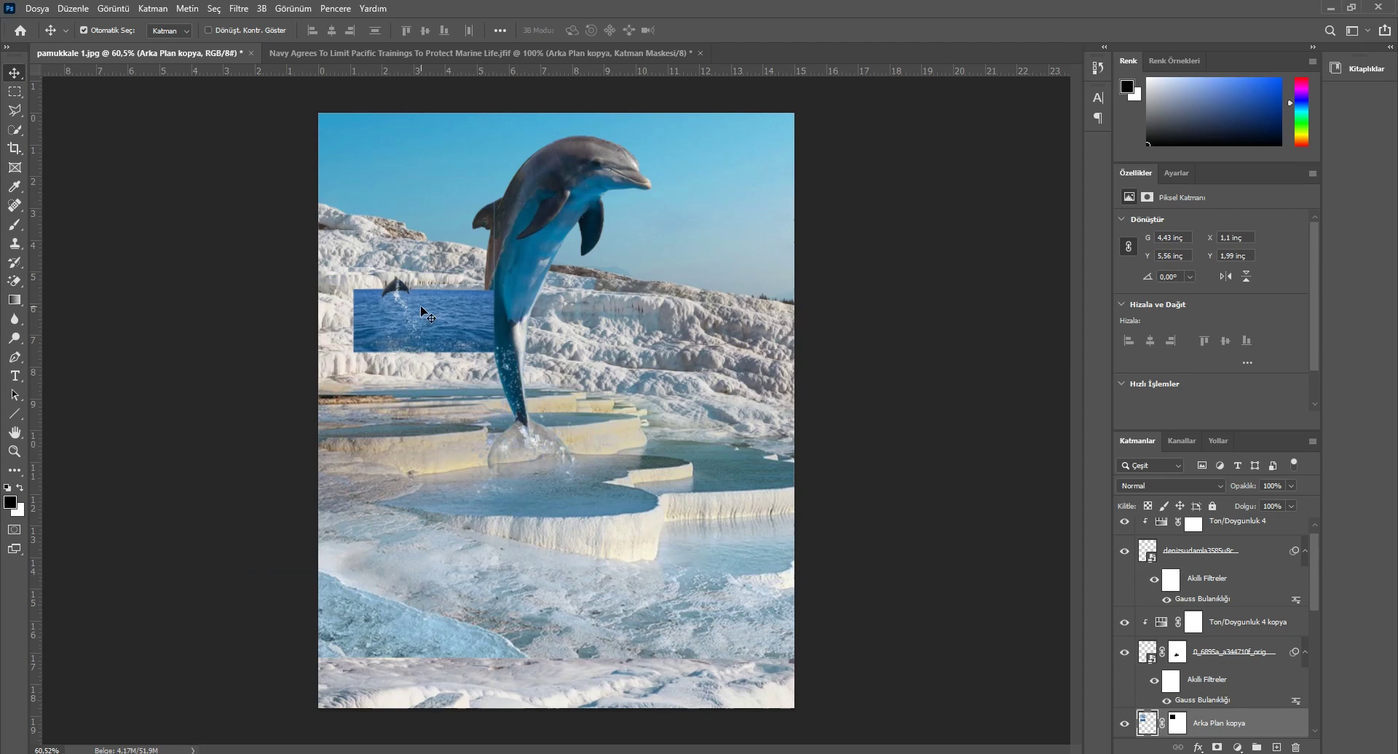
mouse_move(1275, 726)
mouse_down()
mouse_move(1247, 507)
mouse_move(1236, 538)
mouse_up()
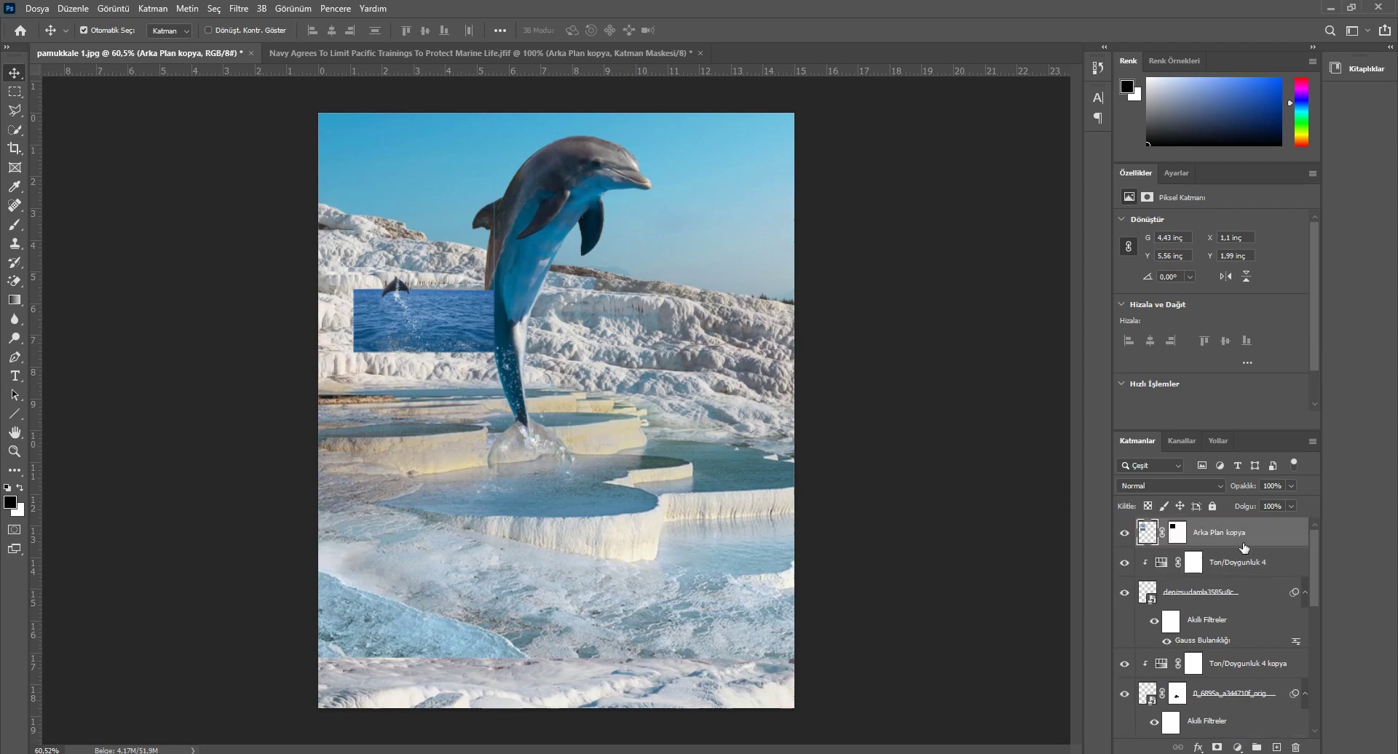
scroll(1309, 572, down, 2)
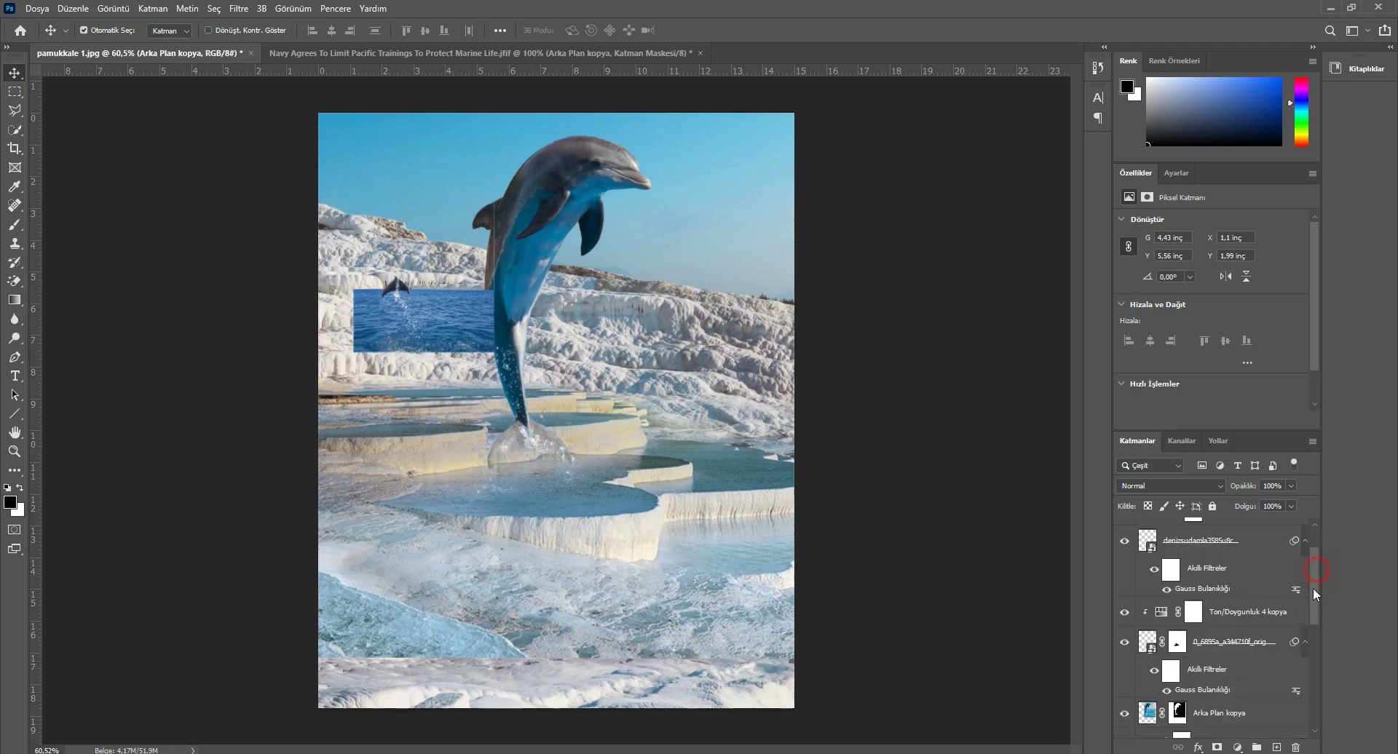
scroll(1308, 572, up, 2)
mouse_move(1236, 533)
mouse_down()
mouse_move(1232, 684)
mouse_move(1206, 738)
mouse_up()
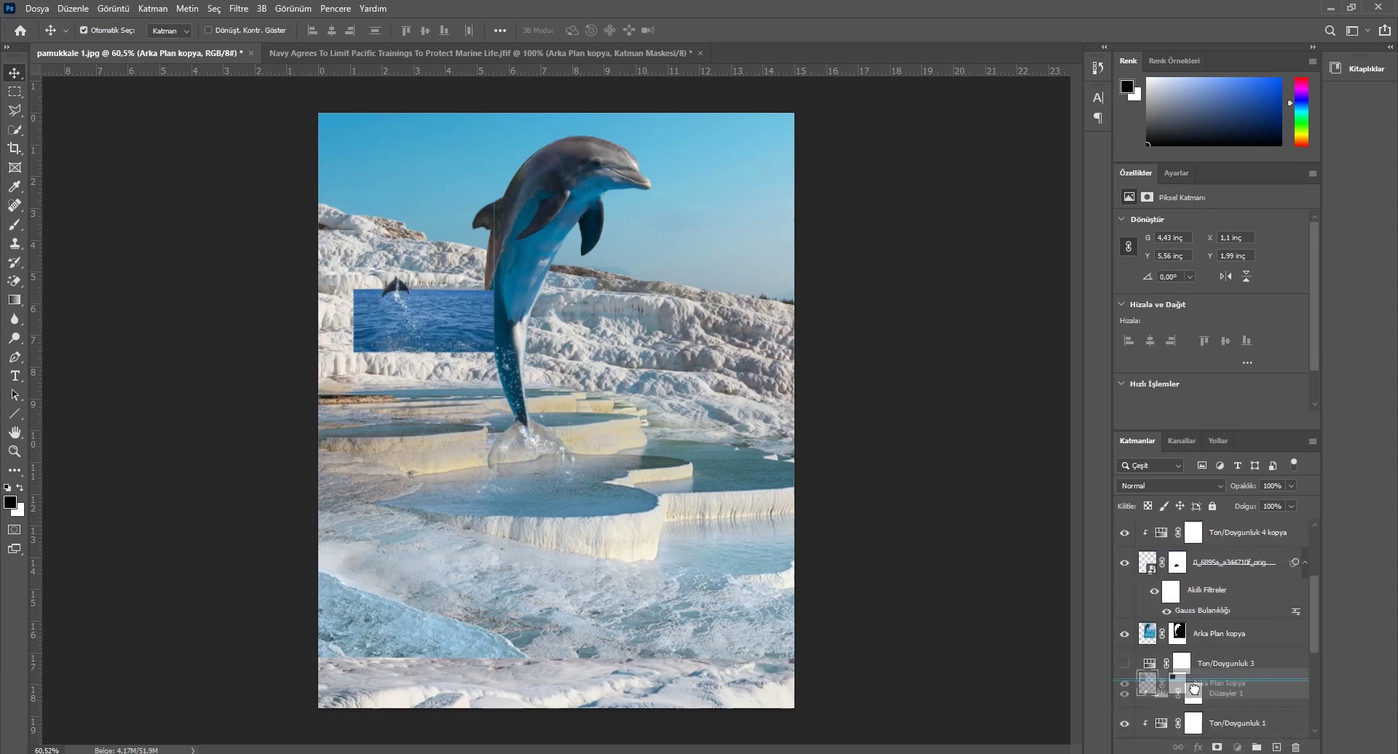
drag(1206, 738, 1191, 654)
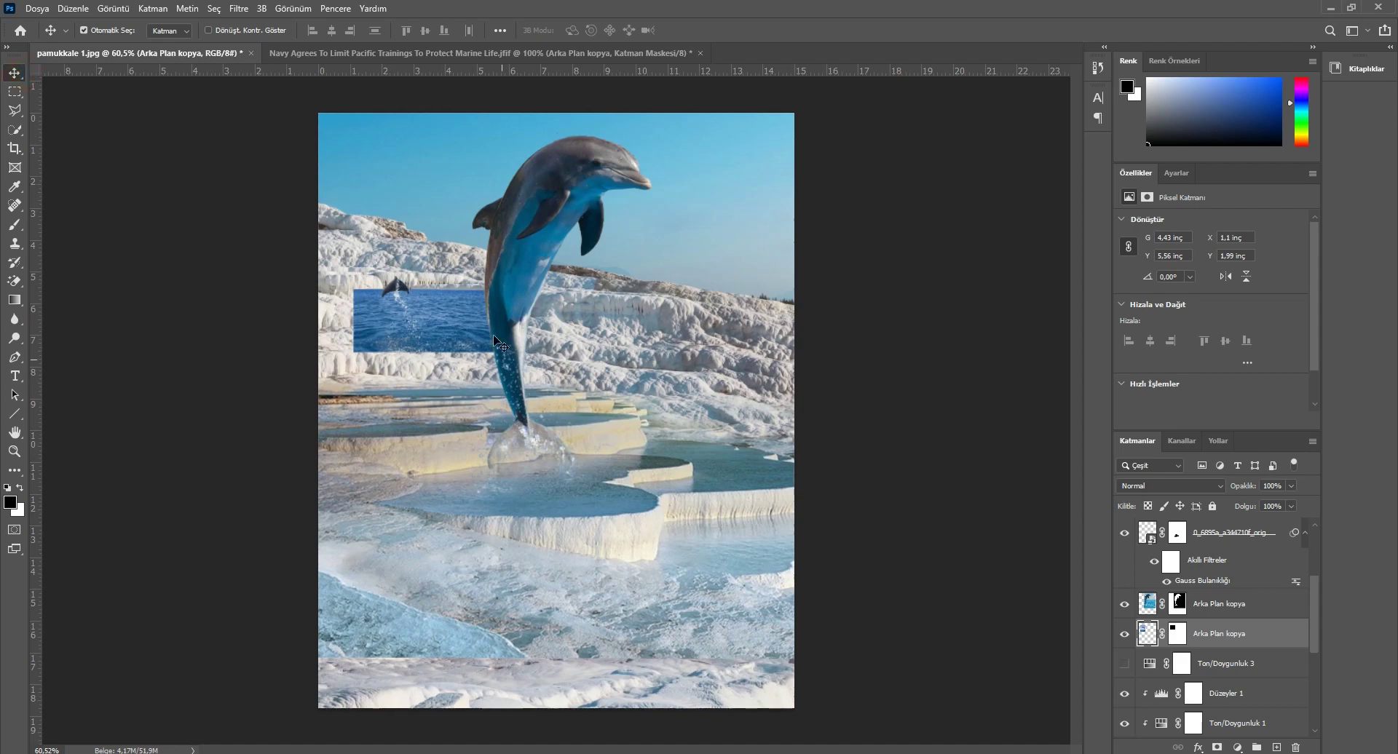
Step: Move the ocean rectangle under the dolphin's tail, scale it to about 223%, and commit
drag(494, 337, 590, 477)
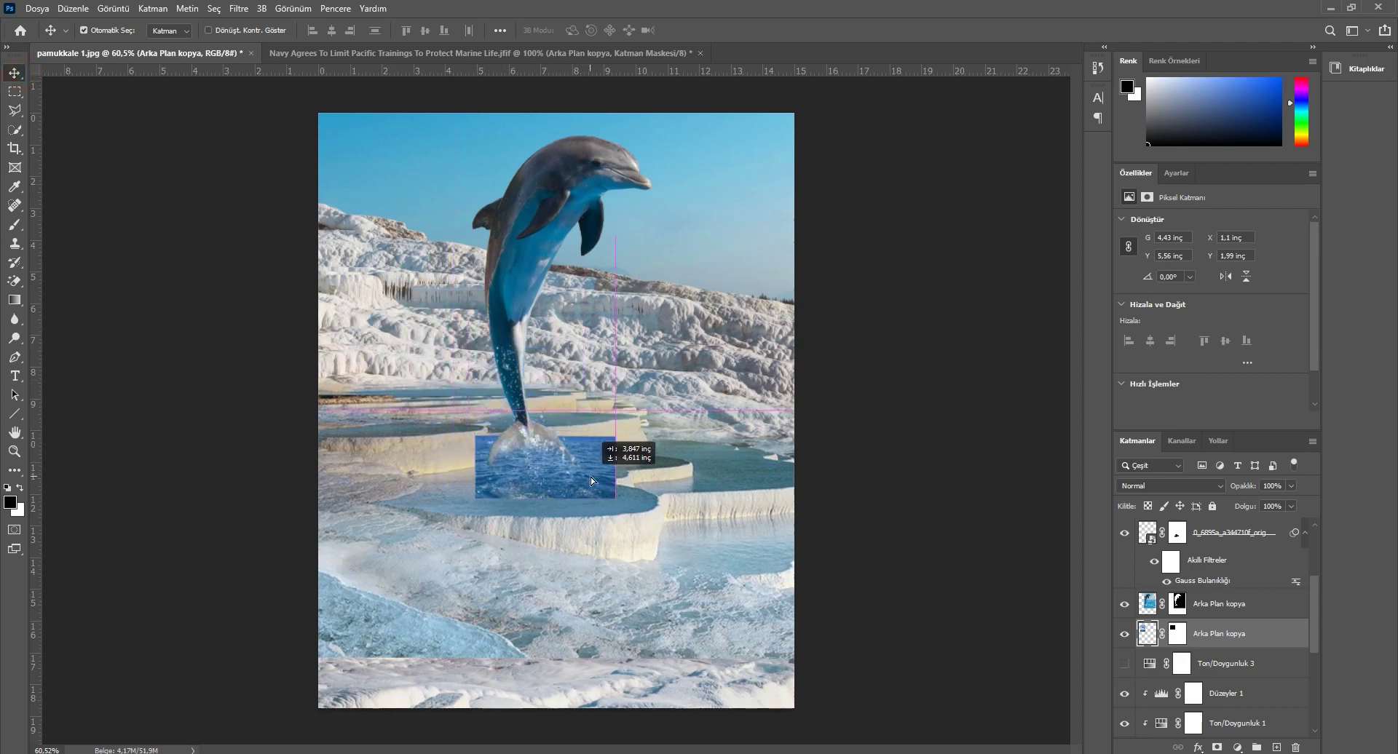
drag(590, 478, 592, 482)
key(ctrl)
key(ctrl+t)
drag(246, 35, 404, 134)
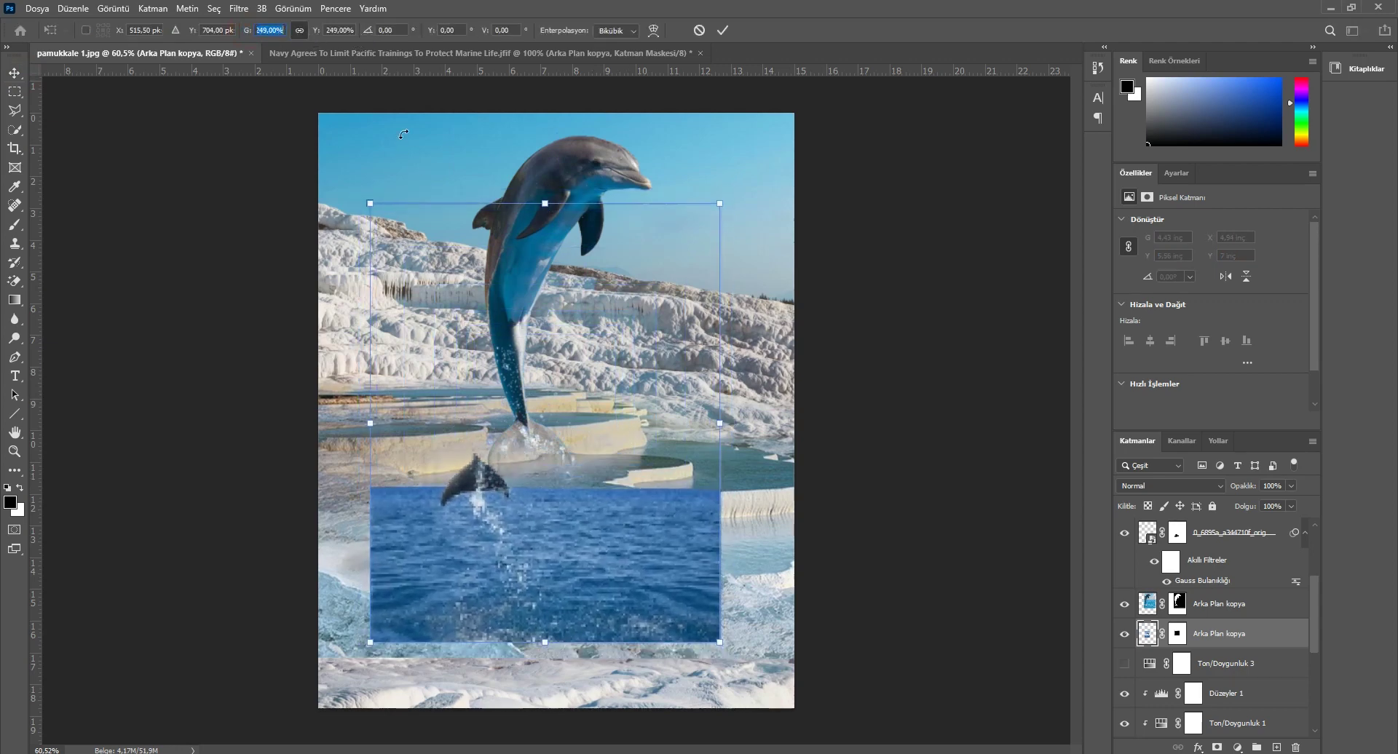
drag(603, 423, 643, 377)
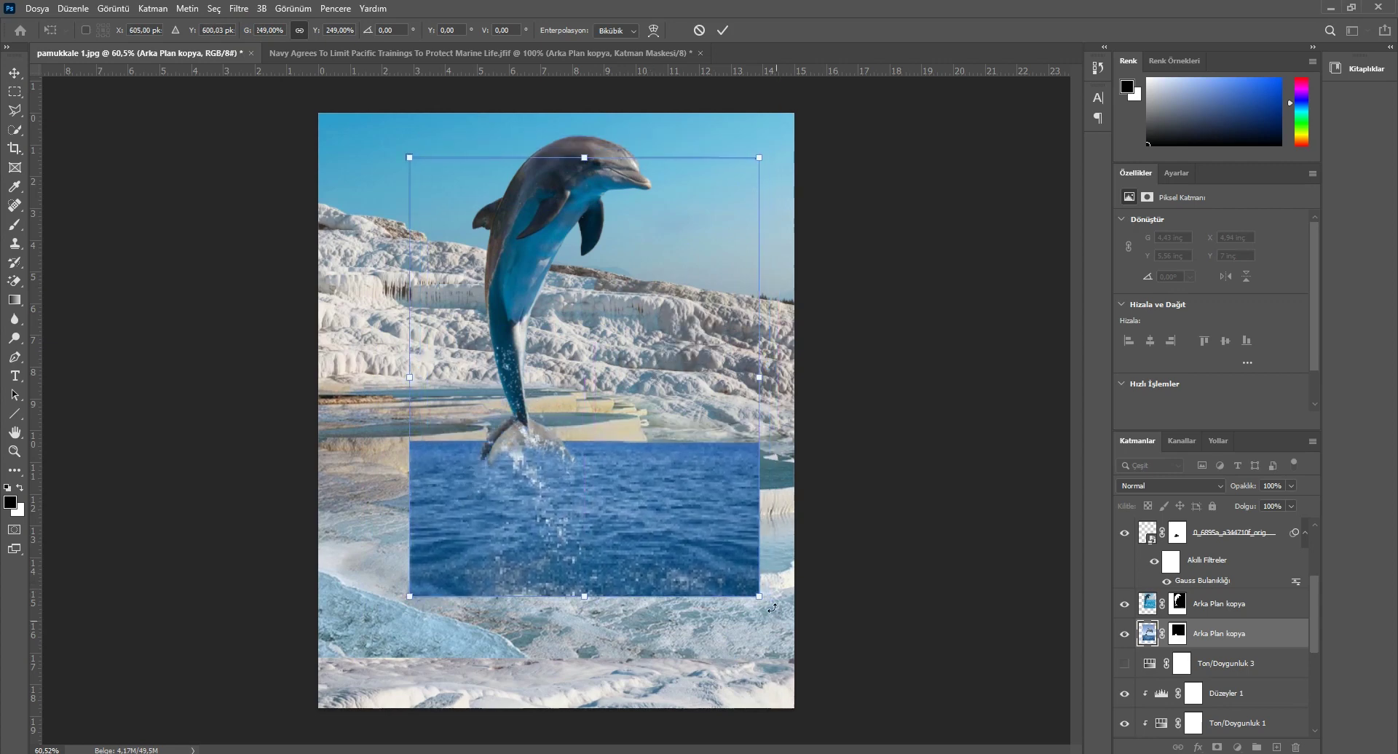
drag(758, 596, 724, 552)
drag(649, 530, 685, 557)
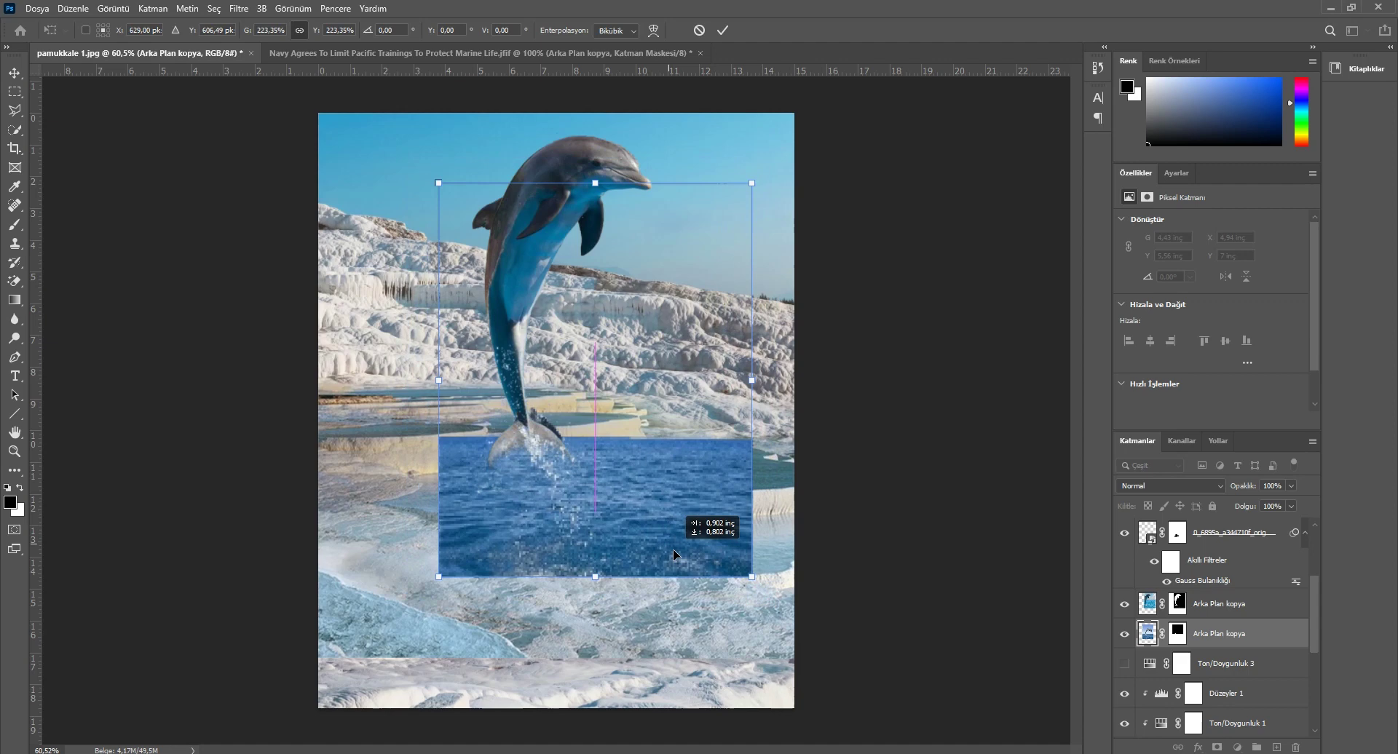
click(722, 30)
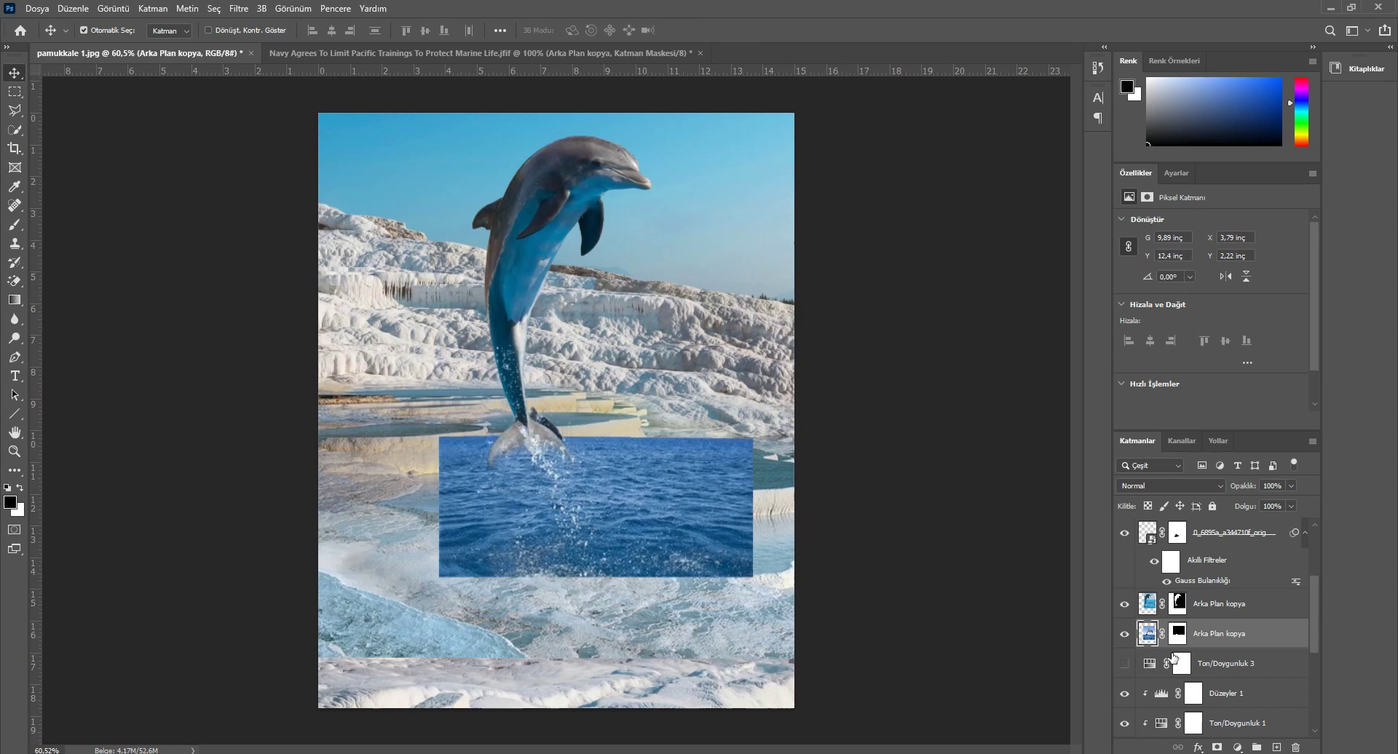
Step: Delete Katman 1 and move the sea-water layer between the pamukkale 2 layers
drag(1316, 626, 1317, 667)
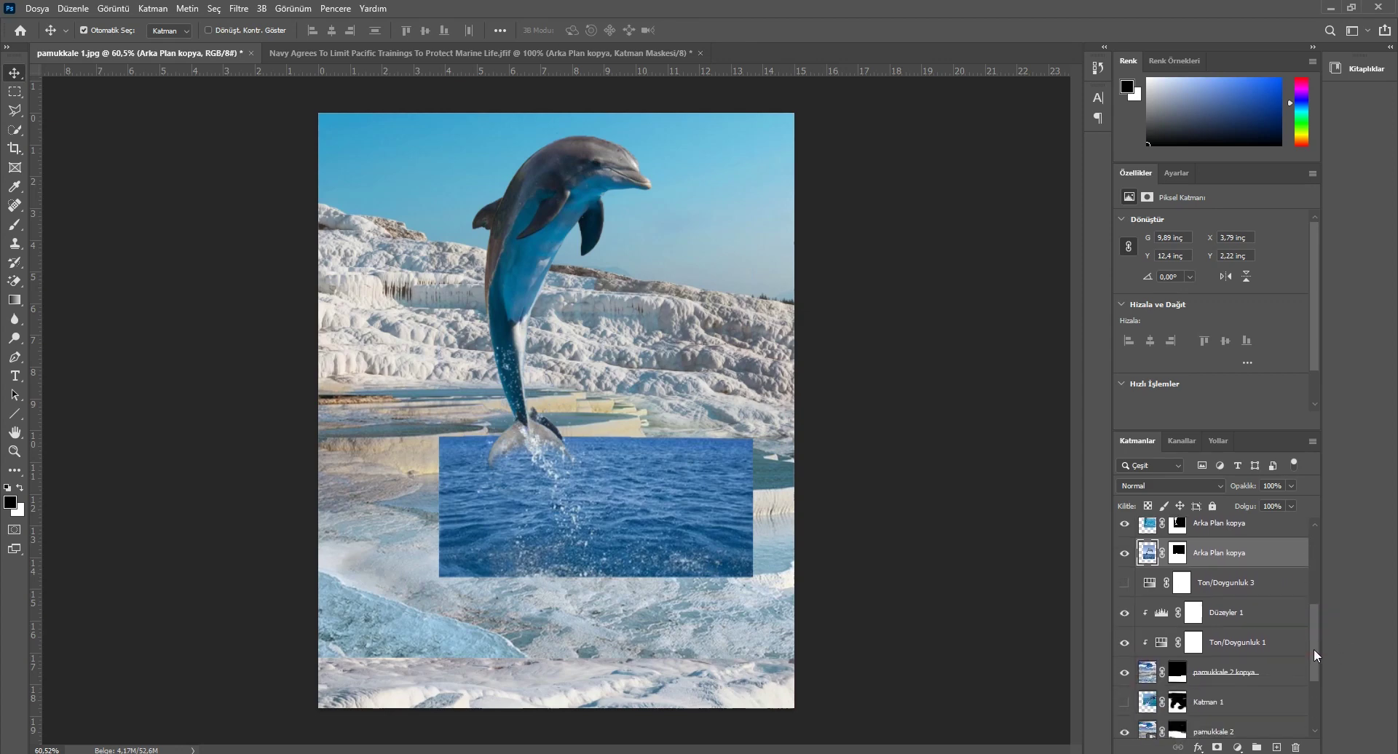
click(1233, 674)
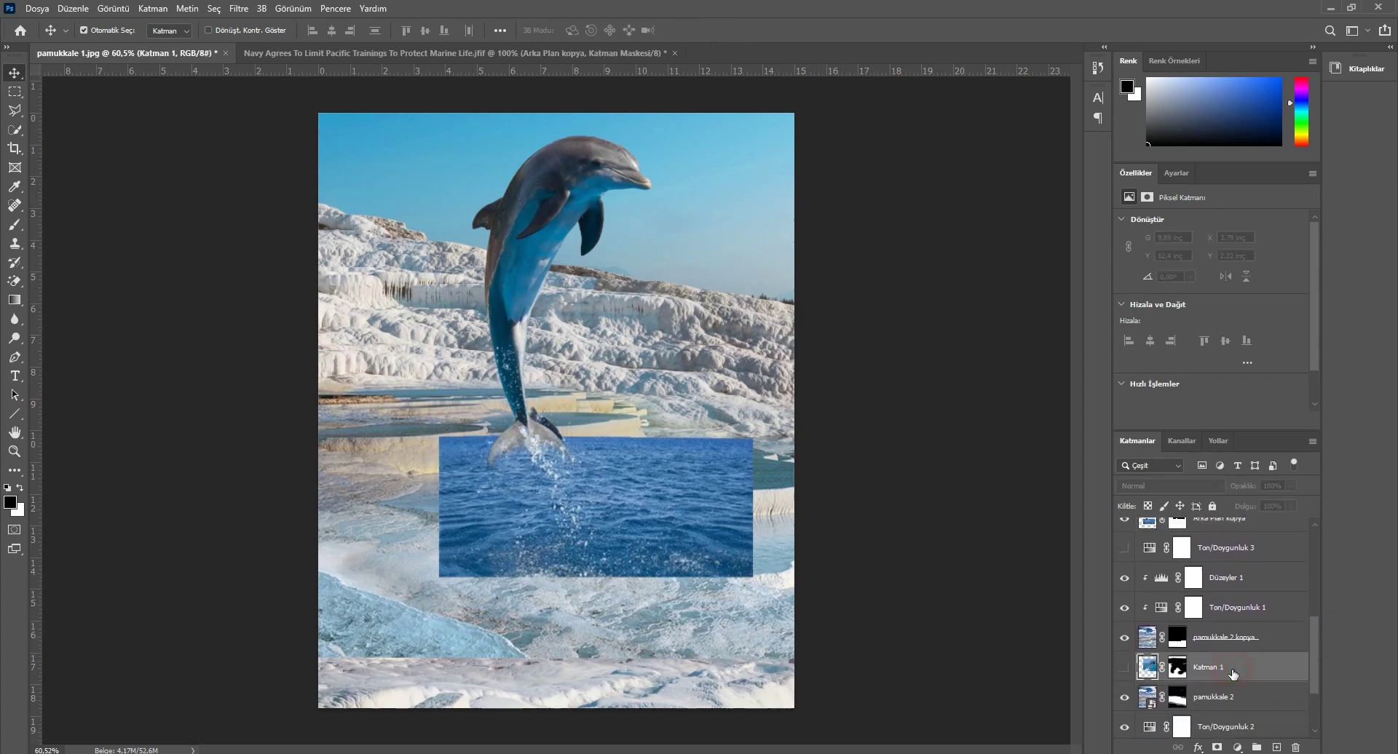
key(Delete)
drag(1207, 534, 1201, 524)
click(1125, 537)
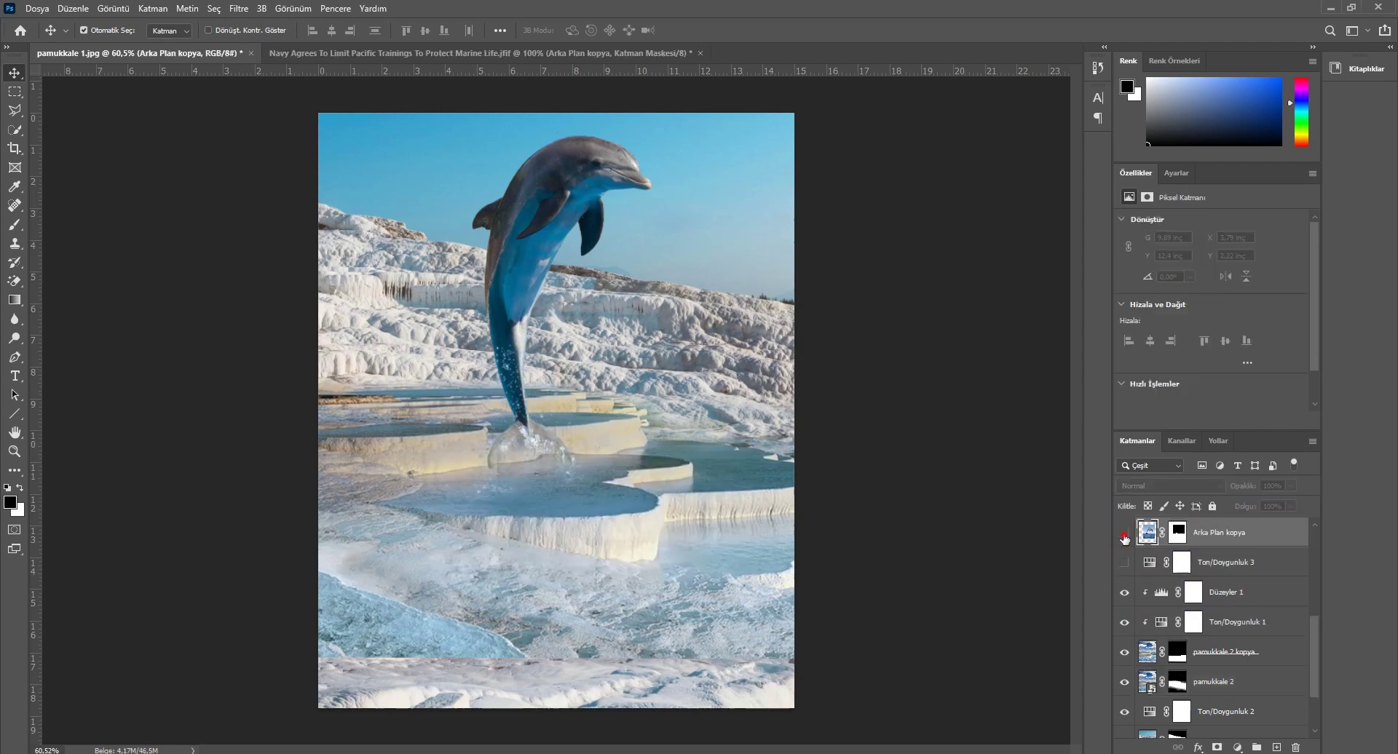
click(1124, 537)
drag(1220, 535, 1222, 664)
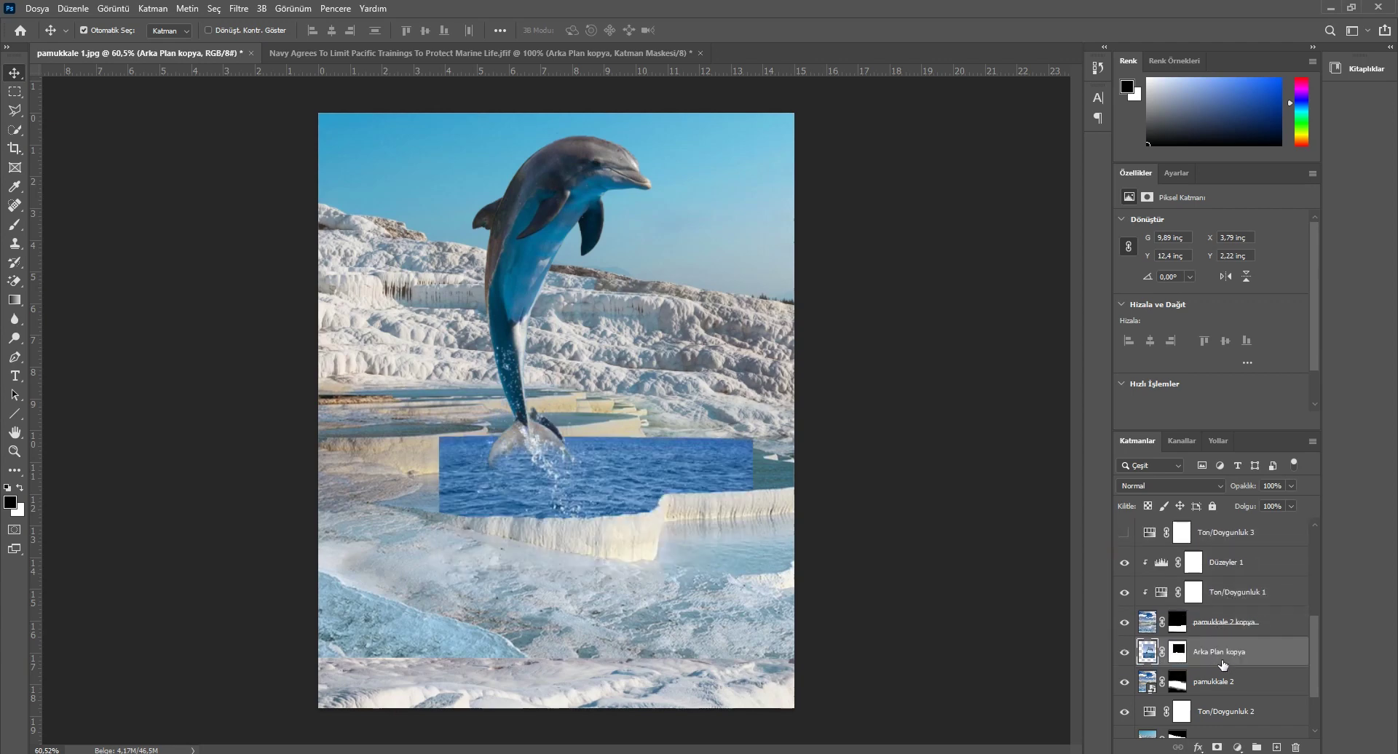
Step: Paint black on the water layer's mask to hide the water outside the pool
click(1173, 653)
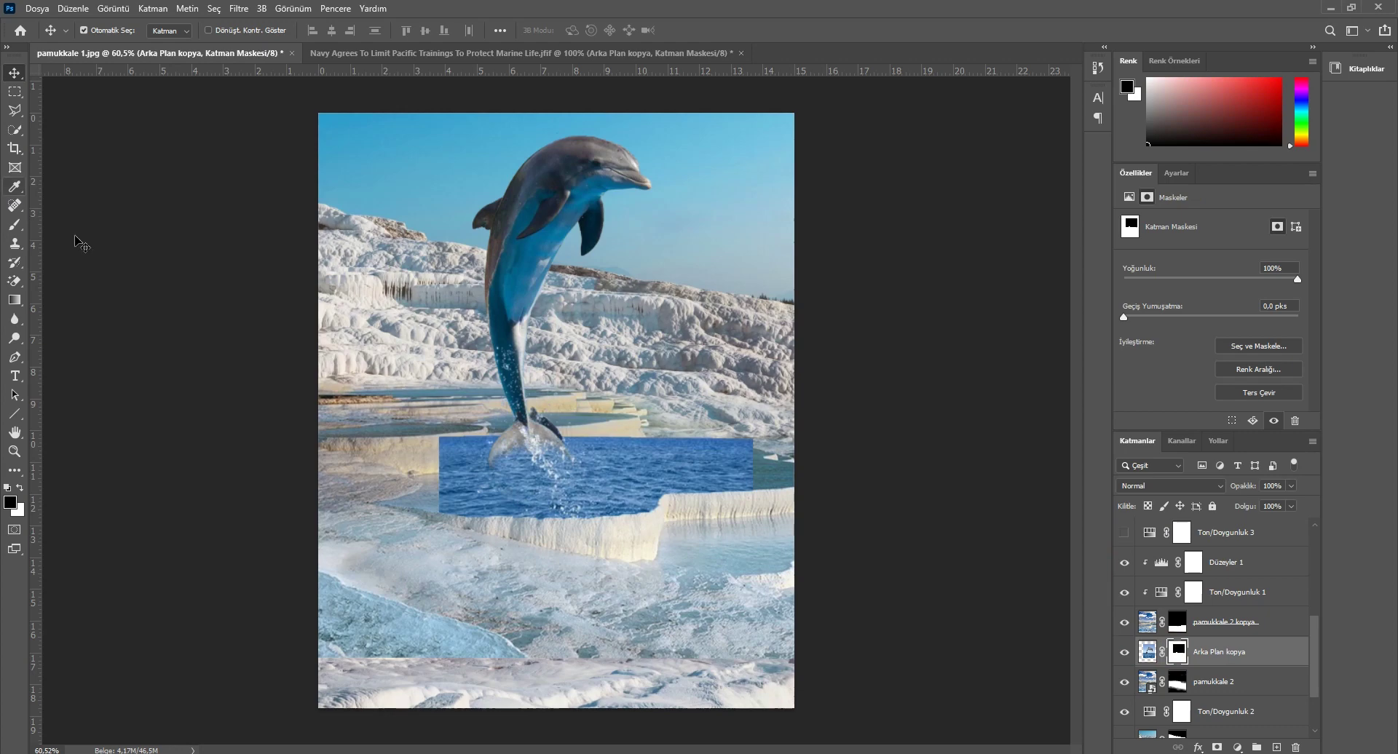
click(16, 225)
mouse_move(568, 428)
mouse_down()
mouse_move(710, 488)
mouse_move(600, 431)
mouse_move(603, 452)
mouse_move(573, 448)
mouse_up()
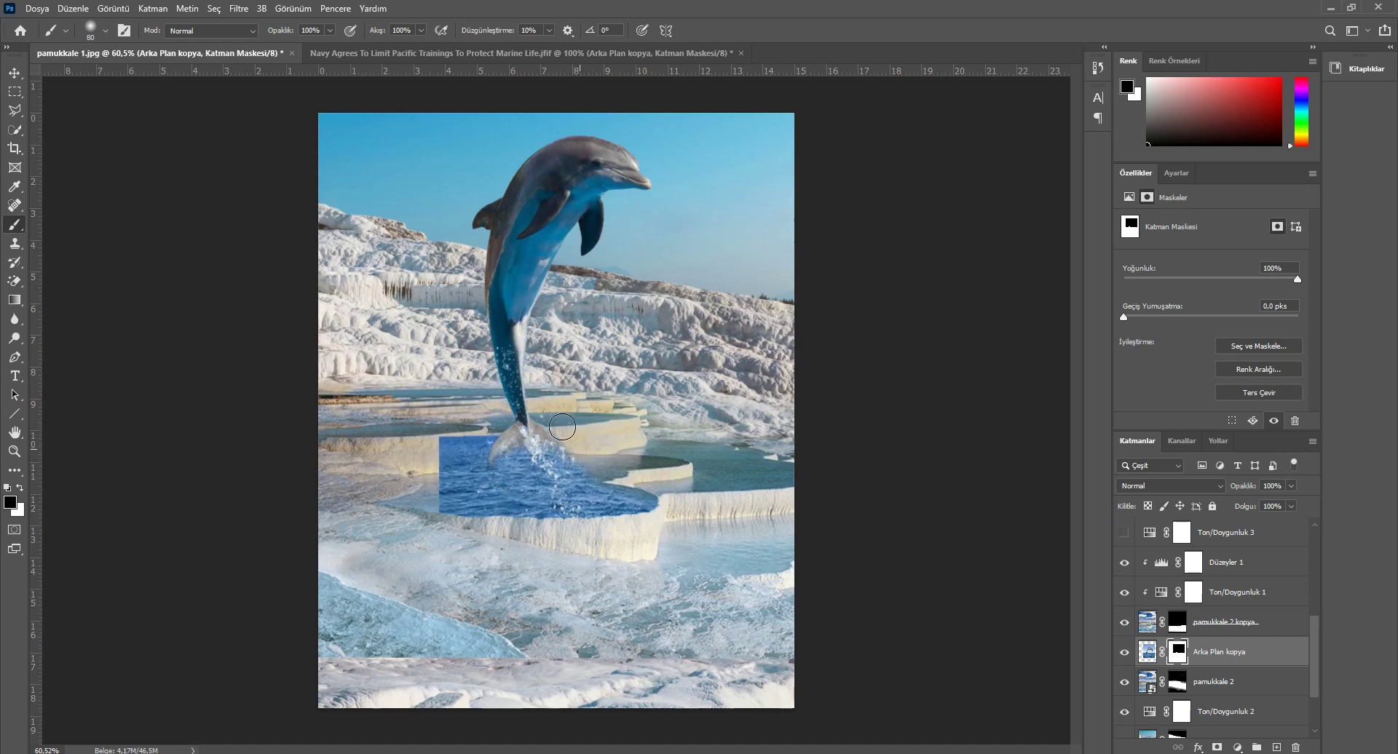
mouse_move(431, 450)
mouse_down()
mouse_move(487, 438)
mouse_move(426, 494)
mouse_move(440, 513)
mouse_up()
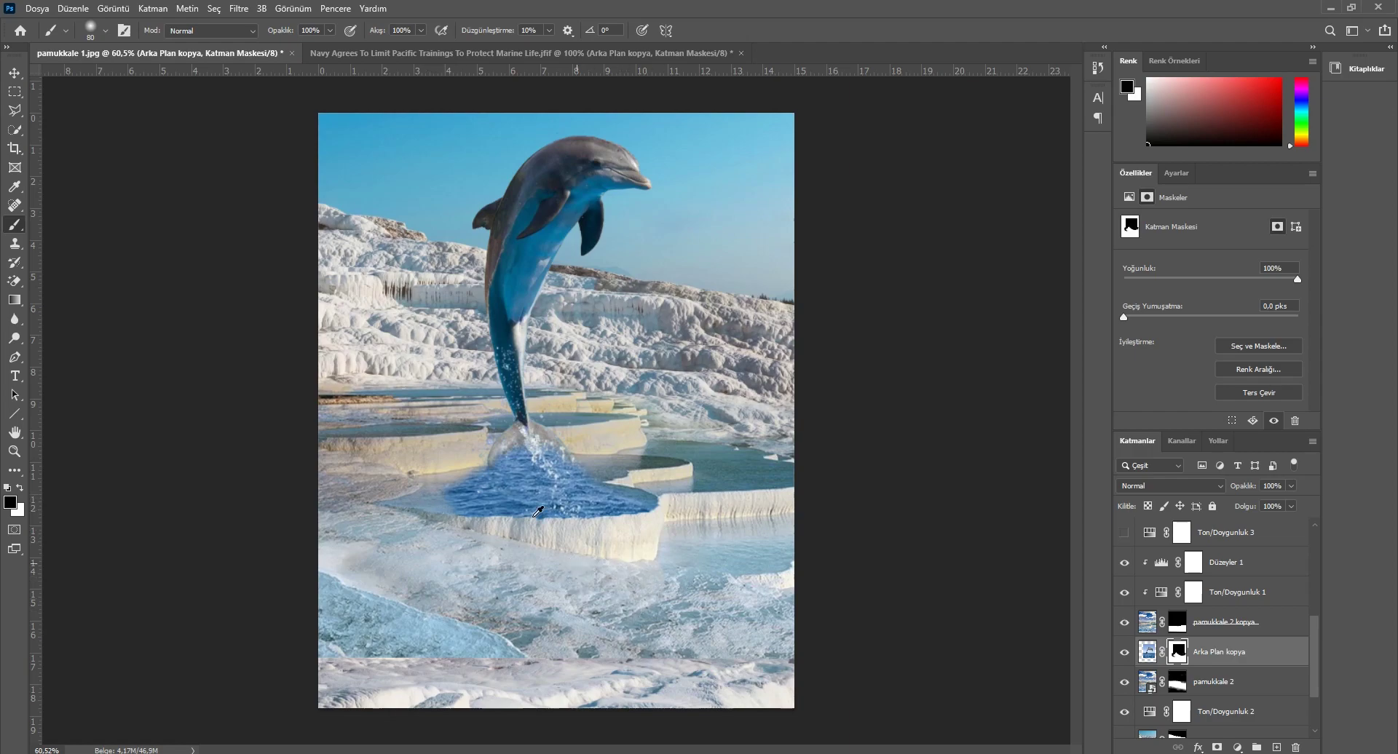
alt+scroll(531, 507, up, 3)
alt+scroll(531, 507, up, 2)
alt+scroll(530, 506, up, 2)
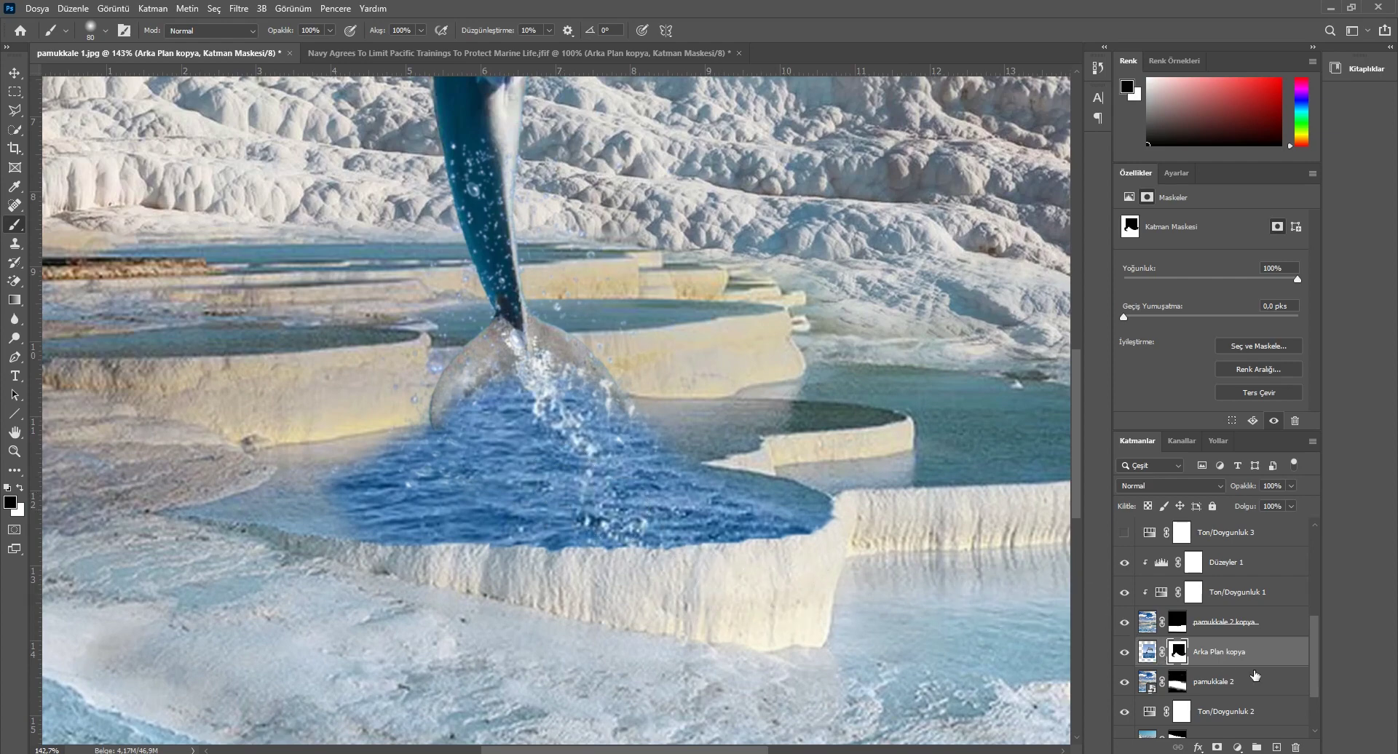
click(1243, 747)
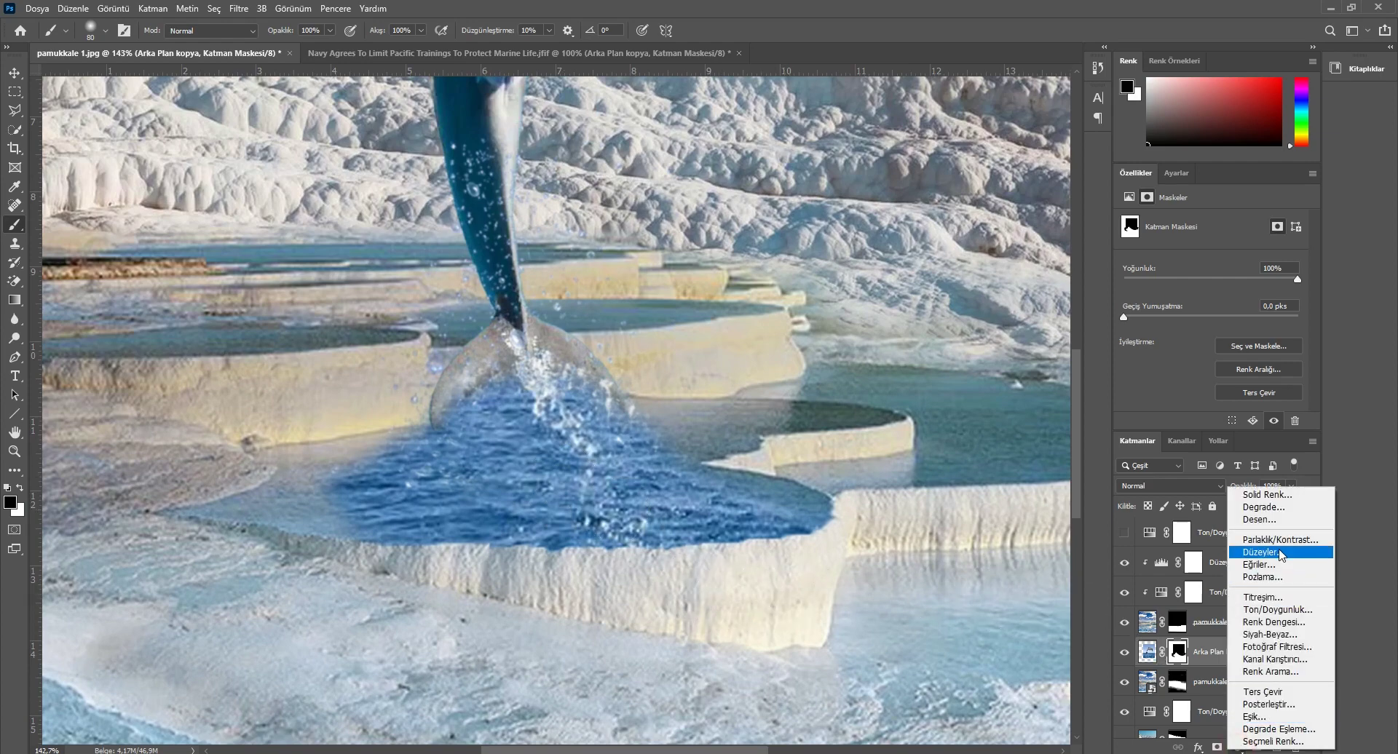
Step: Add a Hue/Saturation layer clipped to the sea water, with Lightness +32 and Saturation -12
click(1147, 652)
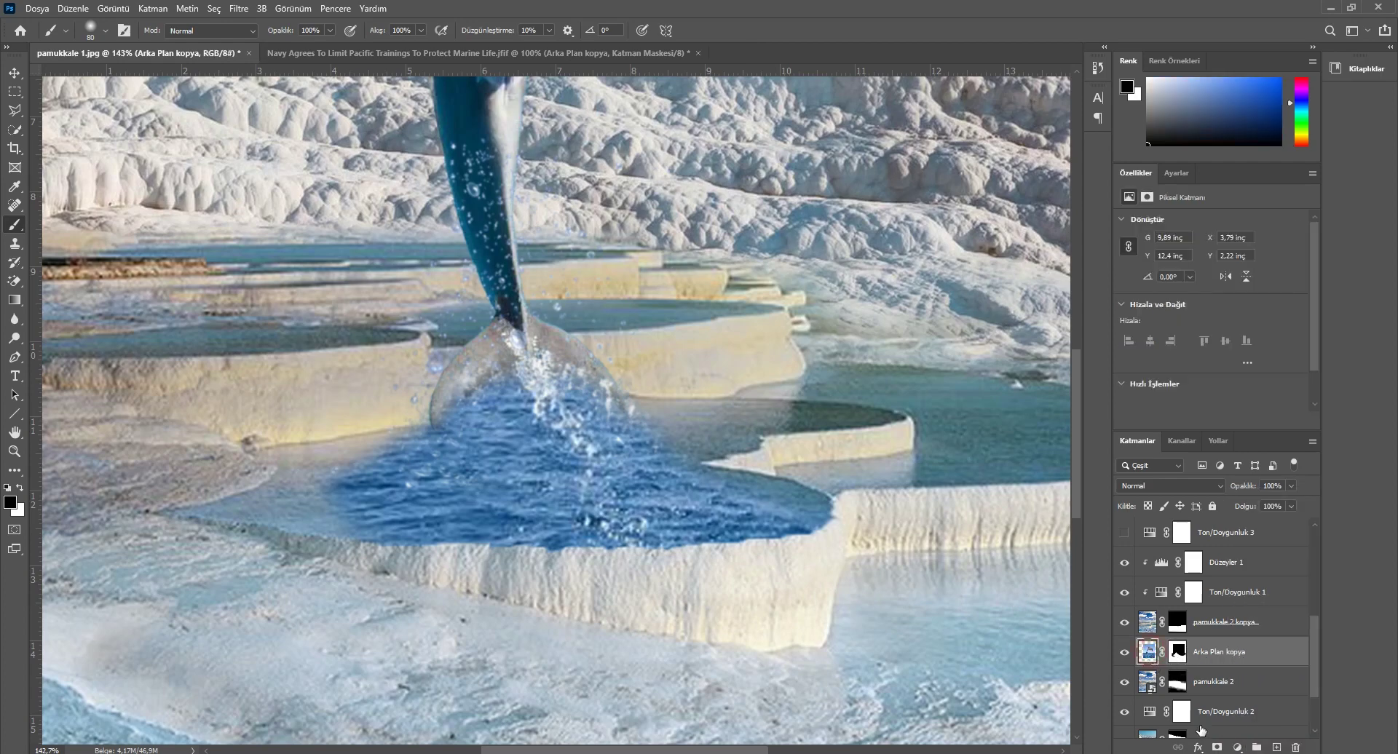
click(1236, 747)
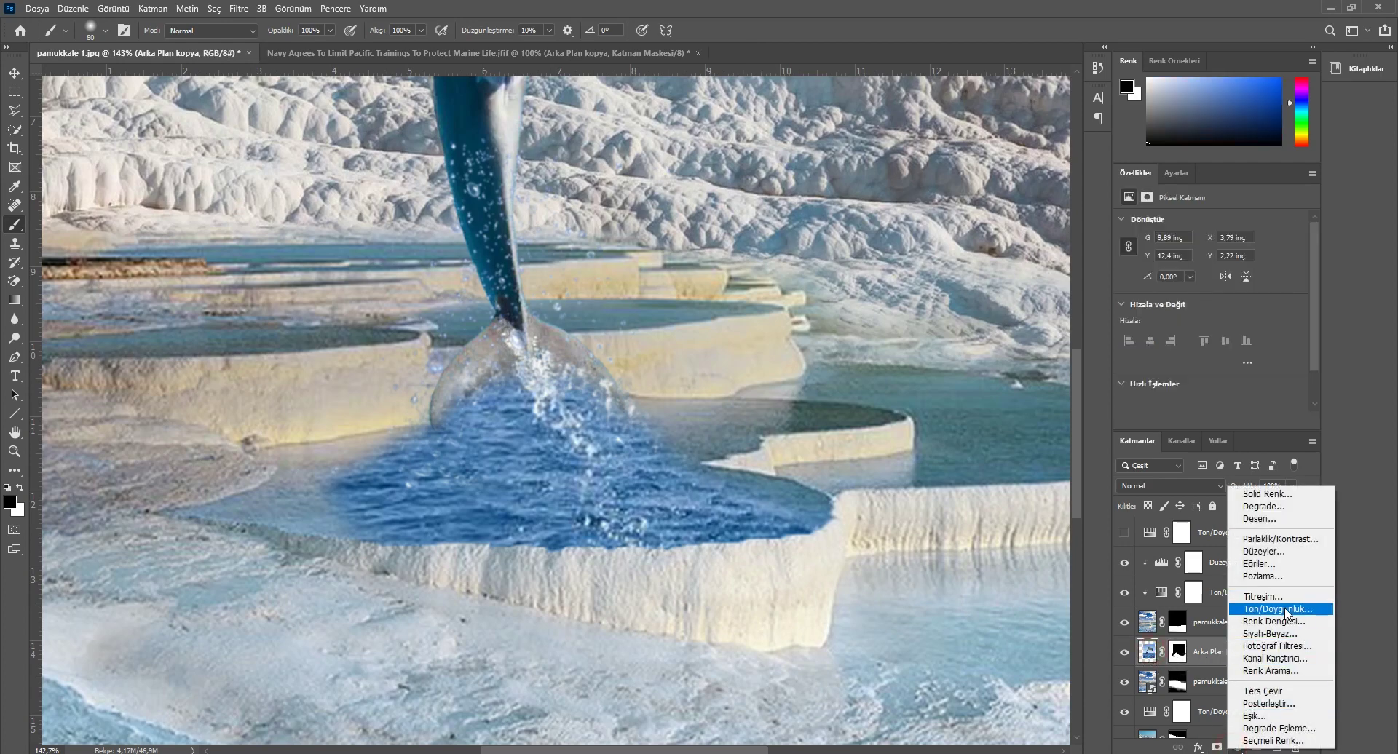
click(1282, 607)
click(1210, 421)
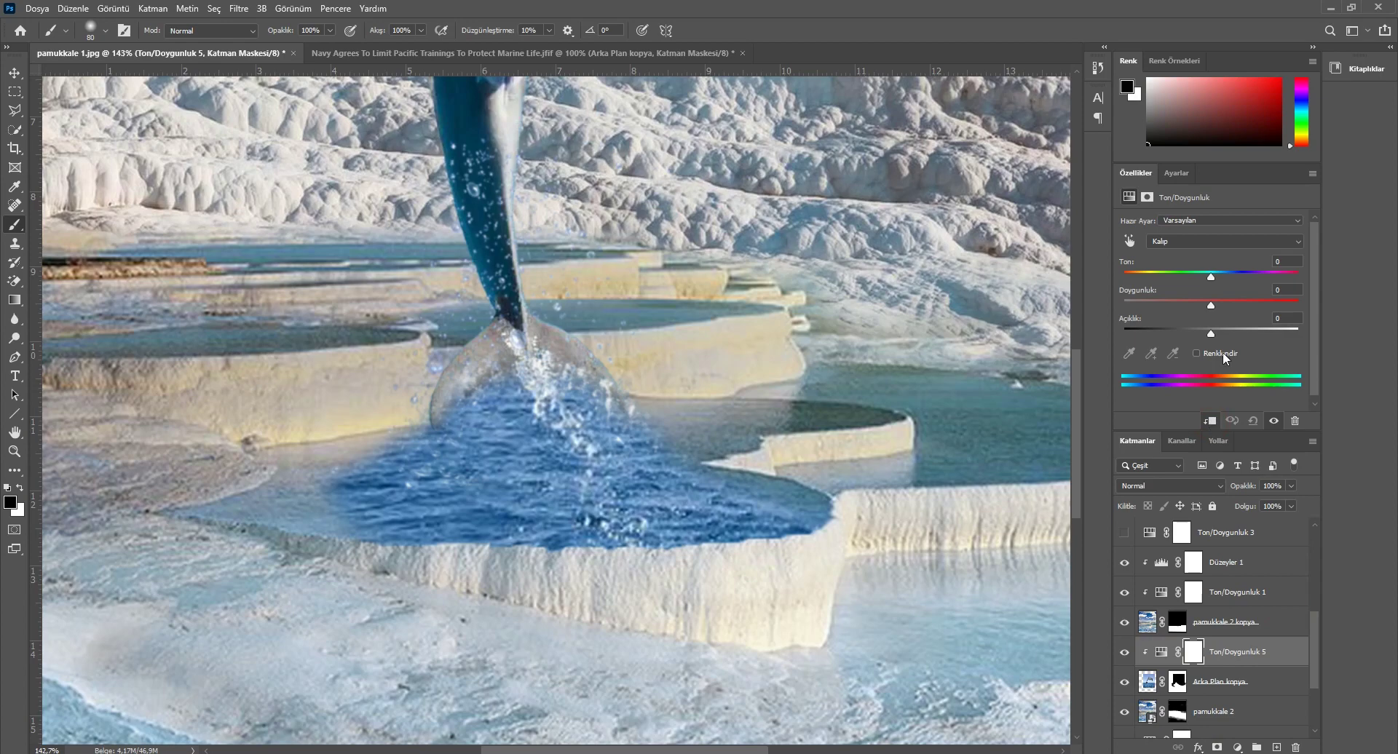
drag(1210, 333, 1242, 338)
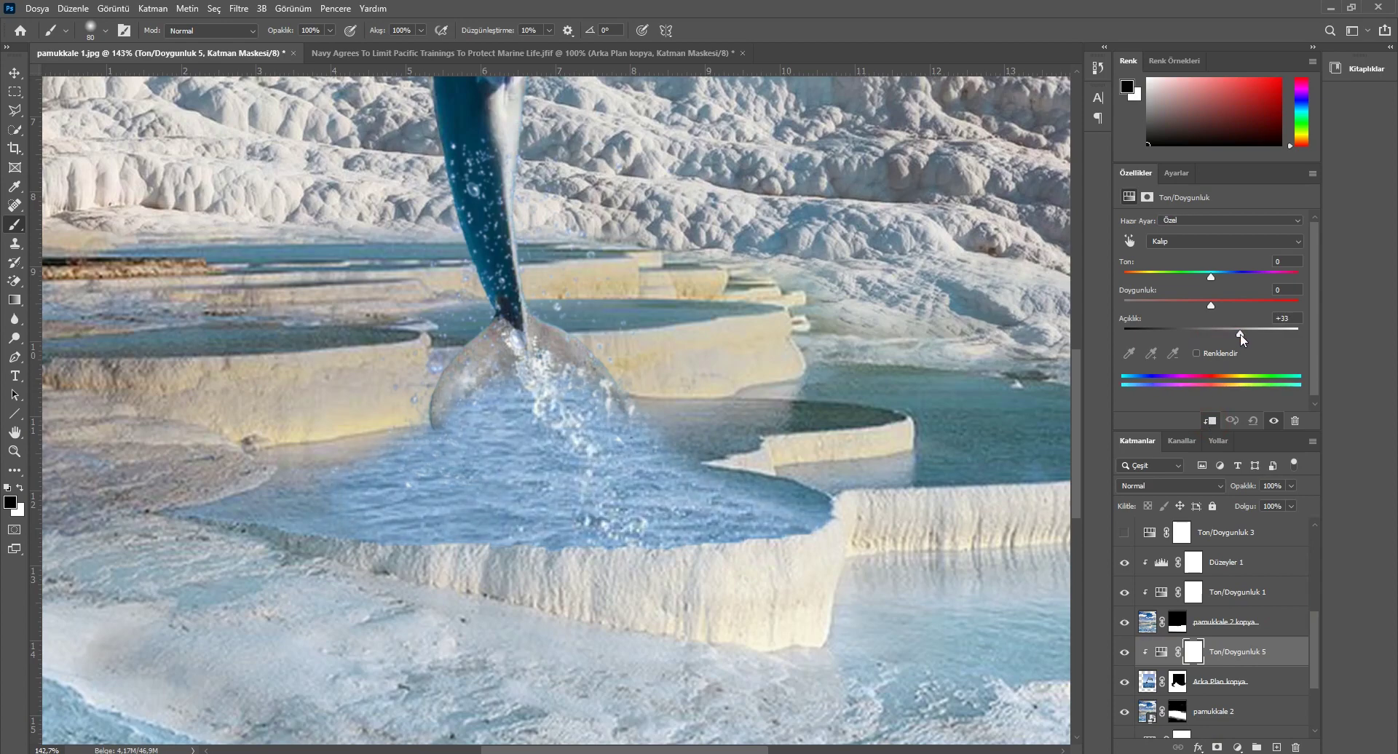
drag(1211, 305, 1216, 278)
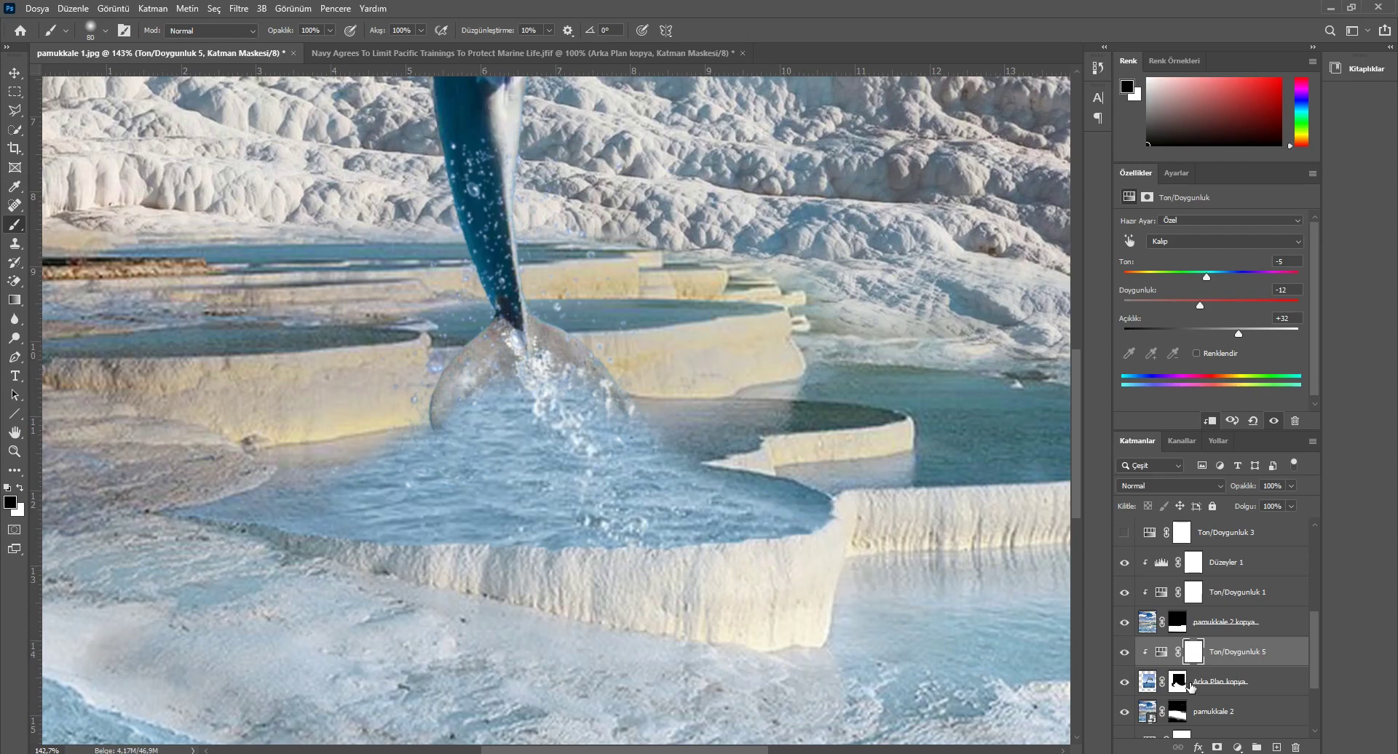
Step: Paint the lower Arka Plan kopya mask at 13% brush opacity across the pool water
click(1178, 685)
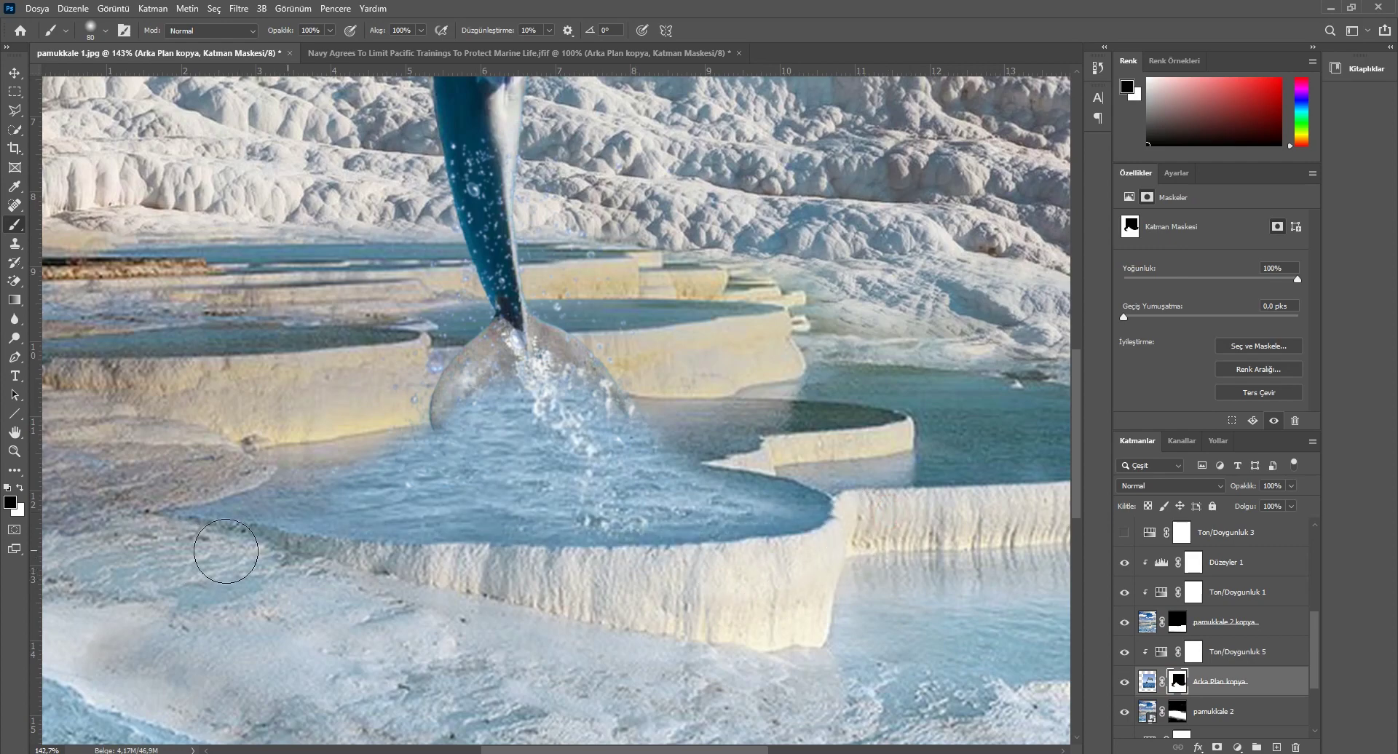
drag(283, 30, 267, 34)
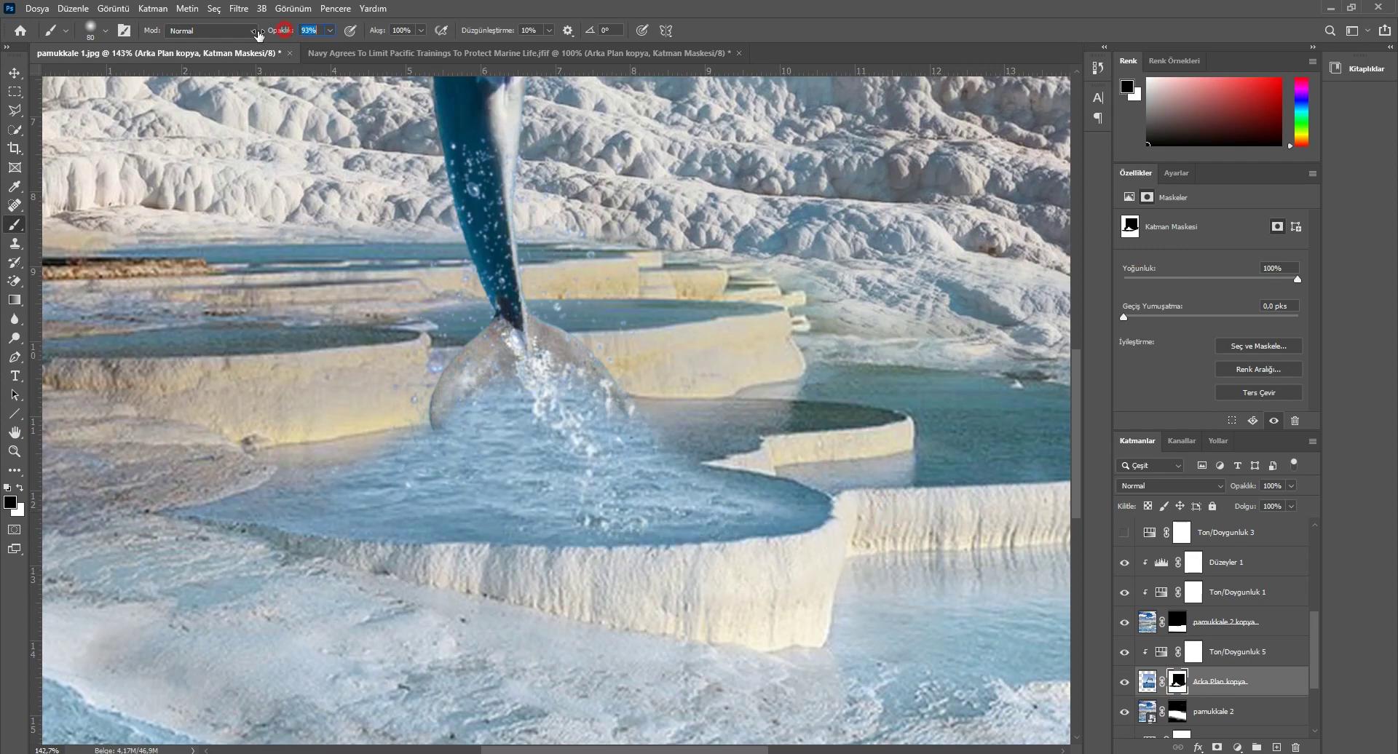
drag(287, 461, 375, 505)
drag(409, 521, 344, 461)
drag(734, 500, 700, 544)
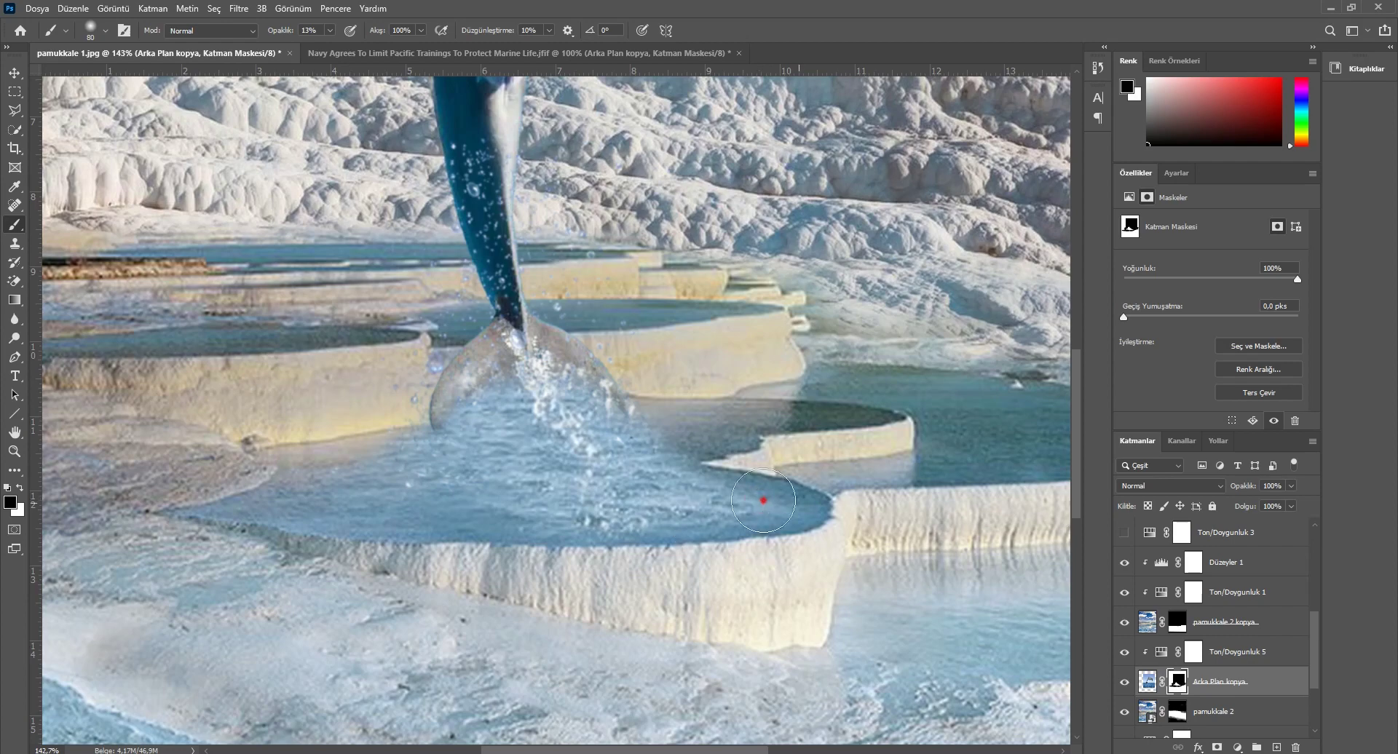
drag(550, 573, 793, 506)
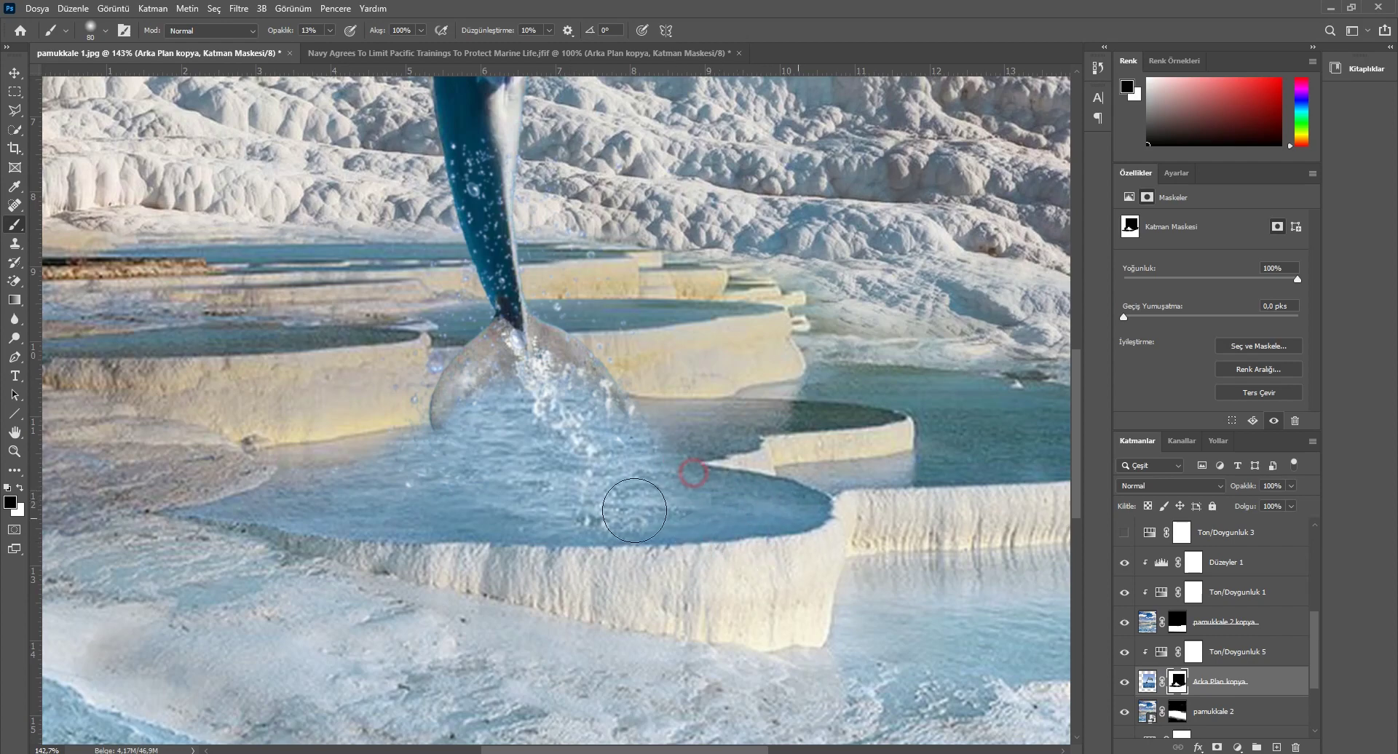
mouse_move(464, 509)
mouse_down()
mouse_move(426, 460)
mouse_move(359, 471)
mouse_up()
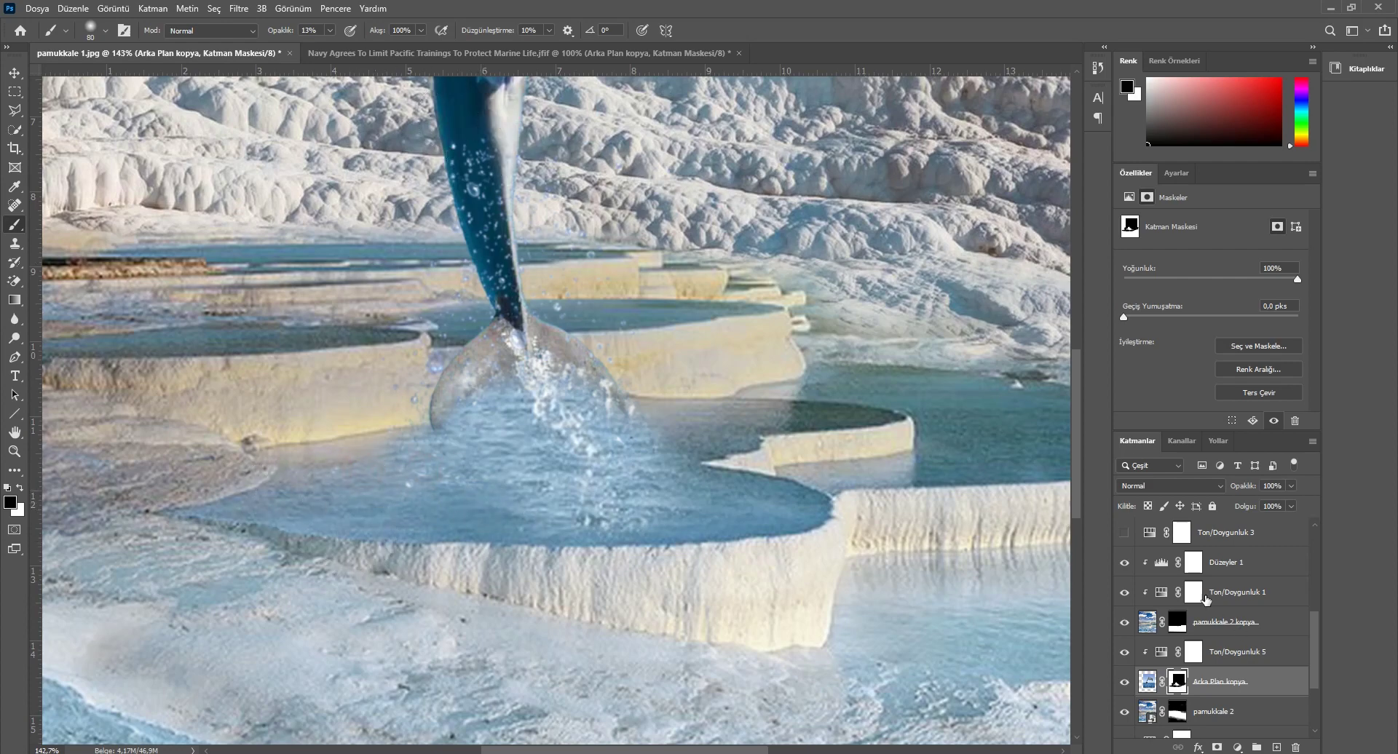
scroll(1232, 620, up, 2)
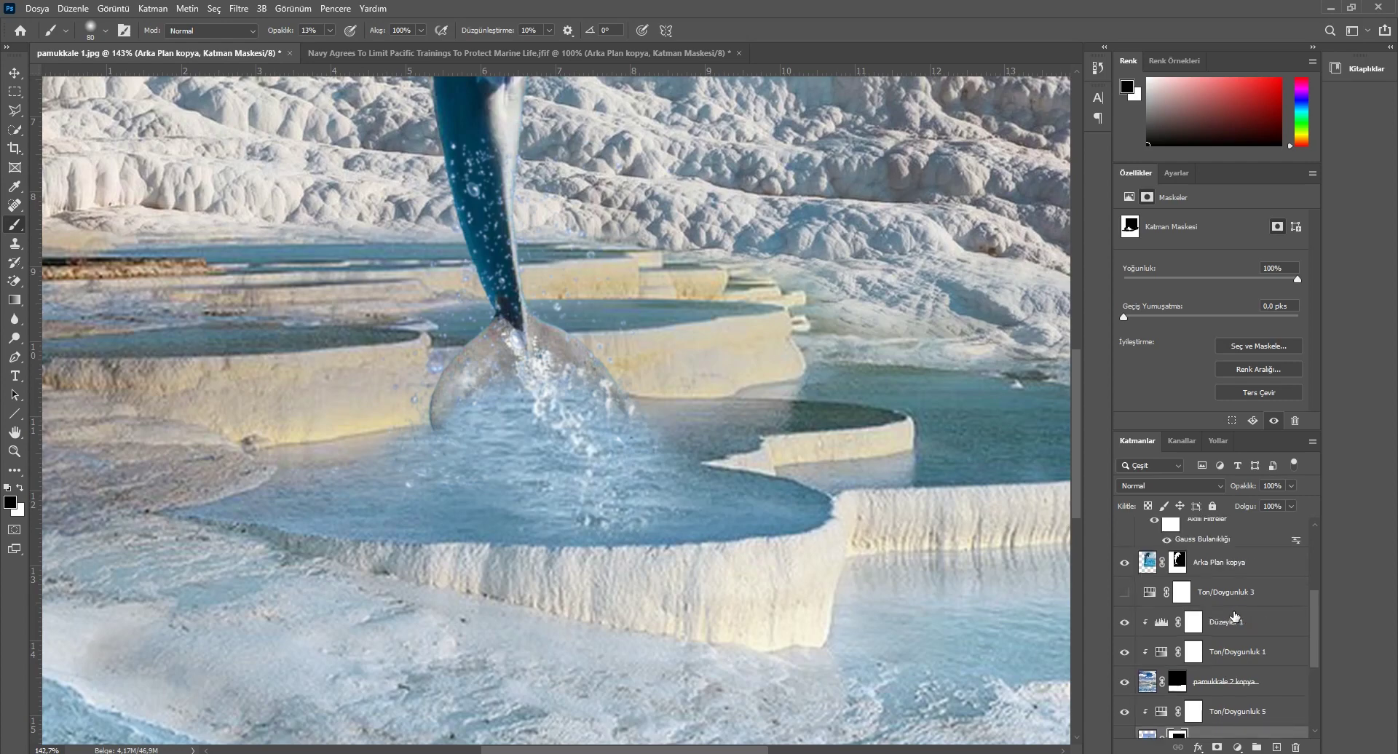
Step: Show the splash layer and raise Ton/Doygunluk 4 lightness (Açıklık) to +33
scroll(1273, 597, up, 3)
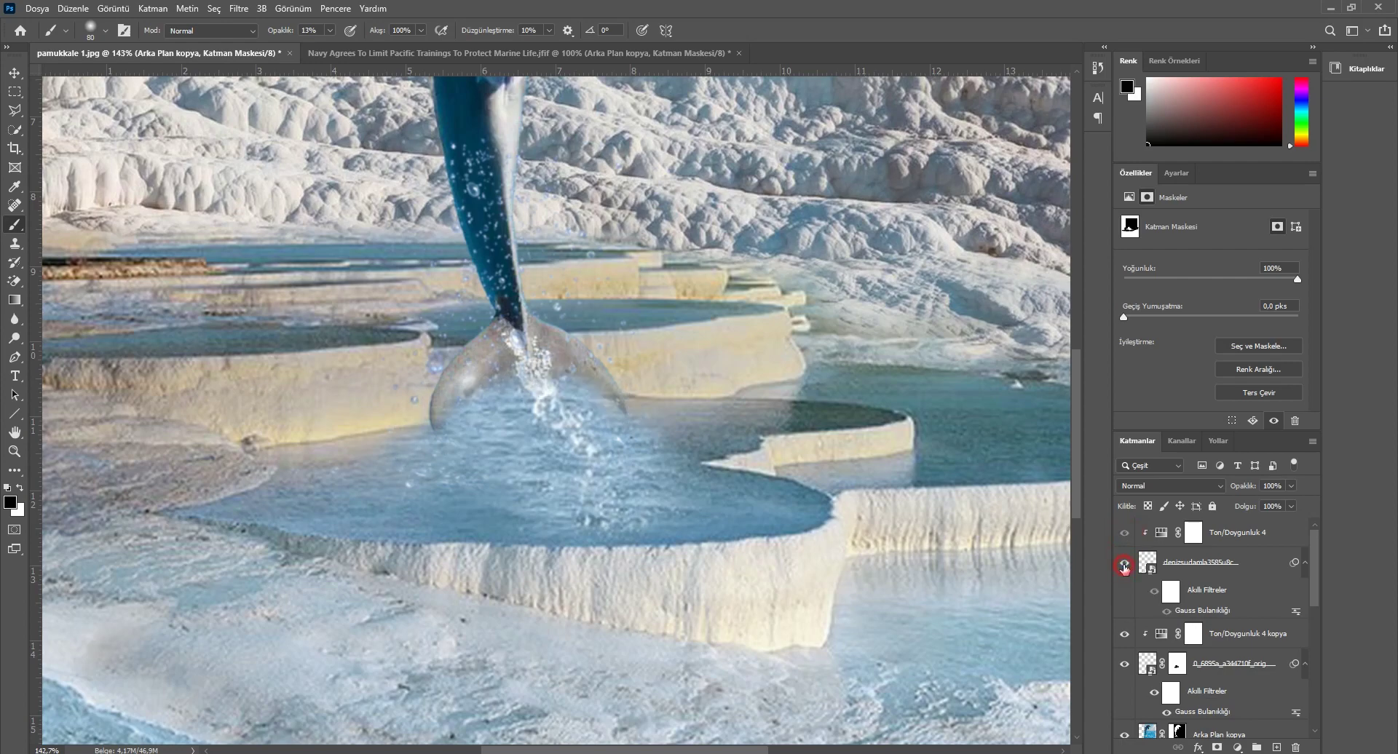
click(1124, 564)
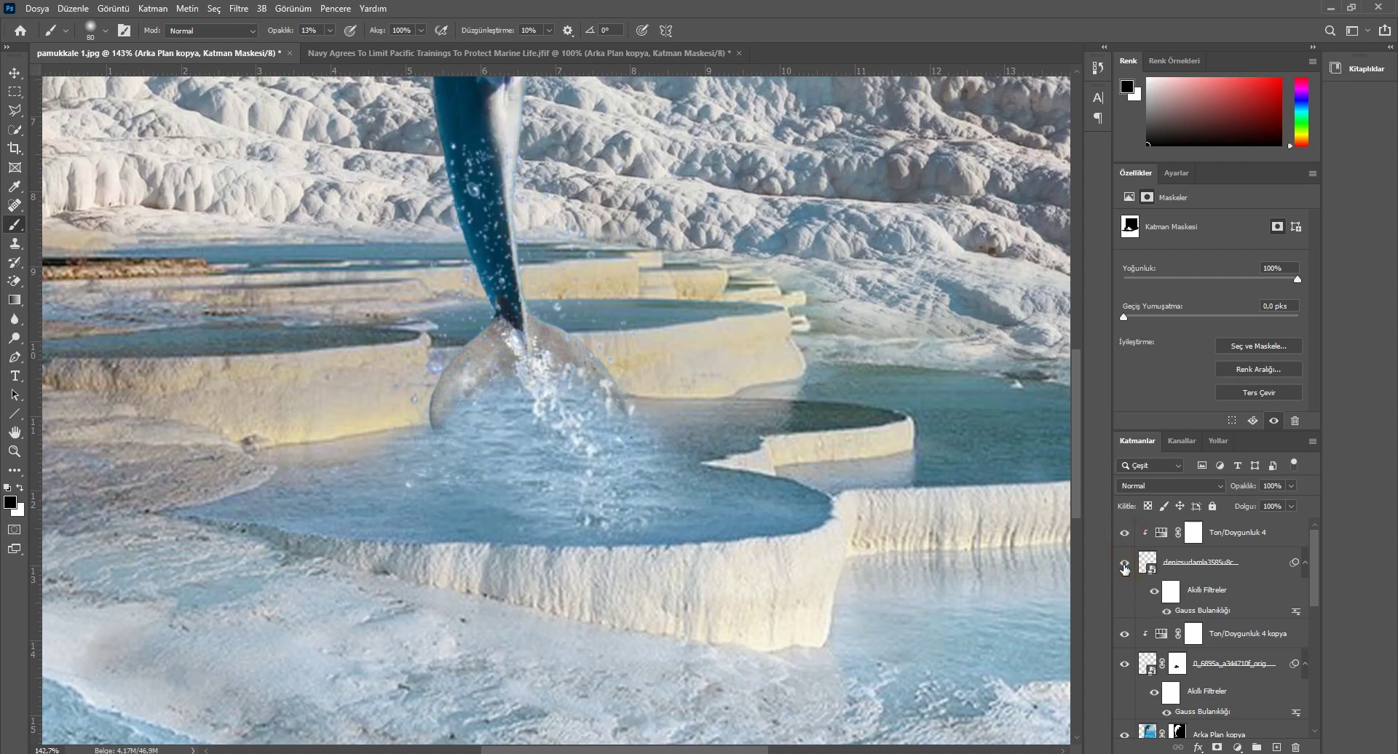
click(1167, 536)
drag(1211, 334, 1241, 336)
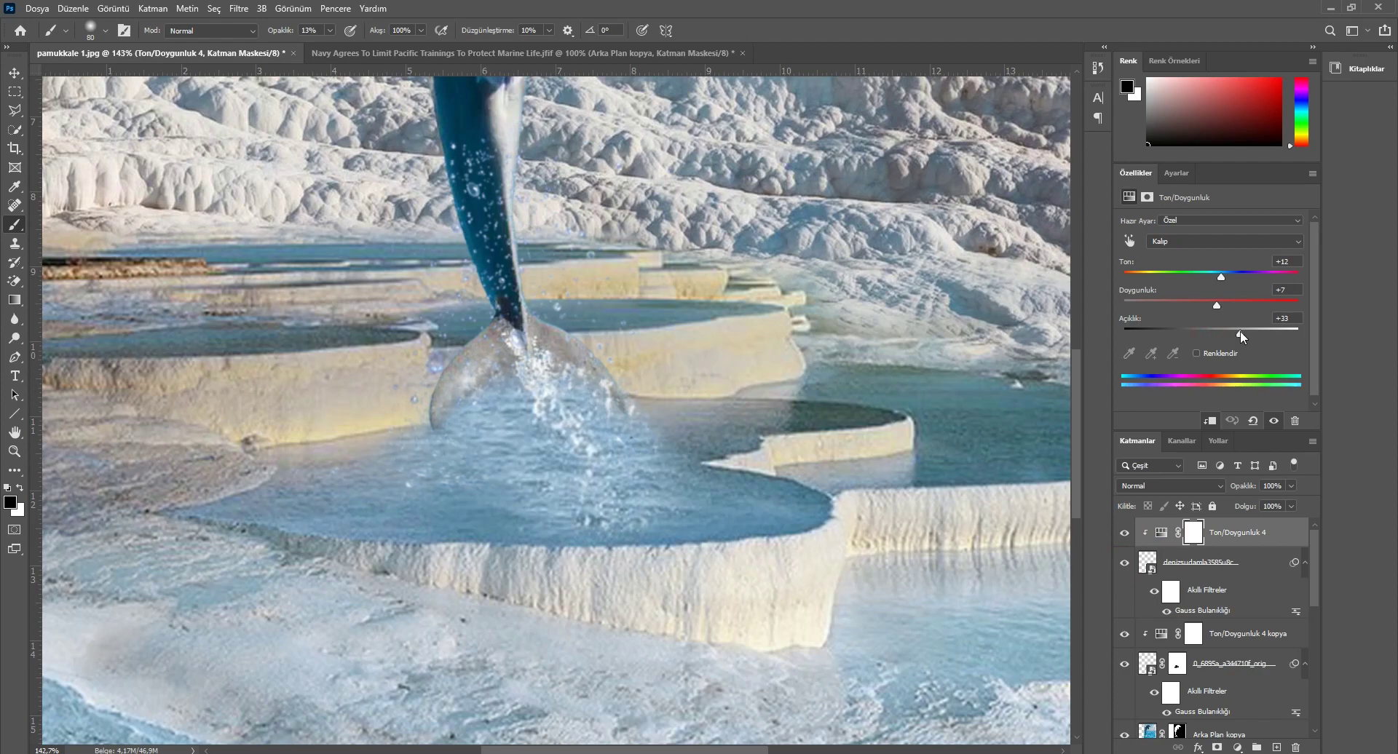
Step: Set Ton/Doygunluk 4 kopya lightness to +80 and lighten the pool water under the splash
click(1163, 641)
drag(1211, 330, 1292, 338)
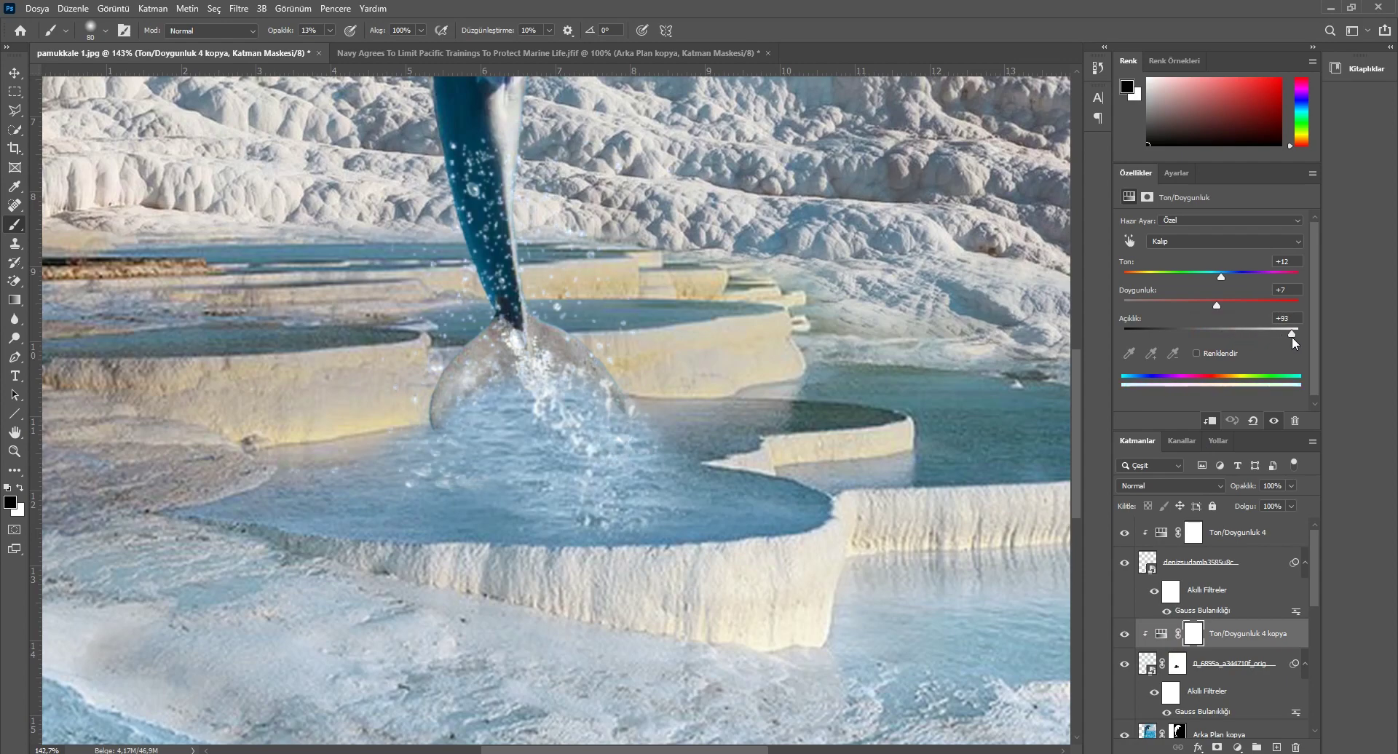
drag(1290, 336, 1282, 337)
mouse_move(659, 499)
mouse_down()
mouse_move(634, 419)
mouse_move(562, 450)
mouse_move(503, 400)
mouse_move(458, 448)
mouse_up()
click(14, 73)
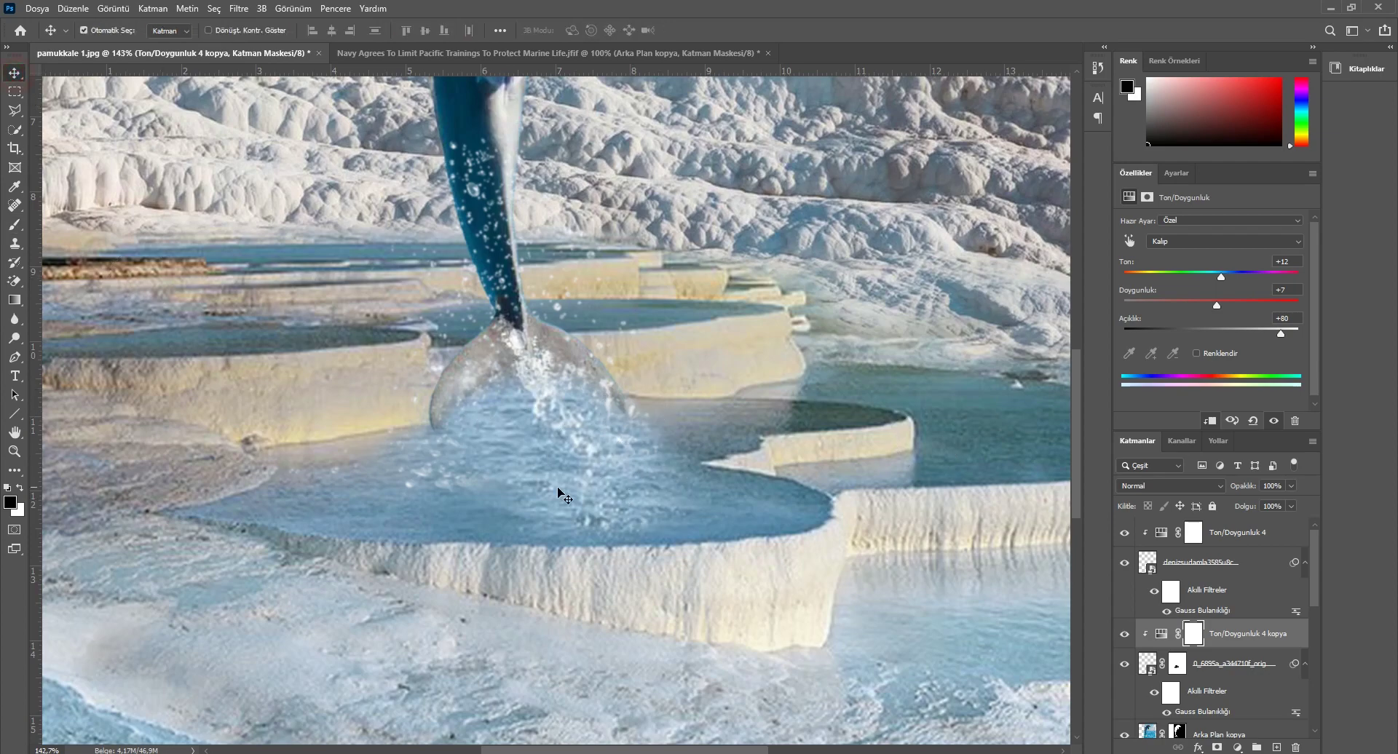
Step: Target the lower Arka Plan kopya mask and drop the layer to 55% opacity
click(561, 495)
click(1178, 724)
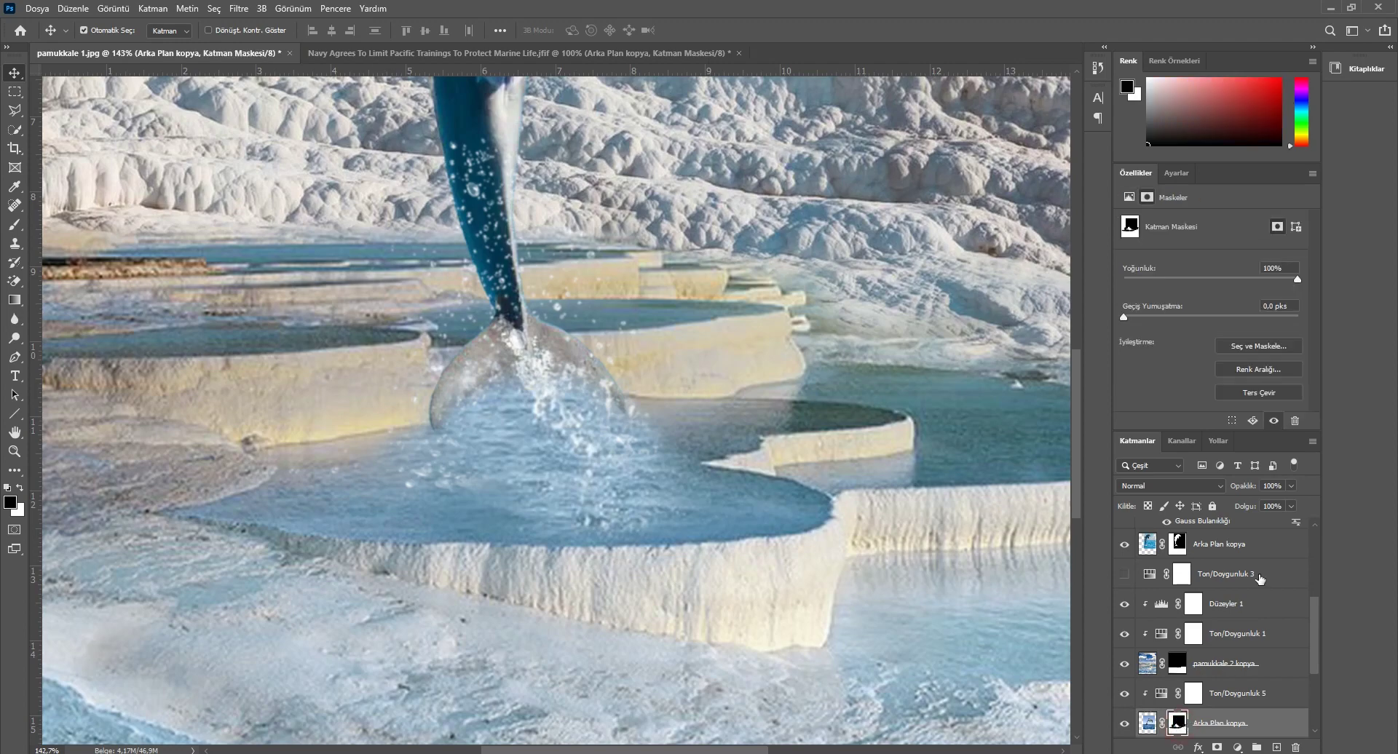
drag(1251, 493, 1217, 489)
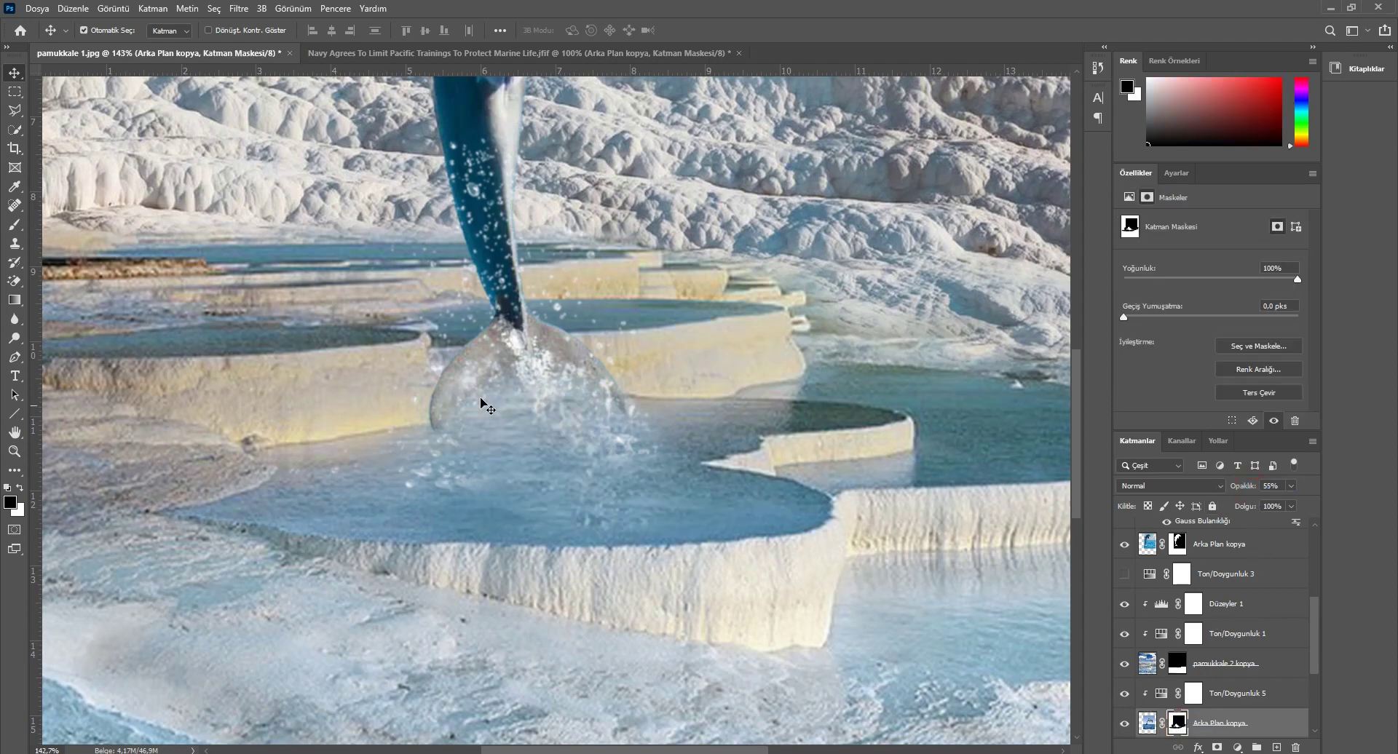
Step: Paint more splash in at 100% brush opacity, restore 100% layer opacity, hide the dolphin
click(10, 227)
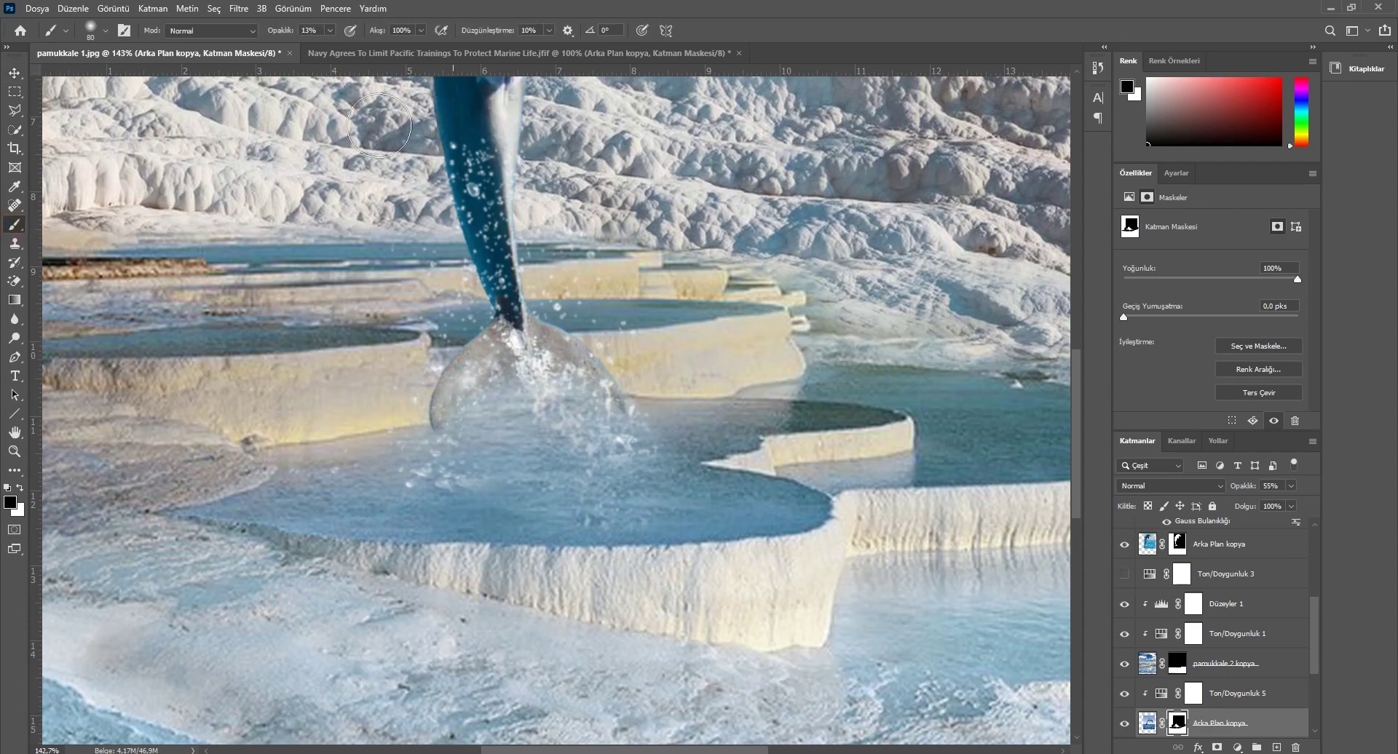
drag(279, 33, 465, 32)
mouse_move(481, 371)
mouse_down()
mouse_move(478, 383)
mouse_move(500, 368)
mouse_move(647, 359)
mouse_move(399, 380)
mouse_up()
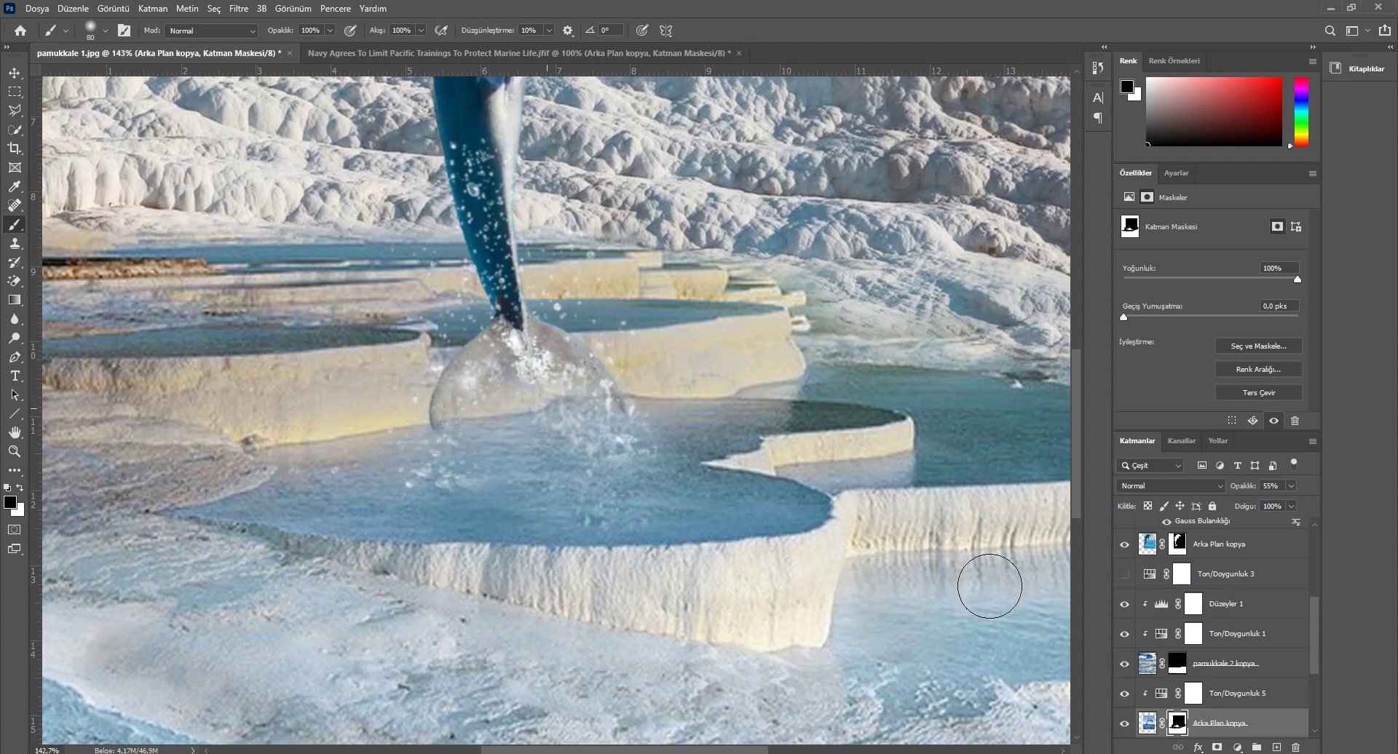
drag(1233, 487, 1374, 478)
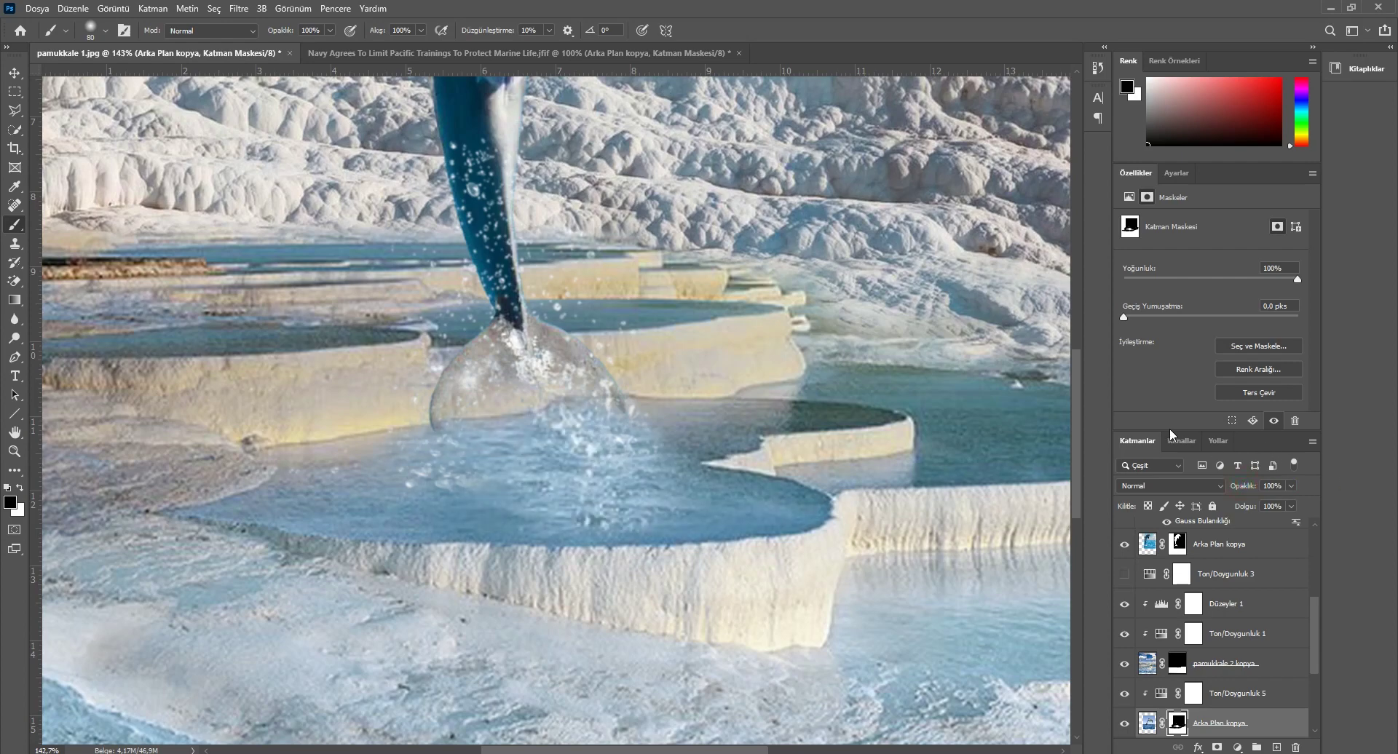
click(1125, 545)
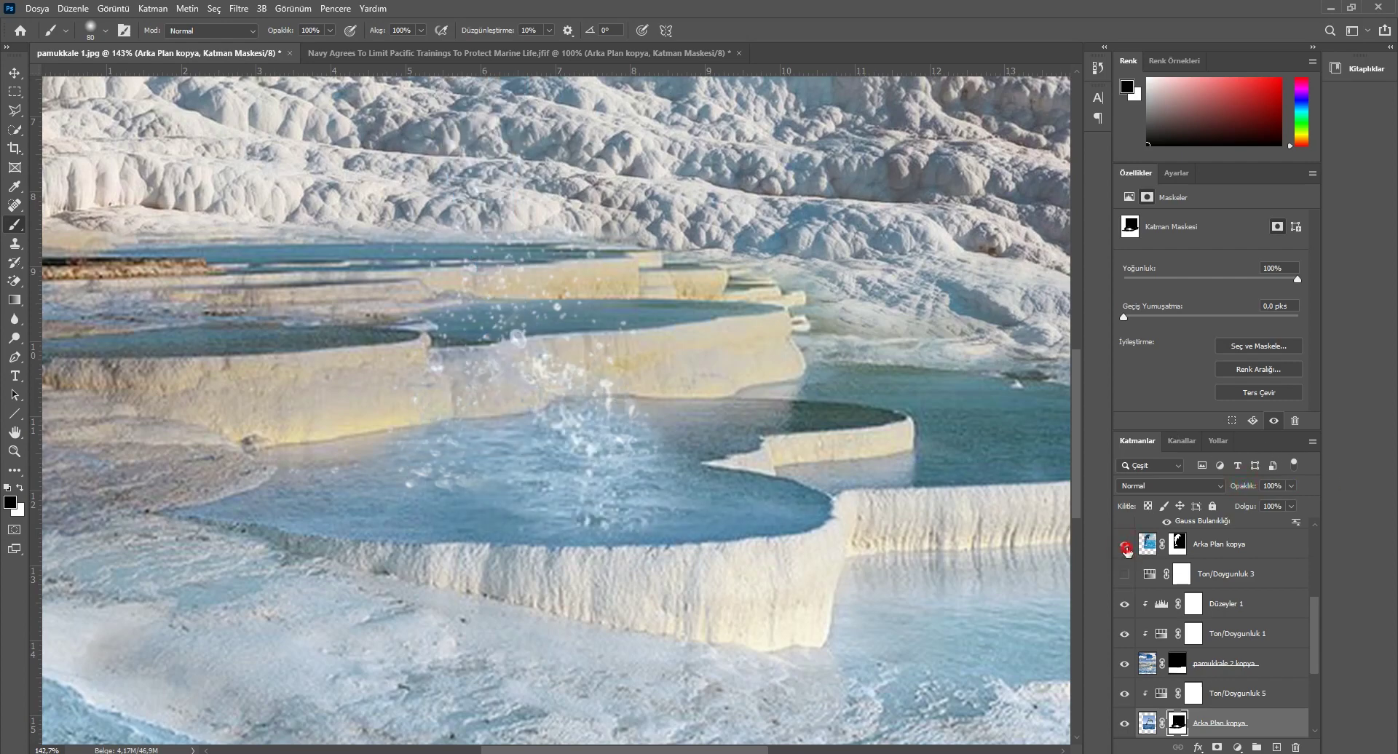
Step: Show the dolphin and paint white with a soft brush to reveal more splash
click(1230, 543)
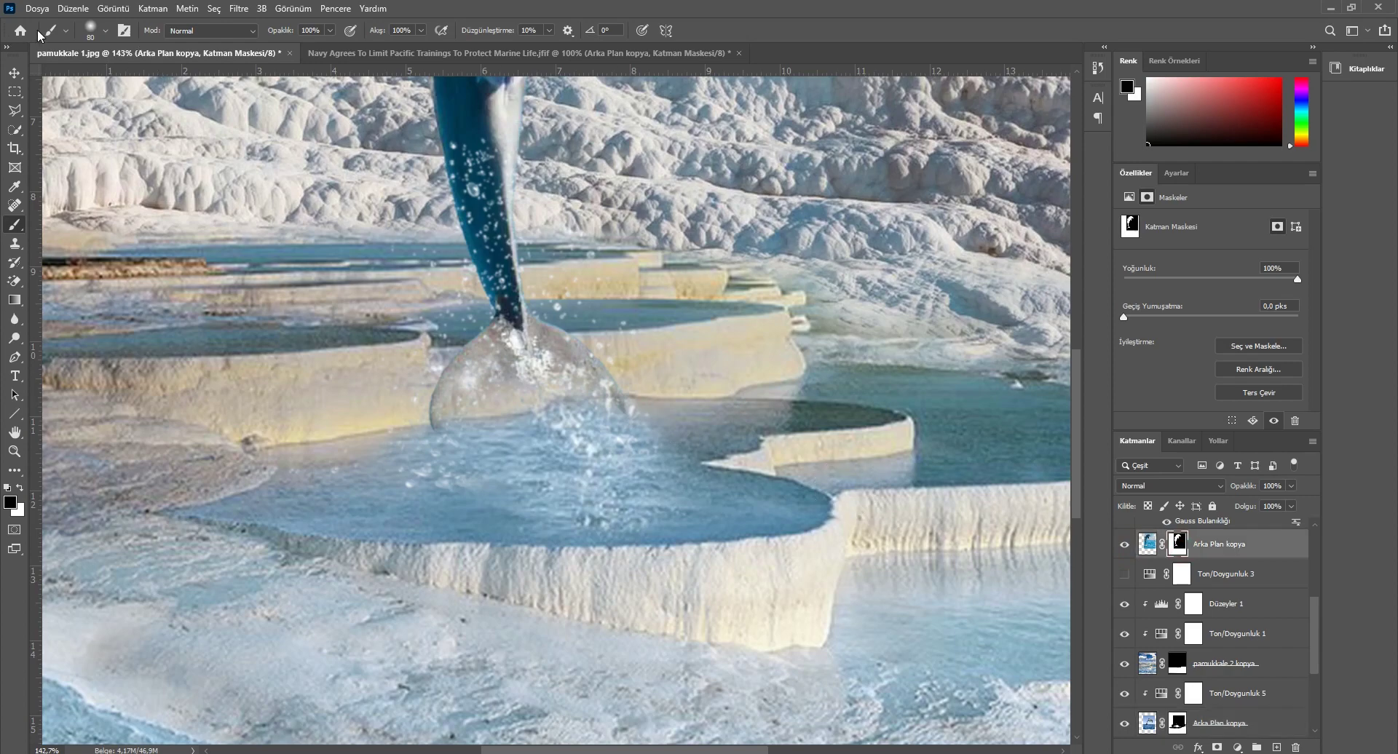
click(105, 31)
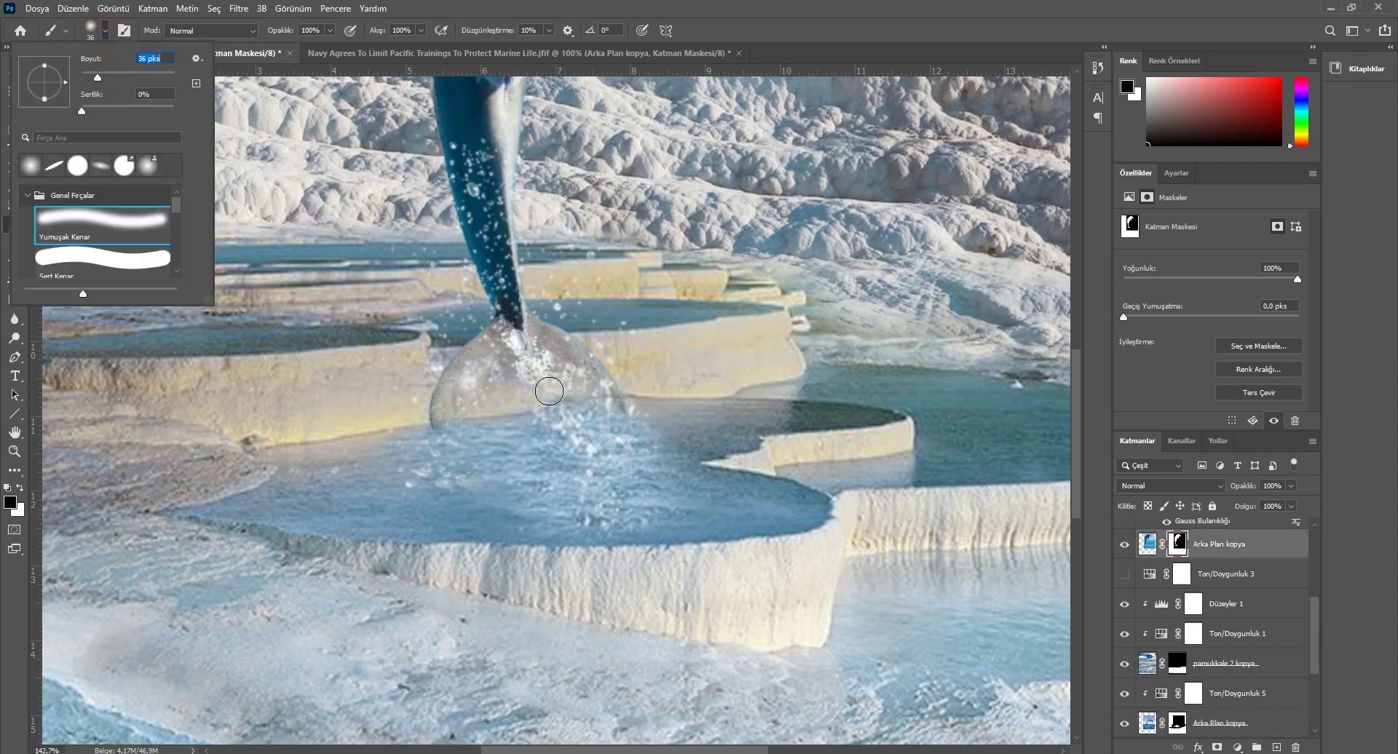
click(20, 488)
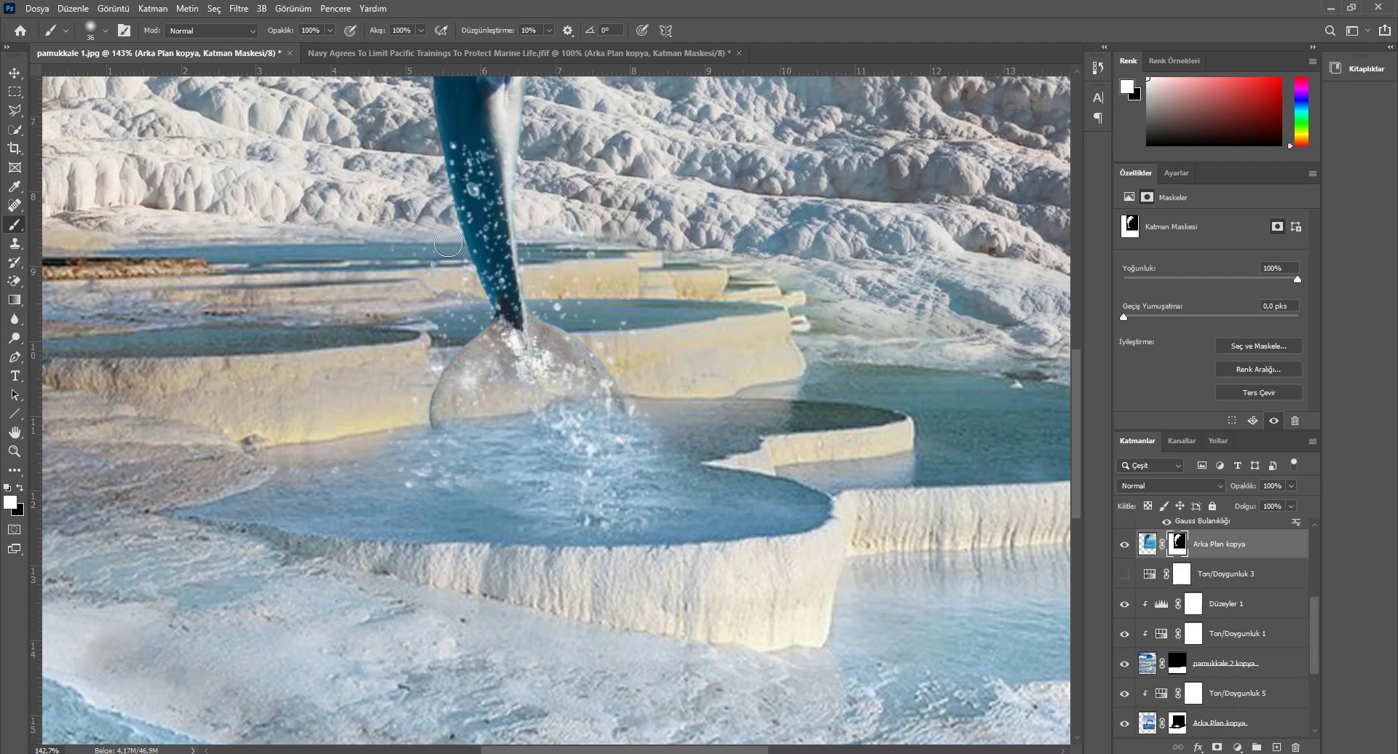
drag(465, 369, 472, 396)
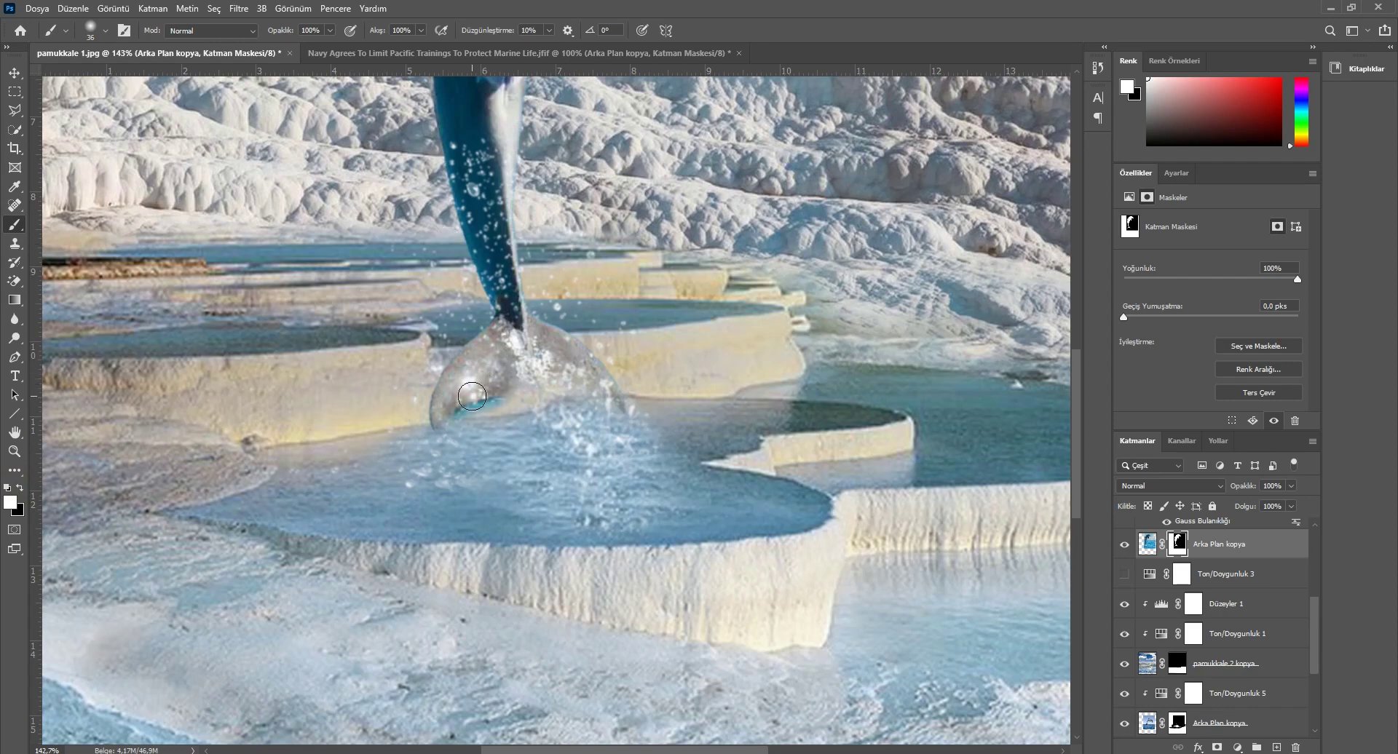
mouse_move(471, 396)
mouse_down()
mouse_move(446, 400)
mouse_move(605, 389)
mouse_move(541, 369)
mouse_move(439, 430)
mouse_move(434, 397)
mouse_up()
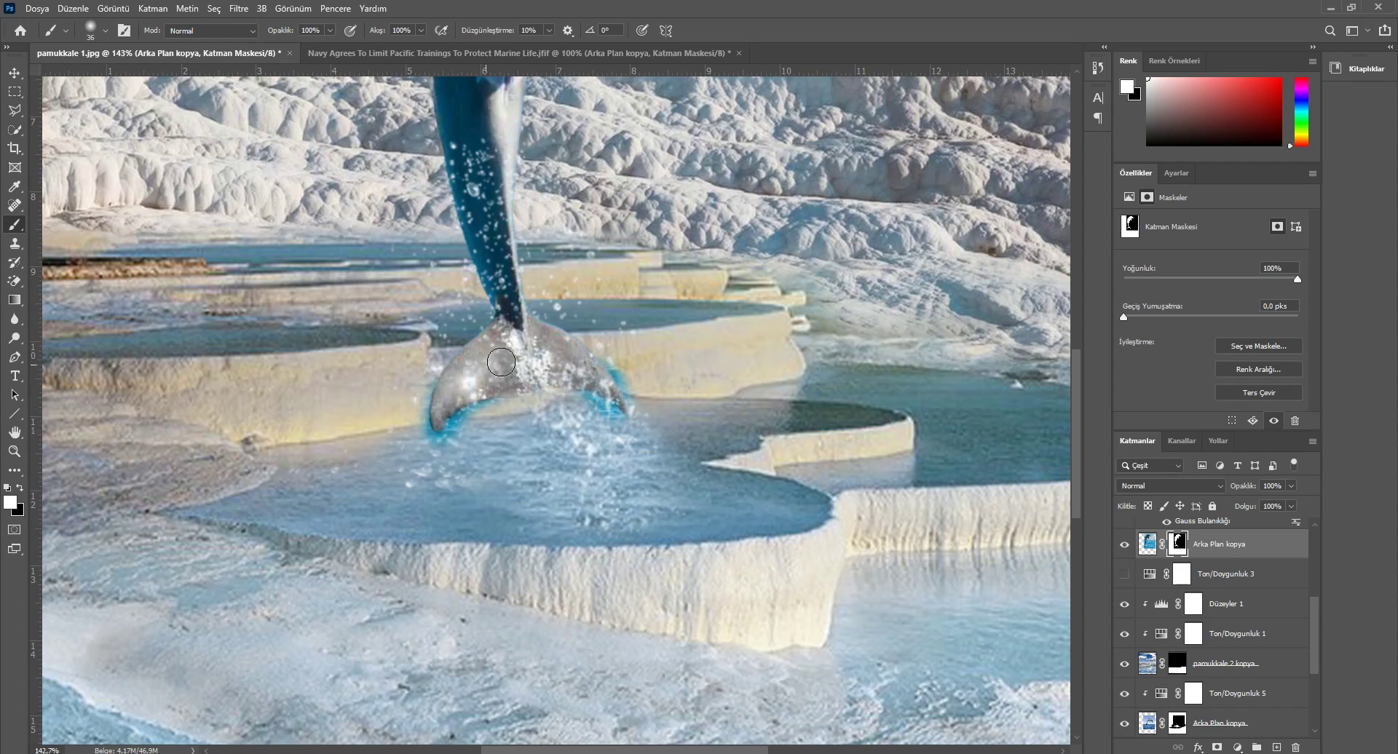
Step: Paint black on the dolphin mask to hide the background along the tail's left edge
click(21, 488)
drag(425, 361, 424, 376)
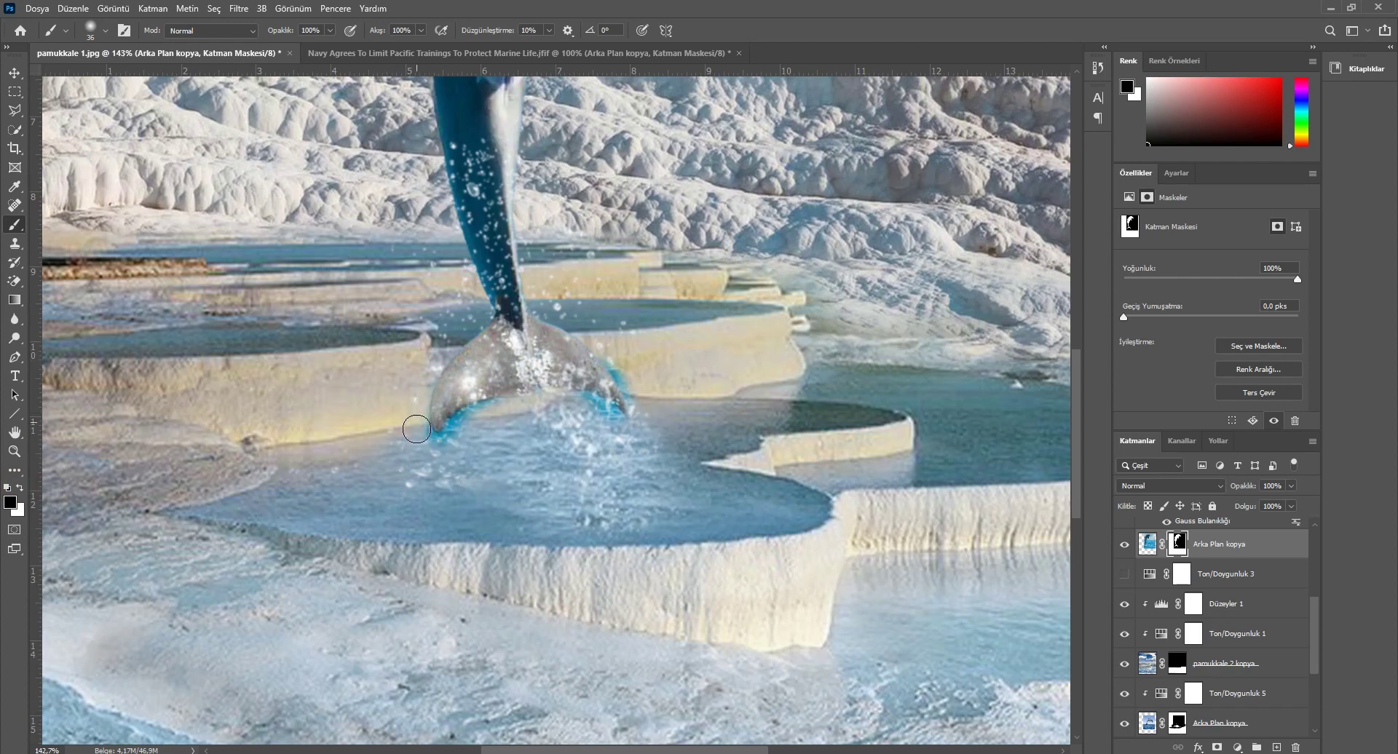
drag(420, 361, 434, 431)
click(94, 36)
Step: Zoom in and clean the tail's left edge using the hard round Sert Kenar brush
click(106, 266)
click(413, 364)
drag(423, 426, 424, 394)
scroll(395, 370, up, 3)
scroll(421, 343, up, 2)
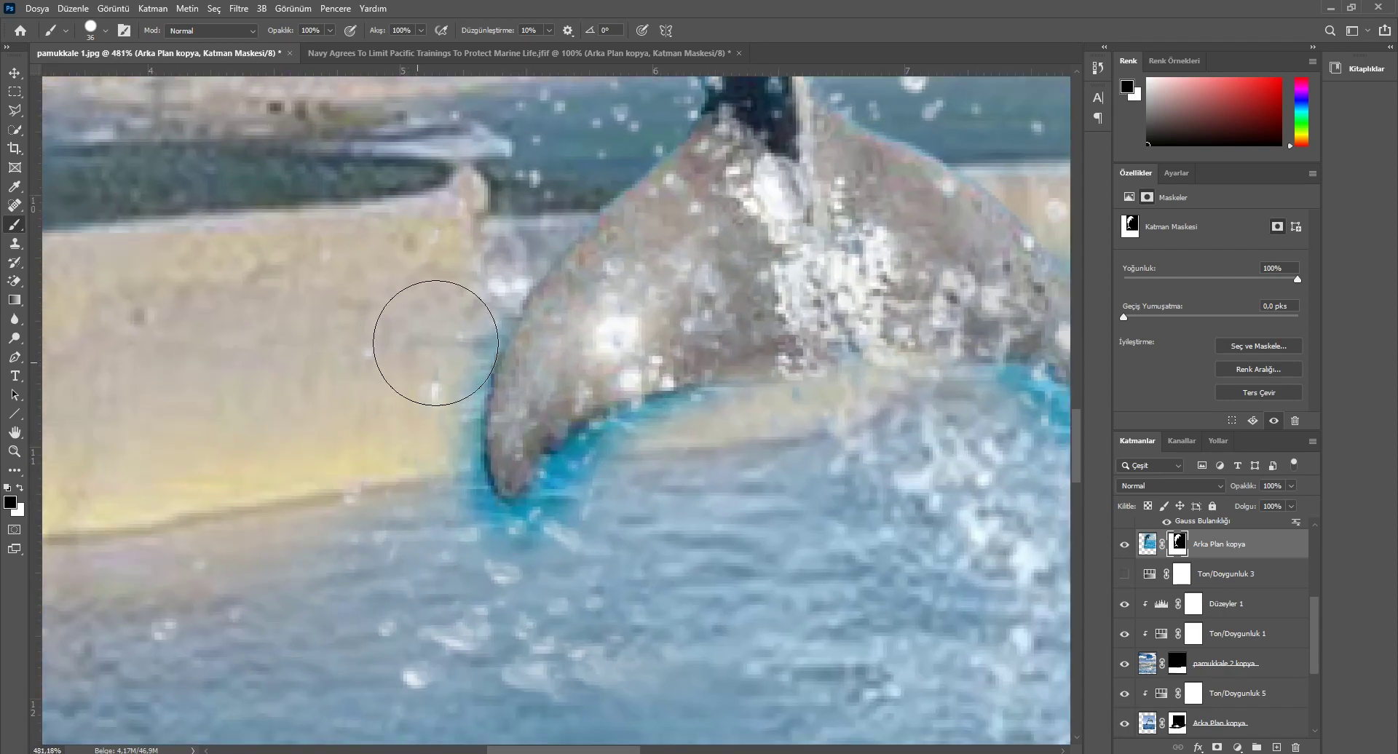
drag(450, 301, 419, 406)
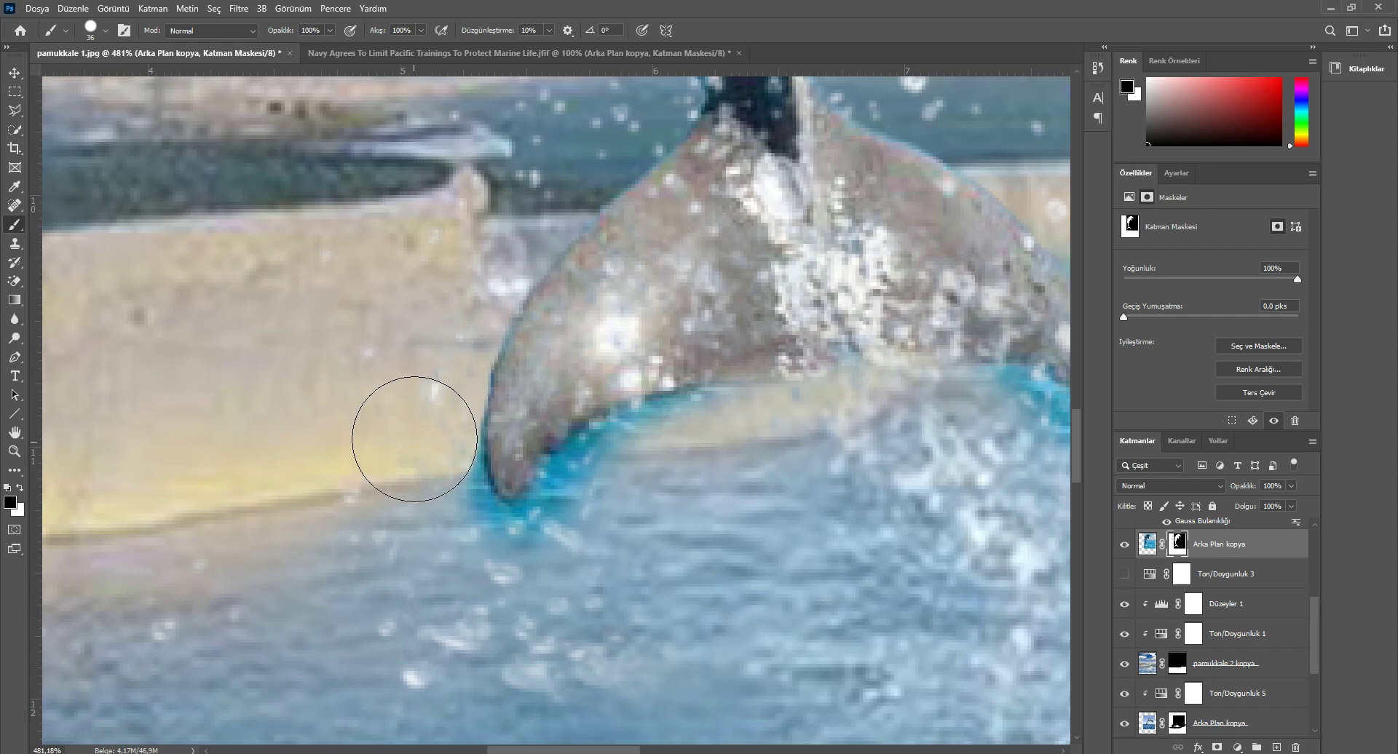
Step: Mask away the cyan fringe along the tail tip and right edge, then zoom out
mouse_move(415, 452)
mouse_down()
mouse_move(424, 509)
mouse_move(456, 549)
mouse_move(499, 576)
mouse_move(468, 555)
mouse_move(547, 578)
mouse_move(535, 557)
mouse_move(593, 493)
mouse_move(658, 462)
mouse_move(1014, 429)
mouse_move(768, 433)
mouse_move(861, 493)
mouse_move(983, 431)
mouse_up()
mouse_move(963, 377)
mouse_down()
mouse_move(936, 312)
mouse_move(764, 193)
mouse_up()
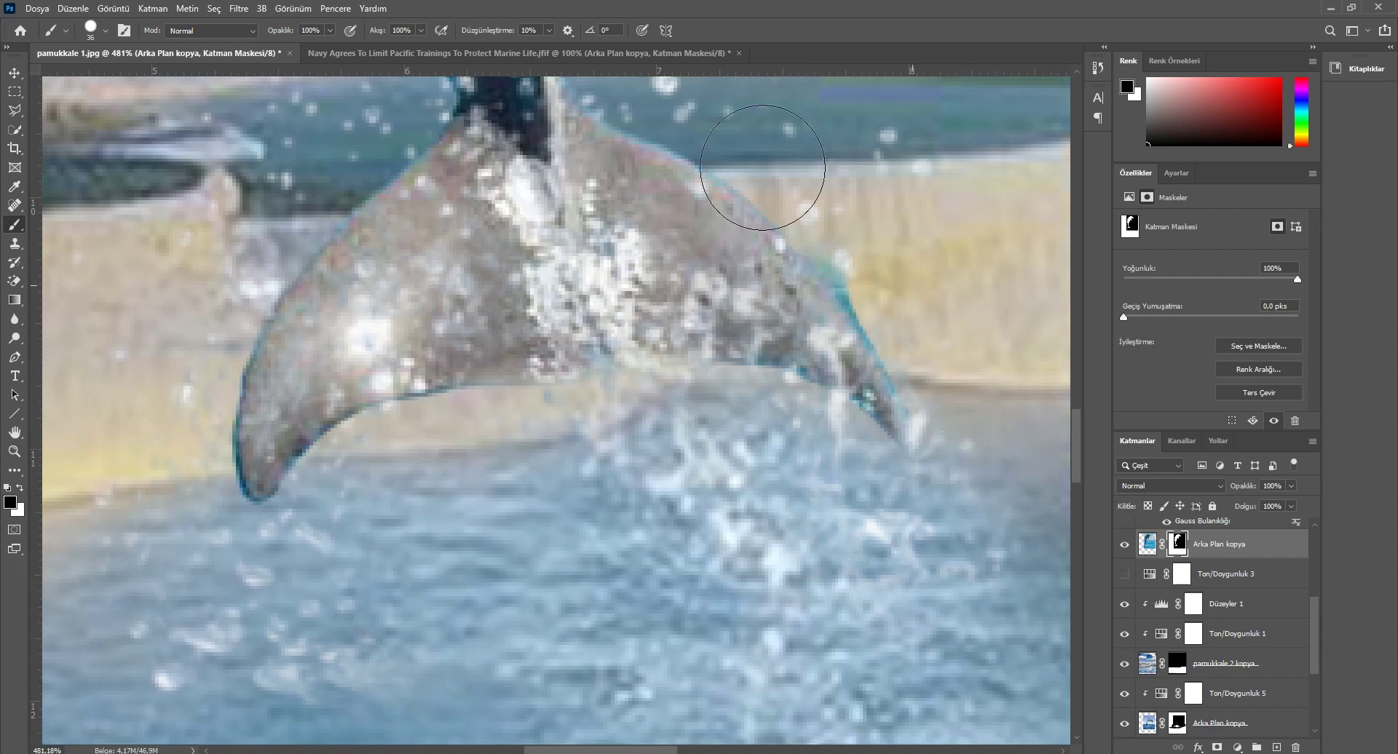
mouse_move(657, 81)
mouse_down()
mouse_move(699, 135)
mouse_move(797, 172)
mouse_move(930, 315)
mouse_move(967, 408)
mouse_move(946, 440)
mouse_move(841, 487)
mouse_up()
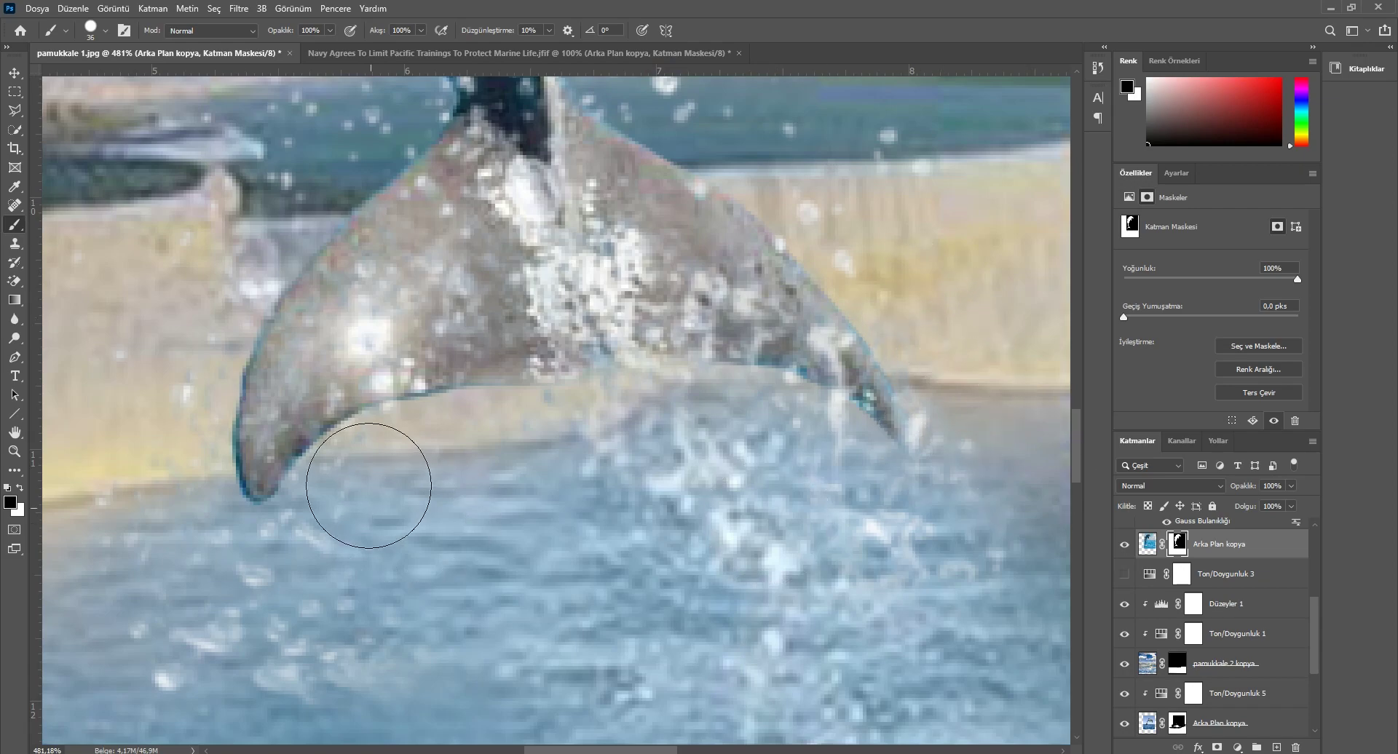
alt+scroll(418, 455, down, 6)
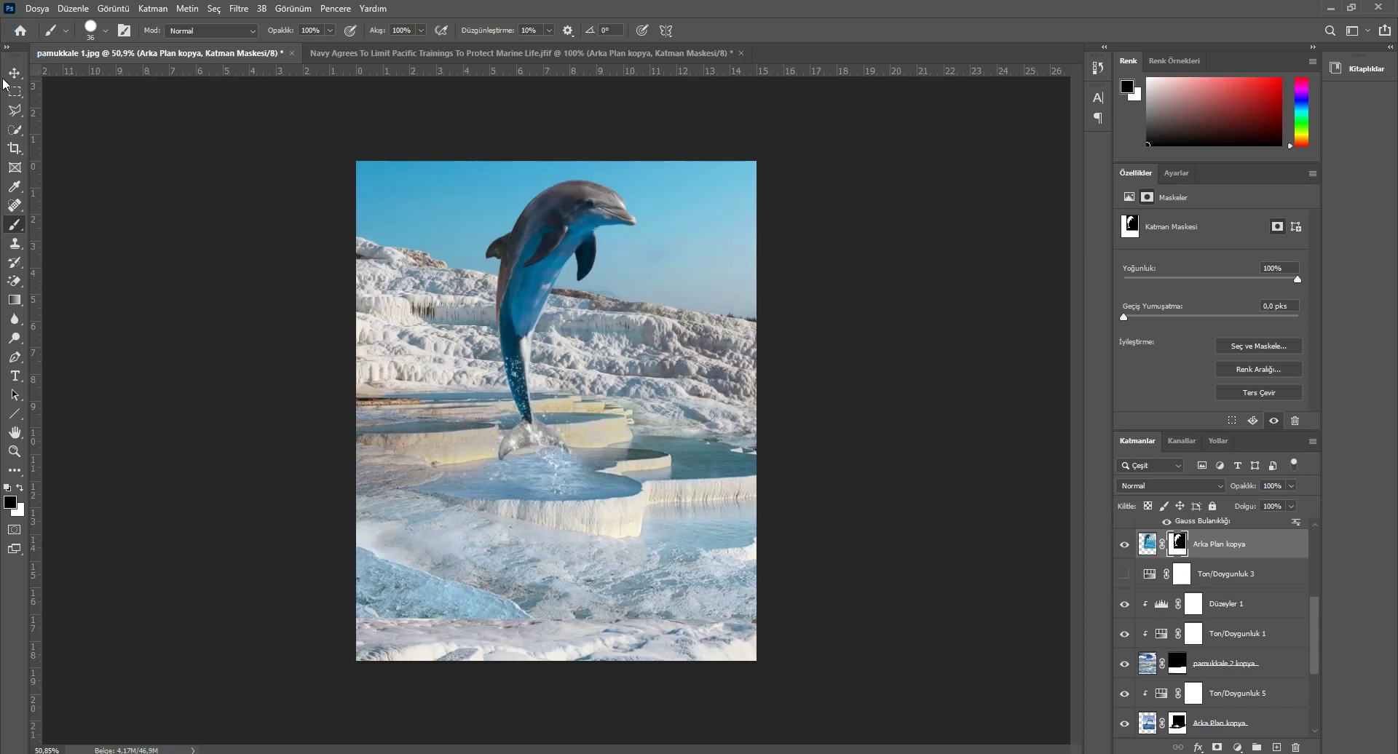
Step: Add an İç Işıma (Inner Glow) layer style to the Arka Plan kopya dolphin layer
click(14, 73)
click(1284, 548)
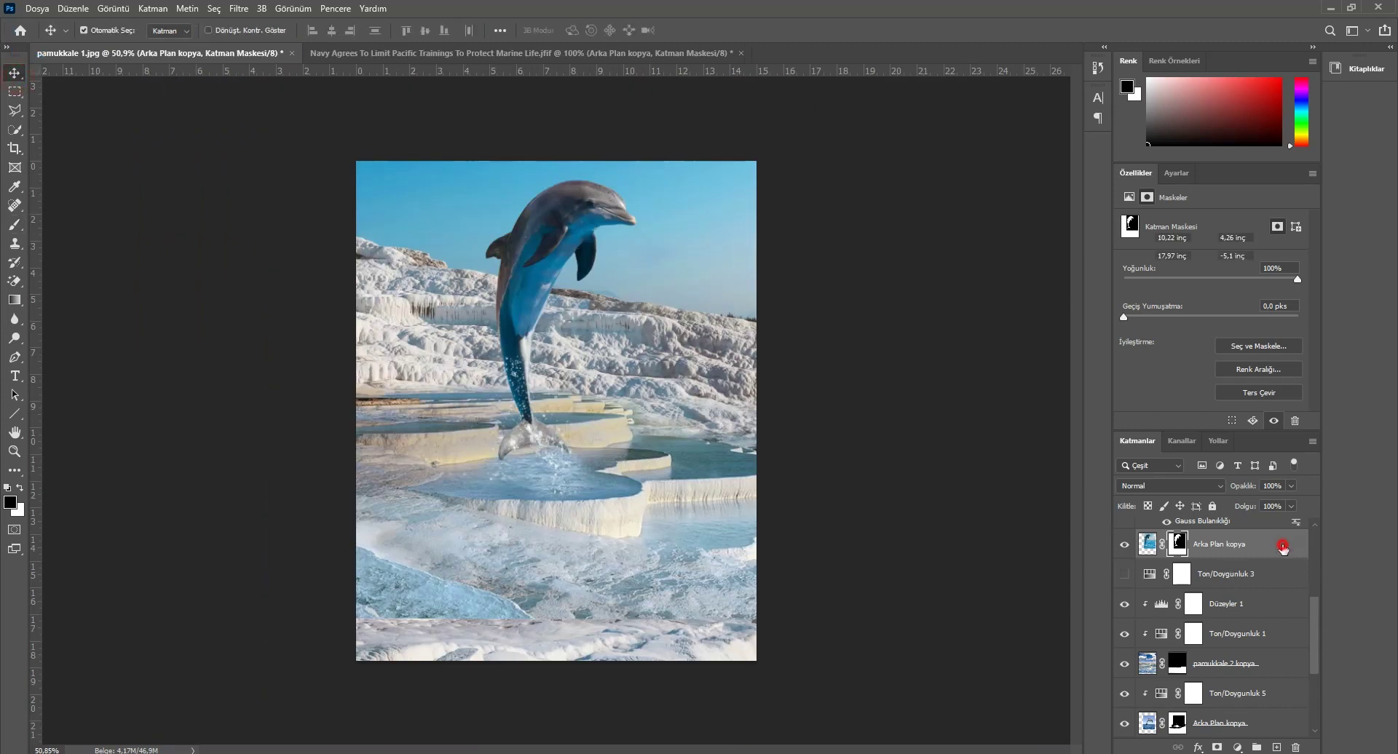
double_click(1282, 548)
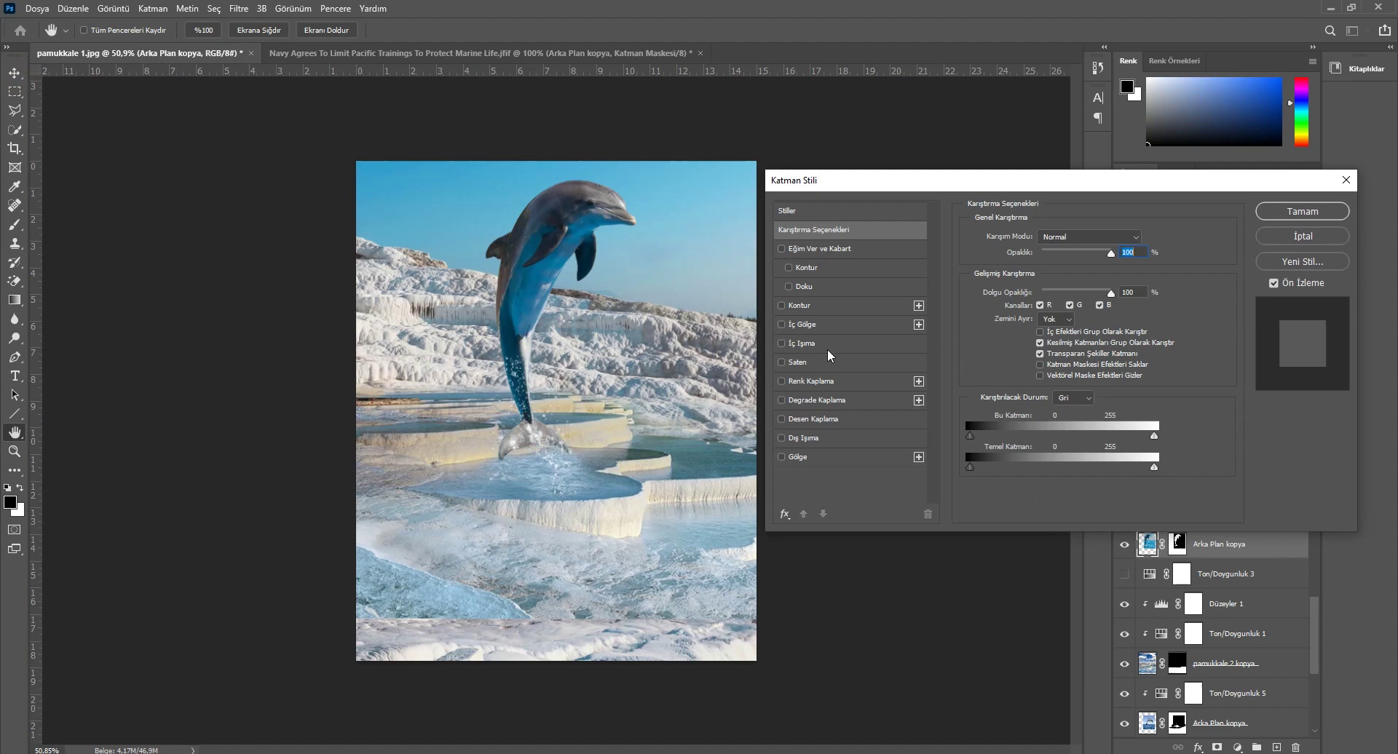
click(782, 344)
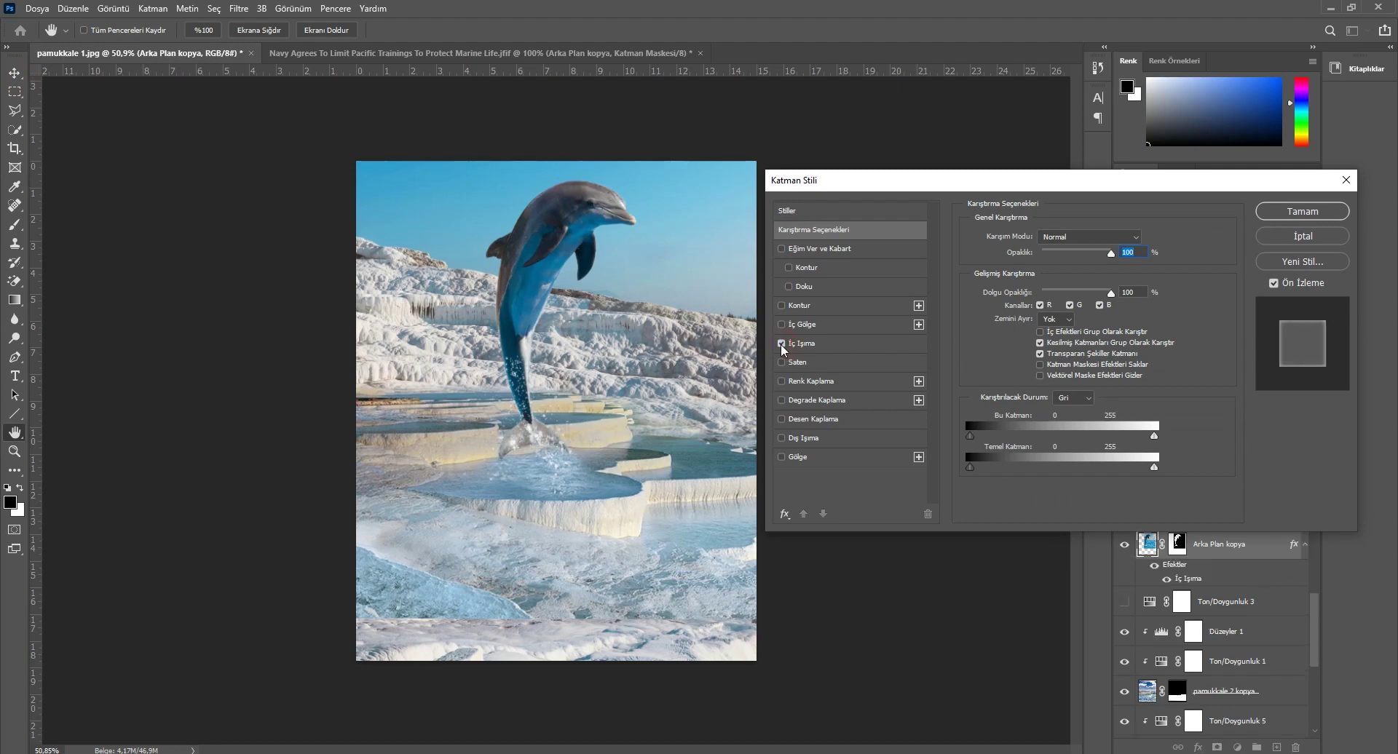
click(782, 343)
click(782, 344)
click(1290, 212)
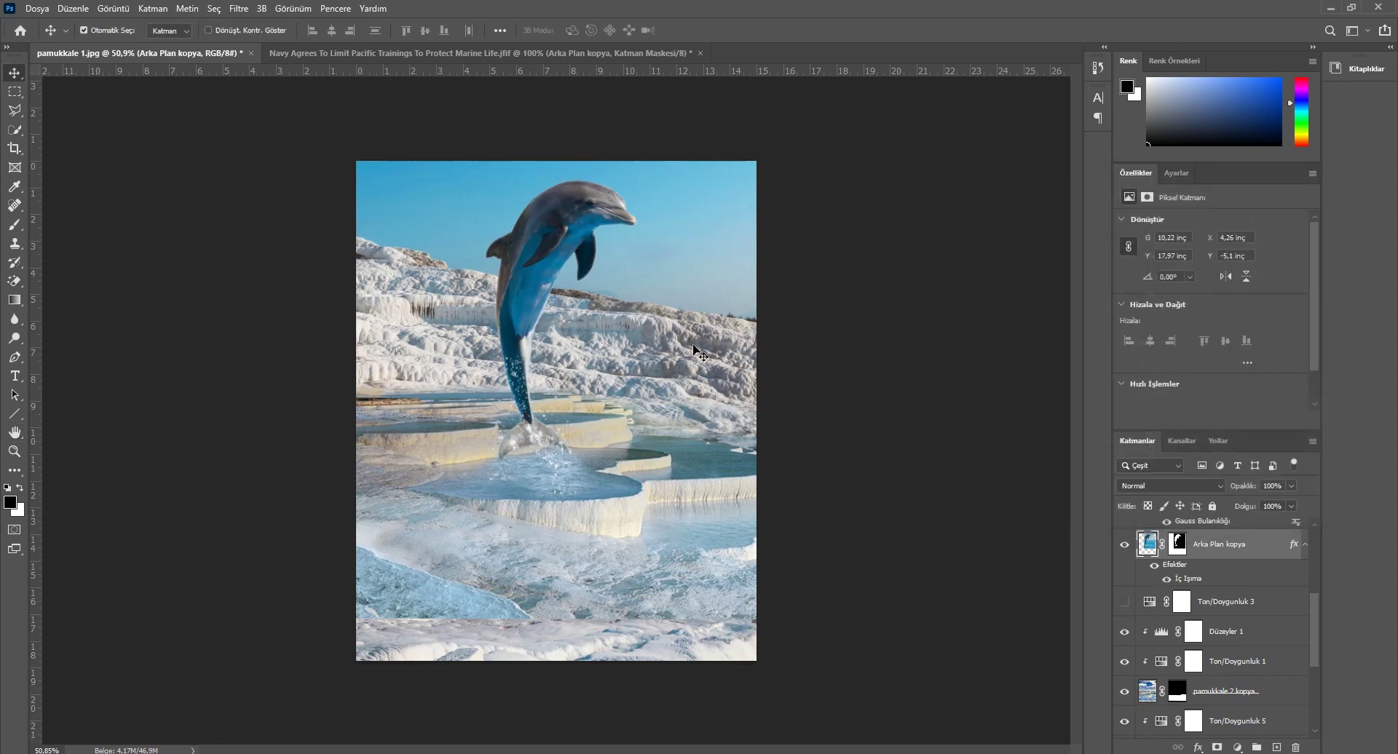
scroll(540, 284, up, 3)
scroll(506, 222, up, 2)
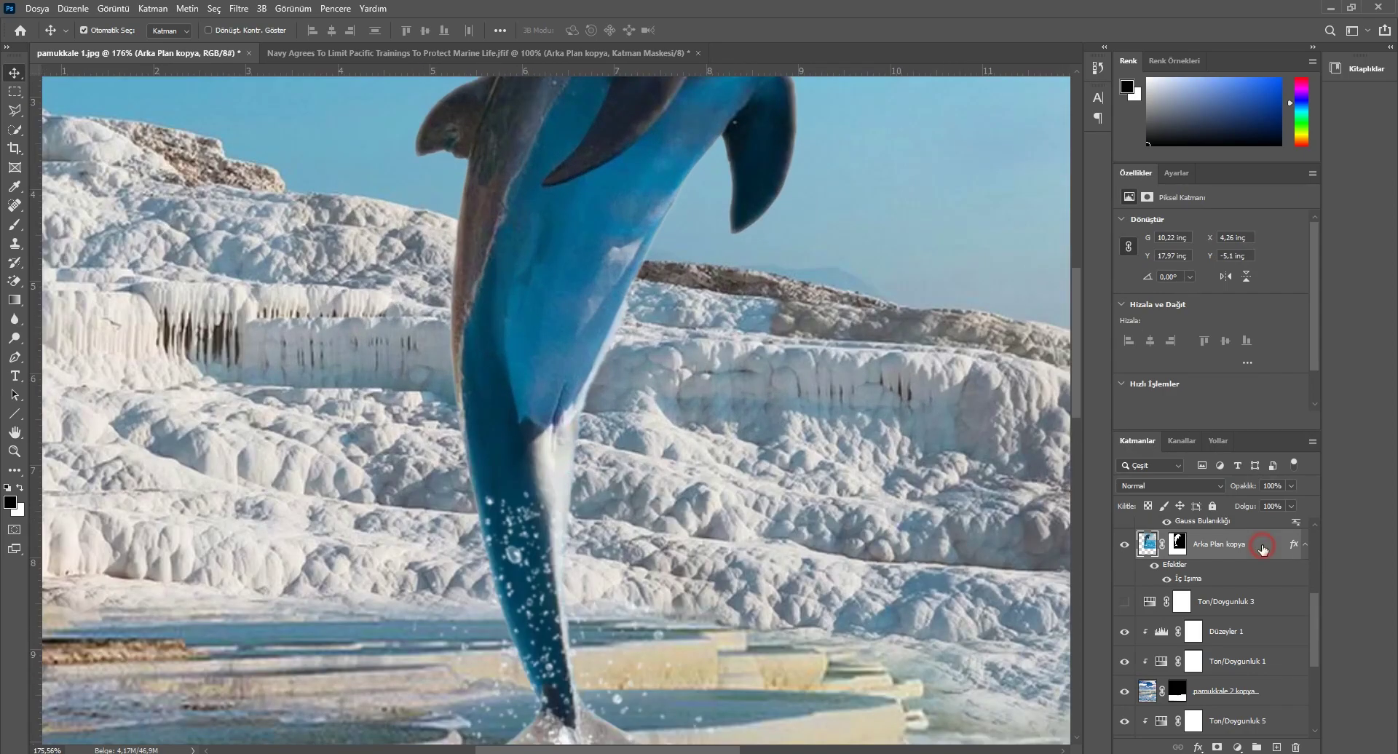
Step: Add an İç Gölge (Inner Shadow) with a 180° angle to the dolphin layer
double_click(1263, 550)
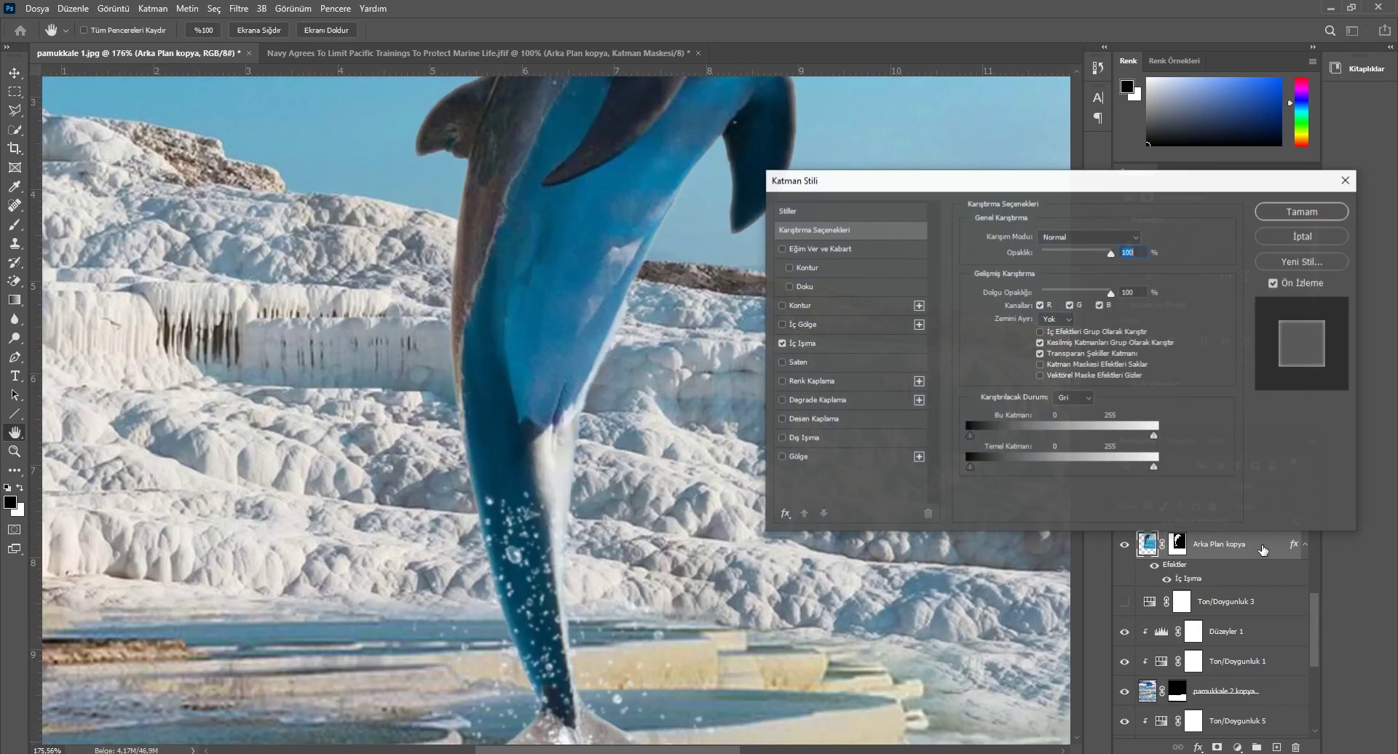
click(781, 325)
click(801, 326)
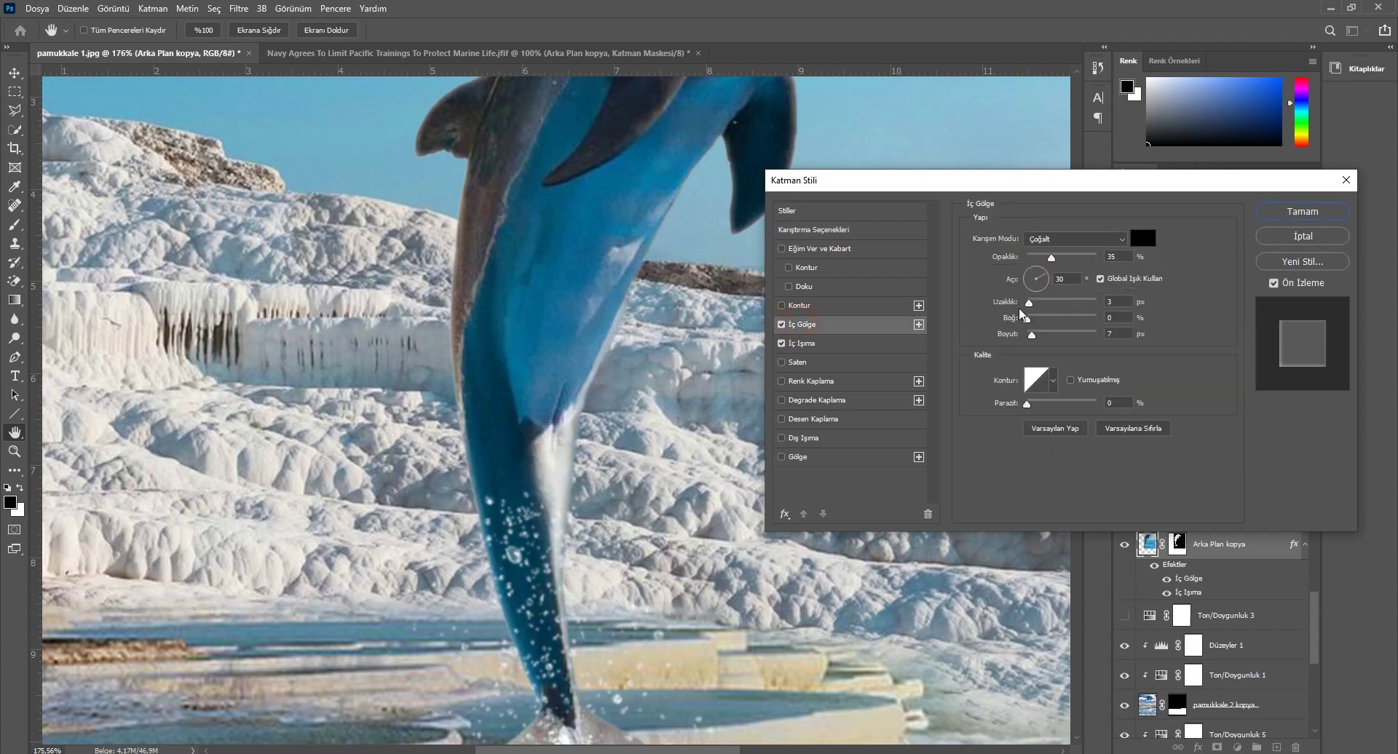
click(1027, 283)
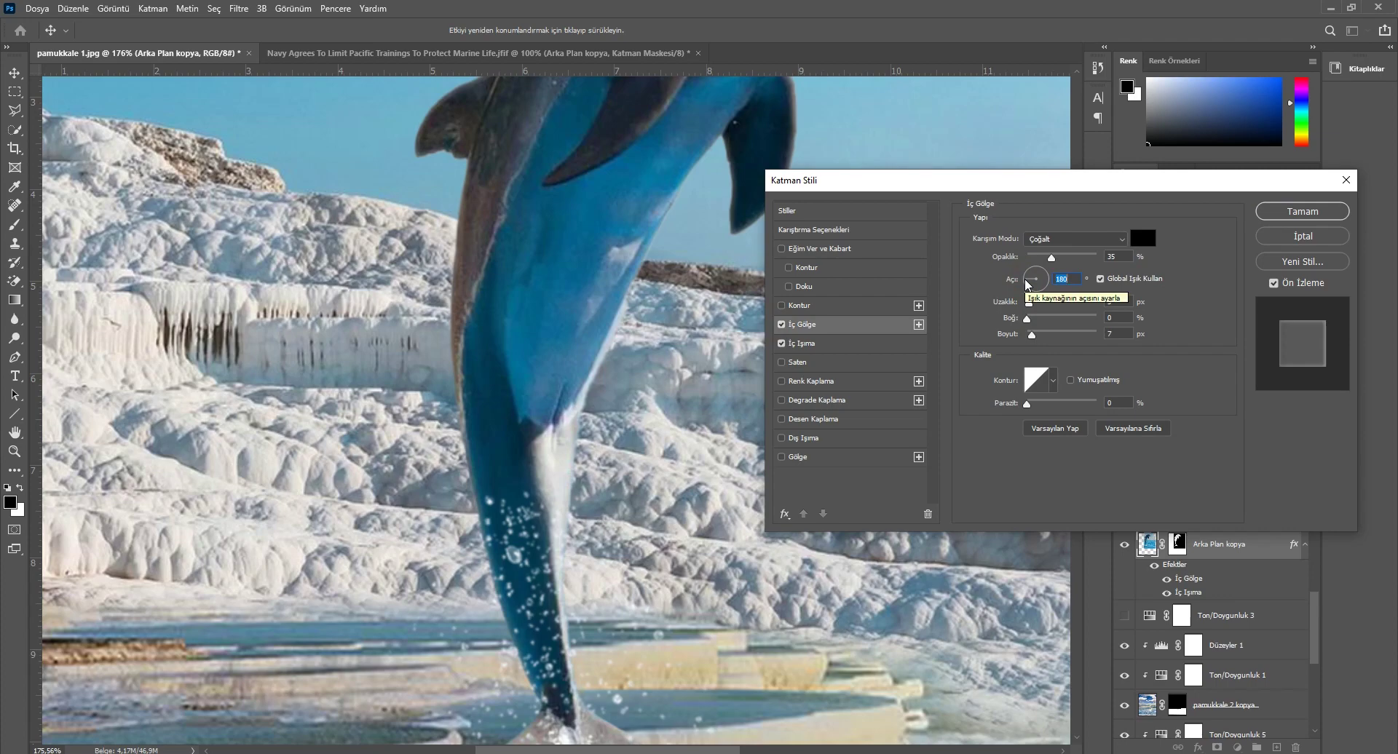
click(1303, 212)
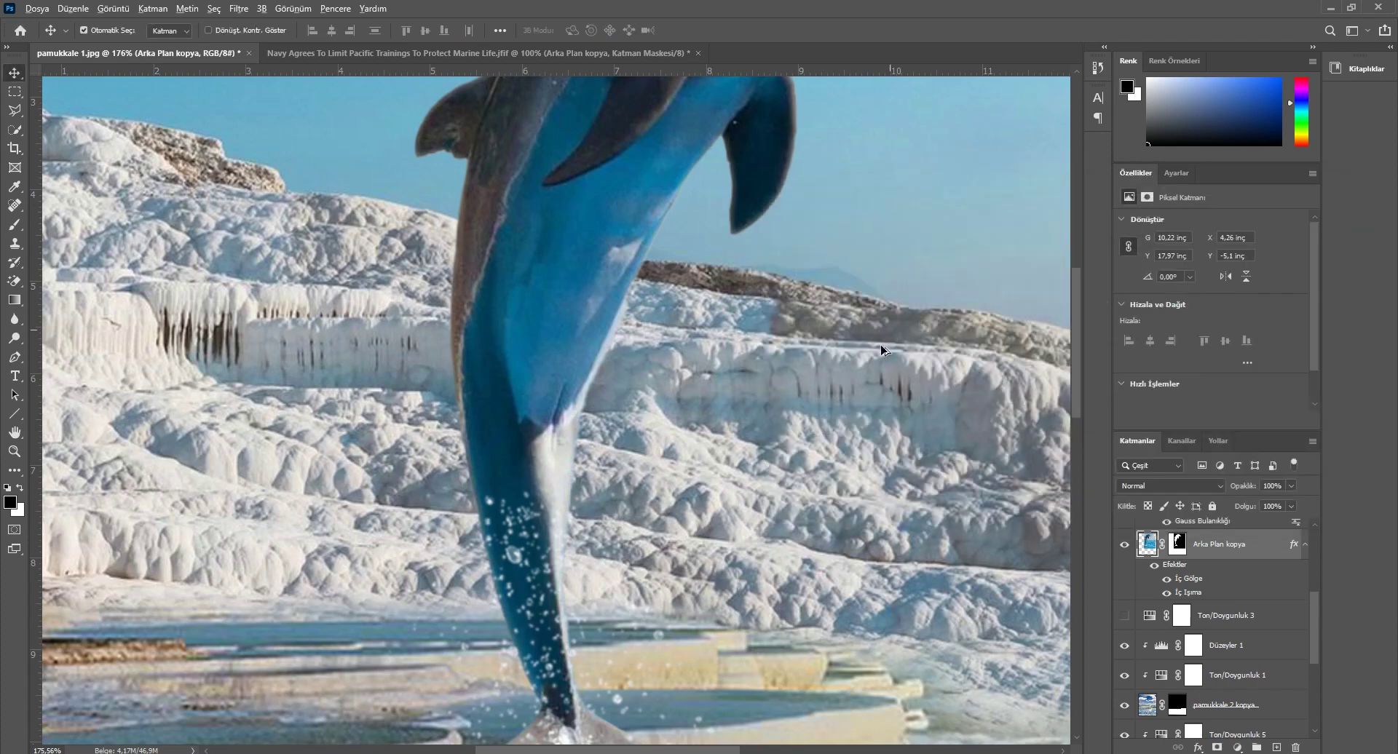
Step: Scroll through the Layers panel and select the lower Arka Plan kopya layer
scroll(881, 351, down, 3)
scroll(894, 231, down, 2)
scroll(894, 231, down, 2)
scroll(894, 232, down, 2)
scroll(518, 500, up, 2)
scroll(518, 499, up, 2)
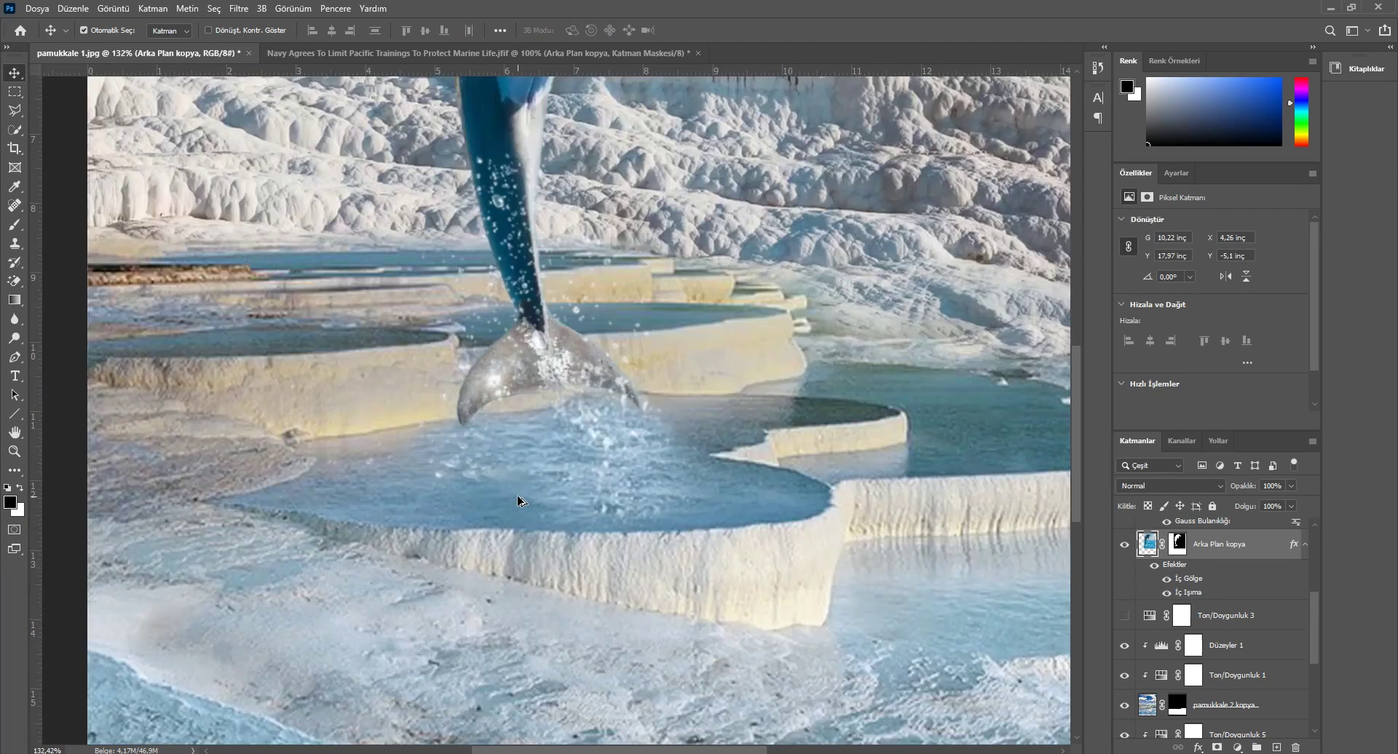
scroll(519, 501, up, 2)
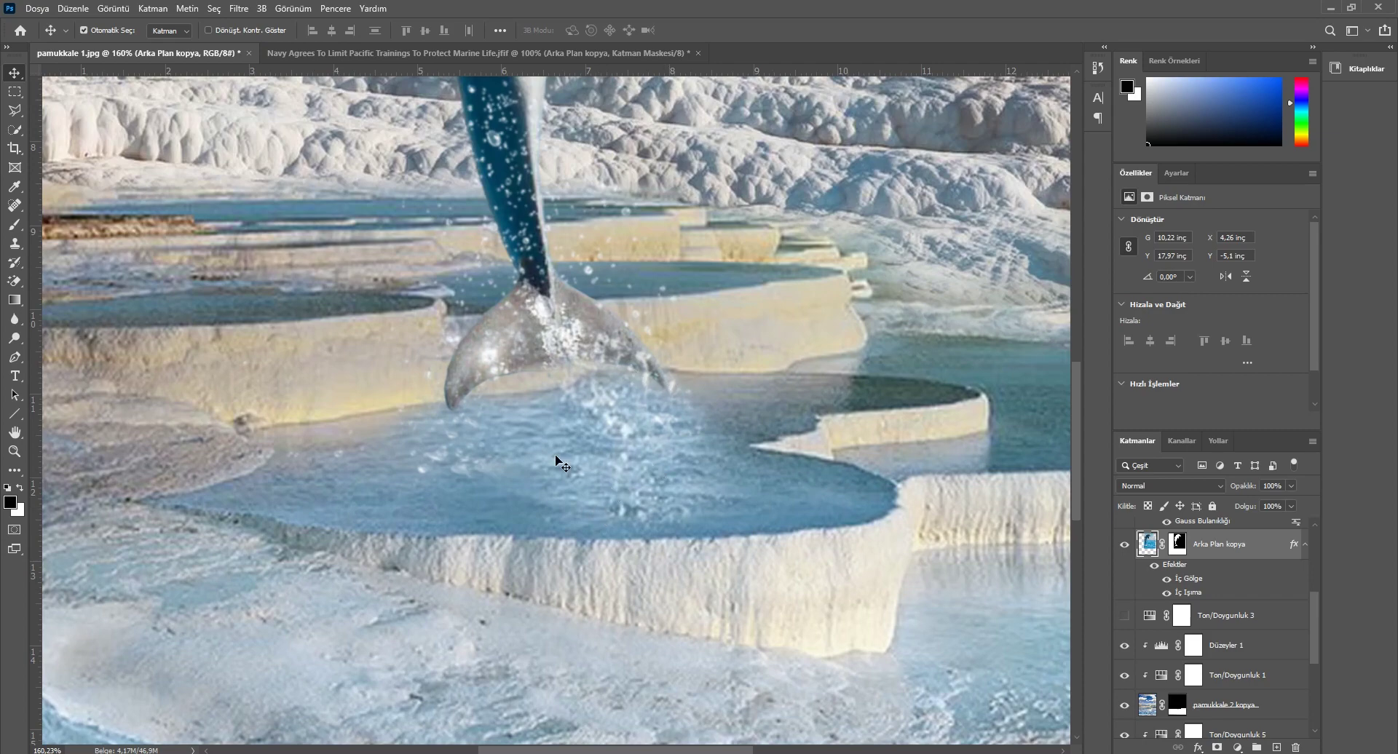
click(588, 460)
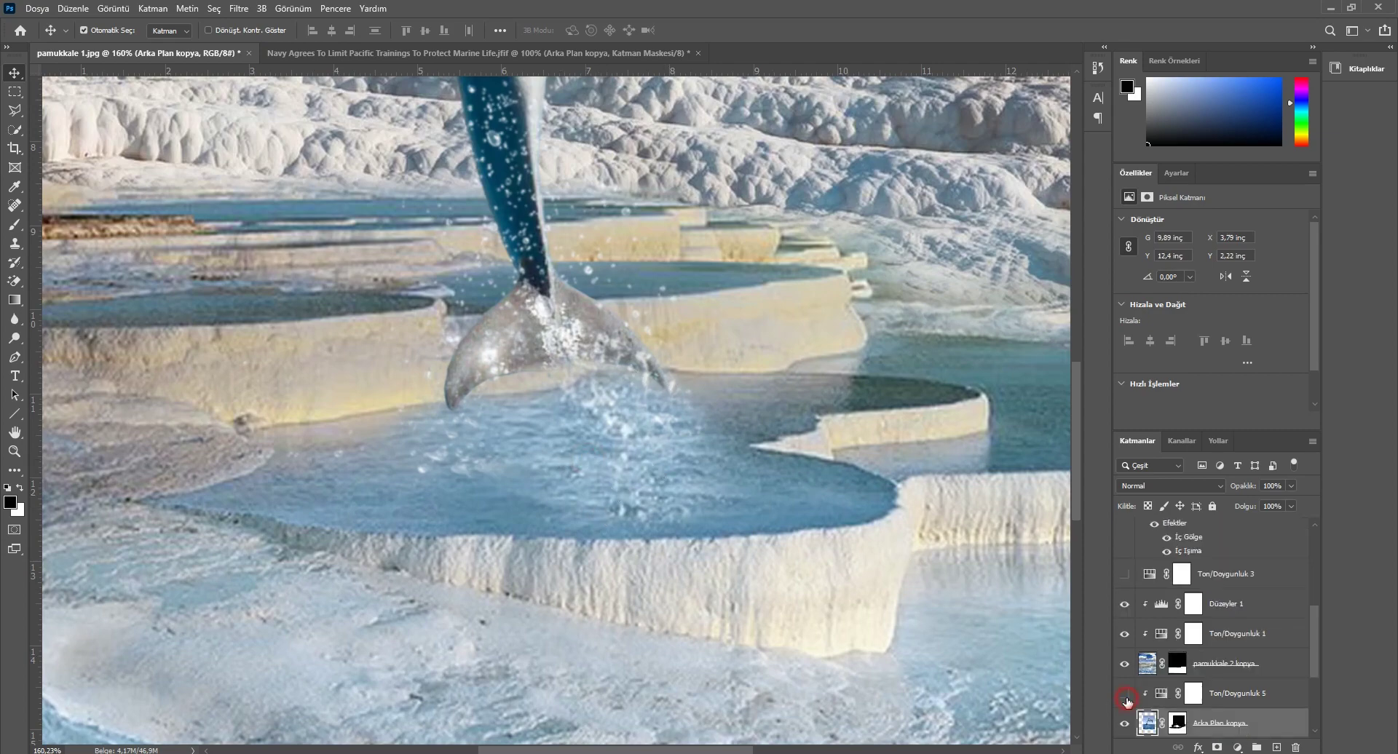
Step: Lower Ton/Doygunluk 5 lightness to +17 and saturation to -28
click(1126, 698)
click(1126, 697)
click(1163, 697)
drag(1239, 334, 1225, 332)
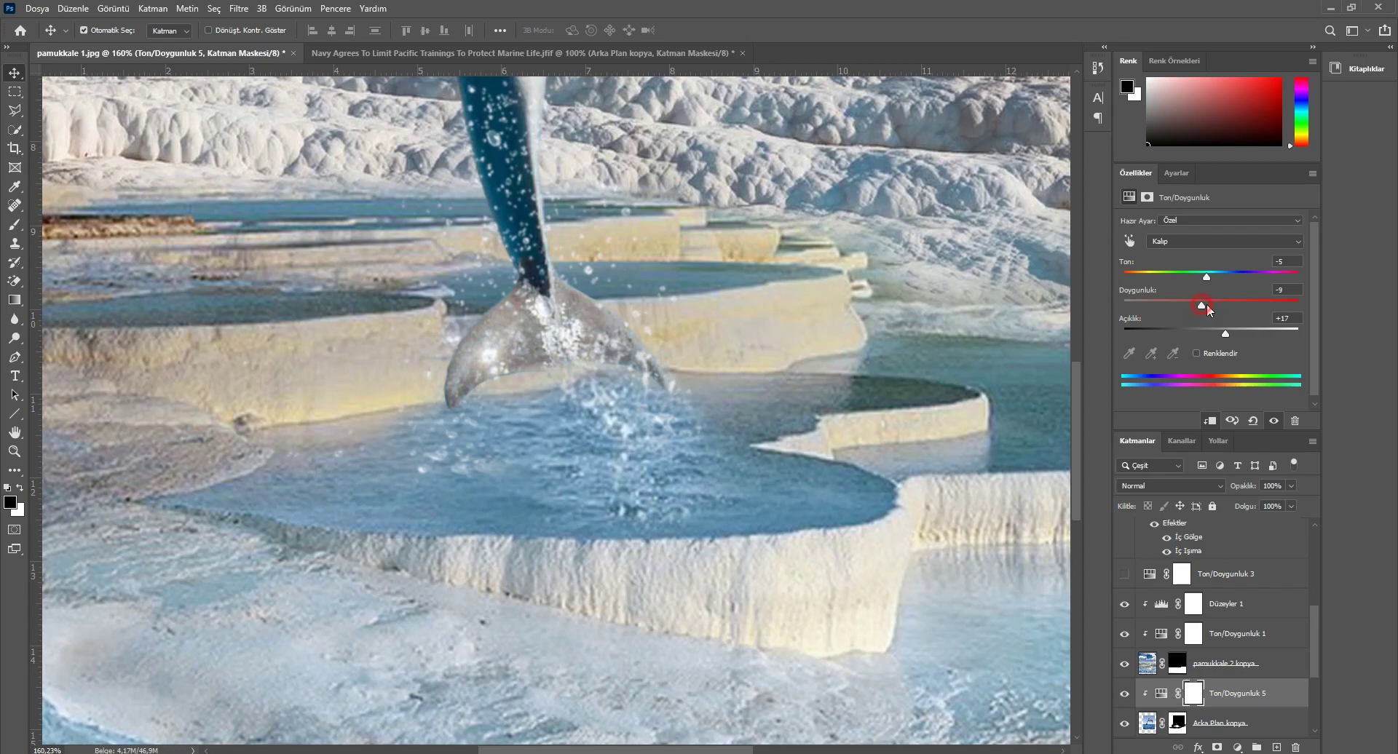
drag(1229, 304, 1185, 304)
click(643, 453)
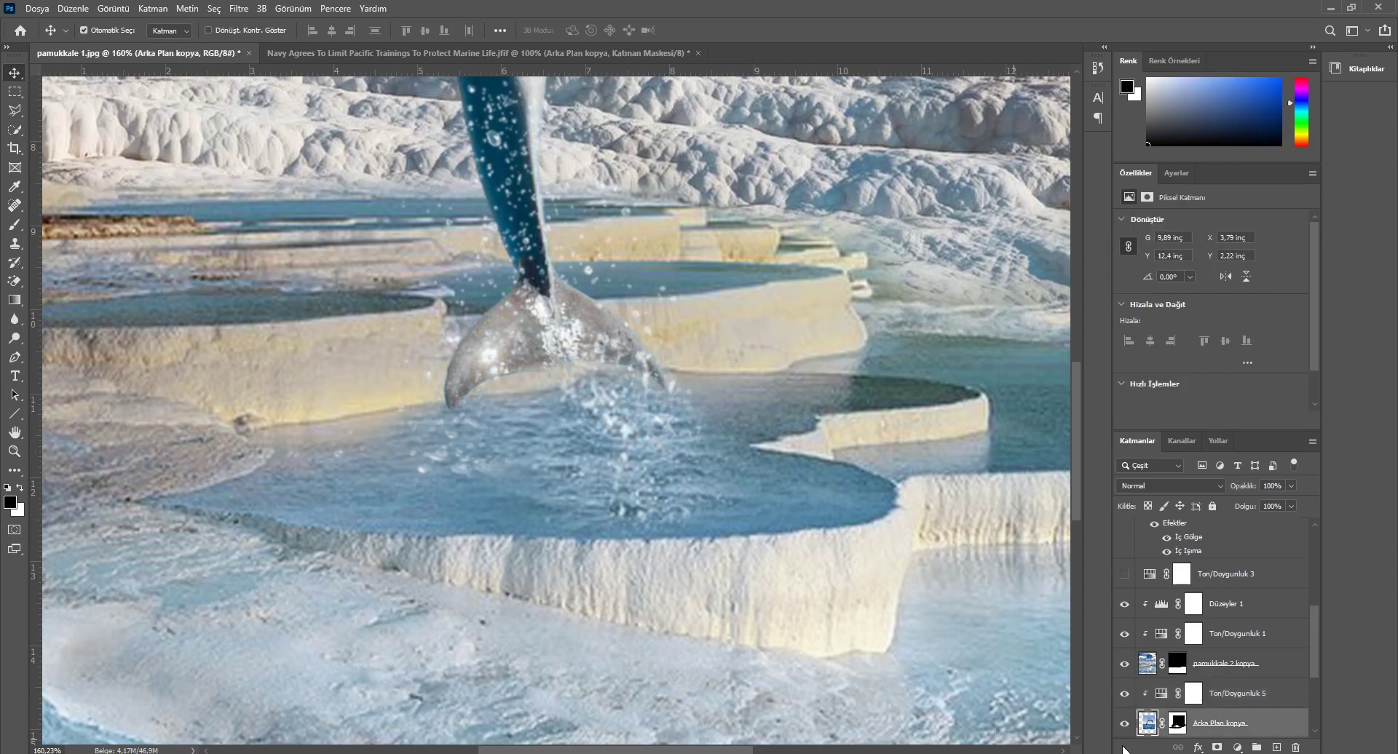
click(239, 8)
mouse_move(287, 194)
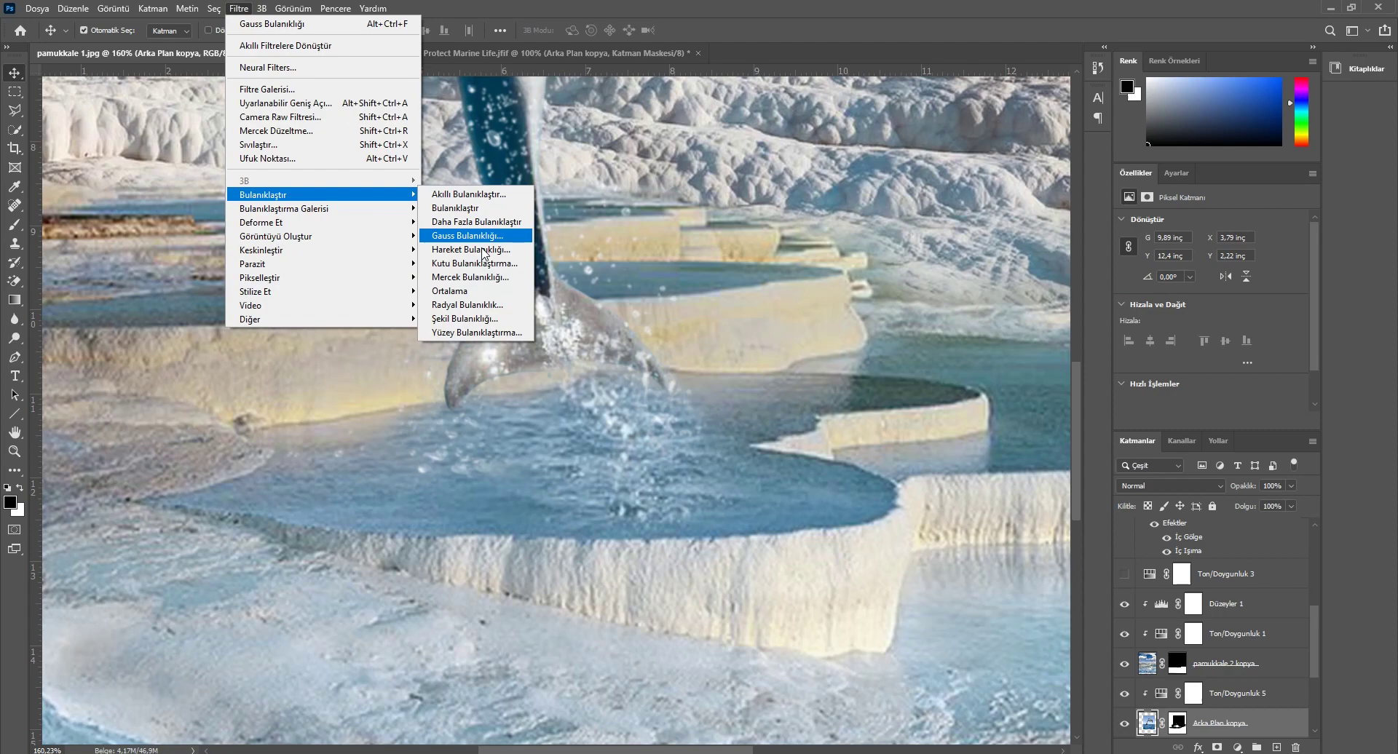
Step: Apply a 0.5-pixel Gaussian Blur to the lower Arka Plan kopya layer, then target its mask
click(481, 236)
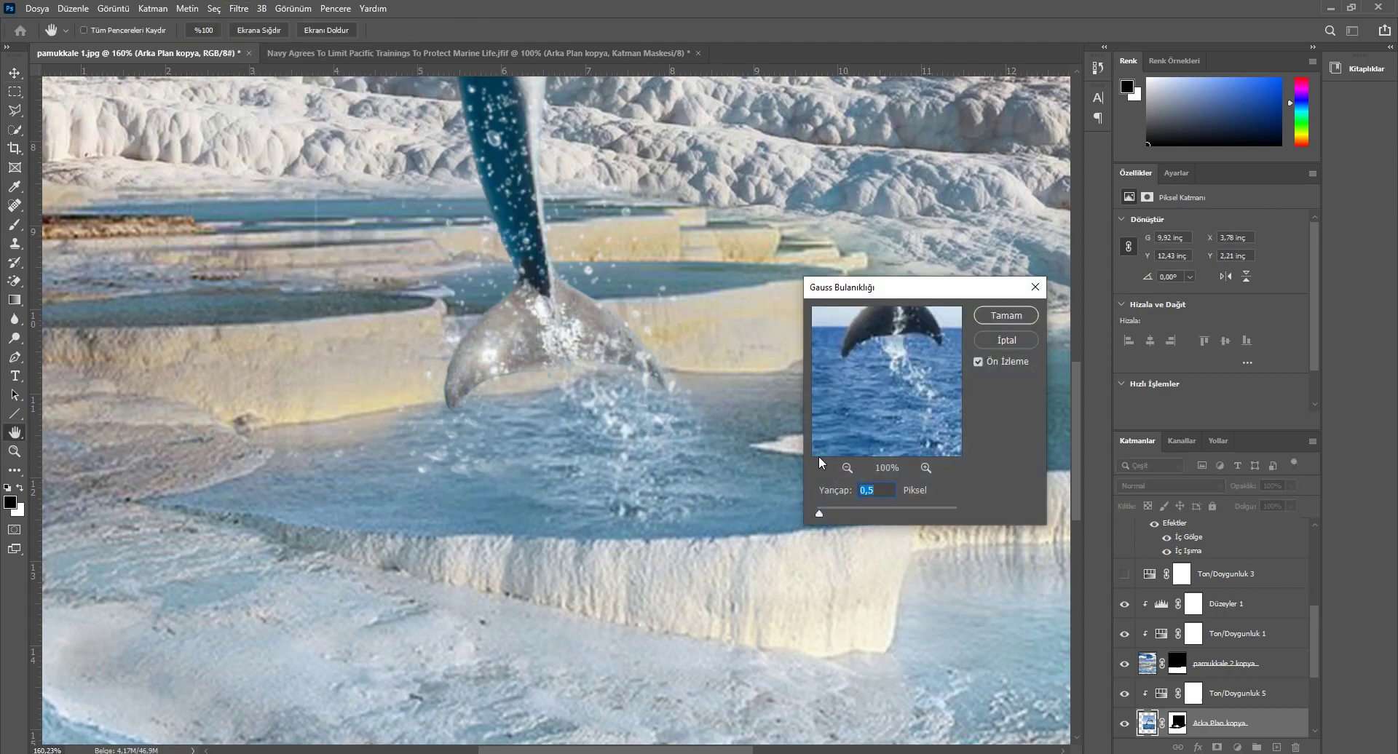
click(996, 324)
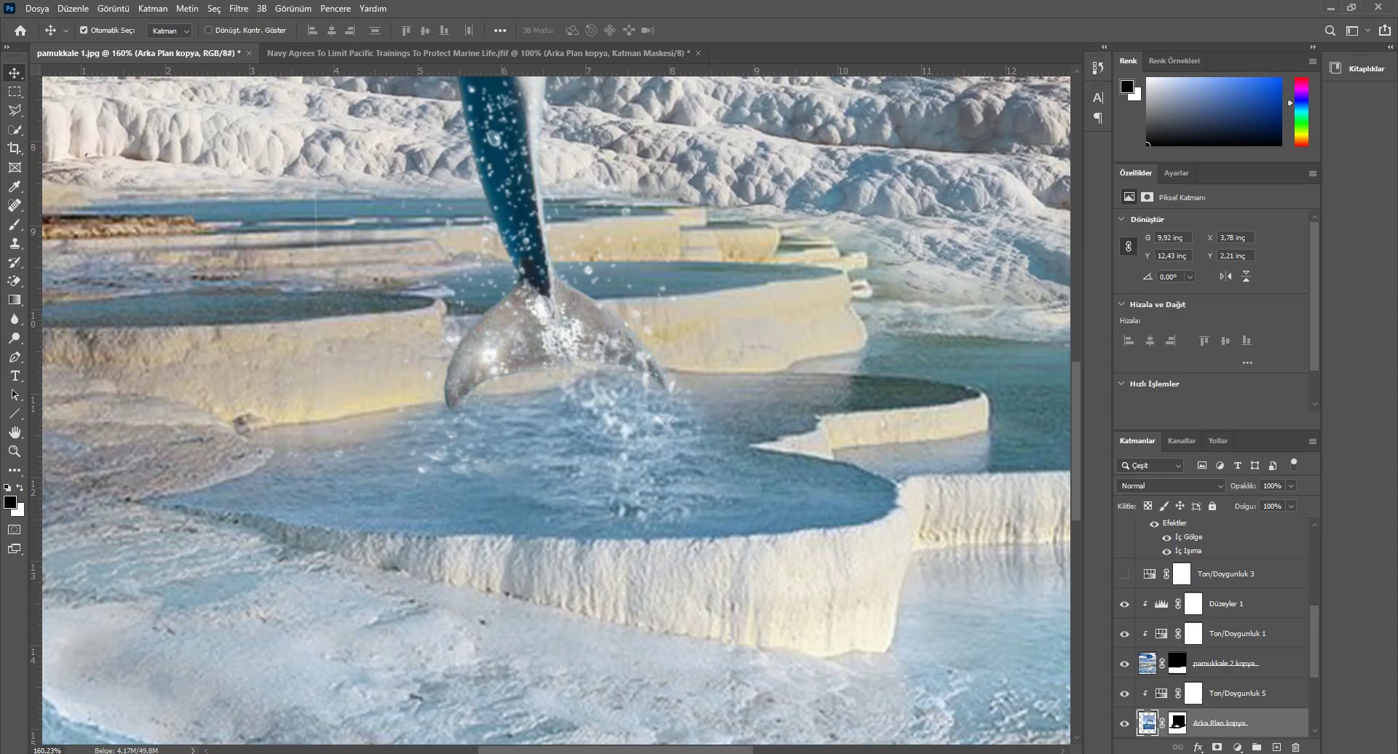
click(1177, 724)
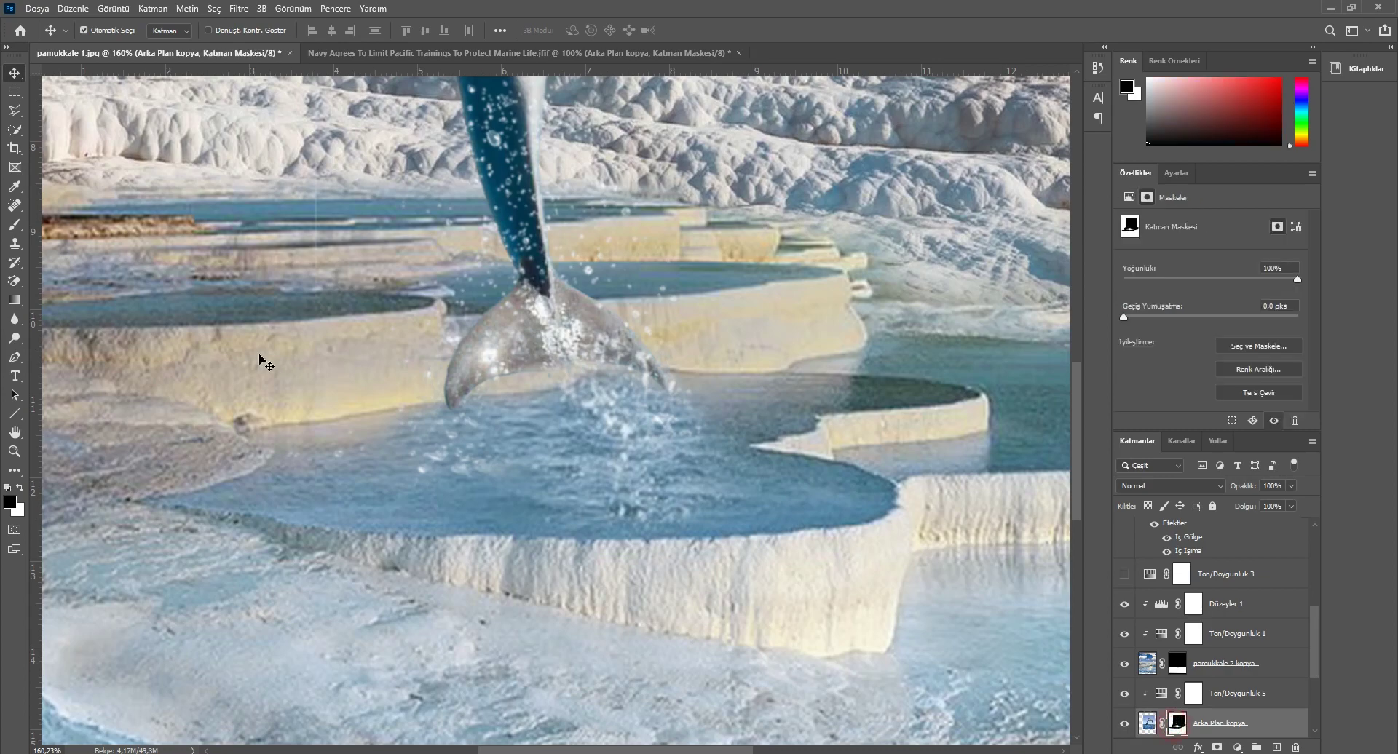
click(16, 230)
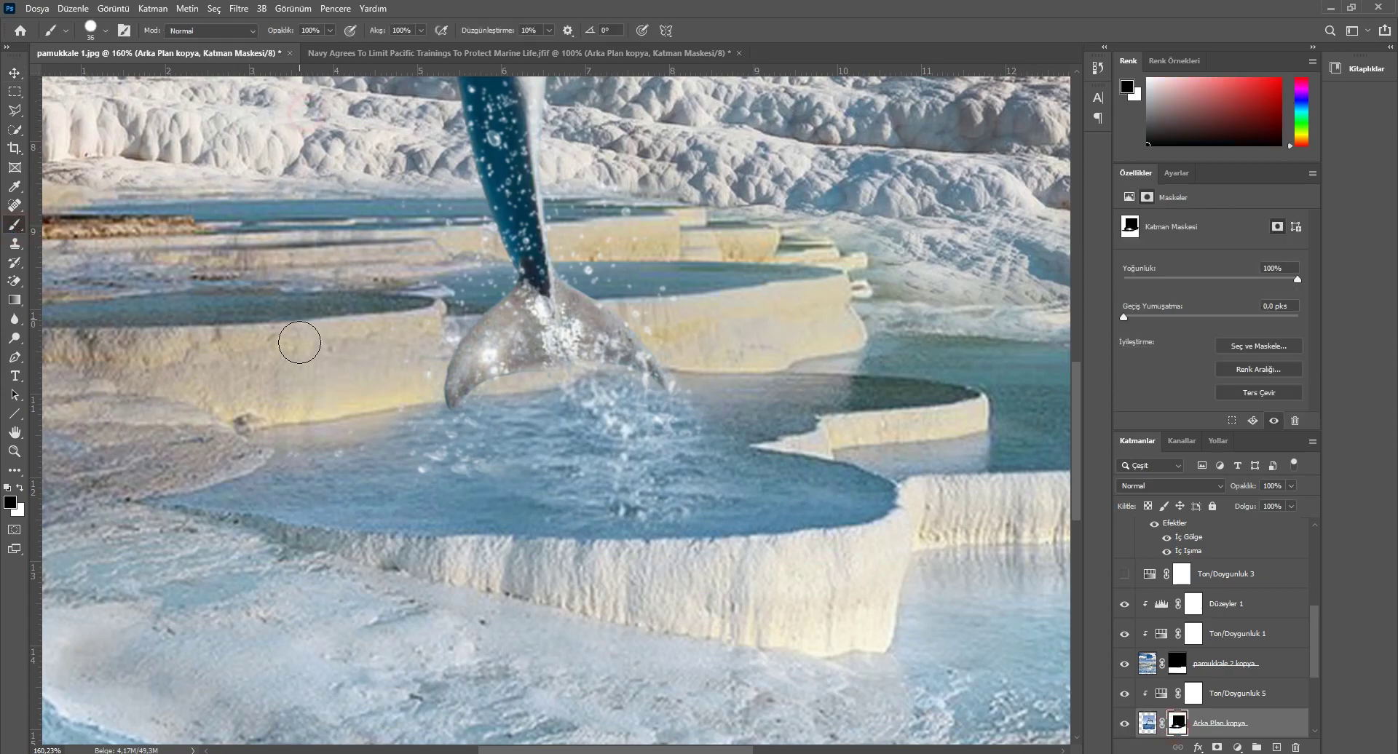
scroll(308, 539, up, 5)
scroll(308, 533, up, 3)
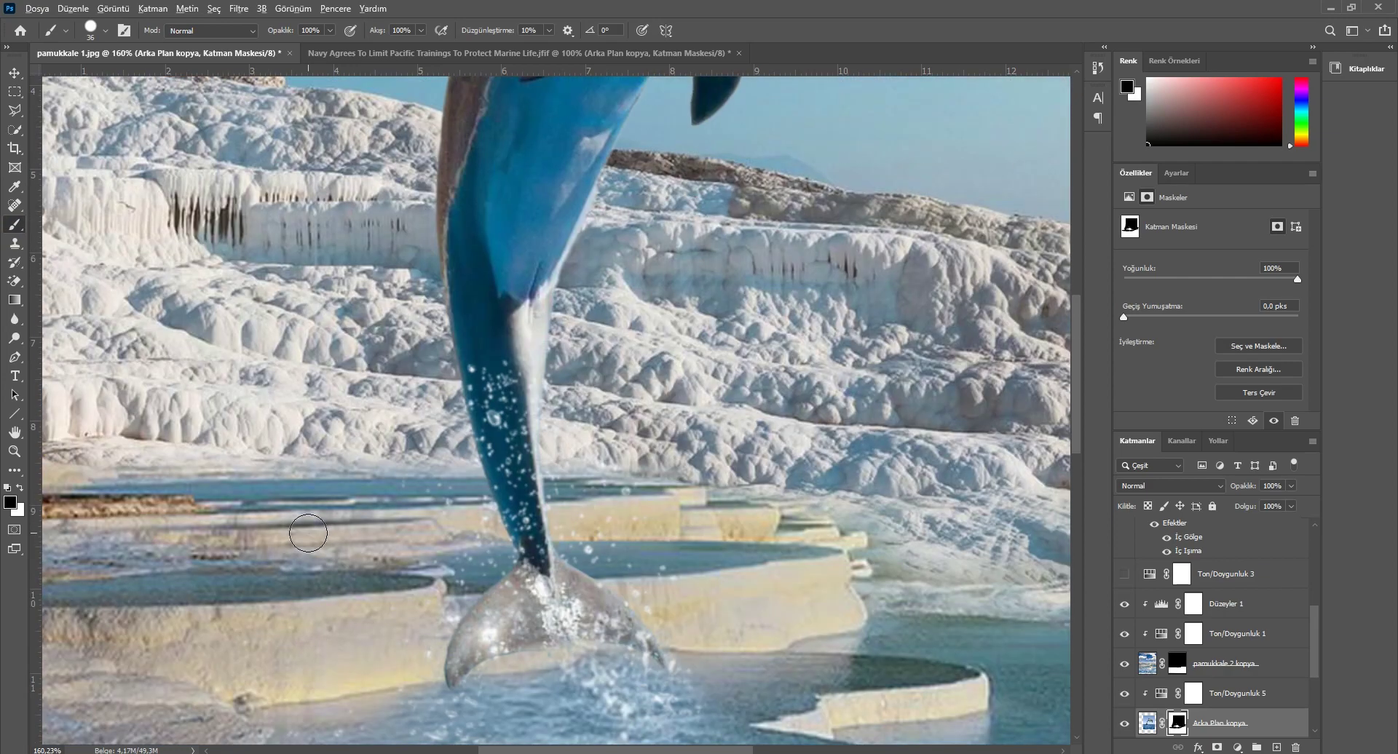
scroll(308, 533, down, 4)
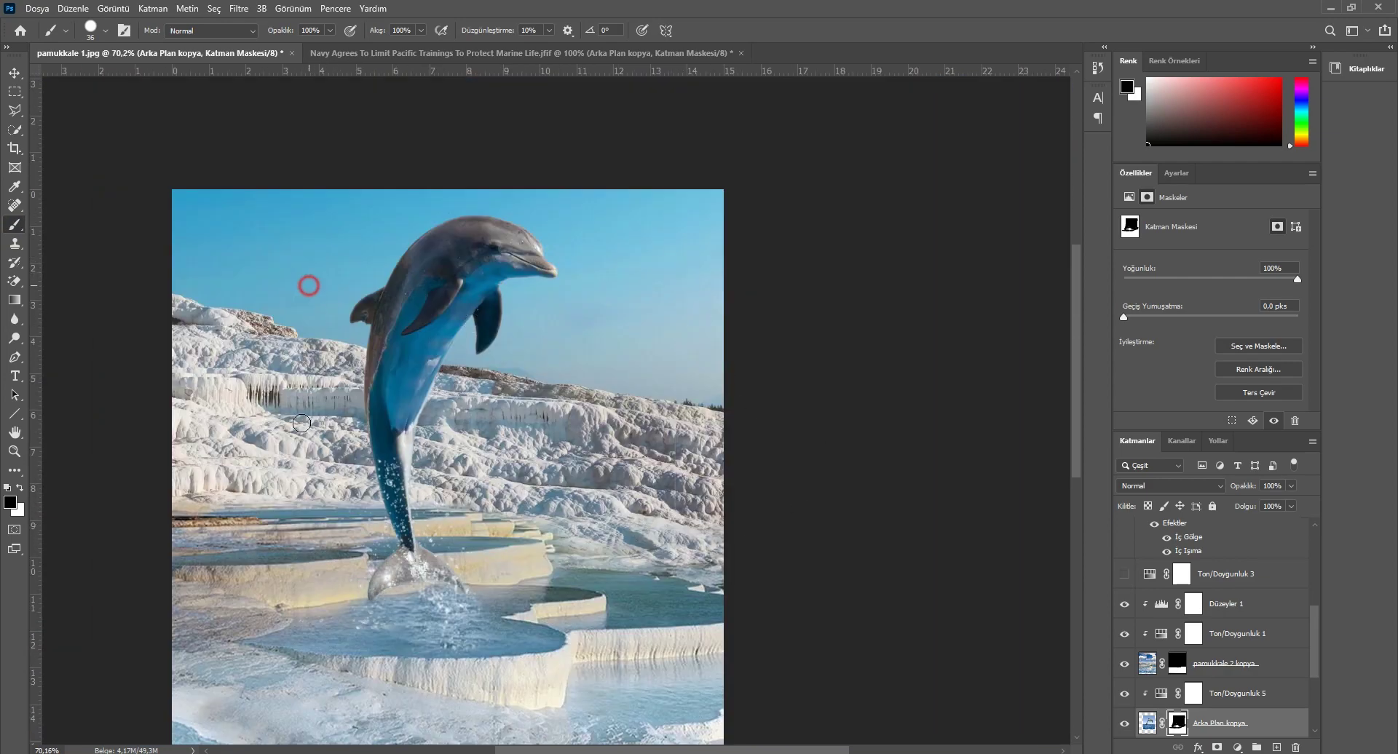
click(1125, 727)
click(1126, 728)
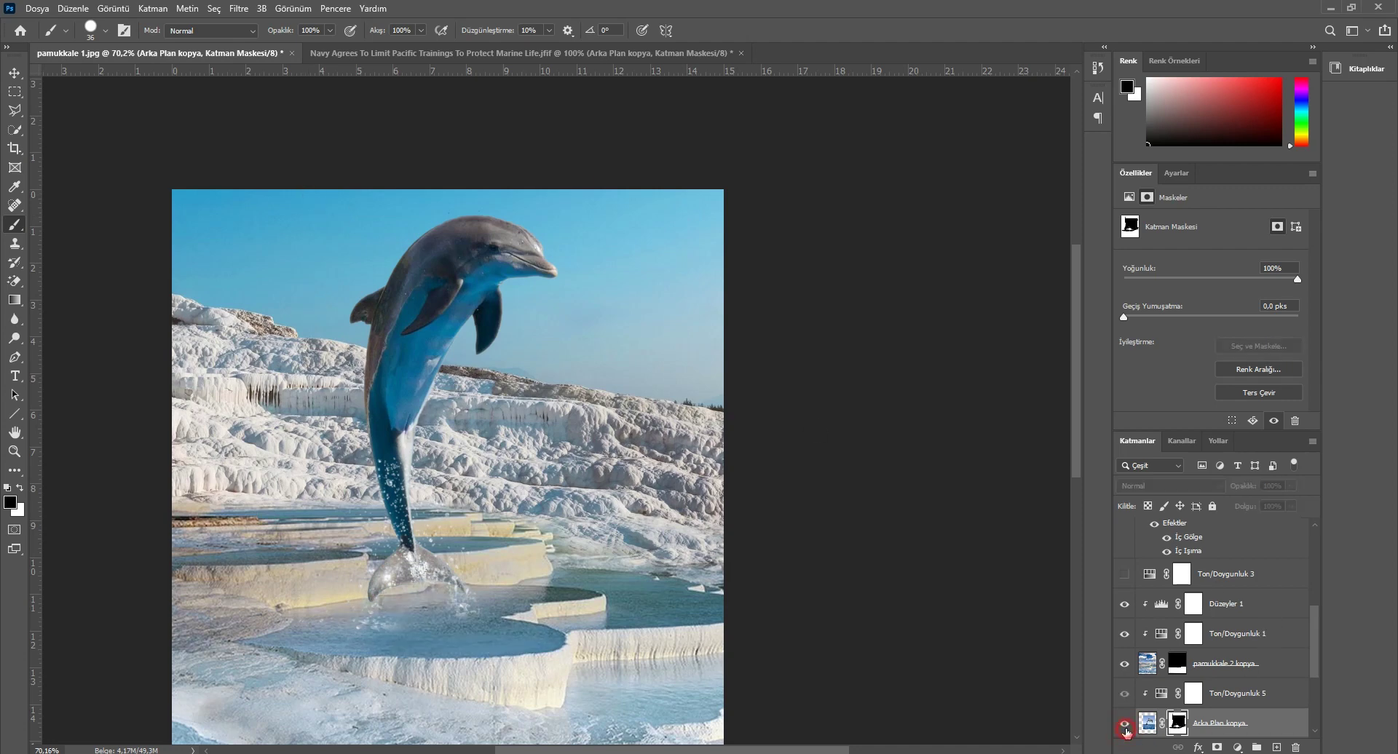
click(1126, 730)
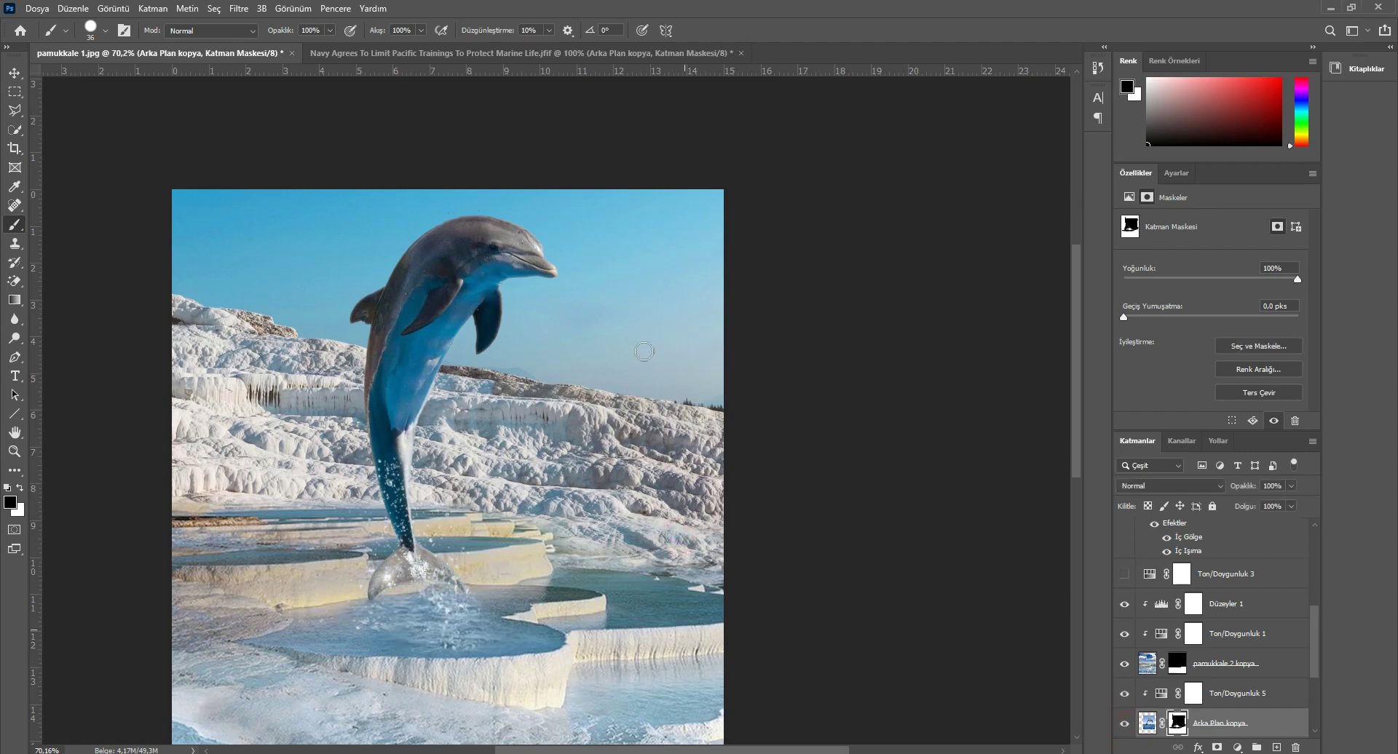
click(1124, 724)
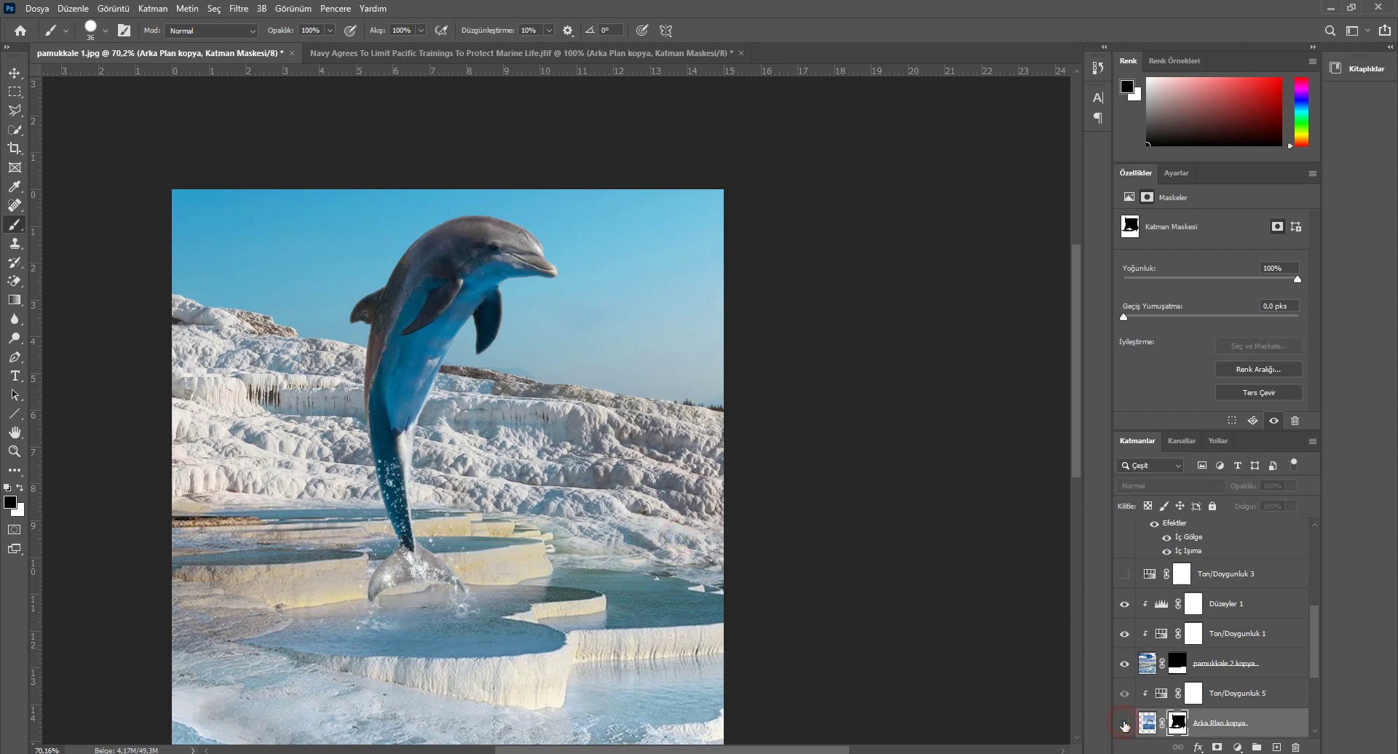
click(1124, 724)
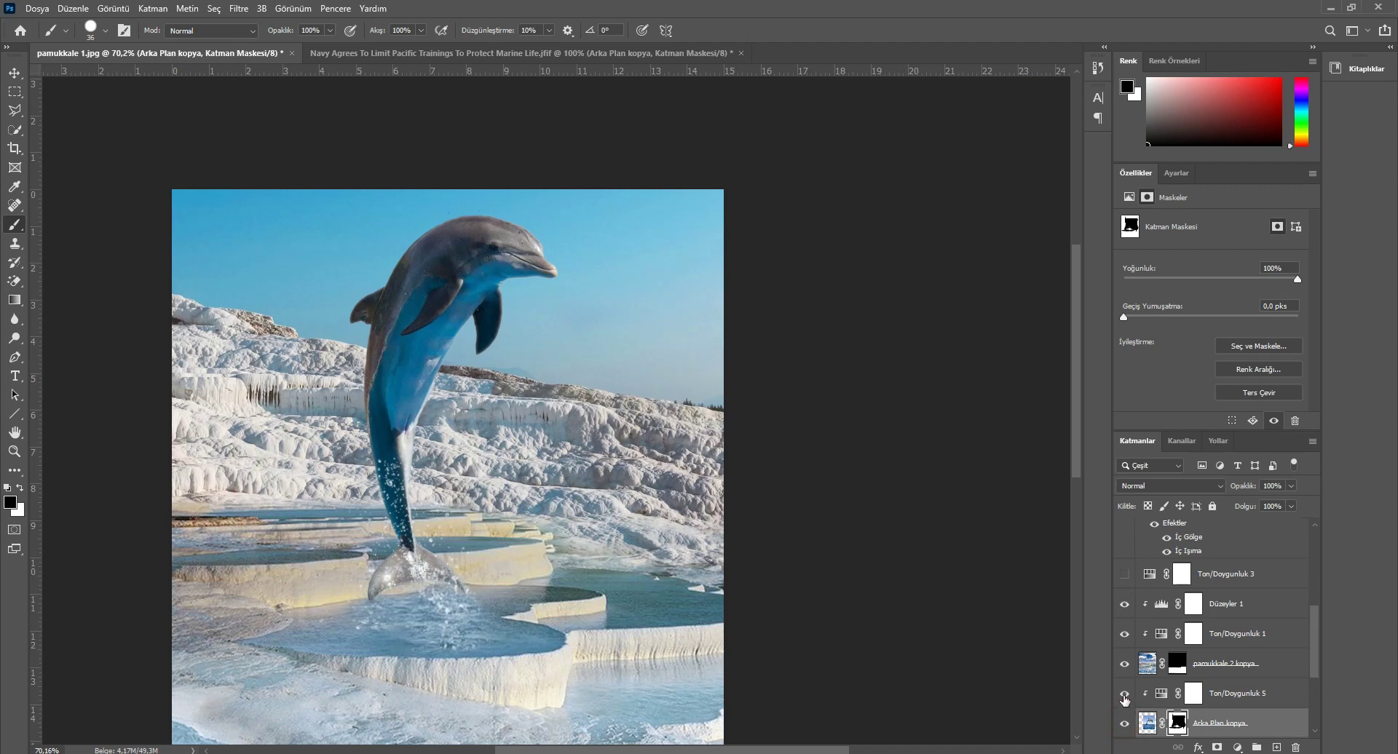
click(1124, 695)
click(1125, 693)
click(1125, 664)
click(1125, 664)
scroll(526, 579, down, 5)
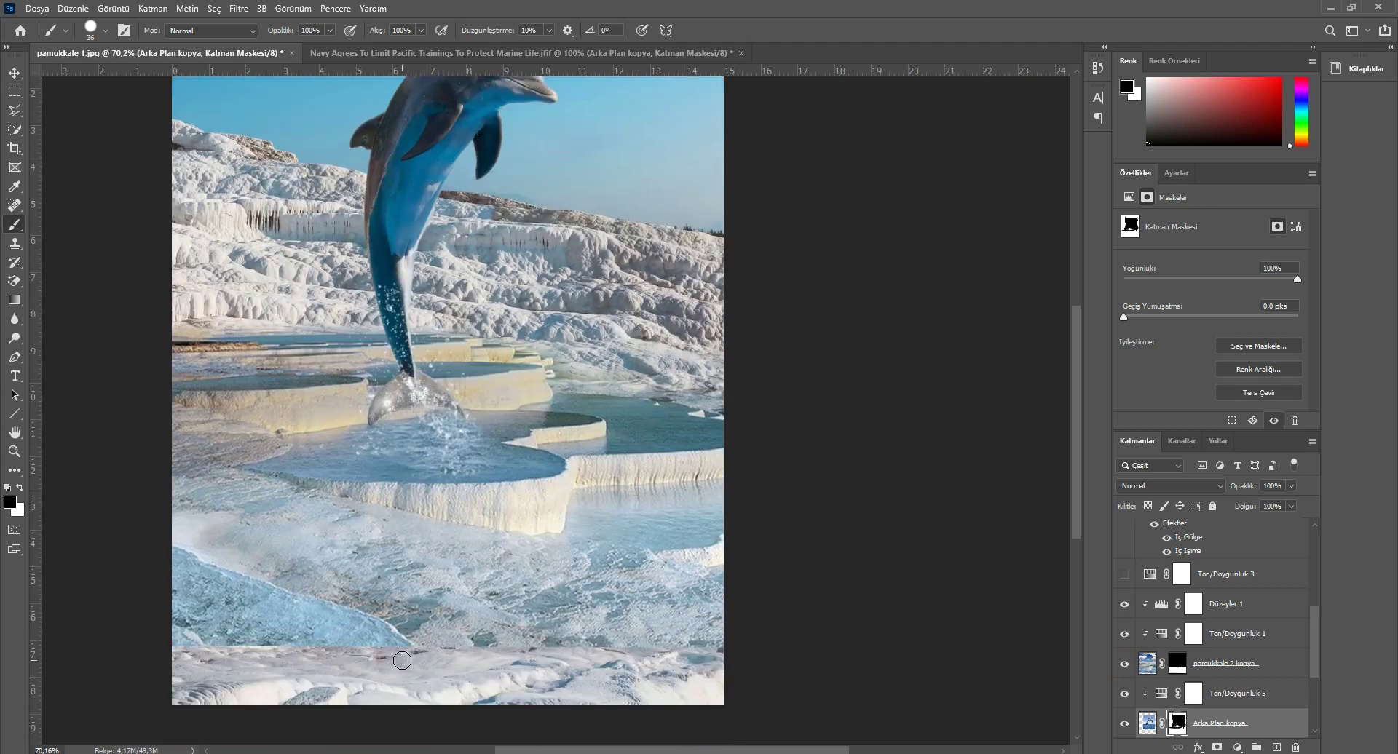
click(14, 72)
click(333, 640)
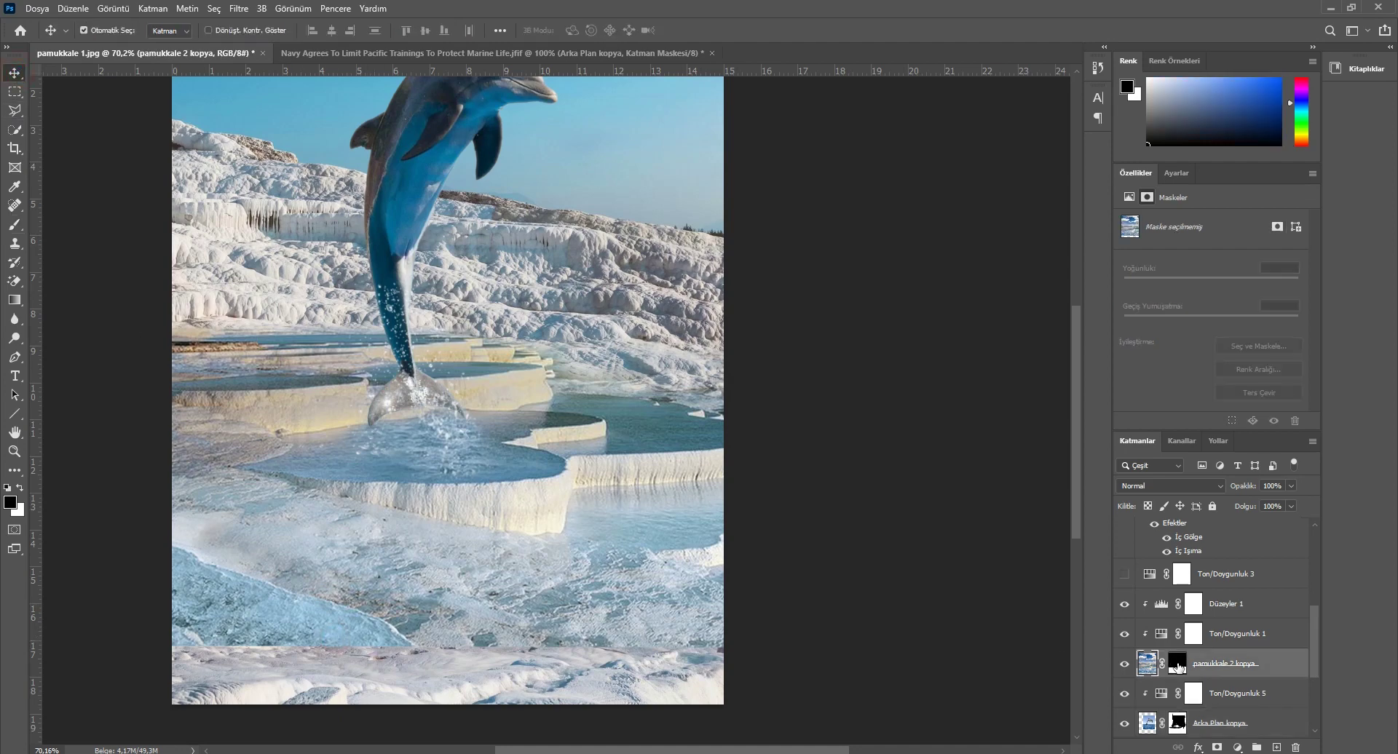
Step: Try blending the lower water patch on the pamukkale 2 kopya mask with a soft 171 px brush, then undo
click(1178, 665)
click(1125, 665)
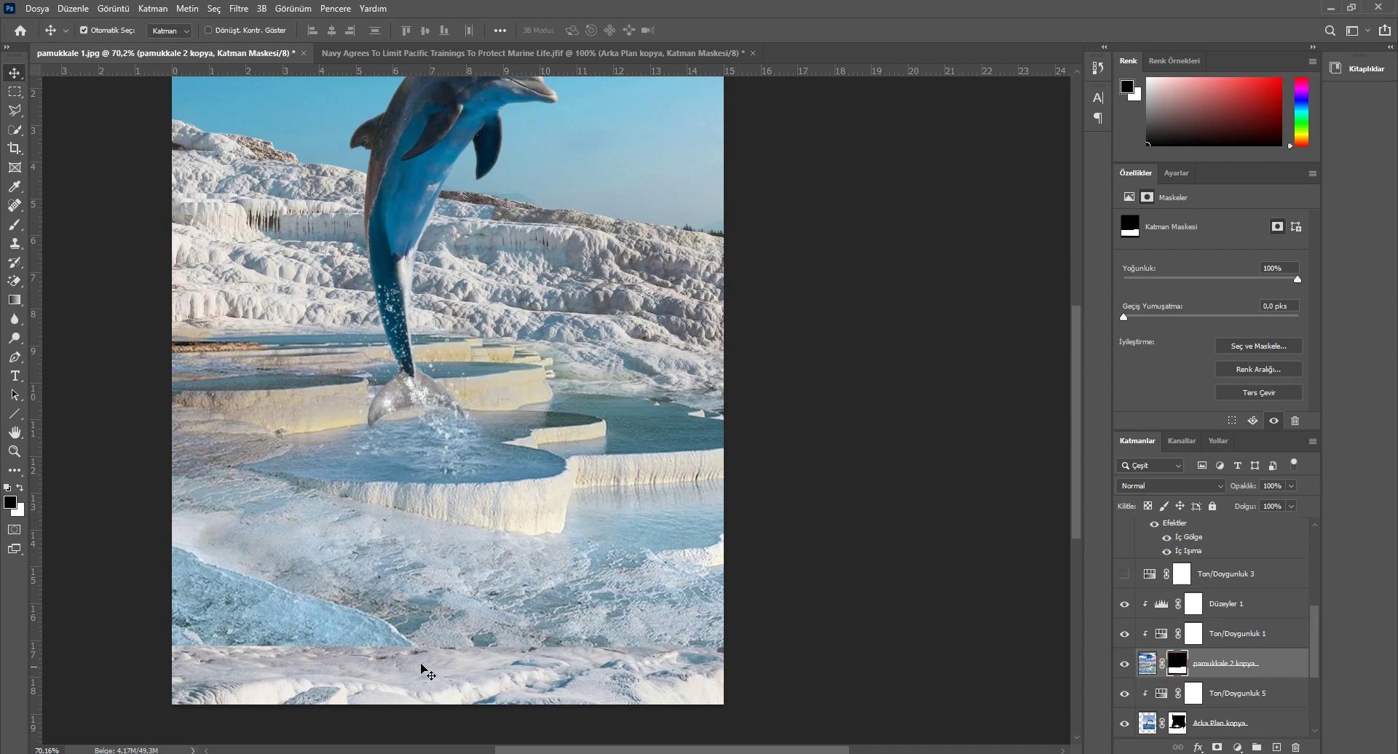
click(14, 224)
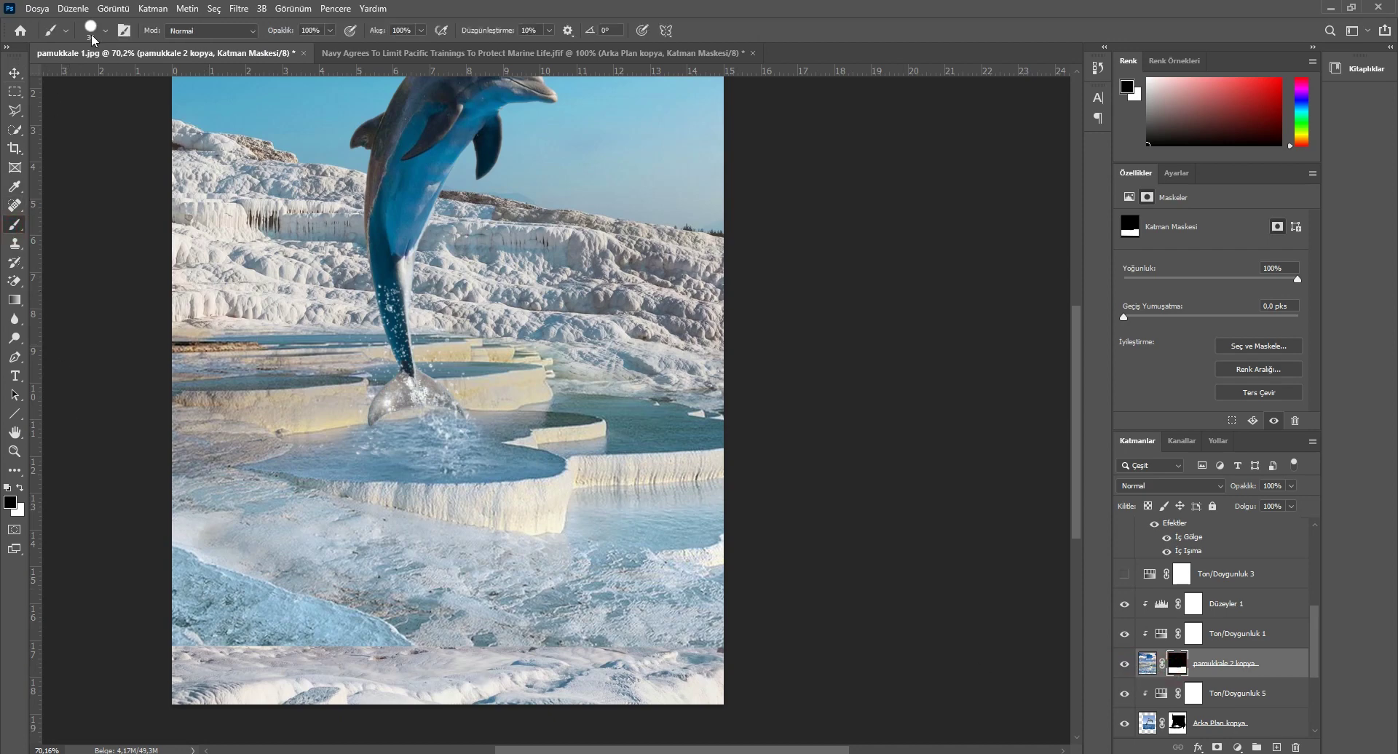
click(91, 29)
click(91, 215)
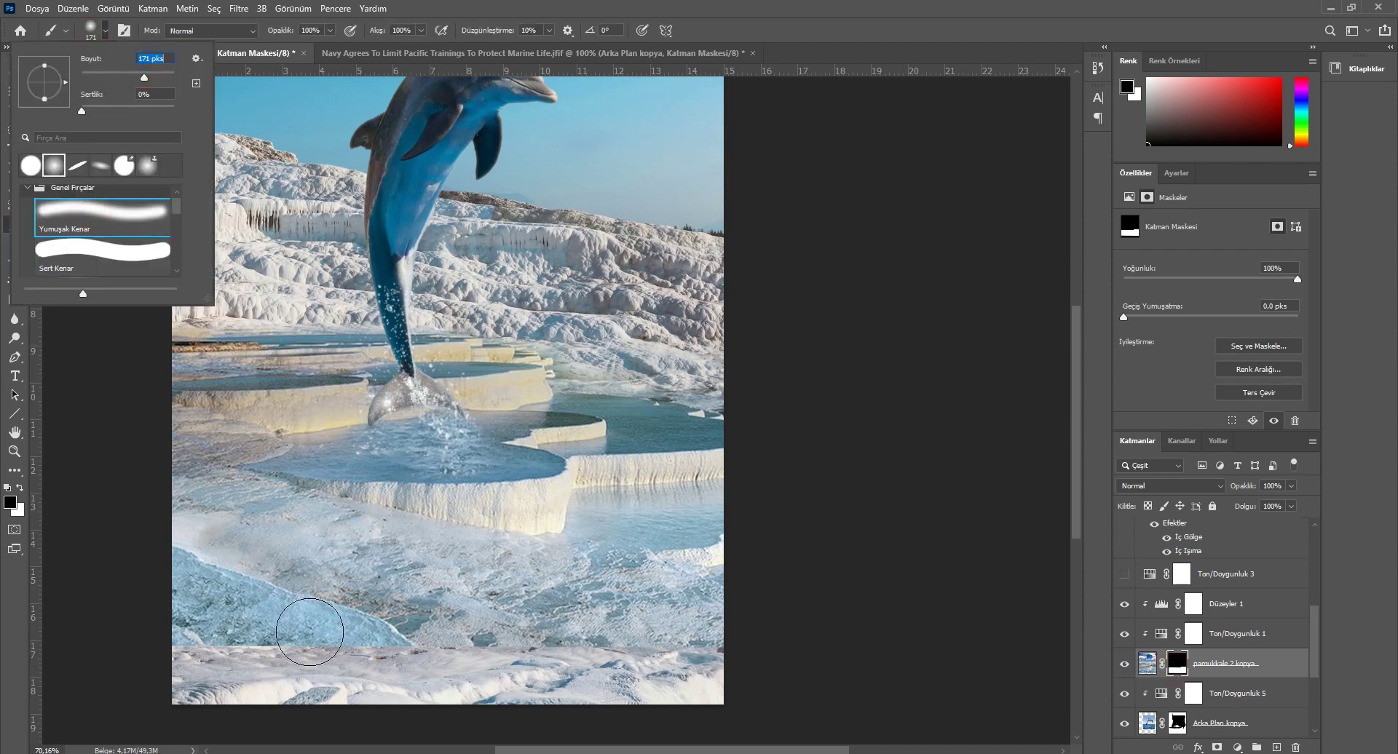
drag(468, 605, 234, 536)
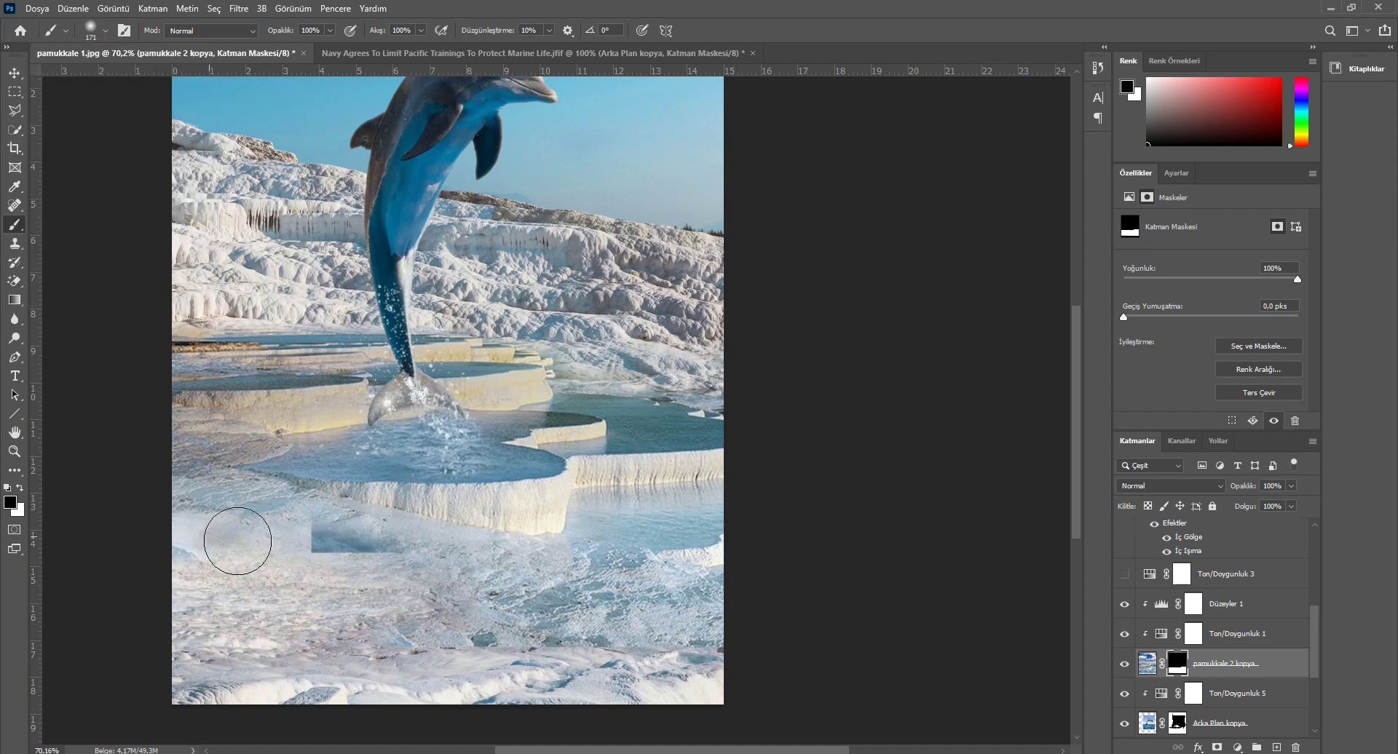
key(ctrl+z)
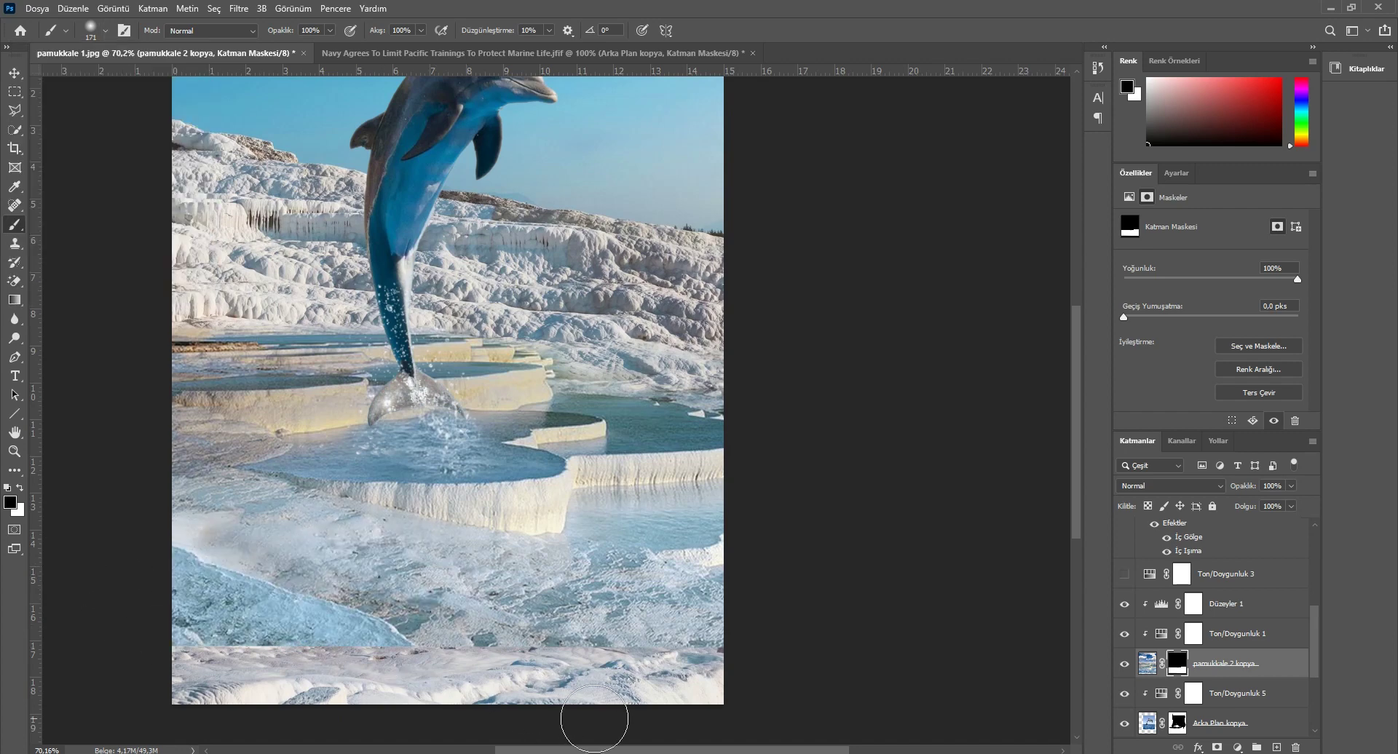
Step: Blend the seam across the lower image, undo the blue water patch, and hide pamukkale 2 kopya
mouse_move(727, 652)
mouse_down()
mouse_move(367, 662)
mouse_move(150, 593)
mouse_up()
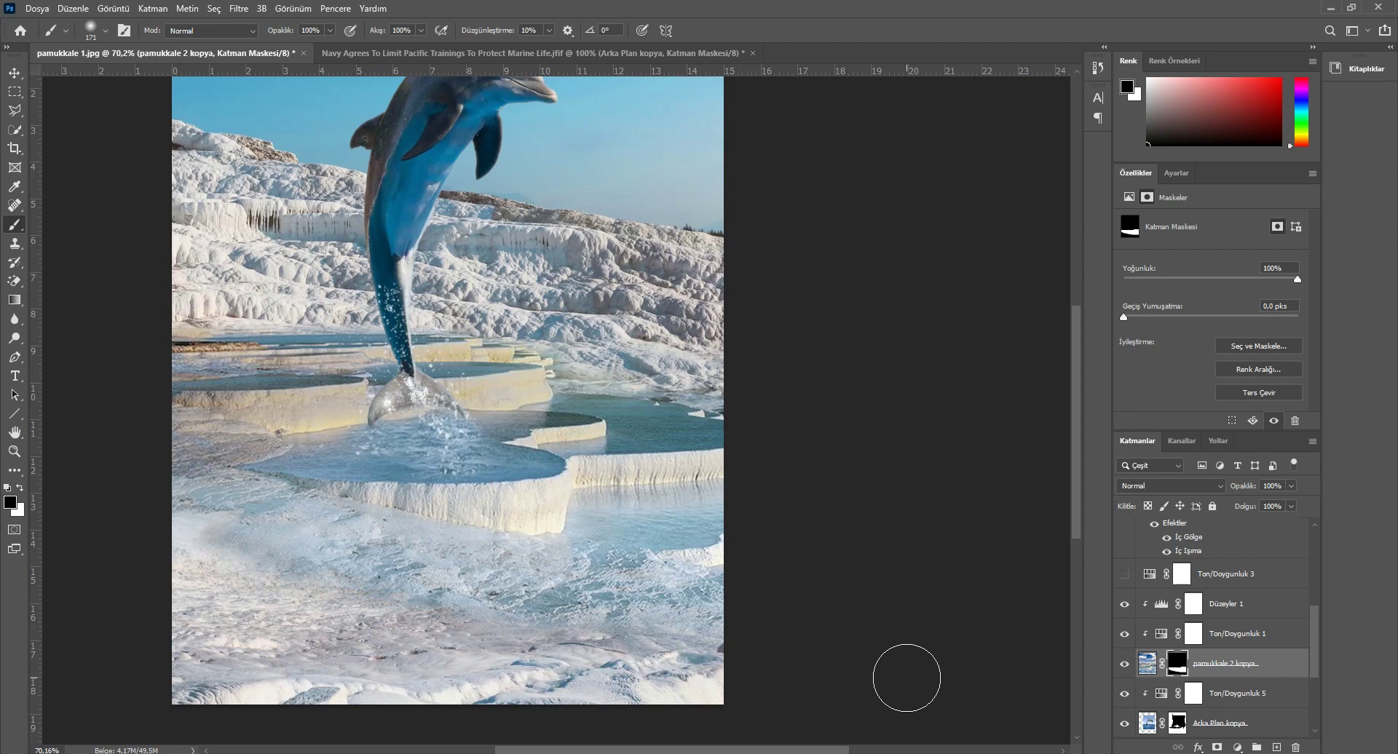
mouse_move(743, 569)
mouse_down()
mouse_move(745, 538)
mouse_move(626, 531)
mouse_up()
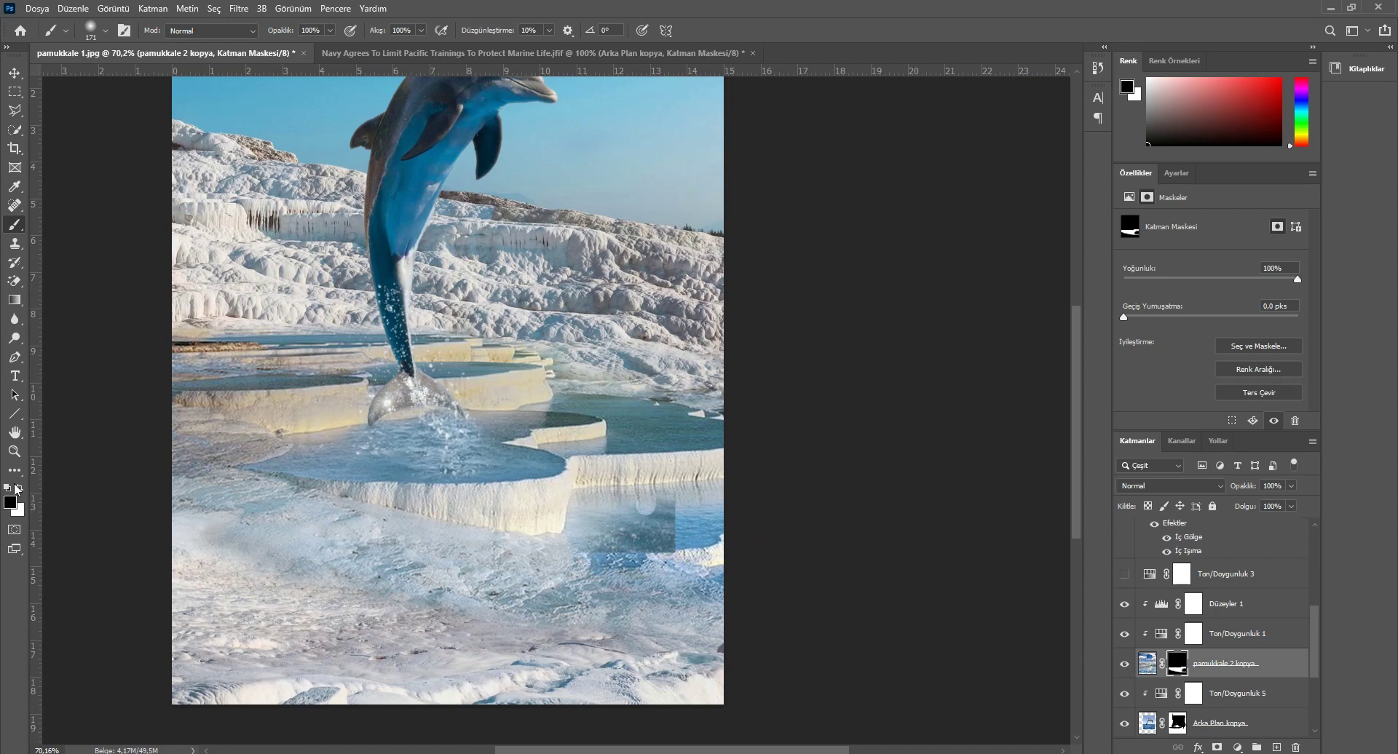
key(ctrl+z)
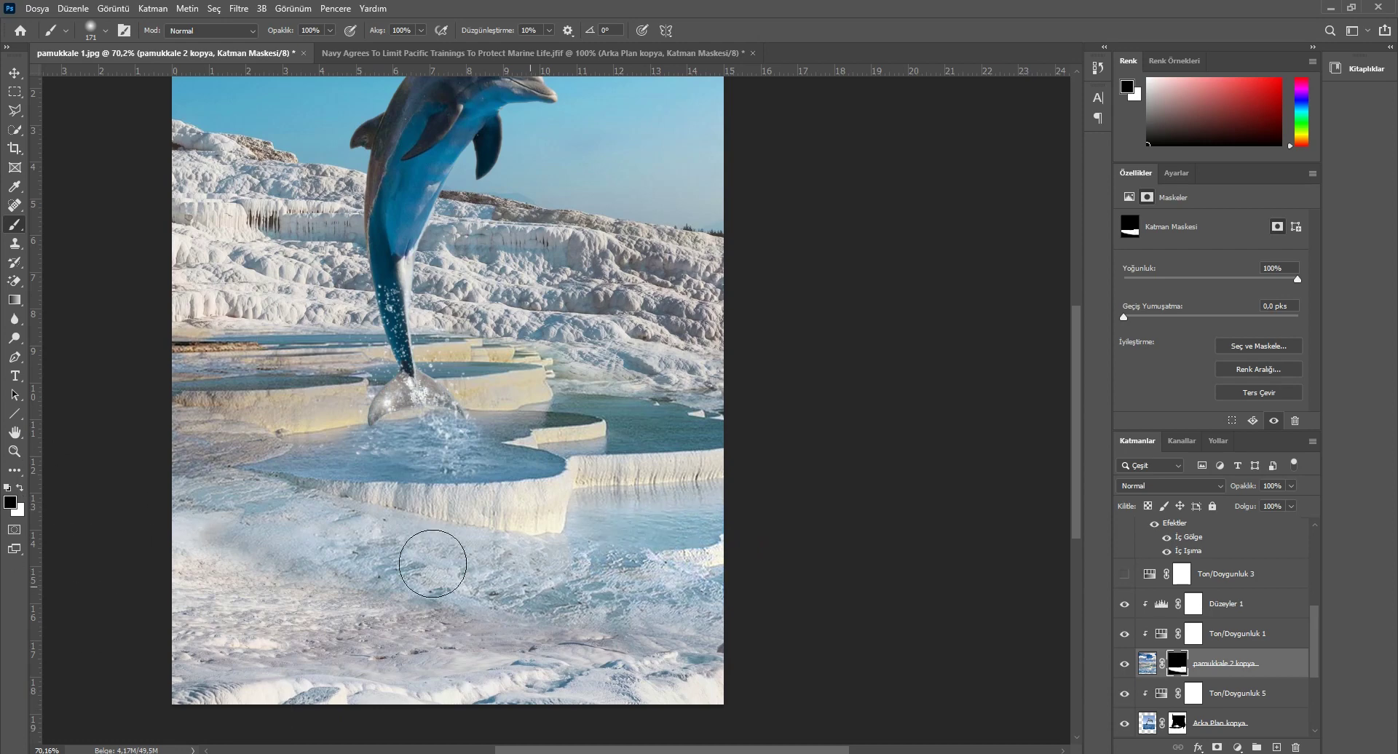
click(1125, 664)
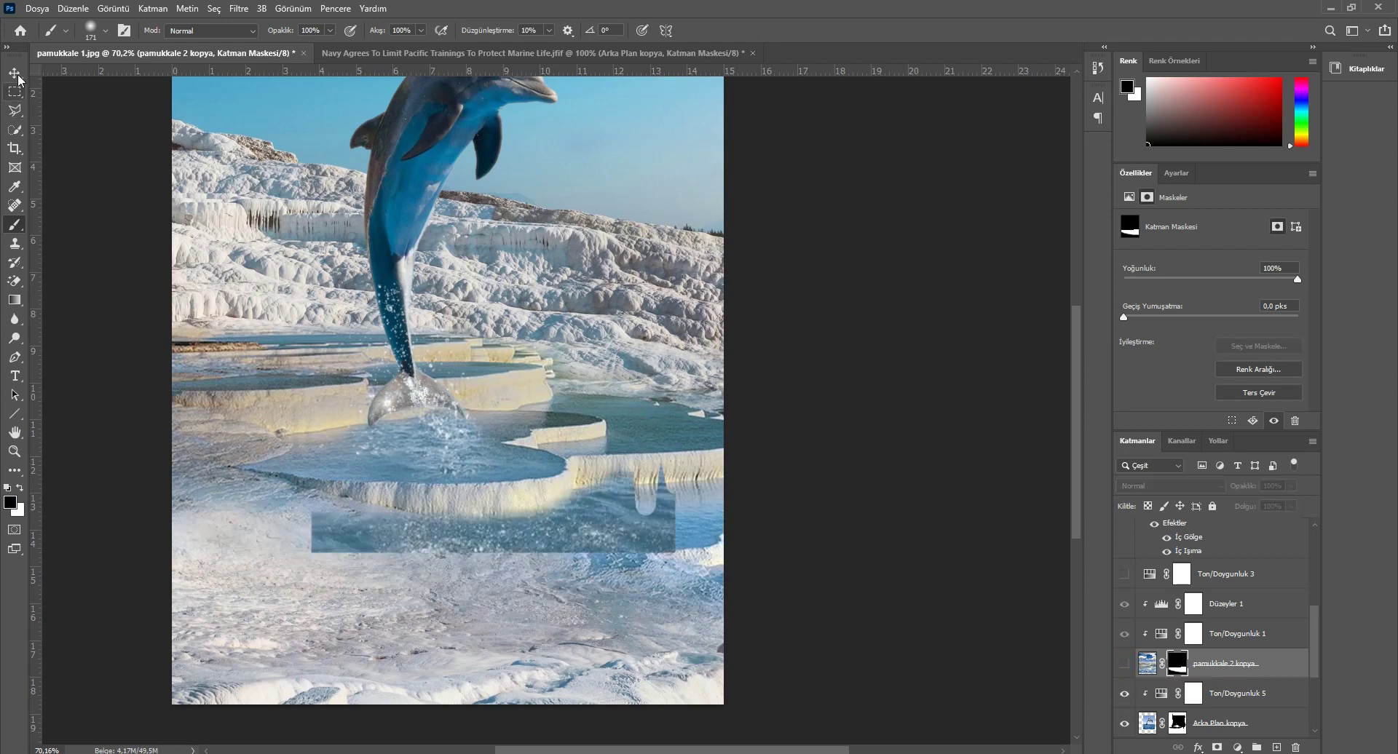
key(v)
click(613, 522)
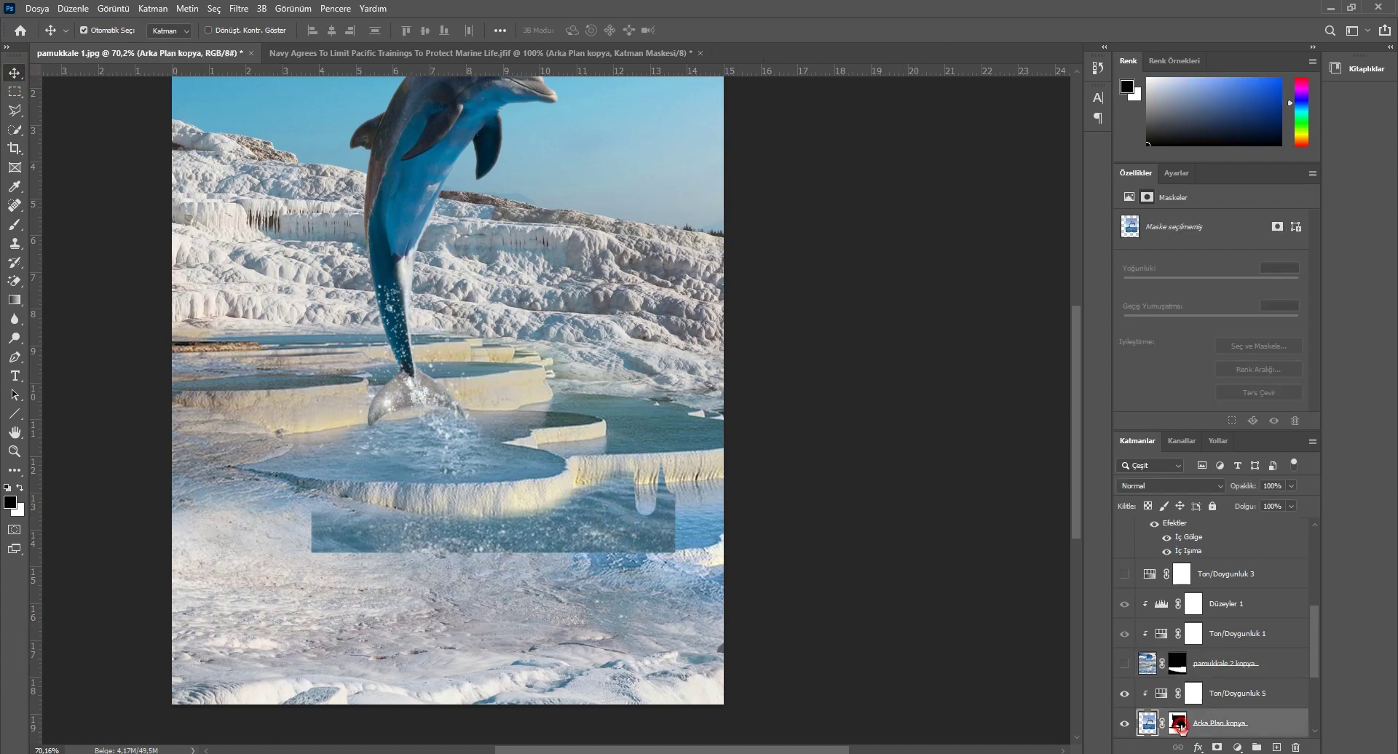
Step: Paint black on the Arka Plan kopya mask to hide the blue water rectangle below the pools
click(1179, 723)
key(b)
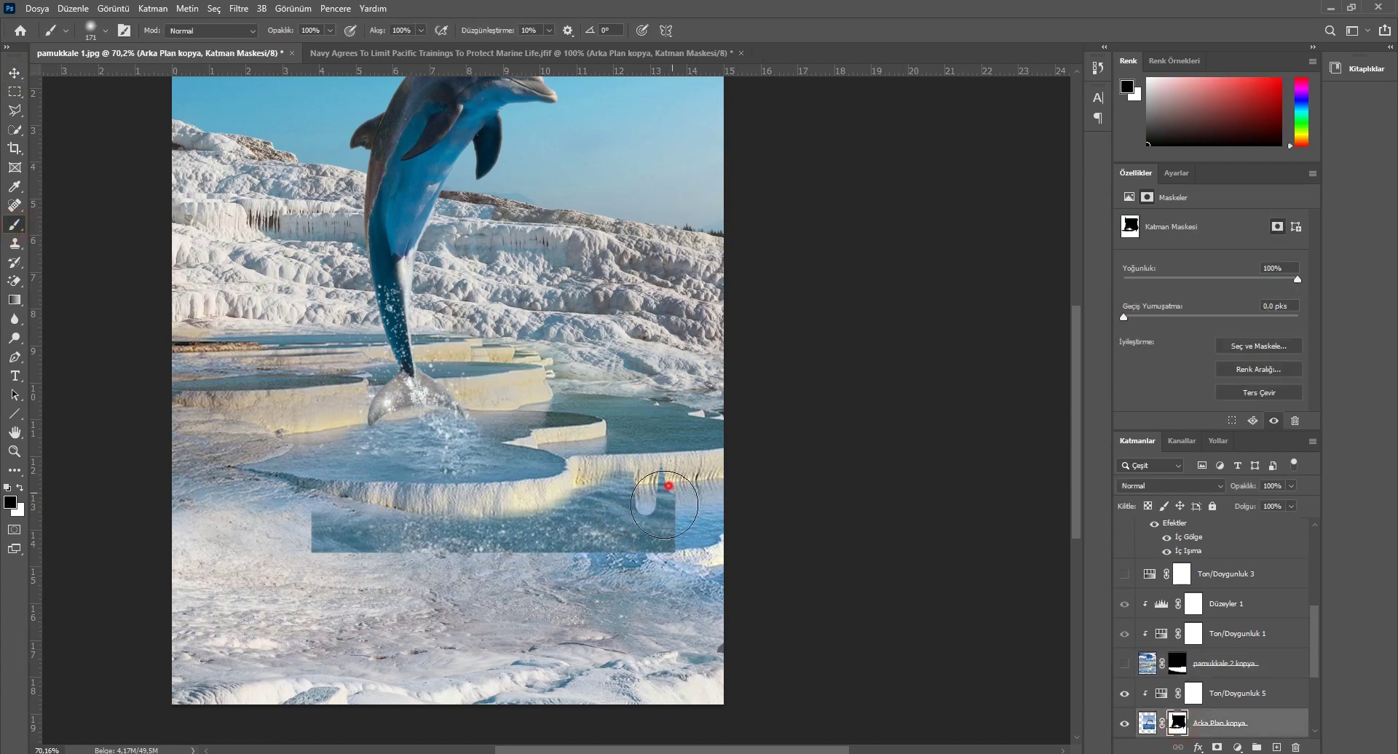
drag(664, 505, 432, 539)
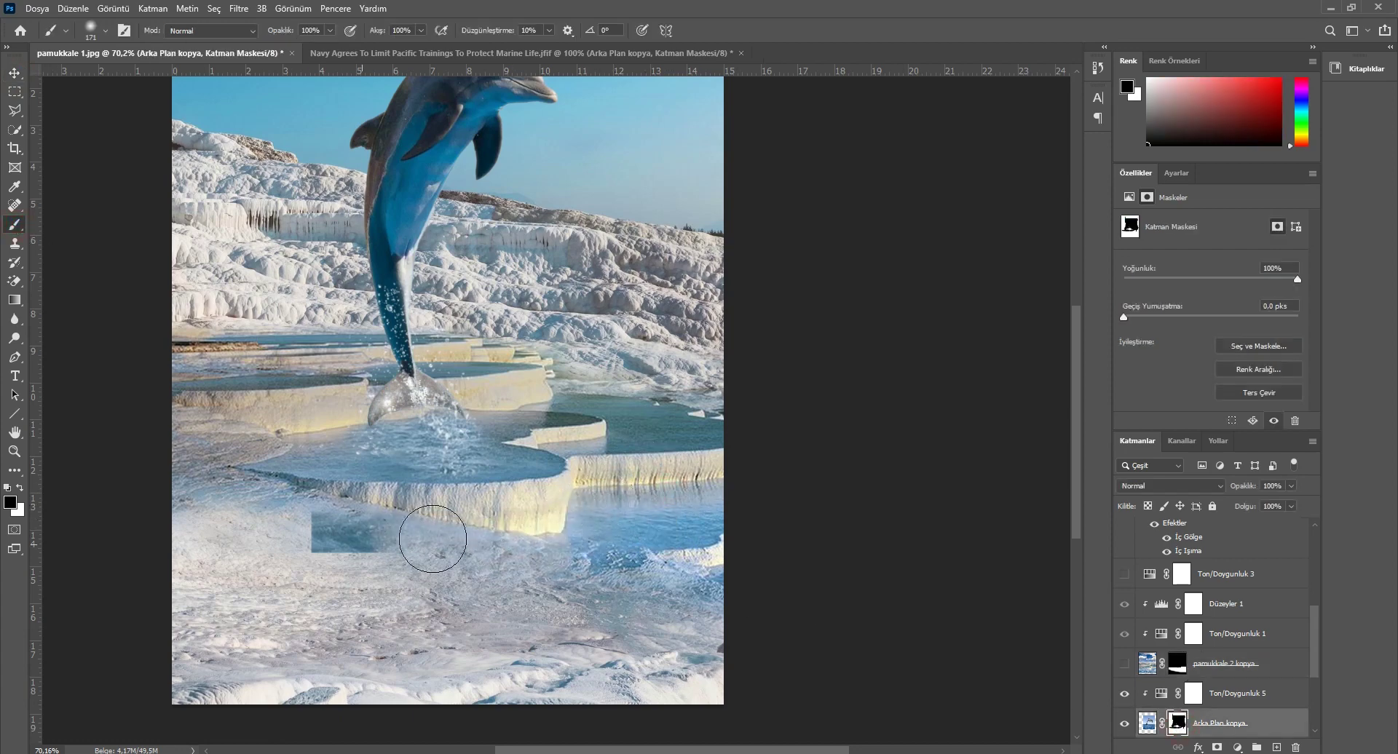
drag(432, 539, 639, 561)
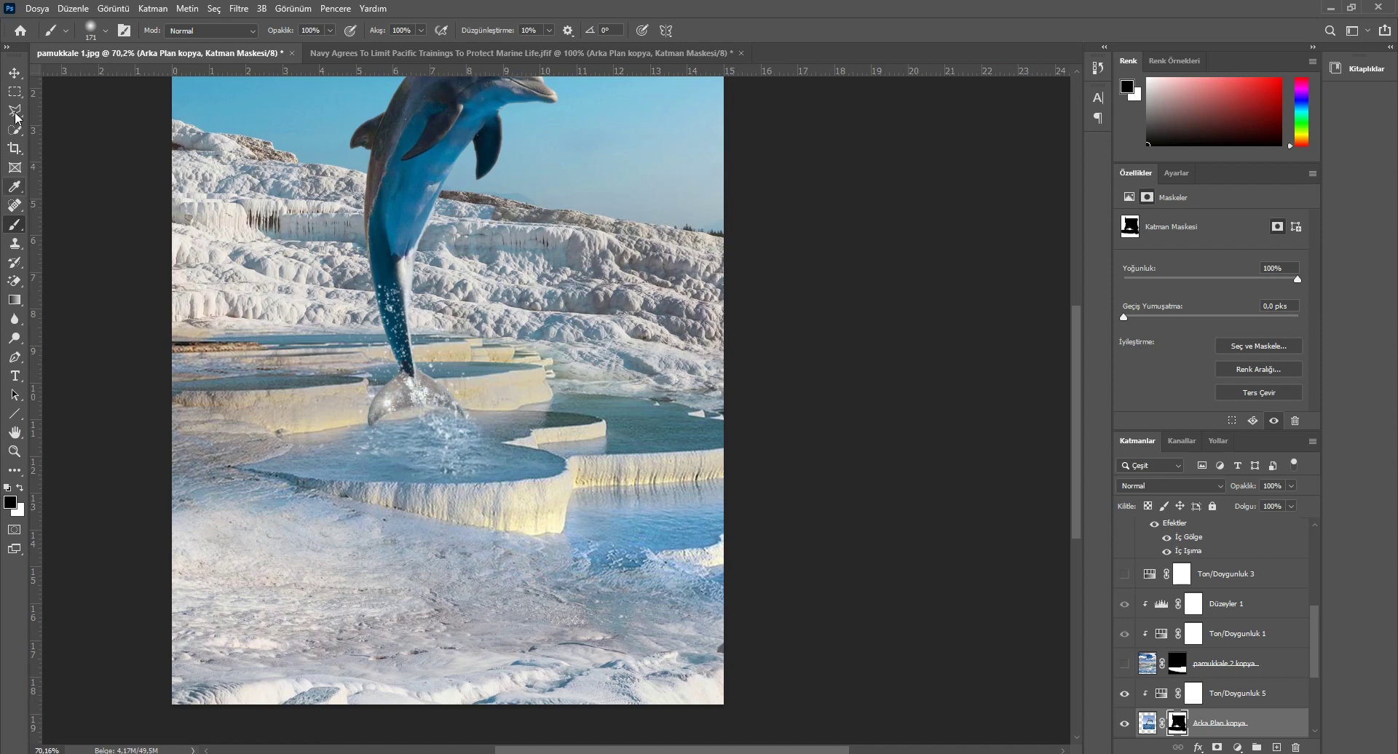
click(14, 73)
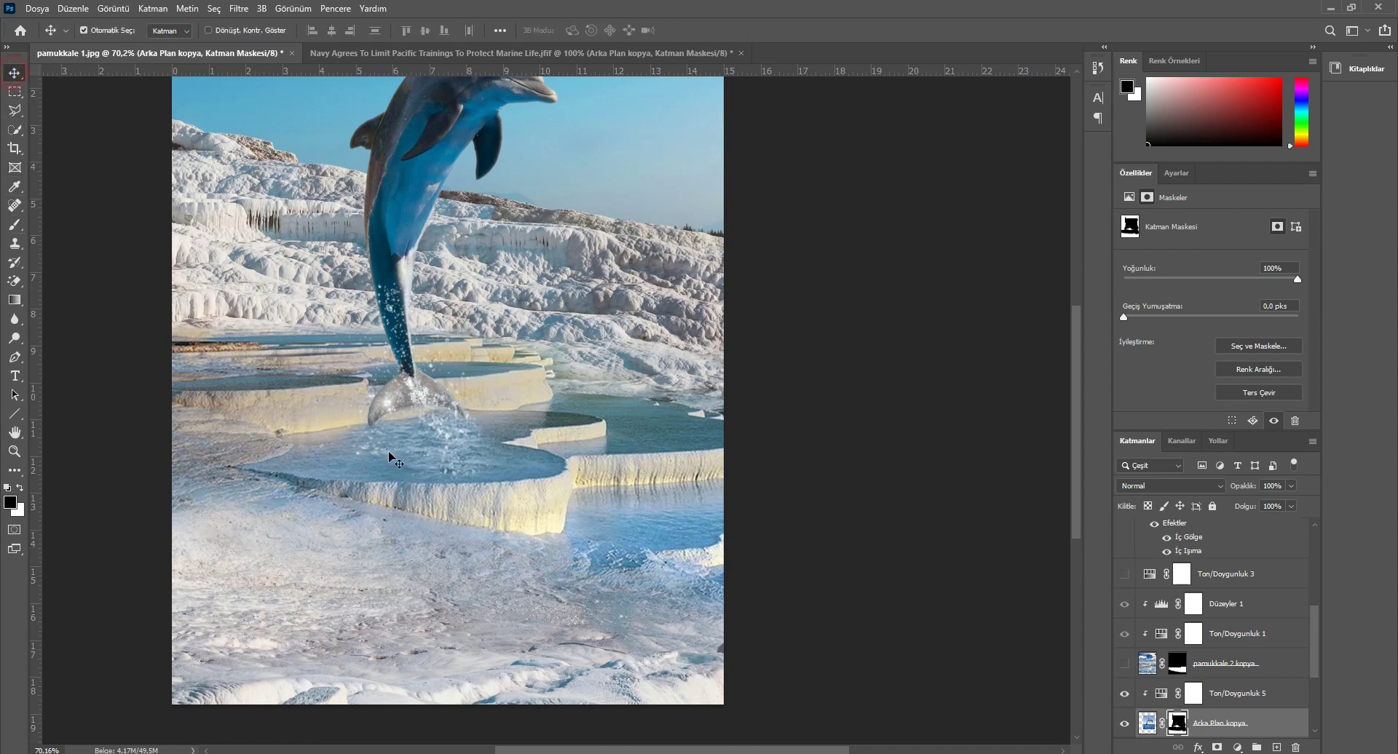
Step: Select pamukkale 2 and toggle its visibility to compare the ground
click(667, 576)
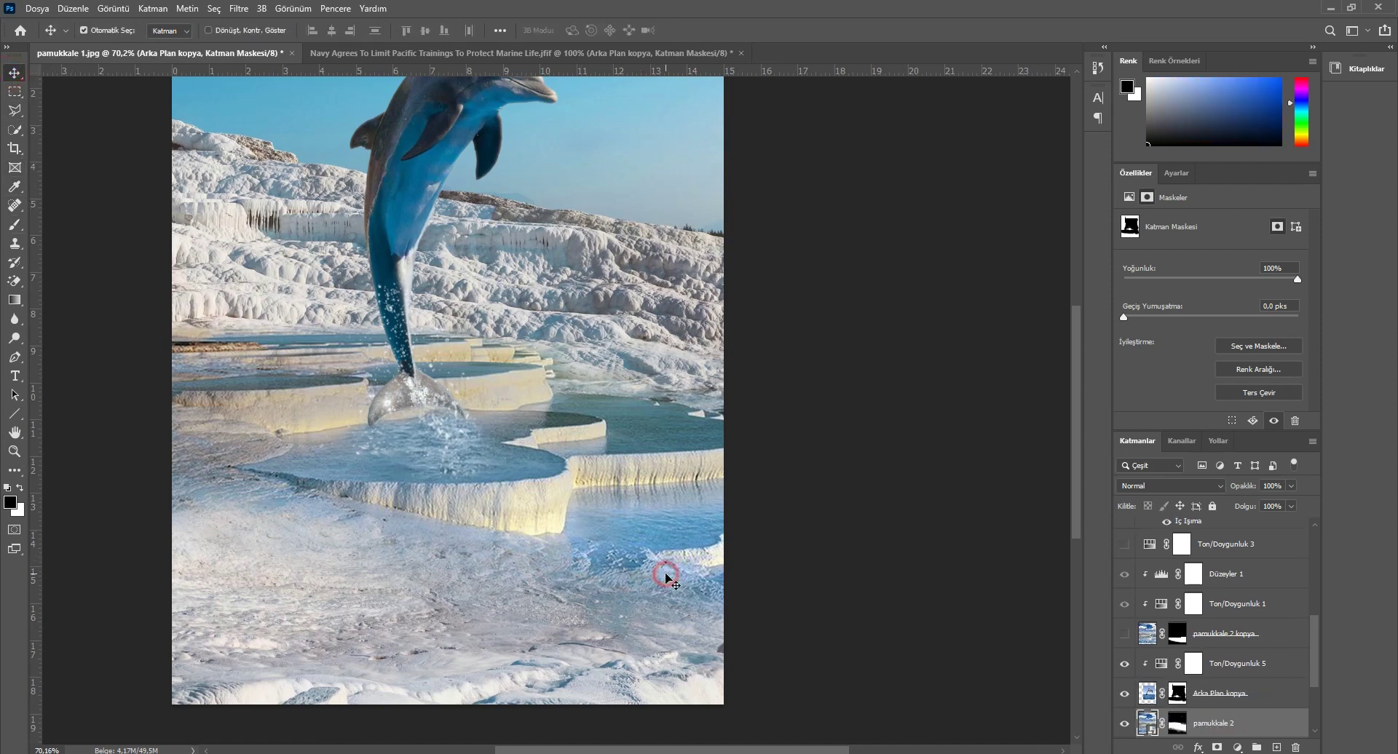
click(1125, 724)
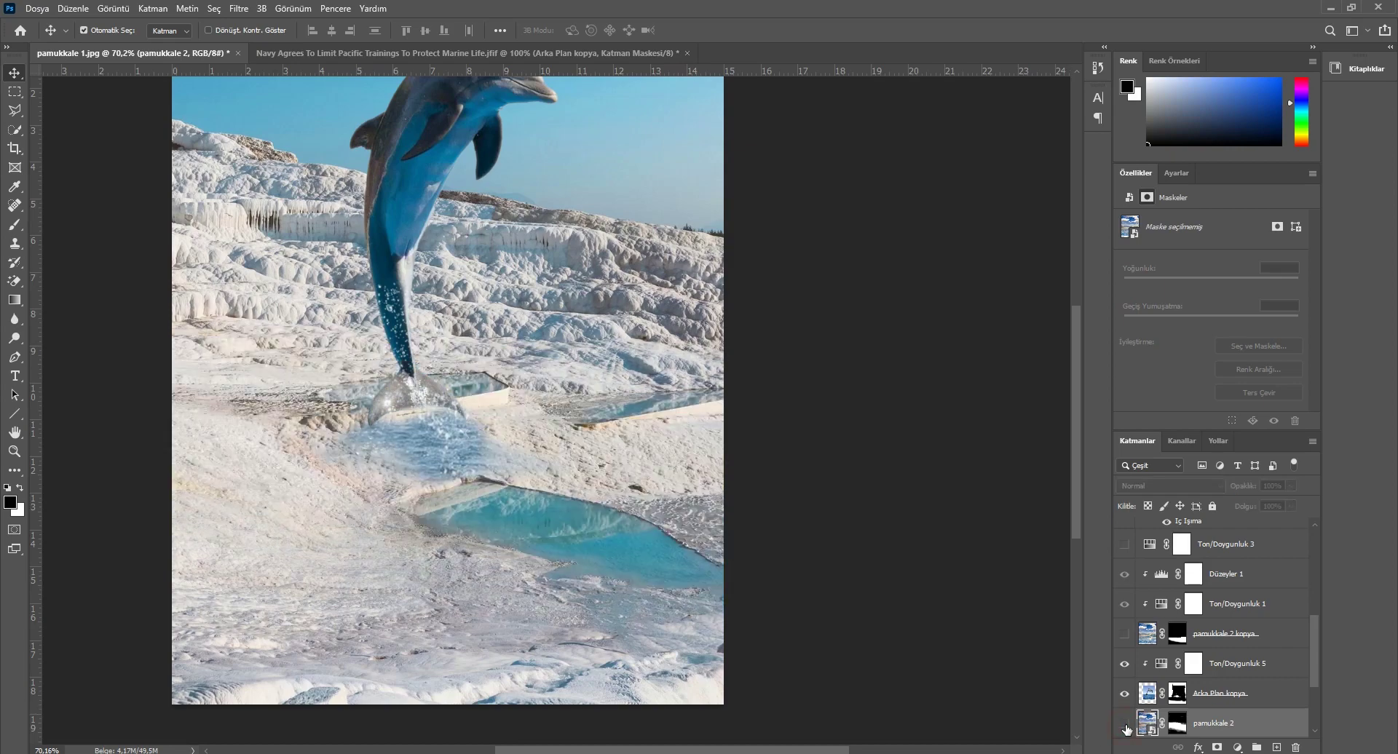
click(1125, 724)
click(1125, 724)
click(1125, 725)
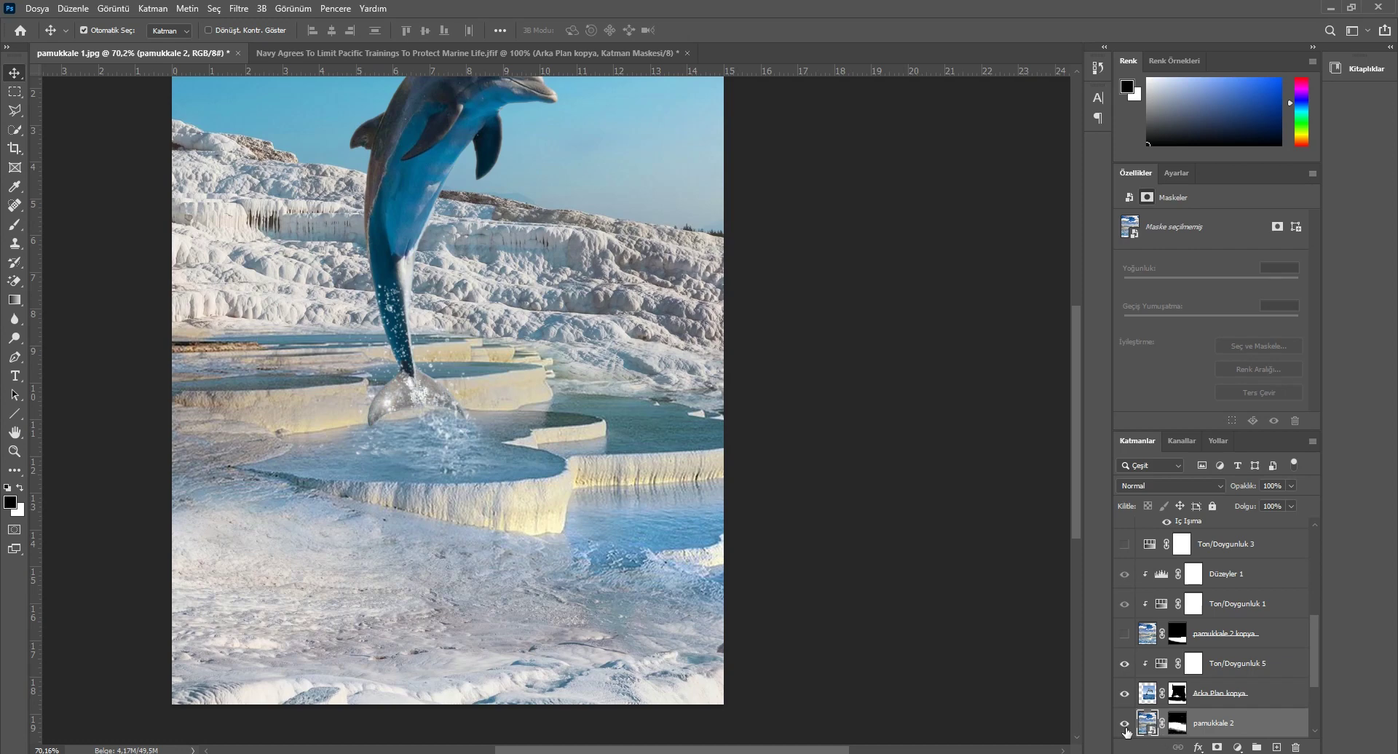
Step: Paint black on the pamukkale 2 mask over the snowy ground at the bottom
click(1174, 726)
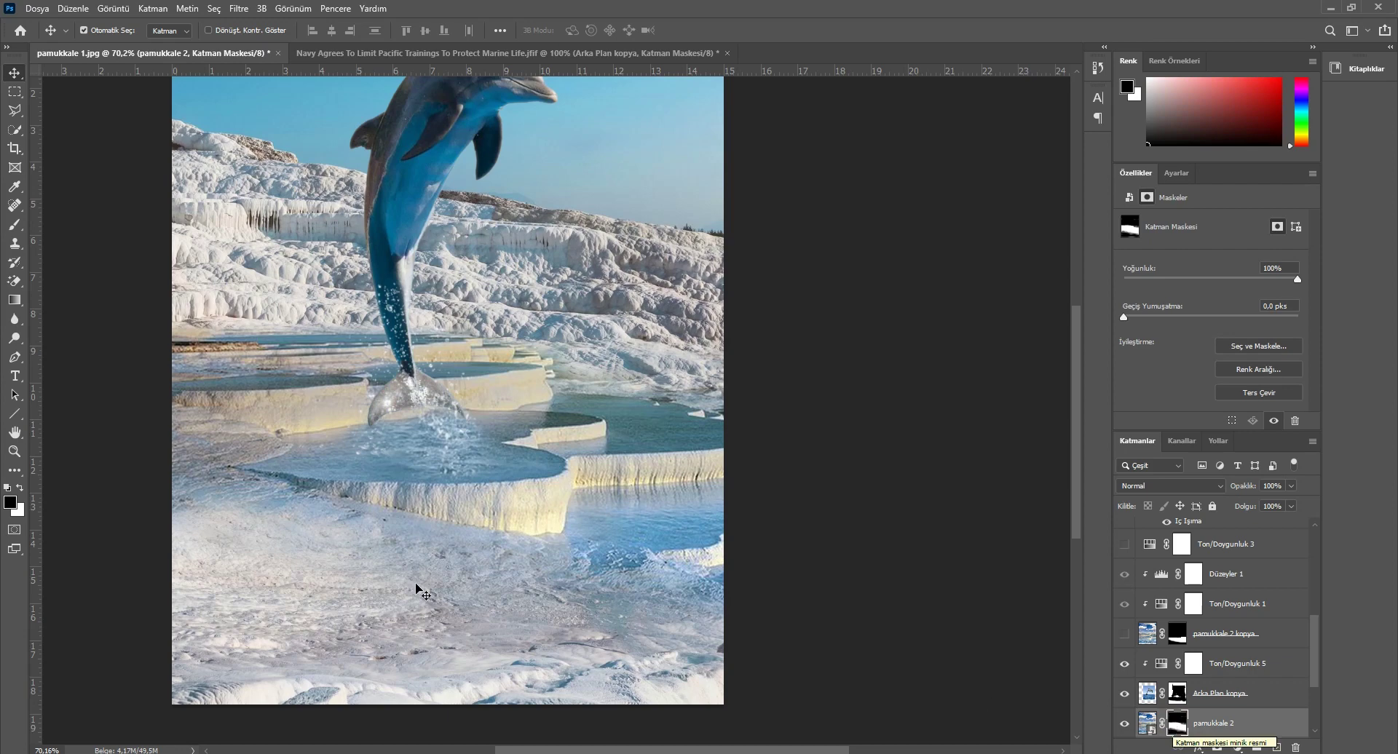
click(15, 224)
mouse_move(221, 519)
mouse_down()
mouse_move(496, 581)
mouse_move(670, 592)
mouse_up()
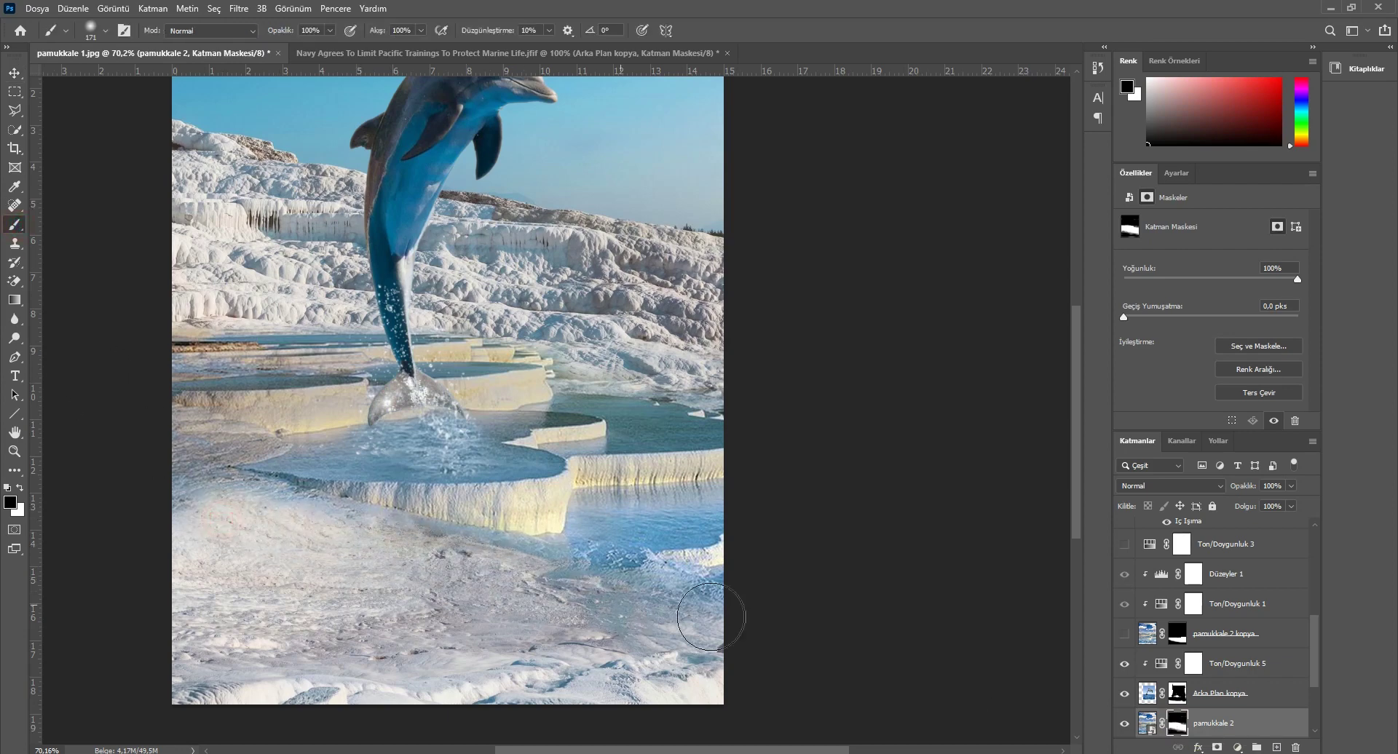
click(20, 490)
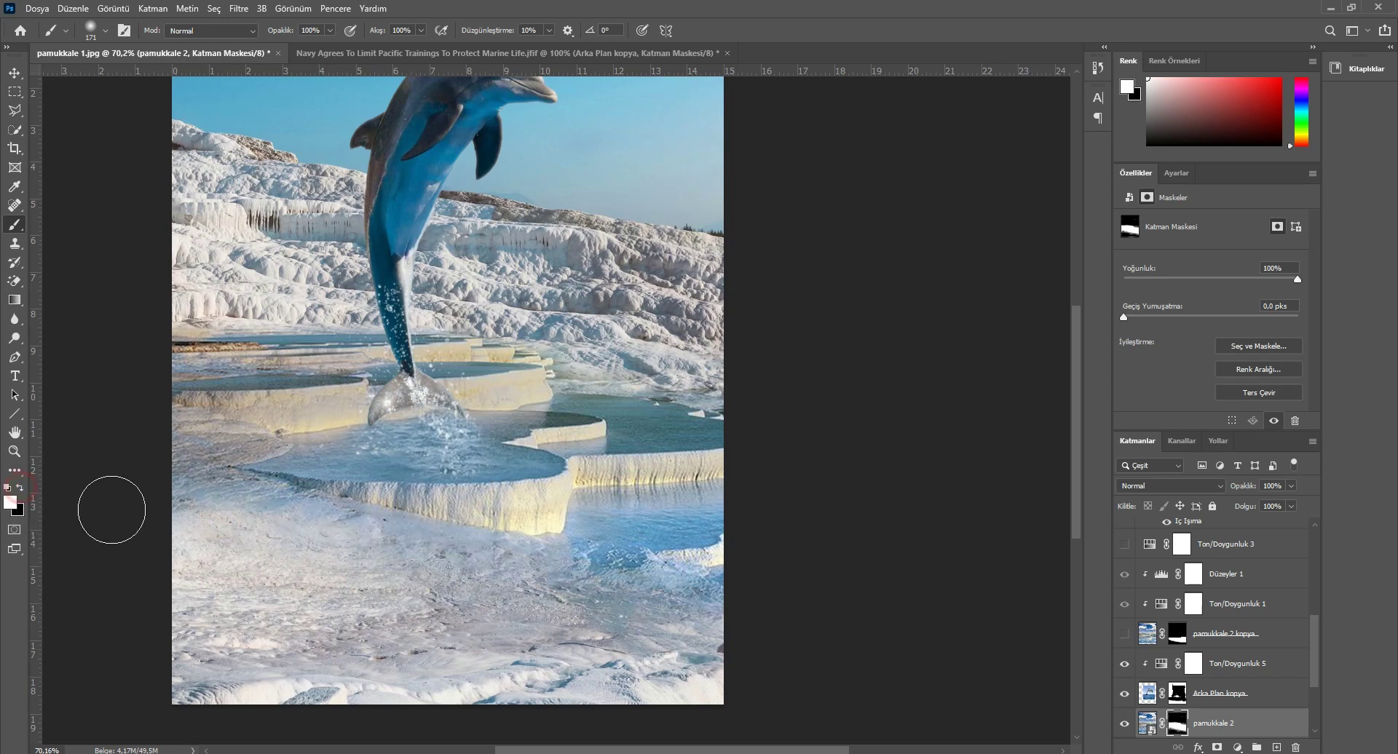
Step: At lowered brush opacity, softly reveal the pamukkale 2 snowy ground near the bottom in white
drag(279, 32, 217, 38)
click(459, 546)
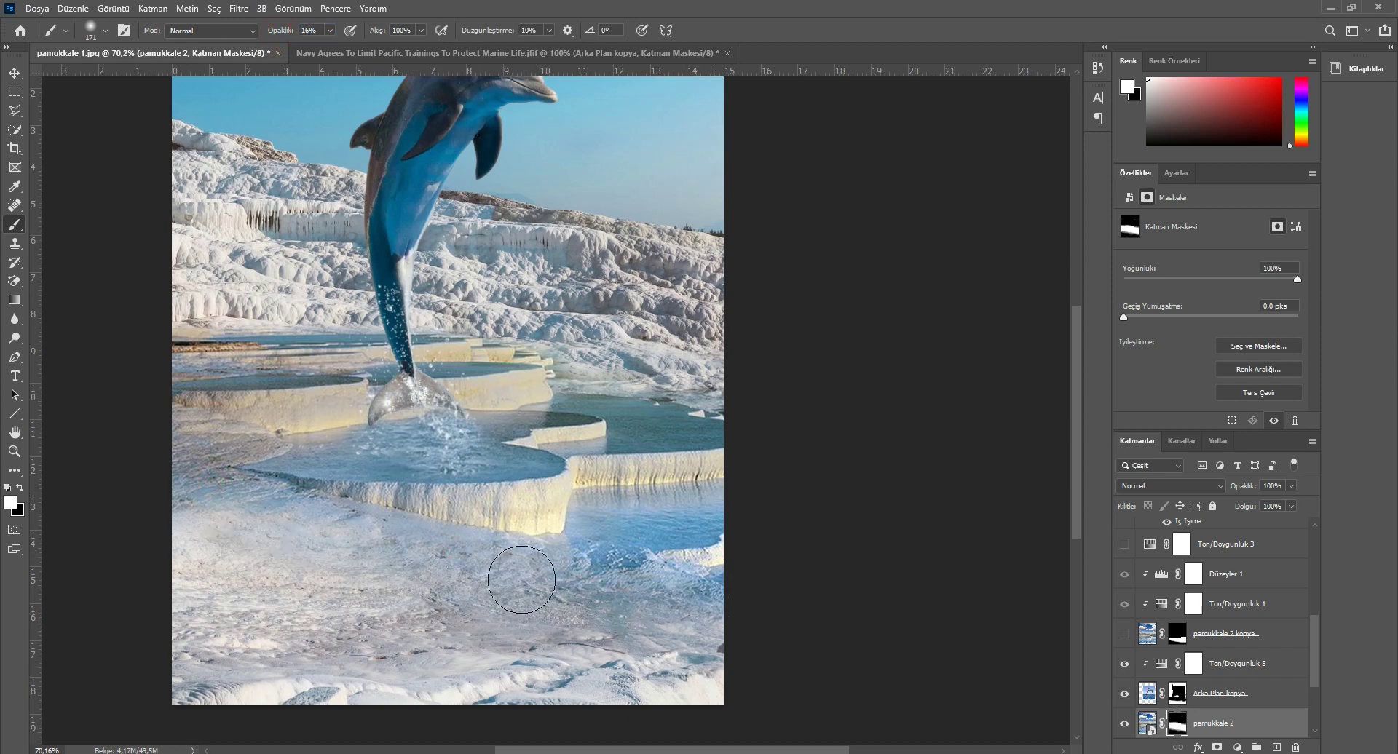
click(361, 547)
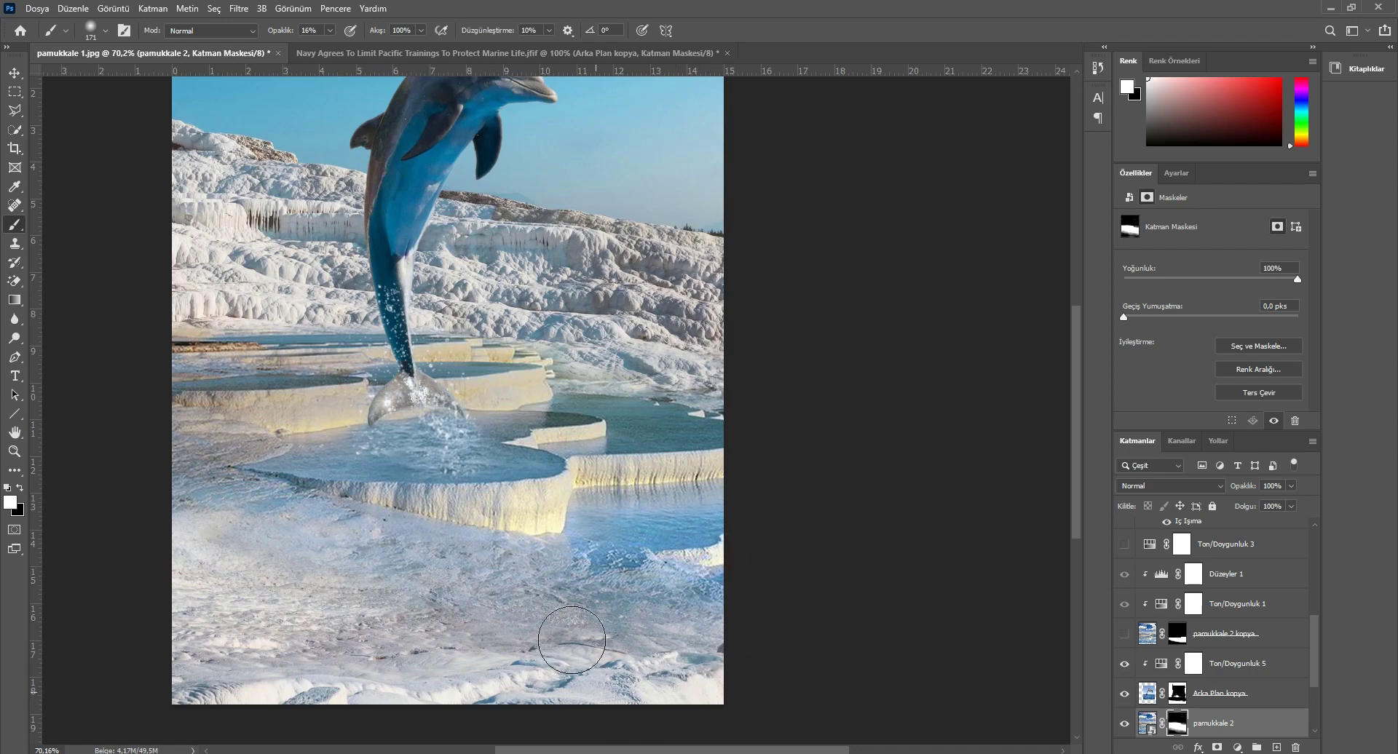
scroll(565, 638, up, 2)
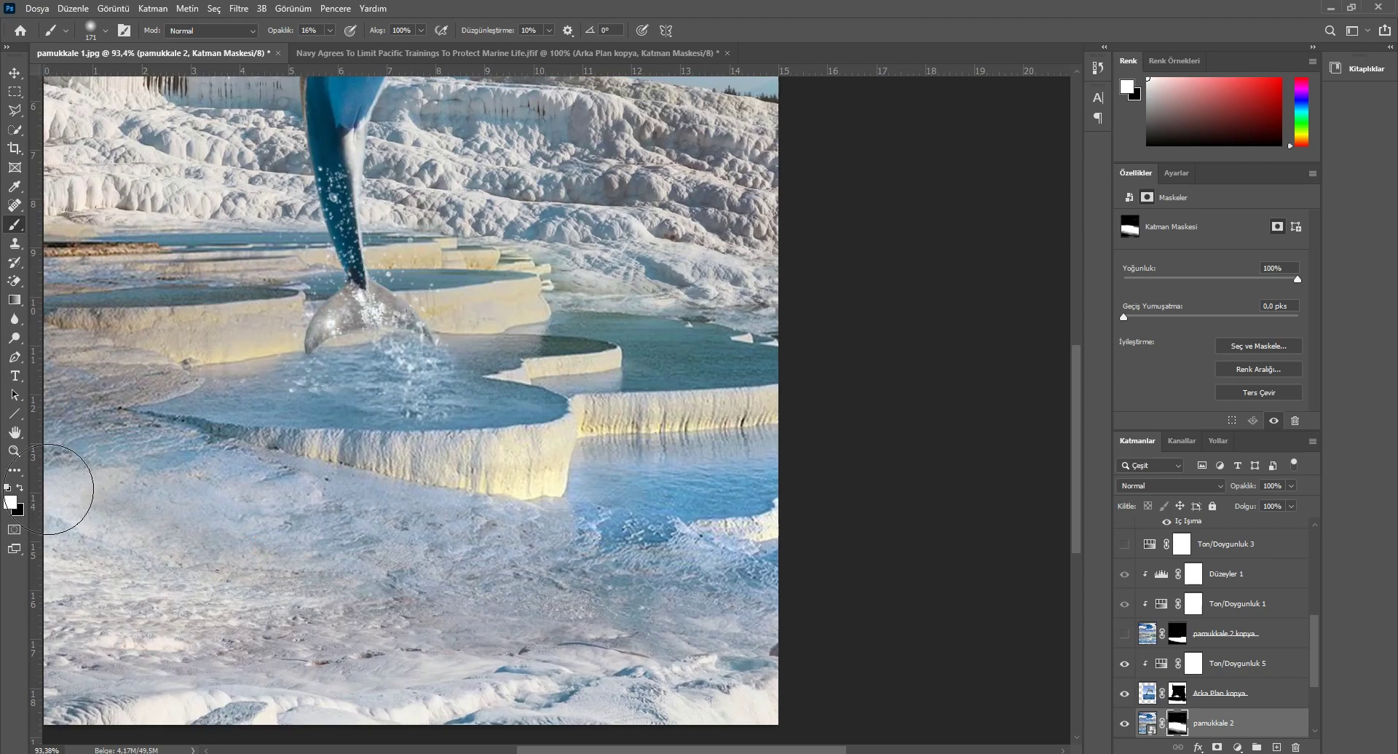
scroll(324, 551, down, 2)
scroll(229, 497, down, 2)
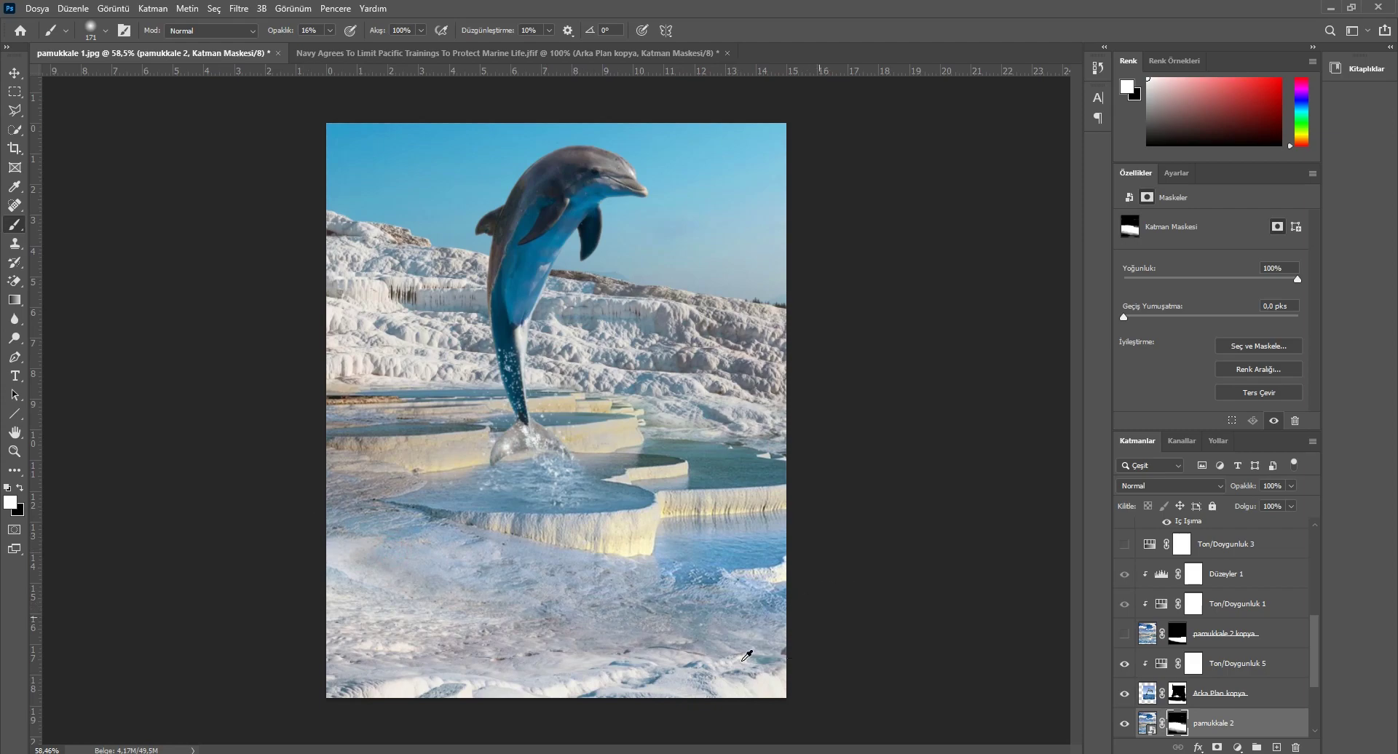
scroll(826, 602, down, 1)
scroll(578, 546, up, 2)
scroll(728, 655, down, 1)
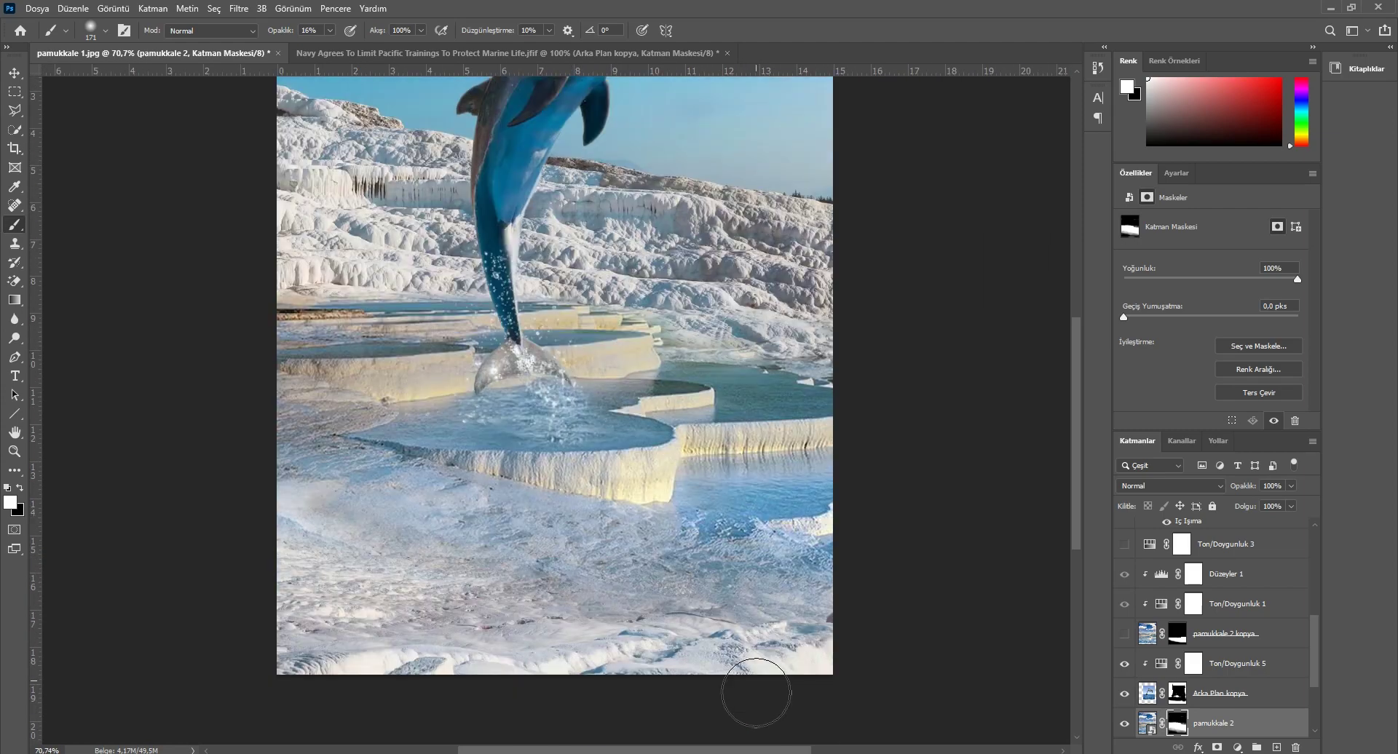
scroll(776, 637, up, 3)
scroll(776, 638, down, 1)
scroll(773, 635, down, 2)
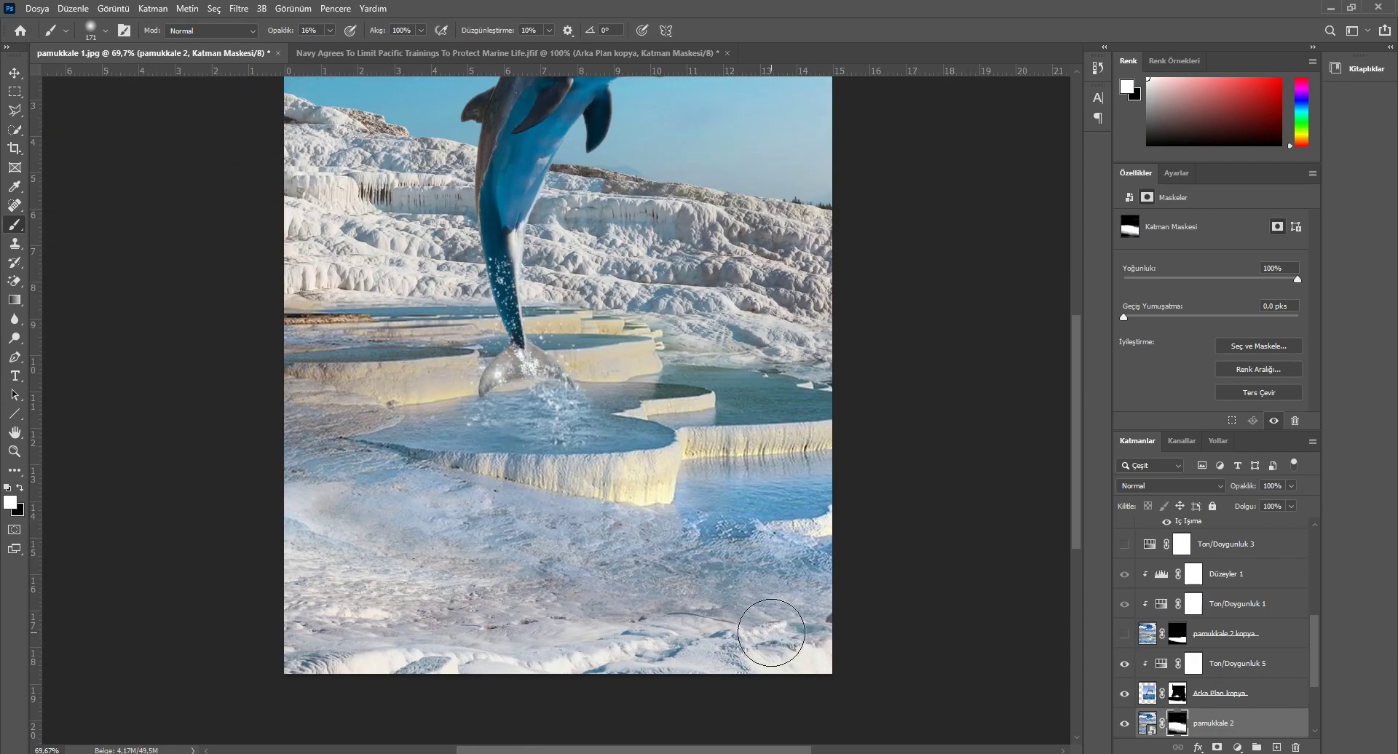
Step: Compare pamukkale 2 and Ton/Doygunluk 5 visibility, then select the pamukkale 2 layer
click(14, 73)
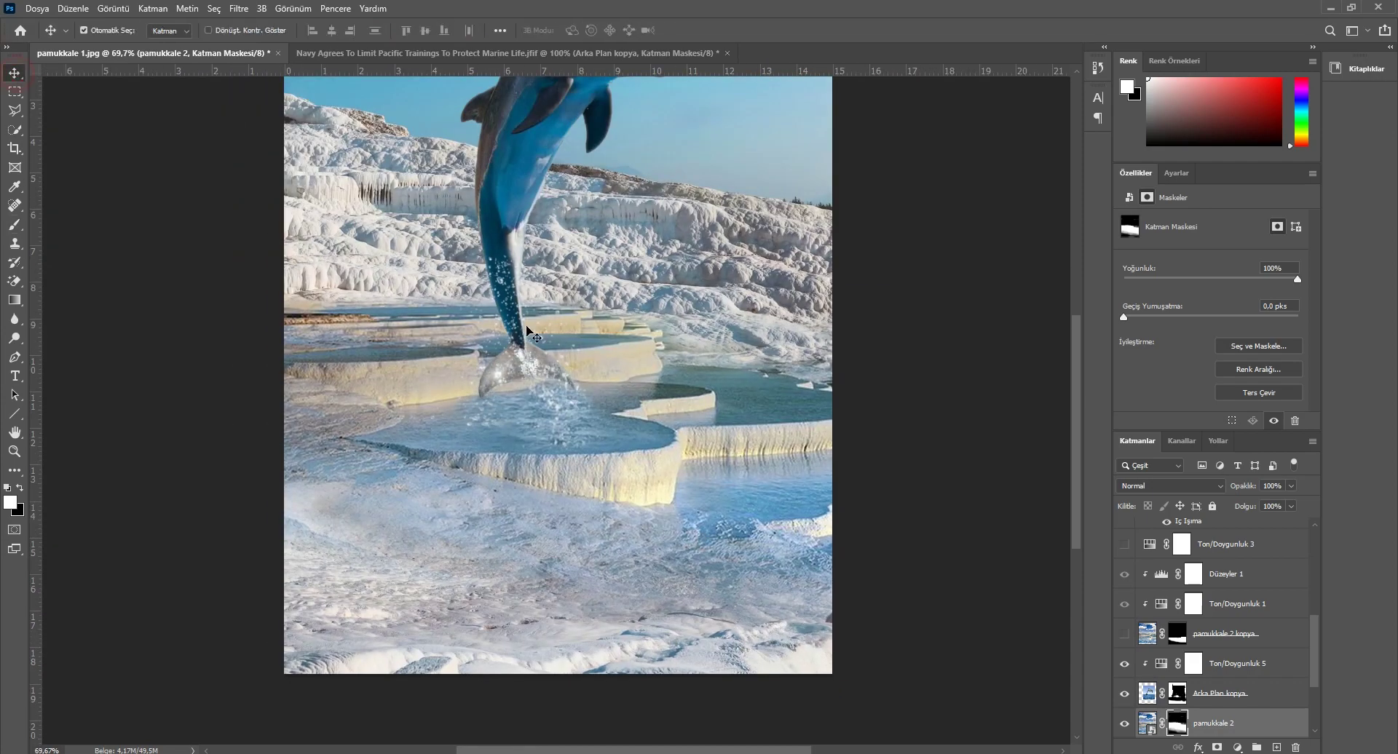
click(607, 367)
click(1124, 725)
click(1125, 664)
drag(1312, 683, 1313, 700)
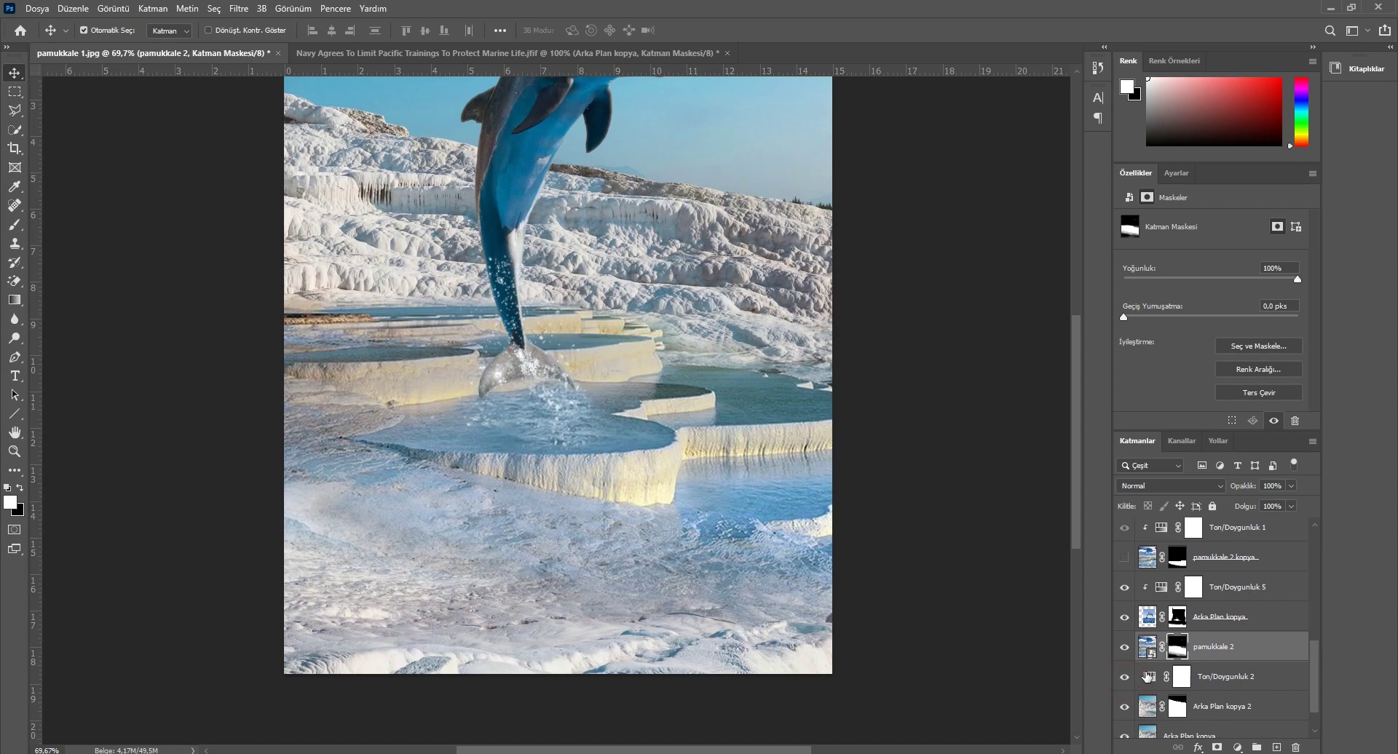
click(1125, 648)
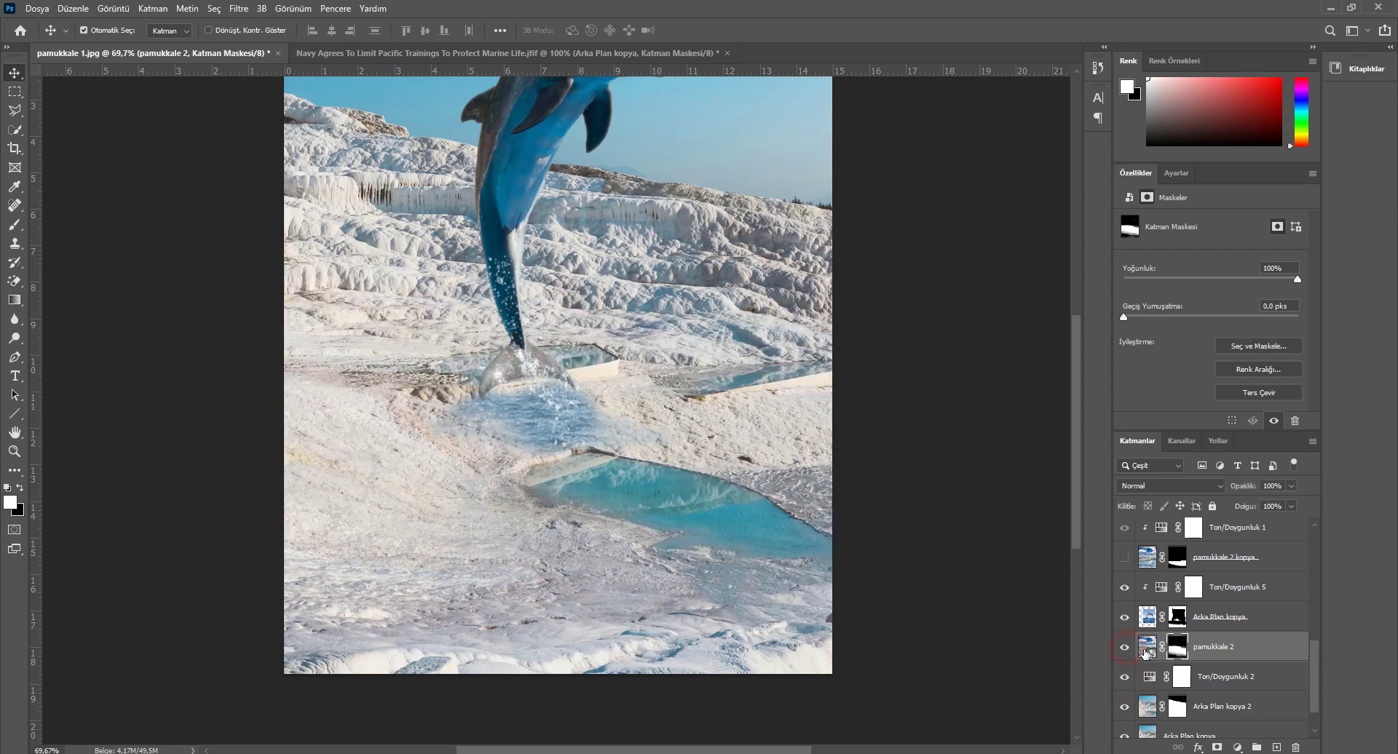
click(1124, 648)
click(1147, 647)
Step: Add a Hue/Saturation adjustment clipped to pamukkale 2 and raise its Lightness
click(1237, 747)
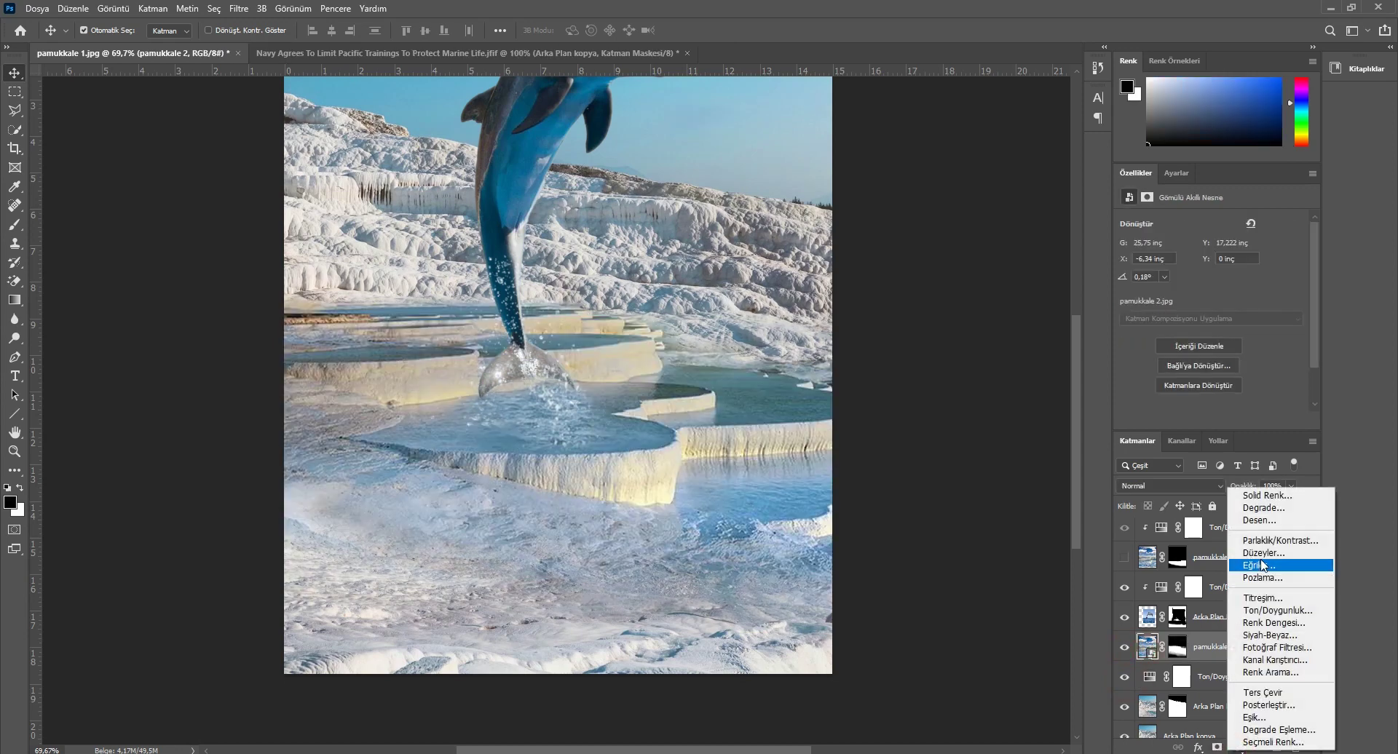
click(1274, 612)
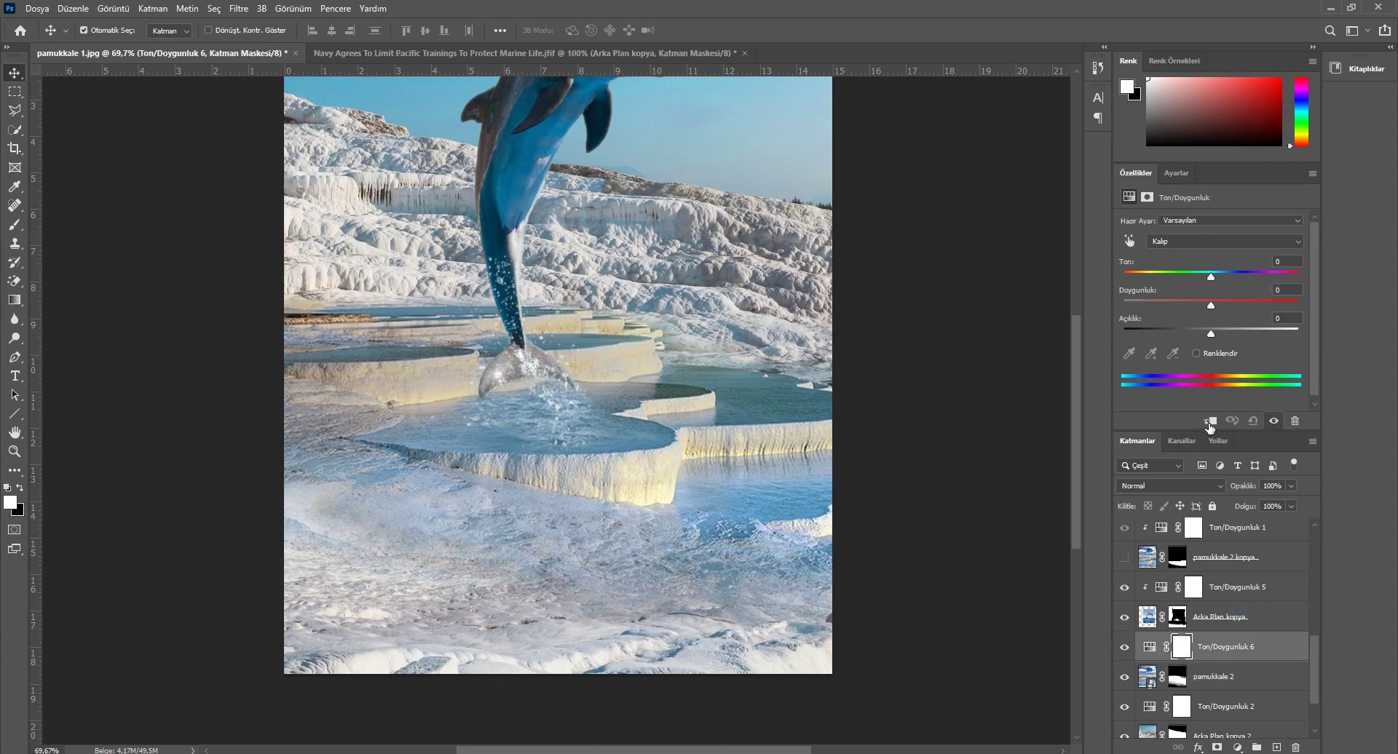
click(1210, 421)
drag(1210, 330, 1231, 337)
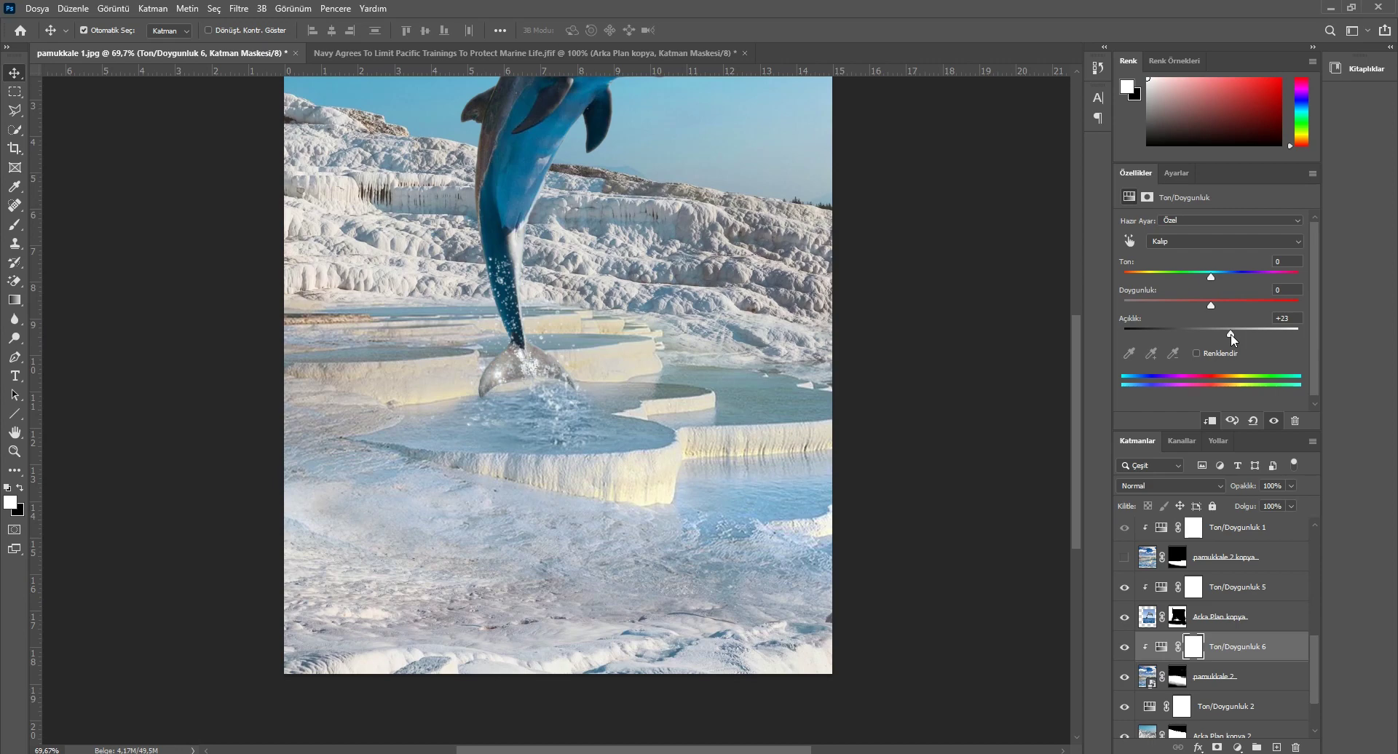
Step: Desaturate the sampled terrace colours, shift the hue, reset, then drain saturation to -100
click(1129, 241)
mouse_move(658, 483)
mouse_down()
mouse_move(671, 482)
mouse_move(584, 484)
mouse_up()
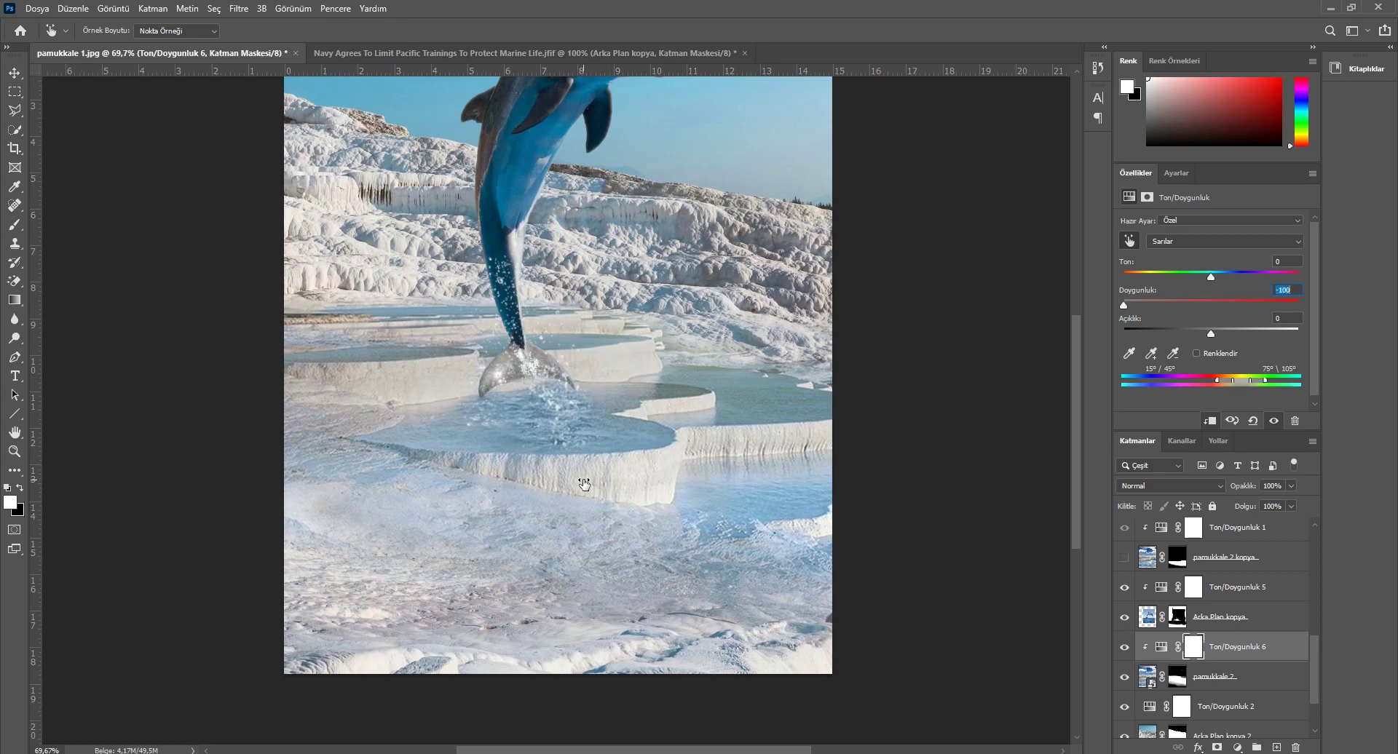
drag(584, 483, 581, 484)
drag(1245, 272, 1203, 275)
click(1253, 421)
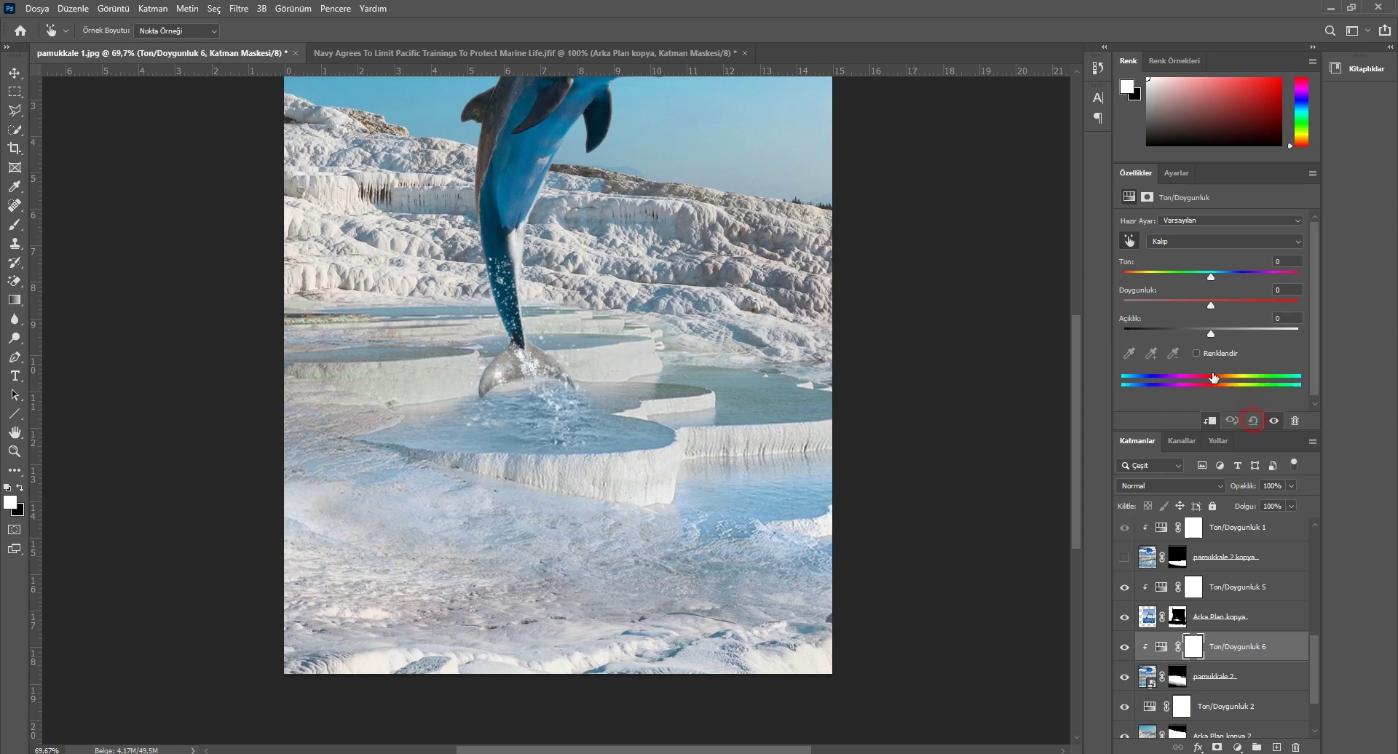
drag(1211, 305, 1104, 317)
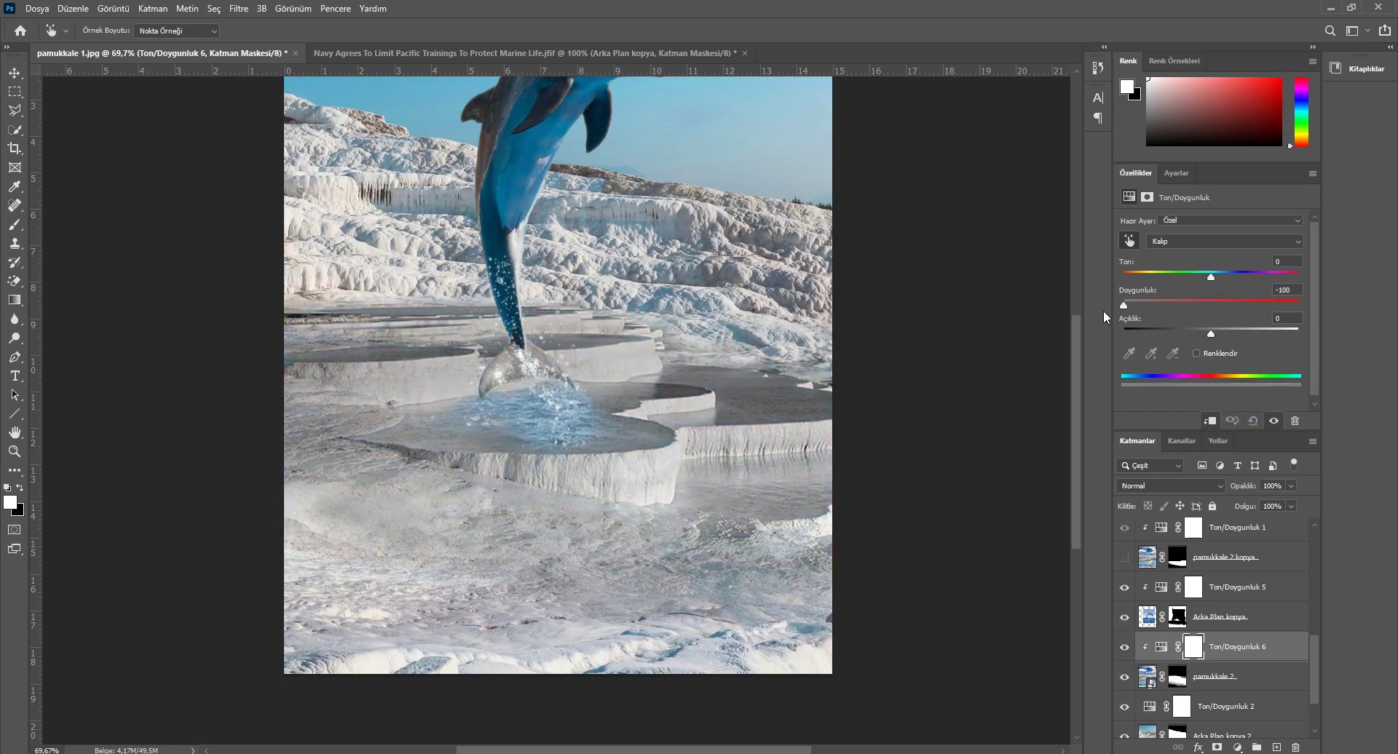
Step: Reset the adjustment and tune the terrace yellows and pool-water cyans on the image
click(1254, 422)
drag(659, 496, 599, 495)
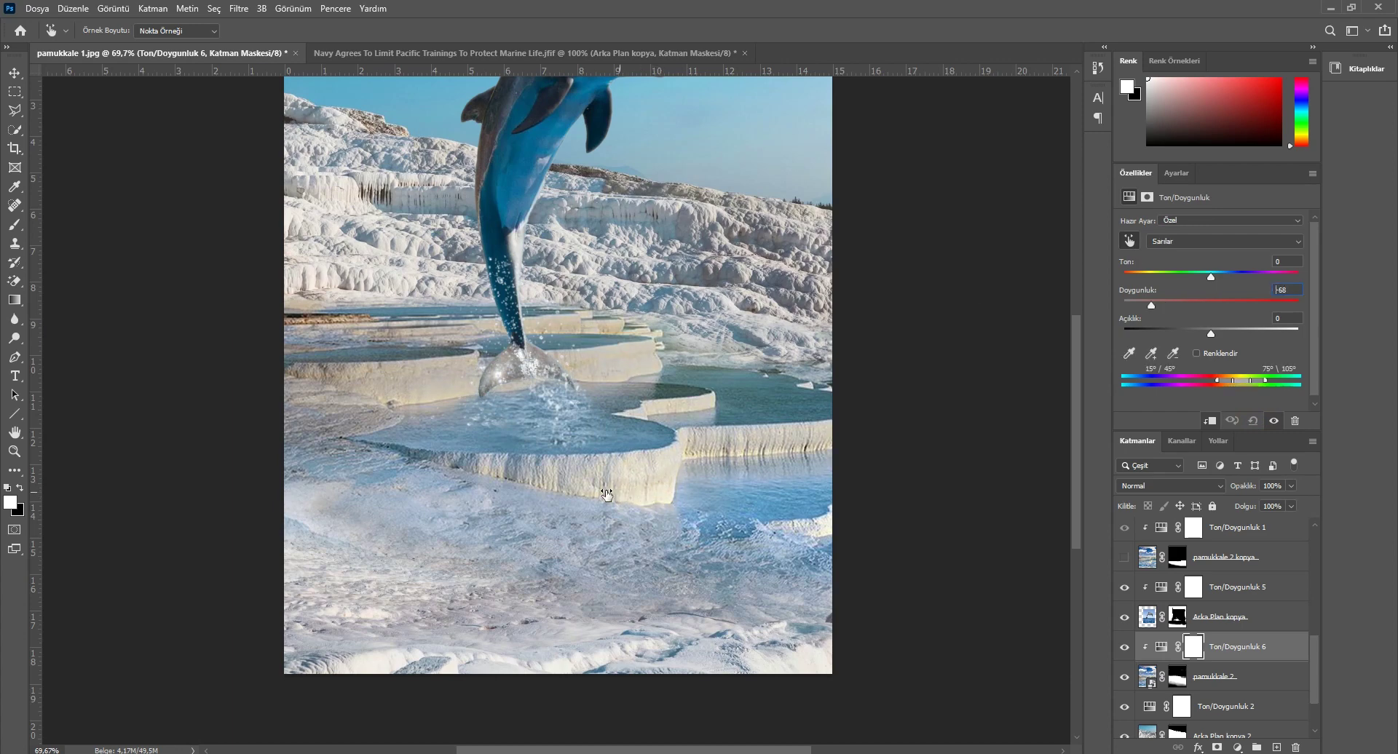
drag(599, 494, 616, 493)
drag(614, 492, 588, 491)
drag(719, 566, 744, 568)
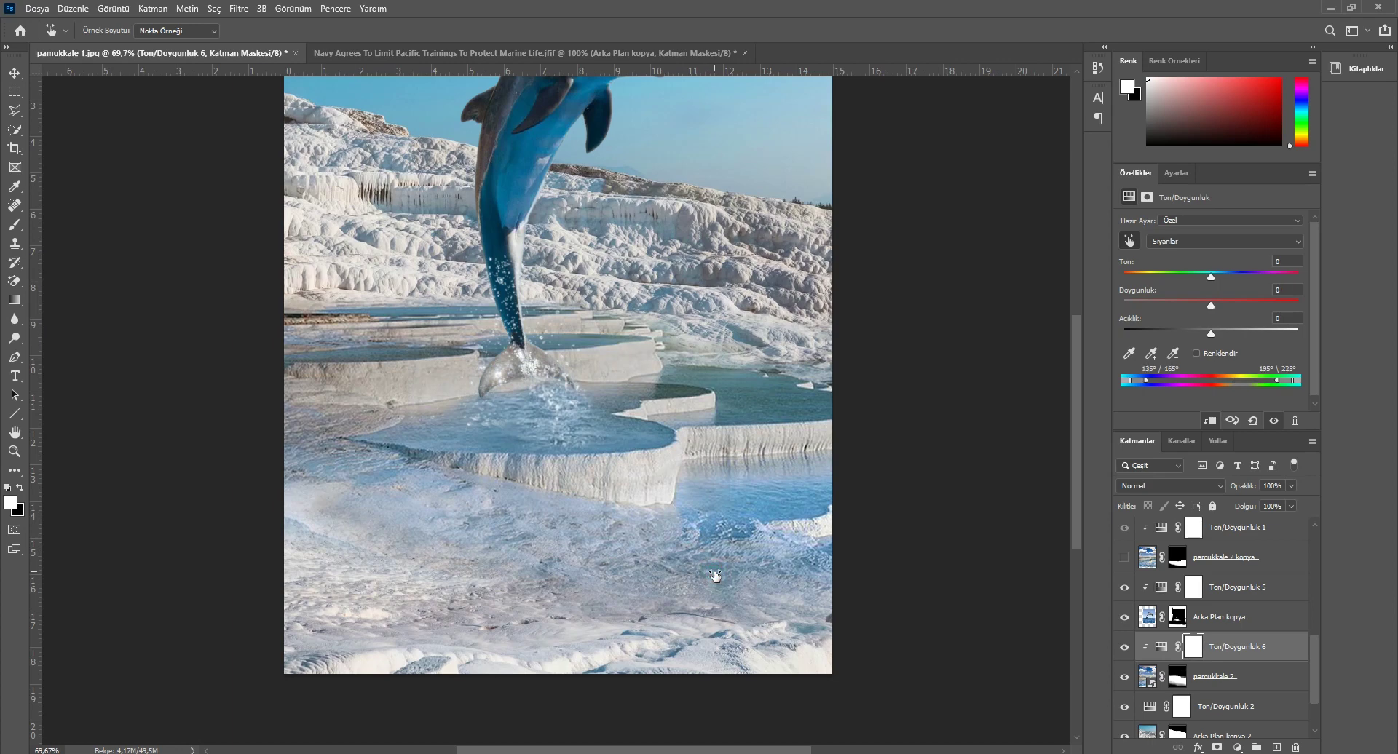
mouse_move(745, 568)
mouse_down()
mouse_move(655, 566)
mouse_move(710, 562)
mouse_move(688, 563)
mouse_up()
mouse_move(688, 565)
mouse_down()
mouse_move(714, 560)
mouse_move(659, 565)
mouse_move(702, 565)
mouse_up()
Step: Reset again and reduce the terrace yellows' saturation to -87
click(1253, 421)
drag(656, 494, 605, 501)
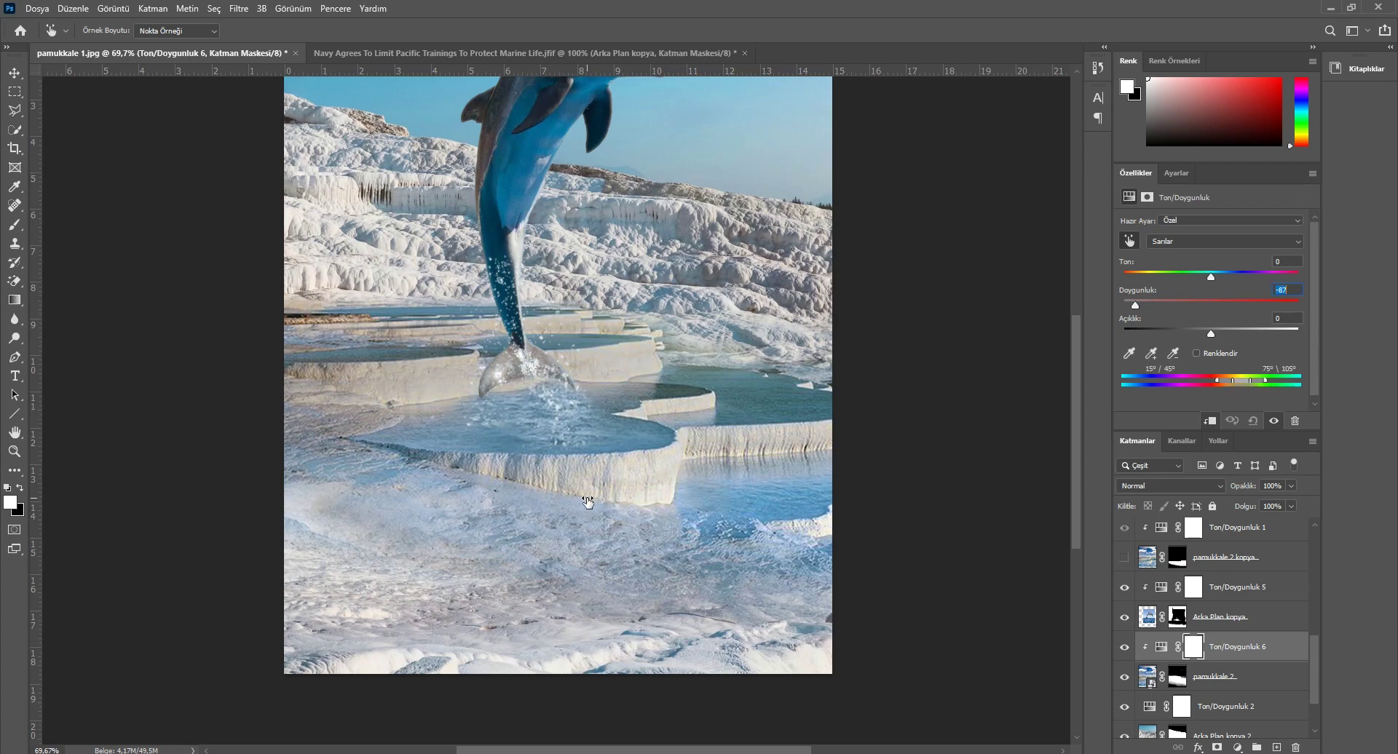
key(Return)
click(13, 73)
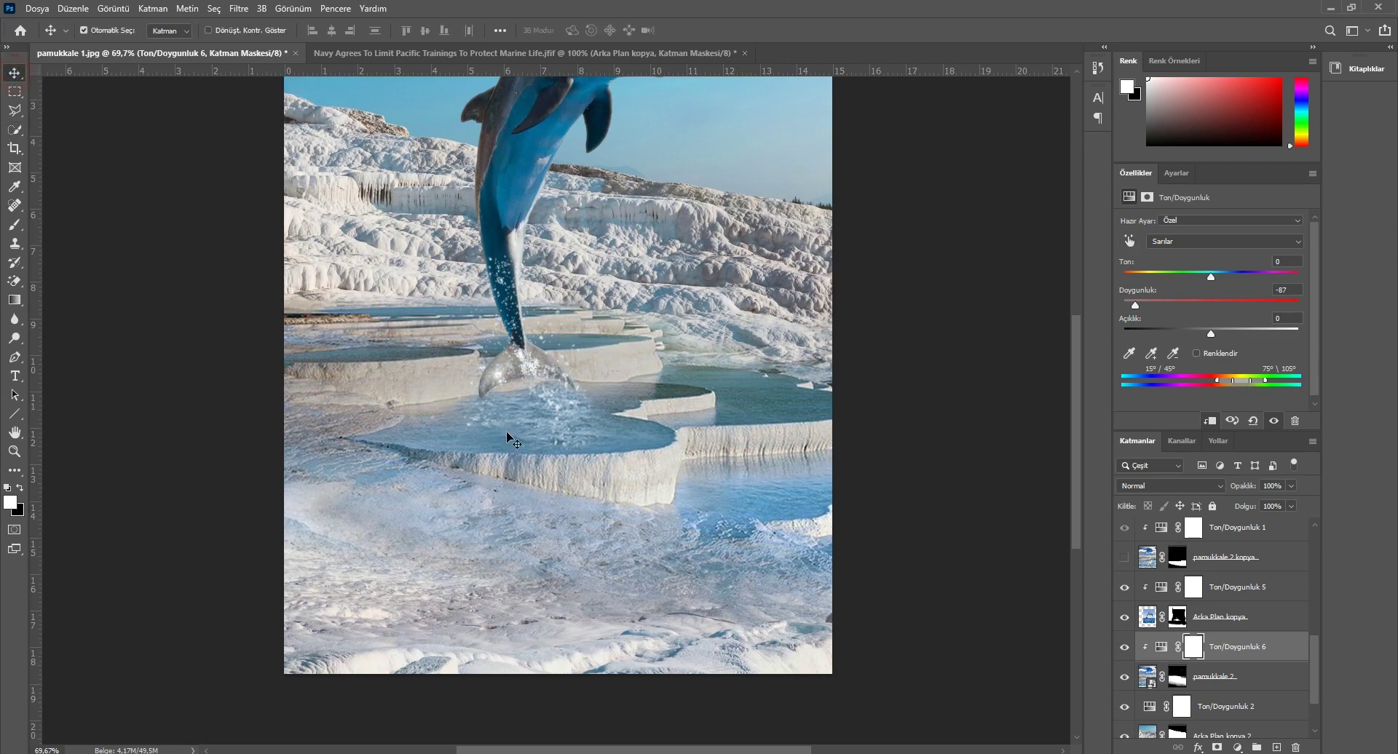
click(640, 562)
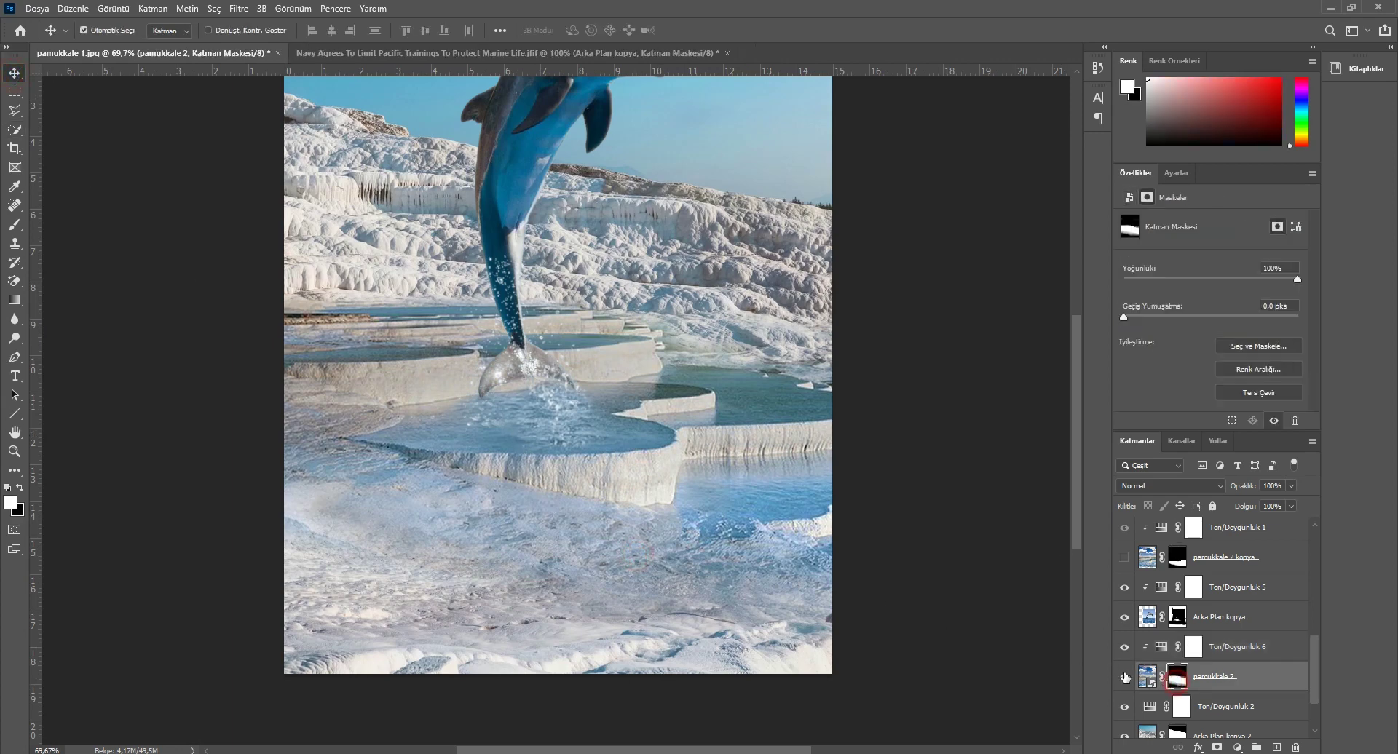
Step: Paint black at 58% on the pamukkale 2 mask over the lower foreground and lower-left terrace
key(b)
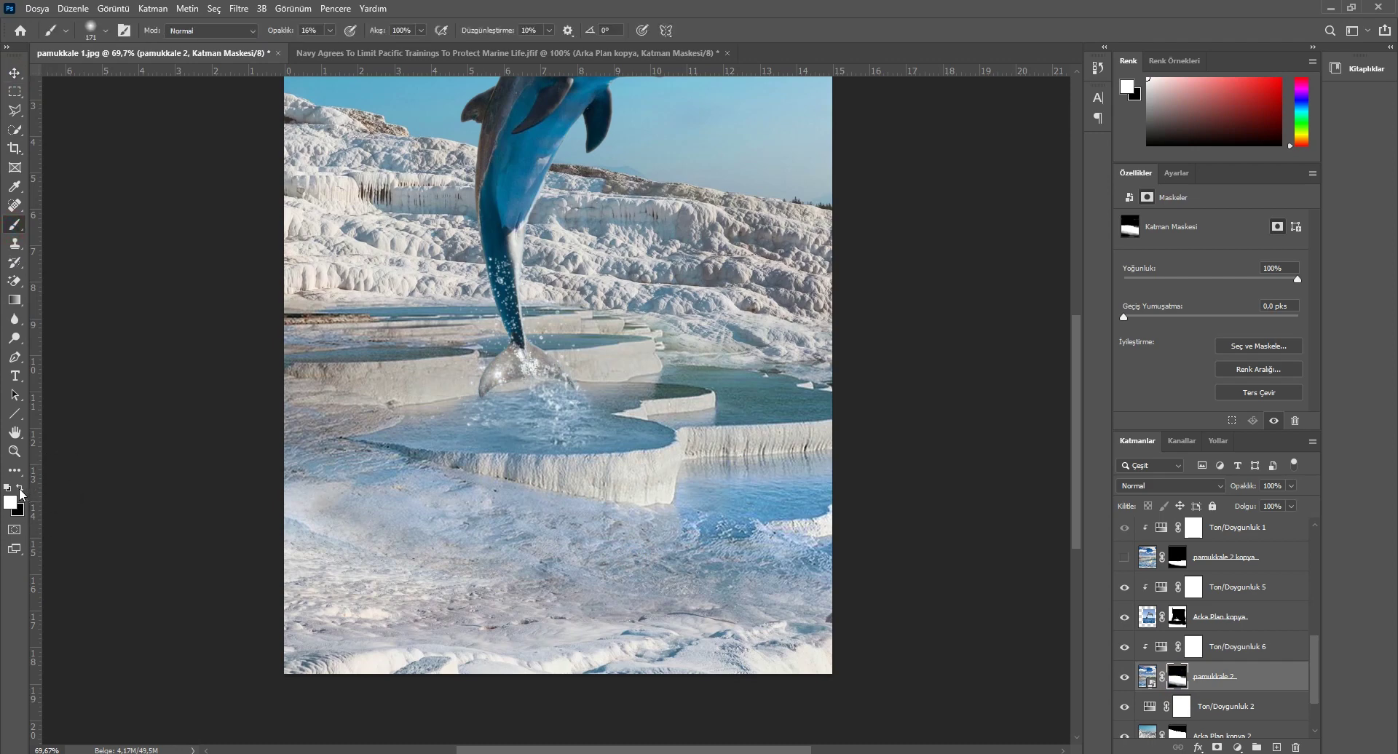
click(20, 488)
drag(768, 603, 693, 608)
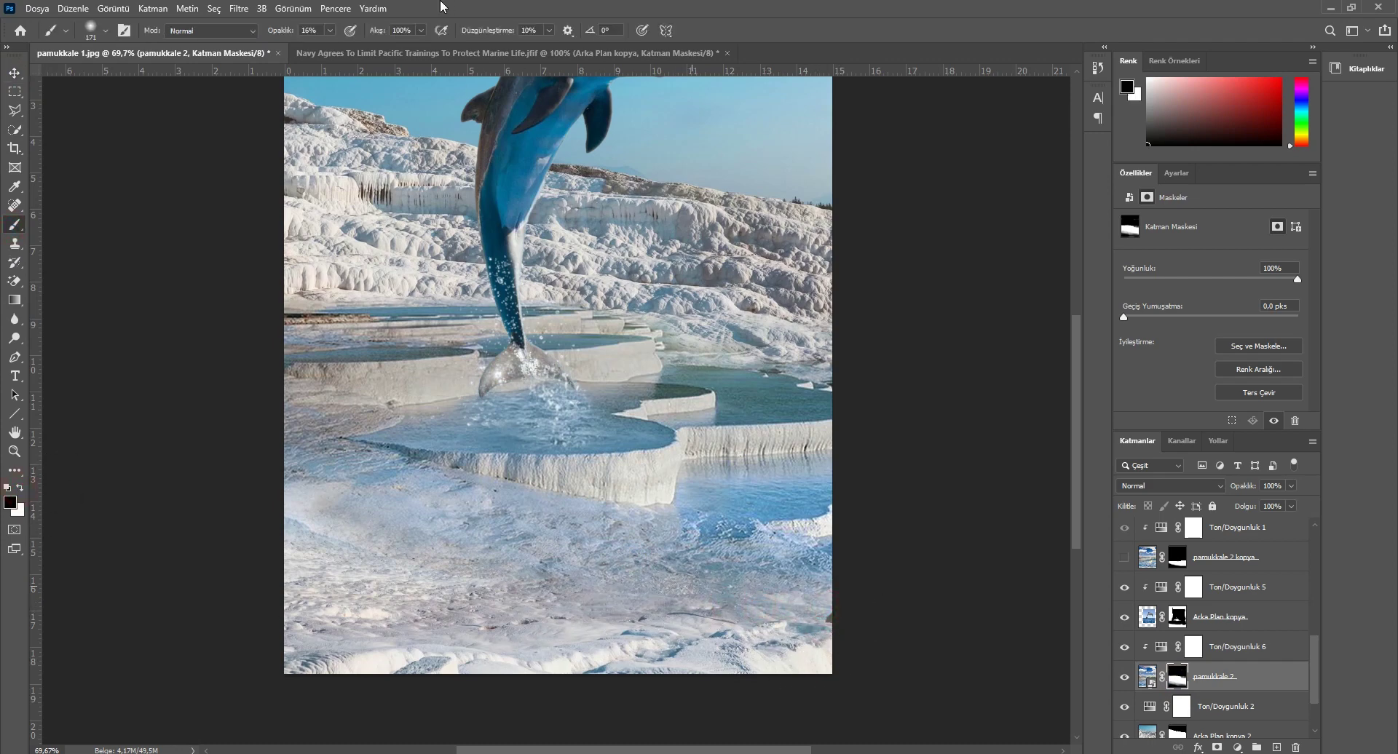
drag(281, 31, 311, 31)
drag(772, 602, 659, 603)
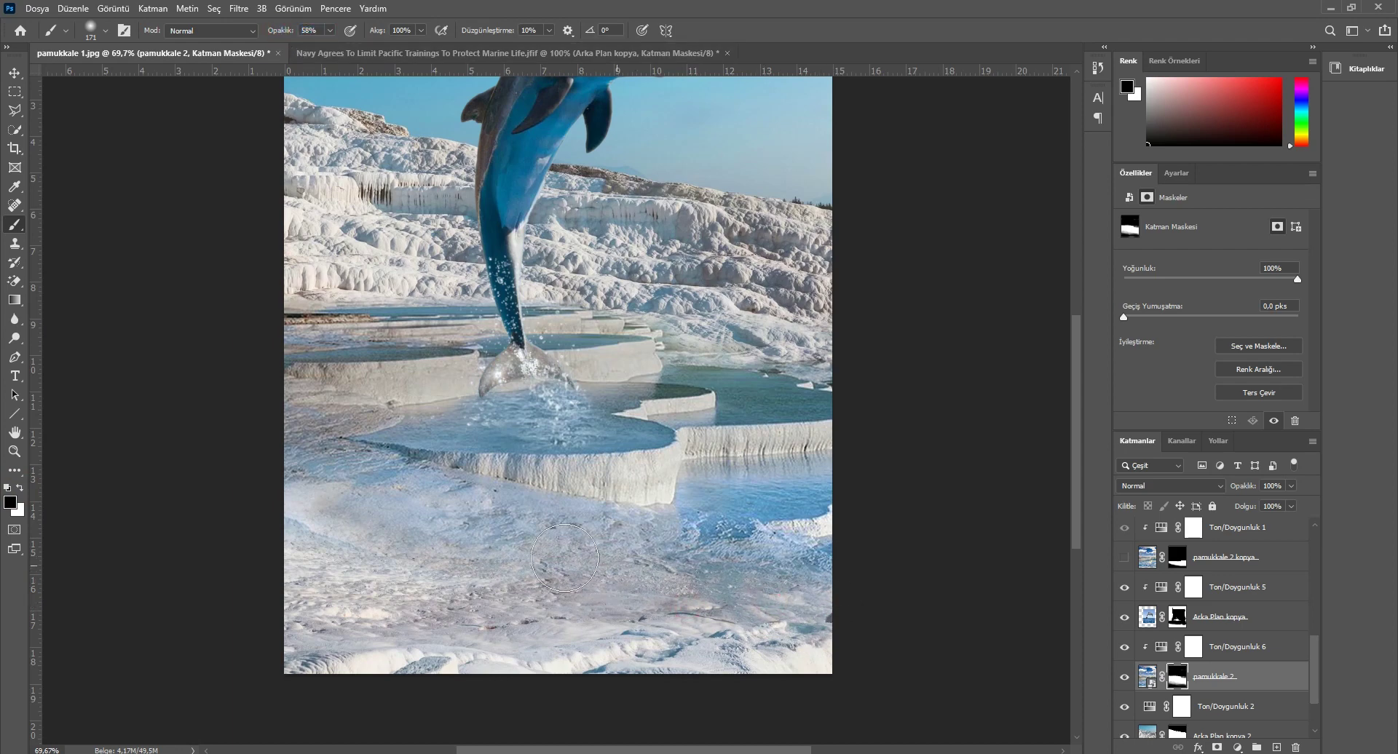
drag(410, 549, 293, 495)
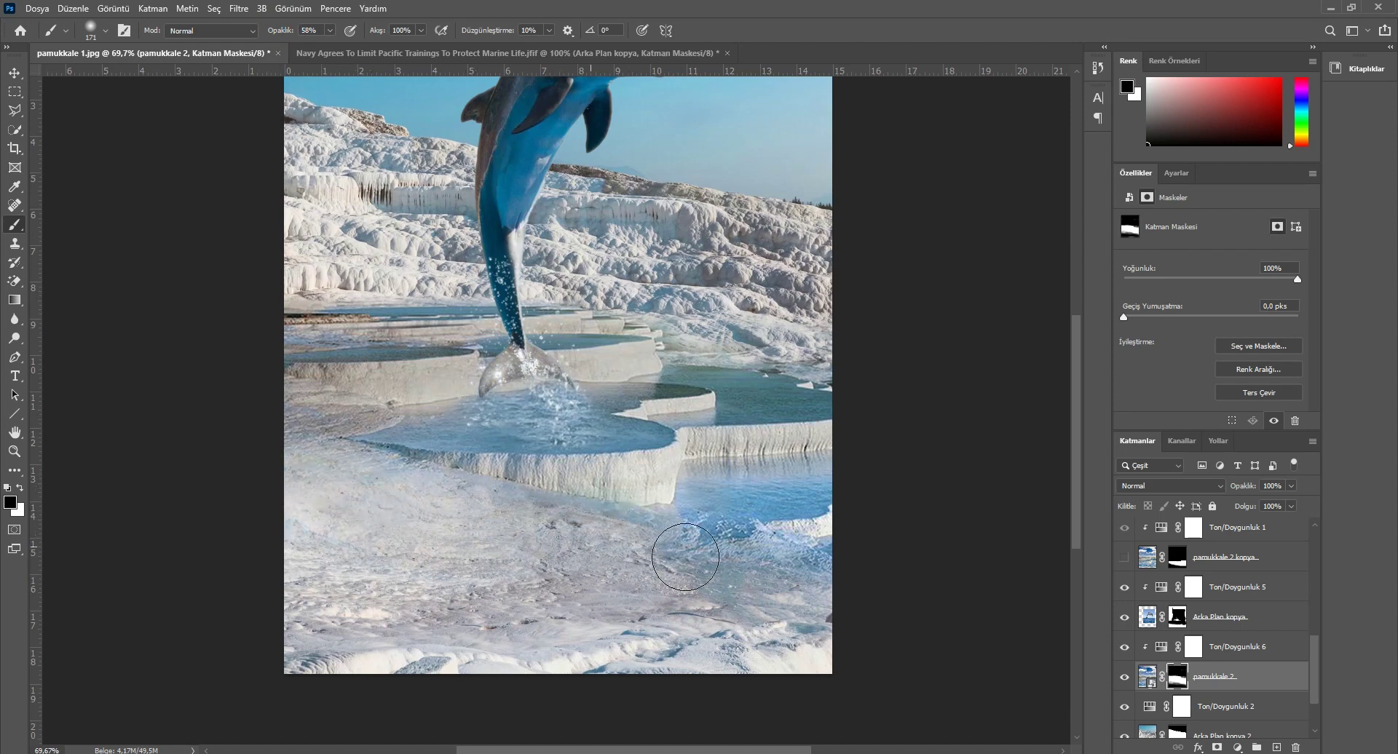
Step: Restore some blue water with white, then paint black at 29% to pale the lower-left terrace
click(19, 489)
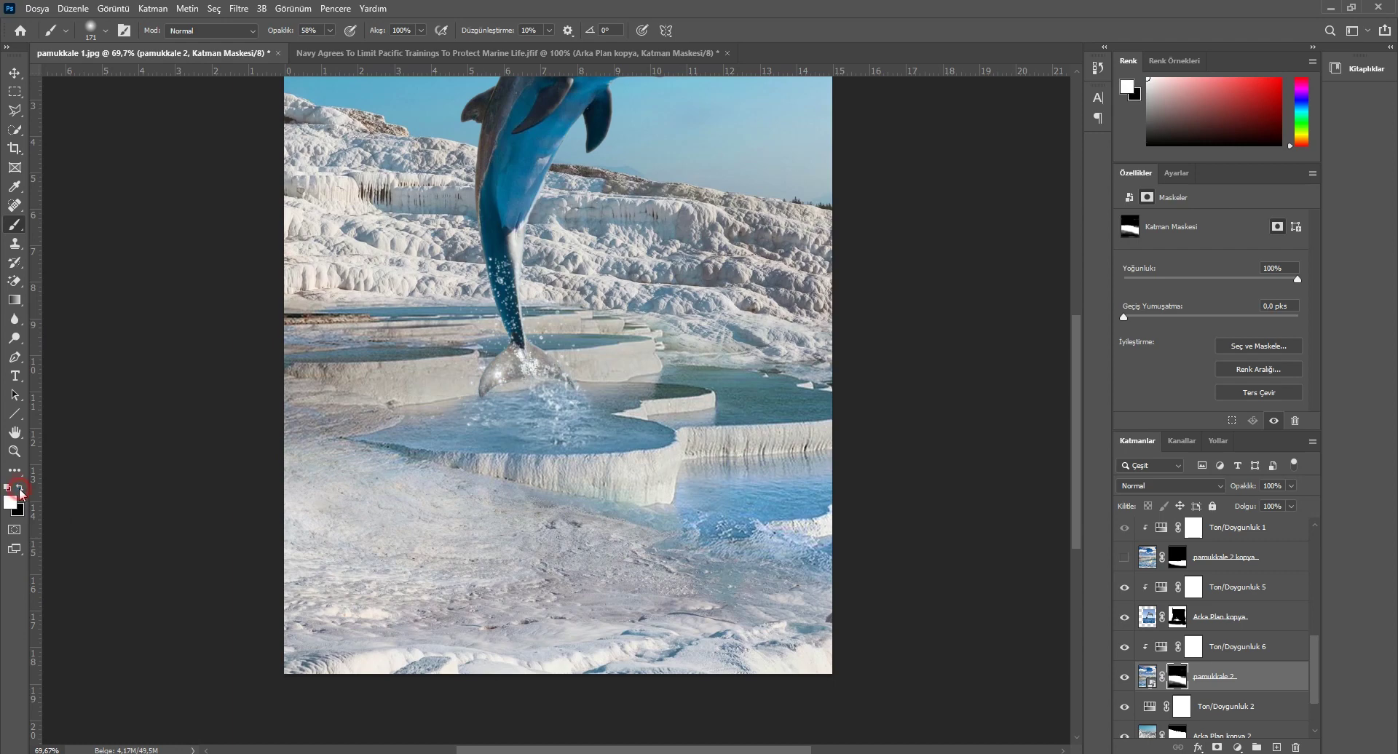
mouse_move(349, 495)
mouse_down()
mouse_move(599, 476)
mouse_move(349, 561)
mouse_up()
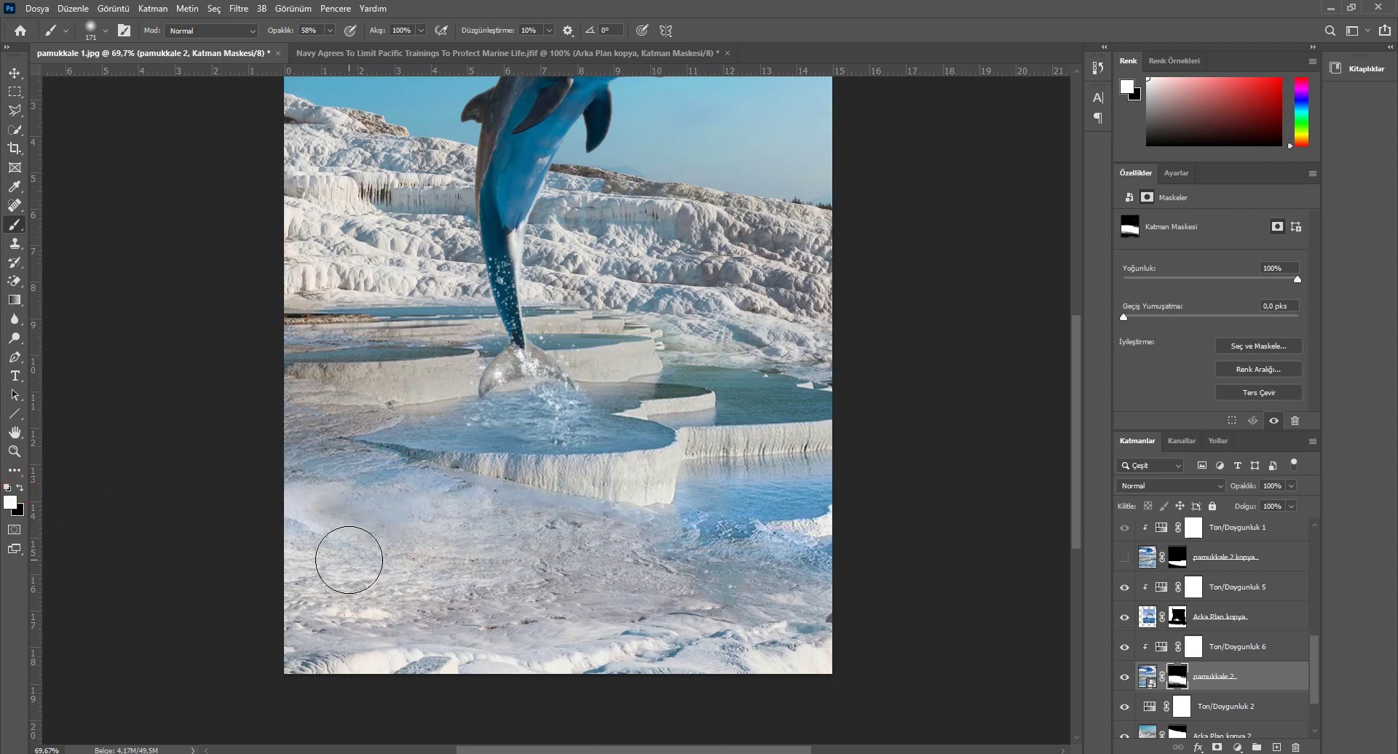
click(18, 489)
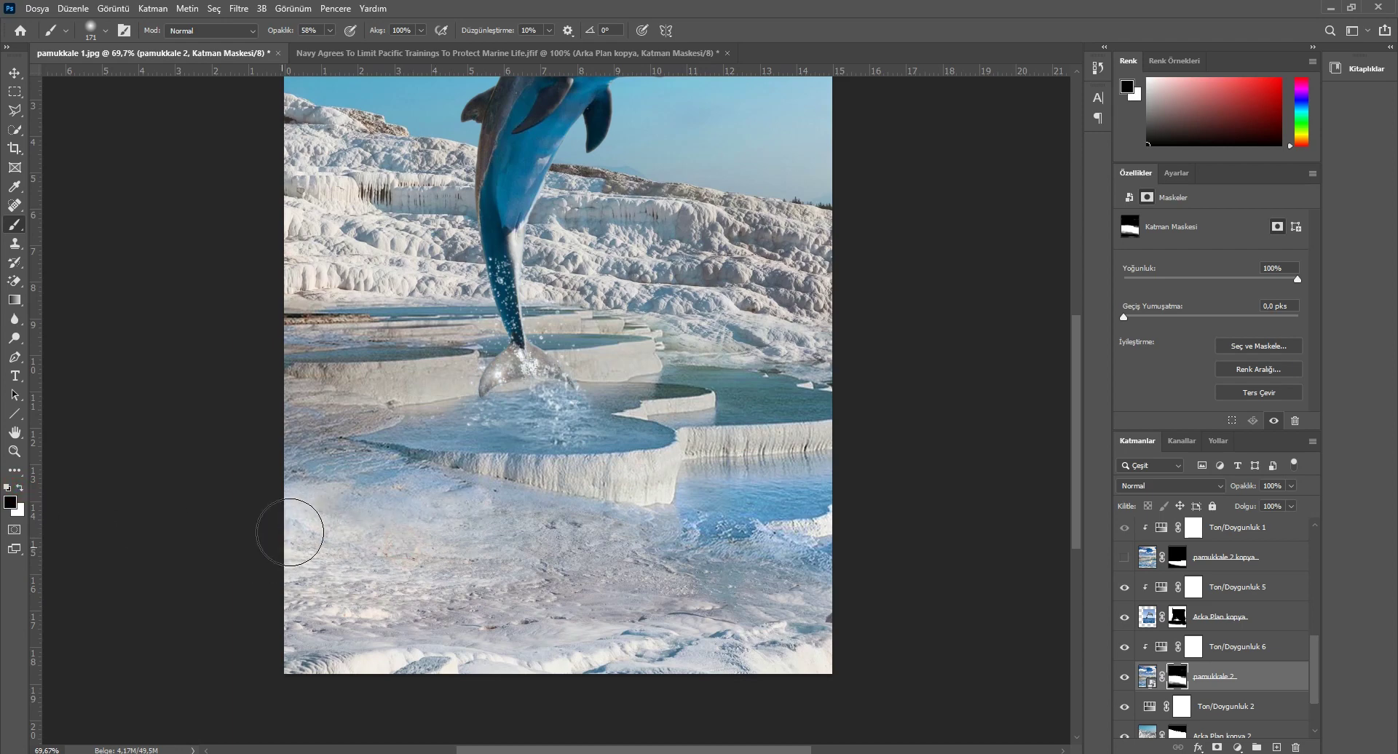
drag(275, 33, 251, 35)
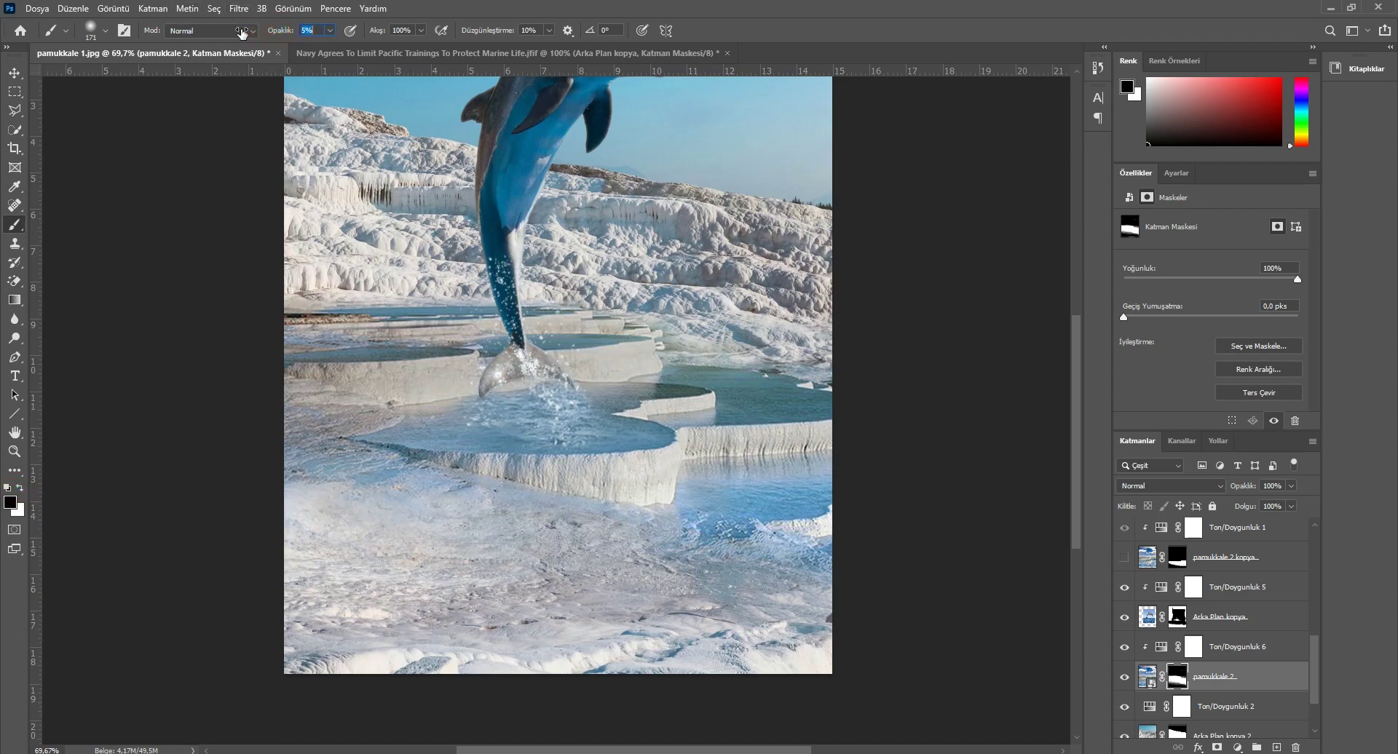
mouse_move(362, 491)
mouse_down()
mouse_move(409, 508)
mouse_move(361, 490)
mouse_move(403, 490)
mouse_move(350, 493)
mouse_move(775, 618)
mouse_up()
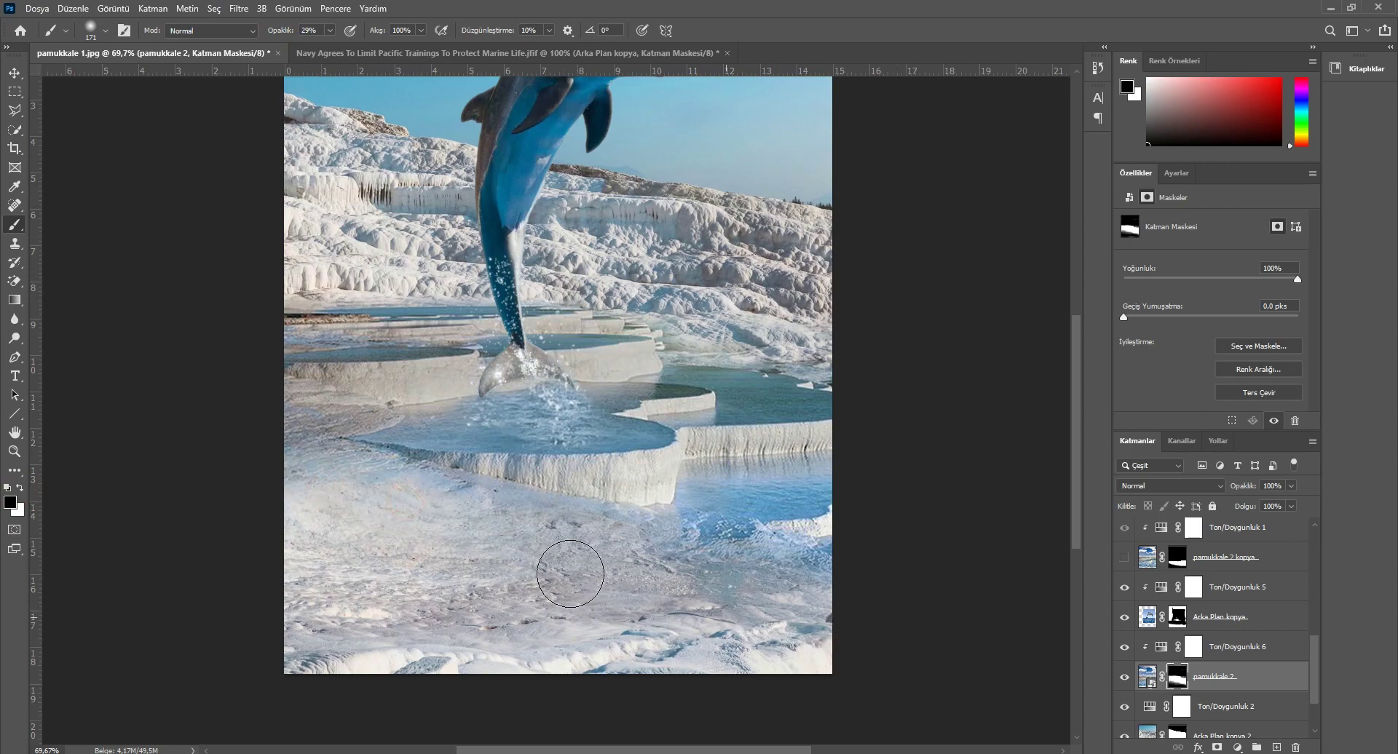
scroll(551, 478, up, 3)
Step: Compare pamukkale 2 on and off, then paint white to reveal more lower-foreground pool water
scroll(527, 474, down, 1)
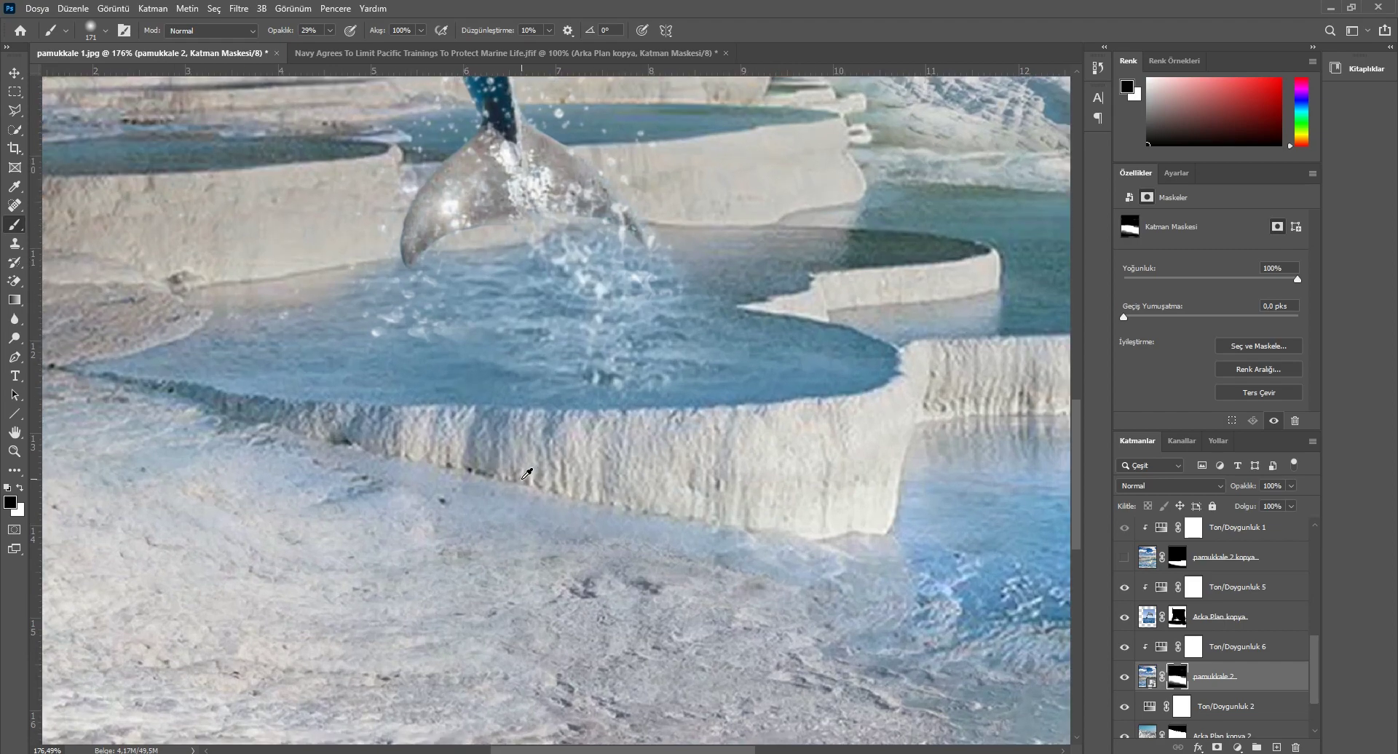
scroll(527, 474, down, 1)
scroll(527, 474, down, 2)
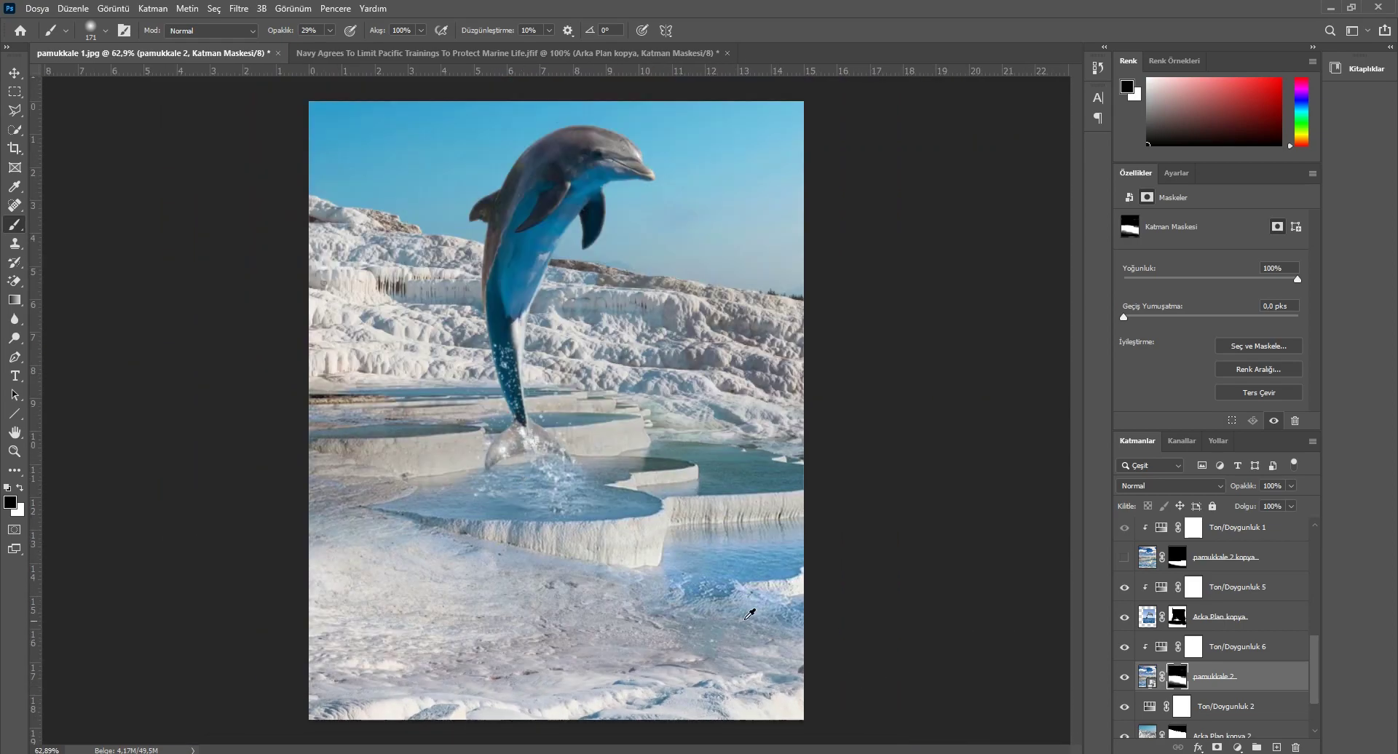
scroll(749, 614, up, 3)
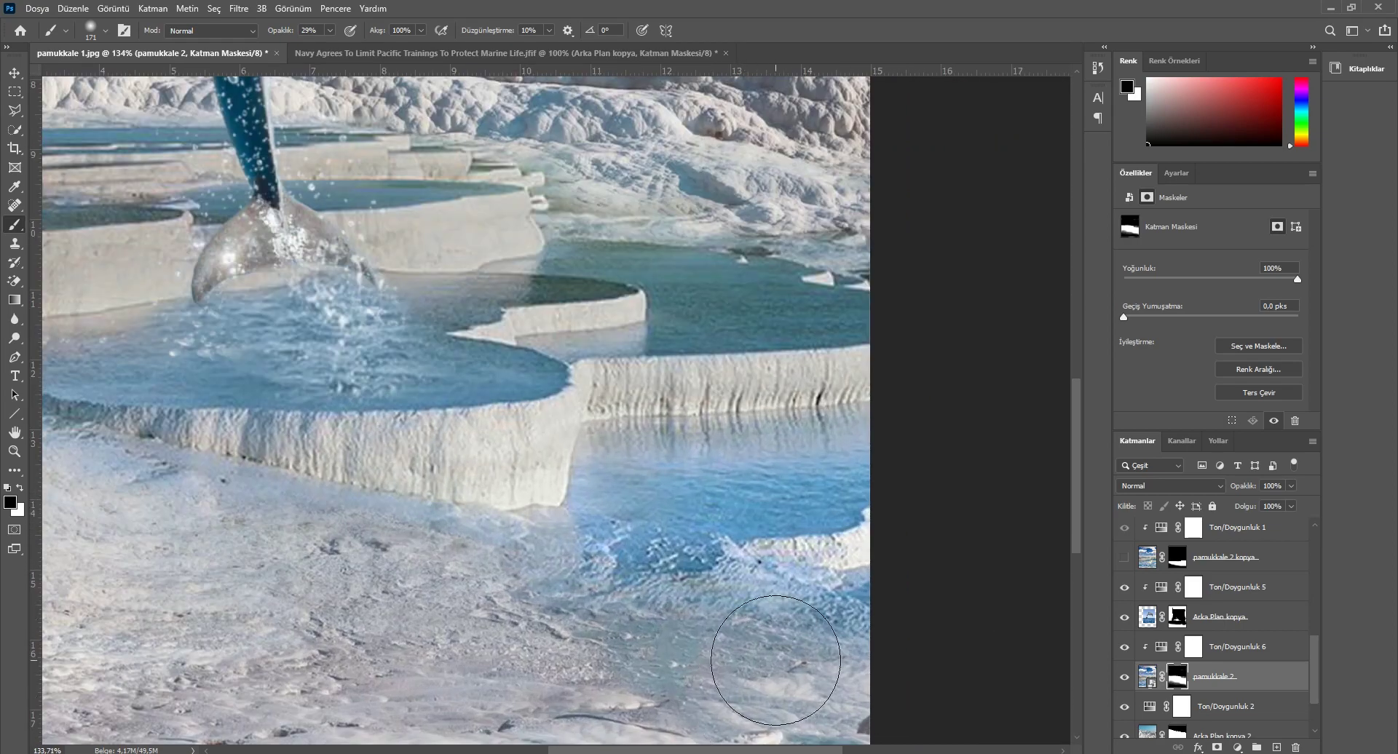
click(1125, 677)
click(1124, 677)
click(20, 488)
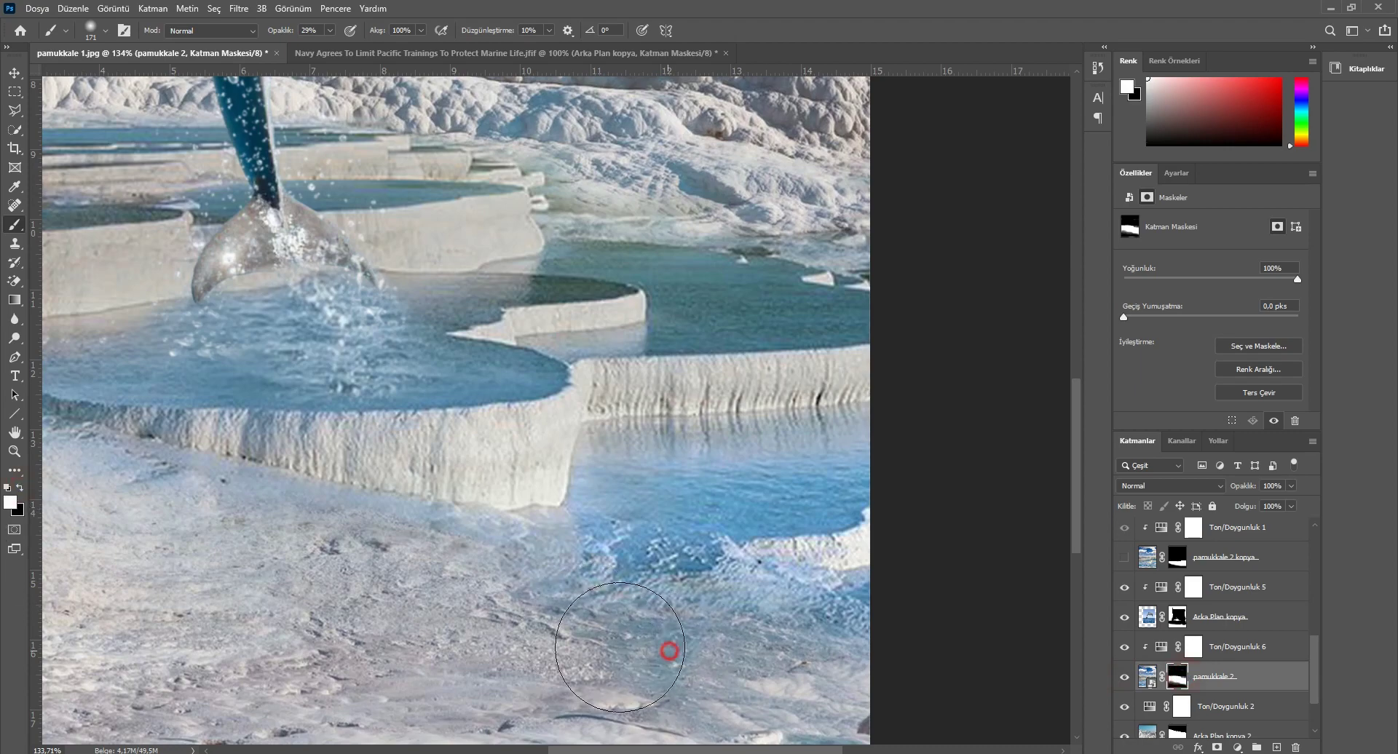
mouse_move(881, 643)
mouse_down()
mouse_move(499, 624)
mouse_move(894, 690)
mouse_up()
scroll(750, 666, down, 2)
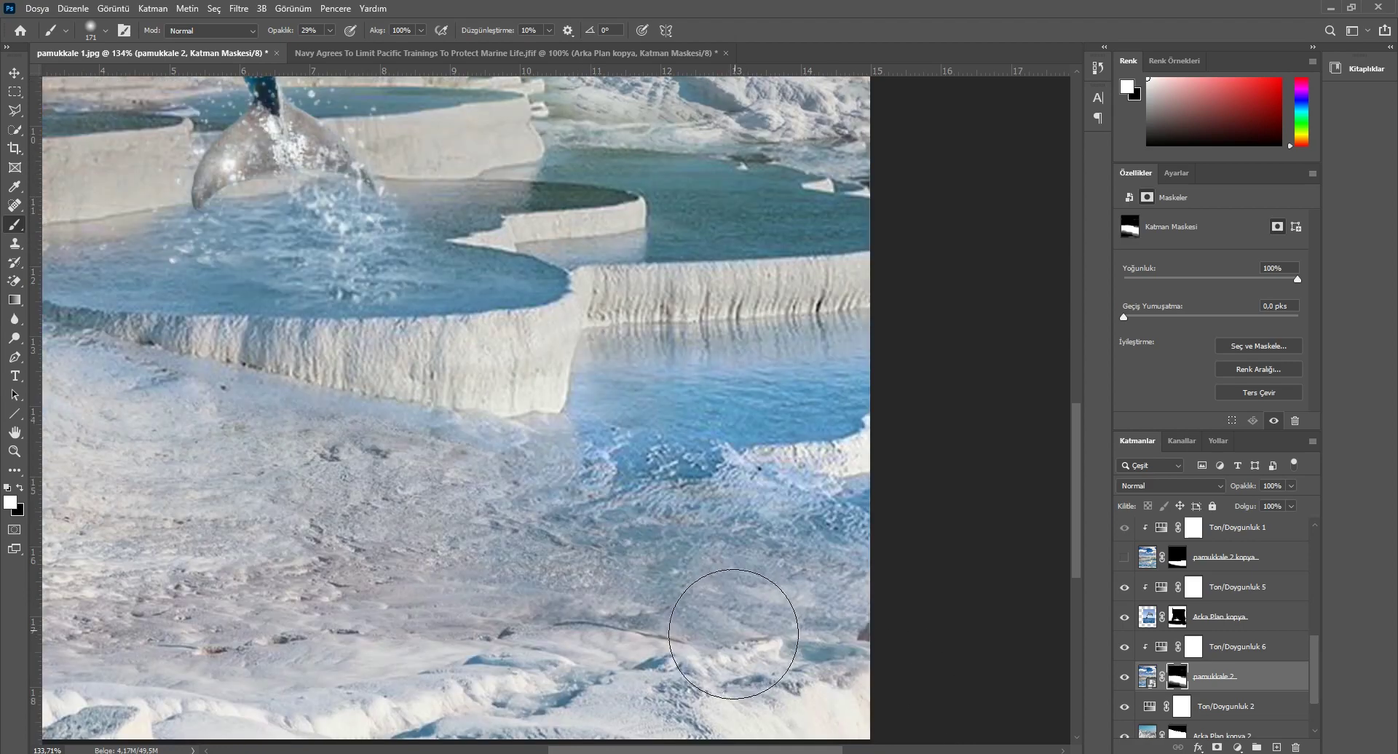
scroll(735, 626, down, 2)
drag(835, 596, 520, 466)
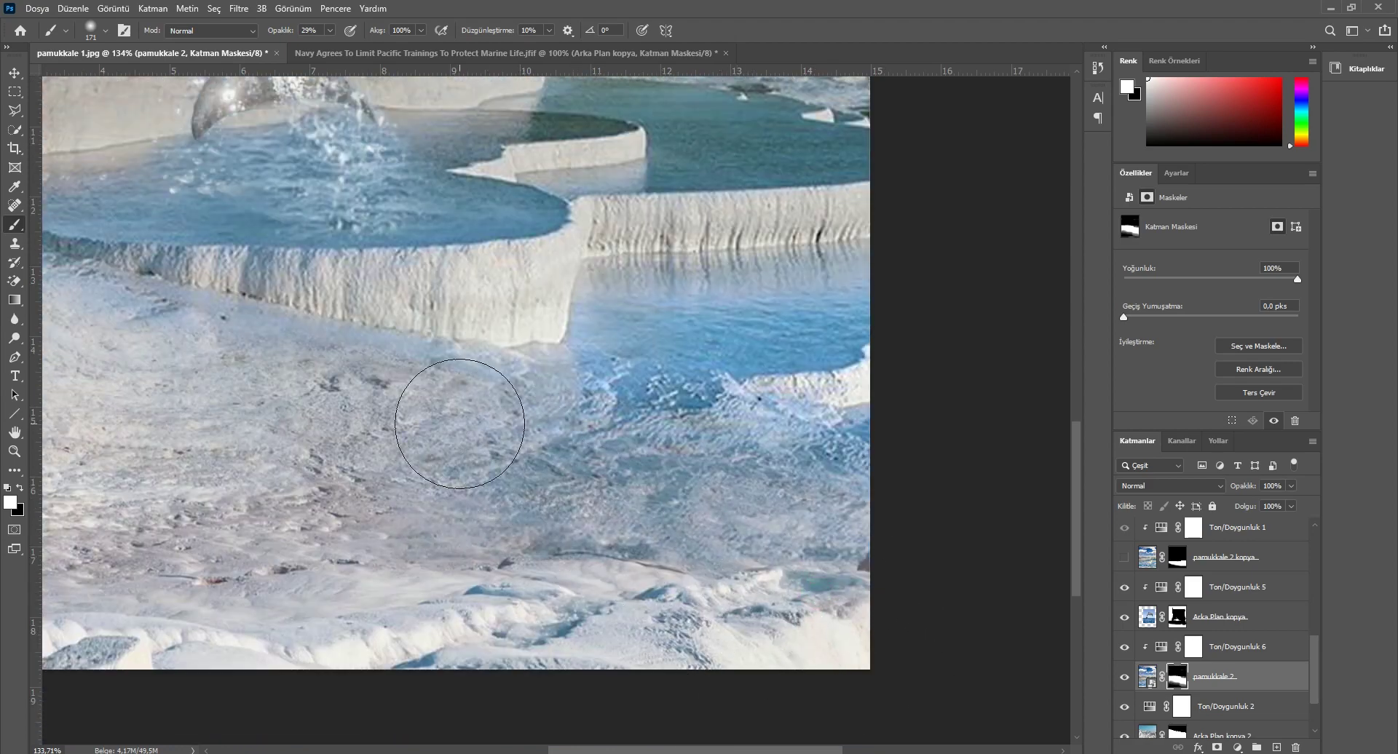
Step: Recheck pamukkale 2 against the image beneath and touch up the mask around the lower water
alt+scroll(684, 510, down, 2)
alt+scroll(773, 517, down, 2)
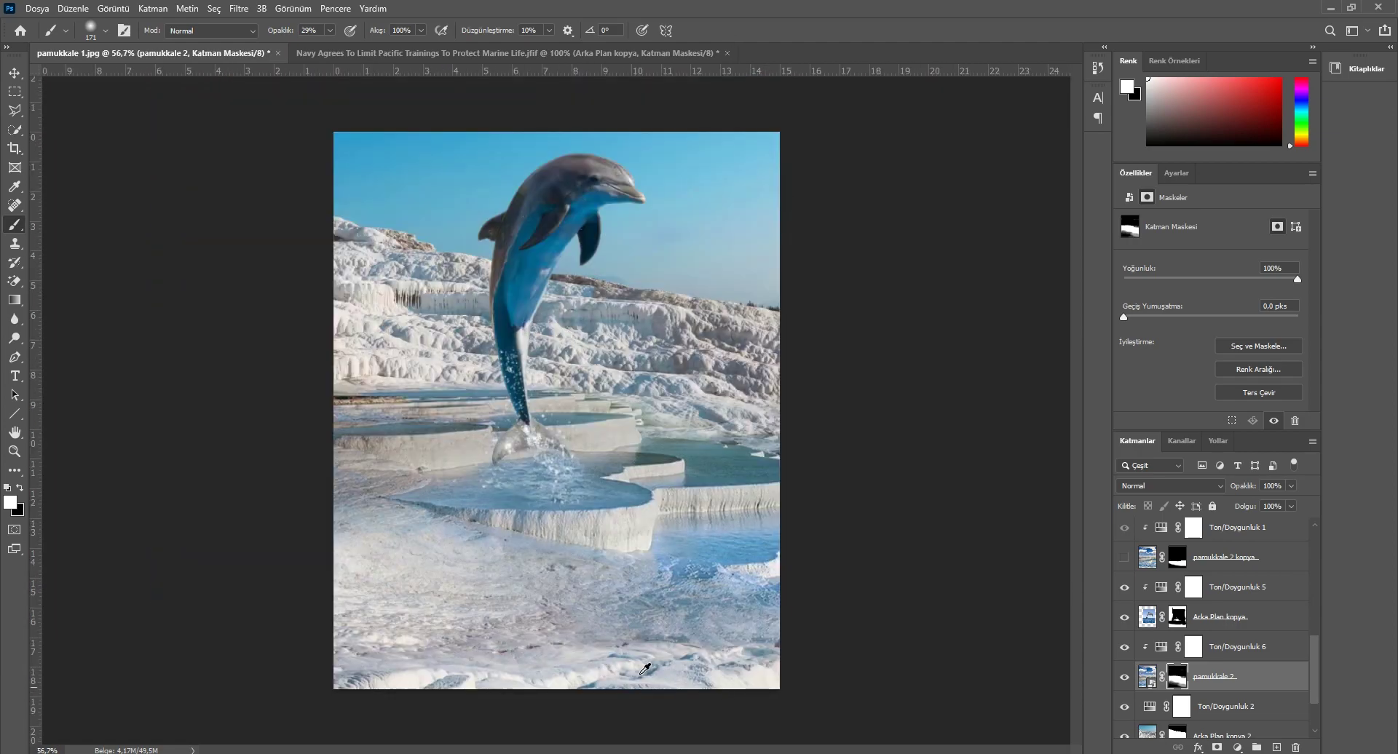
alt+scroll(644, 668, up, 3)
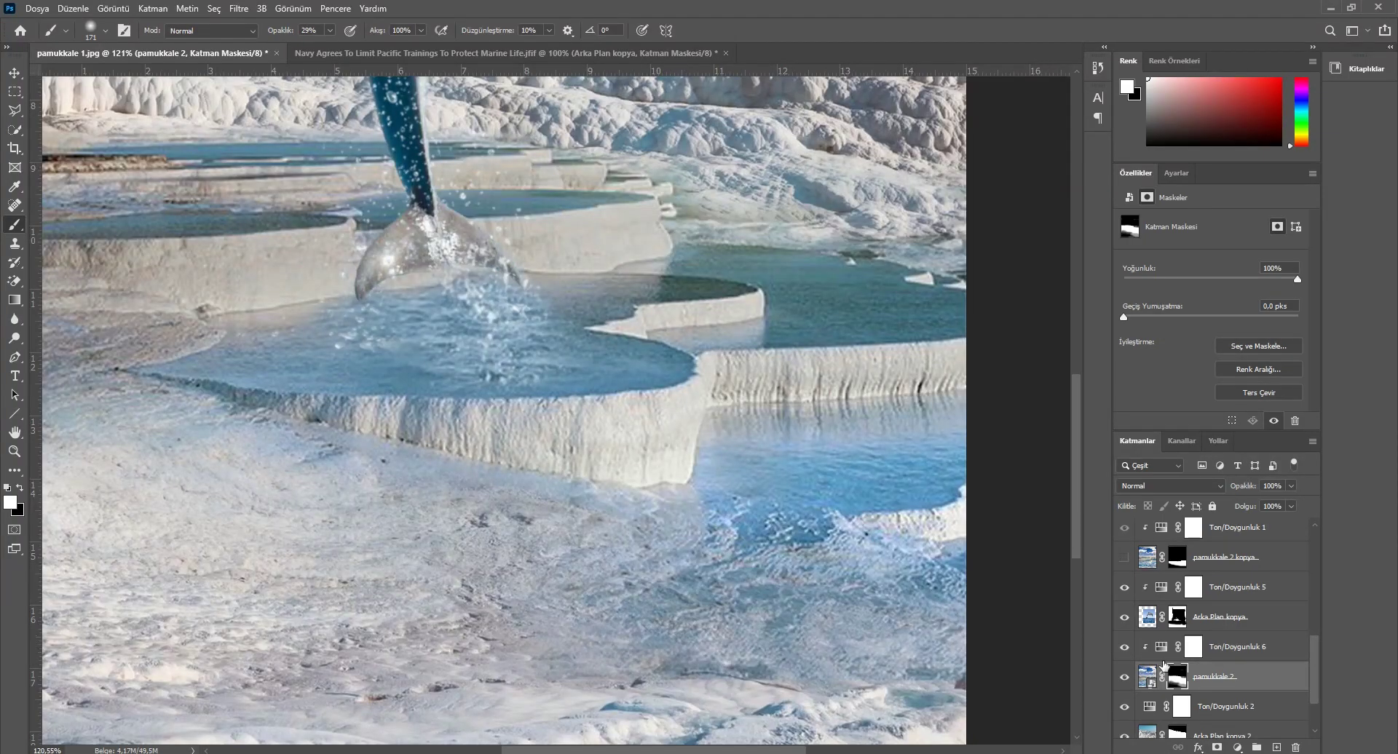
click(1125, 676)
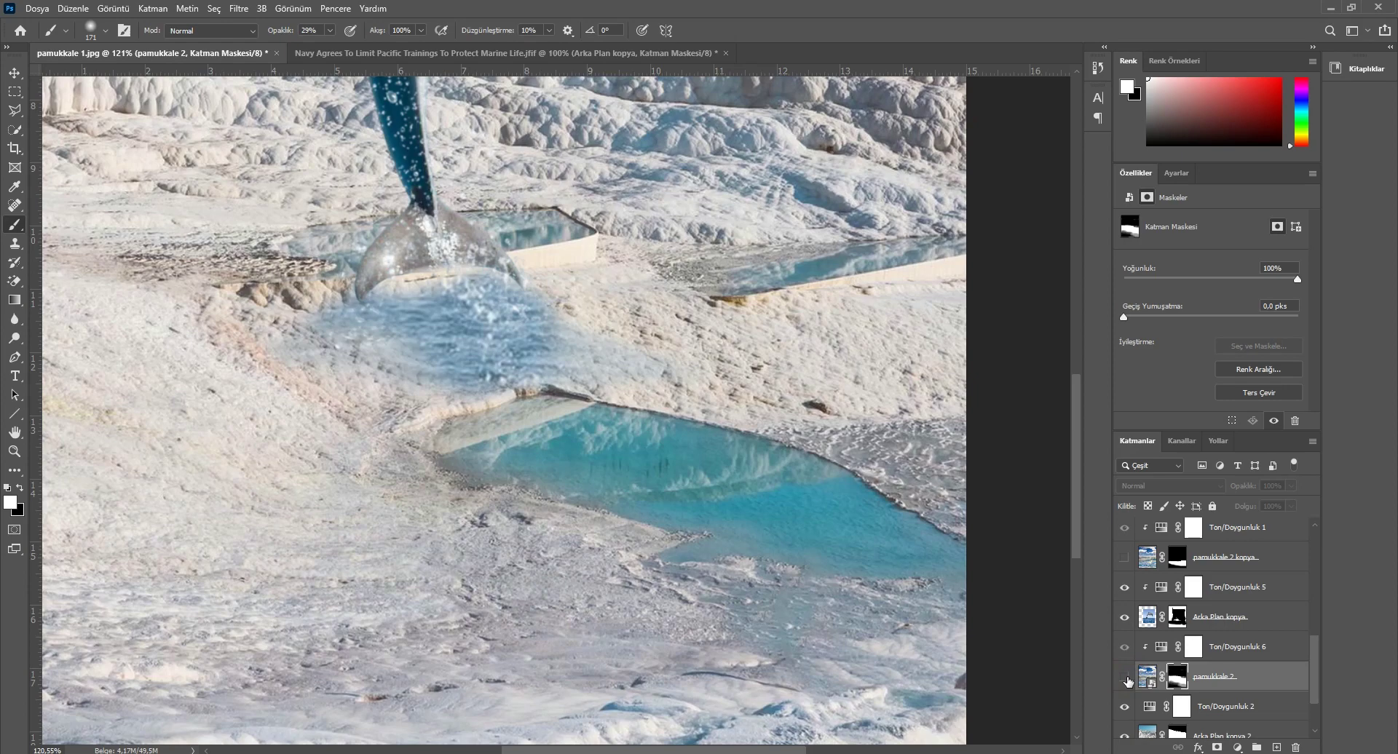
click(1125, 678)
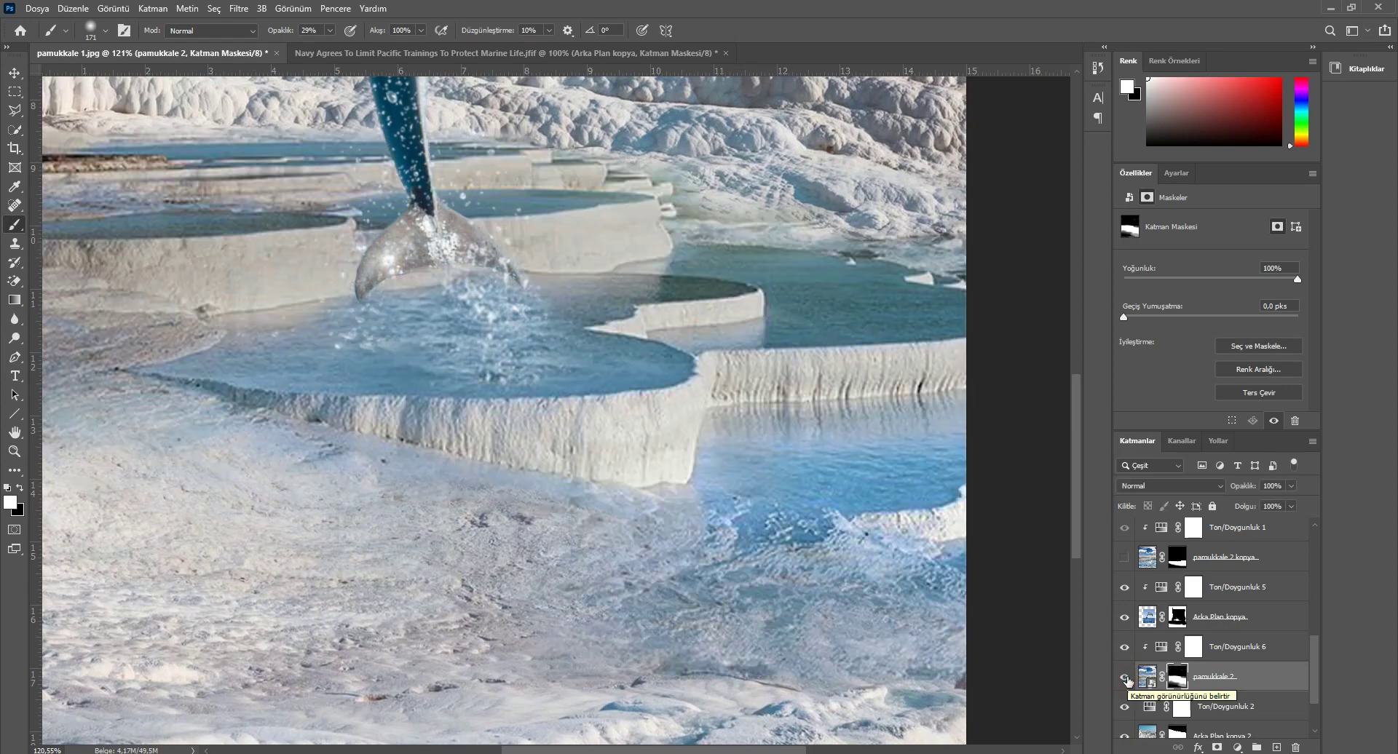
click(1126, 678)
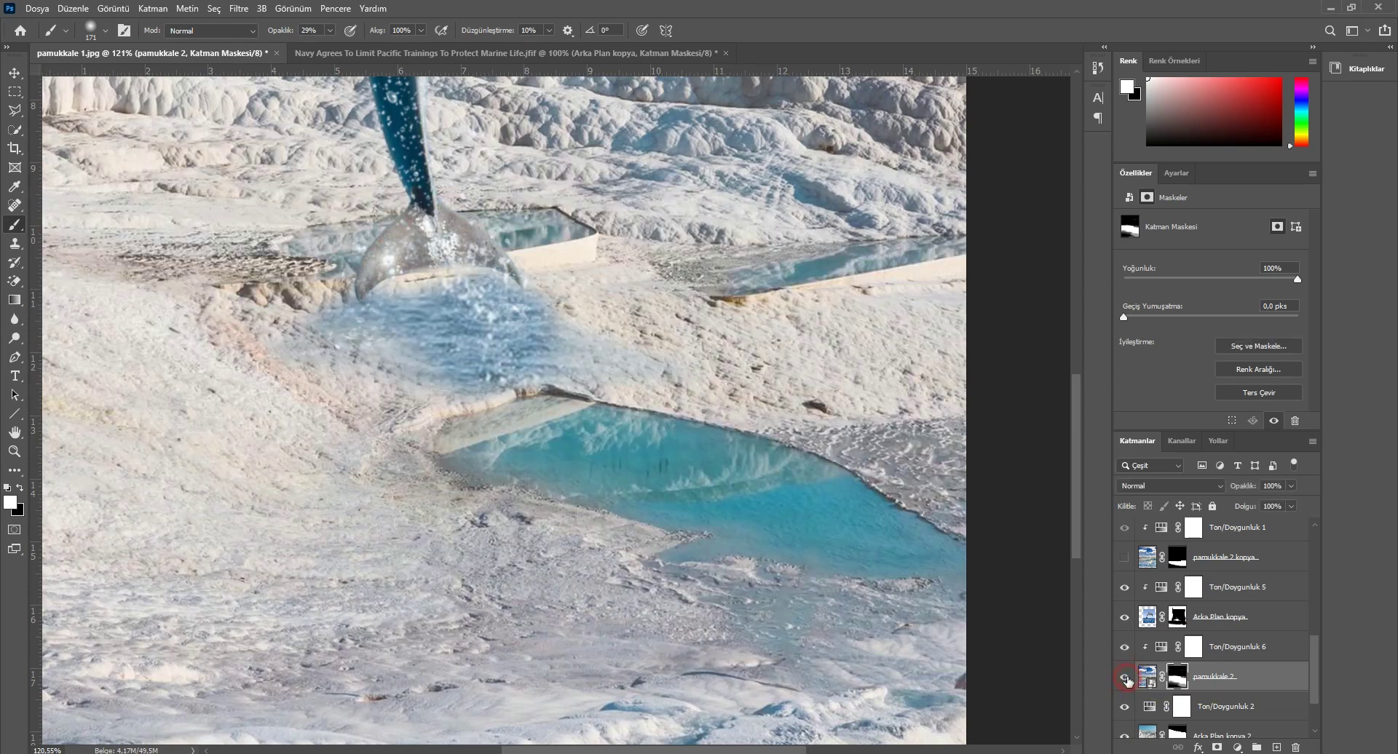
click(1125, 676)
mouse_move(610, 581)
mouse_down()
mouse_move(586, 587)
mouse_move(764, 655)
mouse_move(889, 593)
mouse_move(770, 560)
mouse_move(695, 569)
mouse_move(857, 584)
mouse_move(981, 575)
mouse_move(923, 568)
mouse_up()
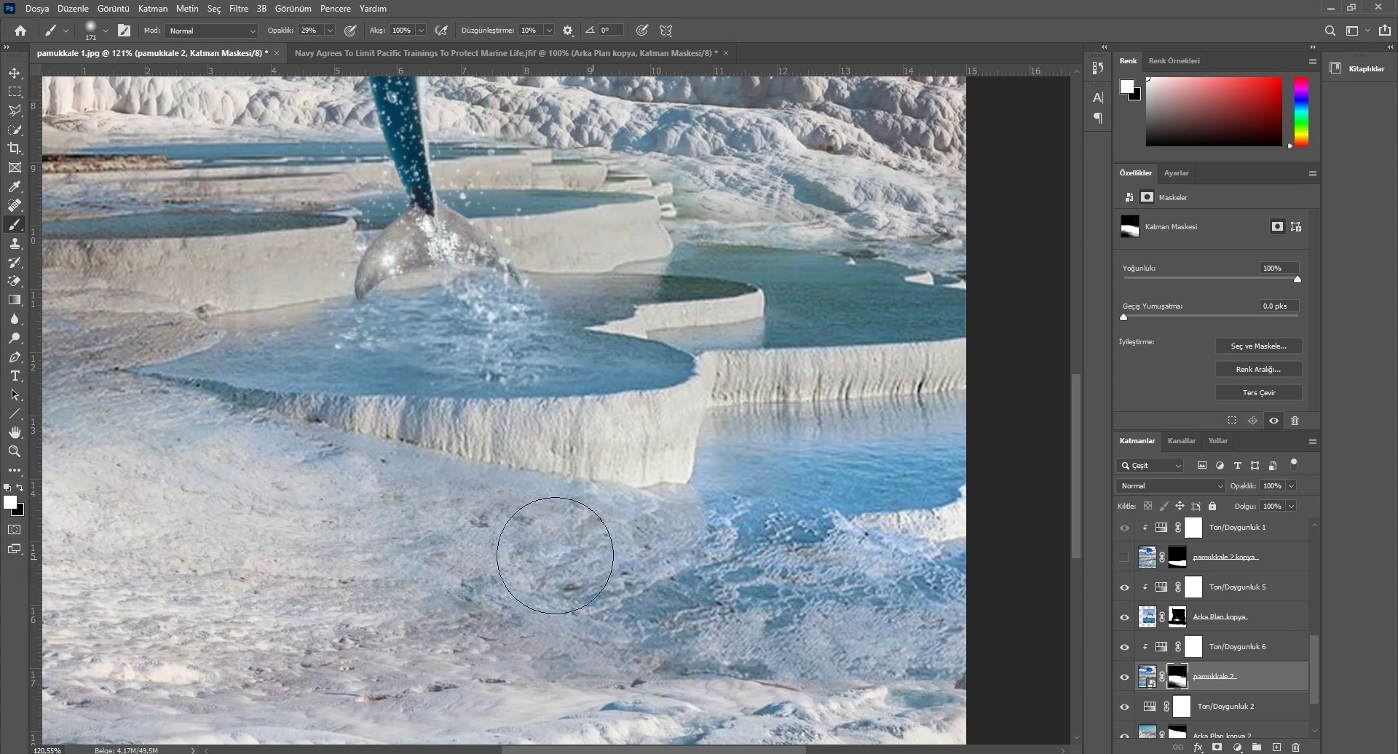
Step: At 19% brush opacity, soften the lower-left snowy foreground on the mask
scroll(515, 556, down, 2)
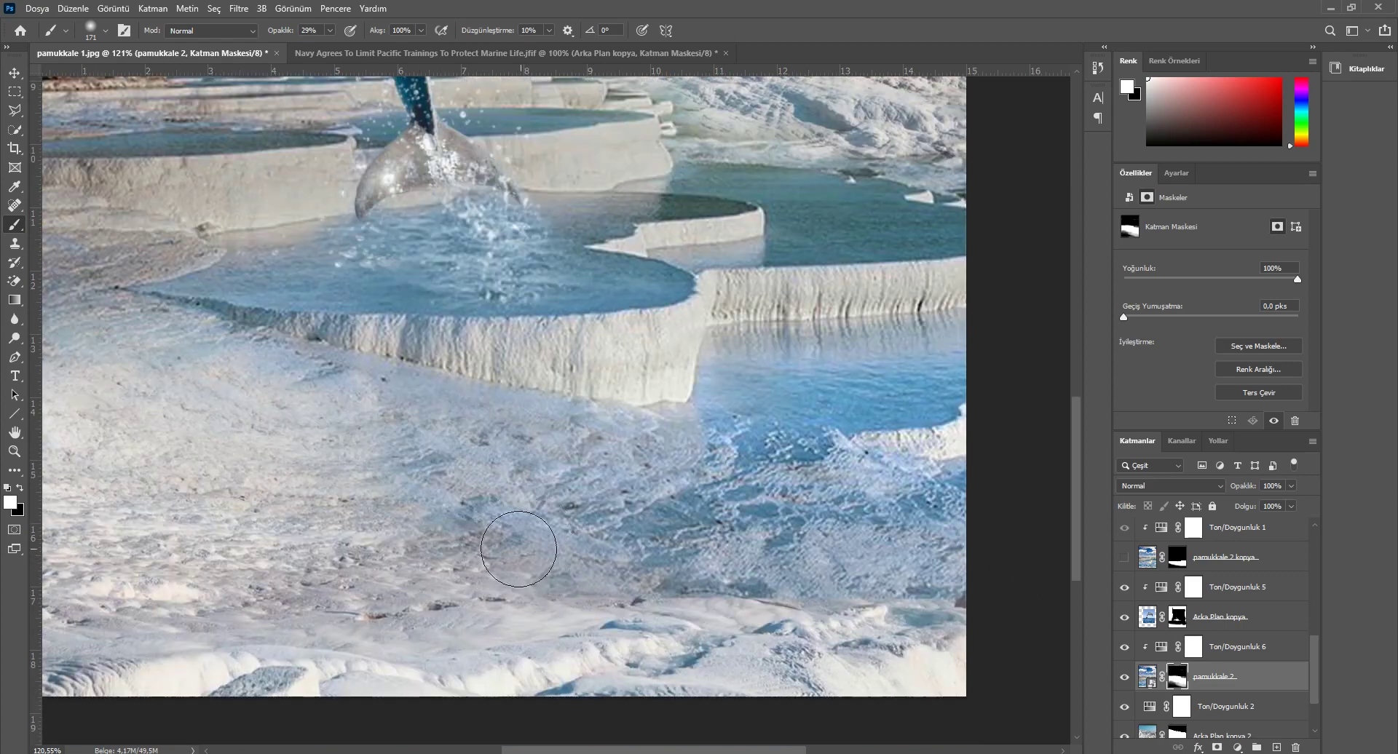
scroll(517, 550, down, 3)
drag(275, 35, 268, 35)
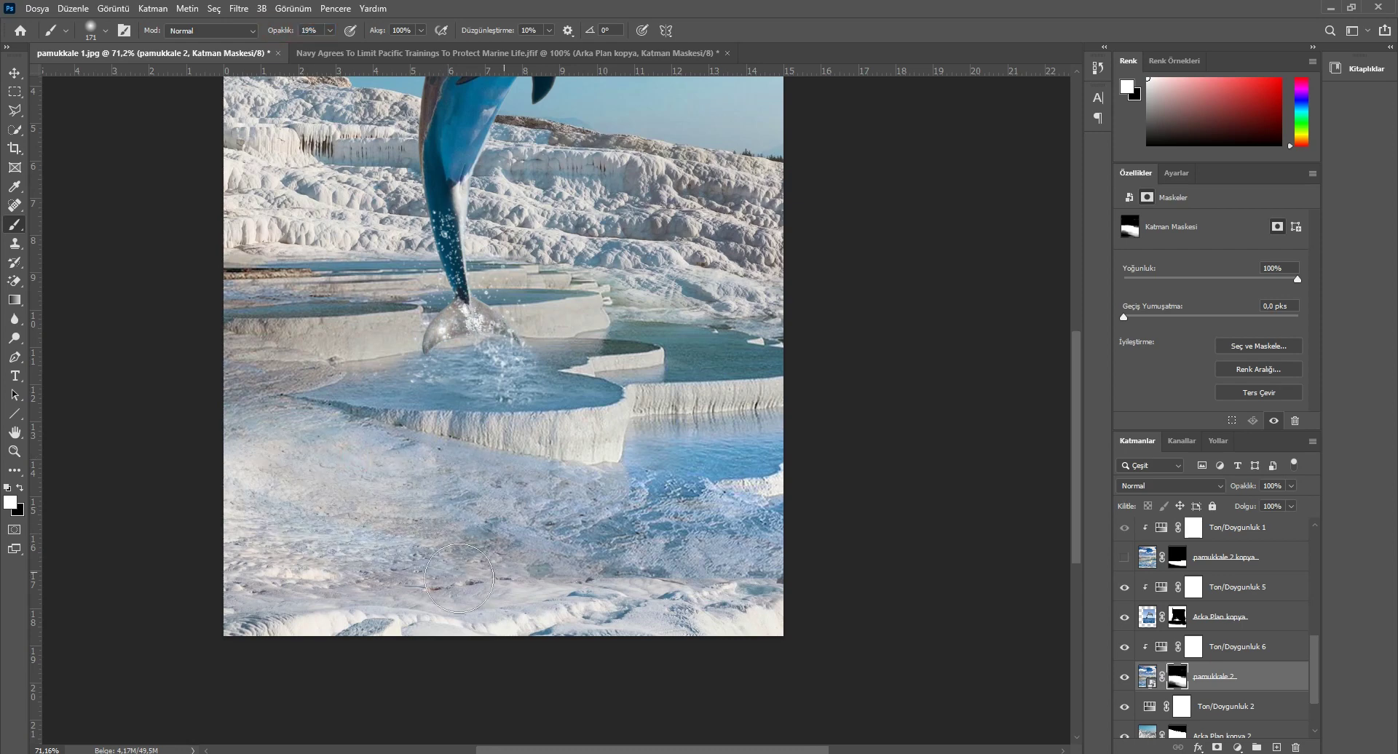
drag(228, 468, 848, 538)
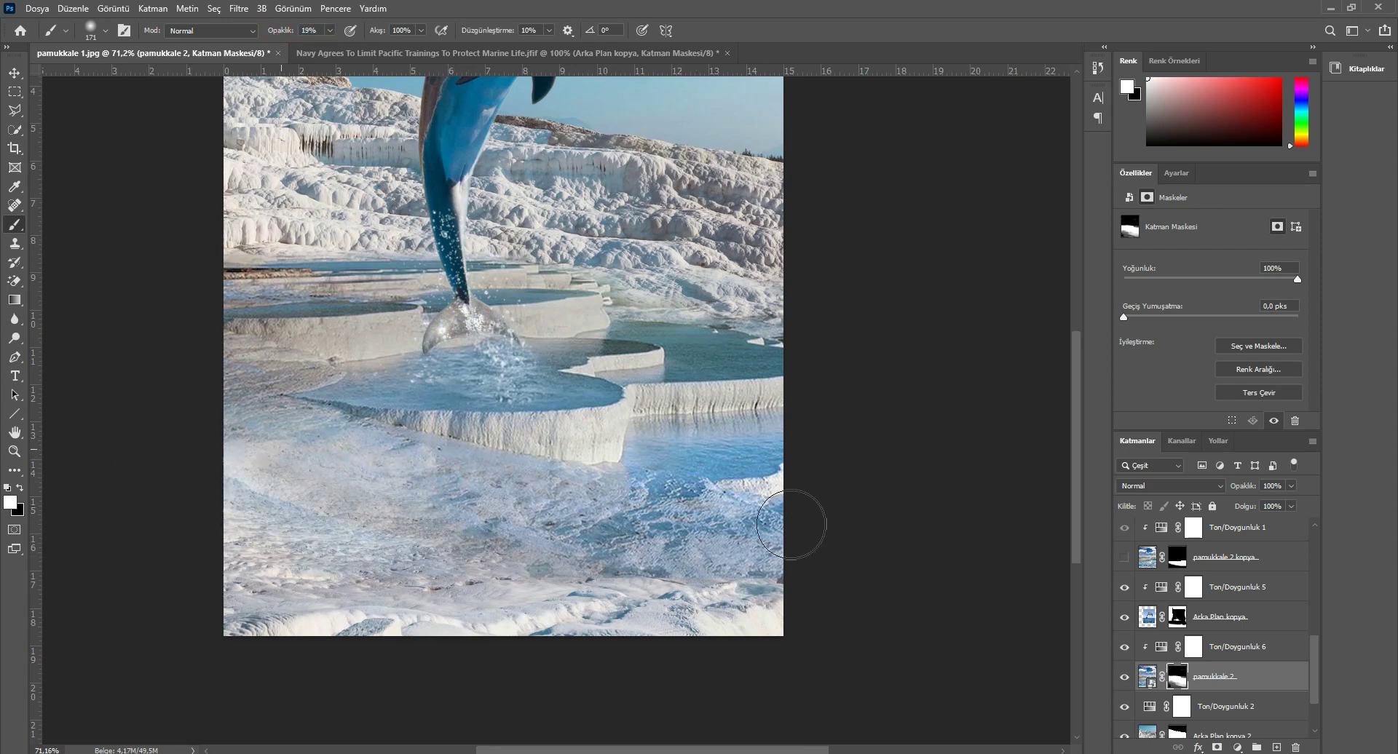
Step: Crop off the bottom strip of the image by raising the lower crop edge
click(14, 148)
drag(510, 638, 515, 612)
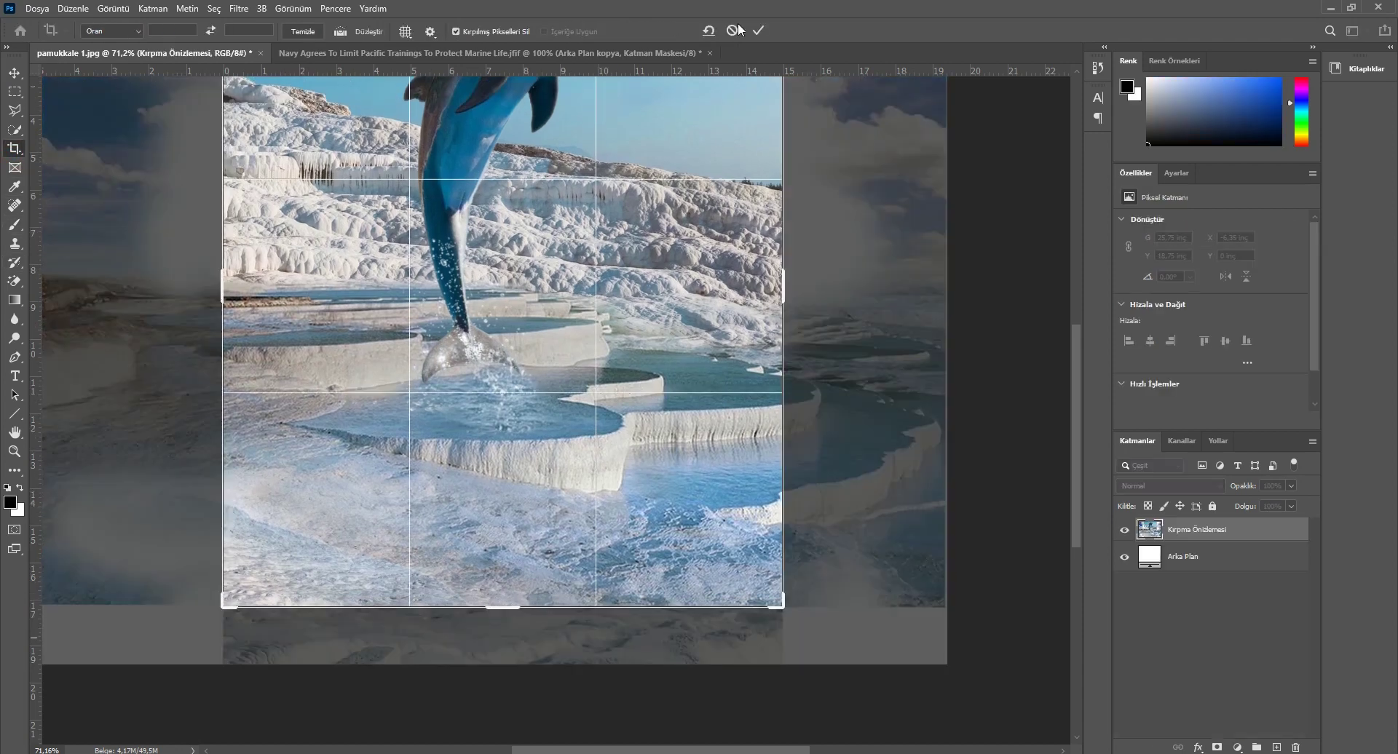
click(760, 31)
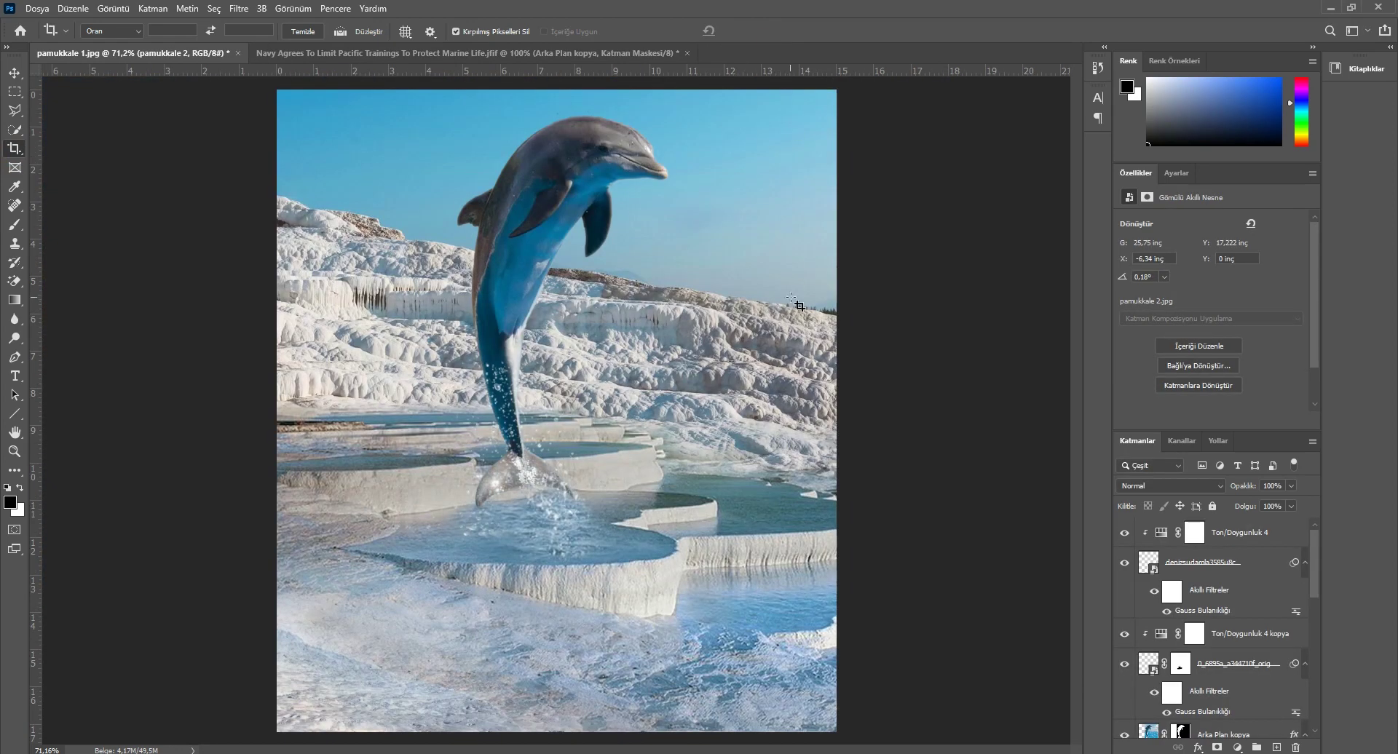
scroll(790, 307, down, 3)
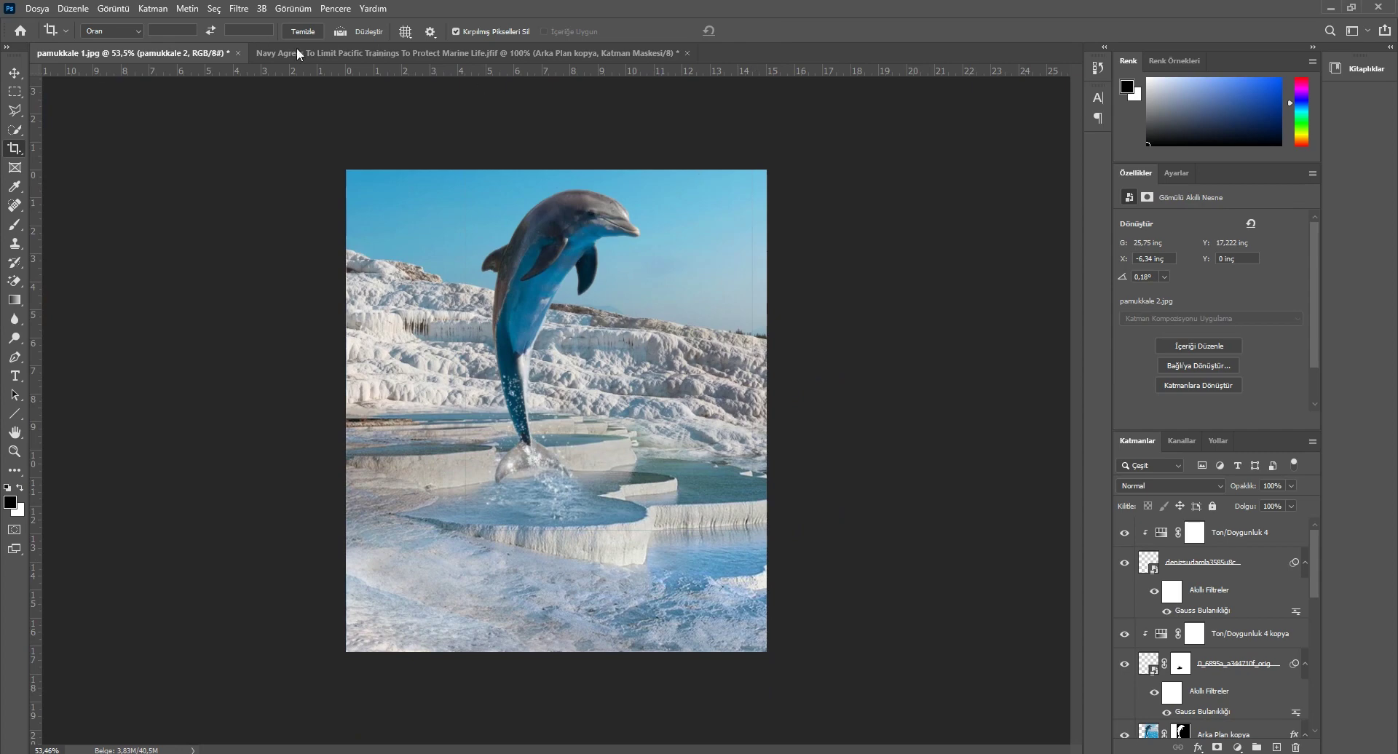
click(13, 73)
Step: Target the Arka Plan kopya mask with a black, hard-edged Sert Kenar brush at 100% opacity
click(598, 227)
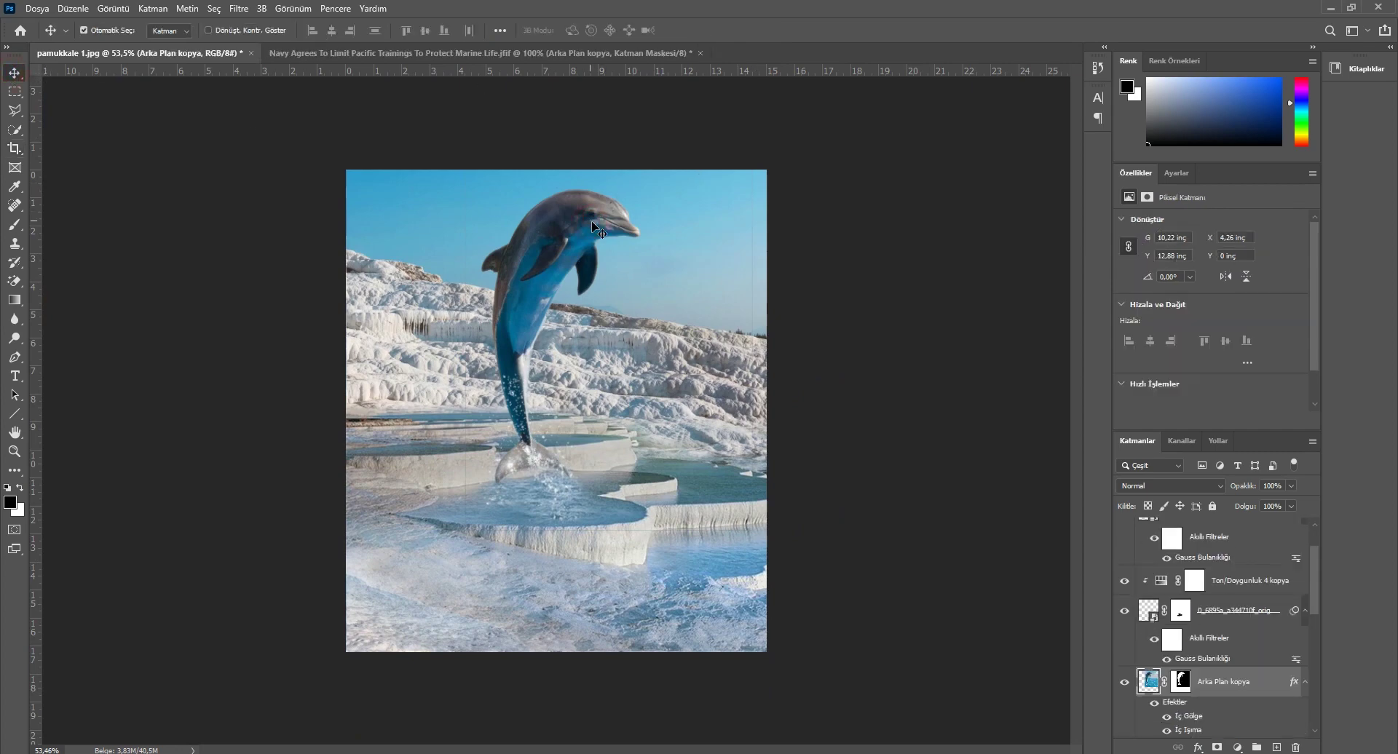
click(1179, 689)
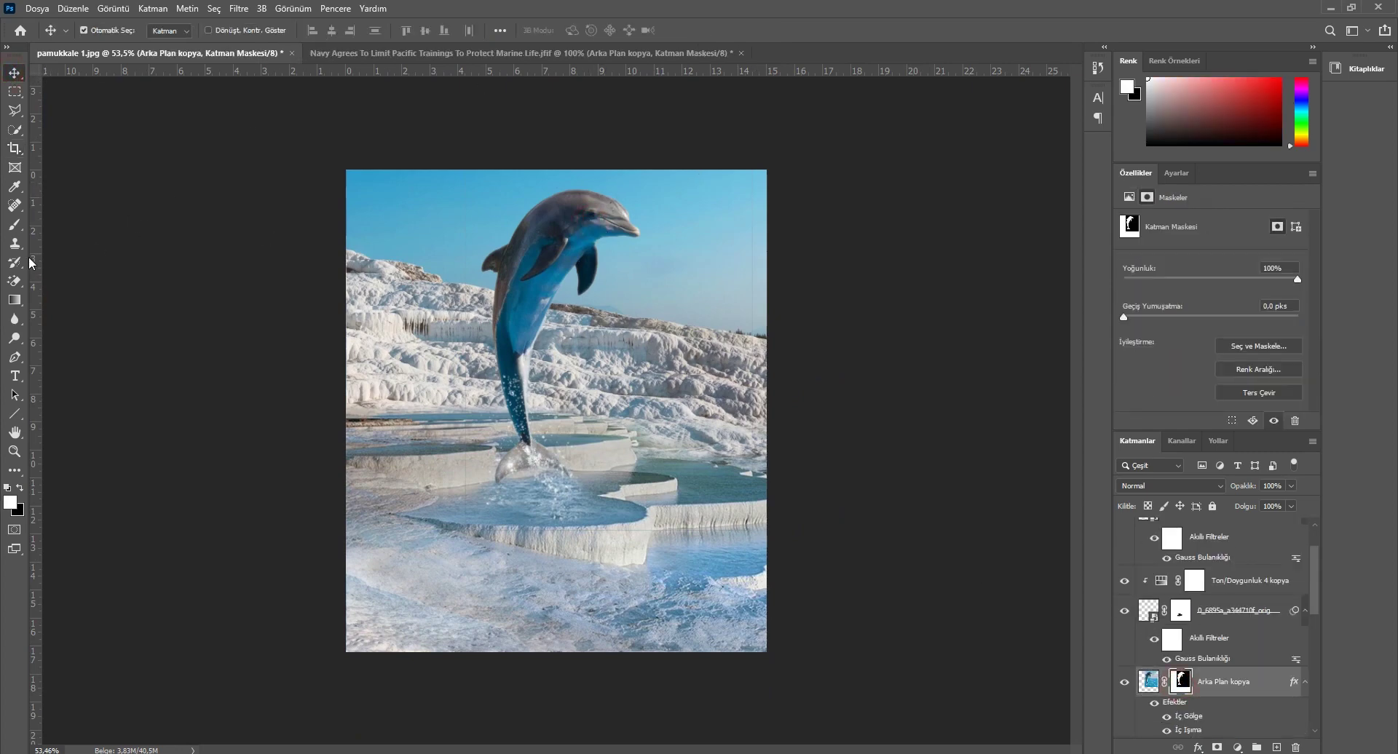
click(15, 224)
click(20, 488)
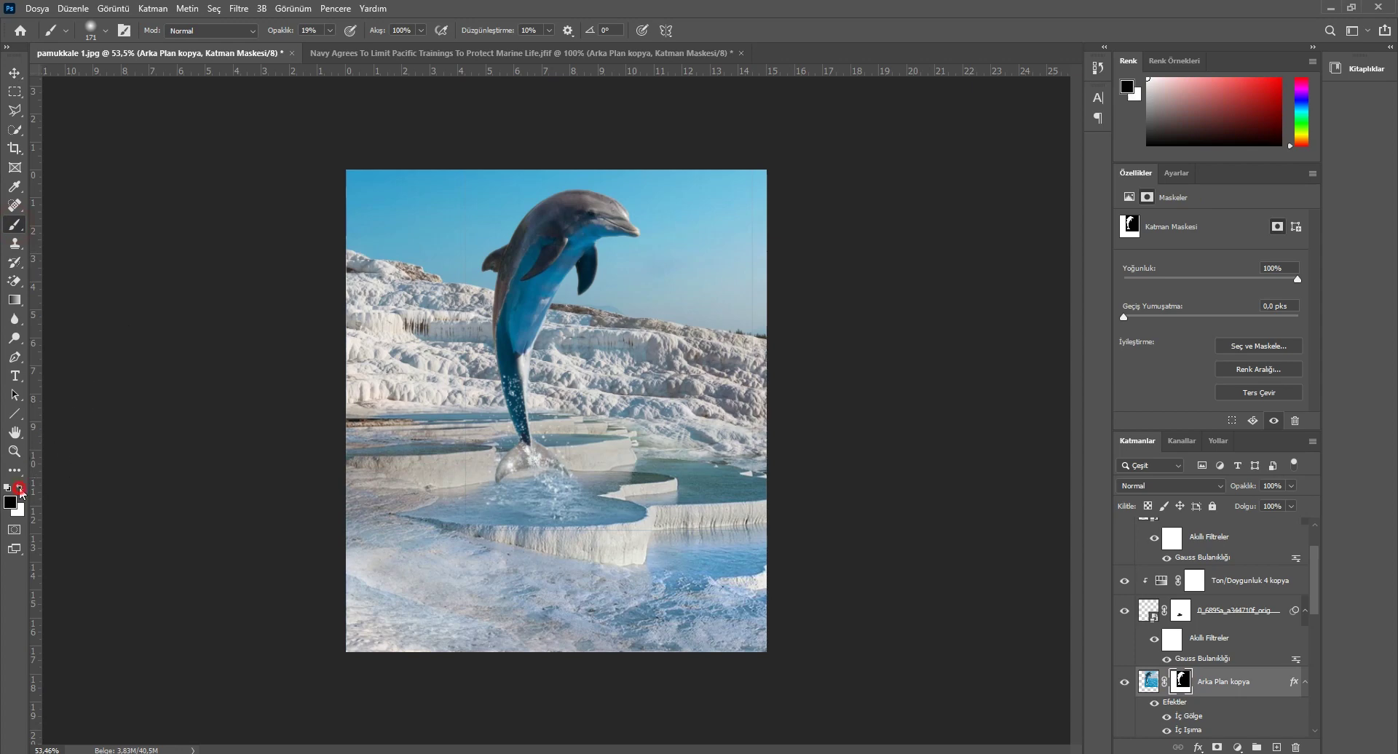
drag(280, 30, 677, 32)
click(95, 28)
click(100, 255)
key(Return)
Step: Paint over part of the Arka Plan kopya mask, then paste the water-droplet image as a new layer
drag(458, 179, 447, 538)
scroll(557, 385, up, 5)
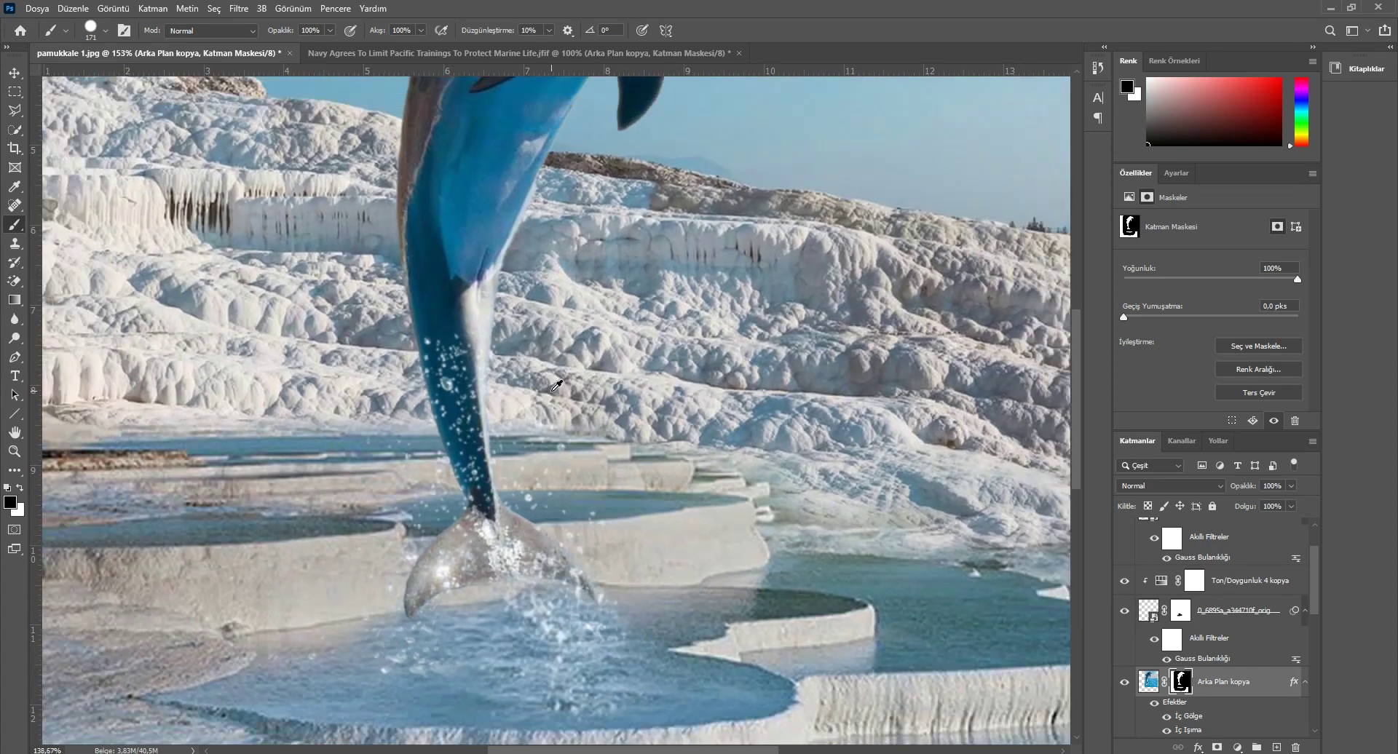
scroll(557, 384, down, 2)
scroll(608, 594, down, 2)
scroll(597, 601, up, 5)
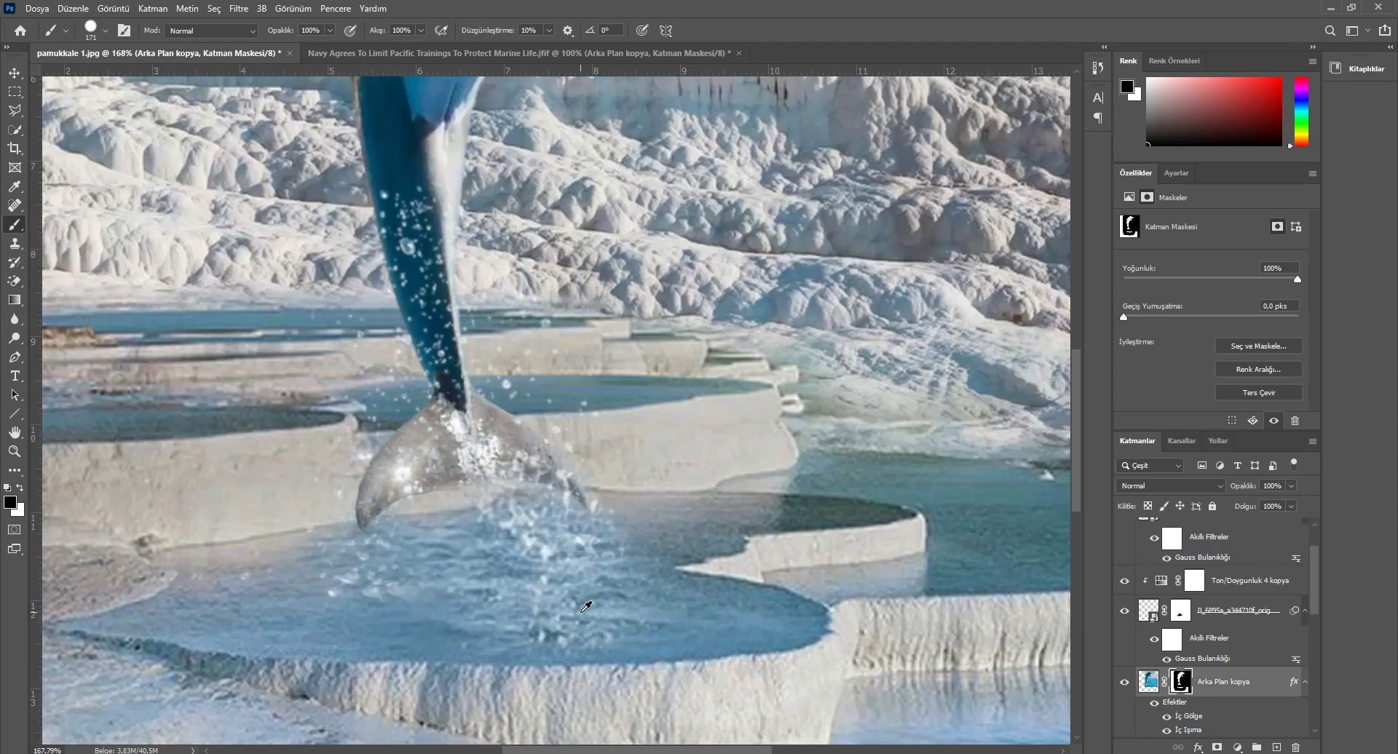
scroll(582, 610, up, 2)
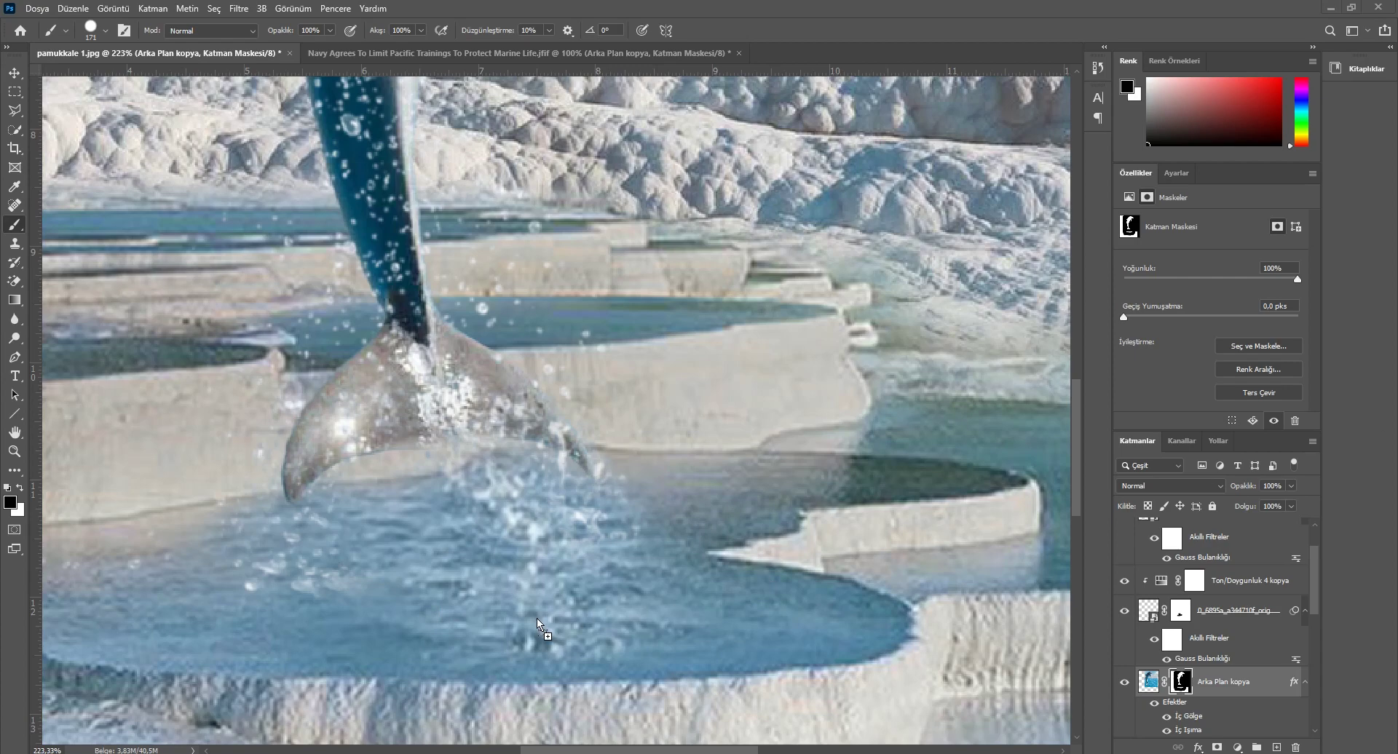
key(ctrl+v)
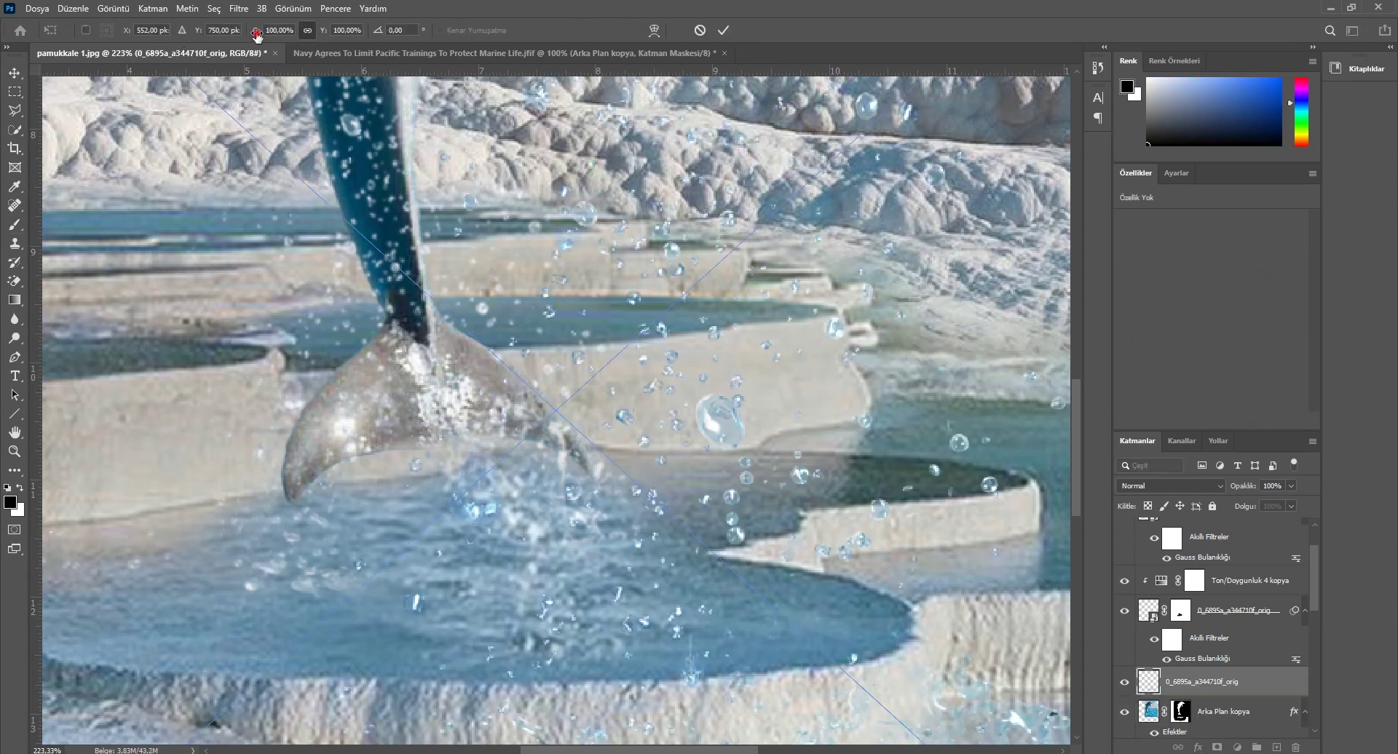
Step: Scale the droplet layer to about 41.5% and place it over the tail splash
drag(257, 36, 211, 34)
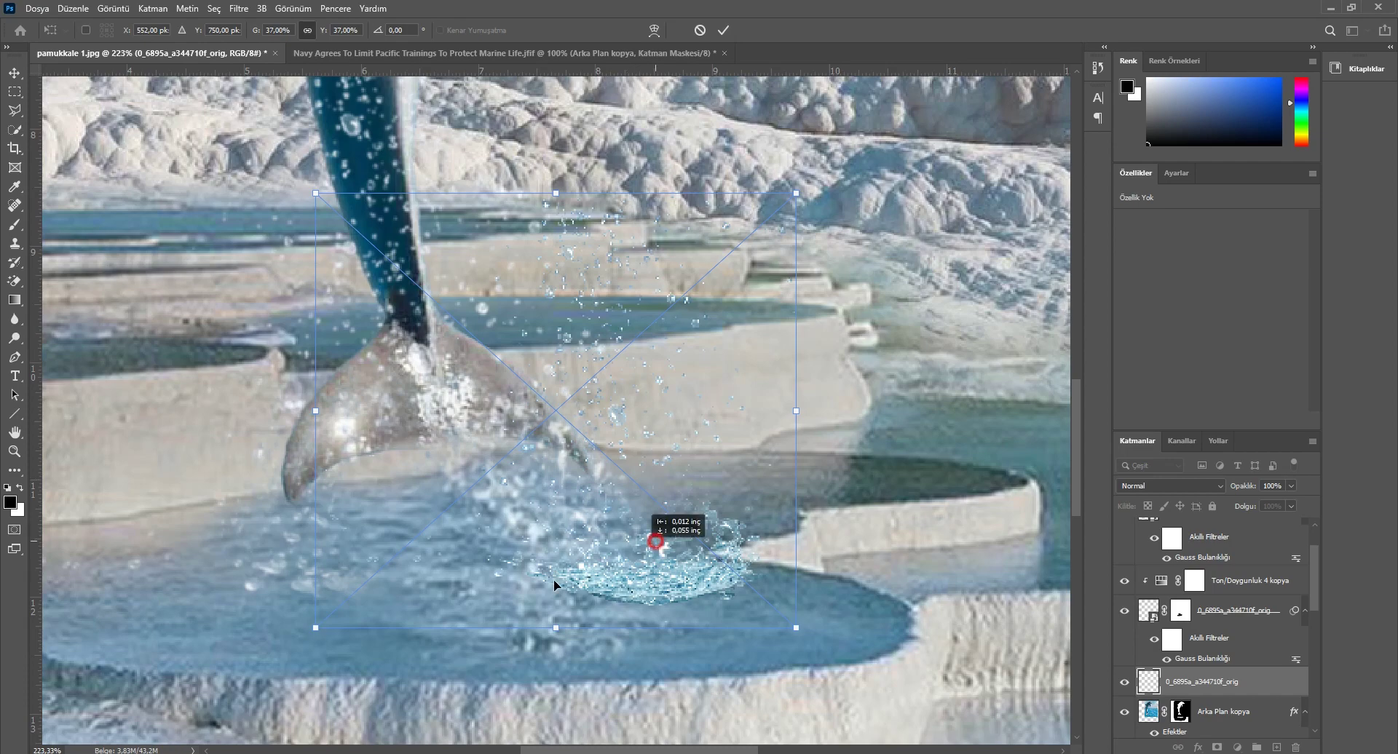
drag(584, 574, 442, 606)
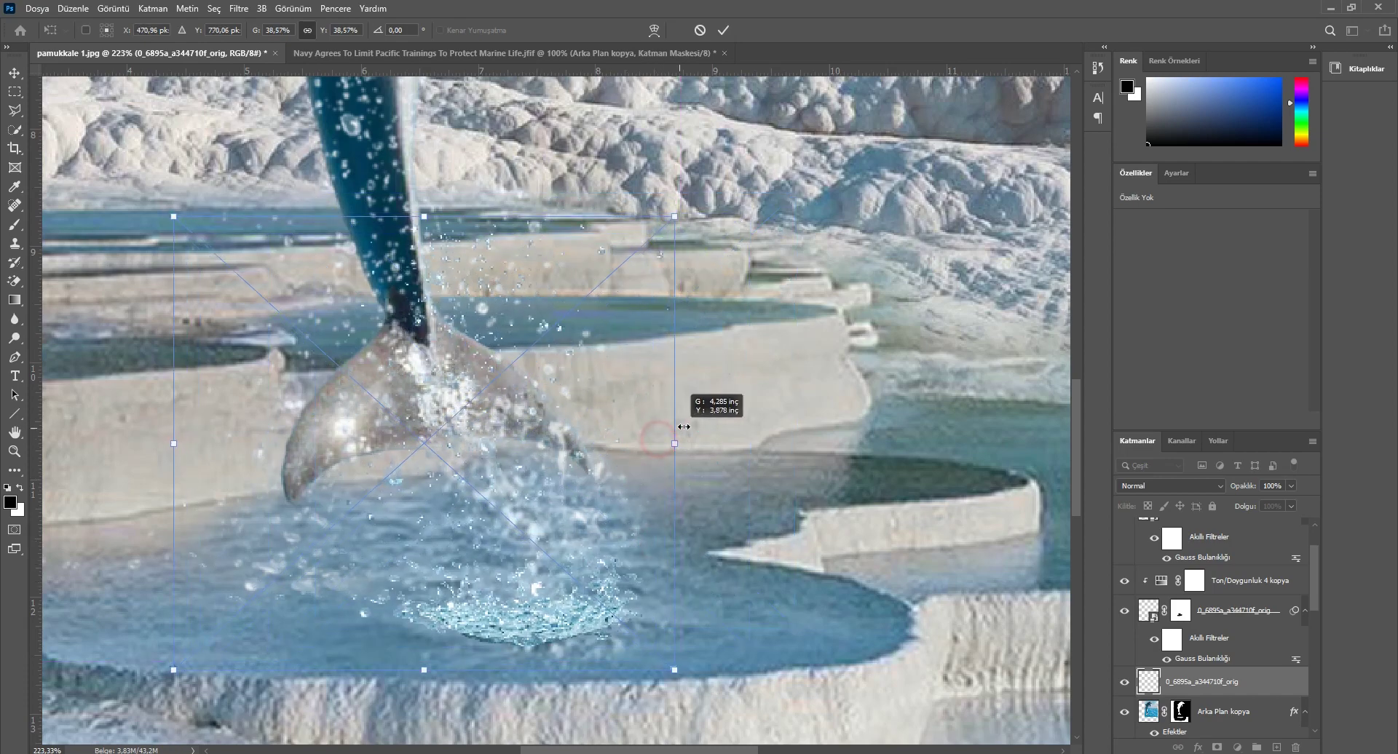
drag(657, 440, 712, 443)
drag(655, 562, 623, 540)
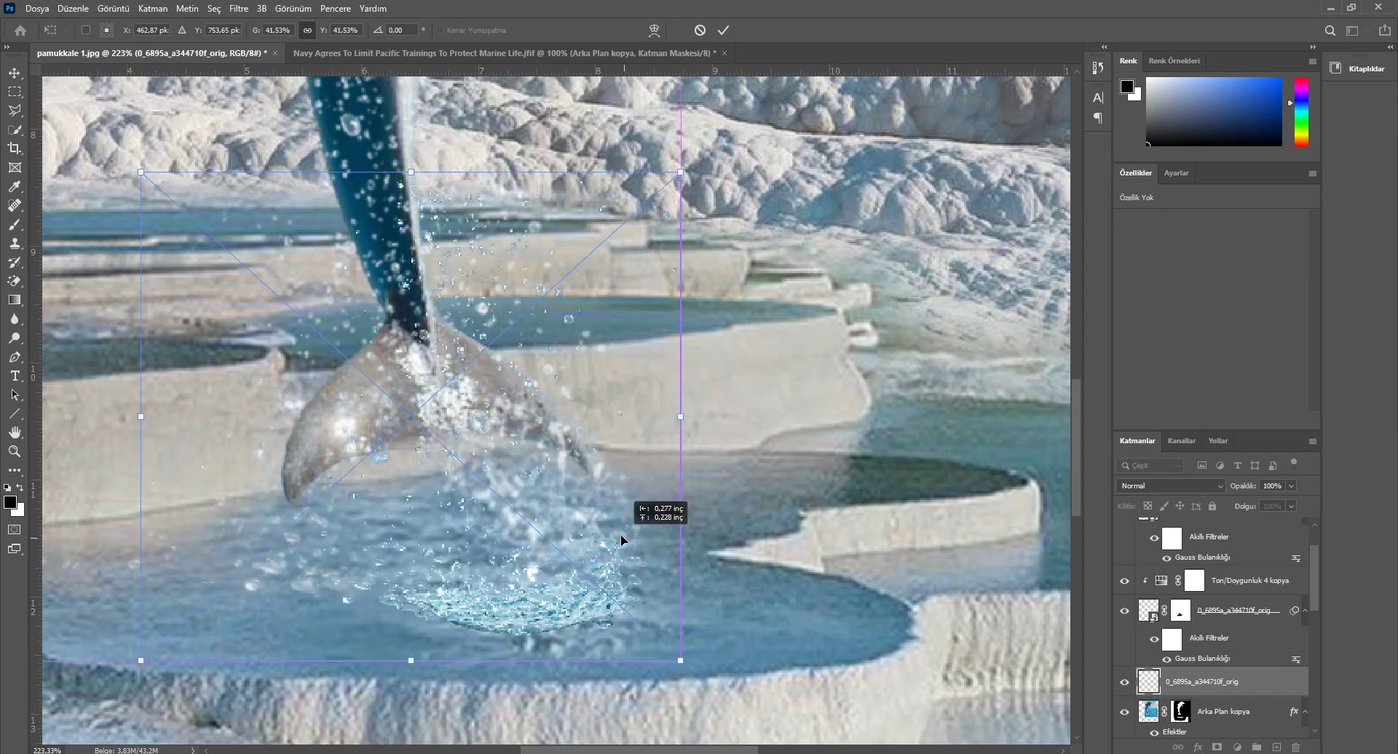
drag(622, 540, 622, 528)
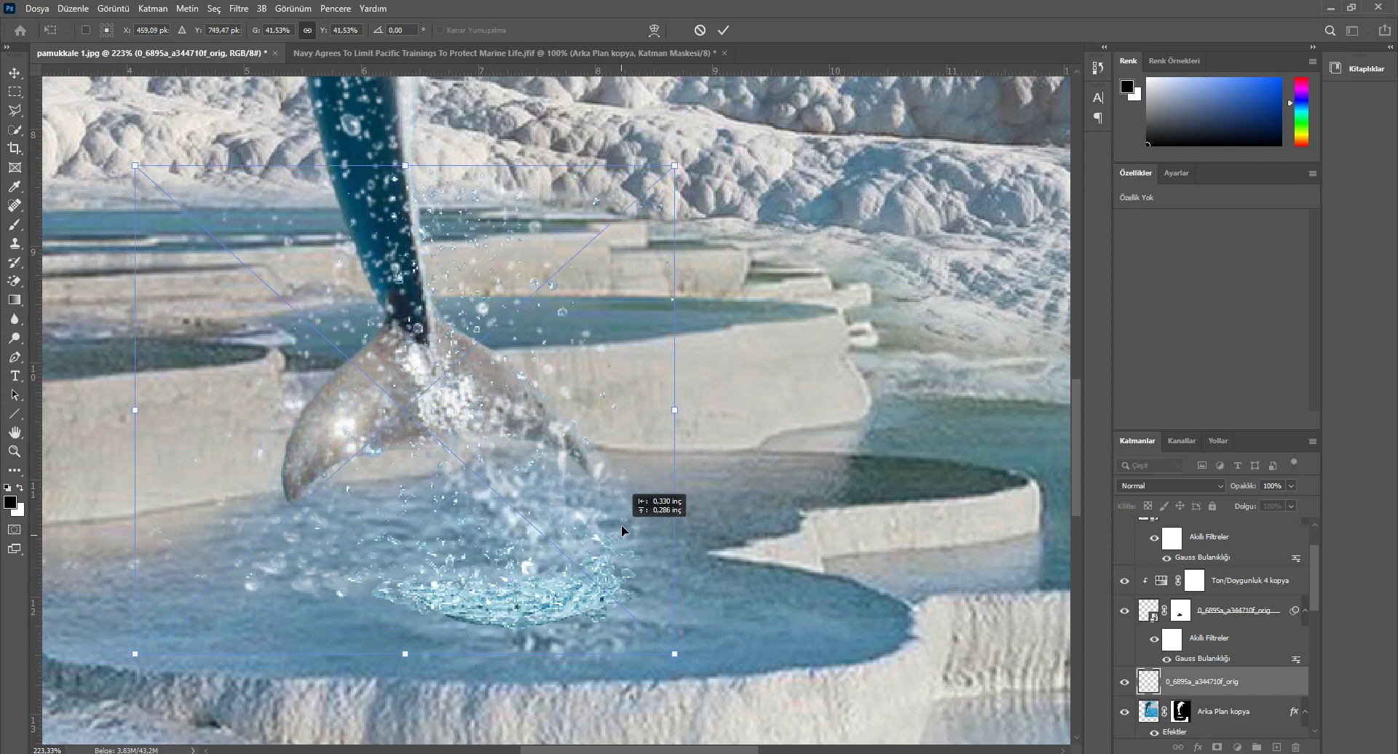
click(723, 30)
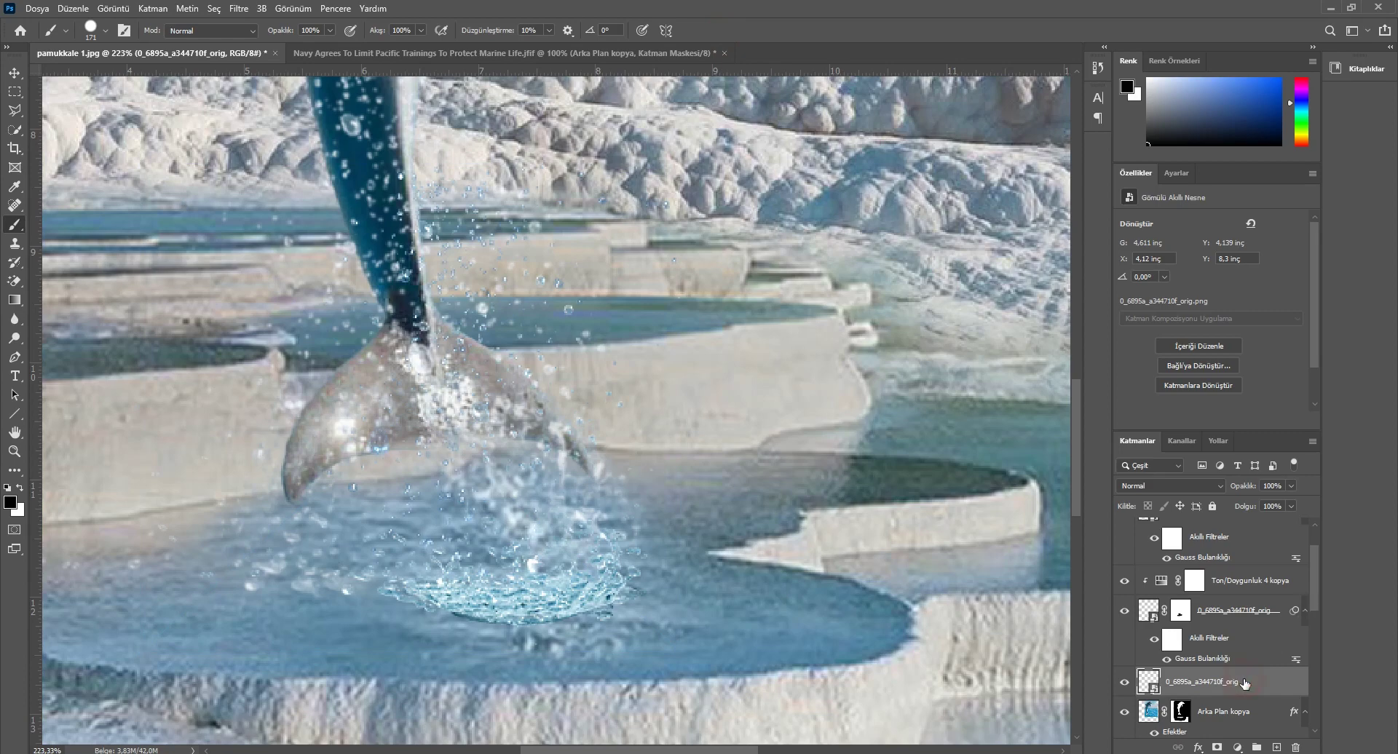
Step: Drag the 0_6895a droplet layer up the stack, then toggle the lower droplet layer to compare
mouse_move(1244, 690)
mouse_down()
mouse_move(1232, 750)
mouse_move(1232, 726)
mouse_up()
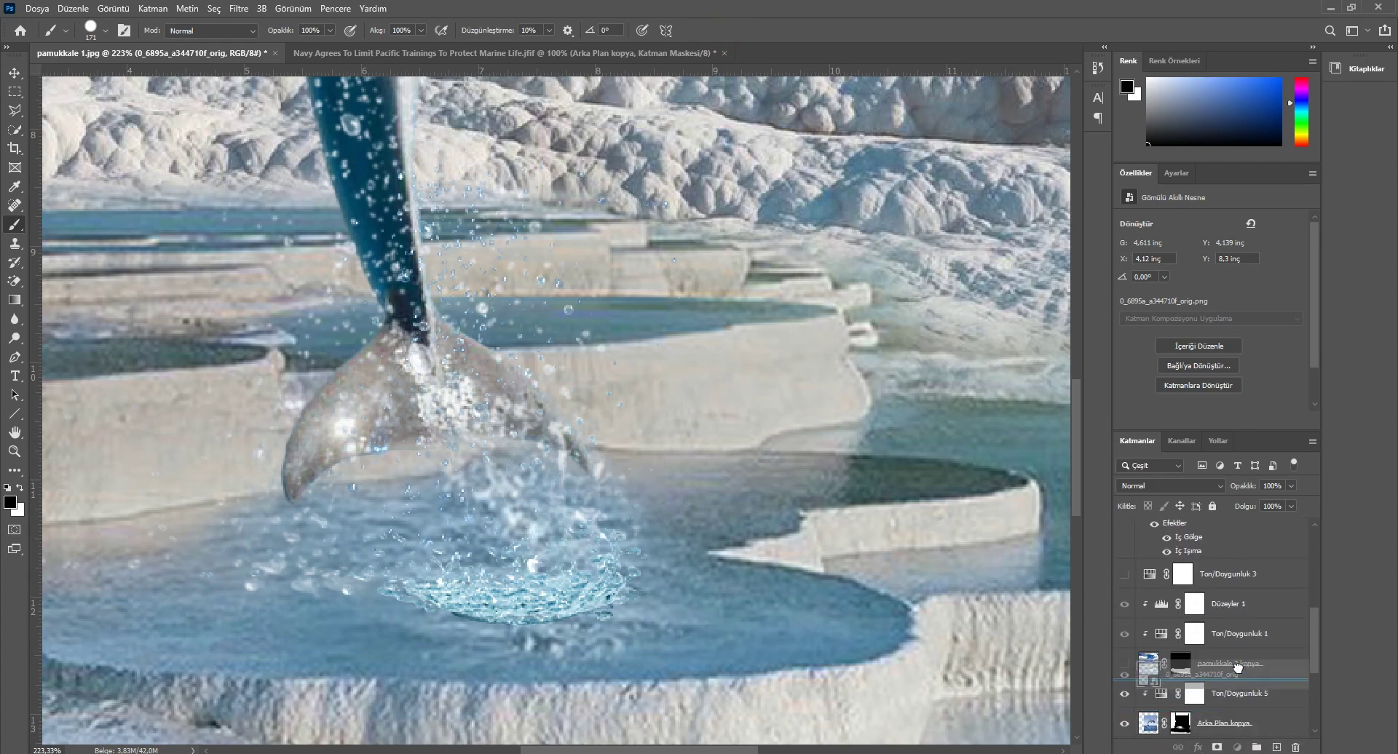
drag(1233, 726, 1240, 671)
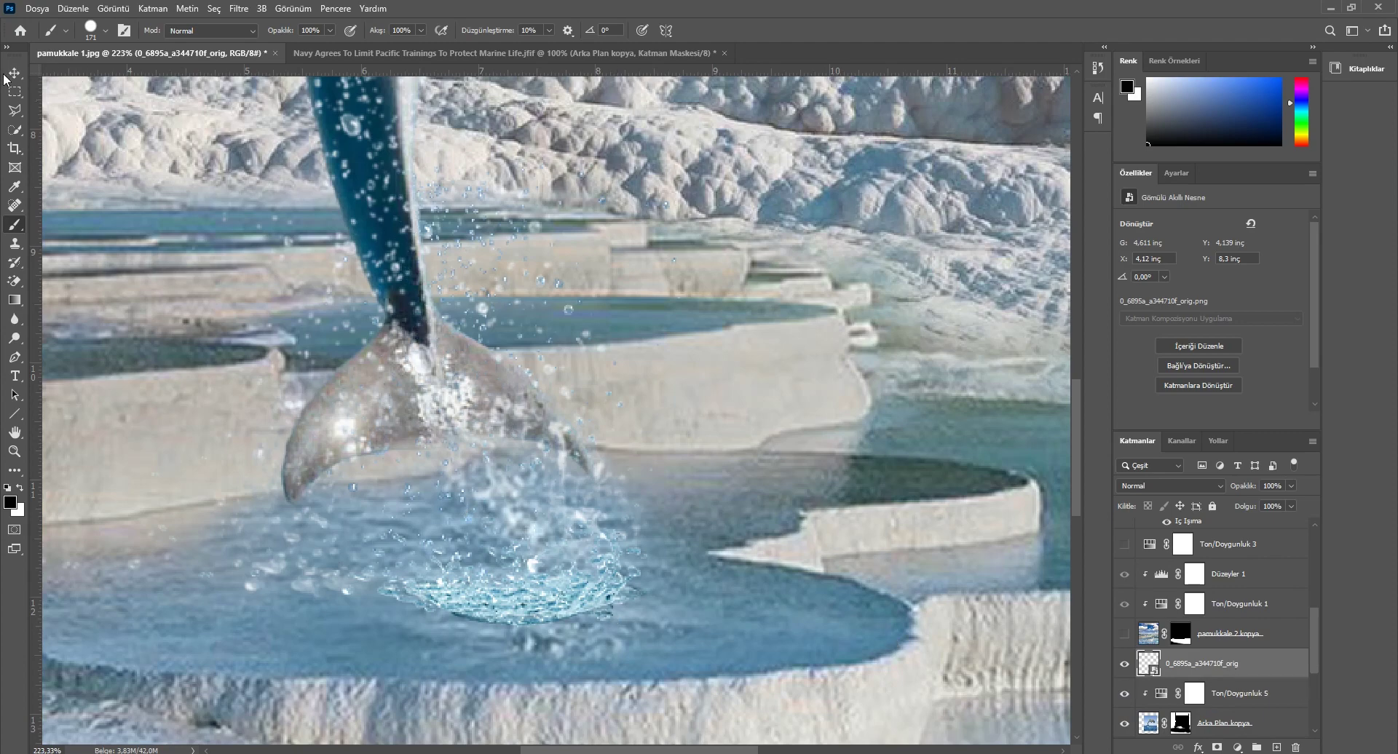
drag(1252, 625, 1273, 507)
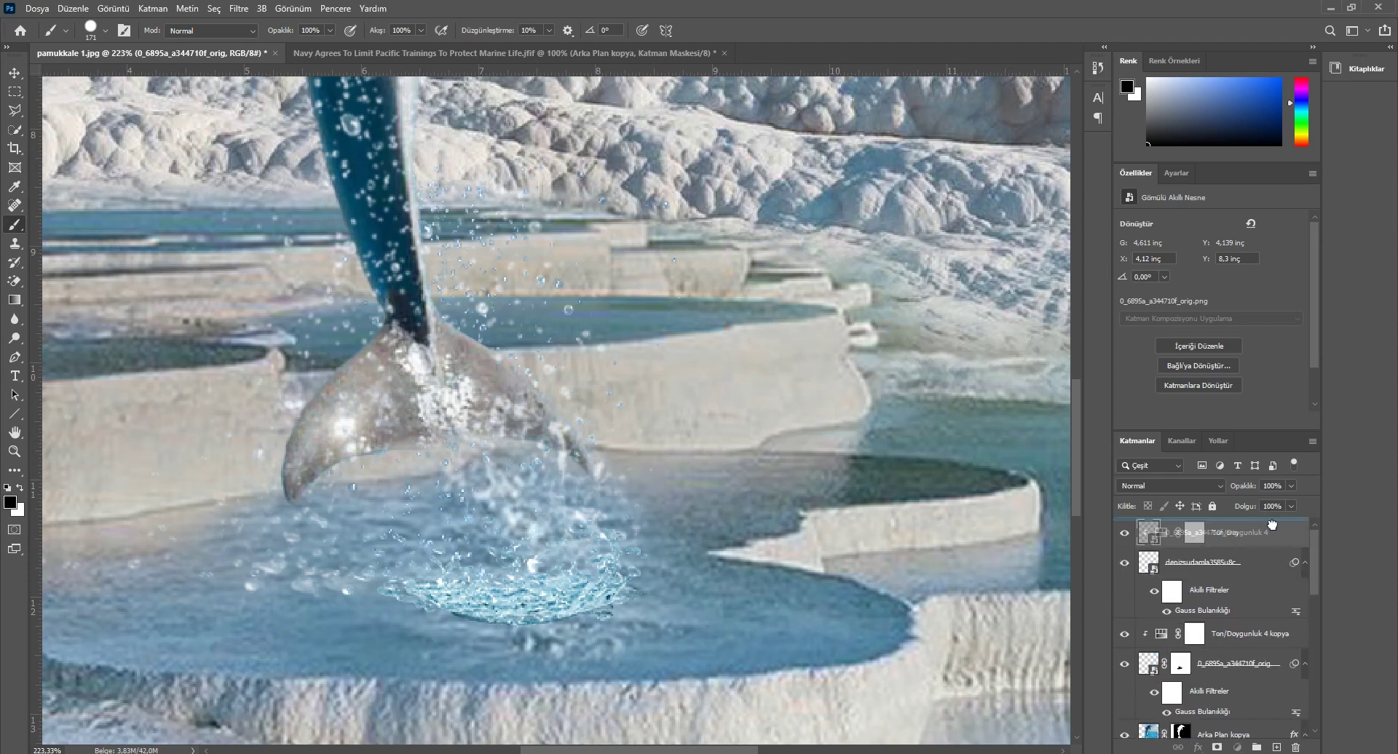
drag(1273, 508, 1262, 533)
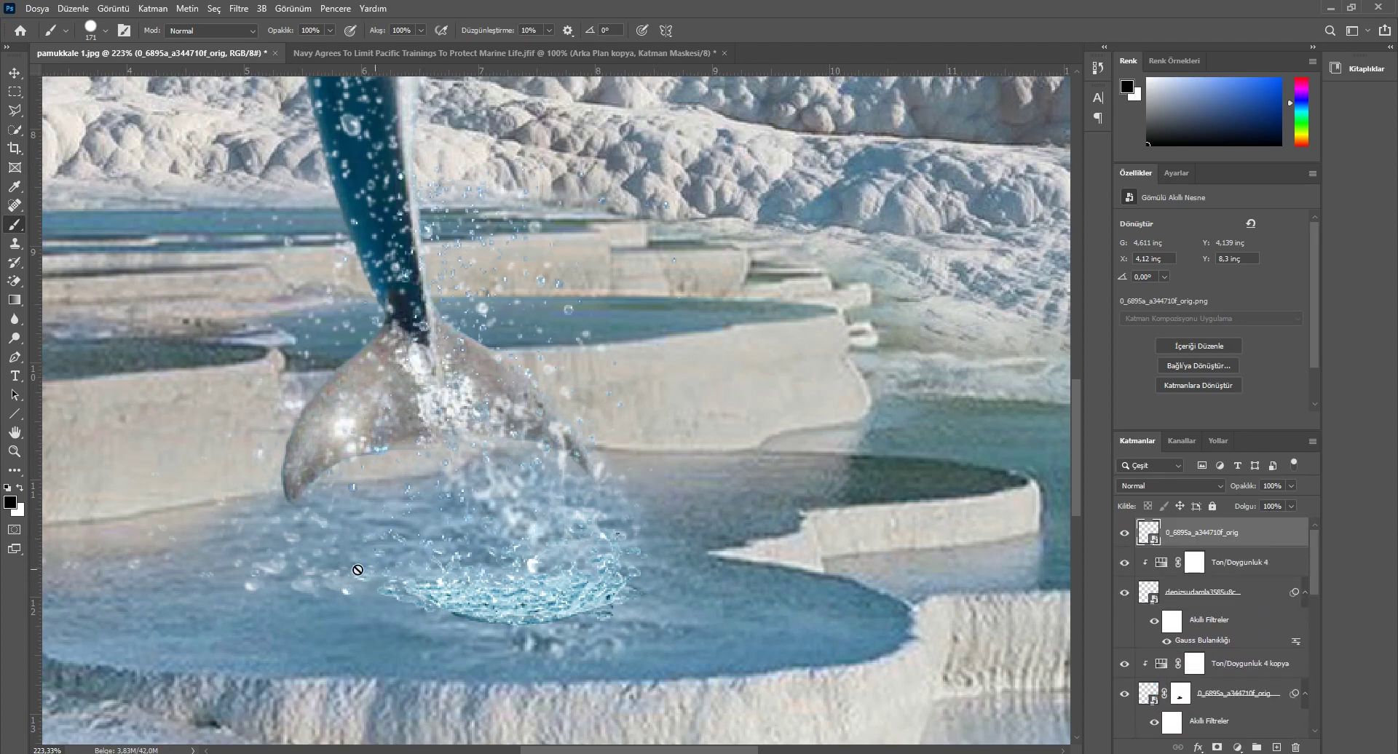
click(15, 73)
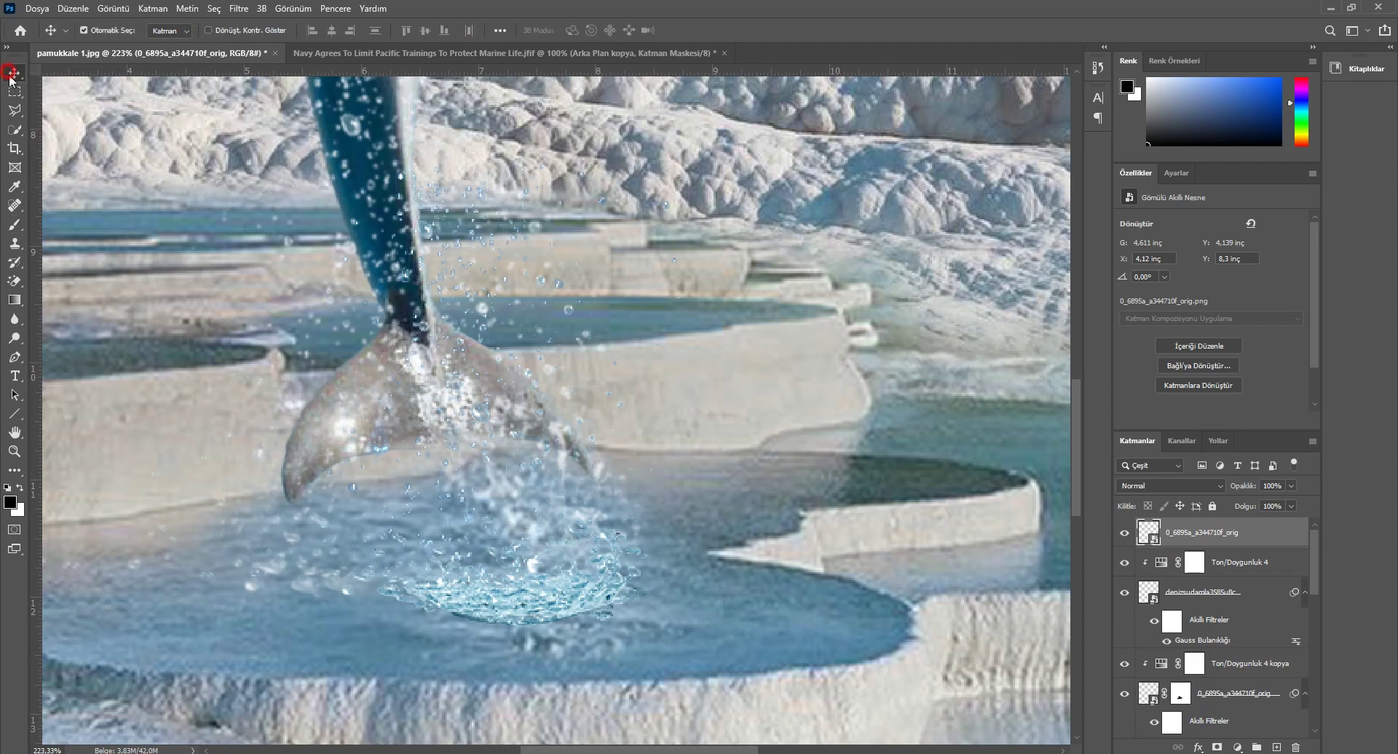
click(304, 590)
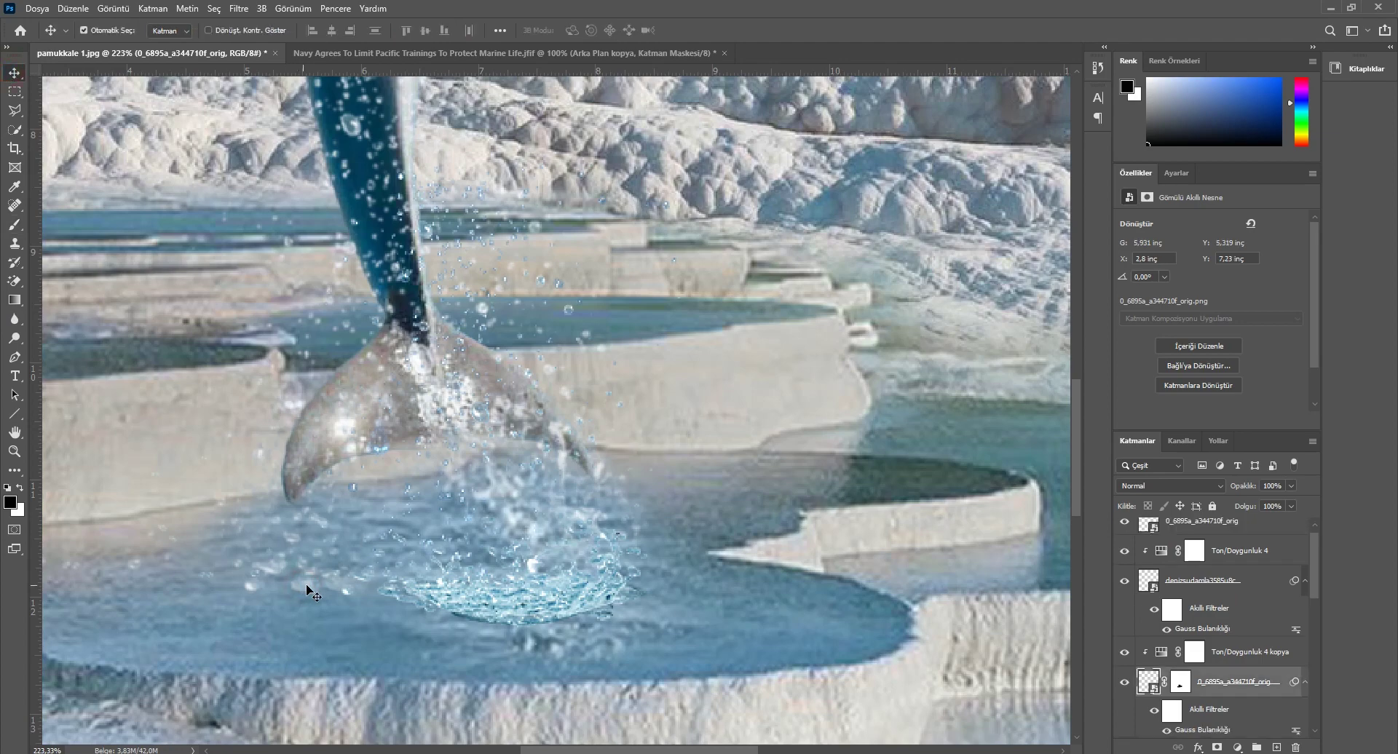
click(1125, 682)
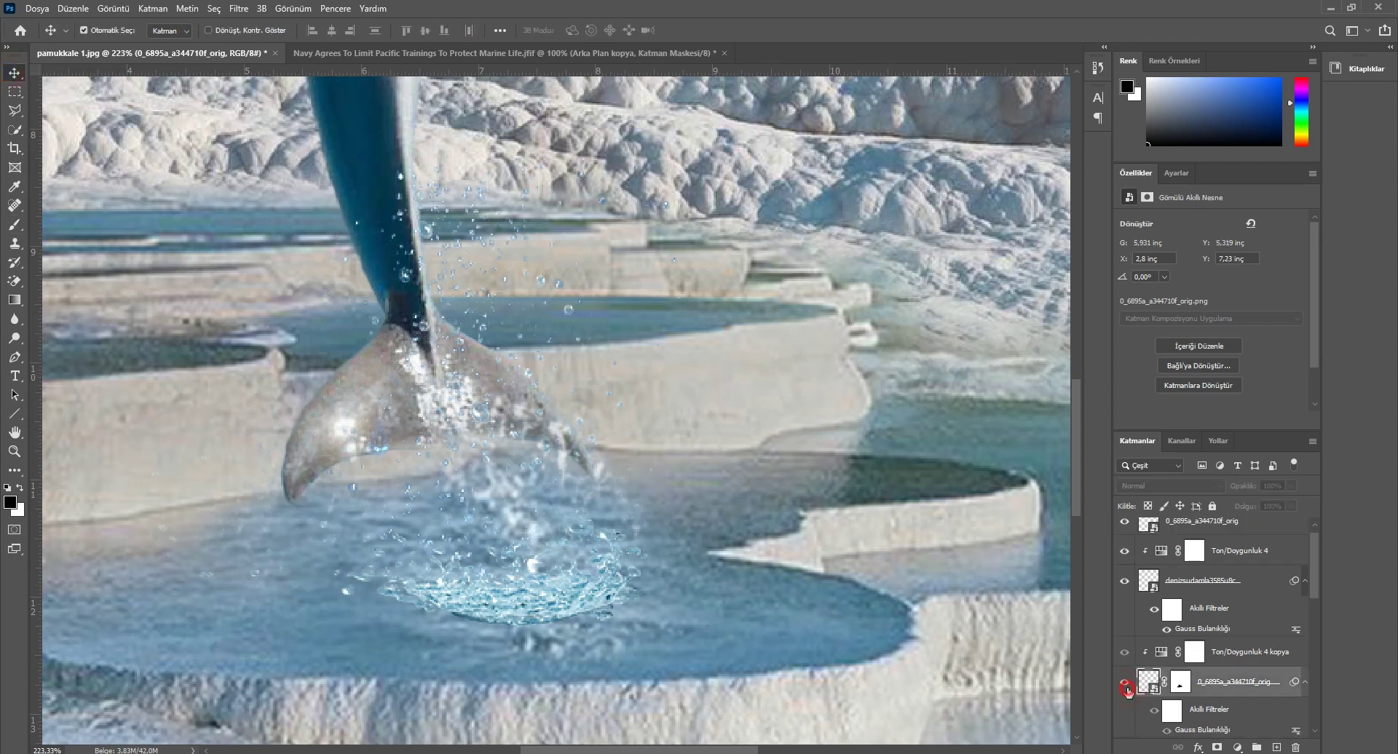
click(1125, 685)
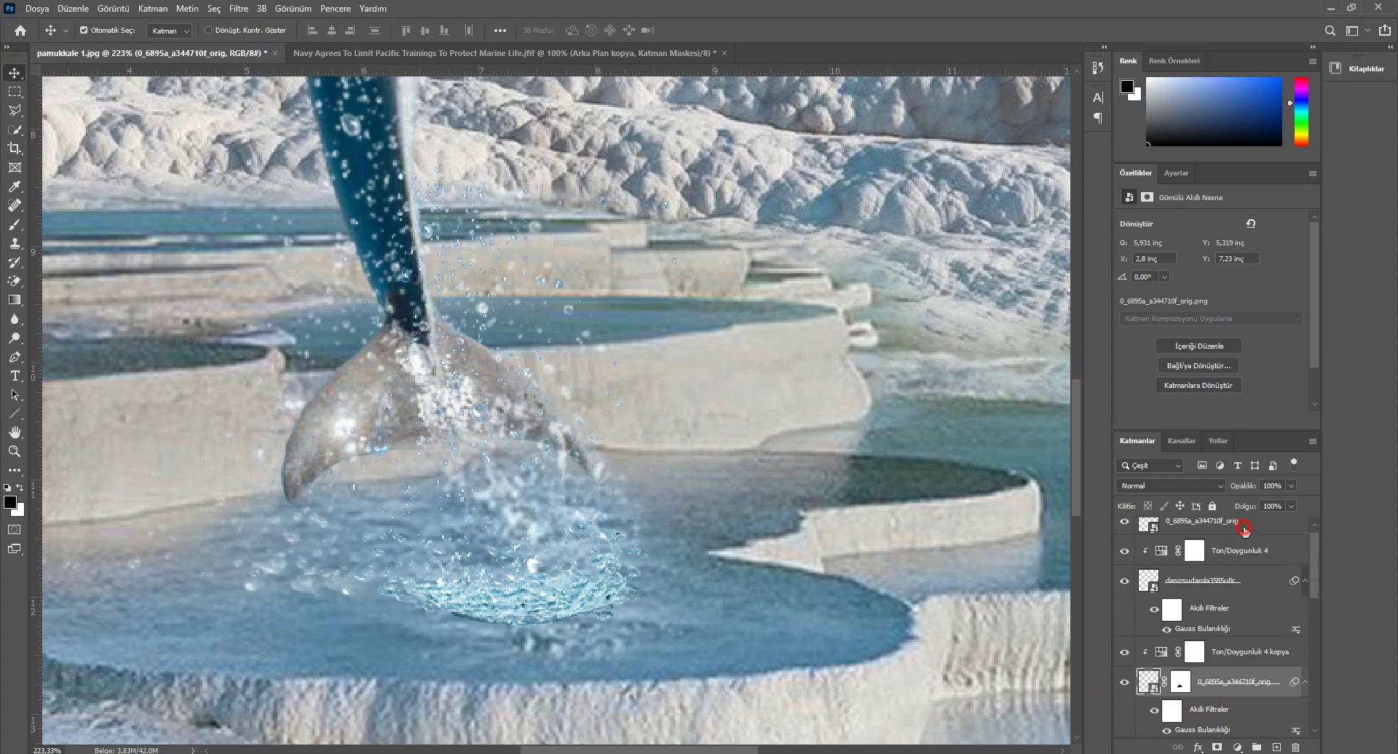
Step: Place the droplet layer just under Arka Plan kopya and nudge its splash slightly higher
click(1243, 528)
drag(1235, 553, 1232, 620)
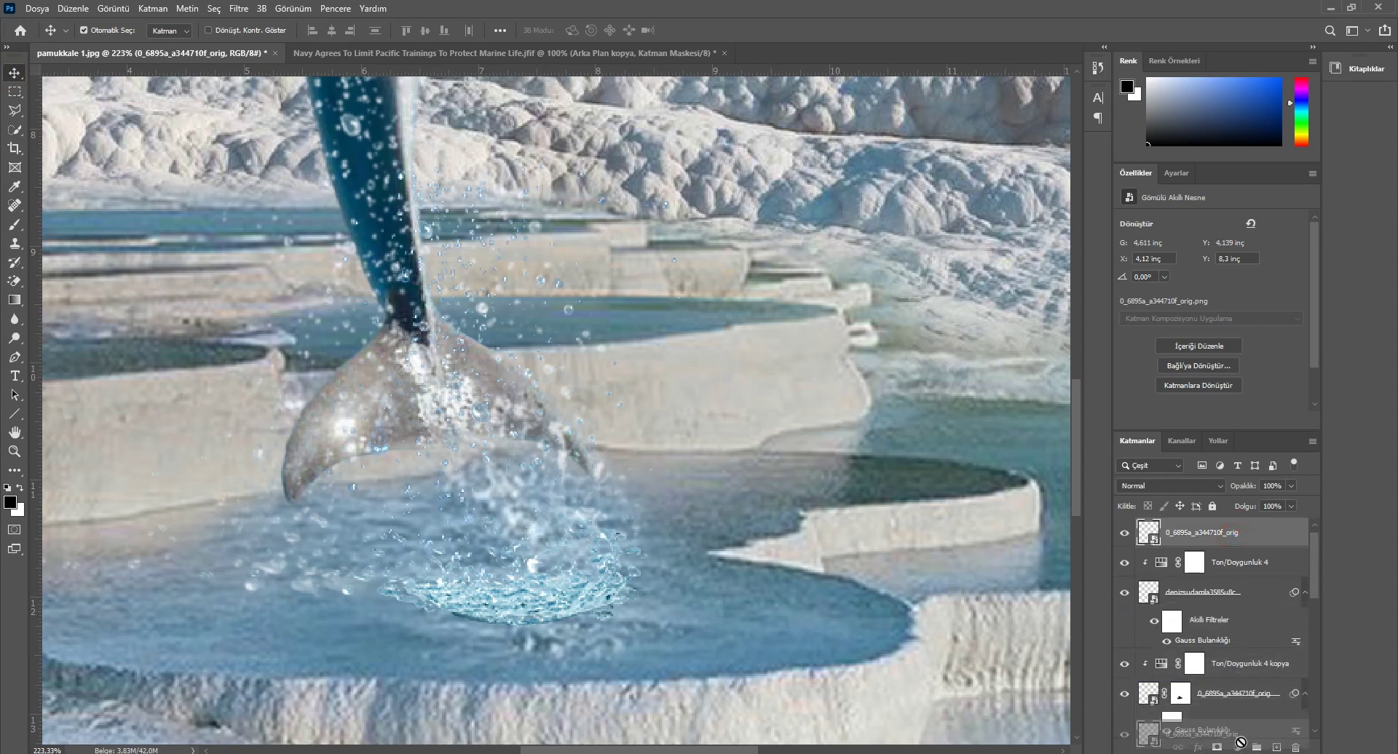
drag(1232, 621, 1235, 616)
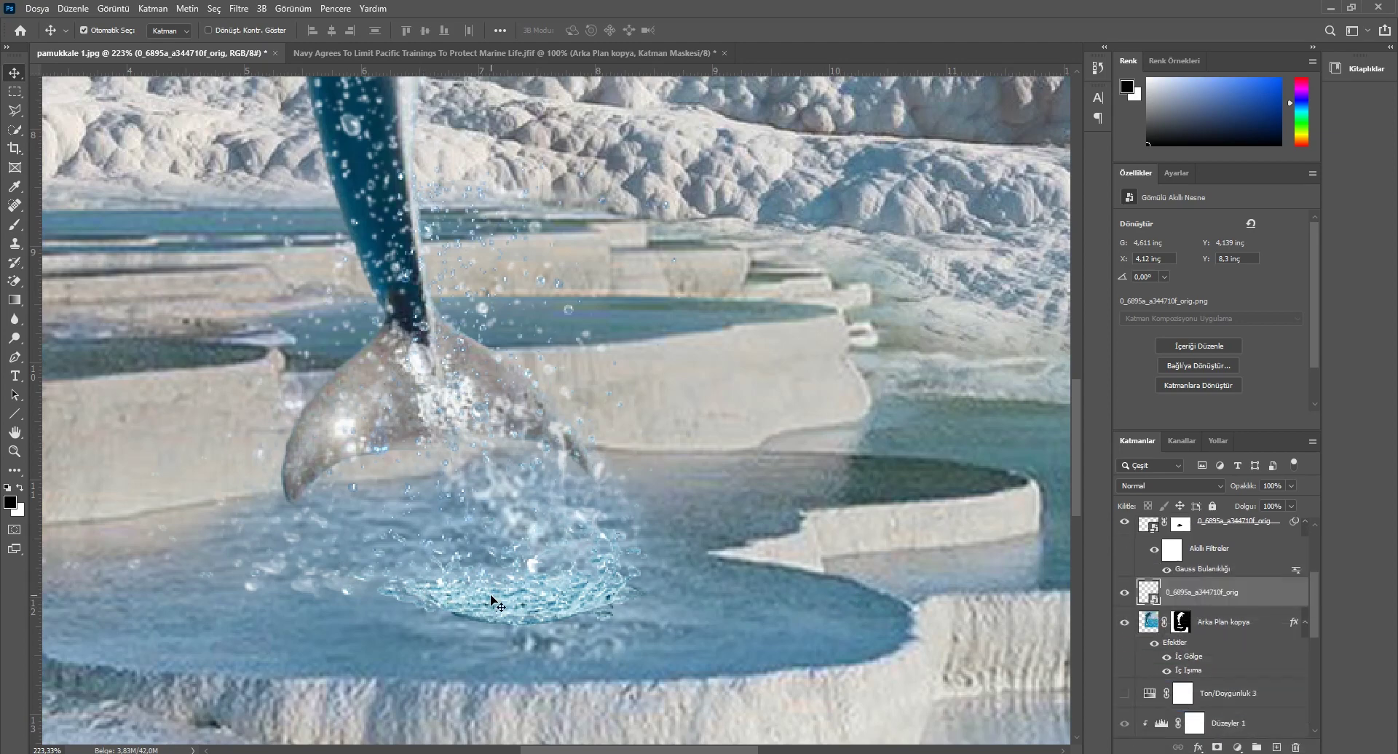
mouse_move(493, 602)
mouse_down()
mouse_move(464, 577)
mouse_move(493, 612)
mouse_up()
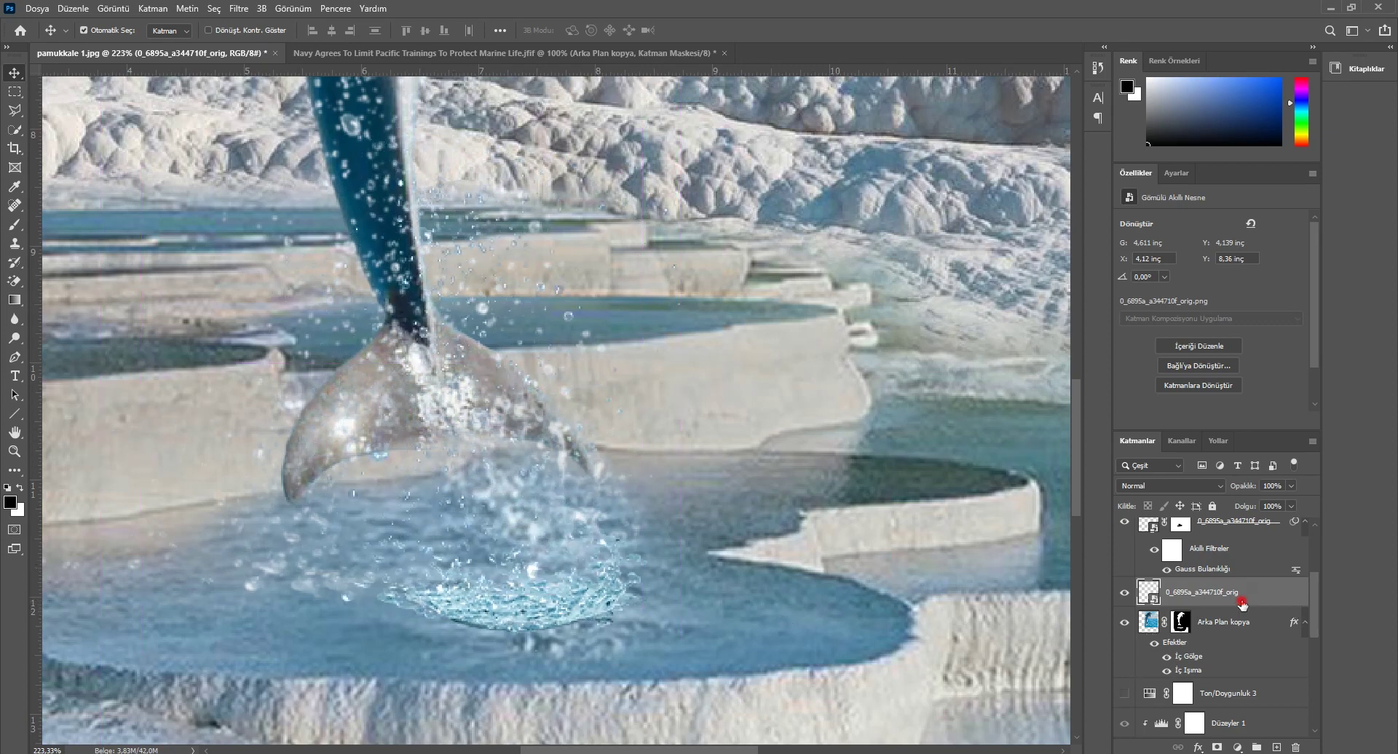
drag(1242, 678, 1242, 682)
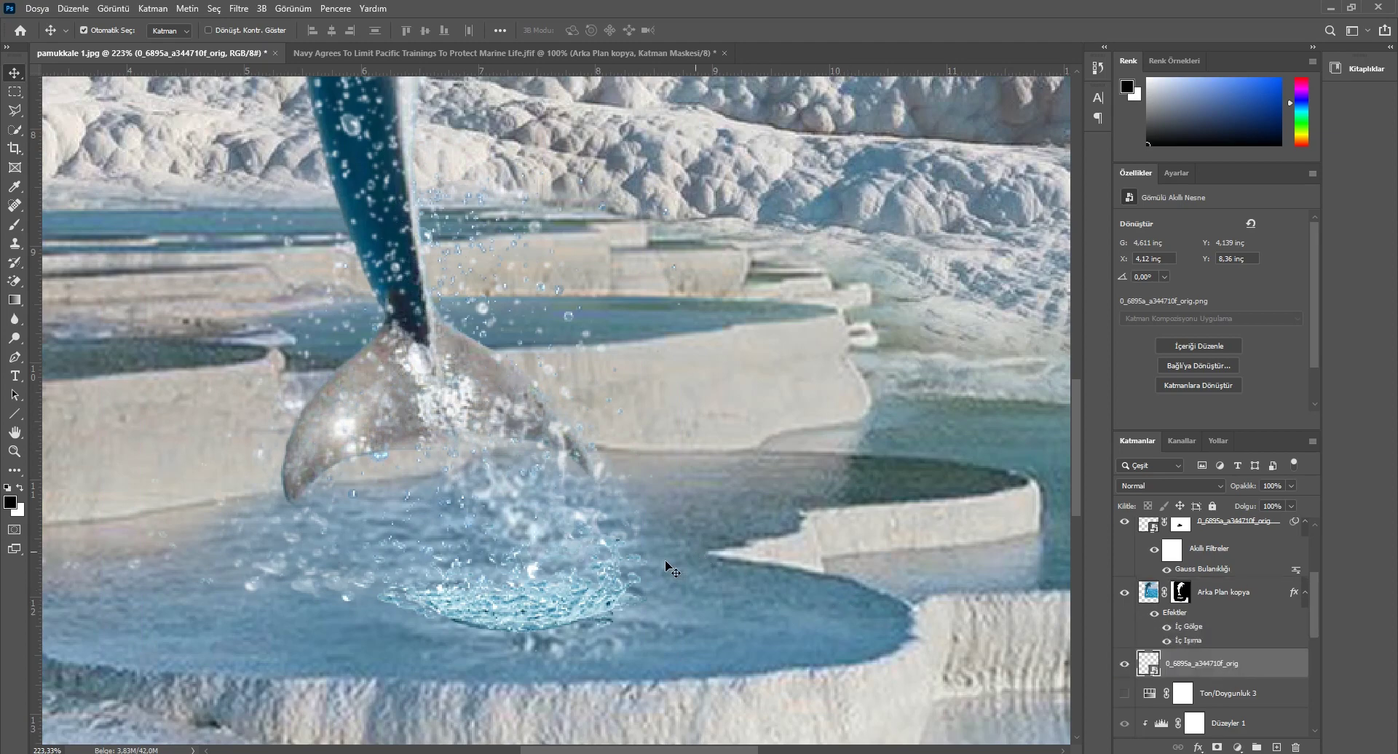
mouse_move(563, 610)
mouse_down()
mouse_move(563, 506)
mouse_move(702, 544)
mouse_move(586, 614)
mouse_up()
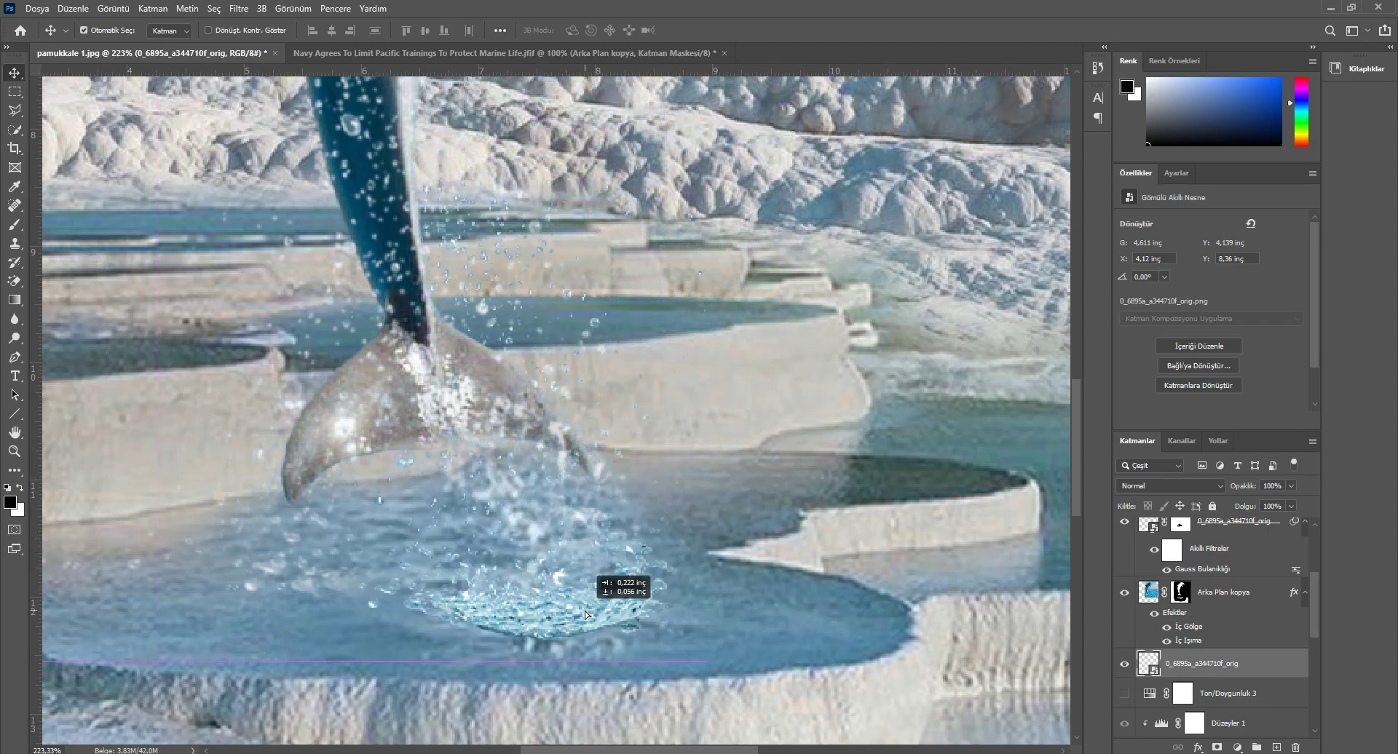
drag(584, 610, 584, 610)
drag(1316, 605, 1294, 646)
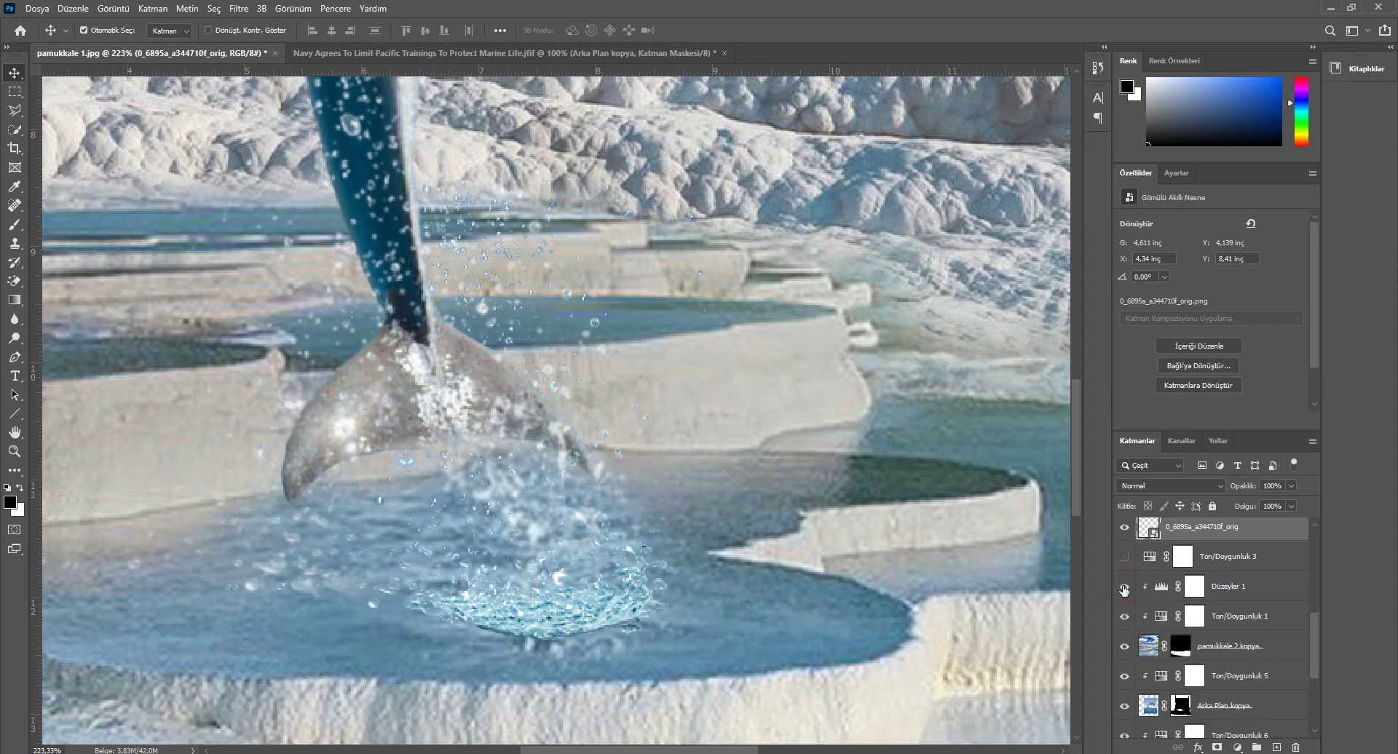
Step: Compare the image with Ton/Doygunluk 1 hidden and shown
click(1124, 619)
click(1124, 587)
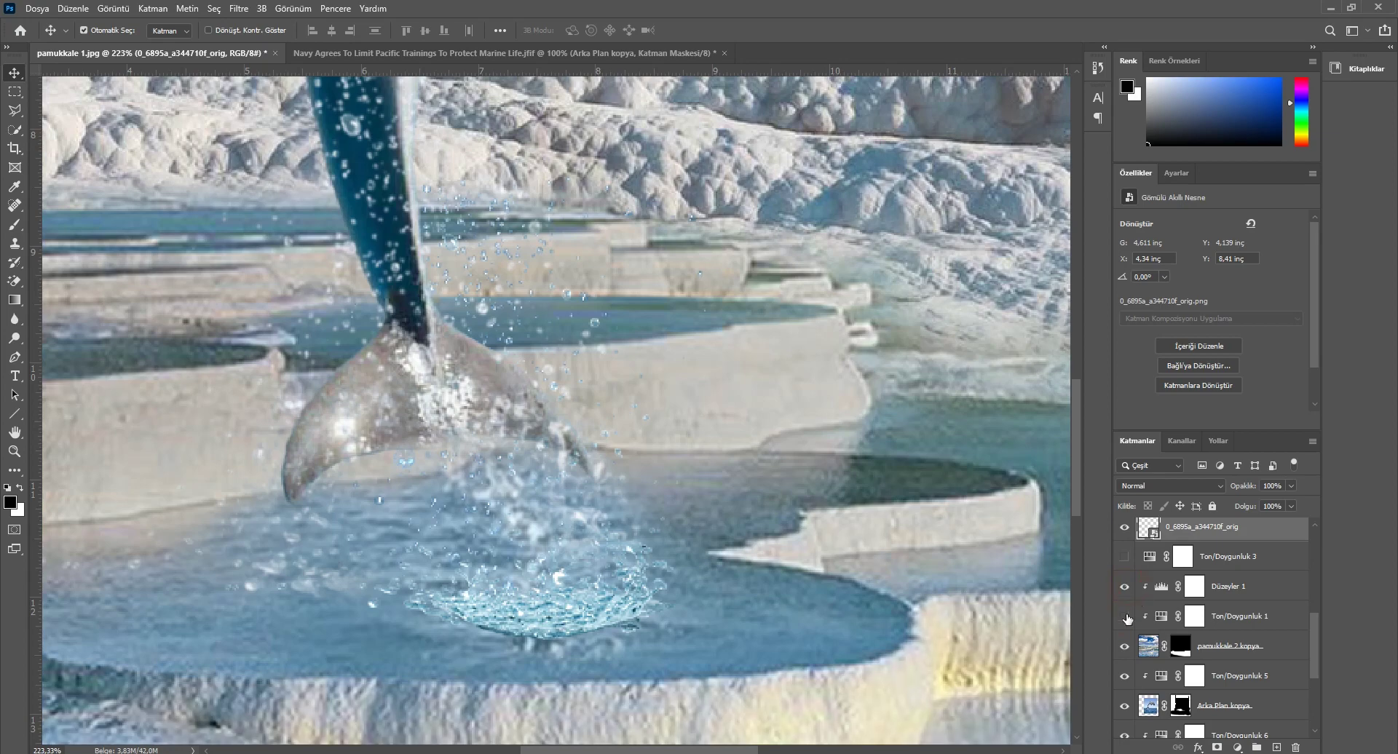
click(1126, 617)
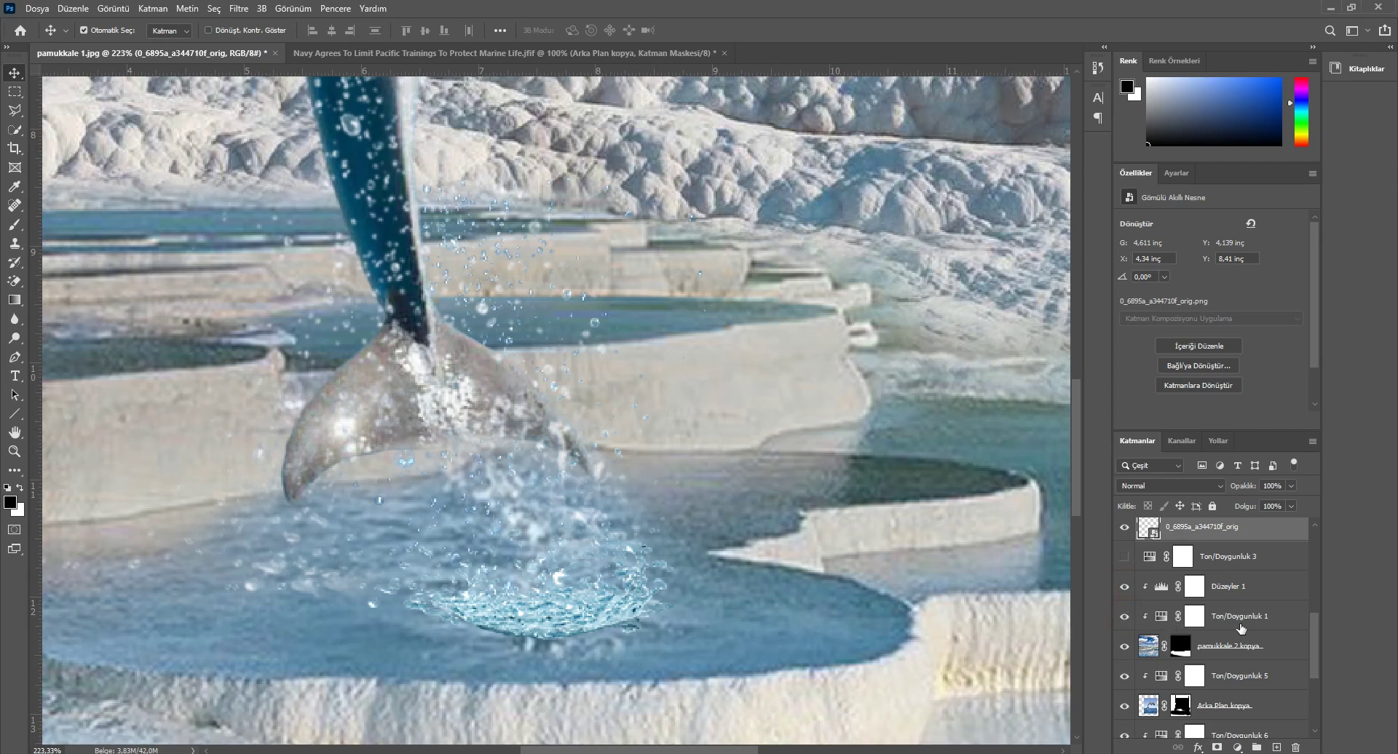
key(ctrl)
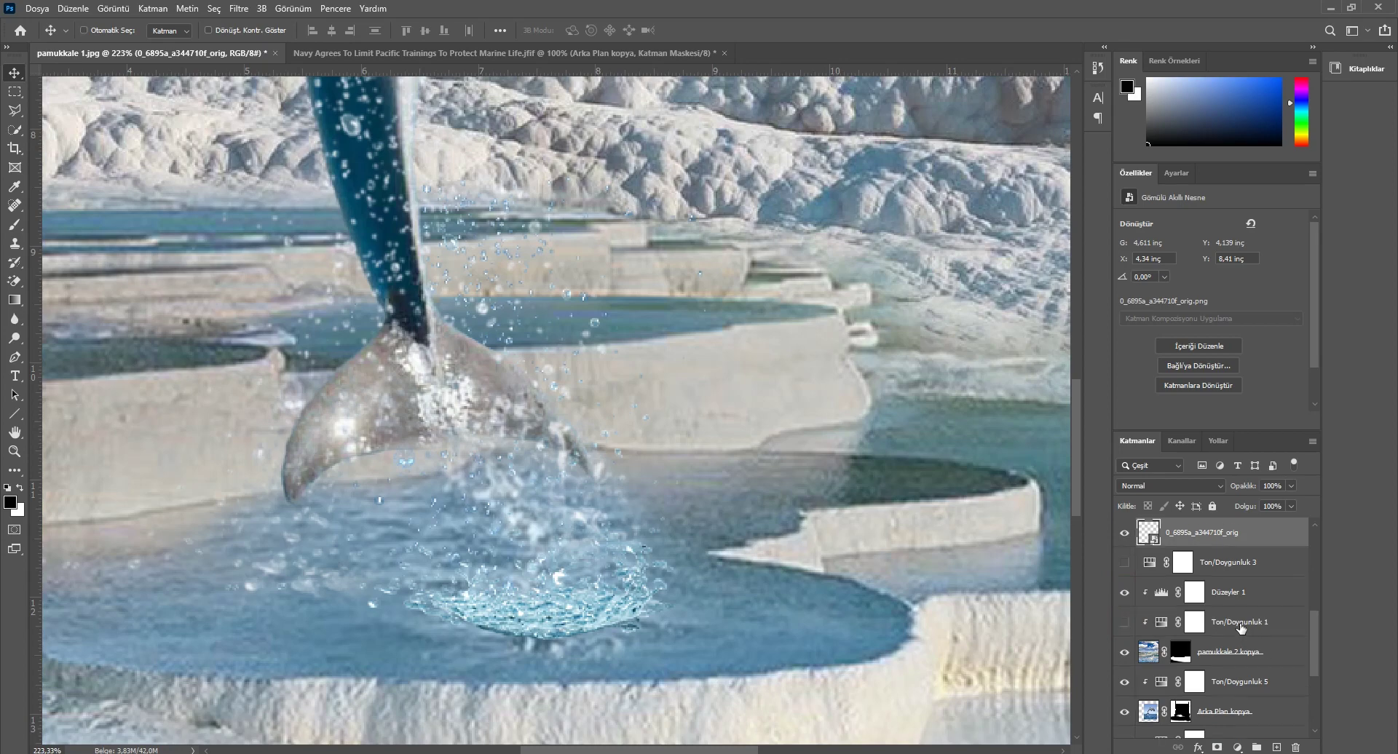
key(ctrl+shift+z)
Step: Preview Ton/Doygunluk 3, then delete its mask and the layer itself
click(1123, 564)
click(1123, 567)
click(1203, 567)
key(Delete)
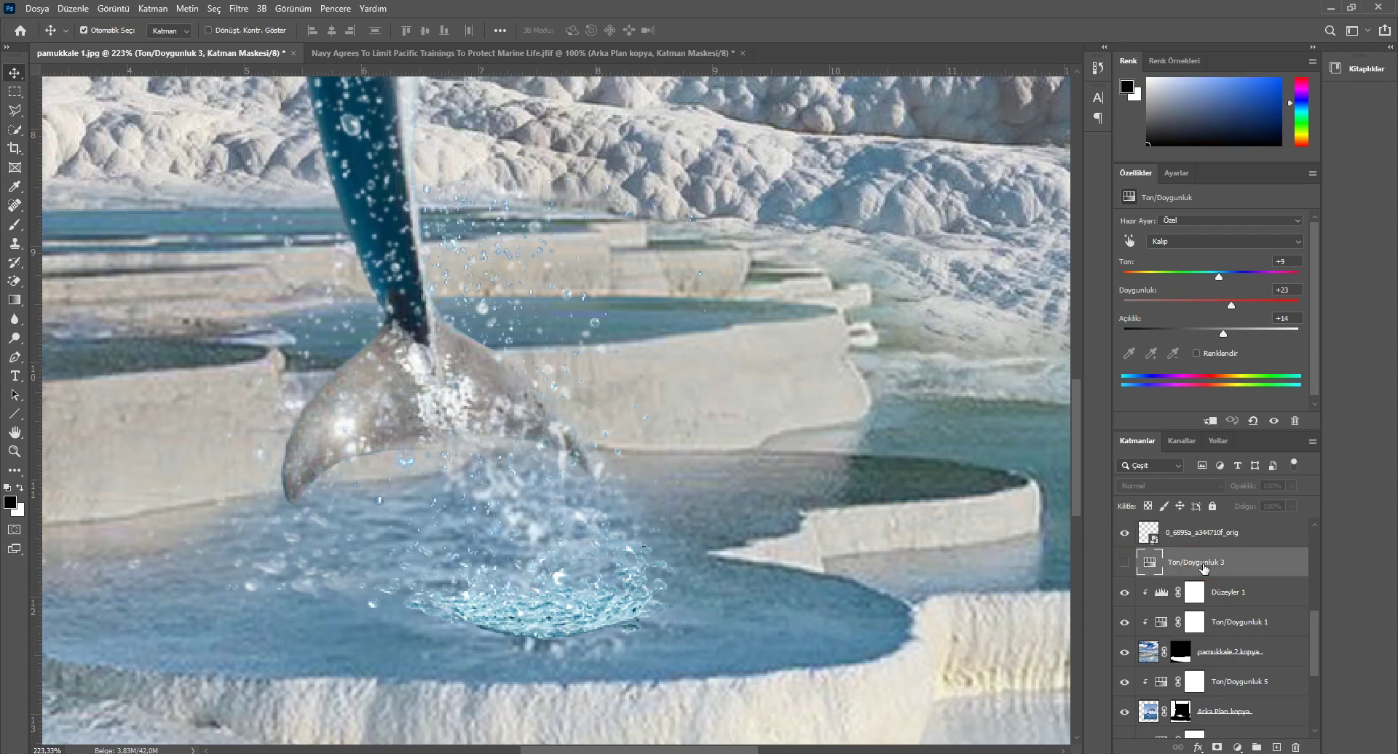
key(Delete)
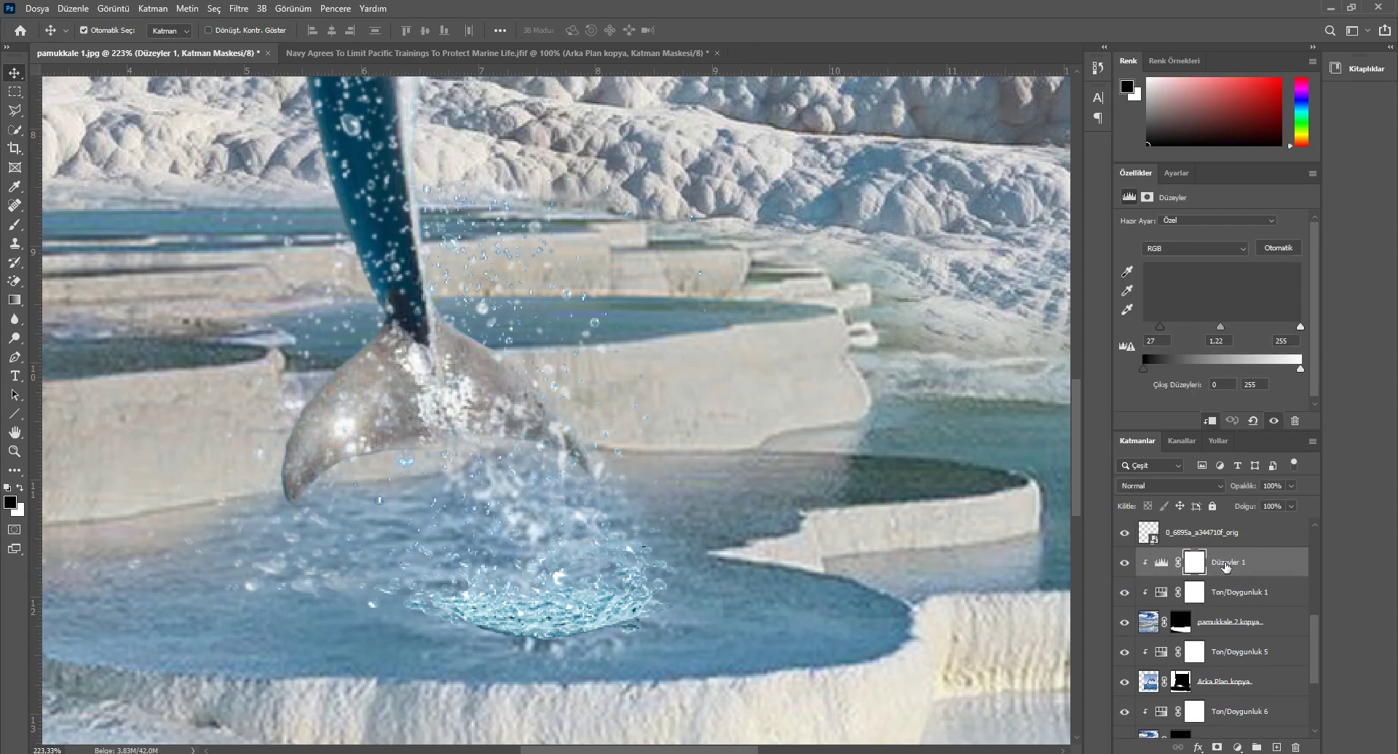
Step: Move the top droplet layer down the stack toward Ton/Doygunluk 6
click(1123, 536)
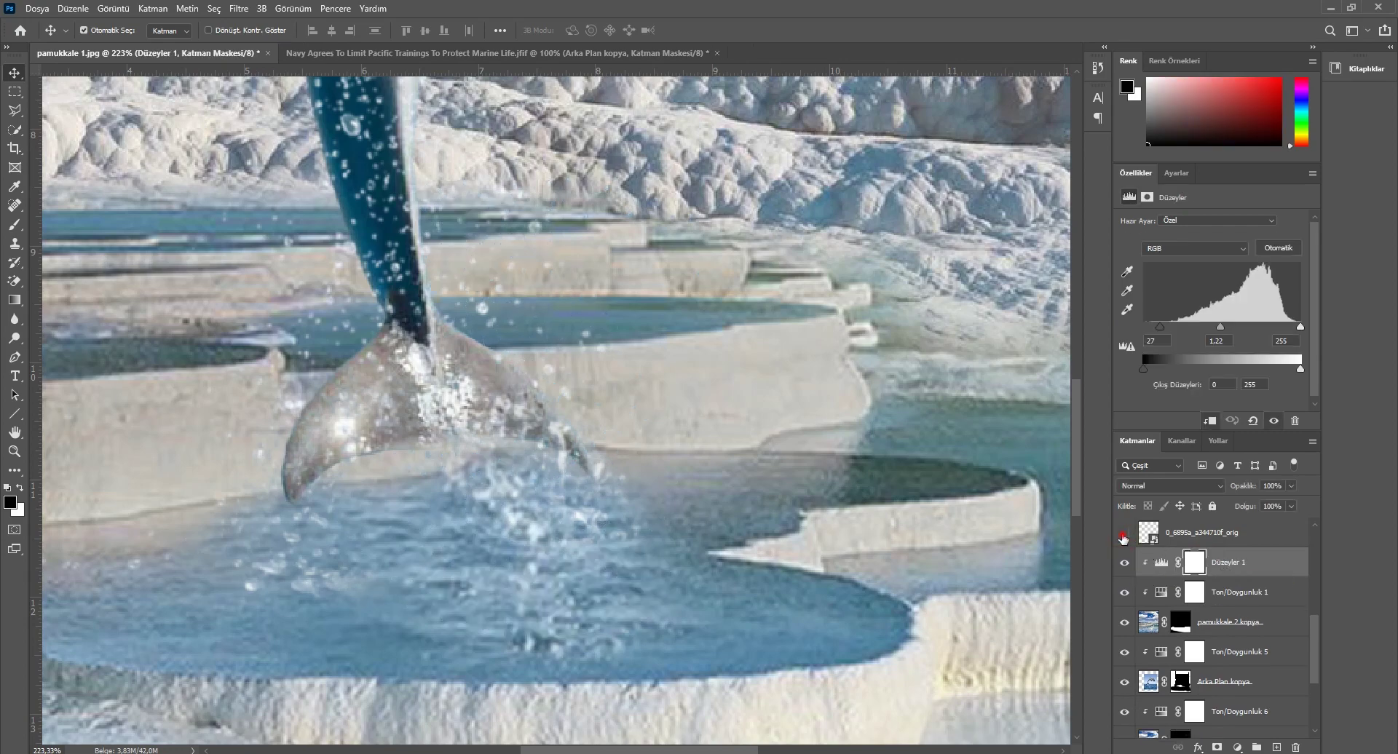
mouse_move(1201, 535)
mouse_down()
mouse_move(1210, 702)
mouse_move(1259, 654)
mouse_up()
scroll(1258, 654, down, 2)
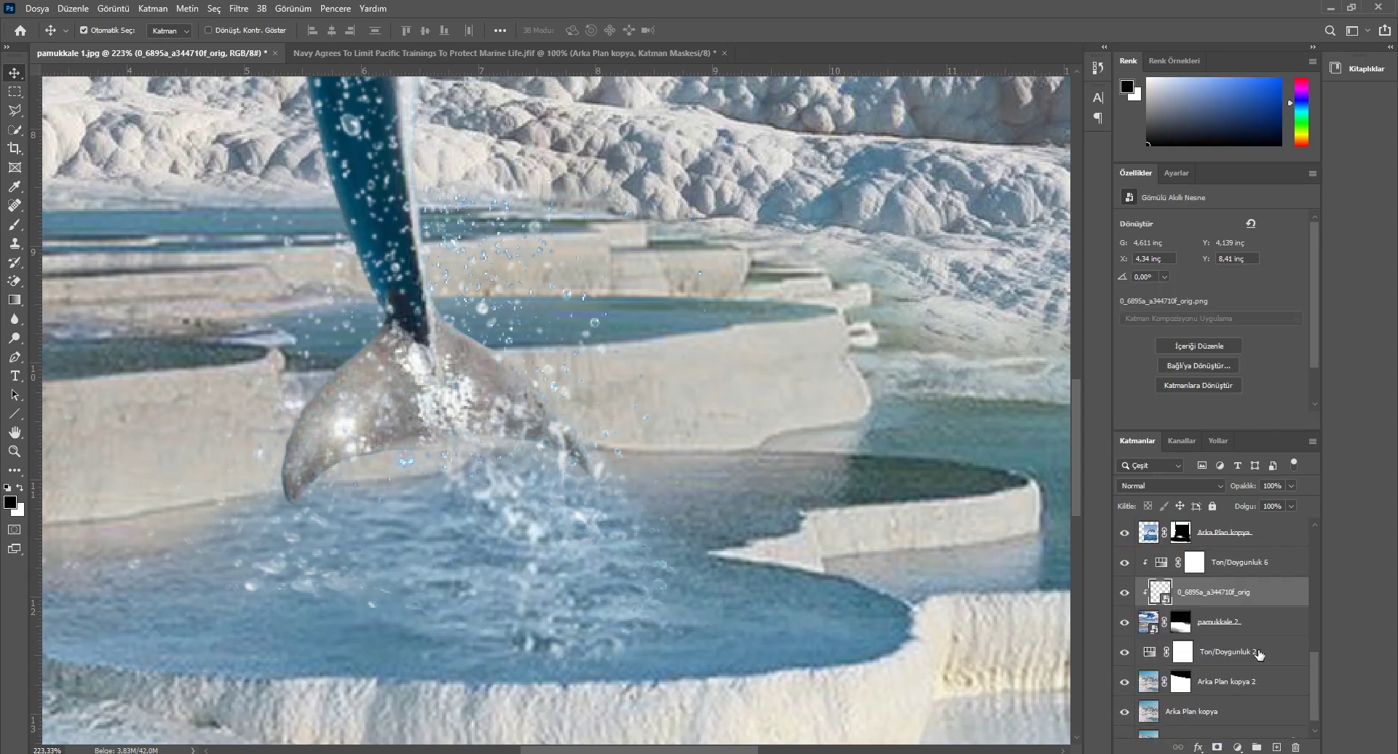
Step: Undo the move, cancel a trial transform, and drag the splash layer above Ton/Doygunluk 4
key(ctrl+z)
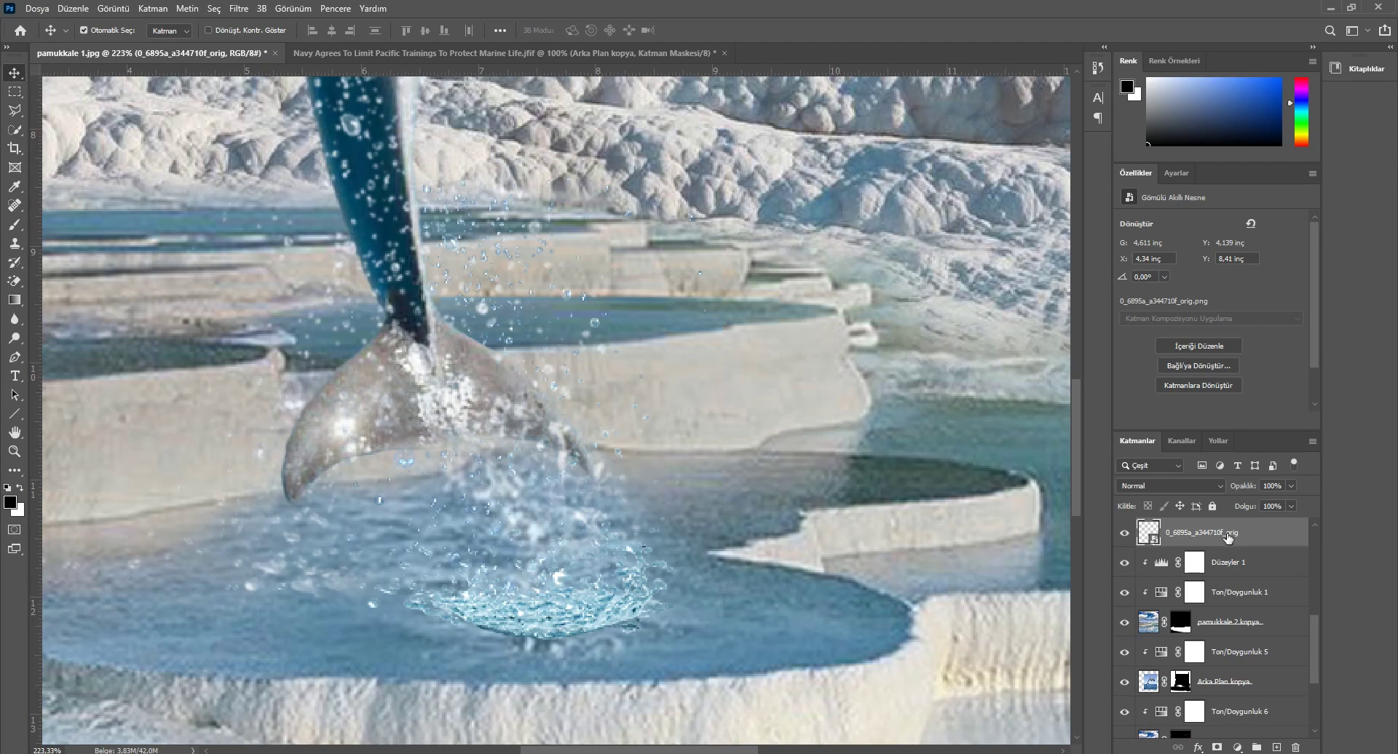
mouse_move(1226, 534)
mouse_down()
mouse_move(1234, 732)
mouse_move(1229, 632)
mouse_up()
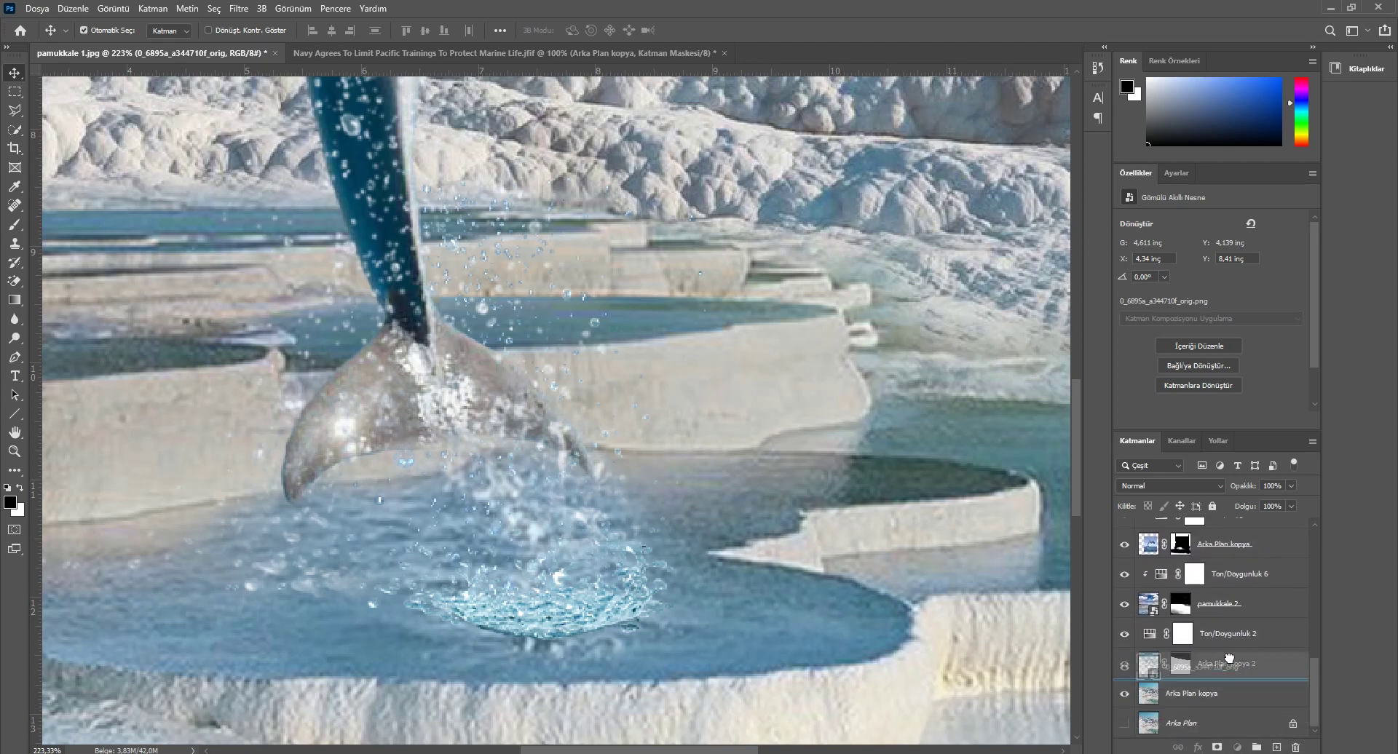
drag(1229, 632, 1230, 539)
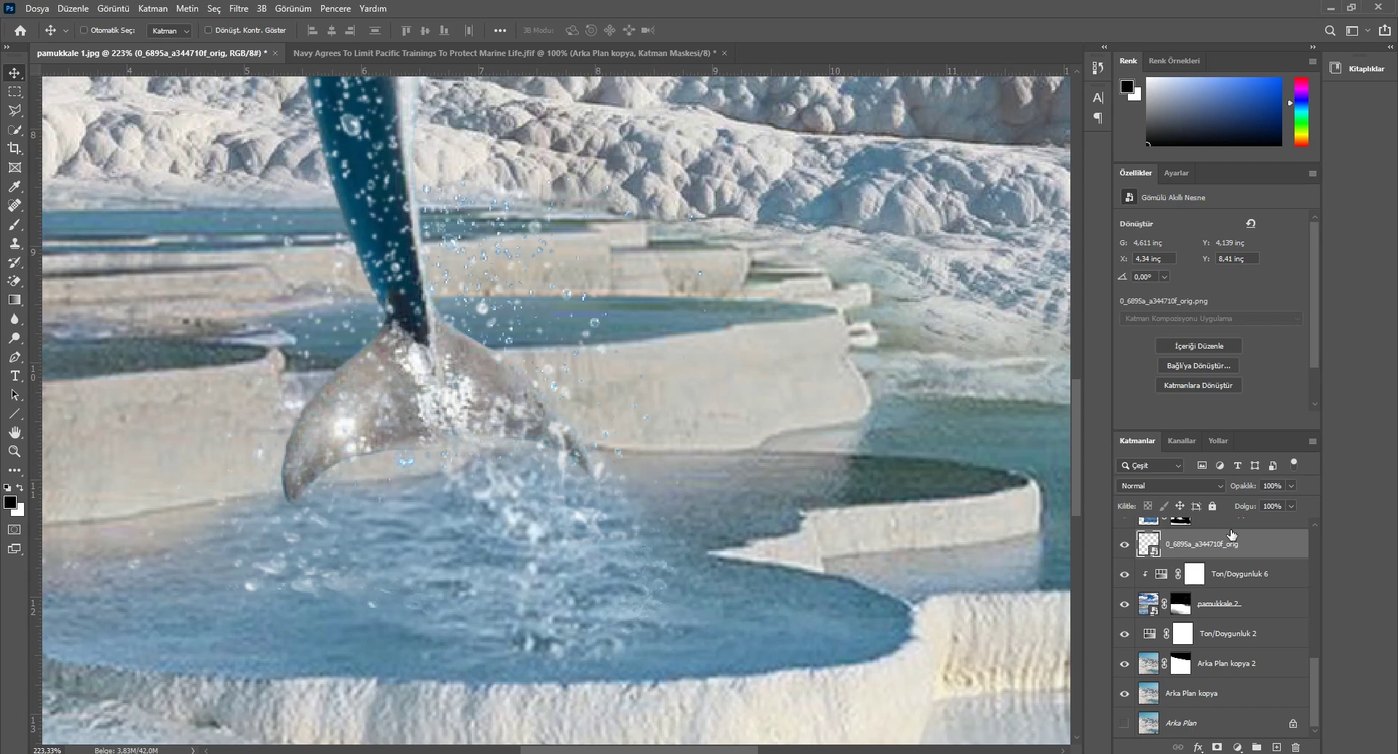
key(ctrl+t)
mouse_move(667, 477)
mouse_down()
mouse_move(706, 476)
mouse_move(689, 485)
mouse_move(686, 468)
mouse_move(659, 469)
mouse_up()
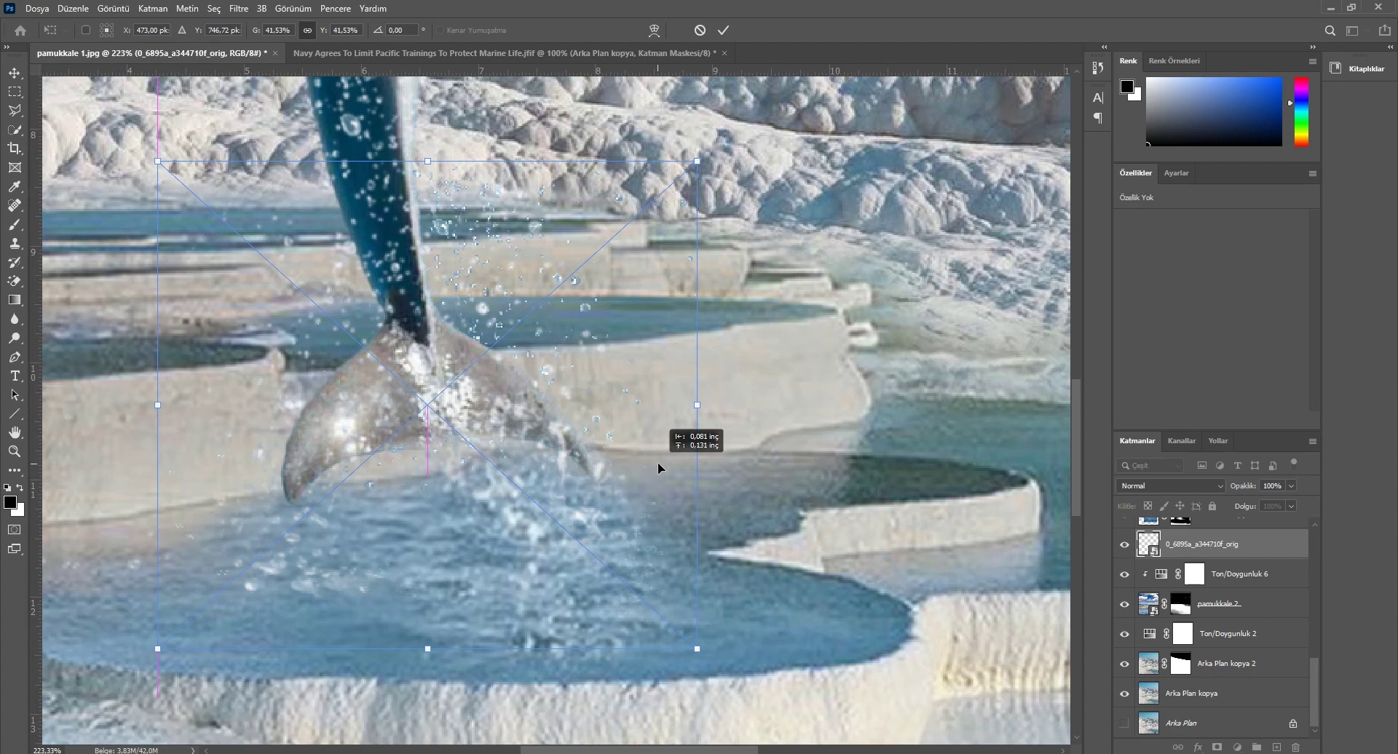
click(700, 31)
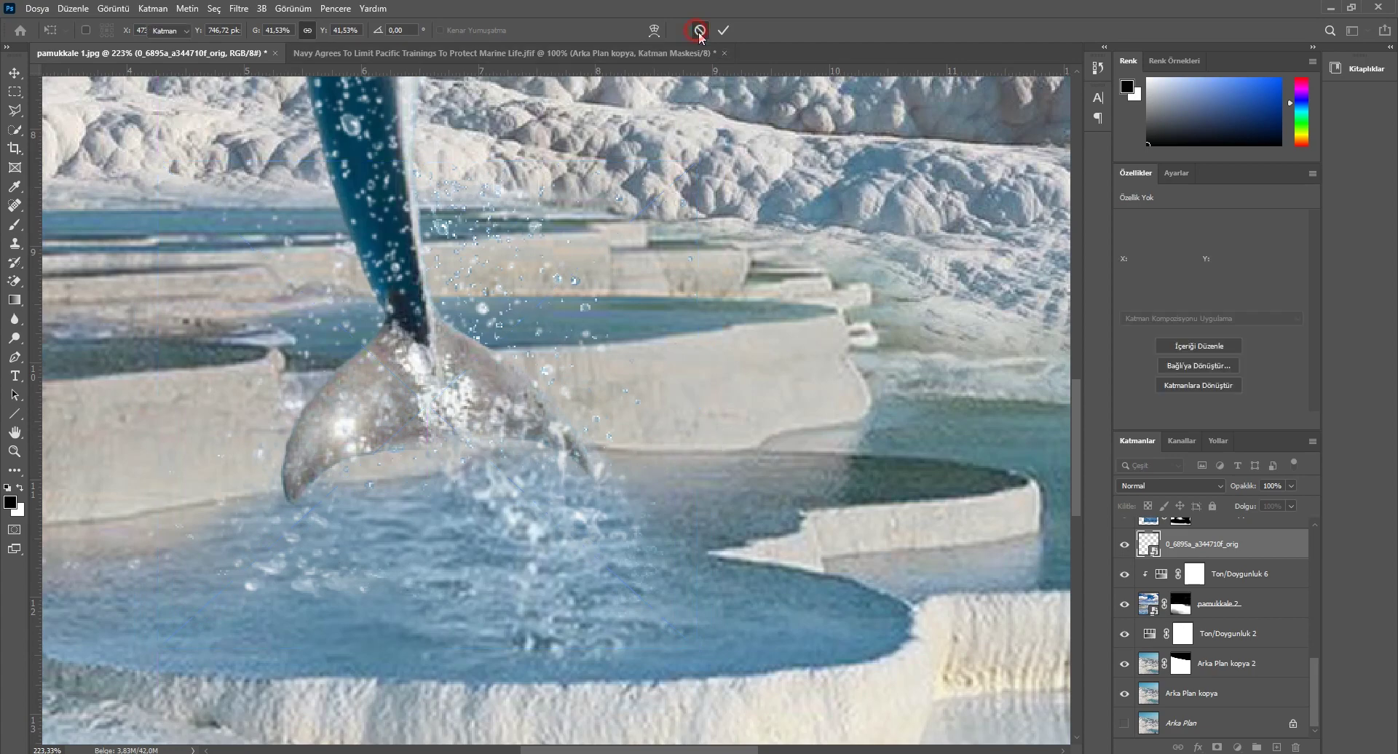
drag(1253, 544, 1258, 508)
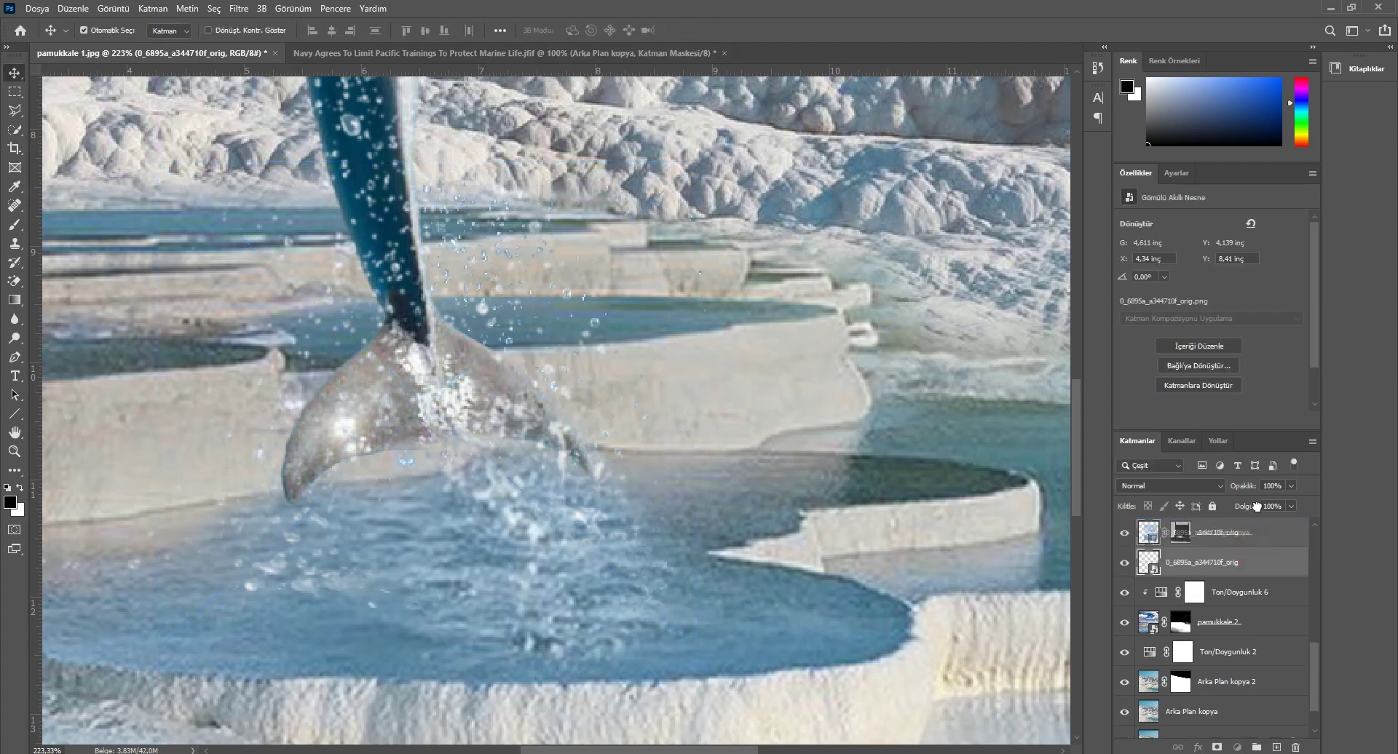
drag(1257, 507, 1250, 519)
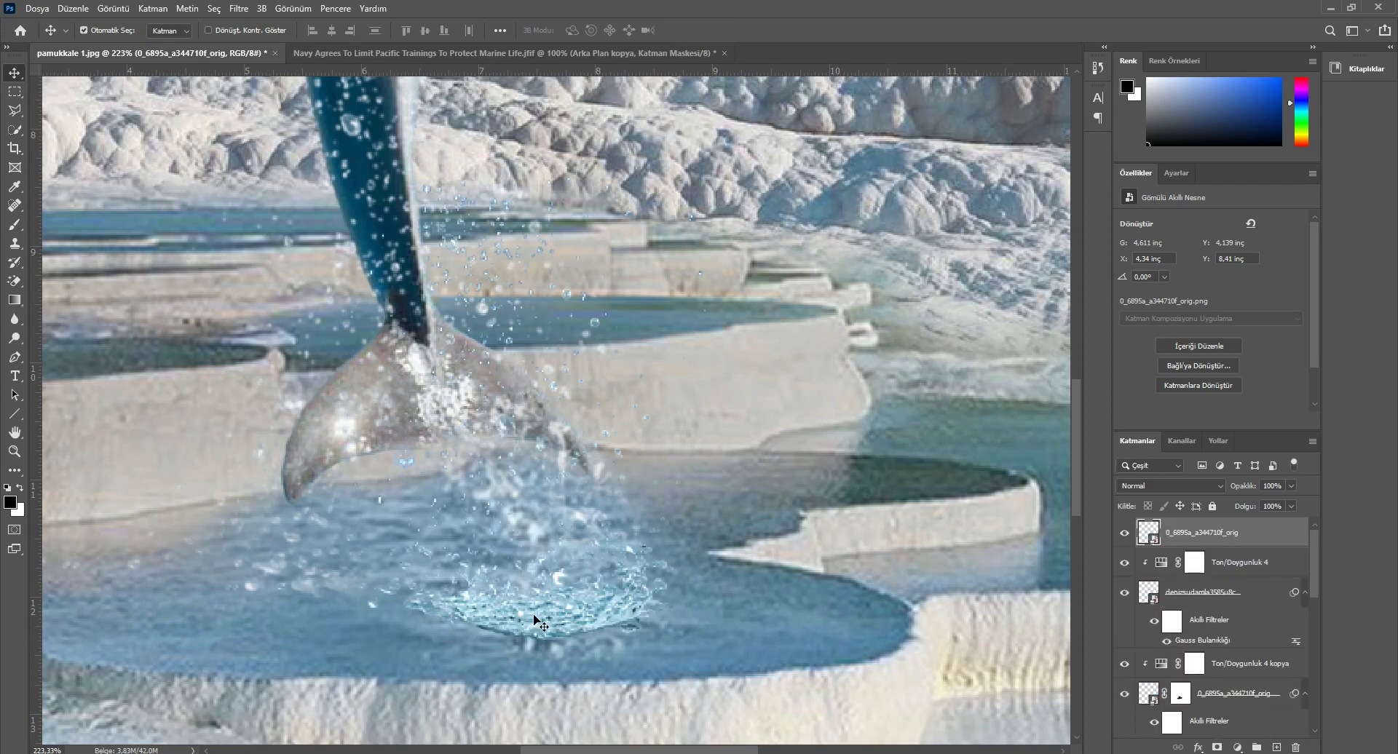
Step: Reposition the splash and scale it up to about 51% with Free Transform
drag(537, 621, 508, 614)
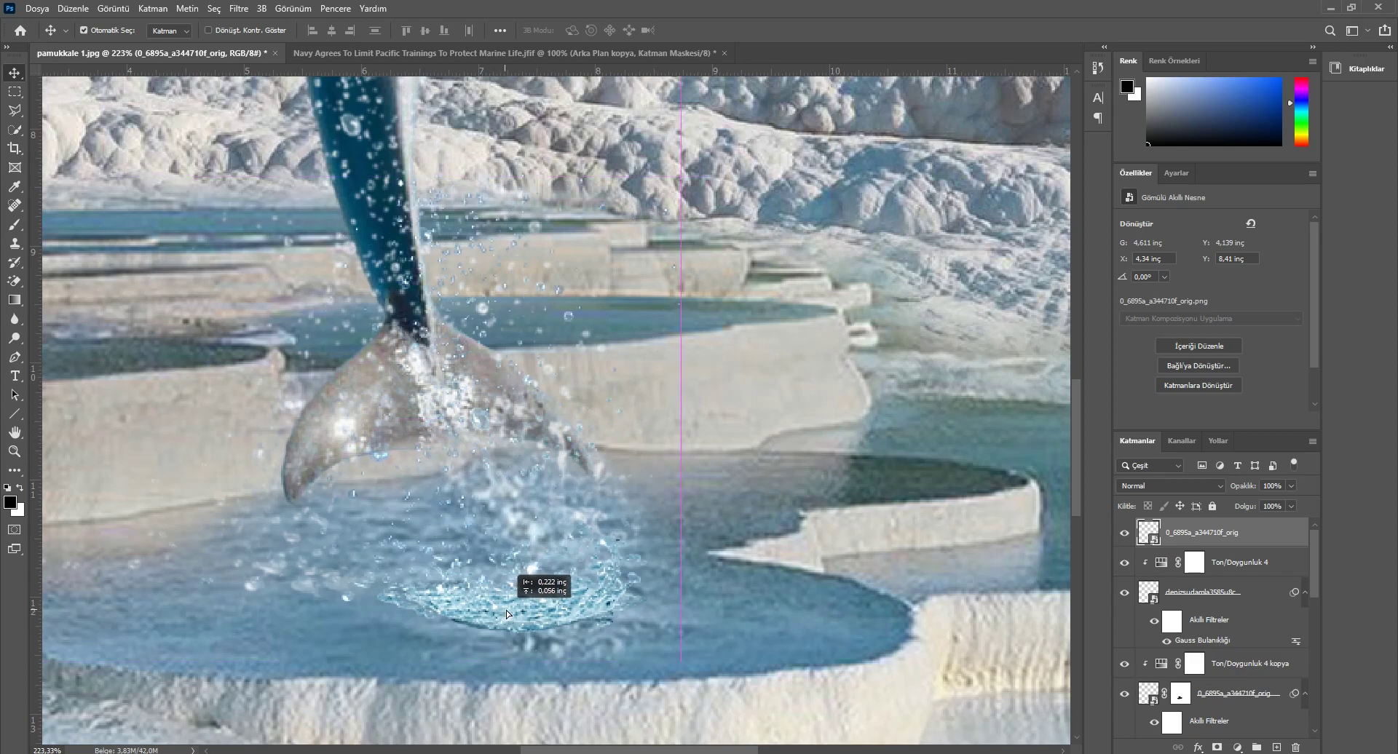
drag(508, 614, 507, 614)
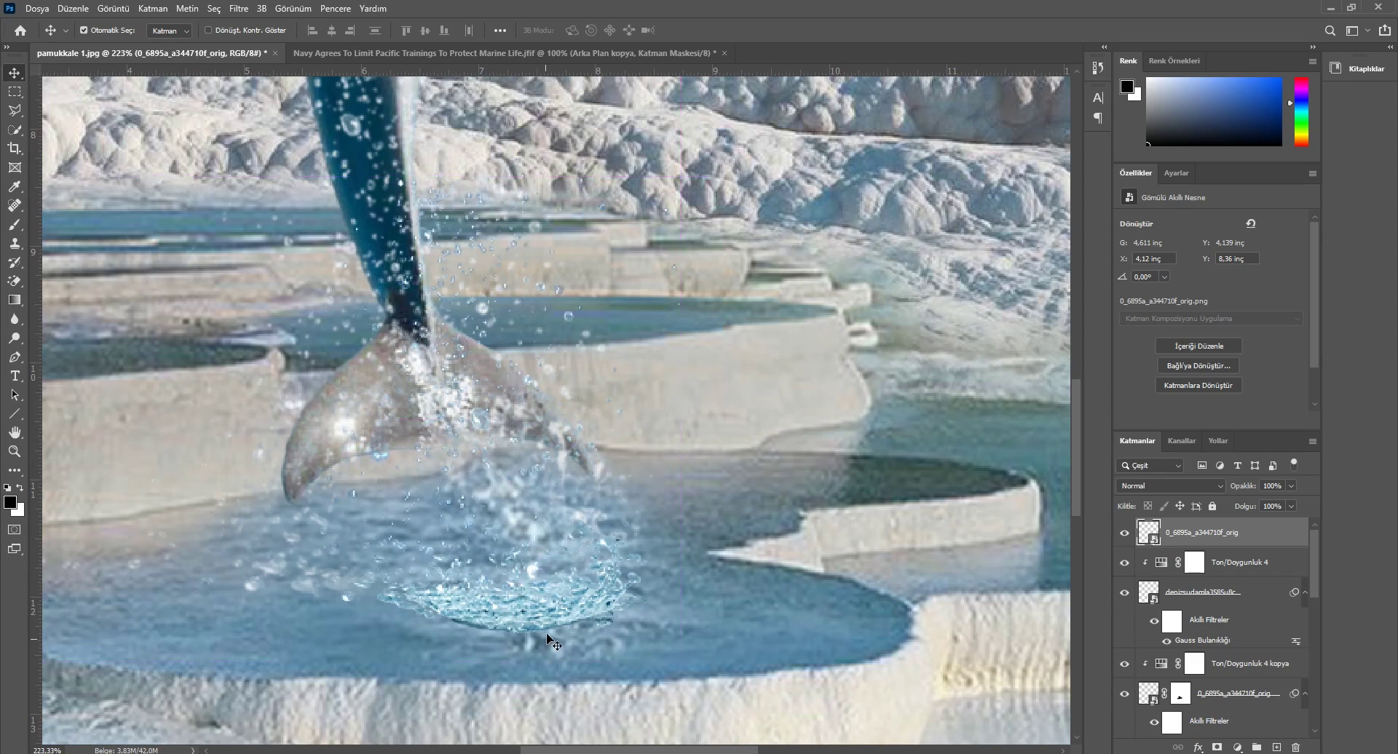
key(ctrl+t)
drag(679, 416, 734, 415)
mouse_move(682, 518)
mouse_down()
mouse_move(618, 488)
mouse_move(632, 509)
mouse_up()
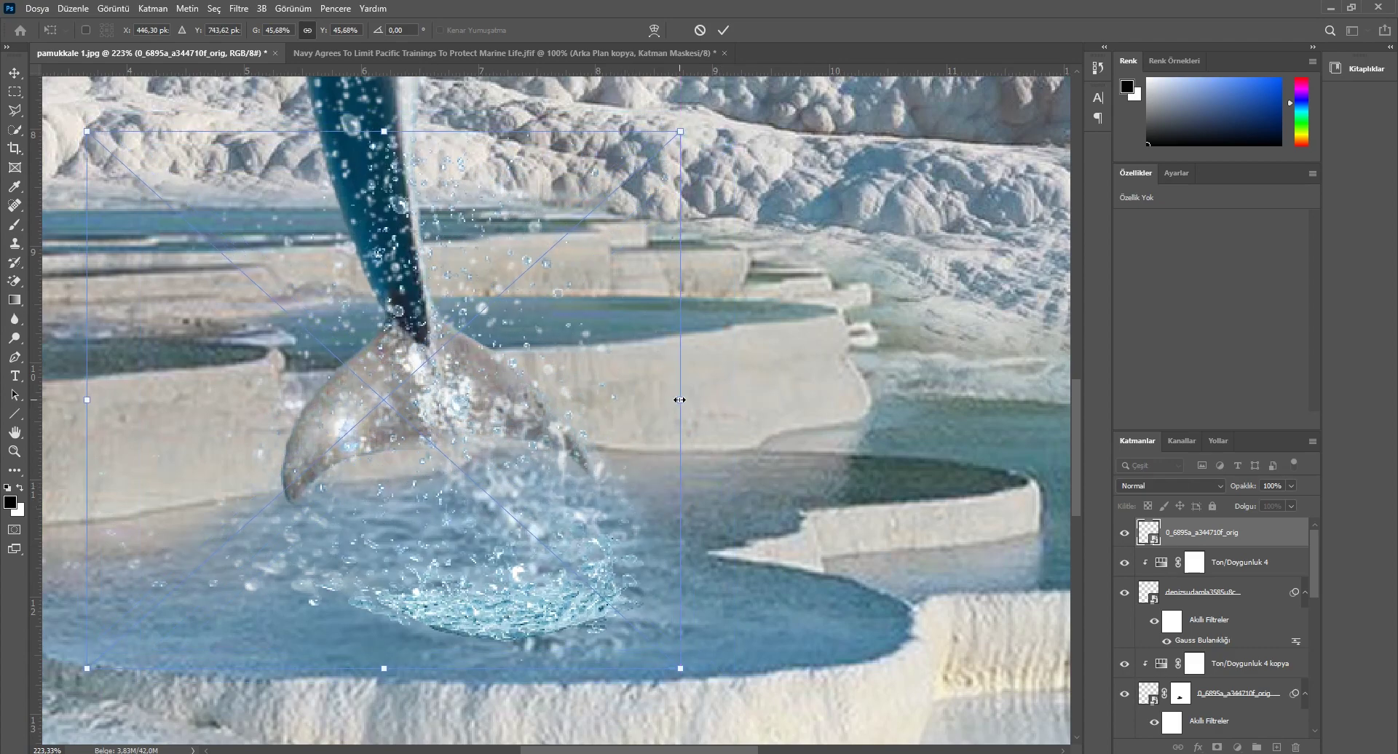
drag(680, 400, 744, 401)
drag(644, 508, 616, 469)
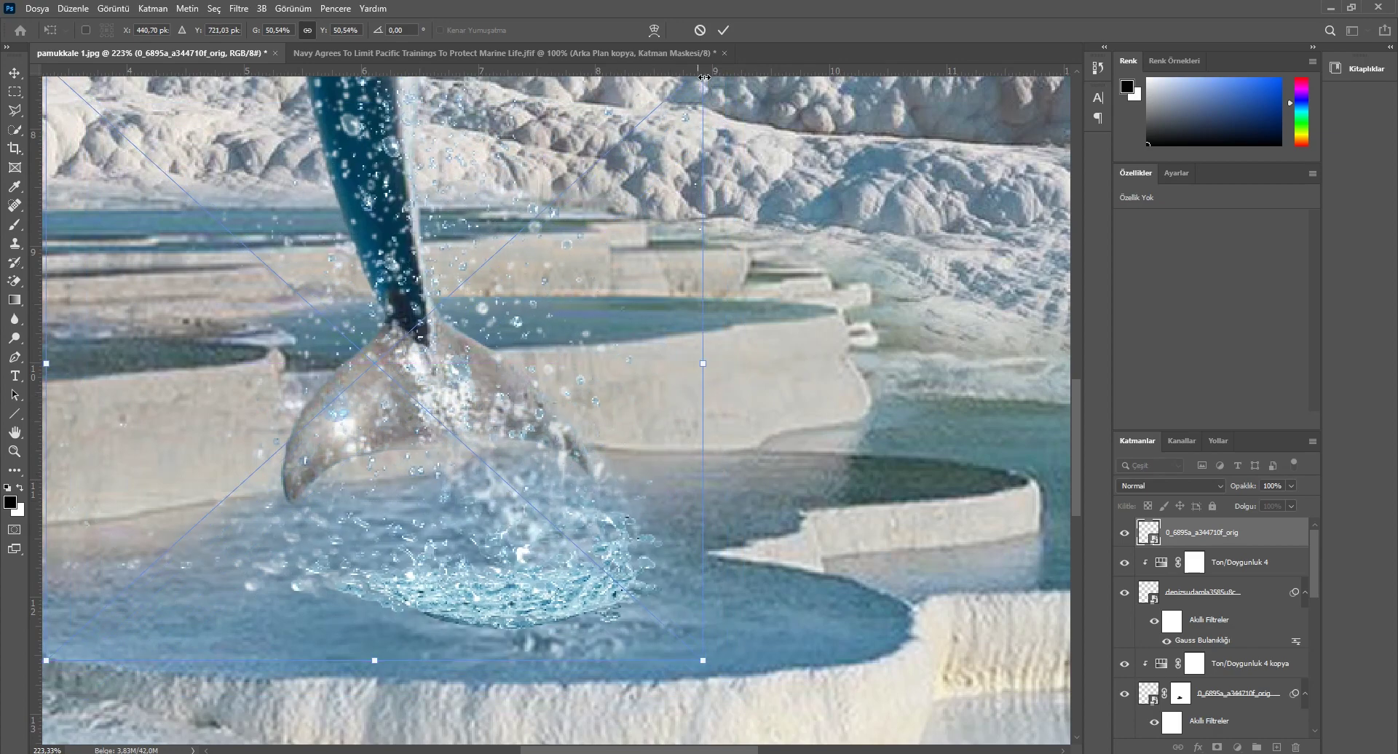
Step: Warp the splash's bottom edge upward, commit it, and lower it slightly into the pool
click(655, 31)
drag(532, 664, 529, 630)
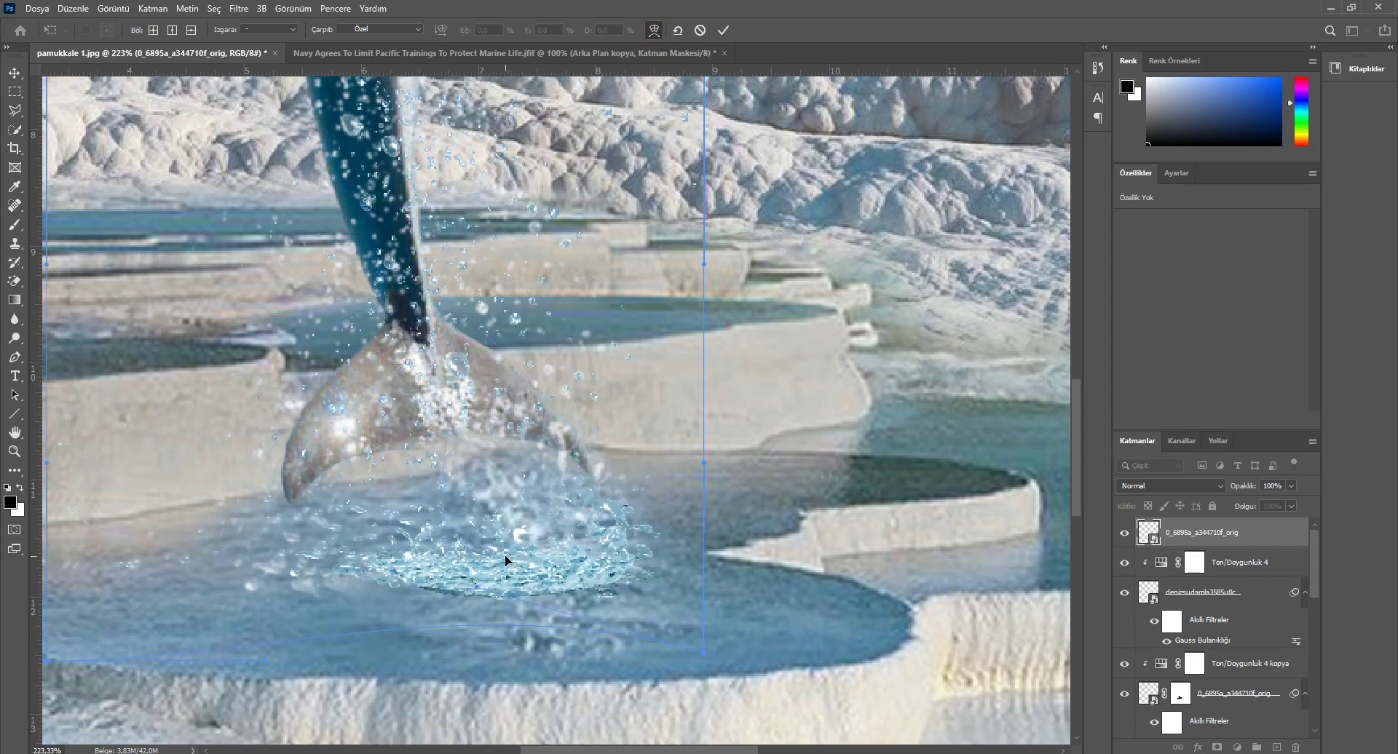
click(724, 31)
drag(518, 567, 519, 595)
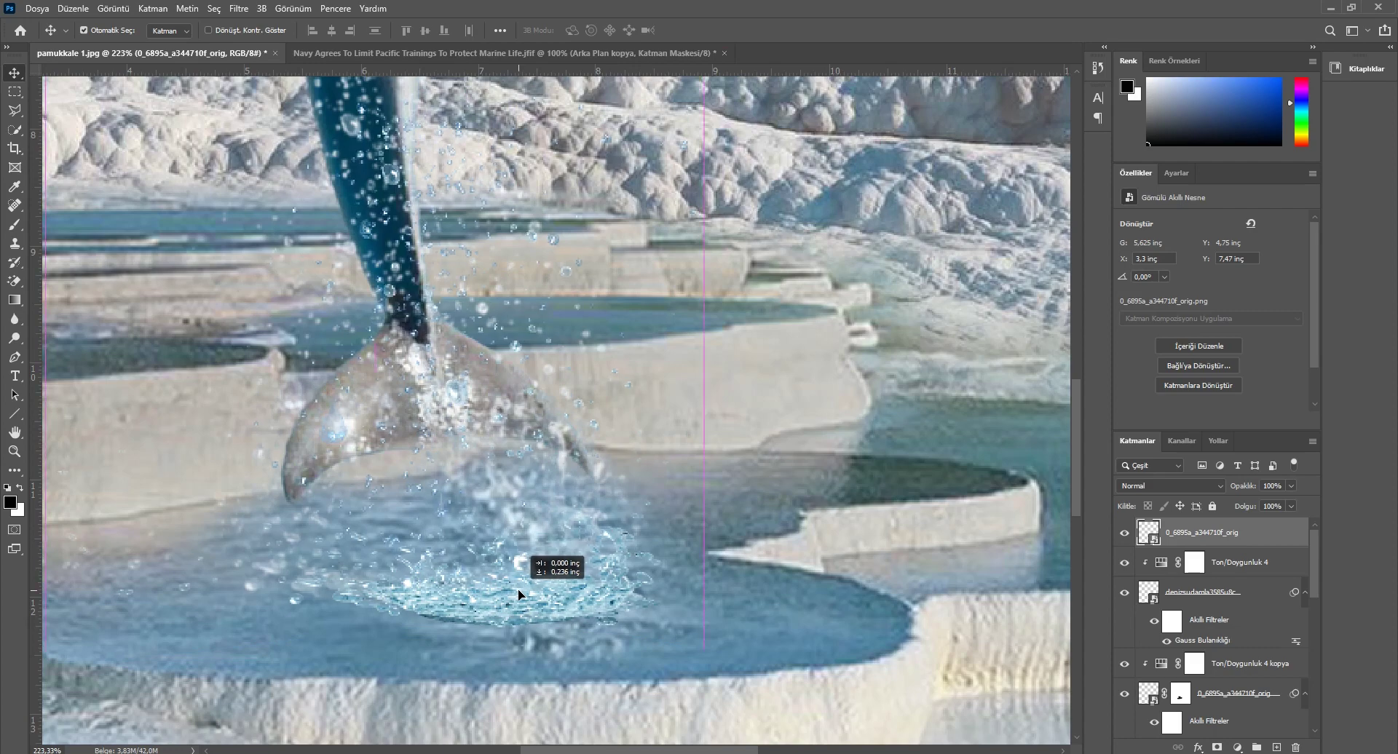
drag(519, 595, 520, 594)
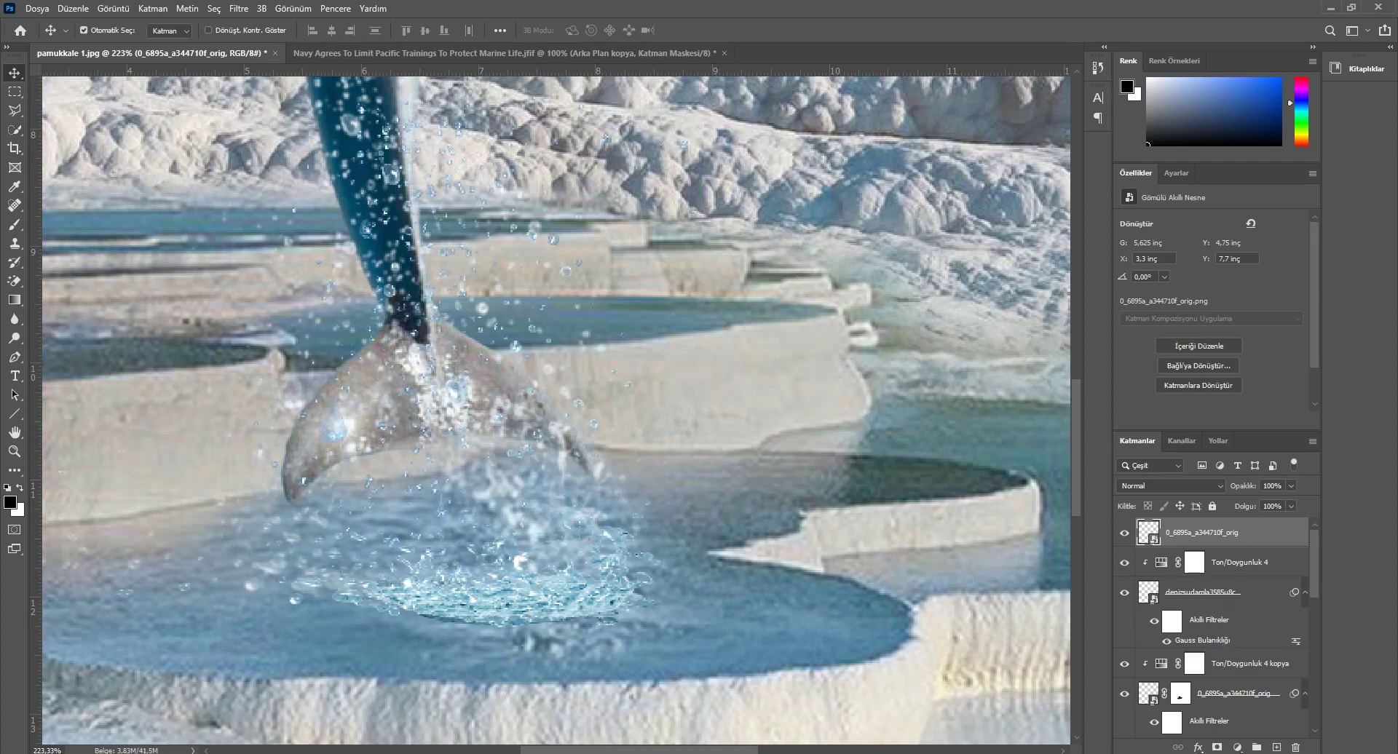
Step: Add Ton/Doygunluk 7 Hue/Saturation clipped to the droplet layer with Lightness +17, then reselect the droplet layer
click(1237, 748)
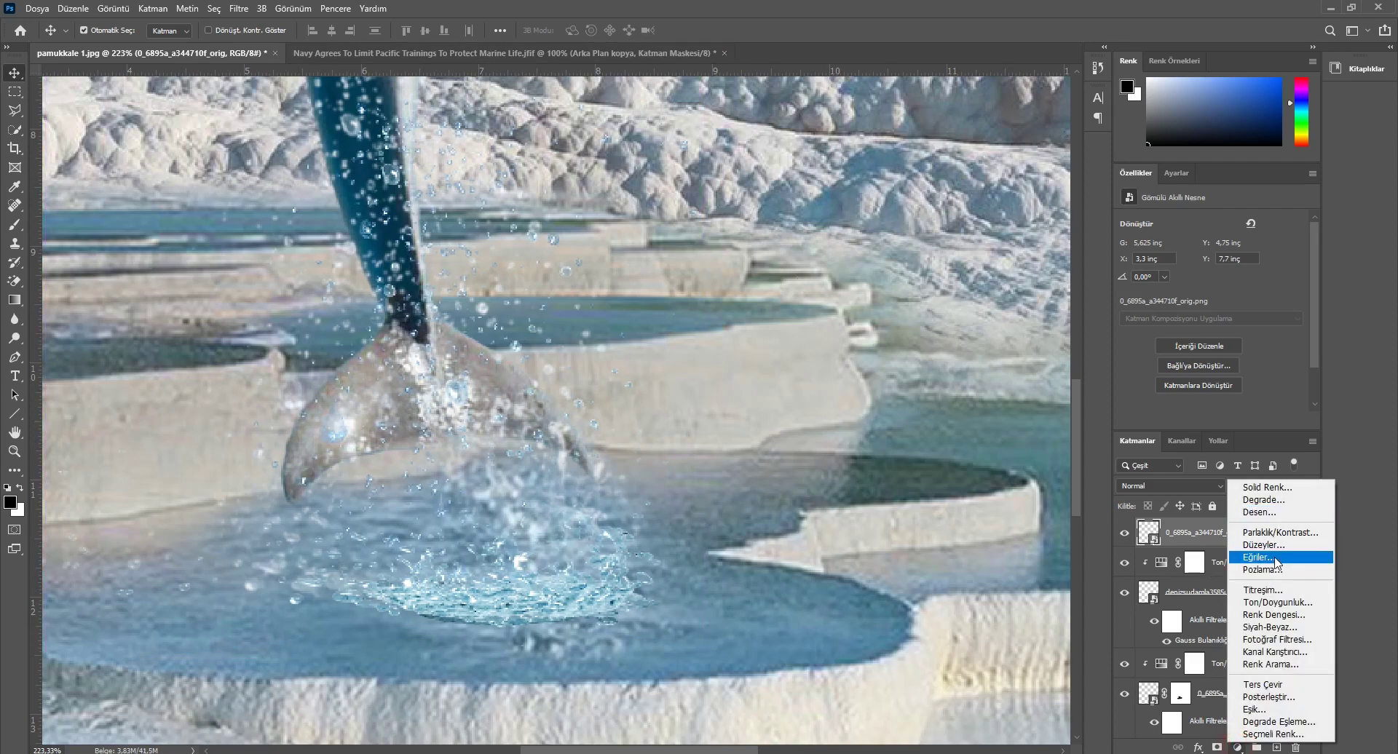
click(654, 390)
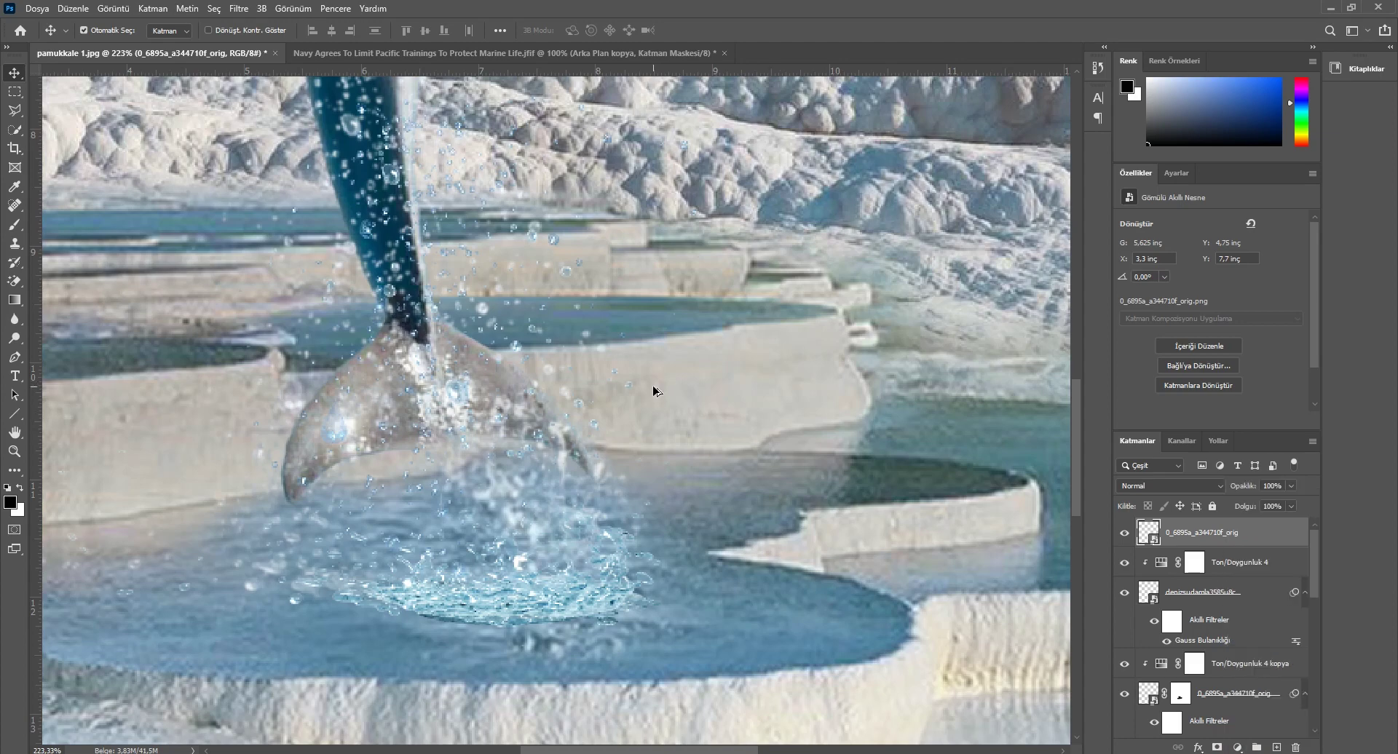
scroll(653, 391, down, 3)
scroll(654, 390, down, 2)
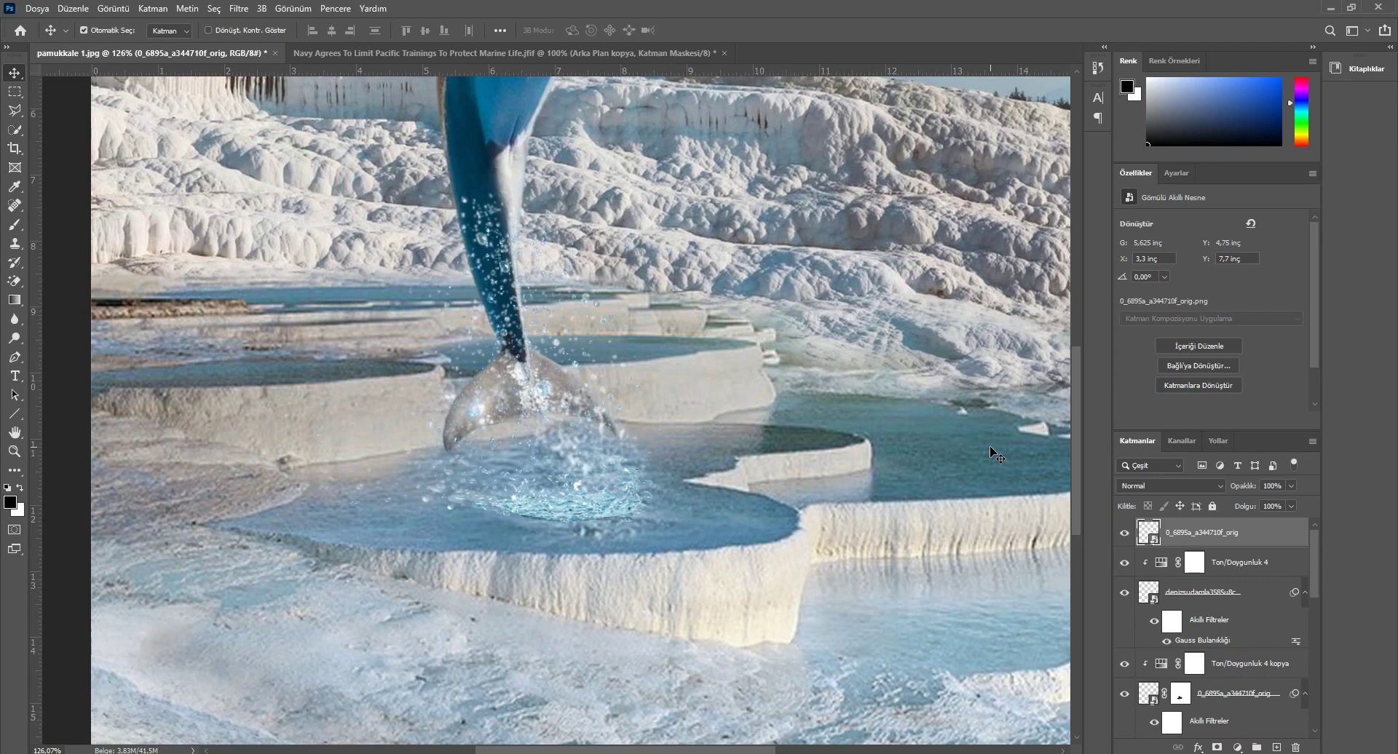
click(1236, 748)
click(1279, 609)
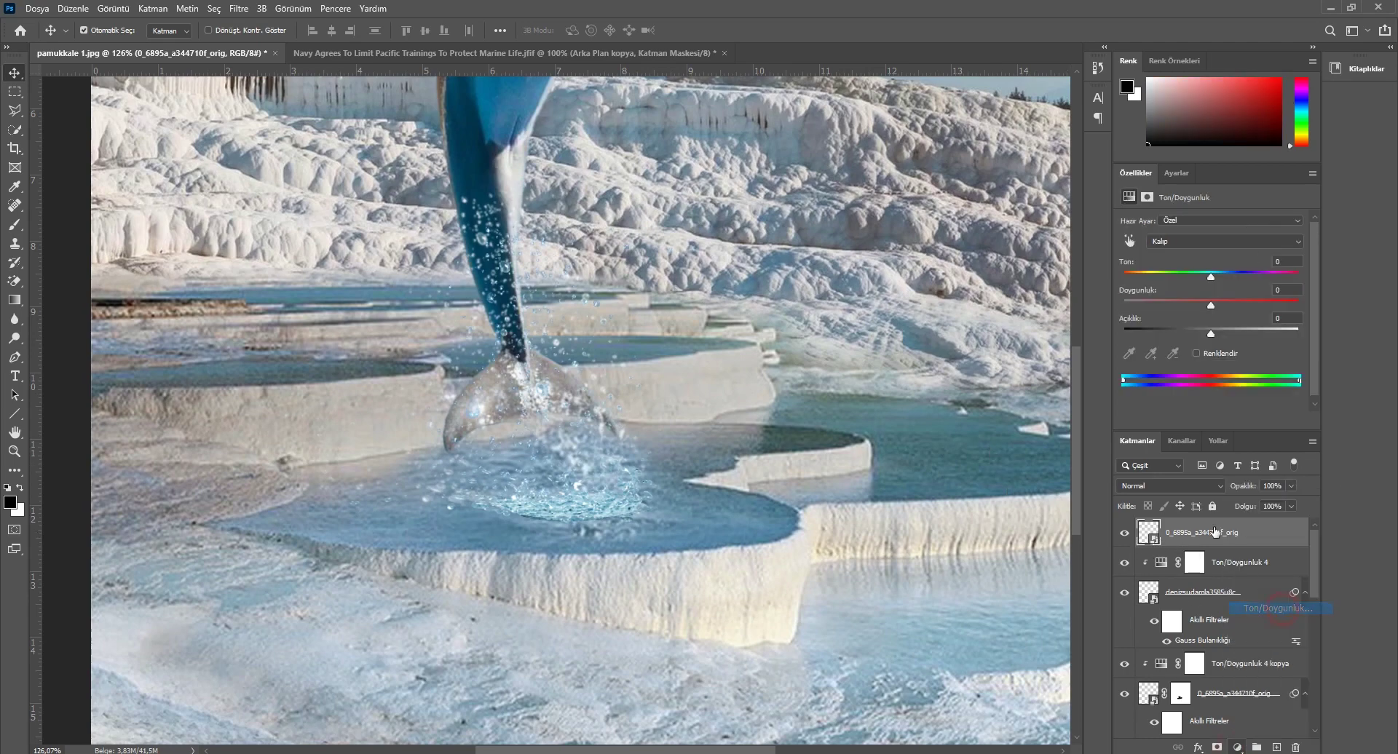
click(1210, 421)
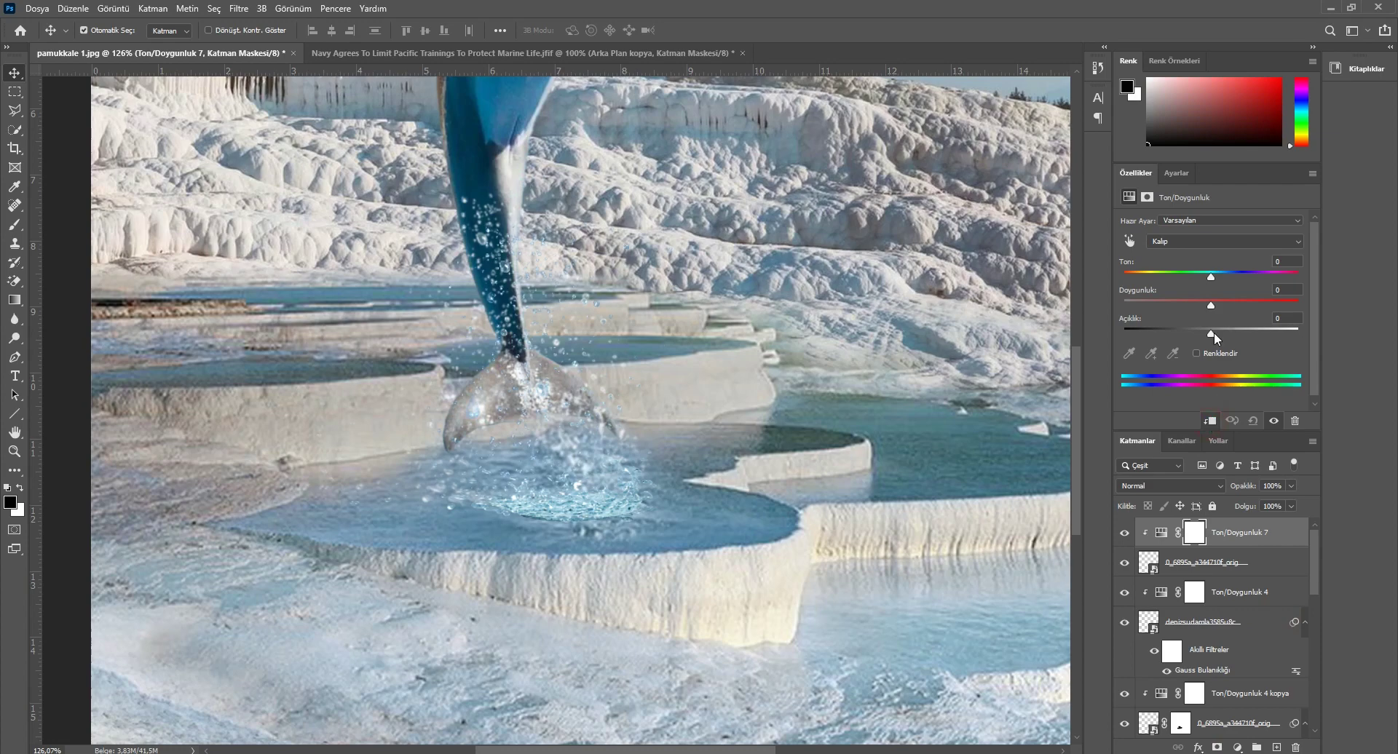
drag(1211, 333, 1232, 334)
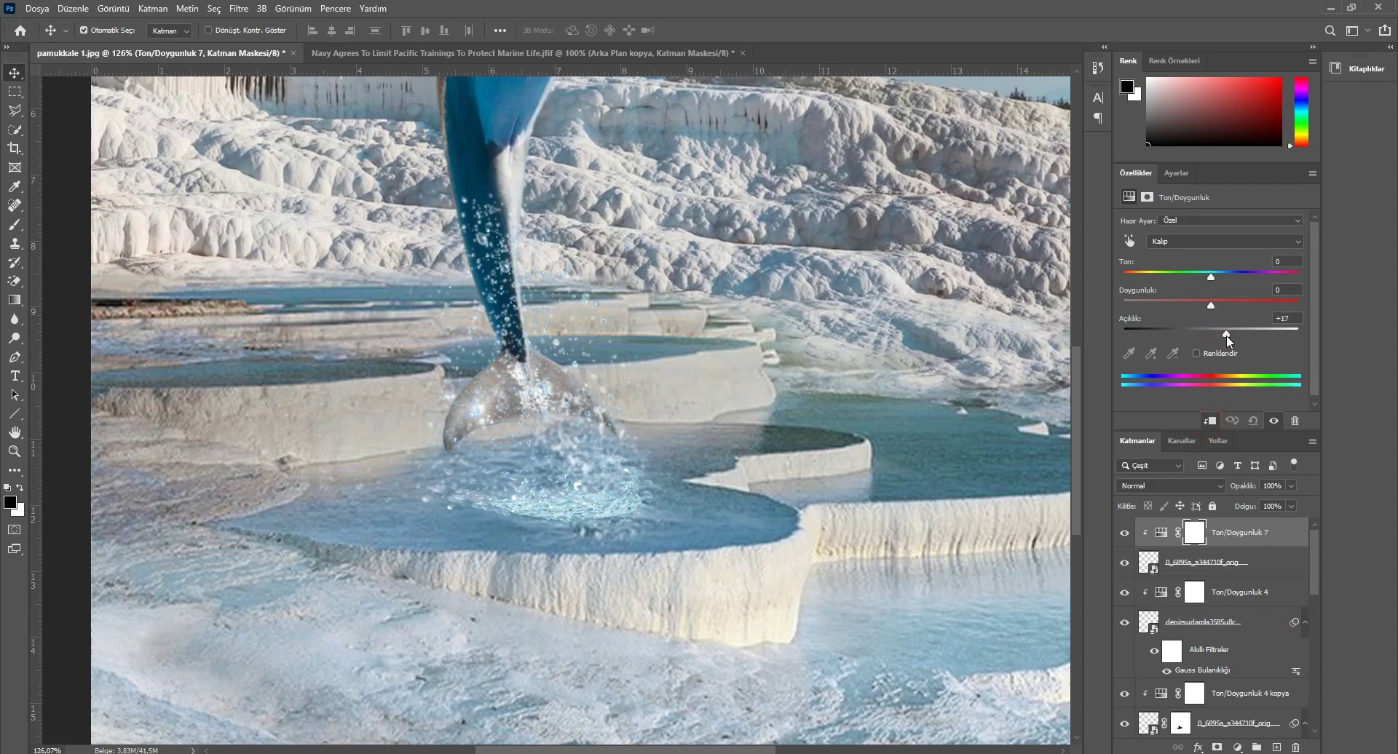
click(1198, 566)
Step: Apply a 0.5-pixel Gaussian Blur to the splash layer
click(238, 9)
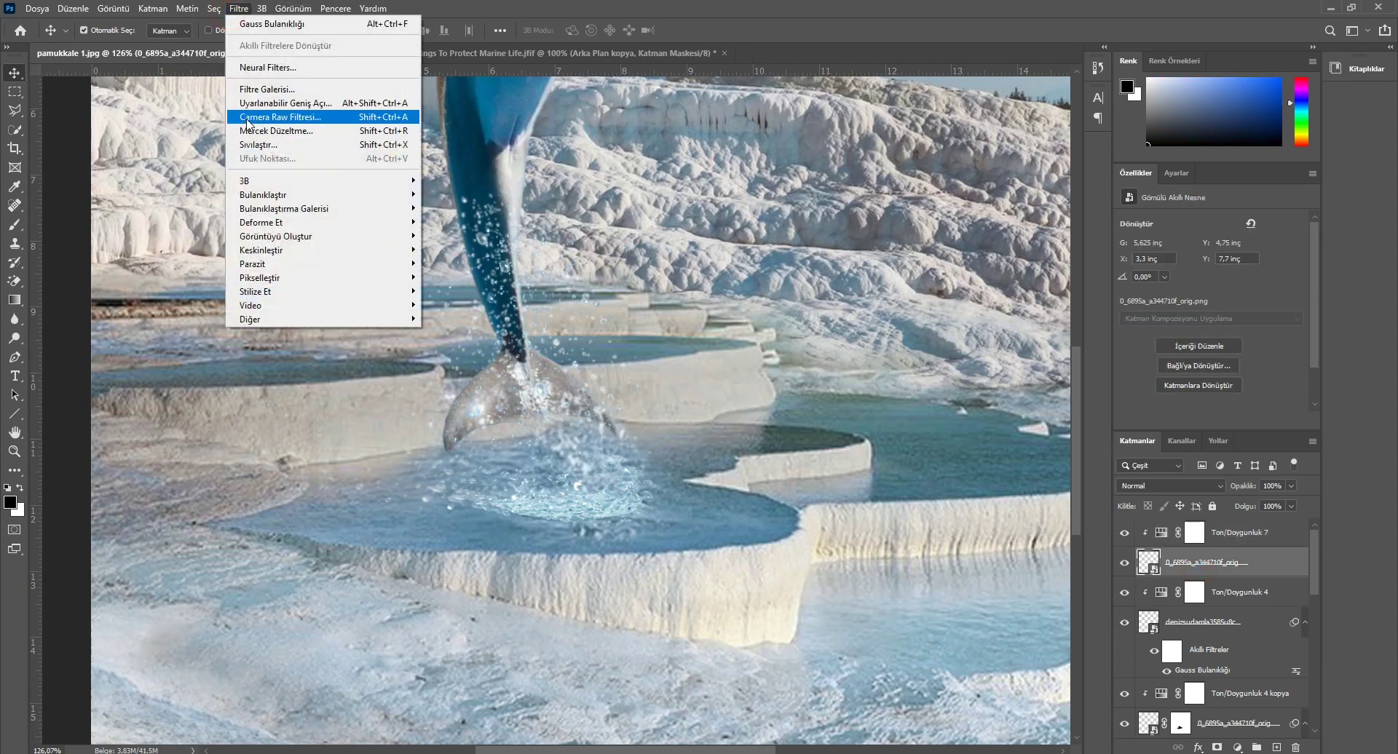
mouse_move(264, 195)
click(484, 239)
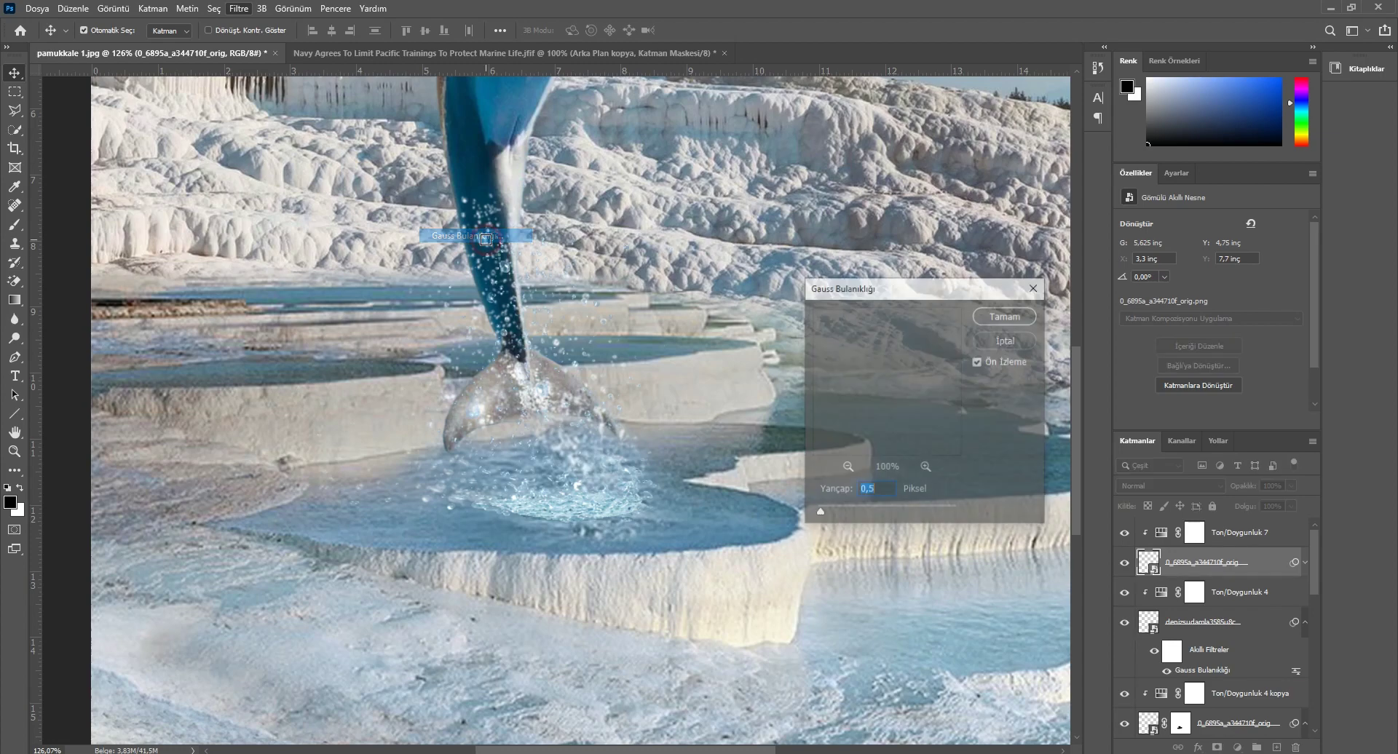
click(999, 318)
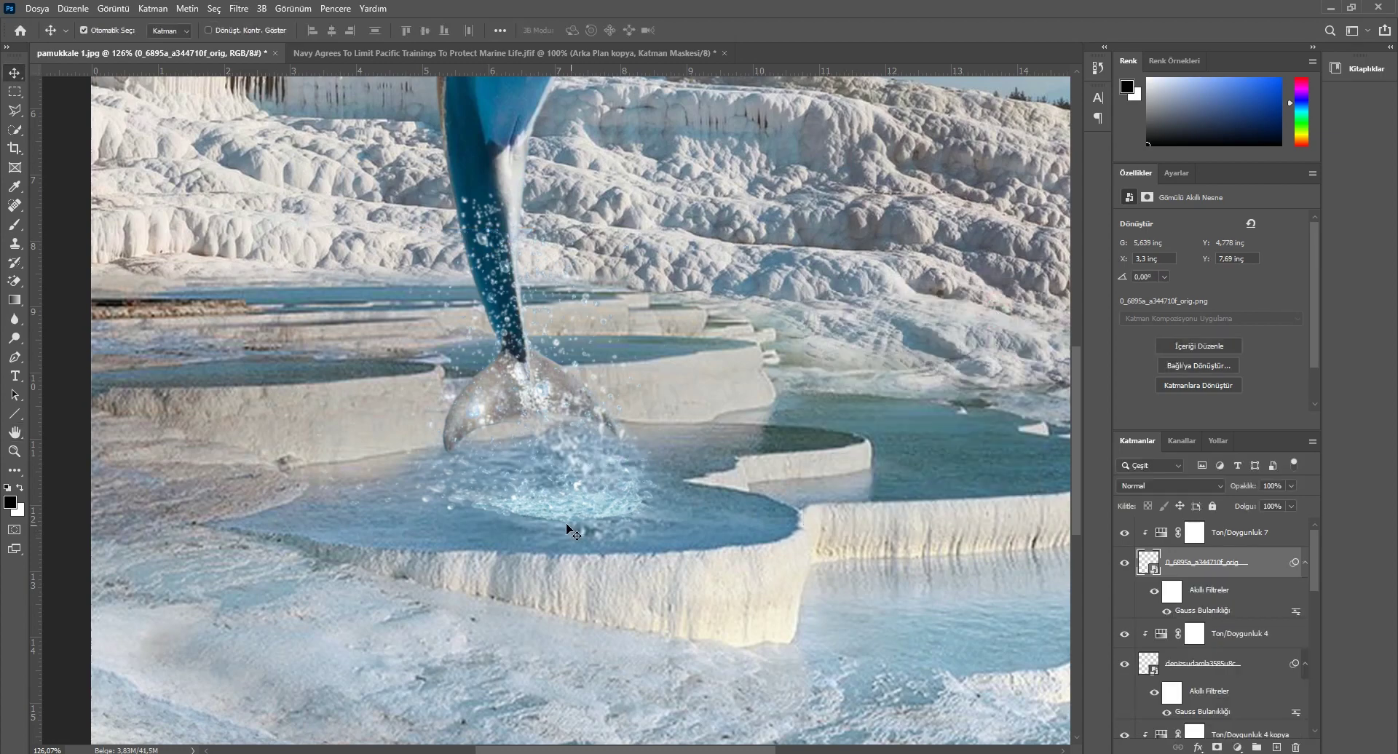
scroll(567, 526, up, 3)
scroll(565, 524, up, 3)
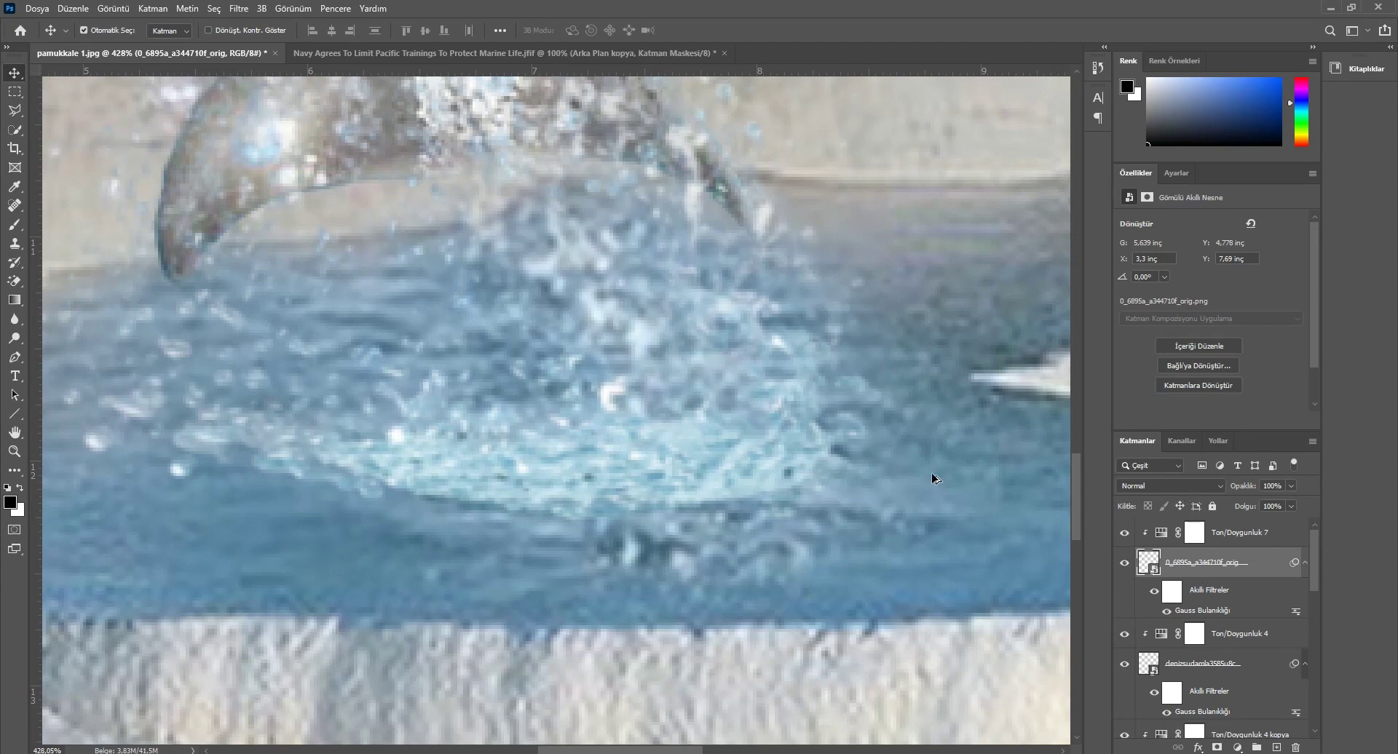
Step: Lower the splash layer's opacity to 62%
scroll(785, 448, down, 4)
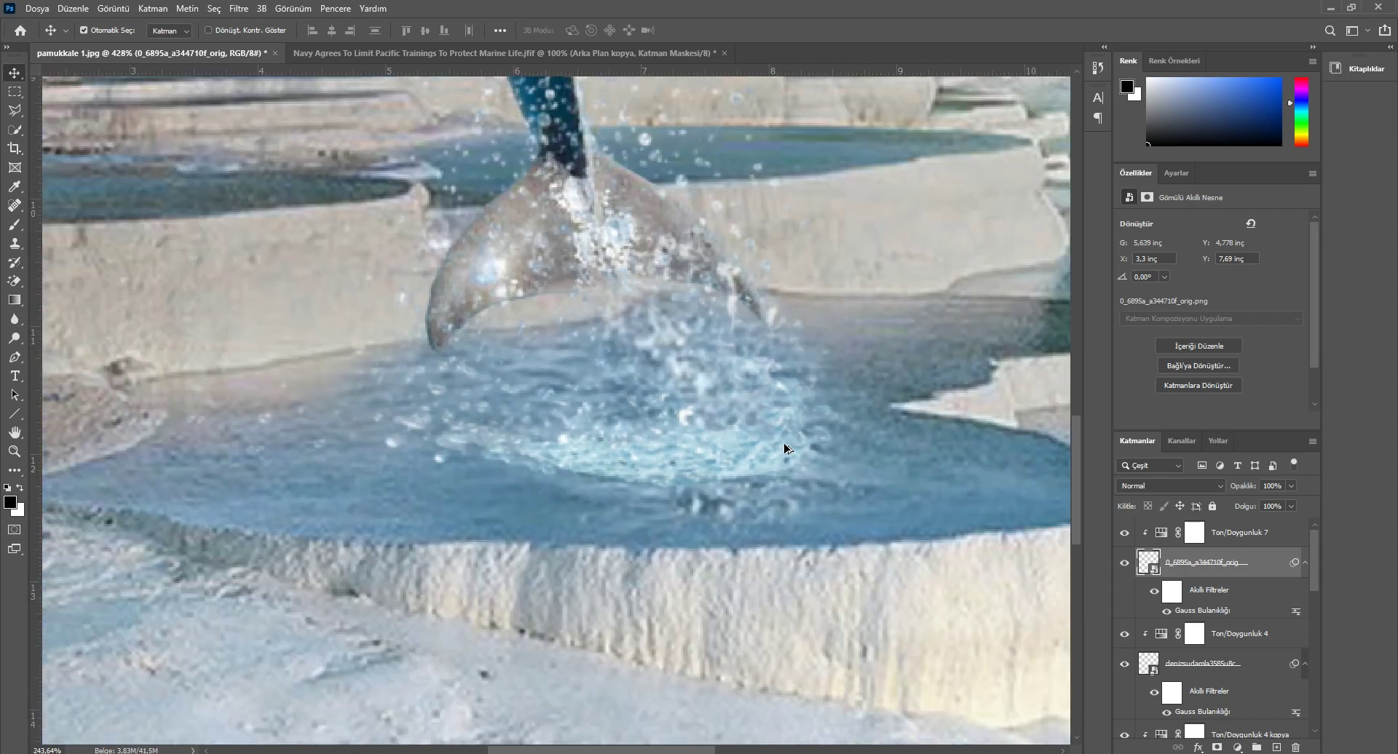
scroll(785, 448, down, 3)
scroll(785, 448, down, 2)
scroll(785, 449, down, 1)
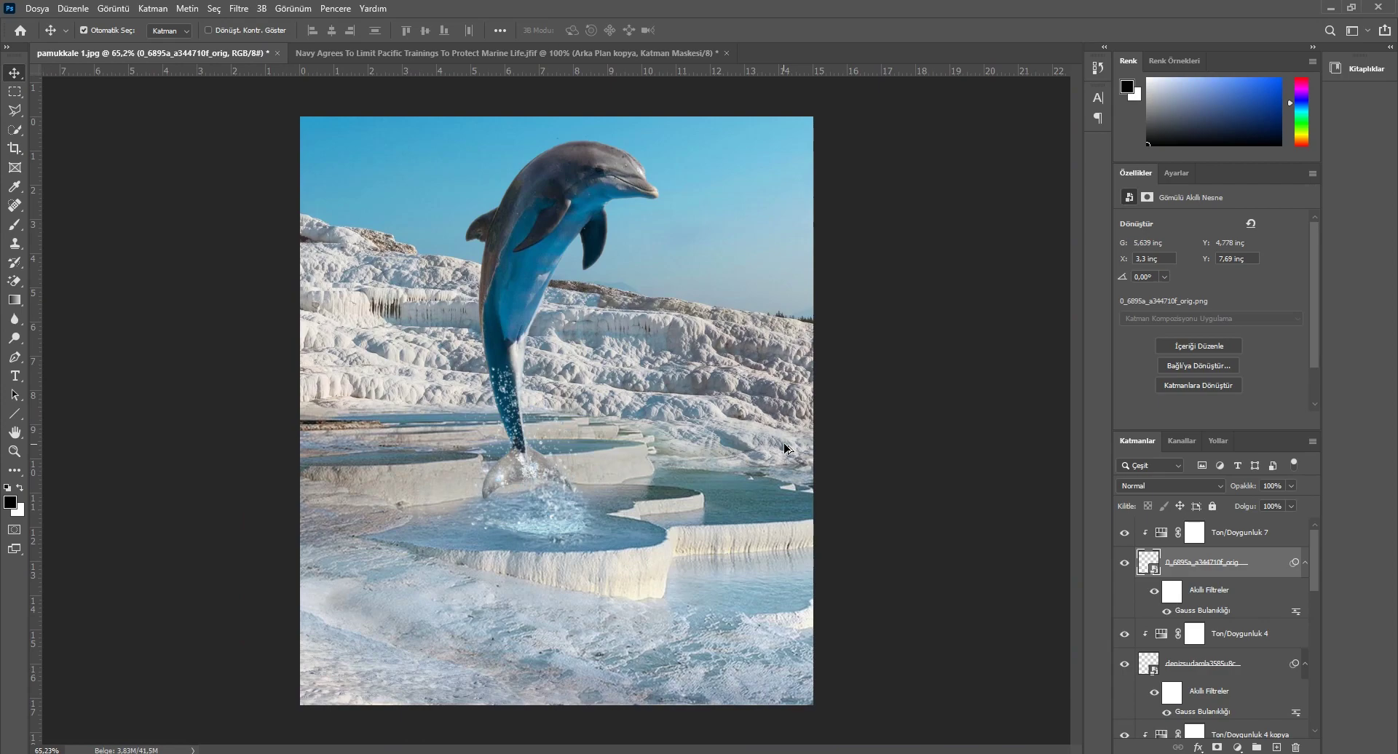
drag(1247, 488, 1224, 493)
scroll(575, 499, up, 2)
scroll(576, 499, up, 2)
scroll(575, 500, up, 1)
scroll(575, 500, up, 1)
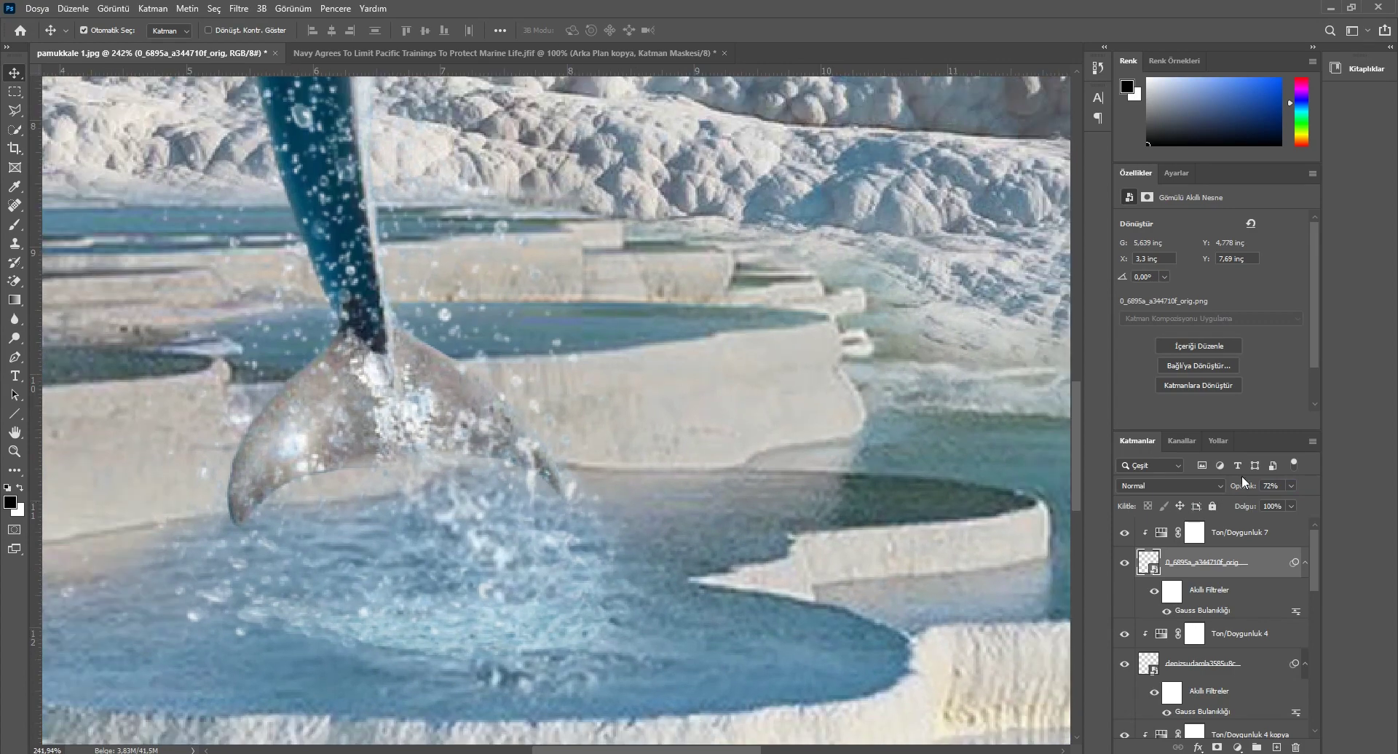
drag(1245, 489, 1237, 492)
scroll(662, 487, down, 3)
scroll(661, 488, down, 2)
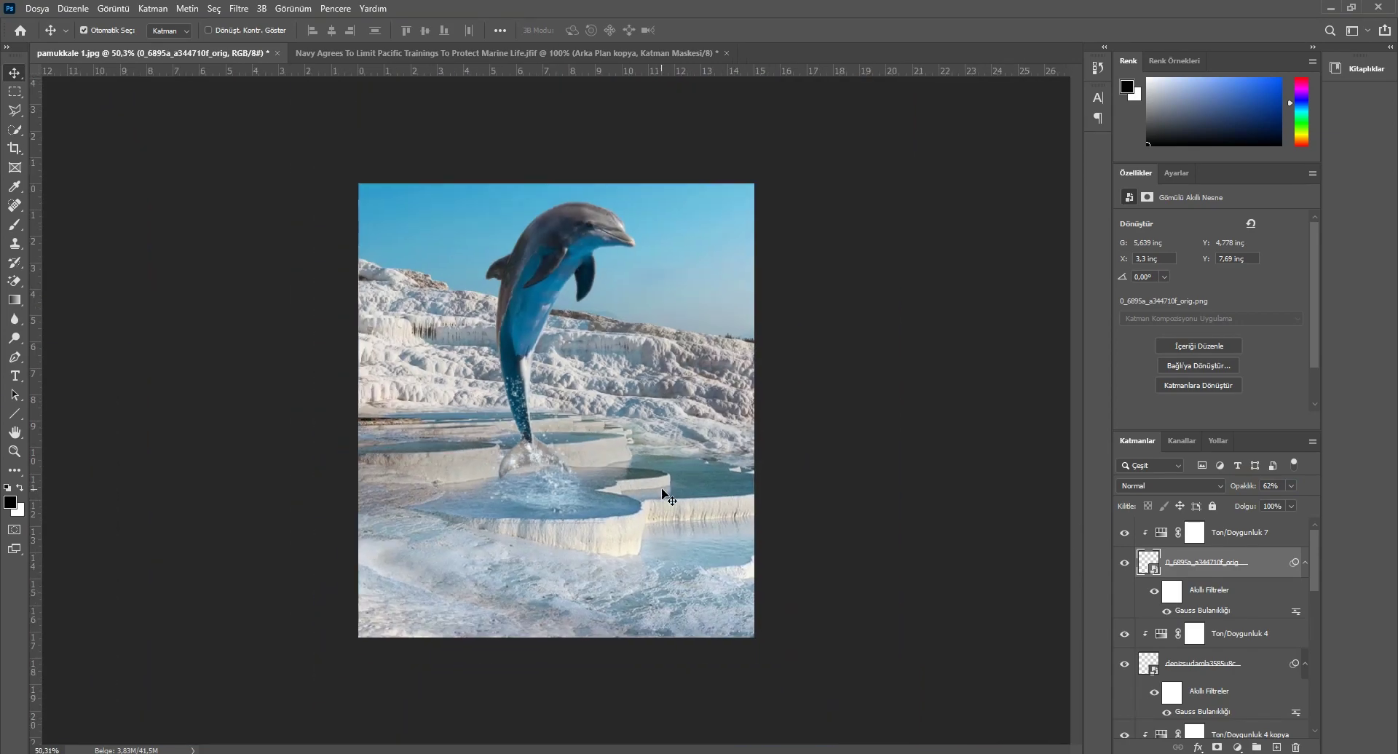
Step: Select Arka Plan kopya and toggle its visibility to compare
click(685, 250)
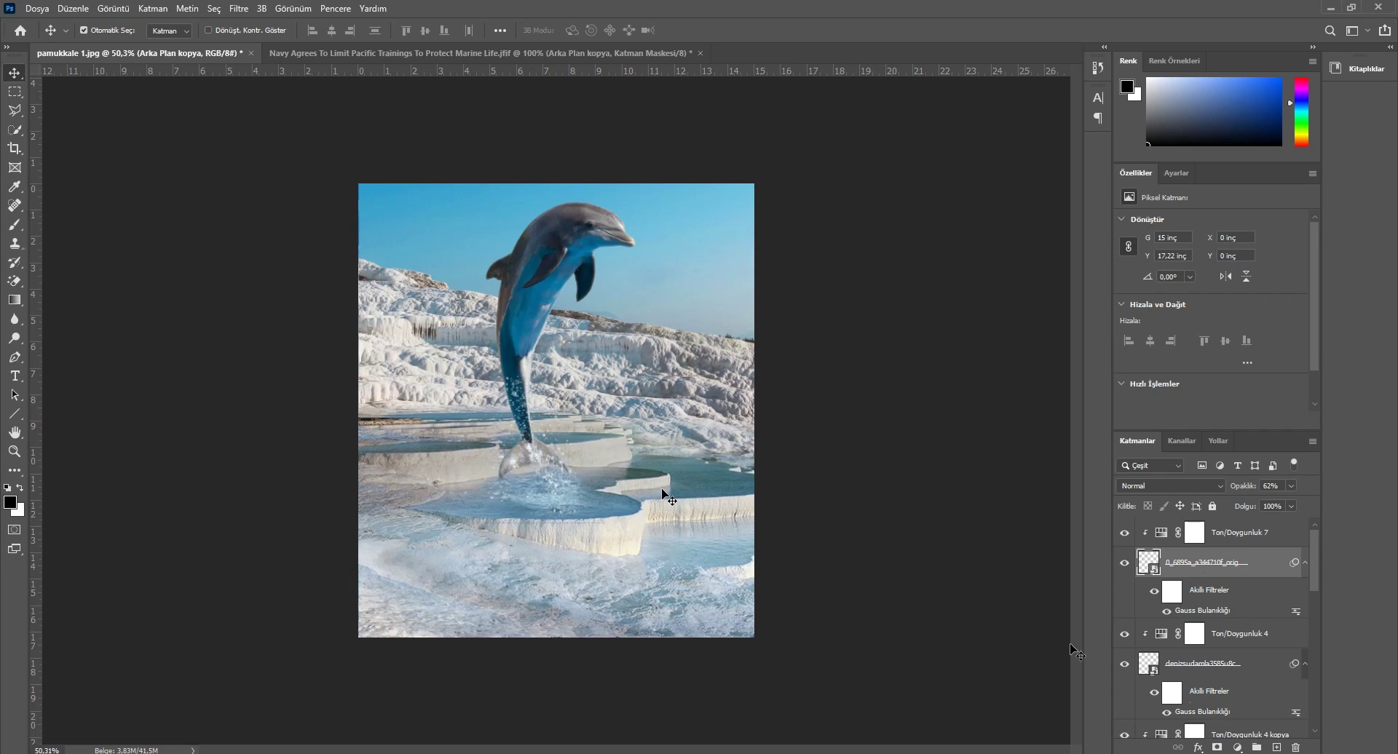
scroll(1122, 701, down, 5)
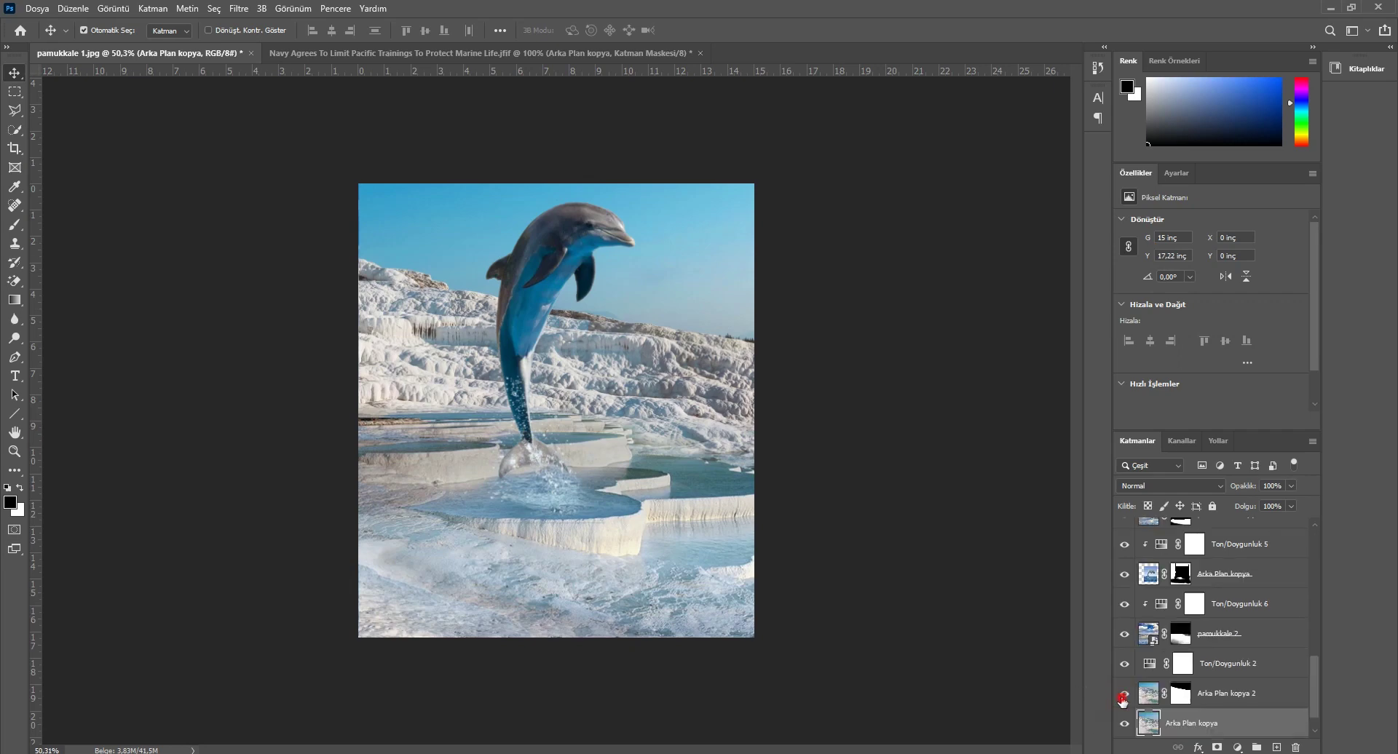
click(1125, 723)
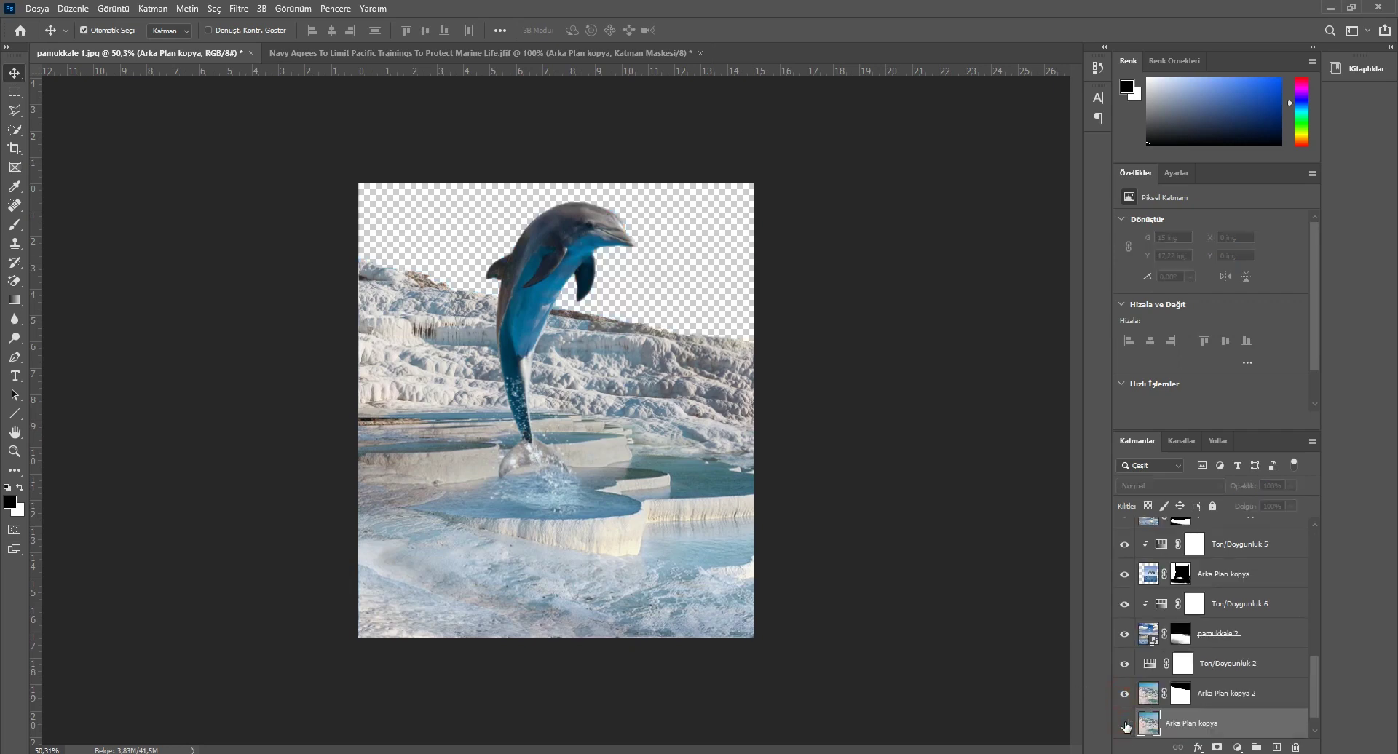
click(1125, 724)
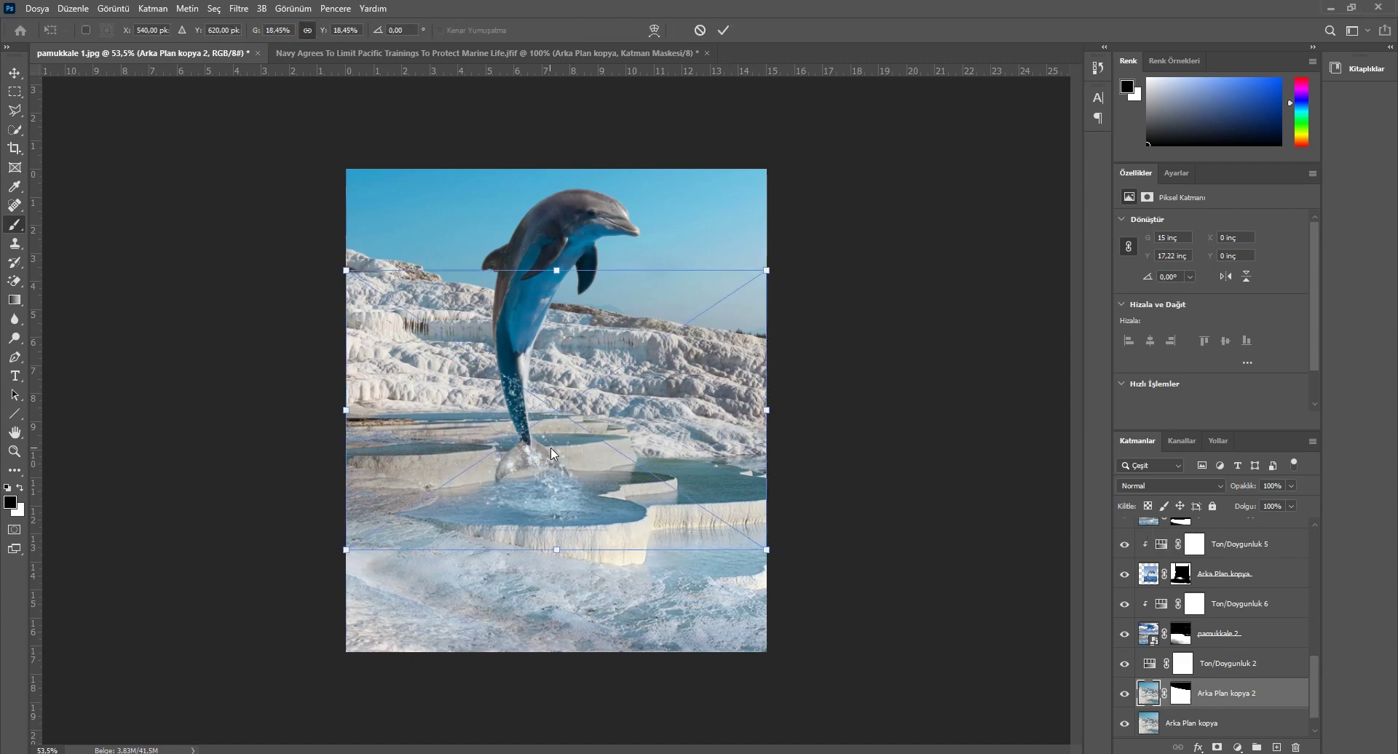
Step: Commit the cloudy sky photo, stack it under Arka Plan kopya 2, and shift it up
click(723, 30)
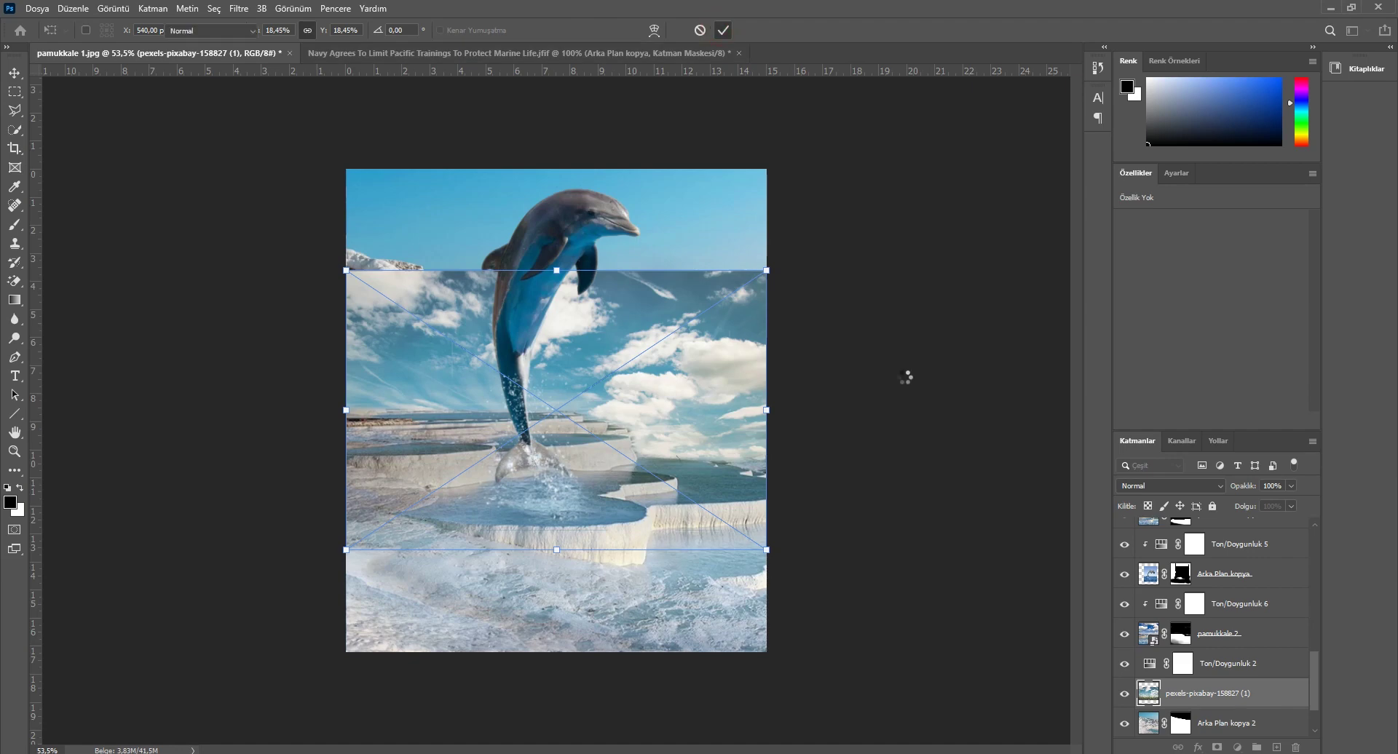
drag(1313, 680, 1309, 710)
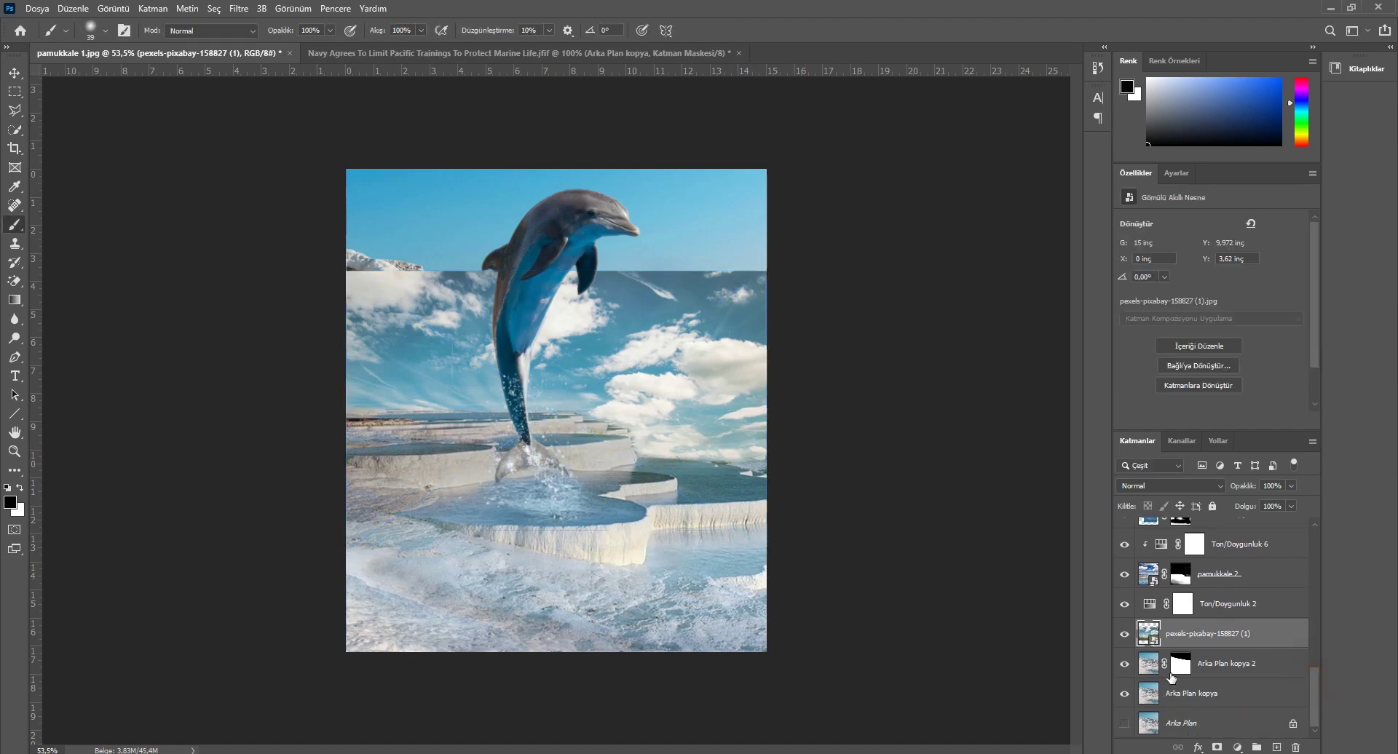
click(1124, 693)
drag(1187, 645, 1190, 679)
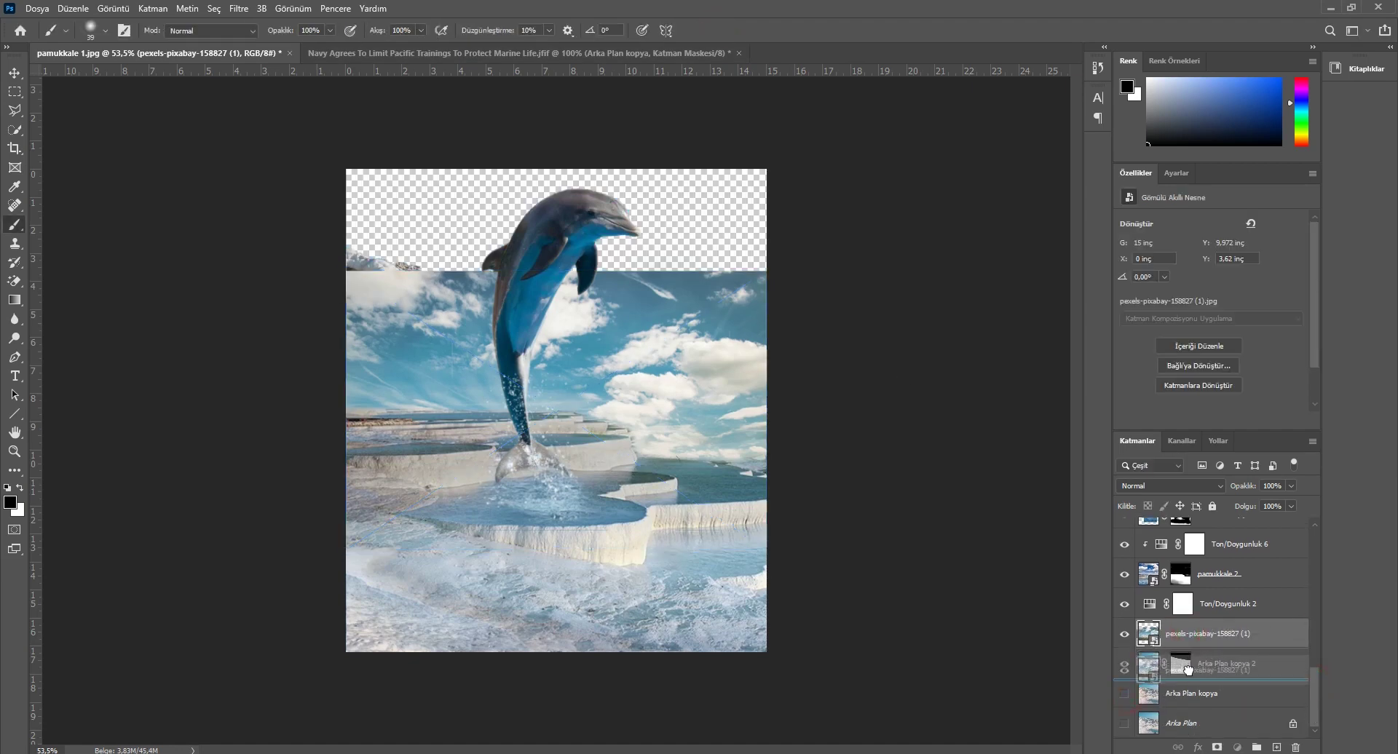
click(15, 73)
drag(716, 295, 713, 161)
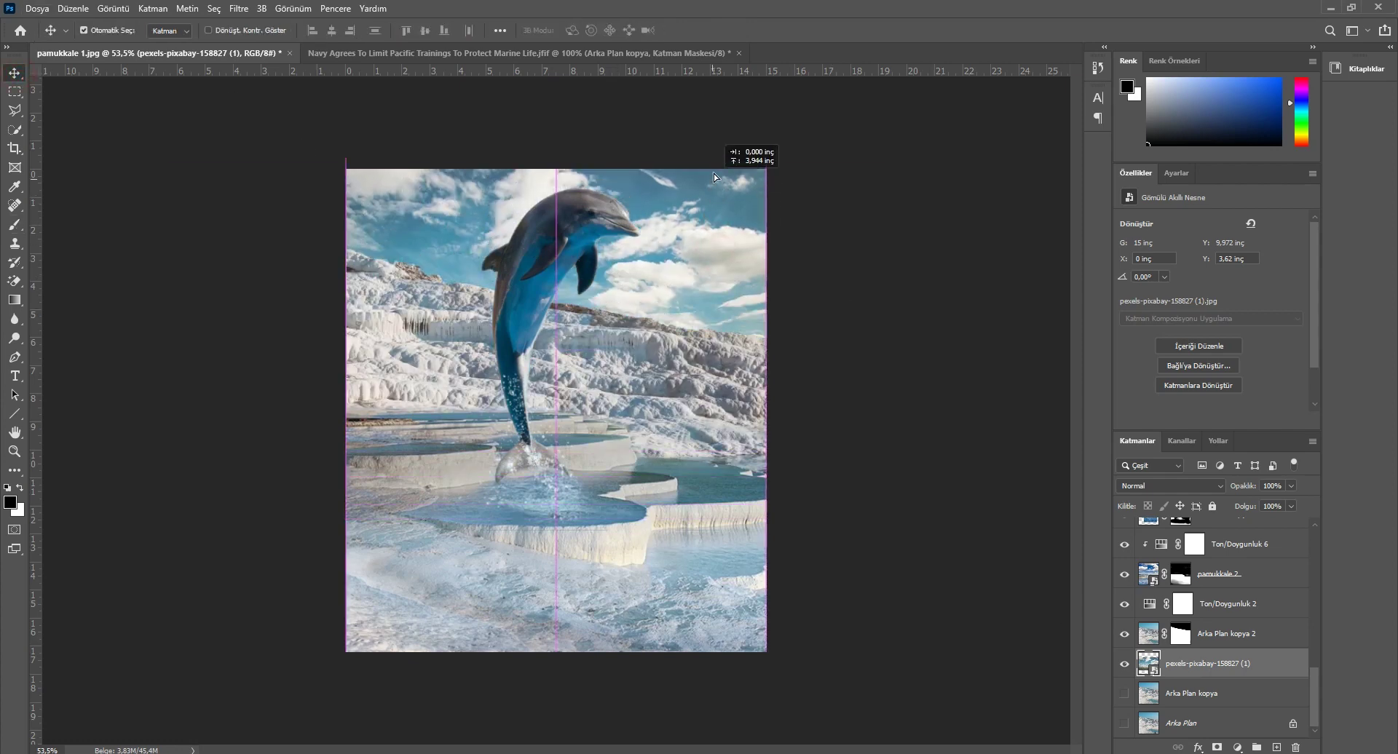
drag(713, 160, 714, 164)
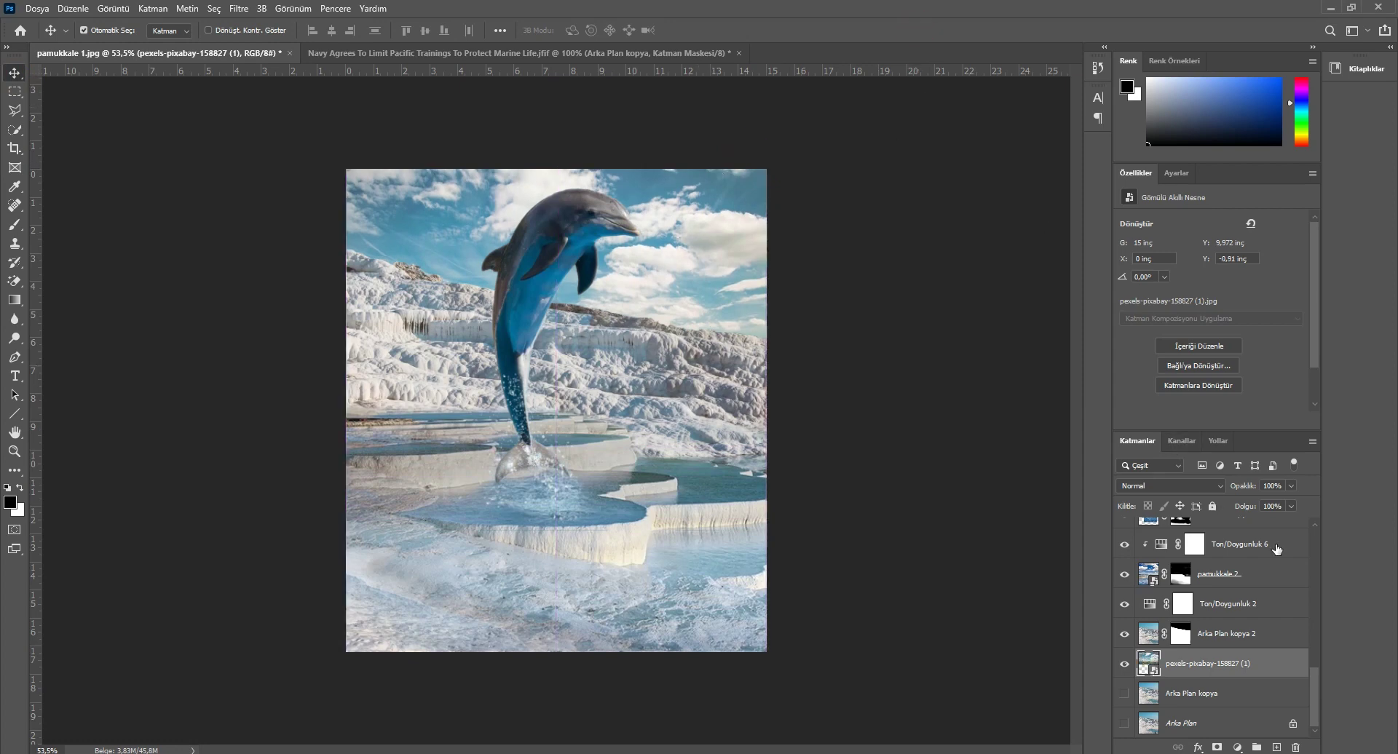
Step: Stamp a merged copy of all visible layers into a new top layer, Katman 1
click(1313, 526)
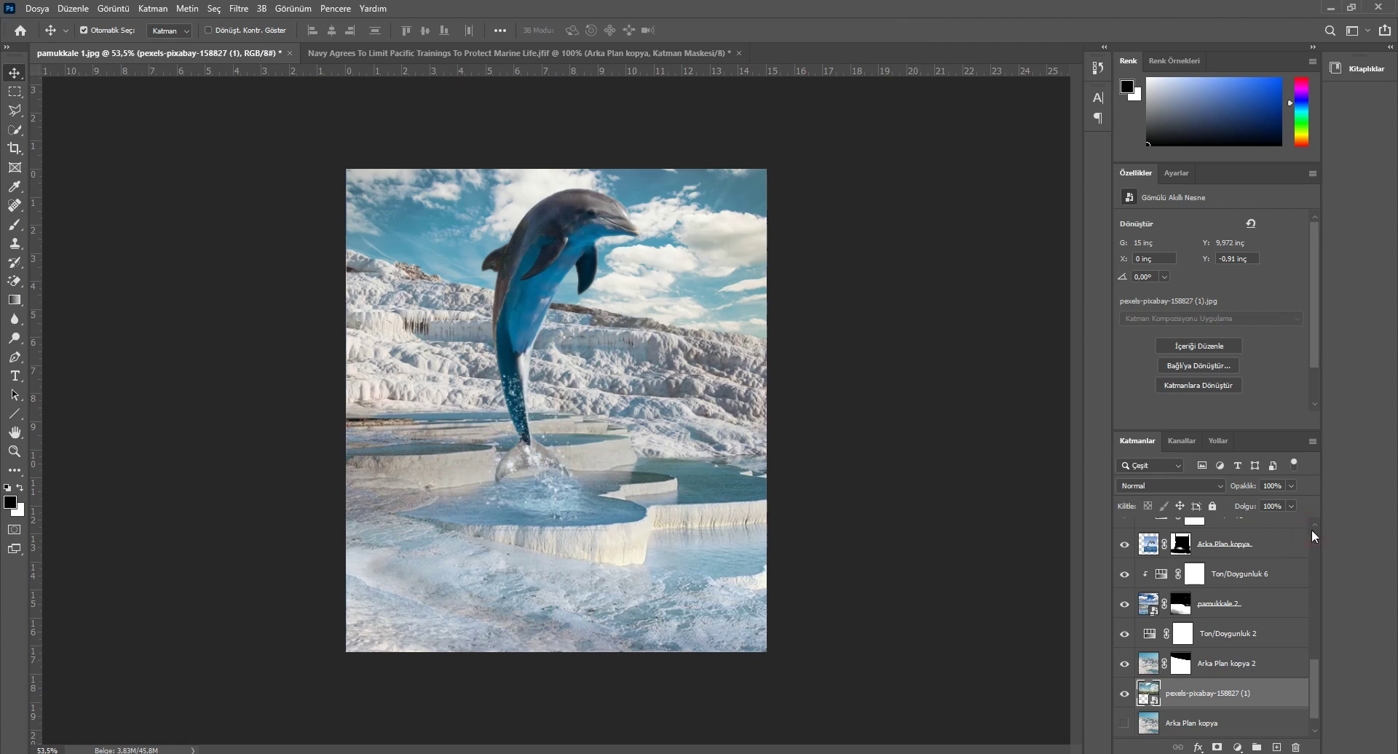
click(1313, 526)
click(1312, 525)
click(1312, 526)
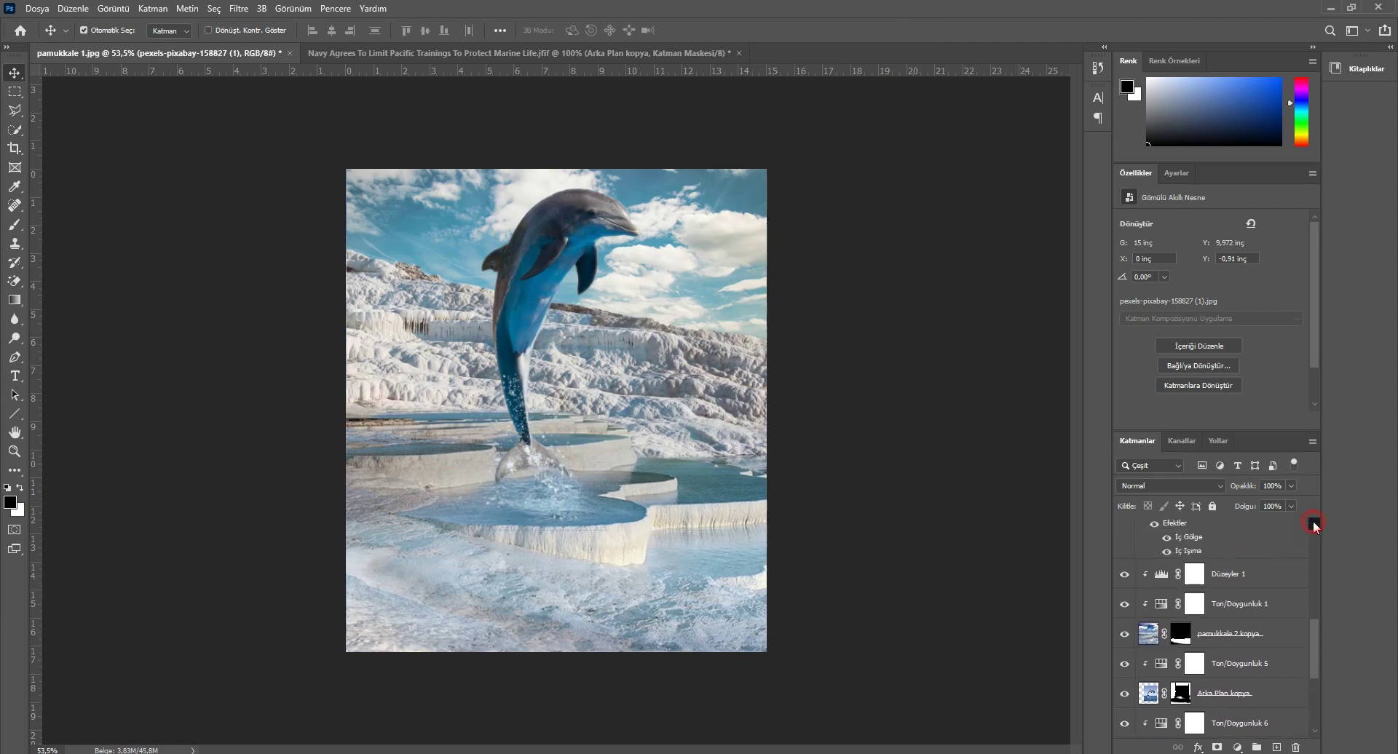
click(1314, 527)
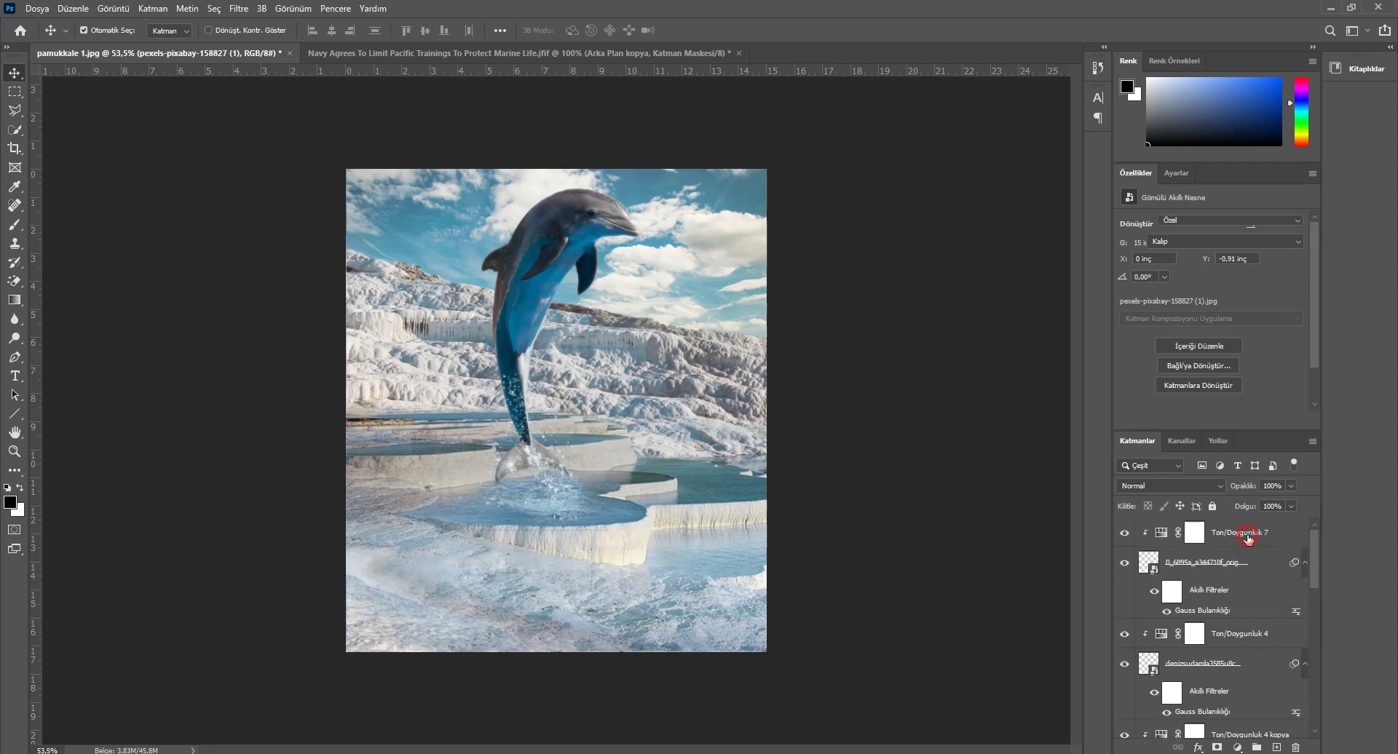
click(1248, 532)
key(ctrl+shift+alt+n)
key(ctrl+shift+alt+e)
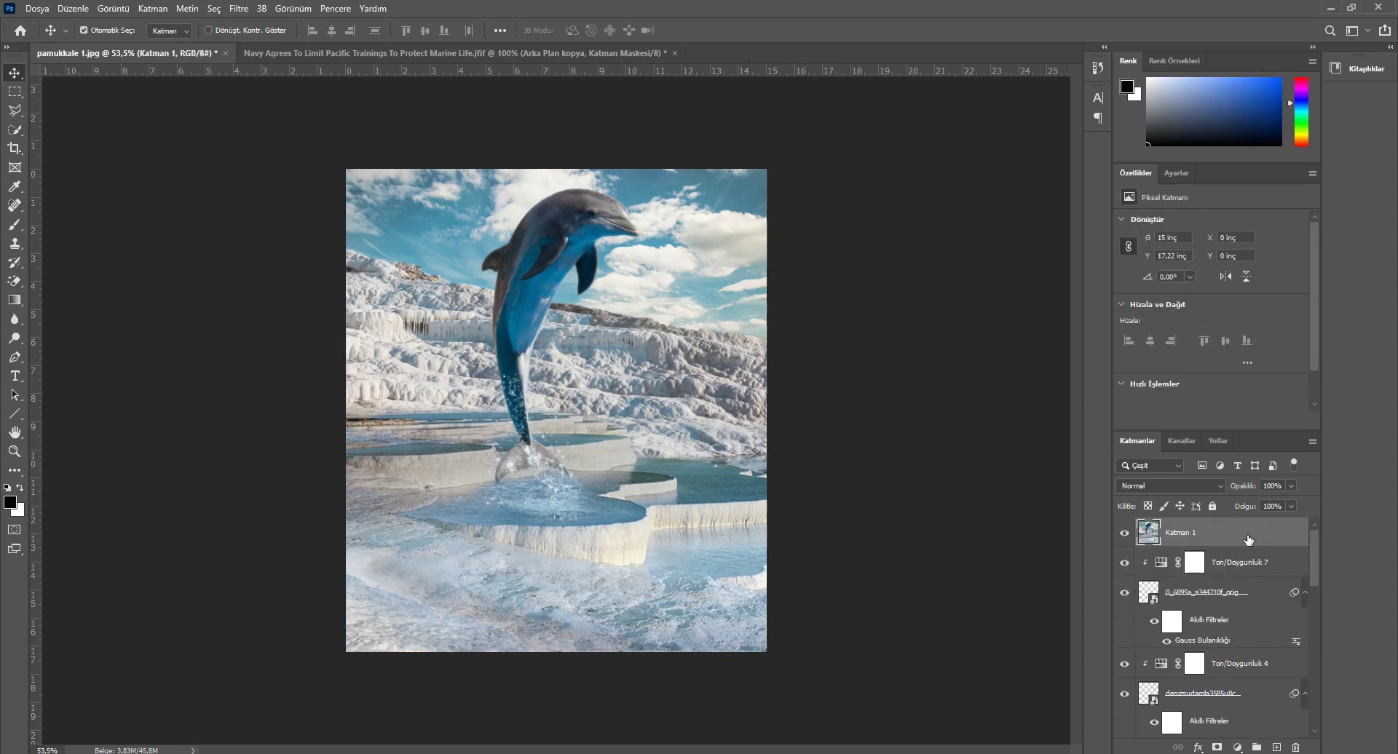
Step: Apply the Modern 08 profile to Katman 1 in the Camera Raw Filter
click(237, 10)
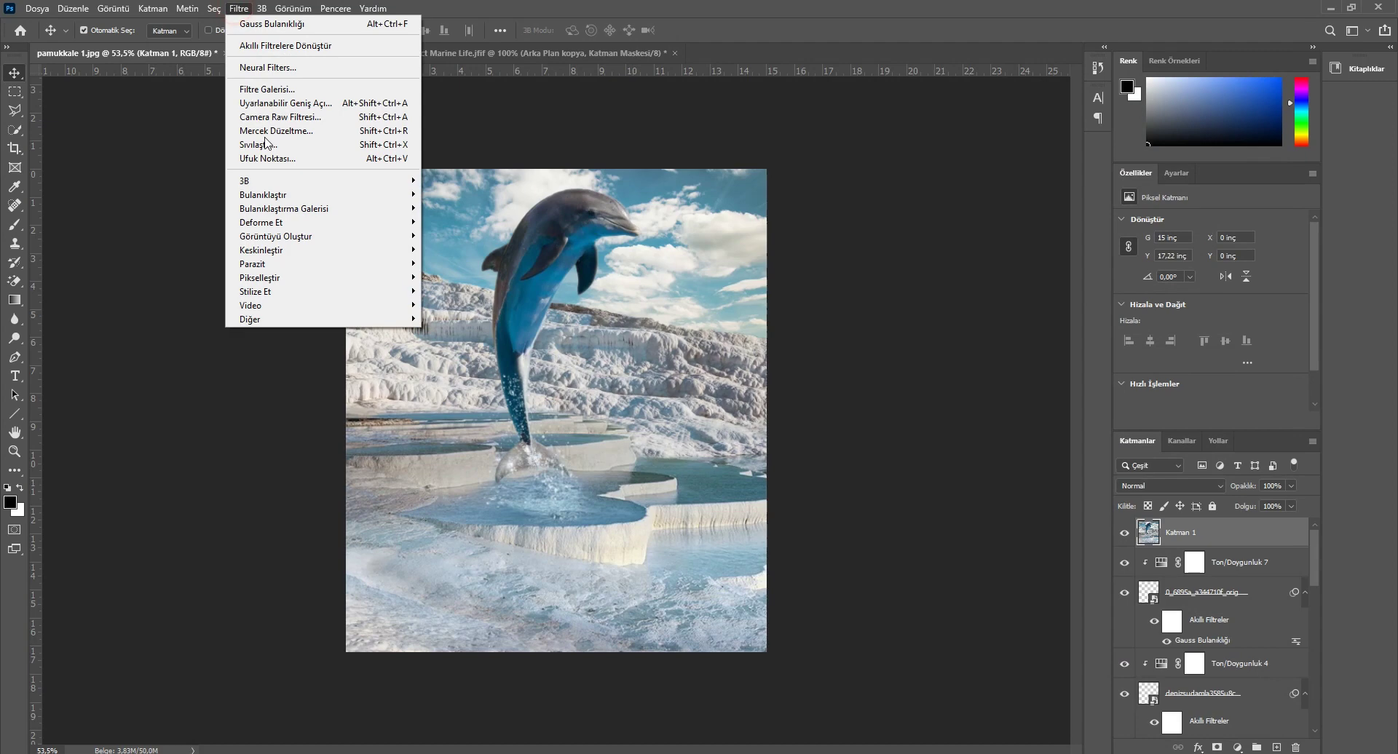
click(263, 118)
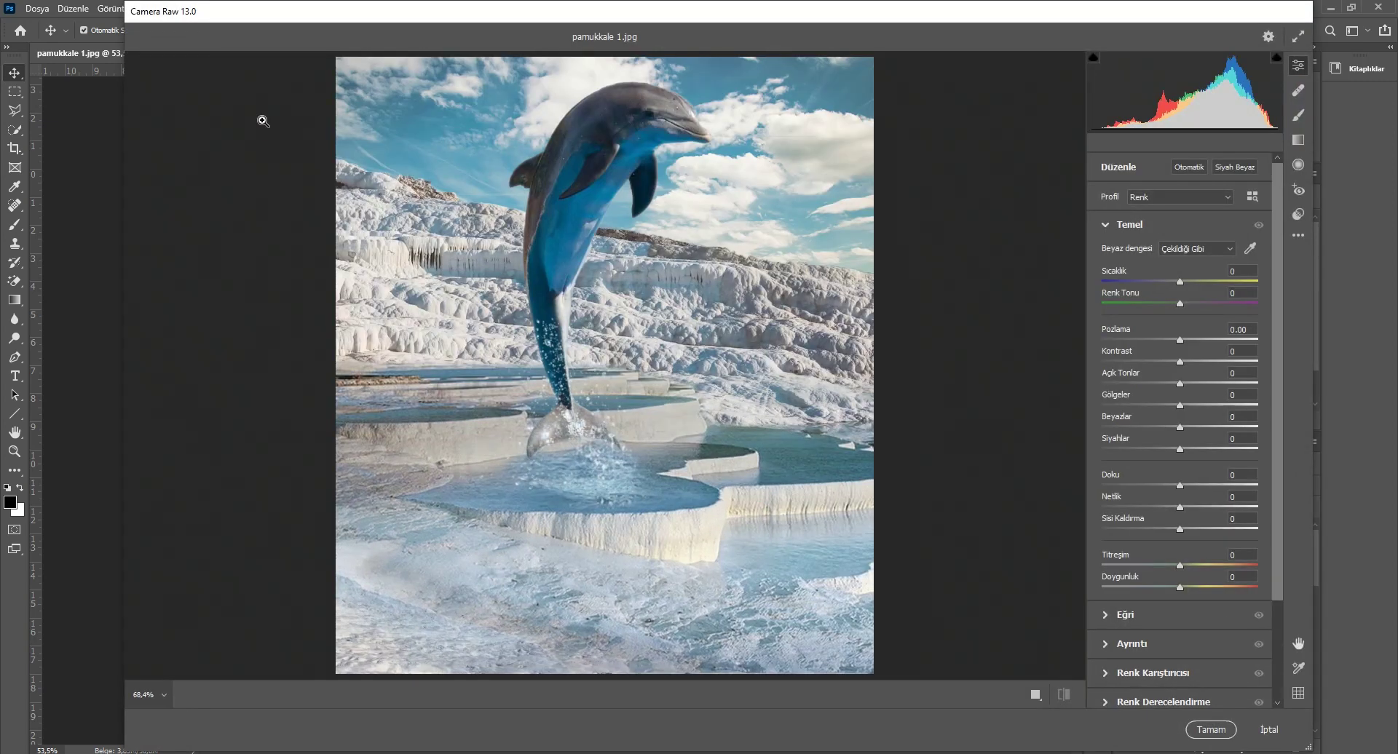
click(1253, 196)
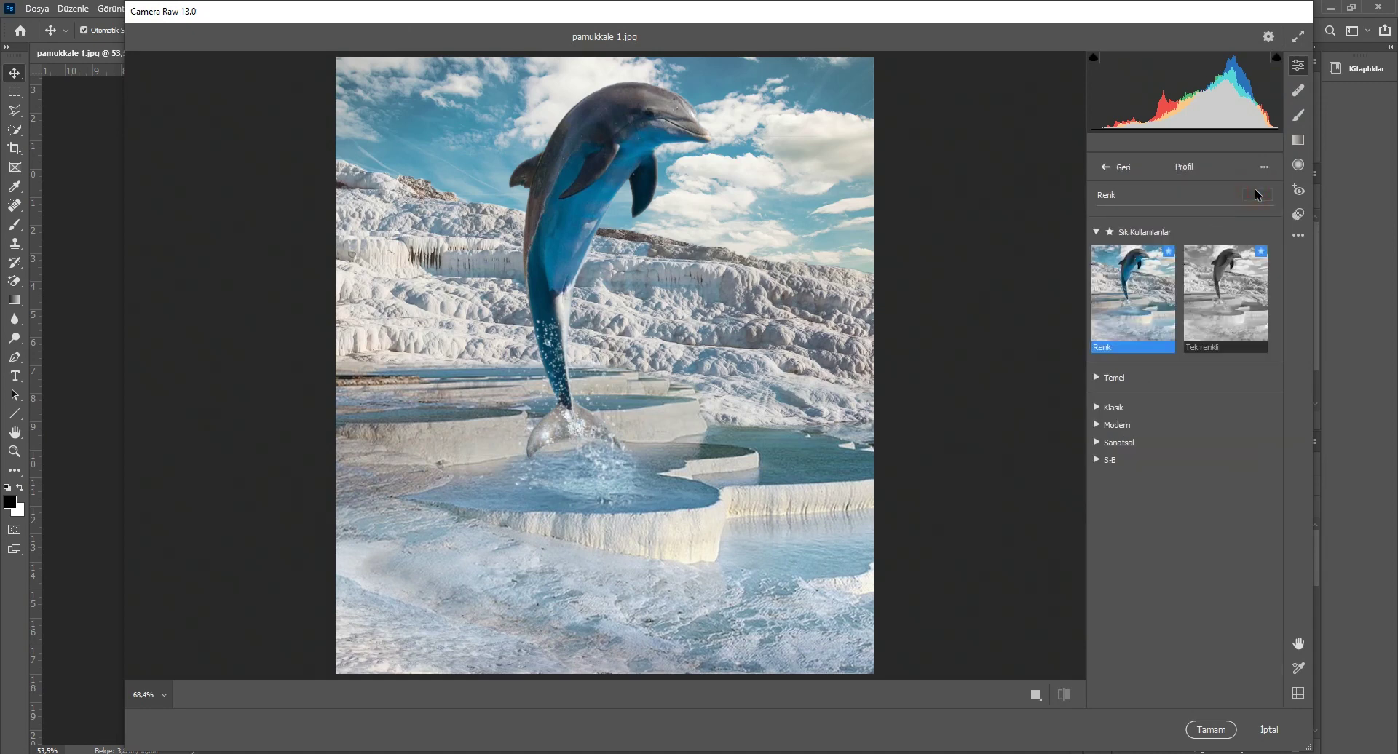
click(1112, 427)
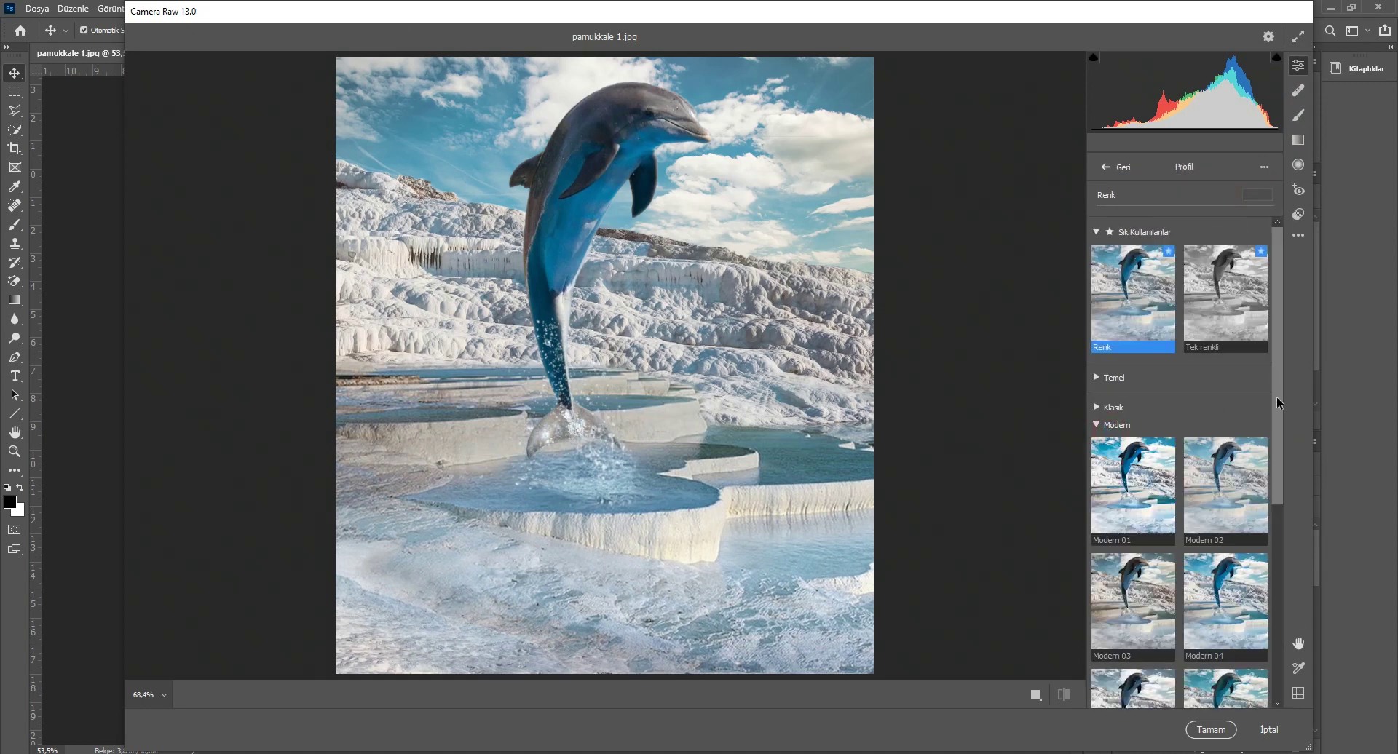
drag(1276, 399, 1289, 584)
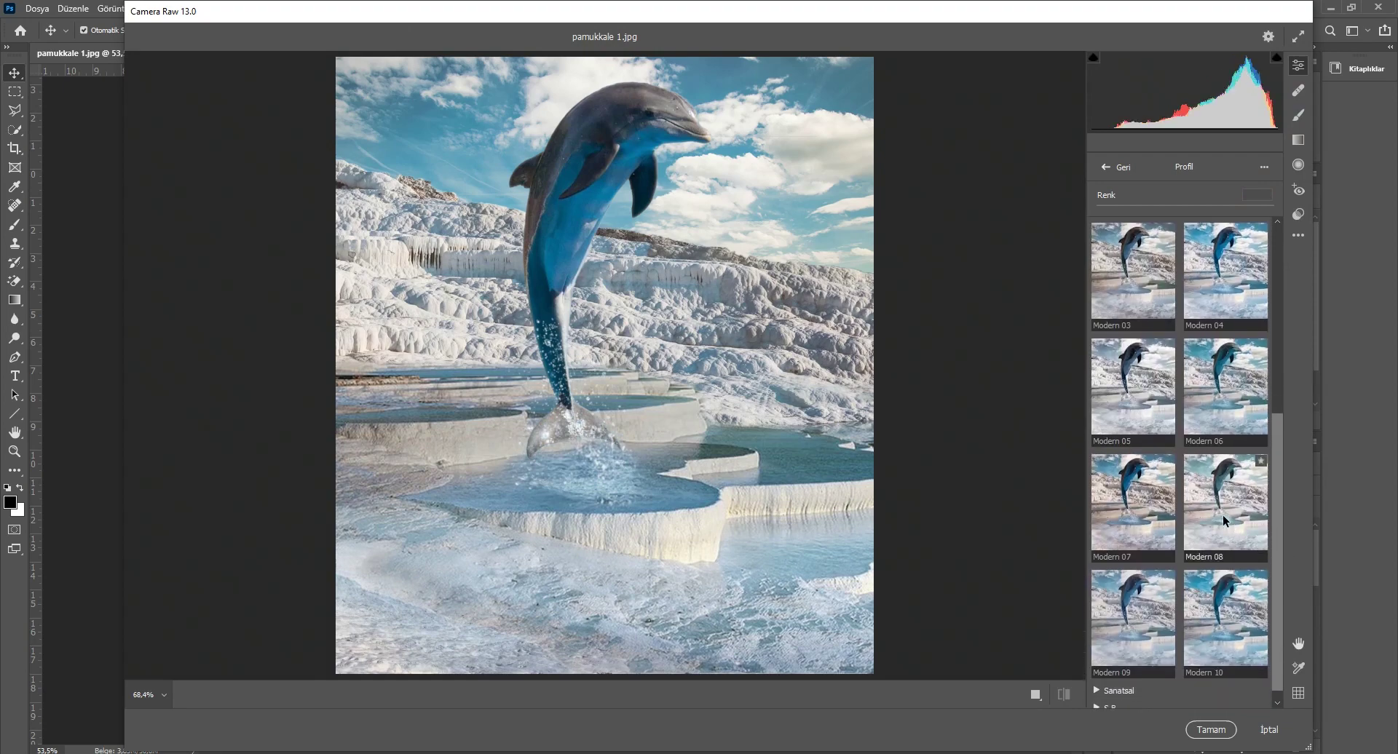
click(1226, 520)
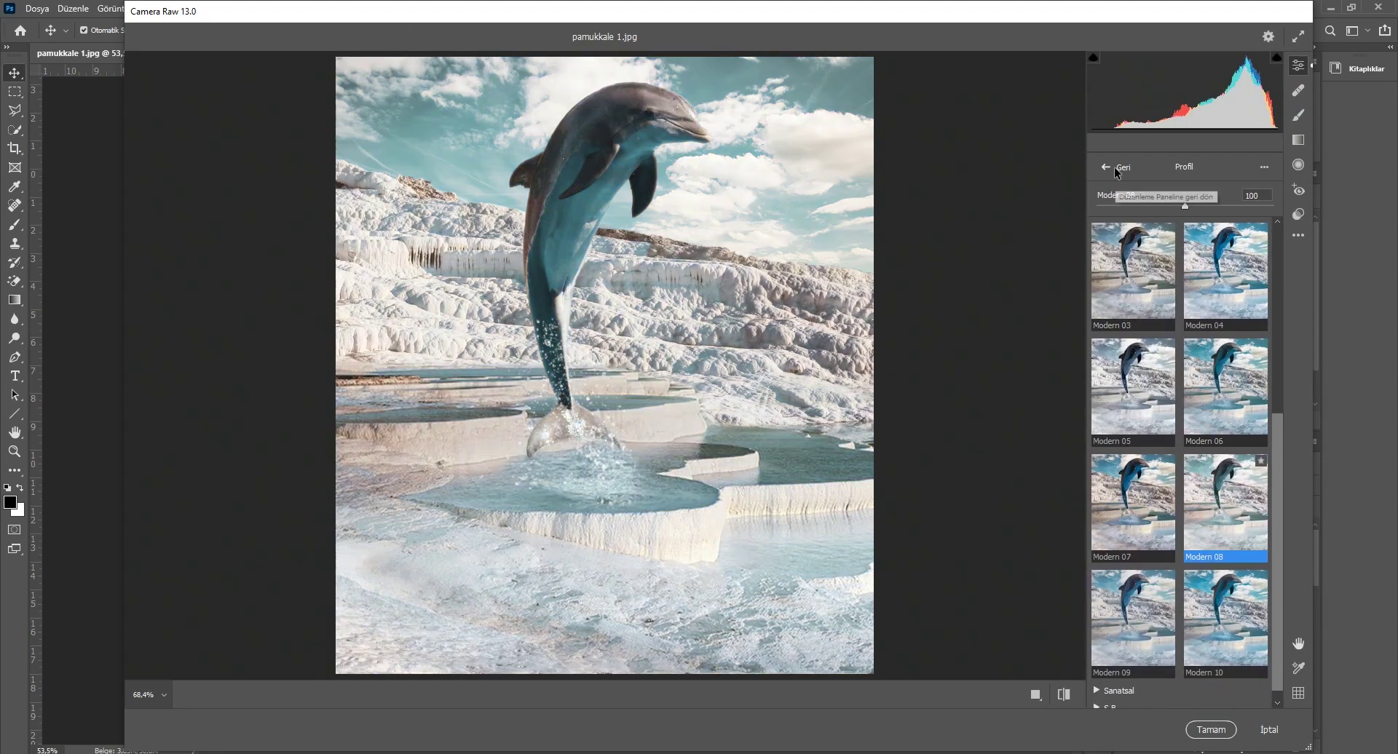
click(1115, 168)
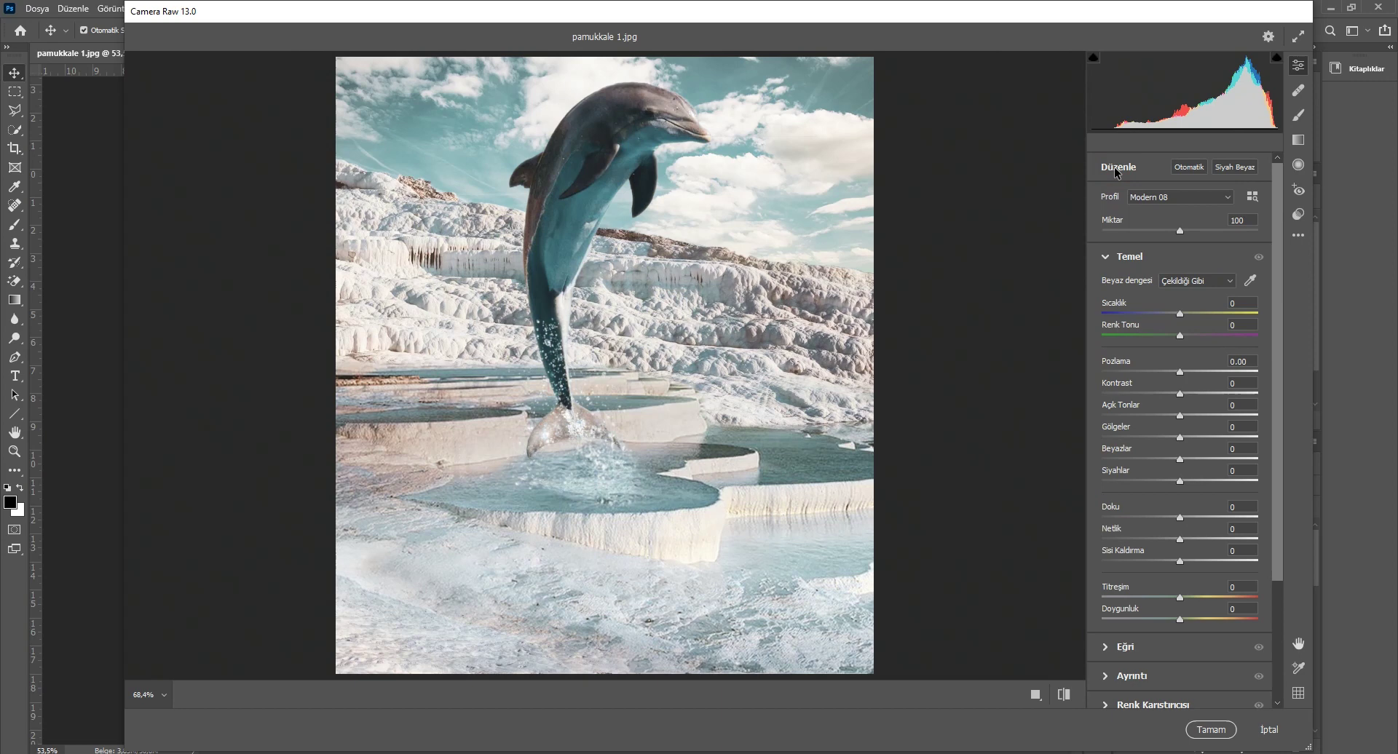
Step: Set a +27 edge vignette, apply the grade, and hide Katman 1 to compare
scroll(1177, 629, down, 1)
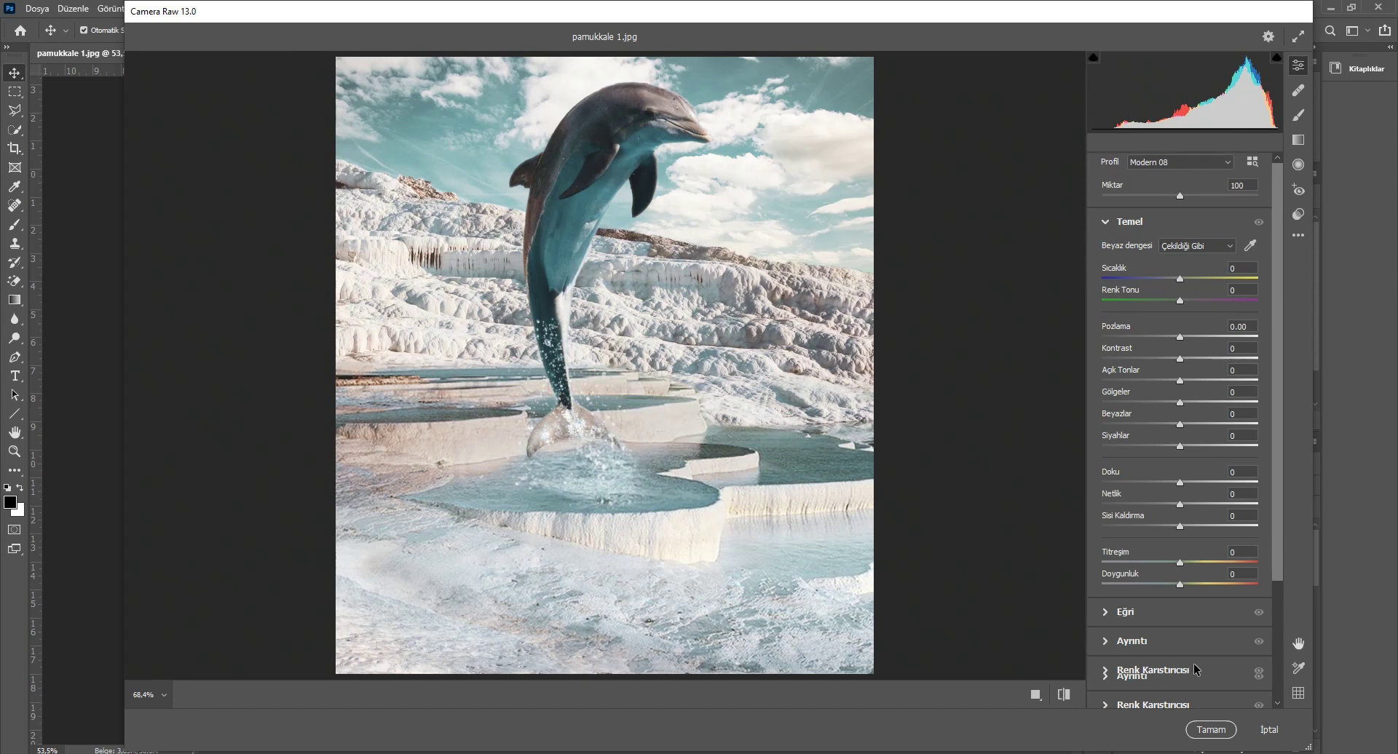
scroll(1194, 664, down, 4)
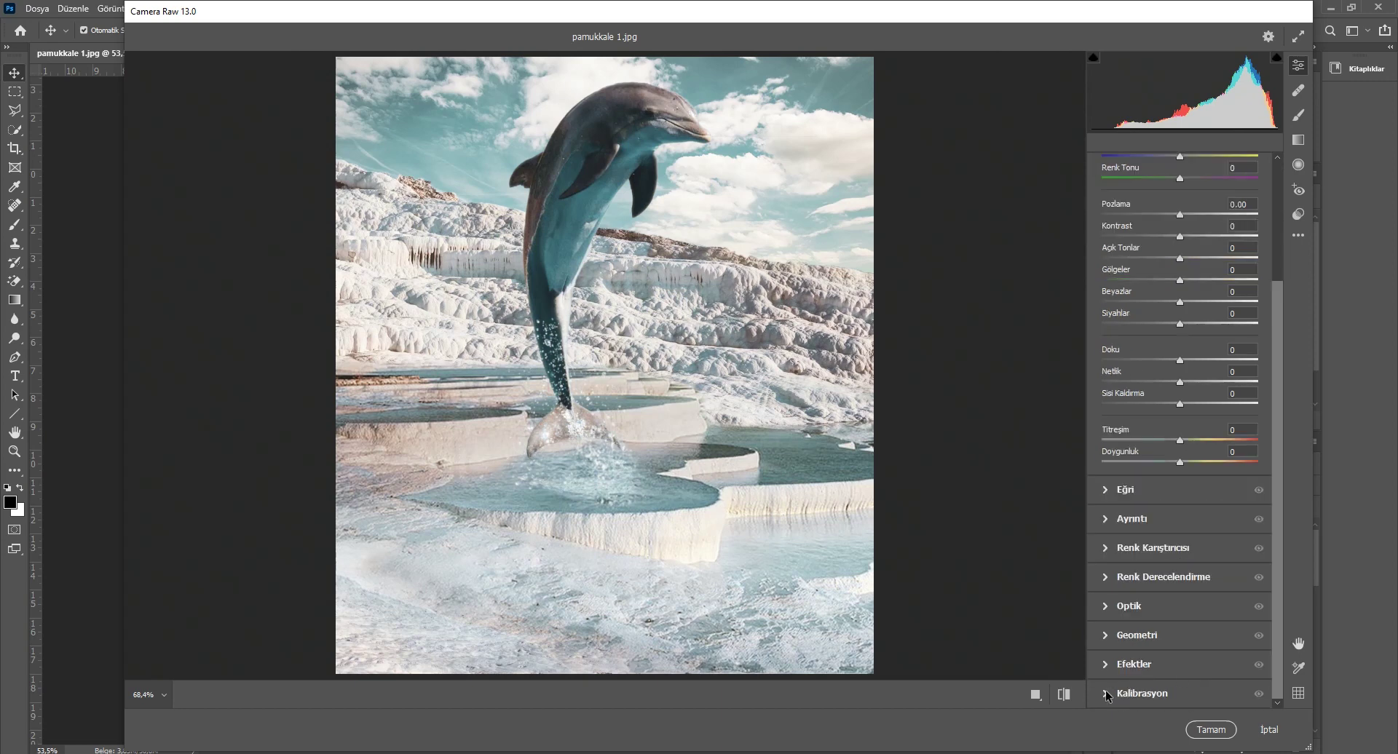
click(1108, 665)
click(1180, 524)
drag(1180, 525, 1201, 526)
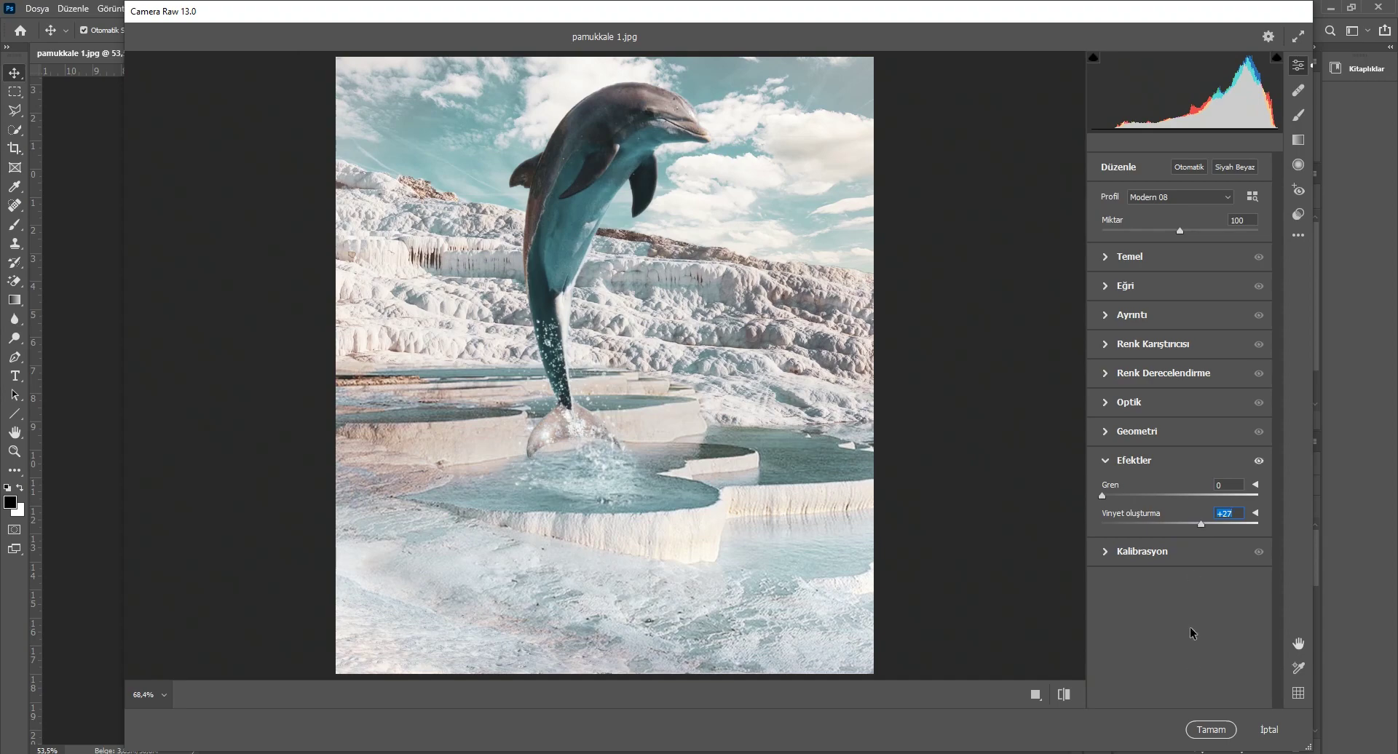
click(1206, 731)
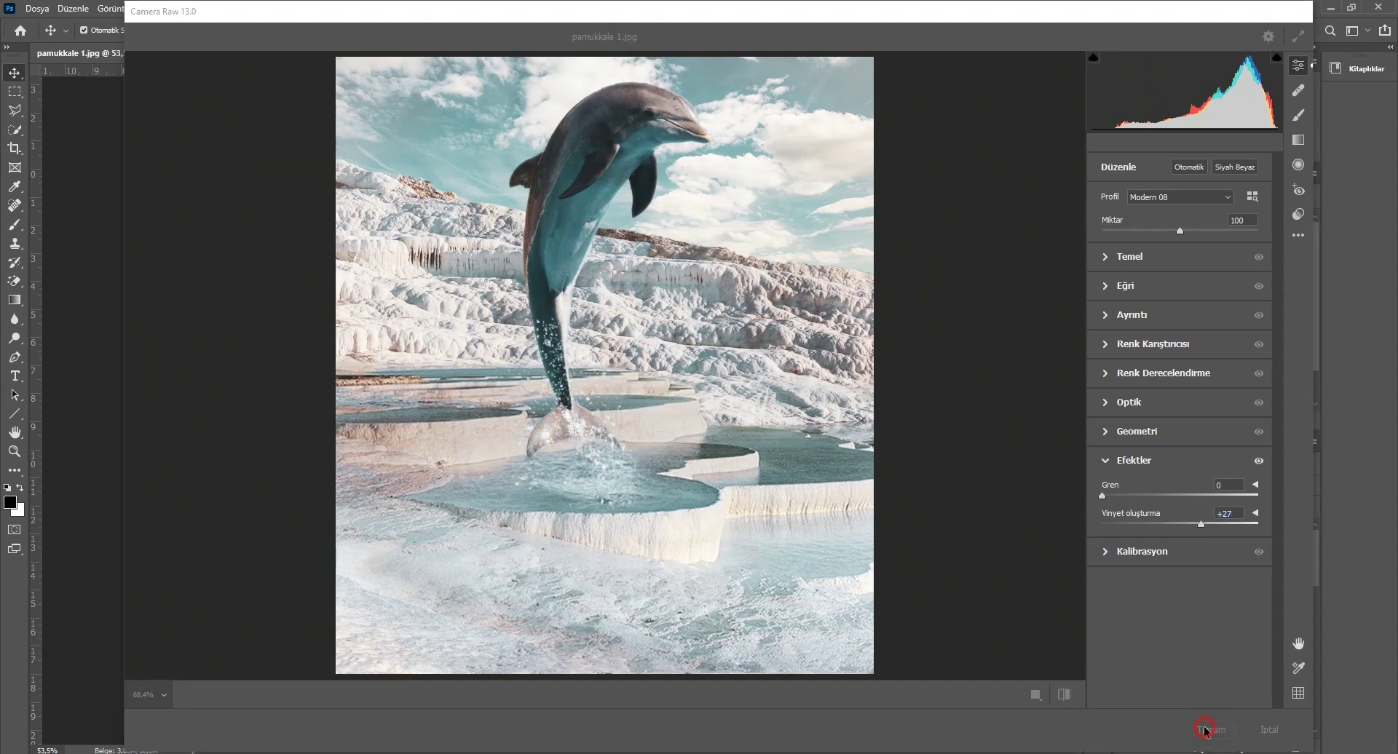
click(1125, 535)
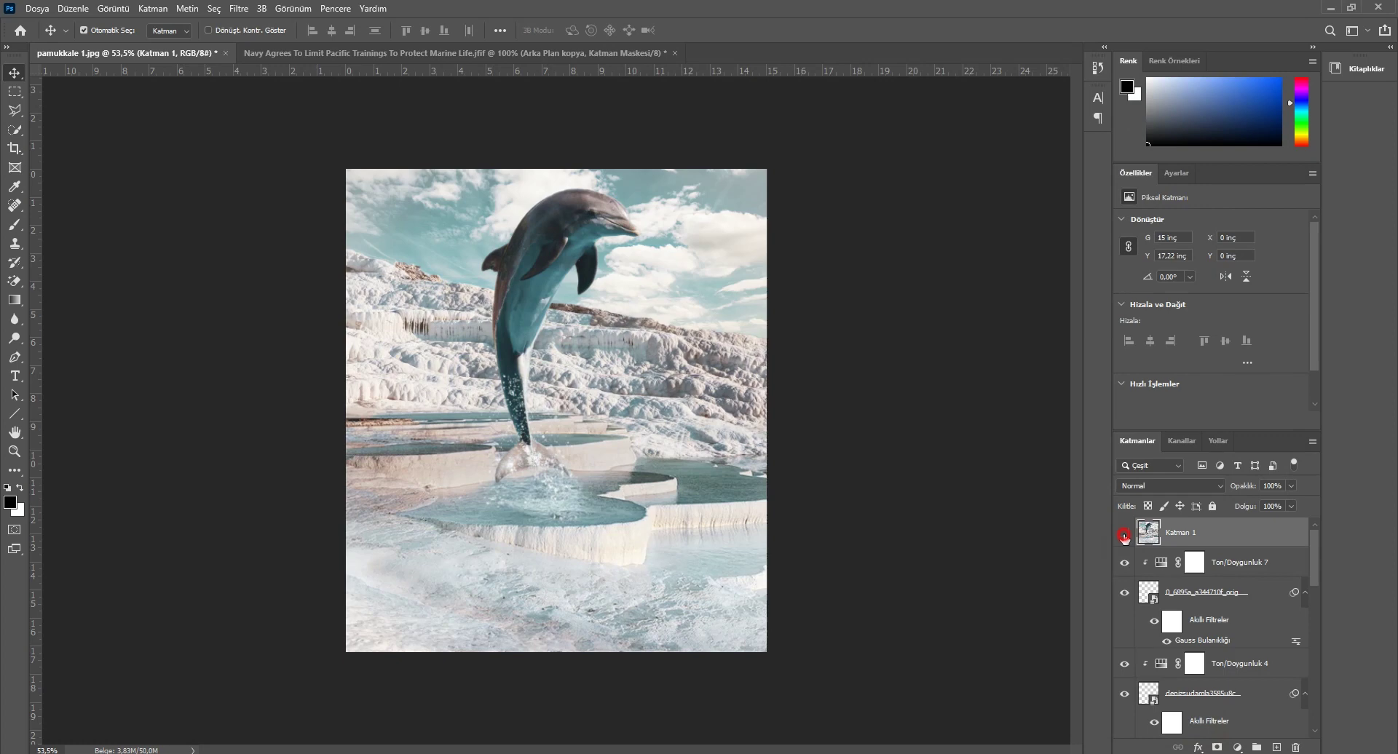
Step: Re-show Katman 1, then scale the Instagram watermark to 62% and move it beside the dolphin's head
click(1124, 536)
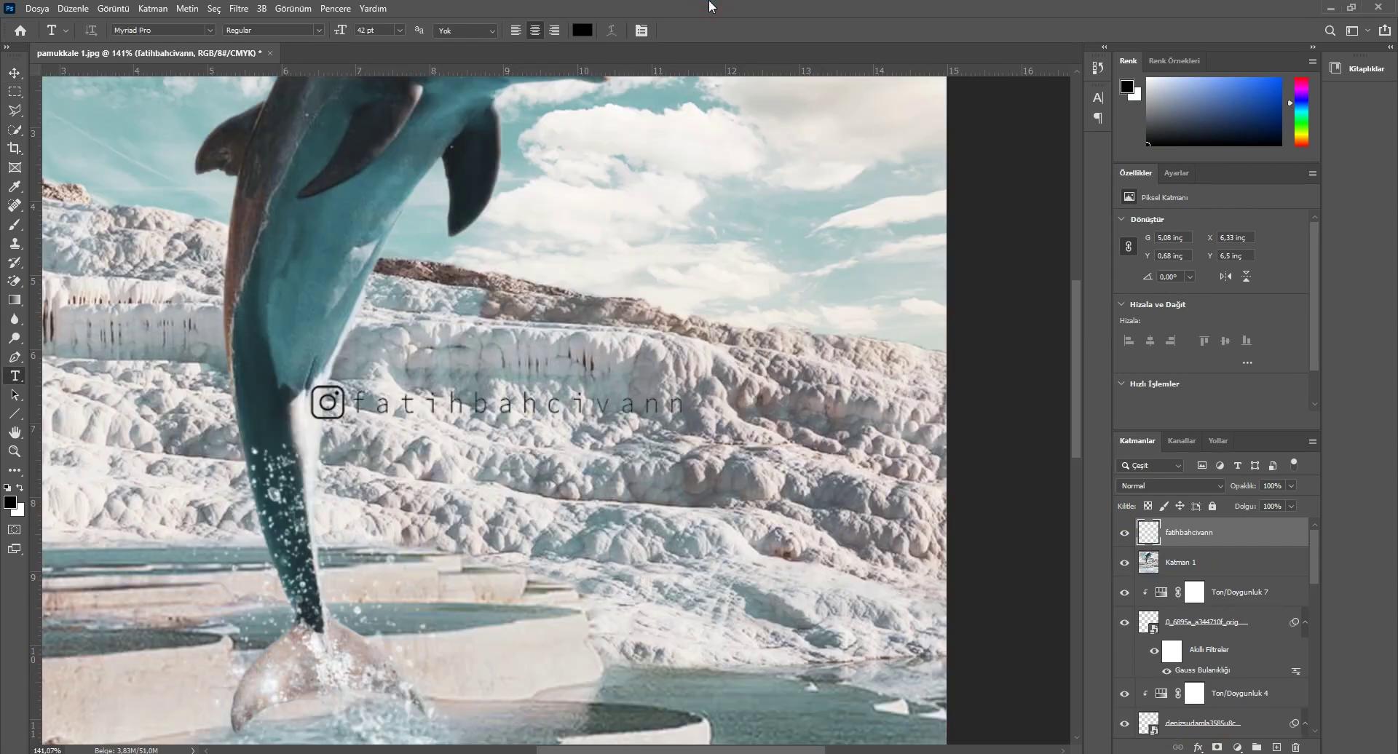
key(ctrl+t)
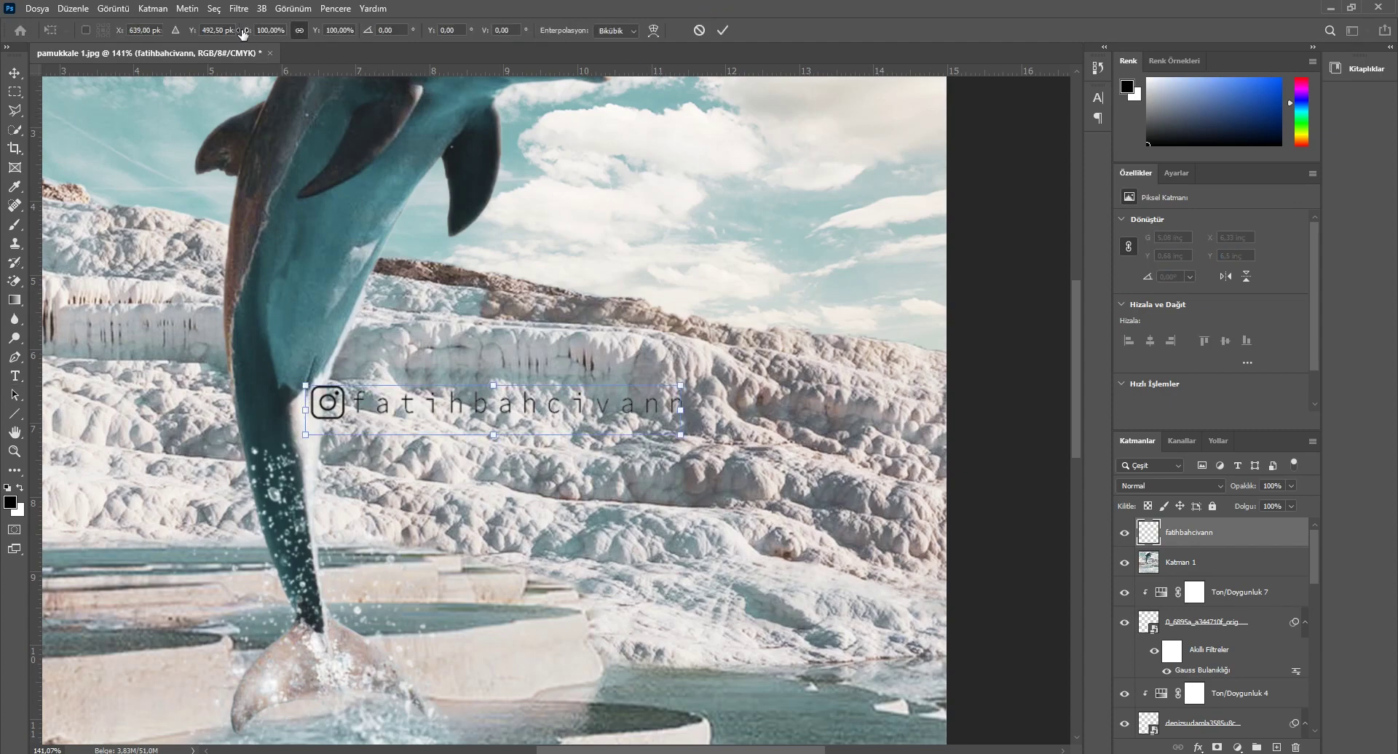
drag(247, 35, 568, 441)
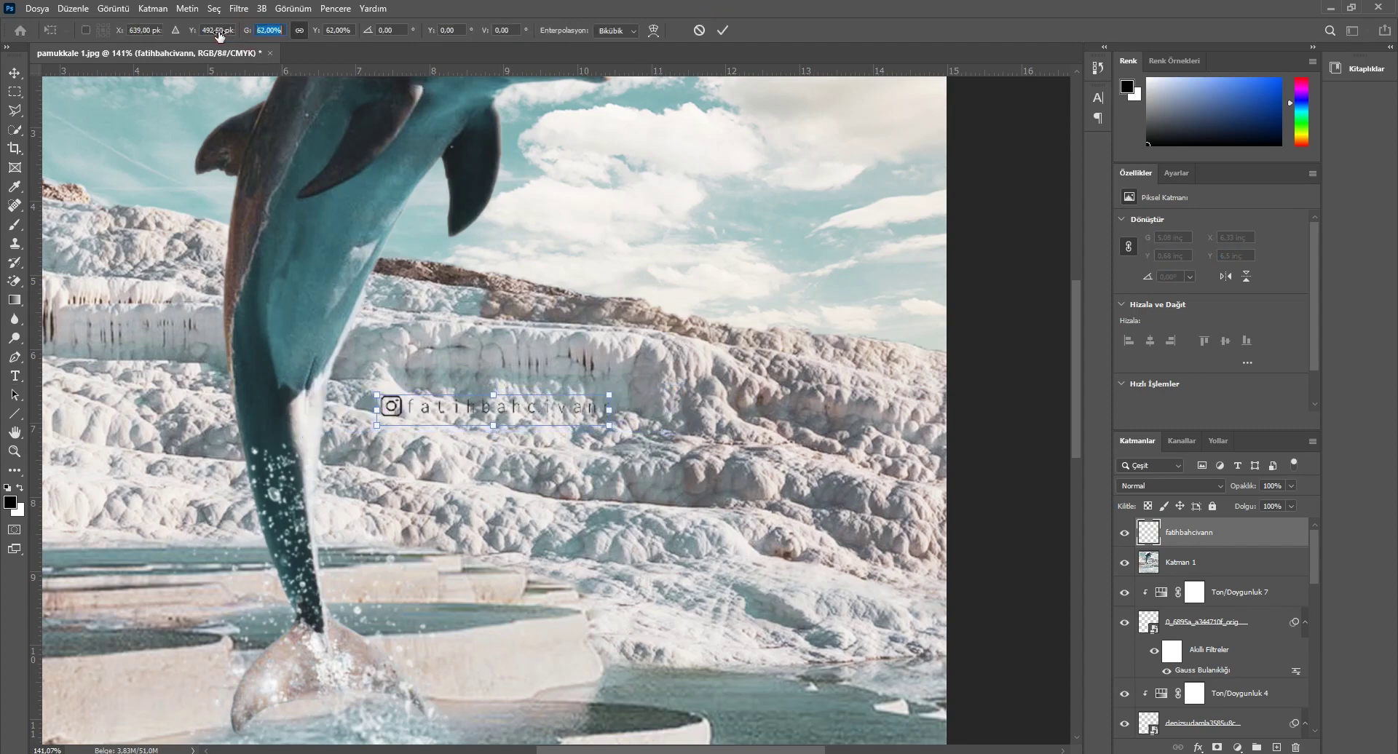
drag(570, 415, 697, 253)
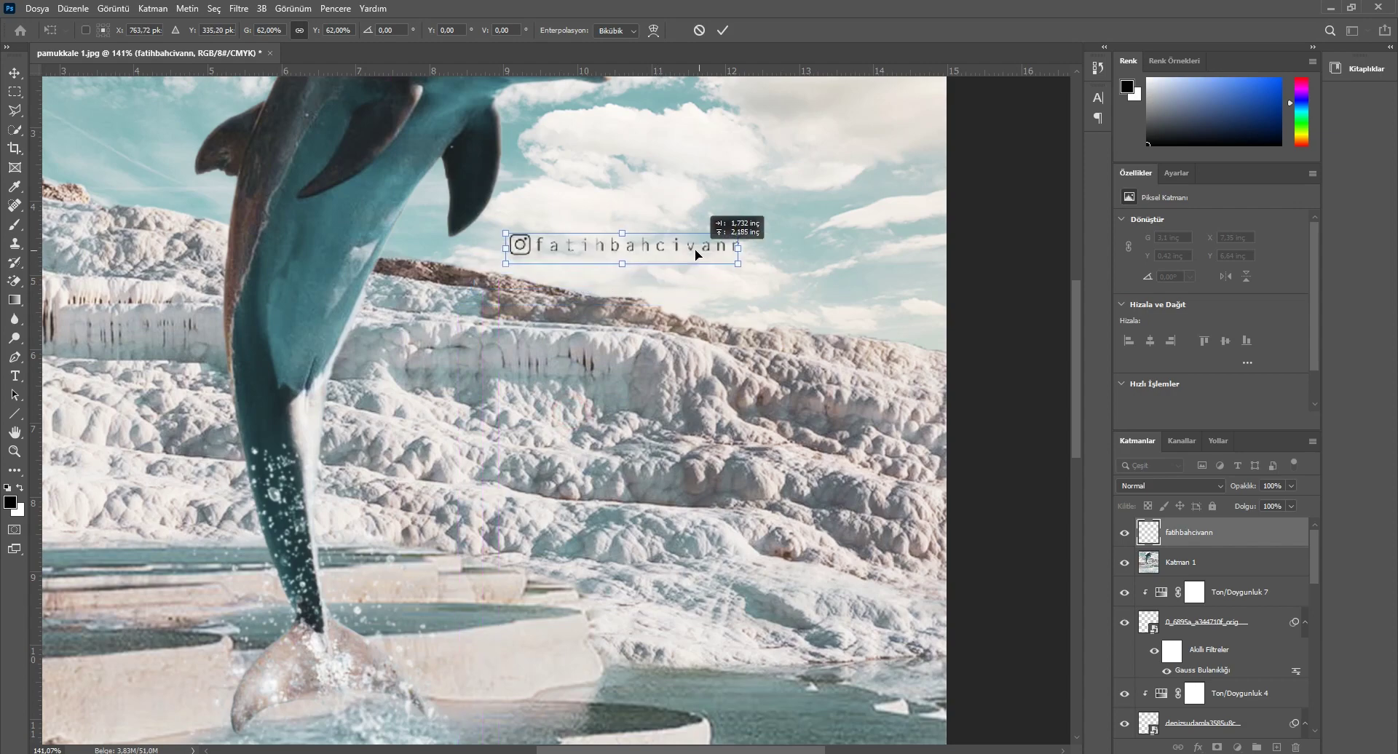
click(722, 30)
scroll(711, 156, down, 2)
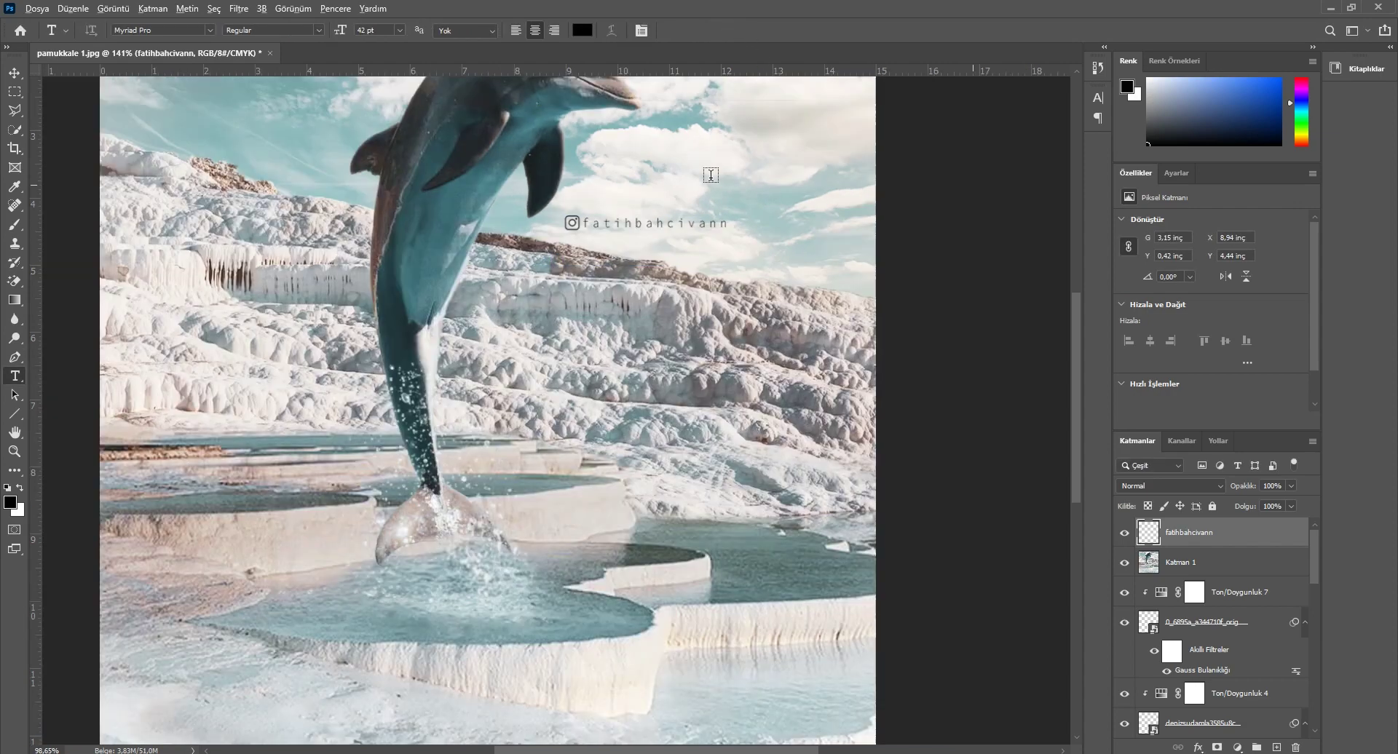
scroll(711, 167, down, 2)
scroll(710, 177, down, 1)
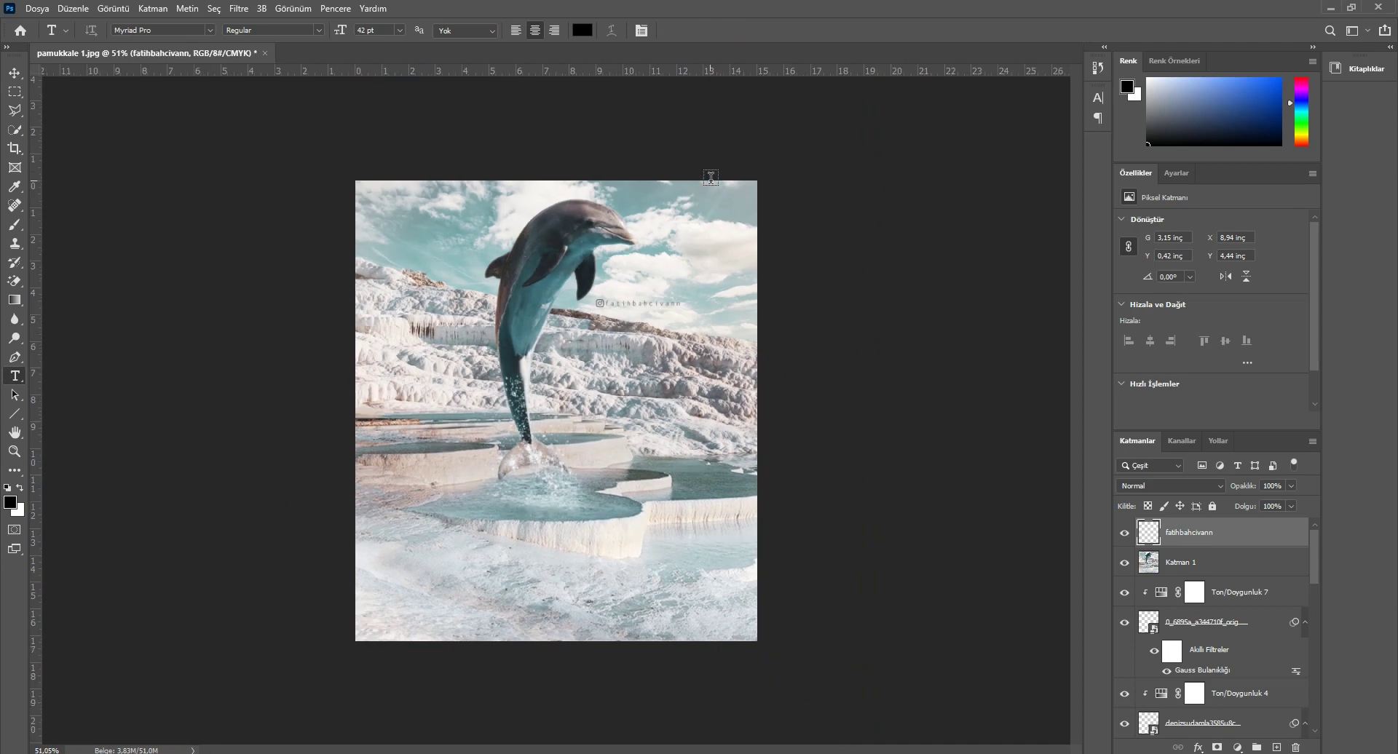